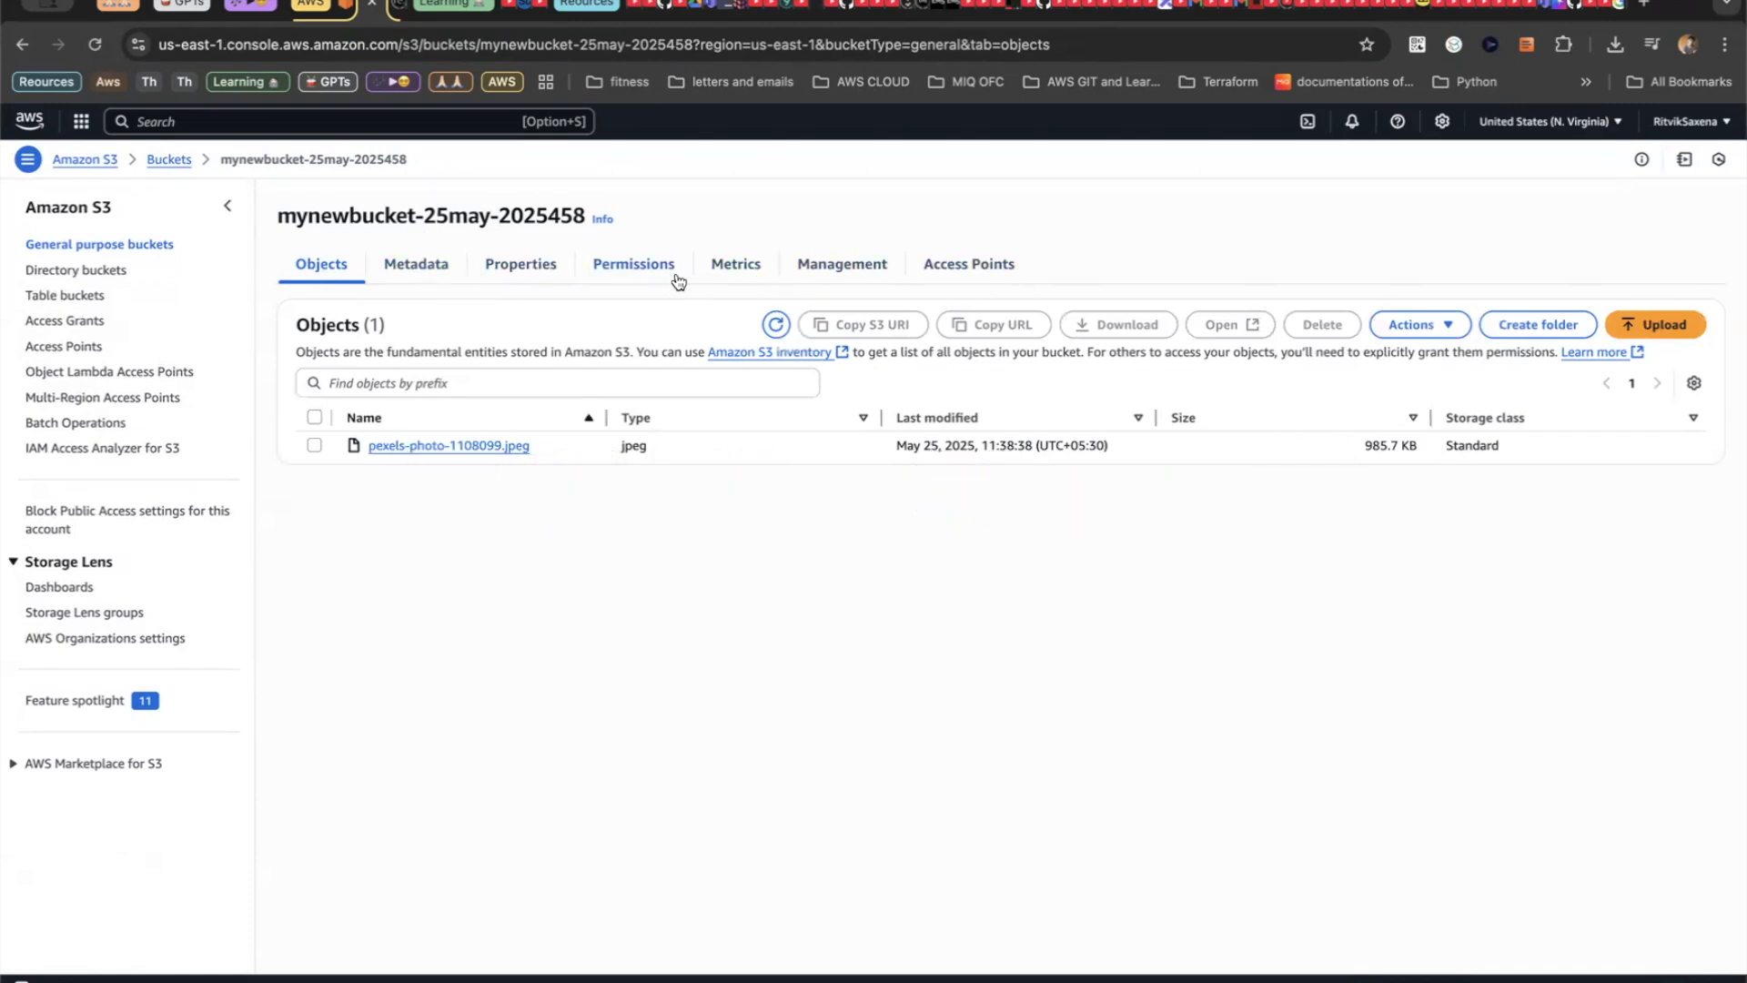
- Open the properties of bucket mynewbucket-25may-2025458 and examine its region, ARN, versioning, tags and default encryption settings
left_click(512, 269)
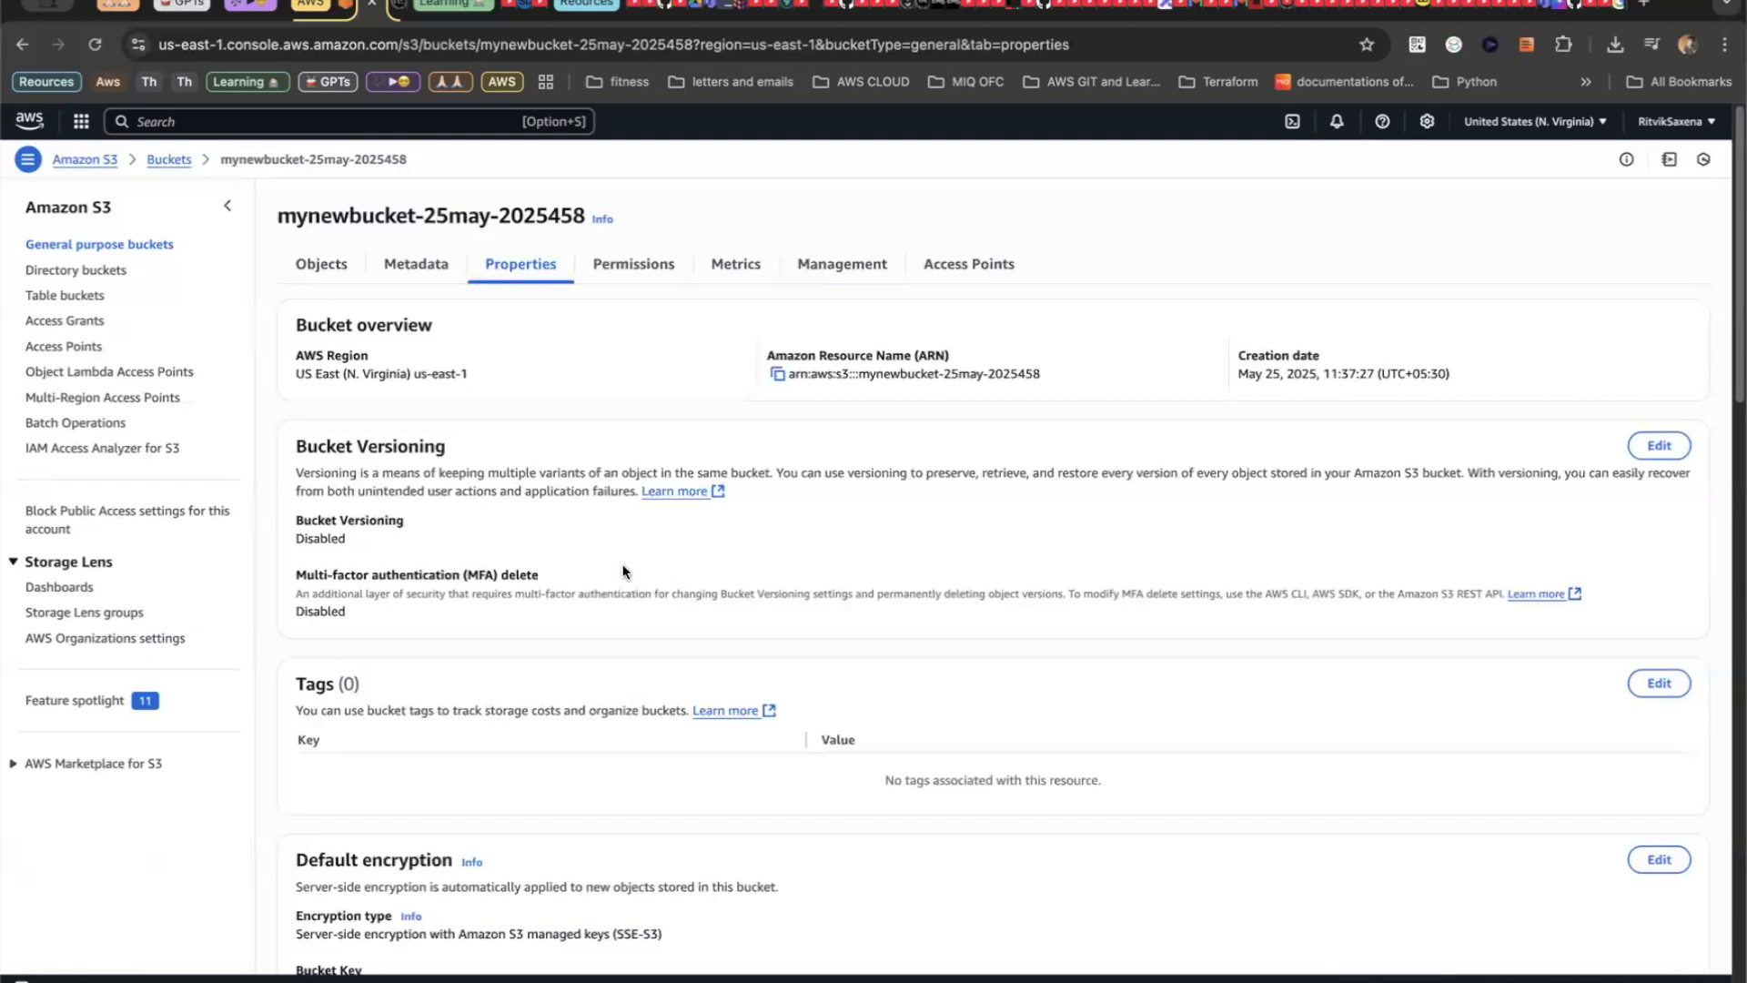
double_click(382, 447)
left_click(343, 449)
scroll(478, 684, "down", 1)
scroll(481, 462, "up", 1)
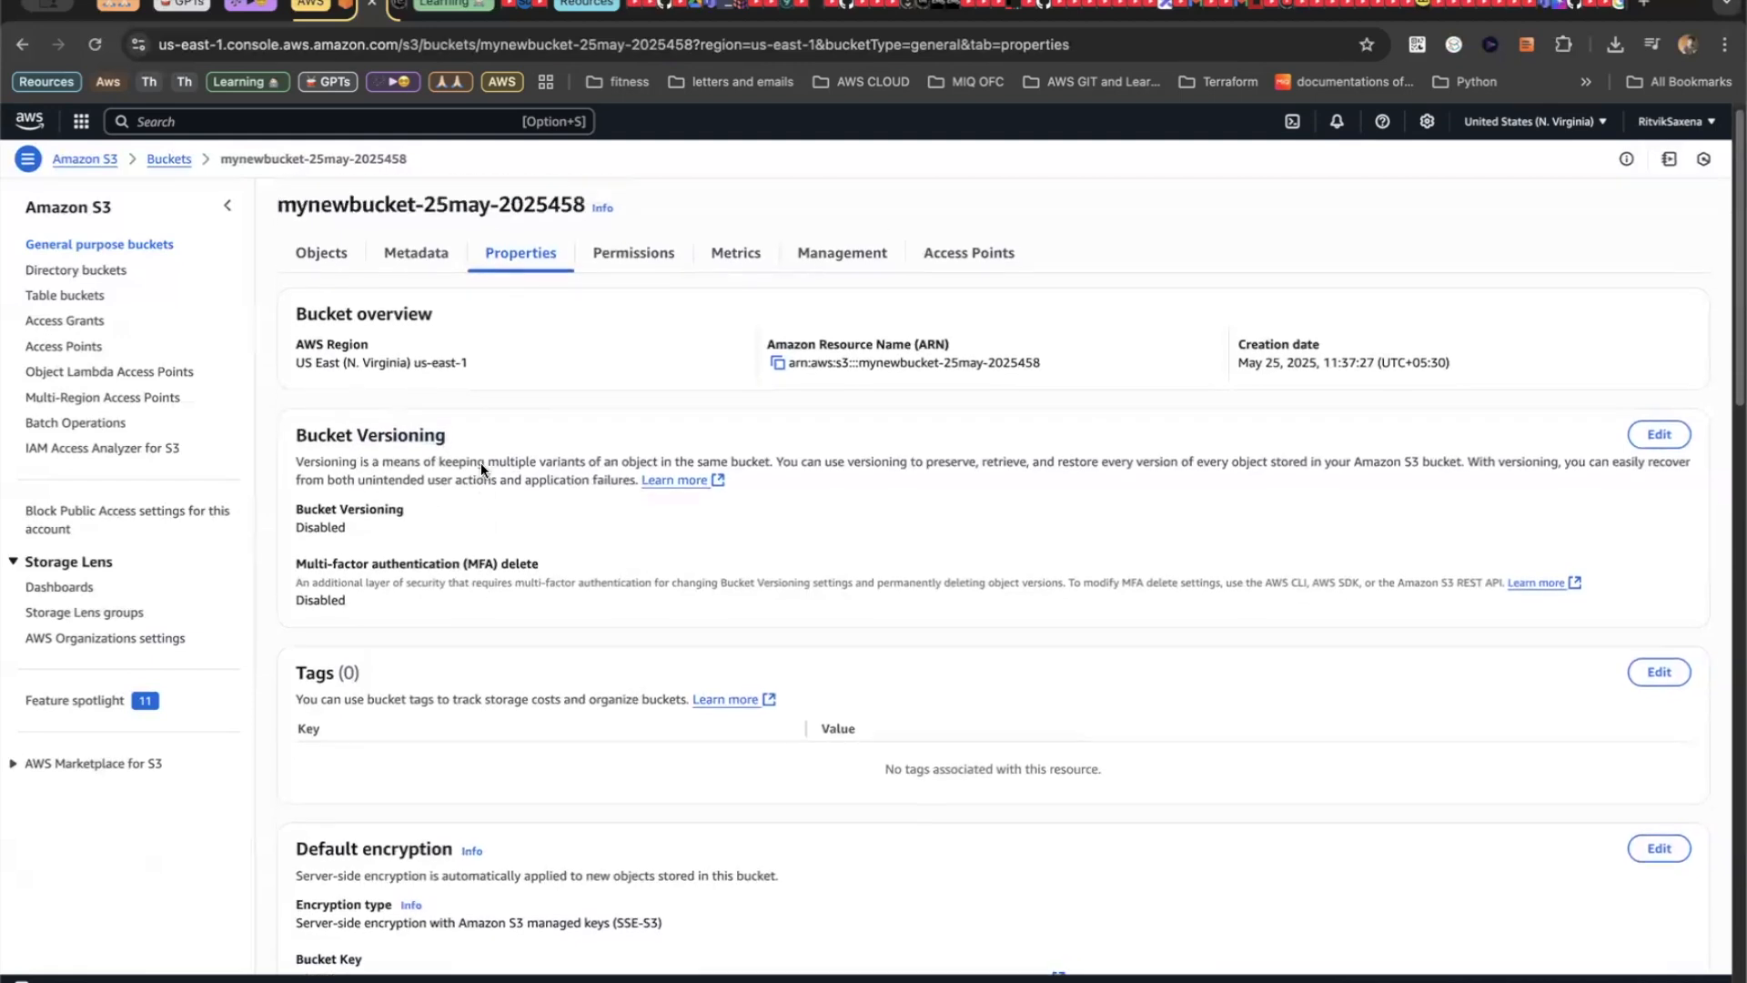
left_click_drag(481, 373, 281, 371)
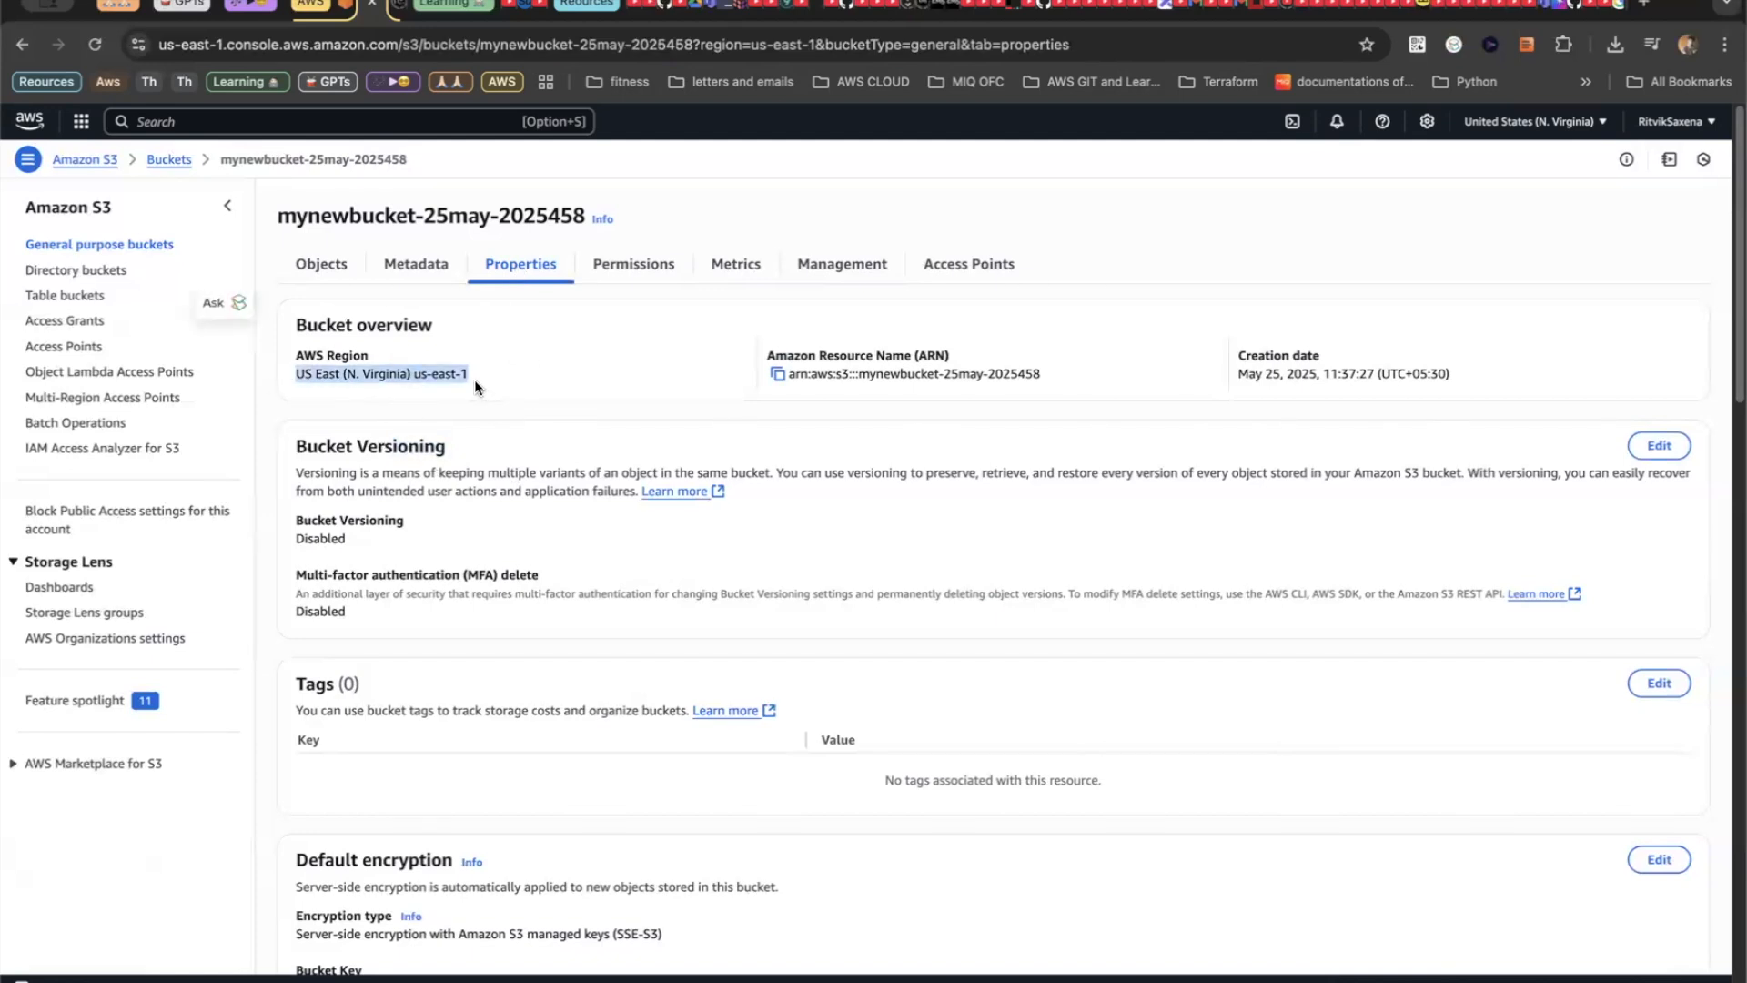
left_click(621, 401)
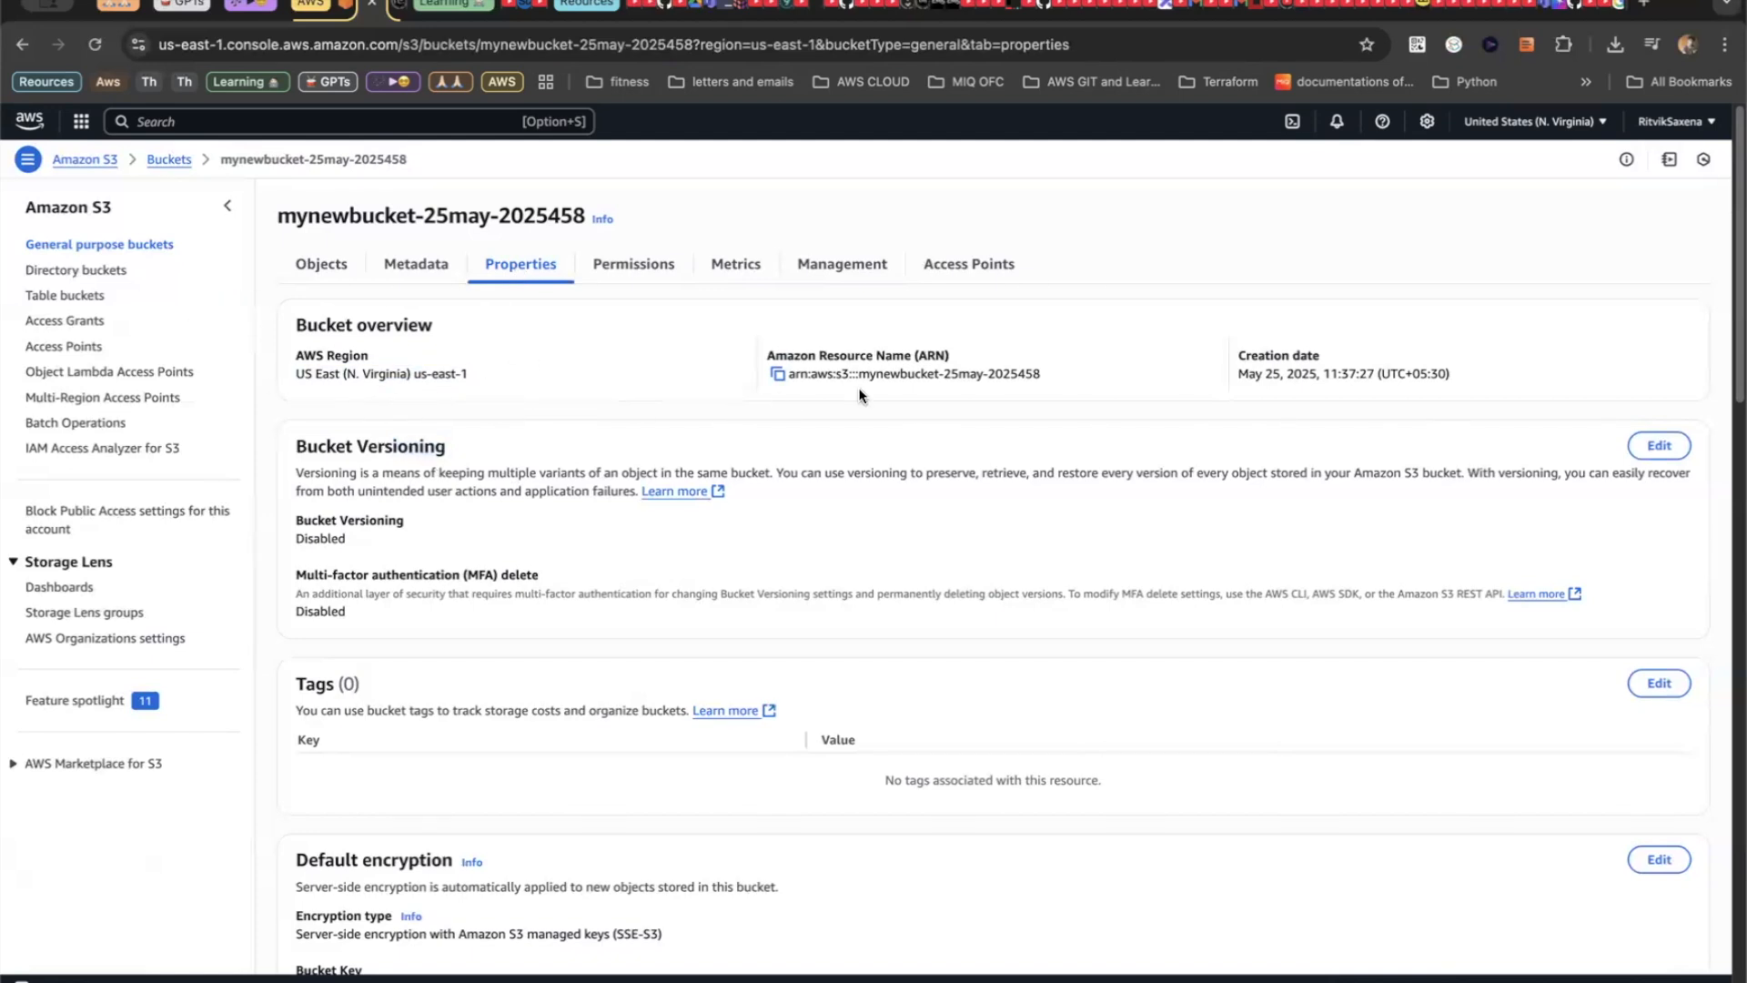
left_click_drag(1045, 367, 814, 378)
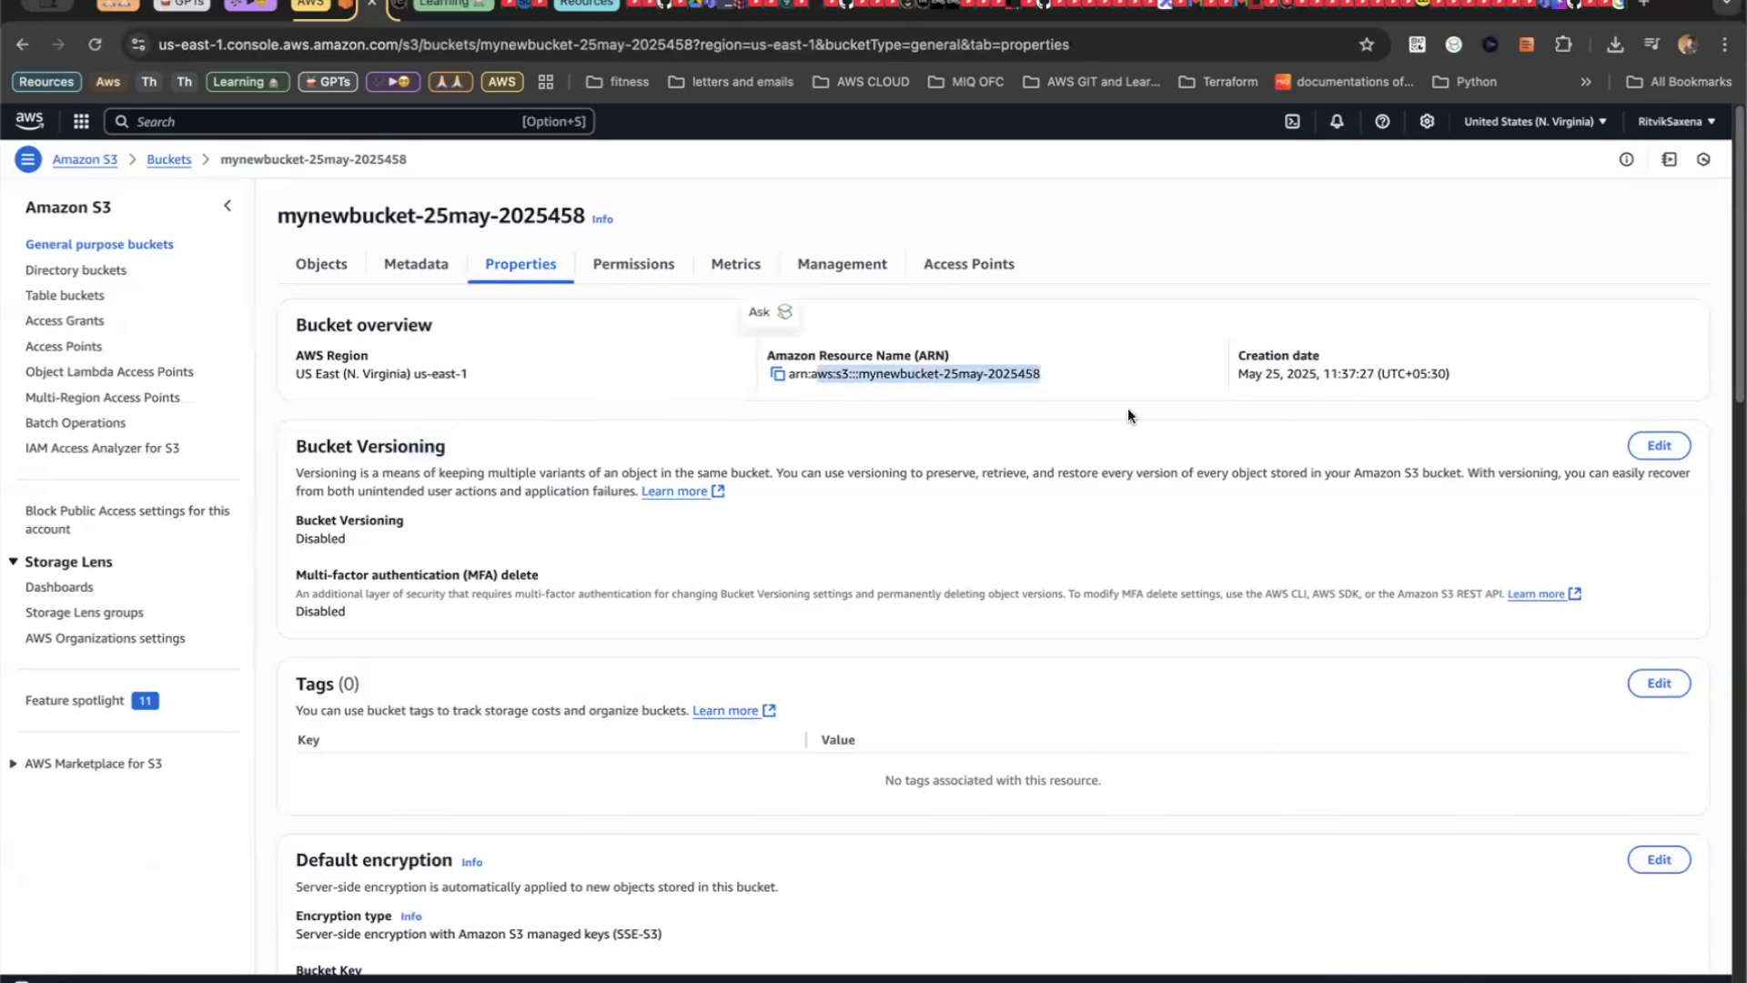
left_click(1128, 411)
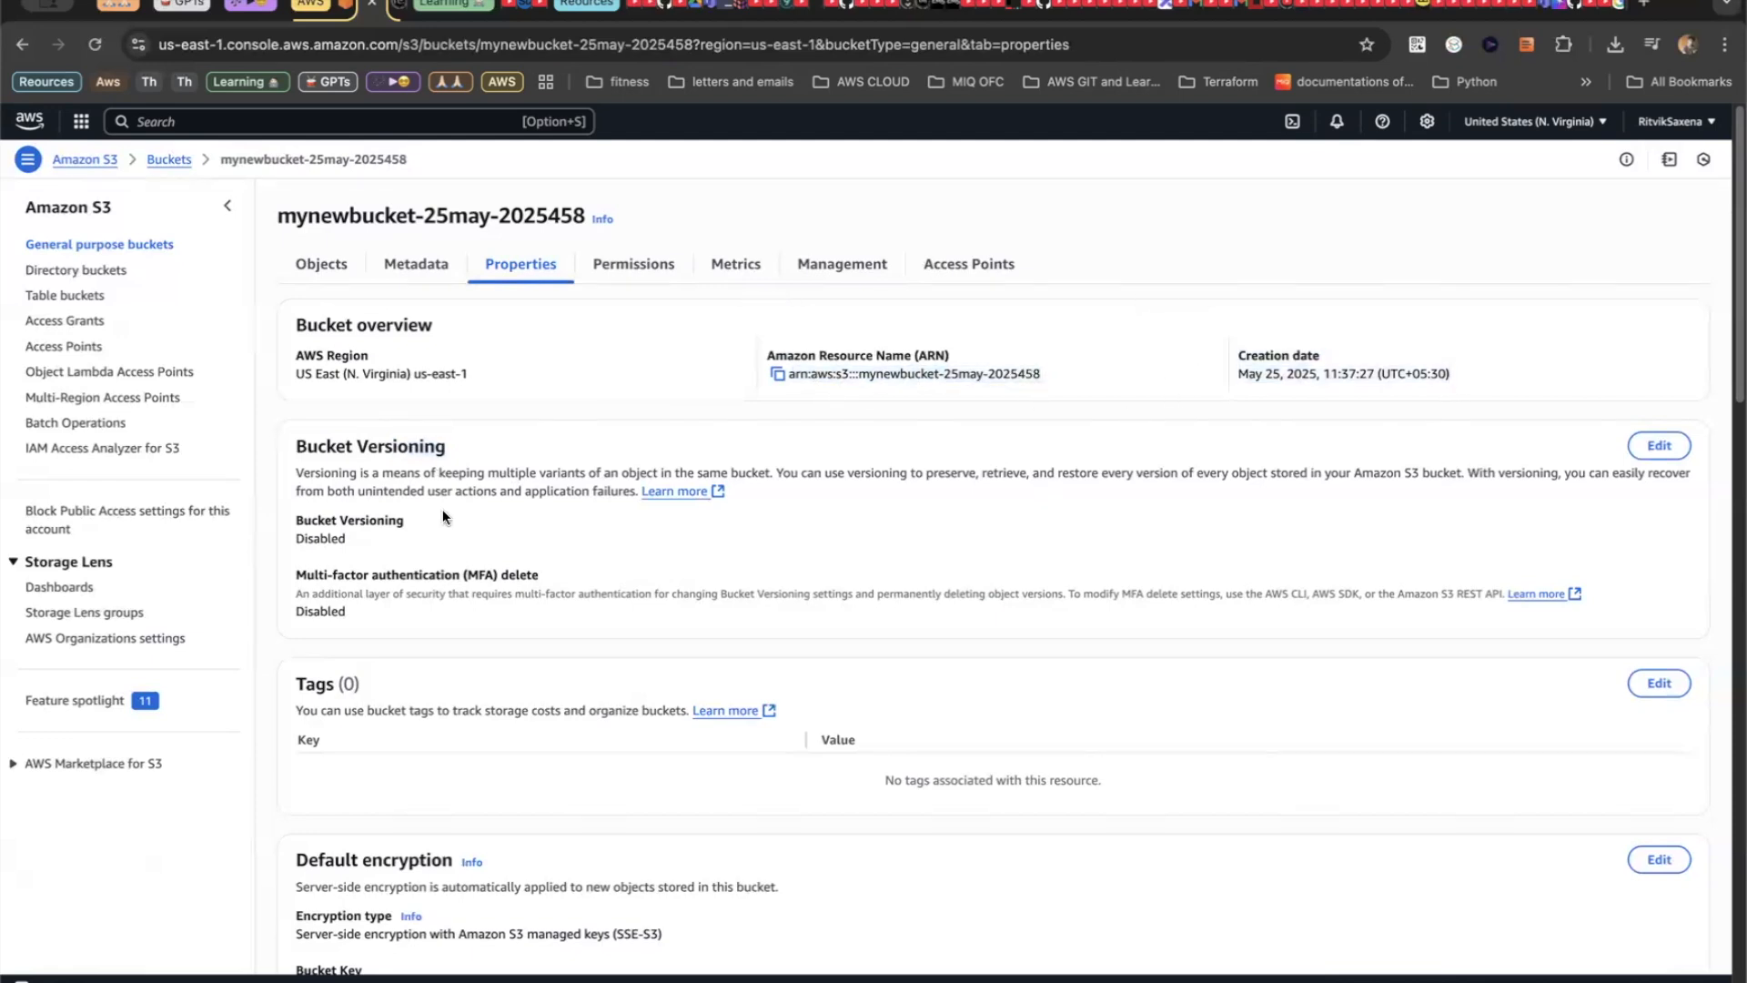
scroll(496, 701, "down", 3)
scroll(496, 701, "down", 2)
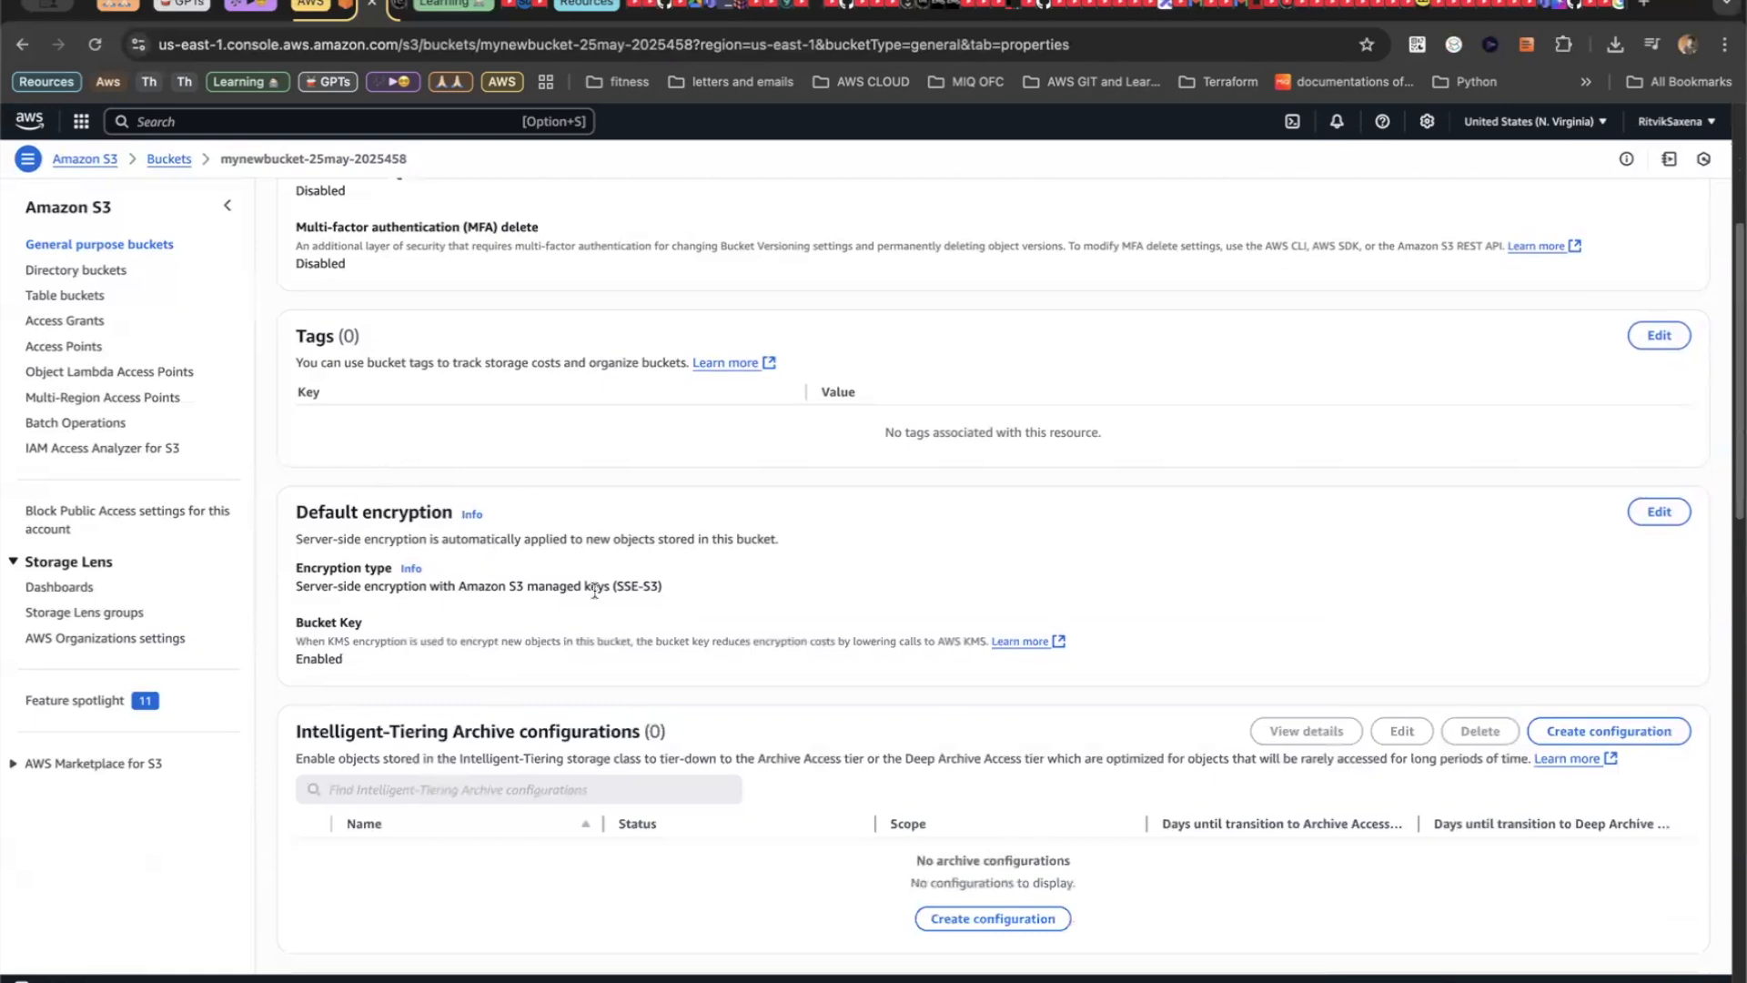
scroll(595, 591, "up", 1)
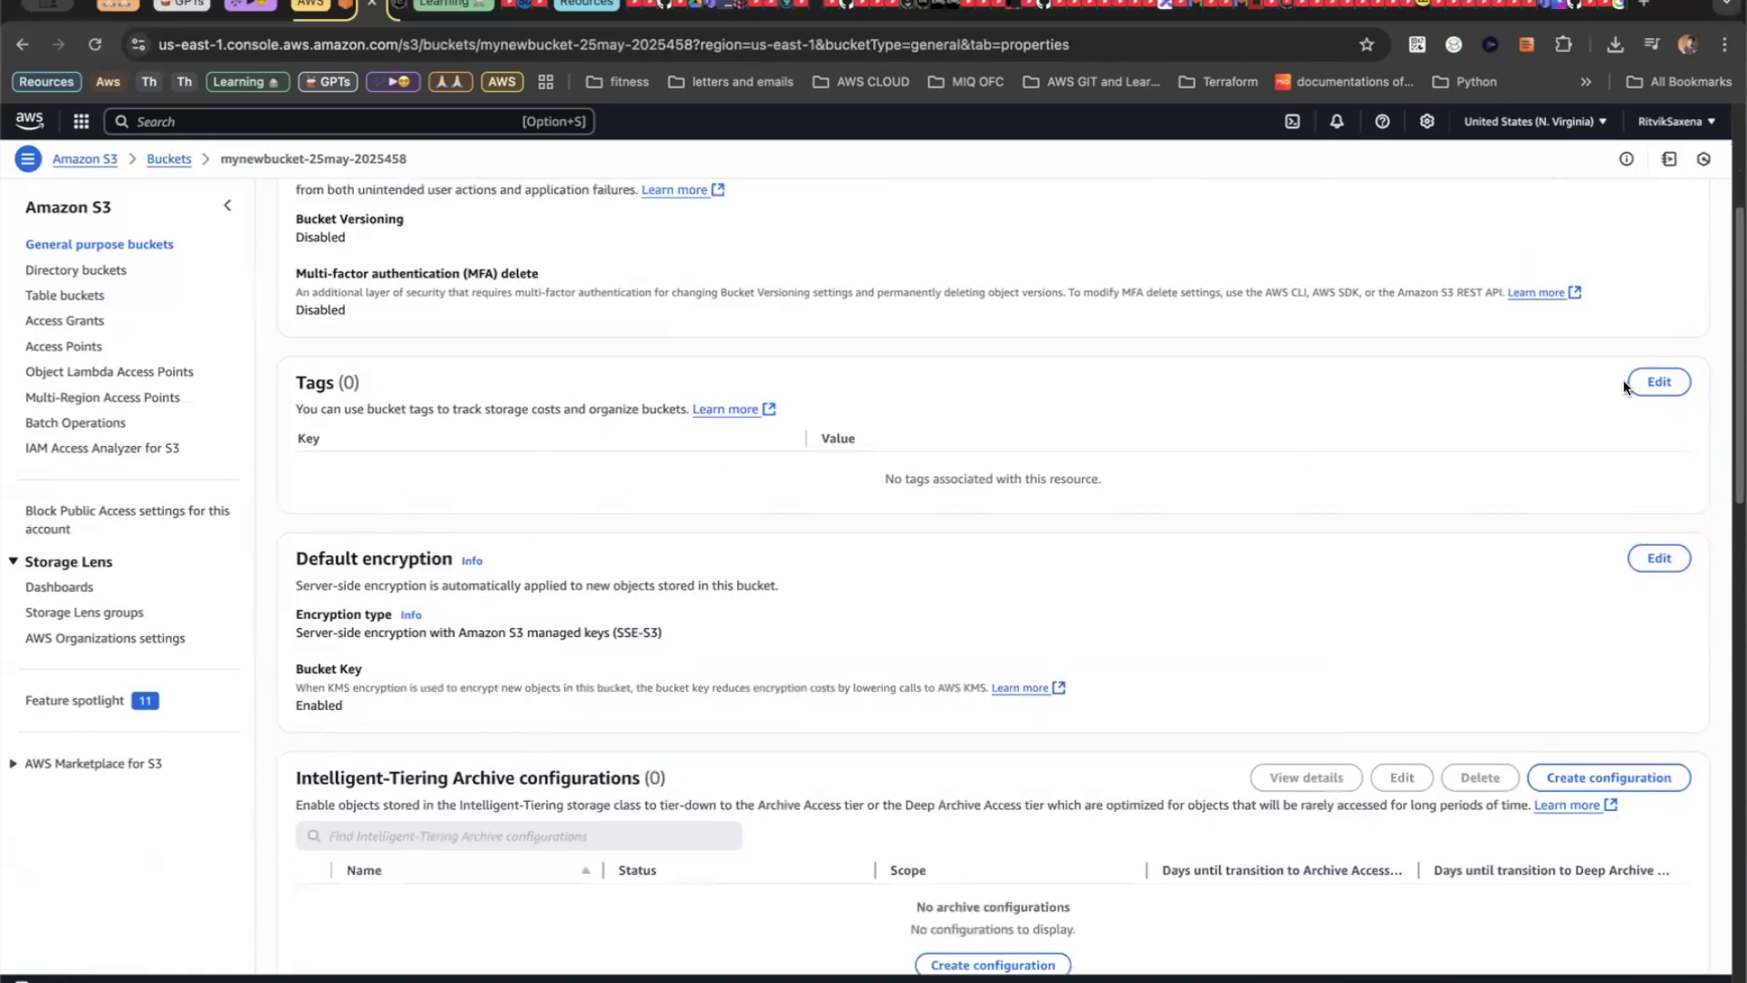
- Switch to the Excalidraw whiteboard and draw a tall rectangle below the existing sketches with a smaller rectangle inside its lower part
left_click(1145, 5)
scroll(1066, 379, "left", 1)
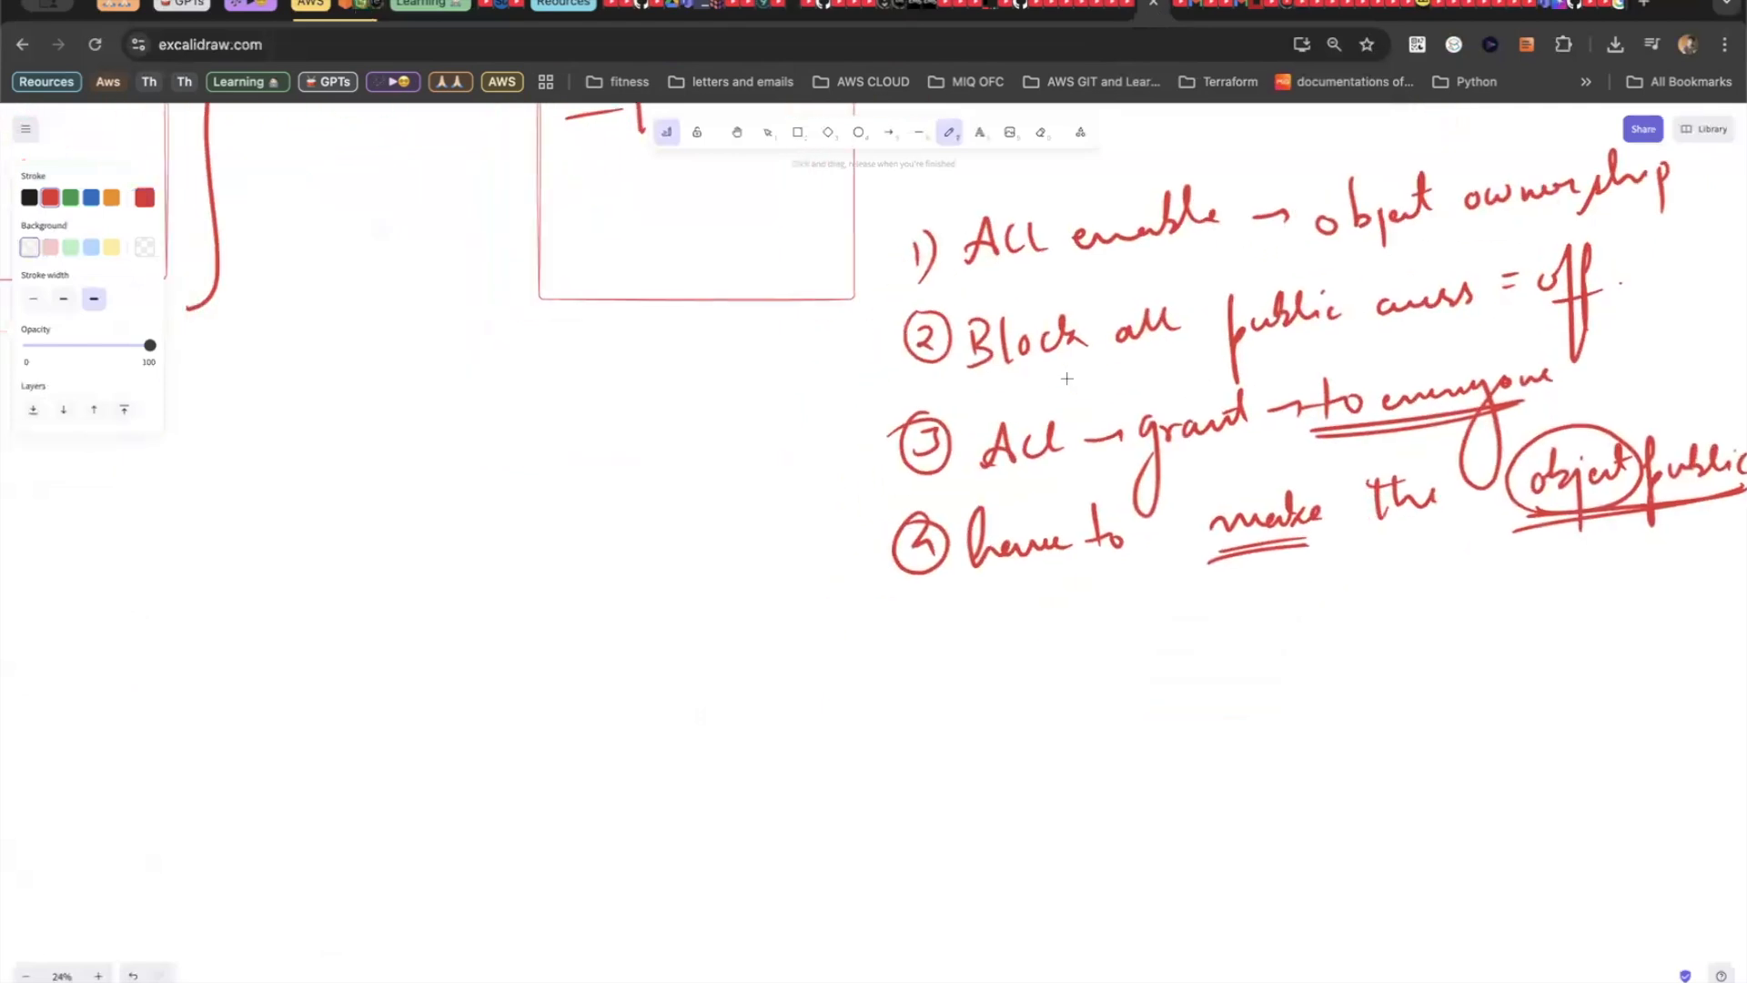
left_click(798, 132)
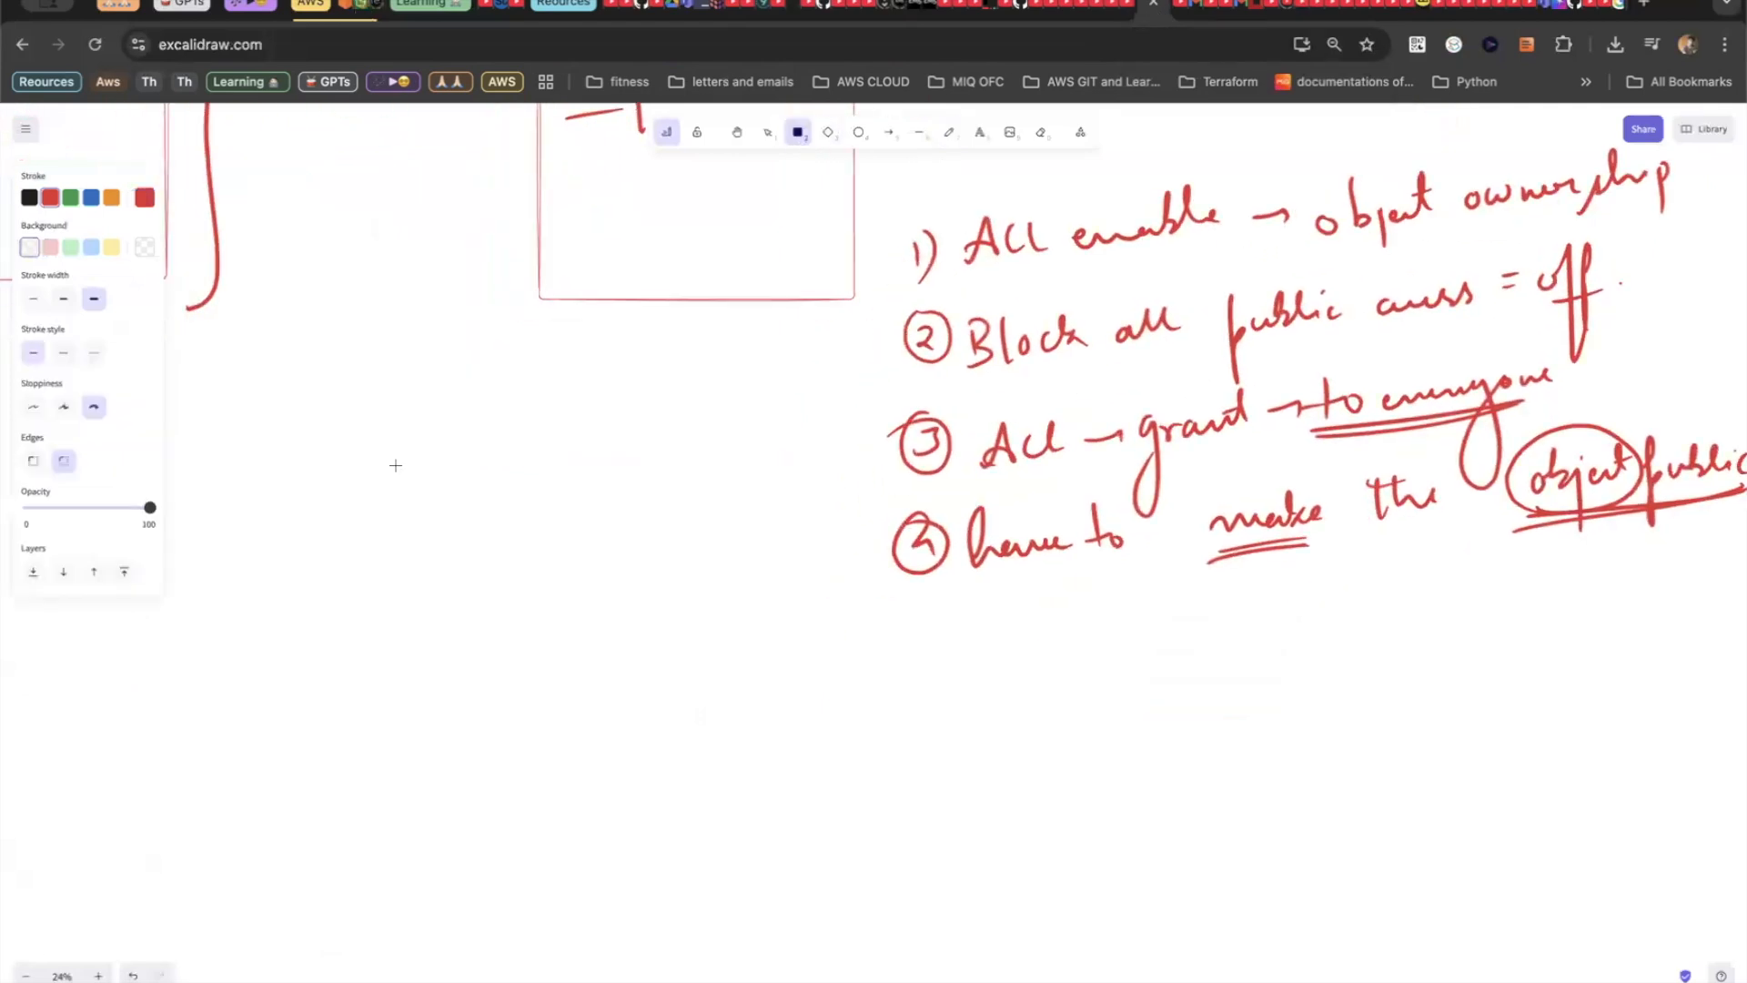
left_click_drag(381, 478, 449, 441)
mouse_move(485, 510)
left_mouse_down()
mouse_move(619, 703)
mouse_move(627, 758)
left_mouse_up()
left_click(811, 137)
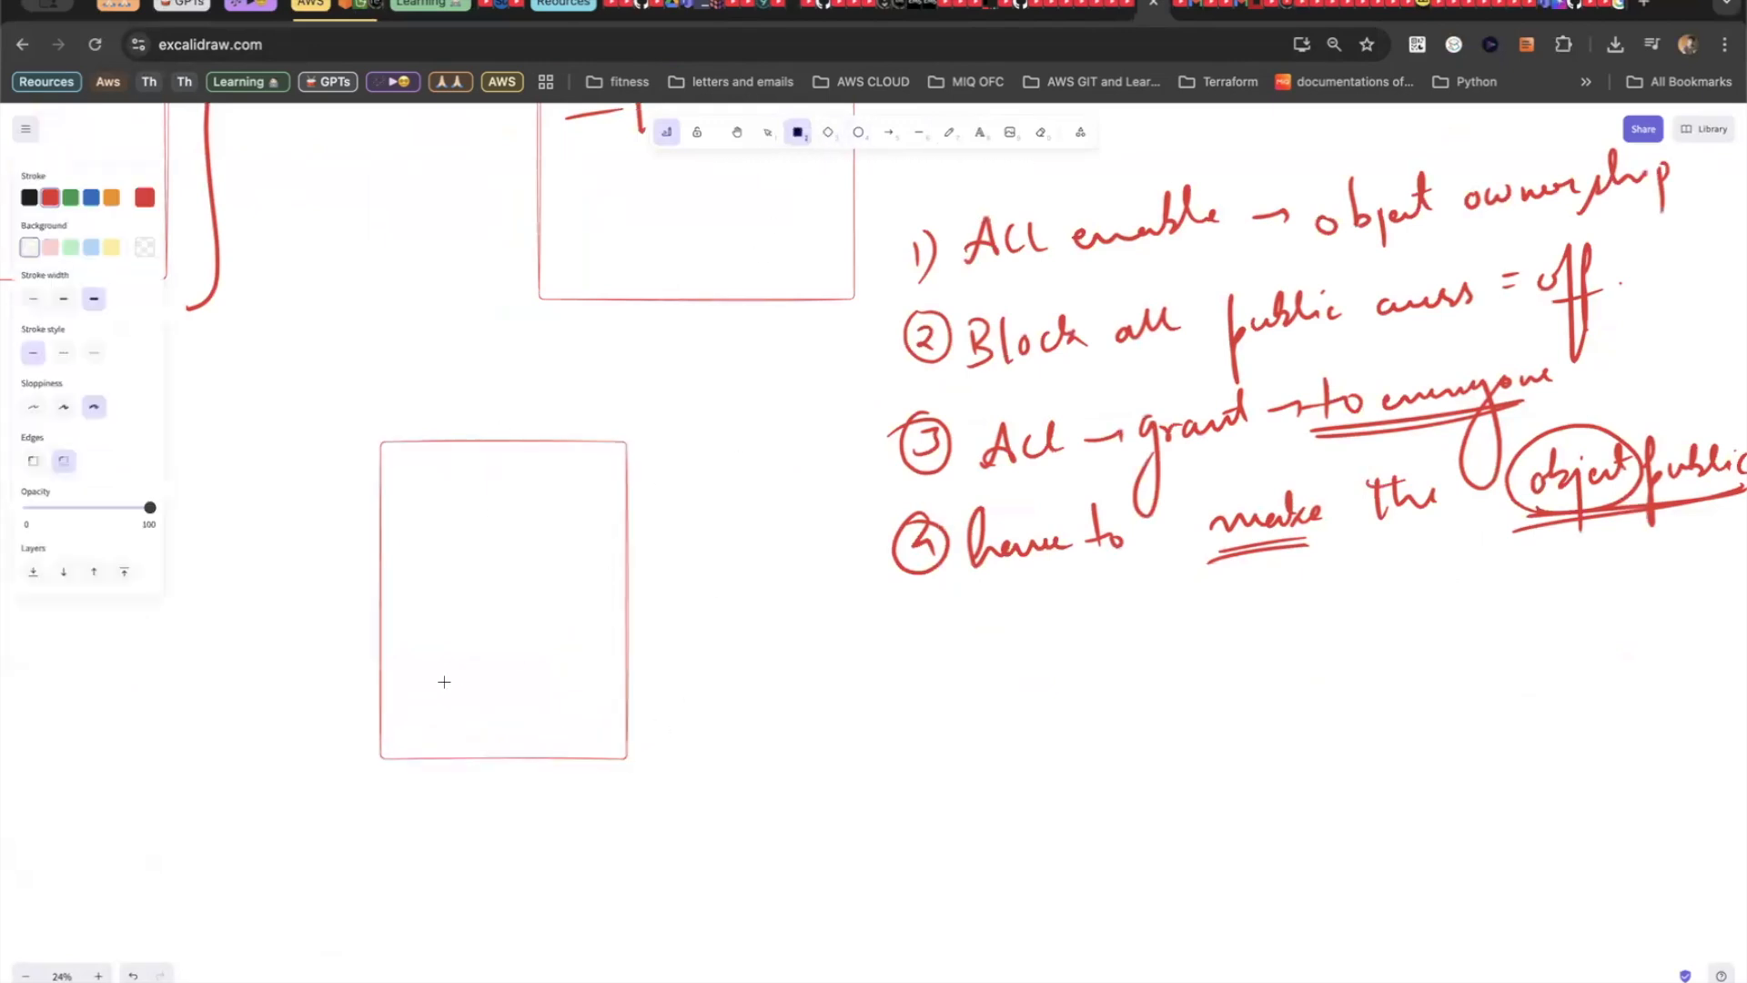
left_click_drag(398, 631, 614, 737)
key("Escape")
- Handwrite short field notes in the inner rectangle and point an arrow at it from the underlined word "register"
left_click(949, 132)
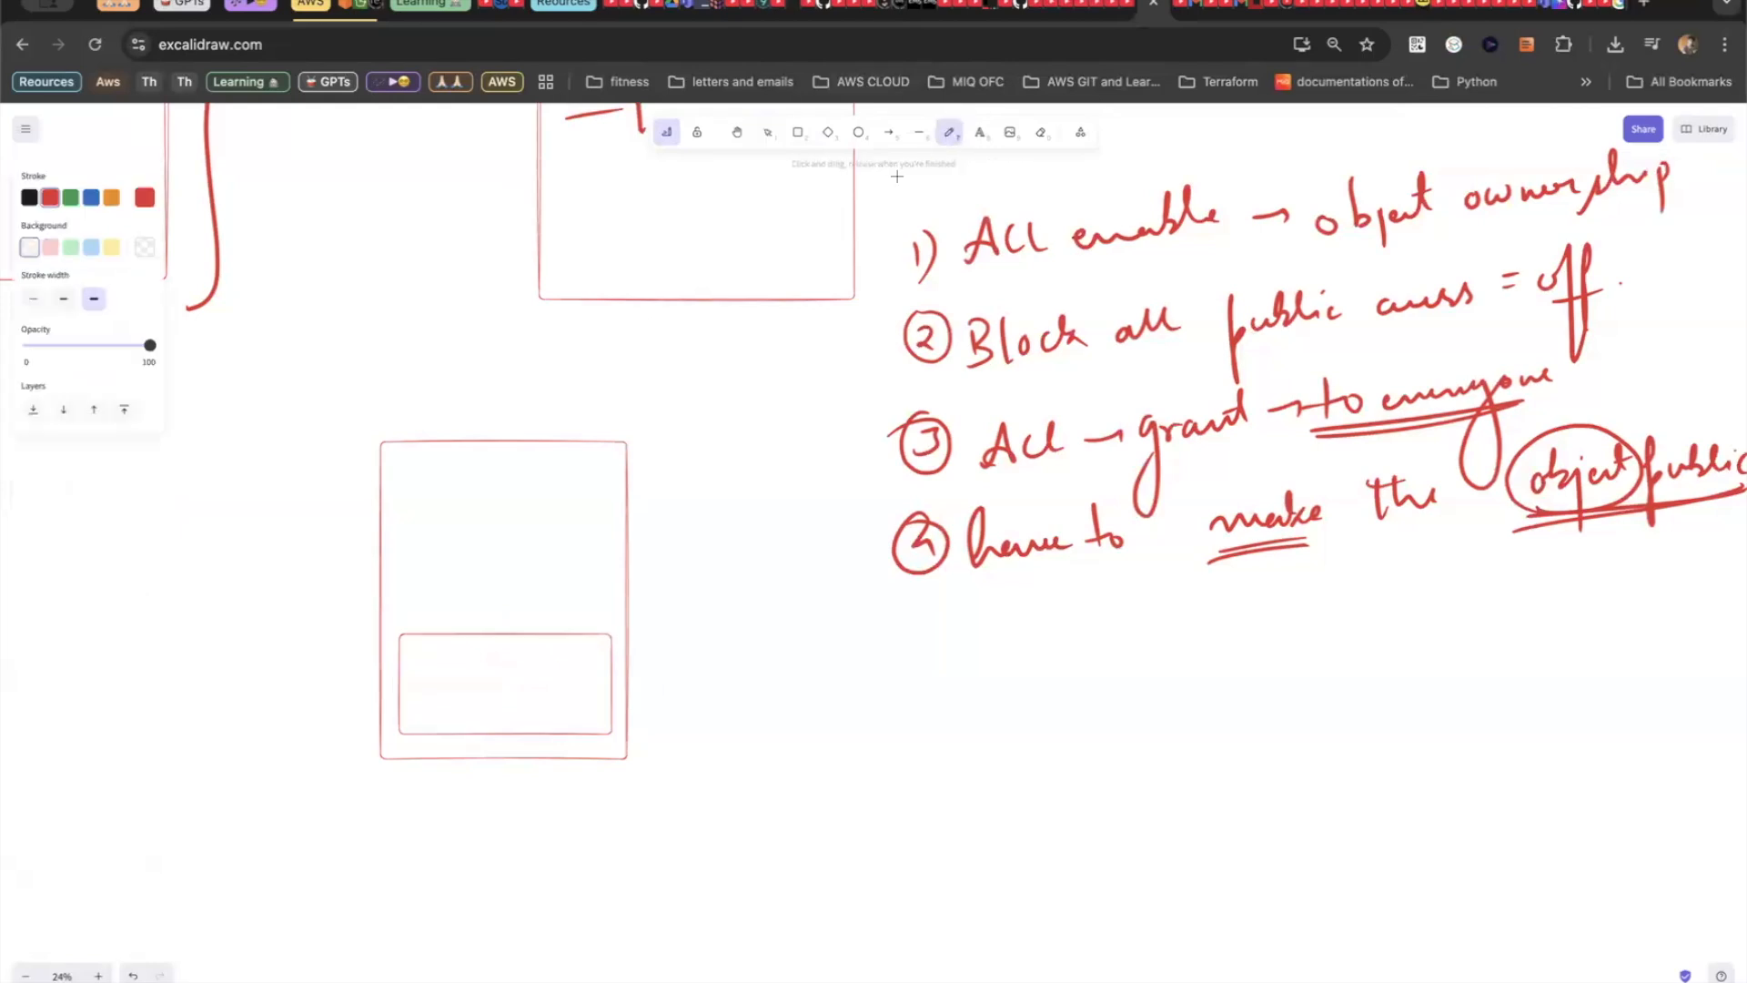
mouse_move(402, 673)
left_mouse_down()
mouse_move(415, 655)
mouse_move(424, 725)
mouse_move(442, 708)
mouse_move(429, 744)
mouse_move(485, 743)
left_mouse_up()
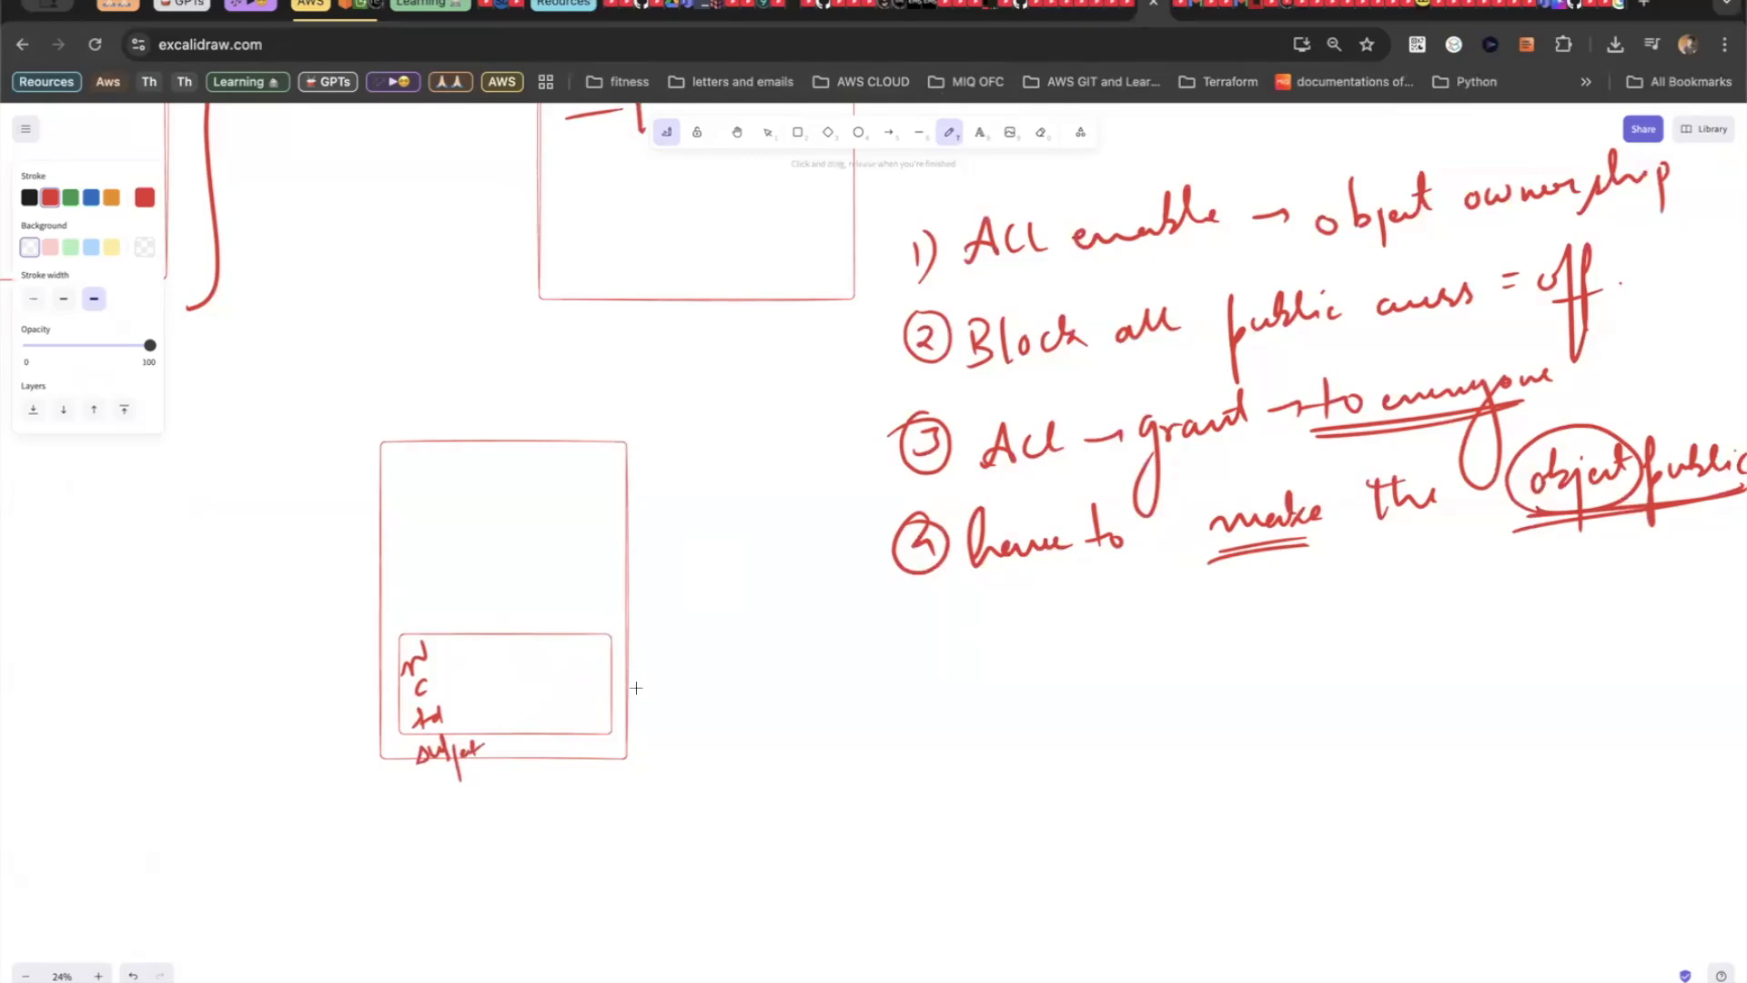
left_click_drag(623, 690, 806, 623)
mouse_move(696, 703)
left_mouse_down()
mouse_move(818, 631)
mouse_move(804, 648)
left_mouse_up()
left_click(737, 629)
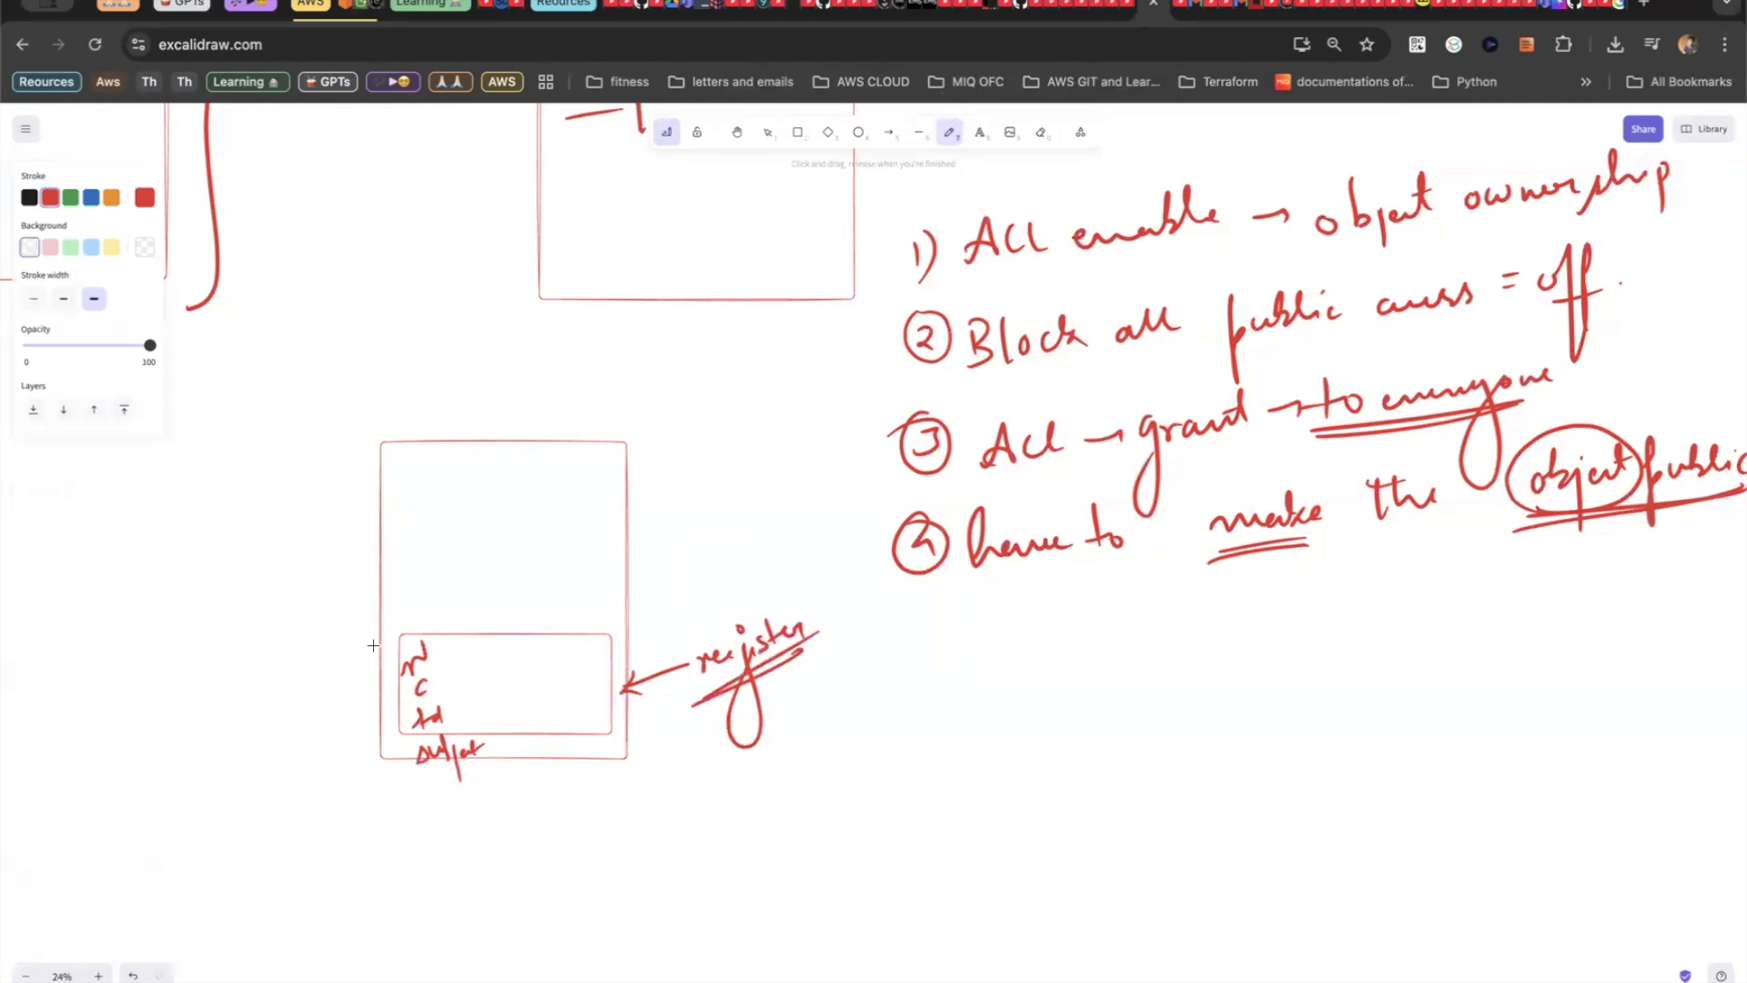
- Draw an arrow from the rectangle to the circled handwritten word "Tags" and add "/ Labels" underlined beside it
mouse_move(663, 773)
left_mouse_down()
mouse_move(717, 816)
mouse_move(797, 793)
mouse_move(818, 816)
left_mouse_up()
left_click(808, 776)
mouse_move(785, 774)
left_mouse_down()
mouse_move(838, 761)
mouse_move(887, 864)
left_mouse_up()
mouse_move(885, 788)
left_mouse_down()
mouse_move(808, 839)
mouse_move(925, 784)
mouse_move(753, 769)
left_mouse_up()
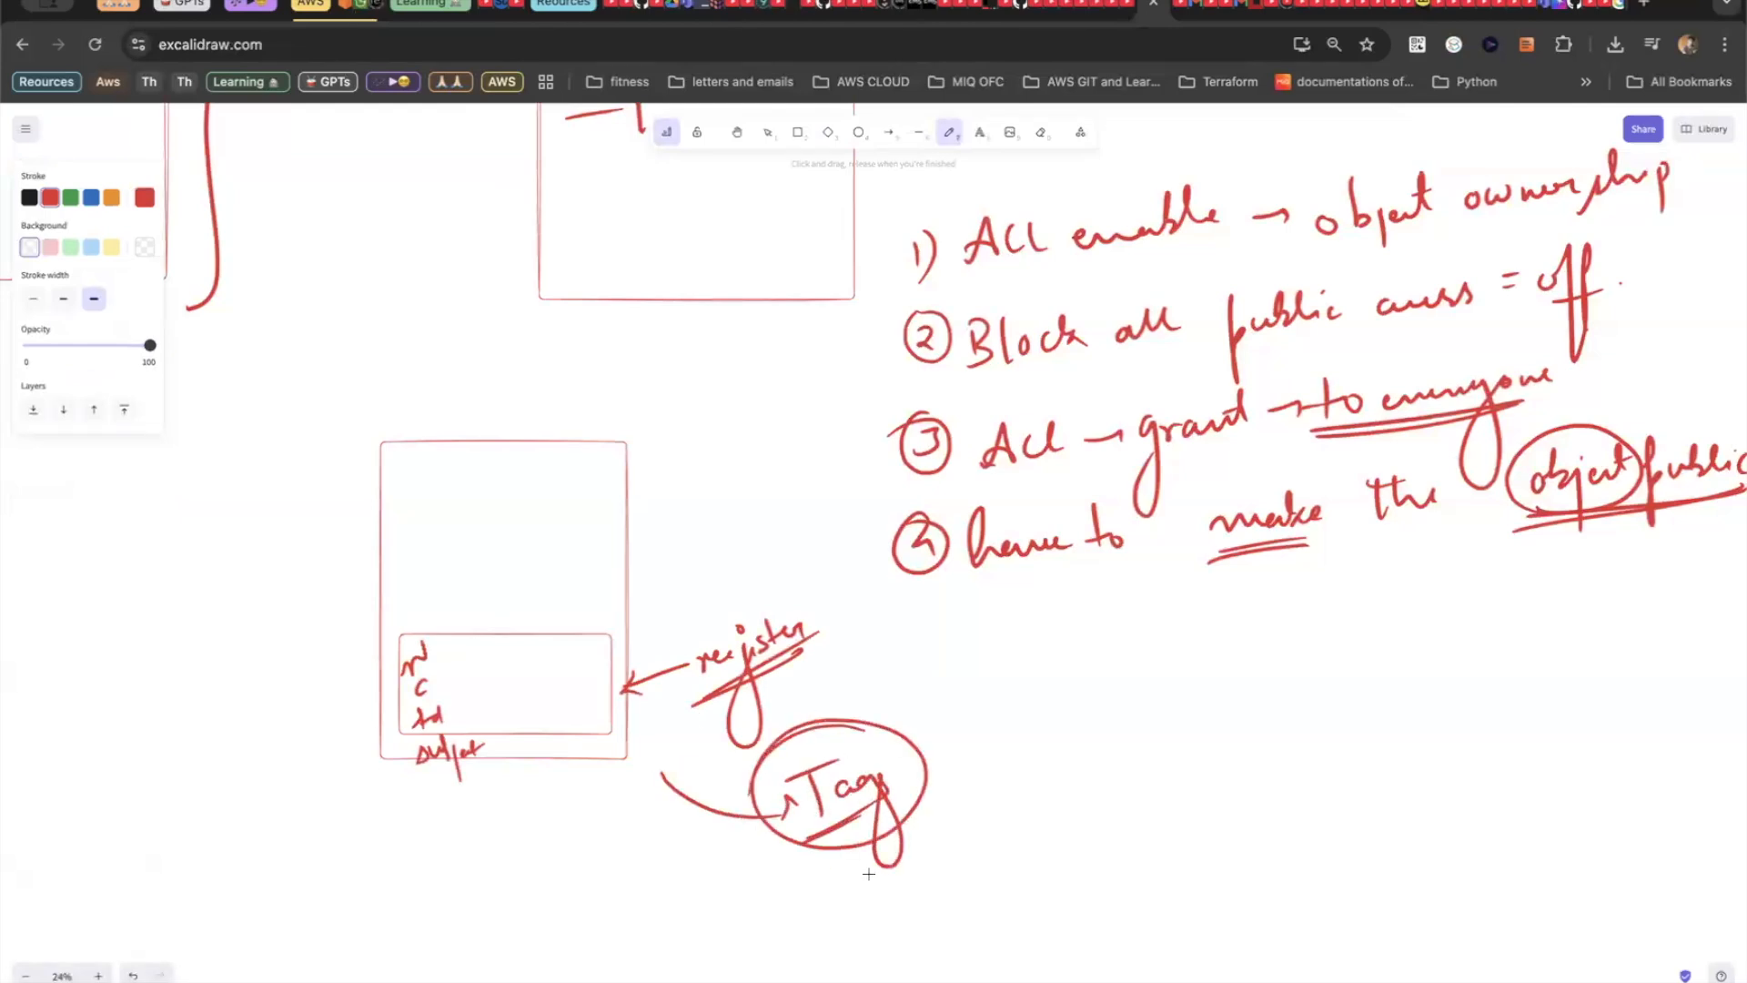
left_click_drag(901, 776, 883, 803)
mouse_move(945, 718)
left_mouse_down()
mouse_move(980, 769)
mouse_move(1053, 700)
mouse_move(1088, 697)
left_mouse_up()
left_click_drag(992, 776, 1092, 704)
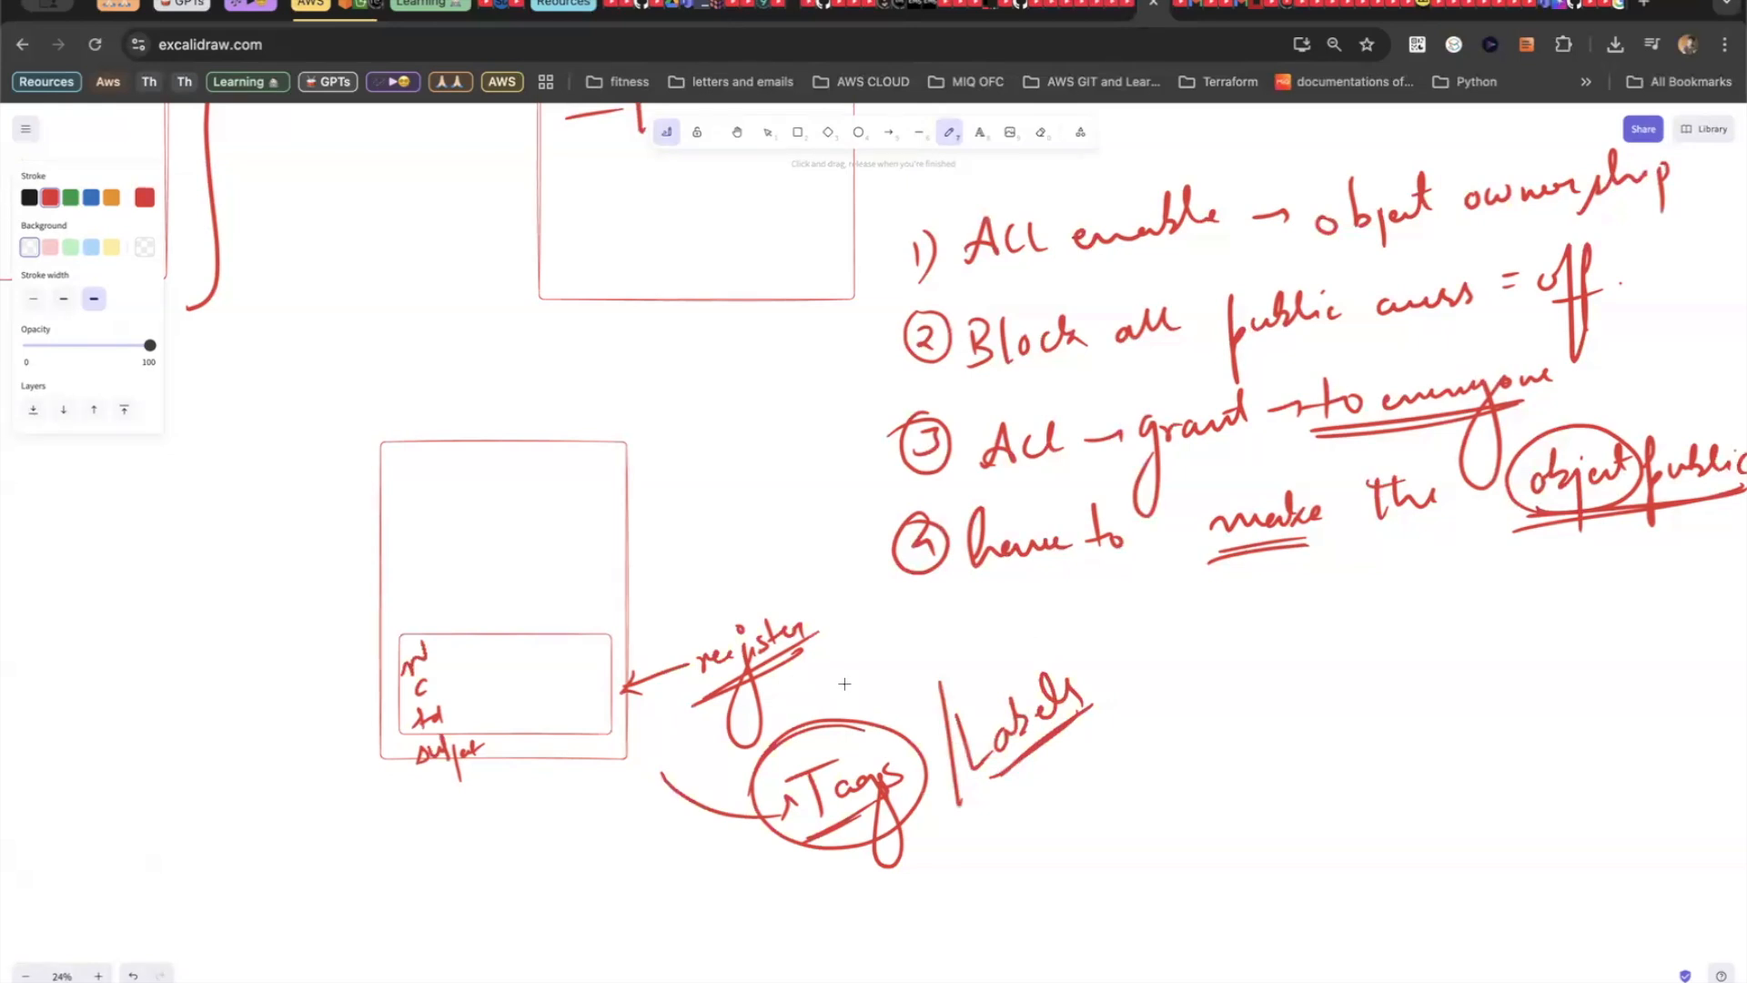
- Return to the S3 console and open the bucket's tags for editing
left_click(357, 9)
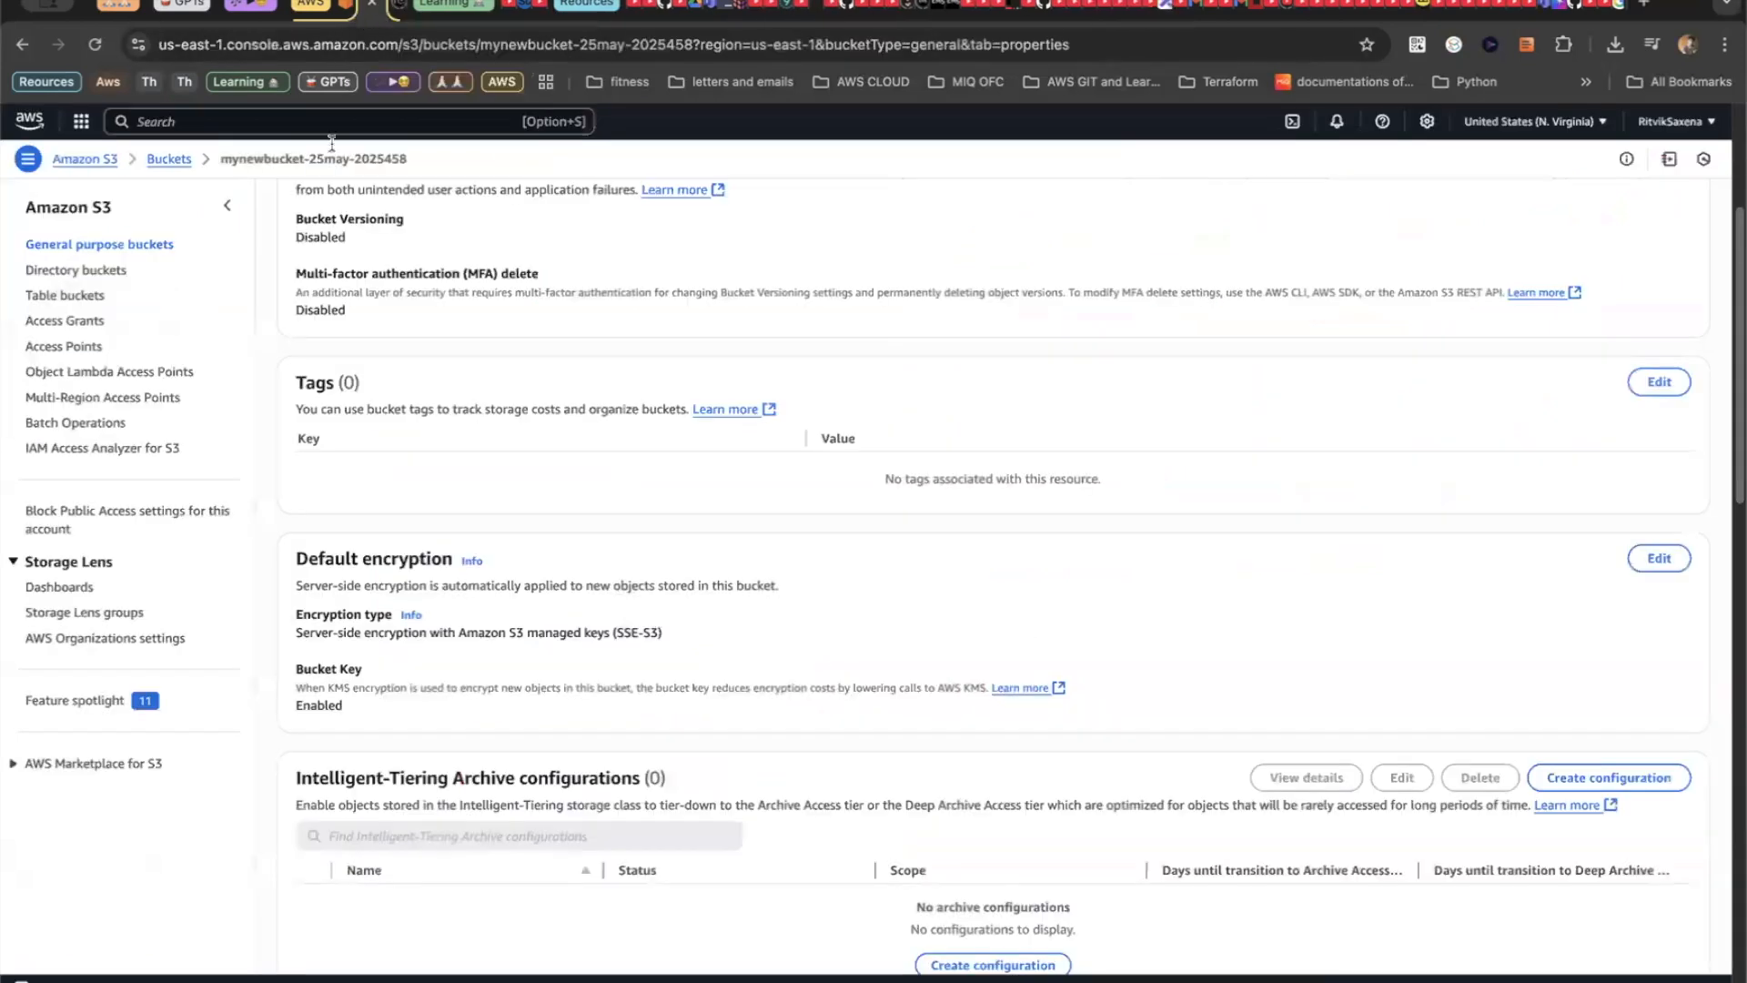
triple_click(334, 383)
left_click(409, 473)
left_click(1650, 380)
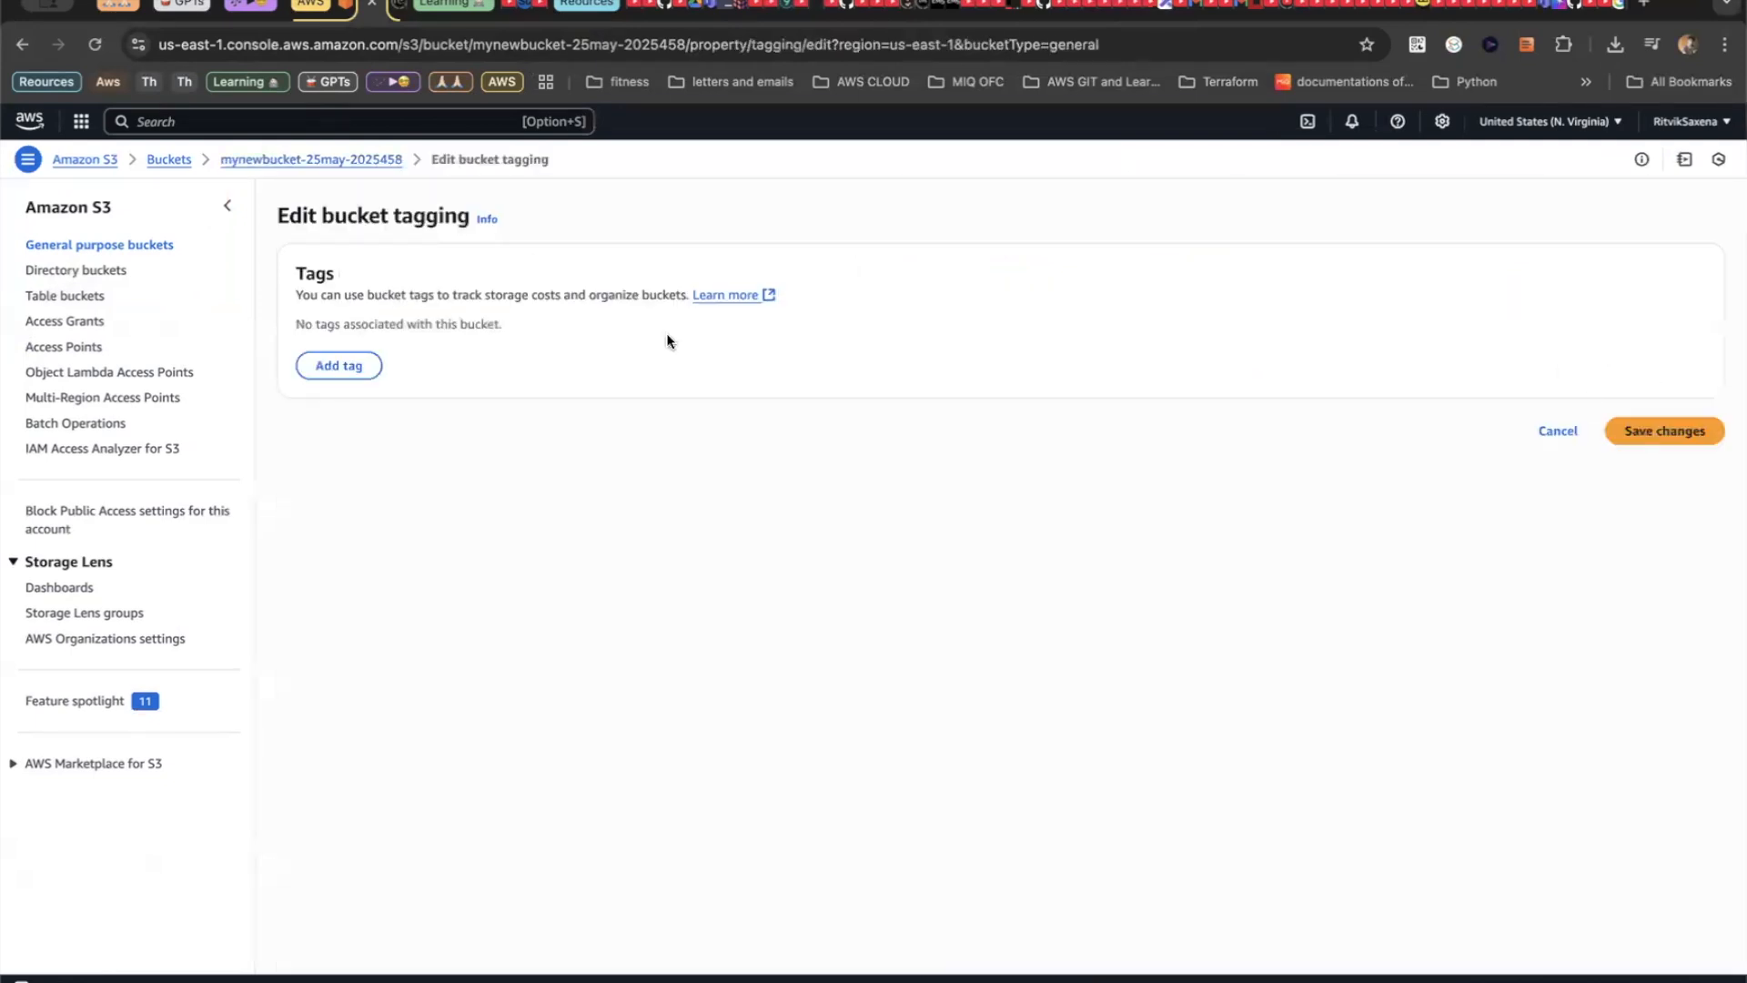
- Add a bucket tag with the key "Name" and the value "my new bucket"
left_click(340, 366)
type("Name")
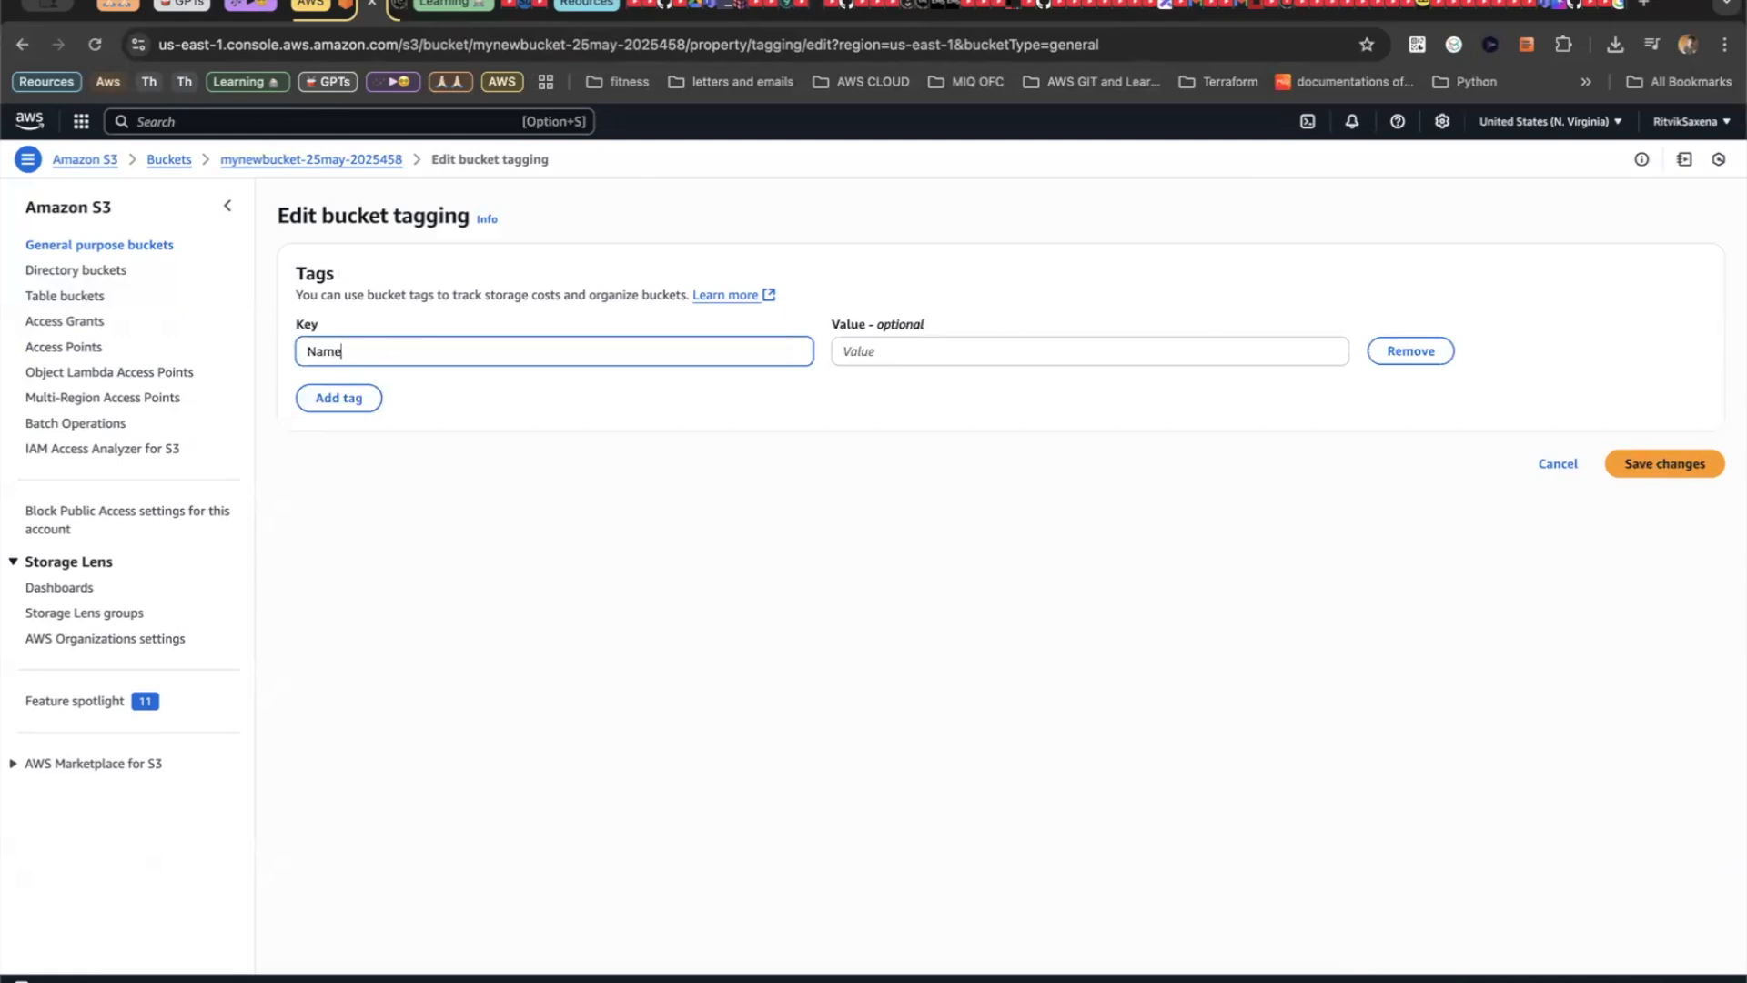
key("Tab")
type("my new buc")
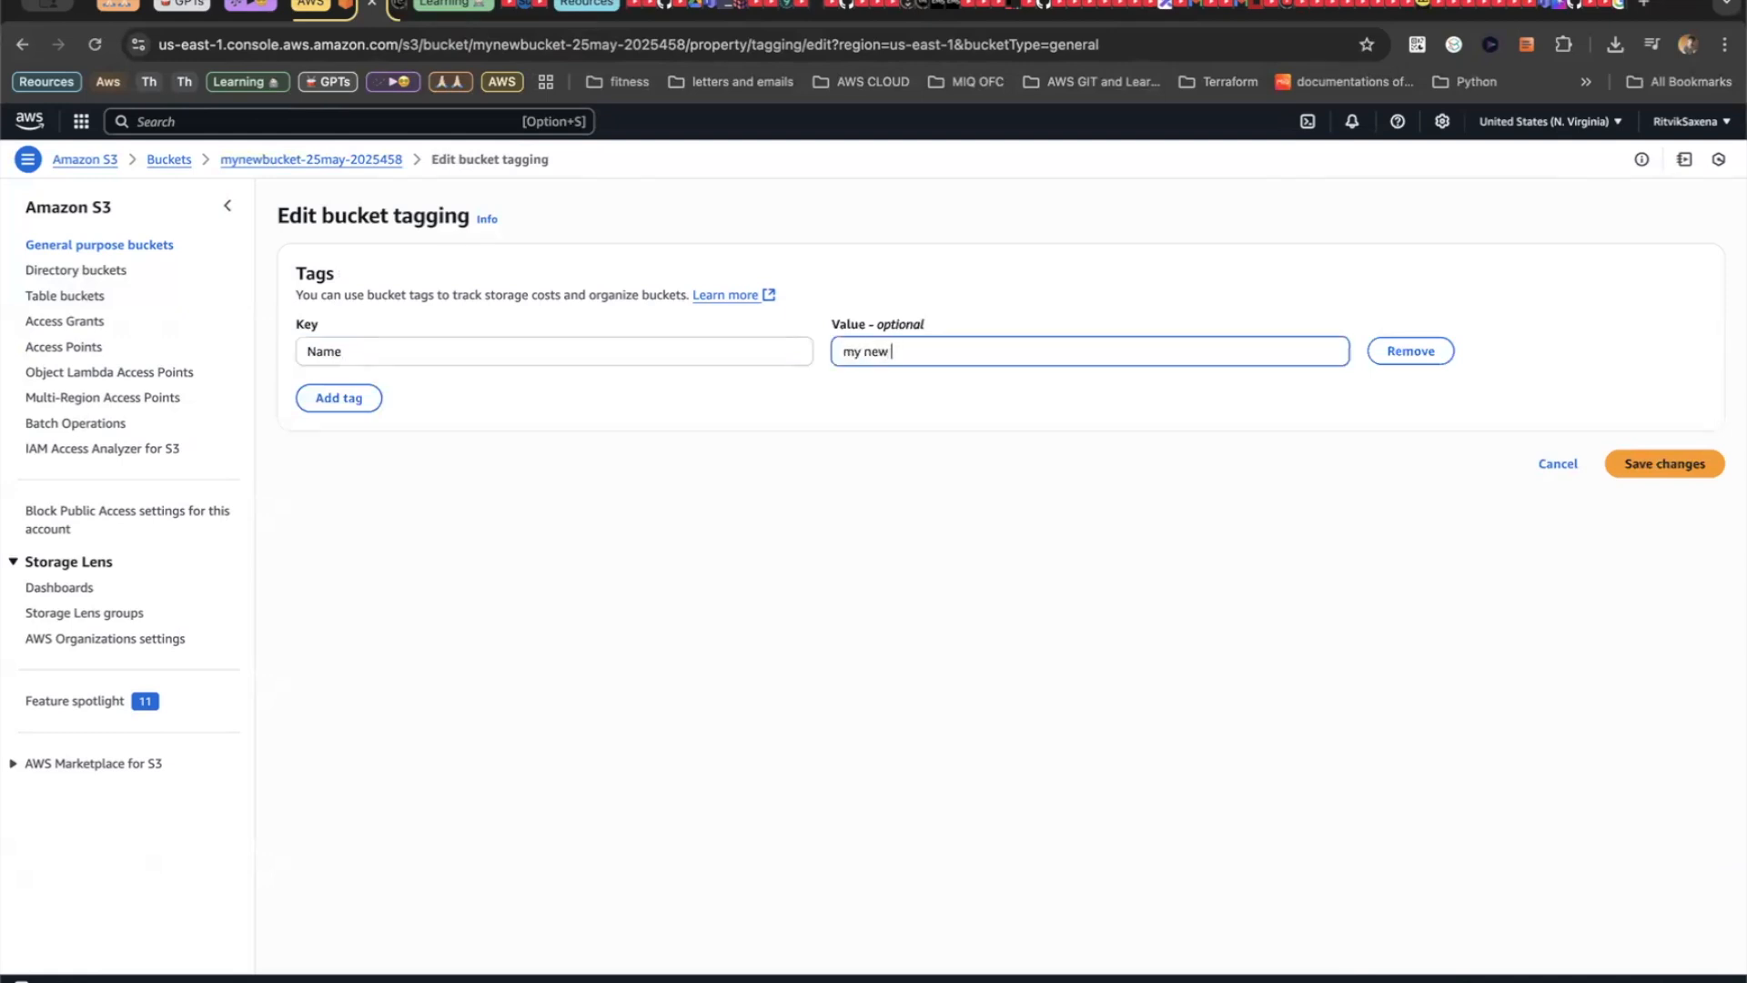
key("BackSpace")
key("BackSpace")
key("BackSpace")
key("super+a")
key("Right")
type("bucker")
key("BackSpace")
type("t")
- Add a second tag with the key "Purpose" and the value "to test"
left_click(338, 401)
type("Purpos")
key("BackSpace")
key("BackSpace")
type("ose")
key("Tab")
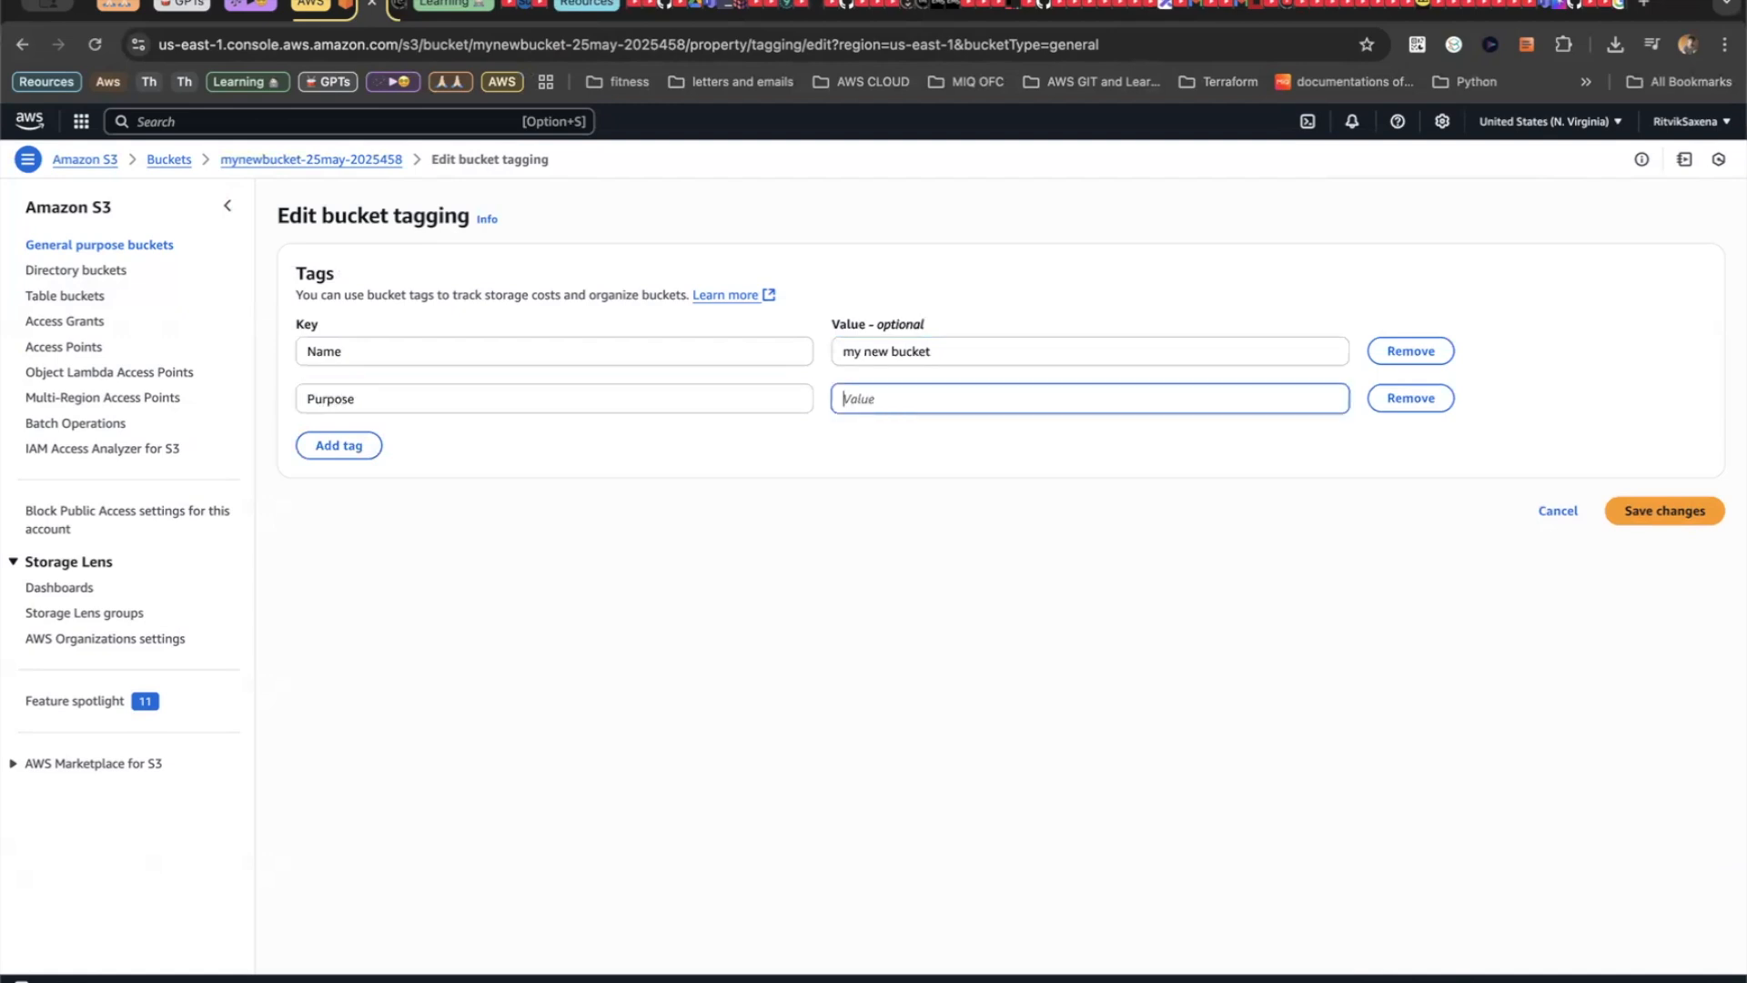
type("to test")
- Add a third tag with the key "Env" and the value "DEV"
left_click(355, 446)
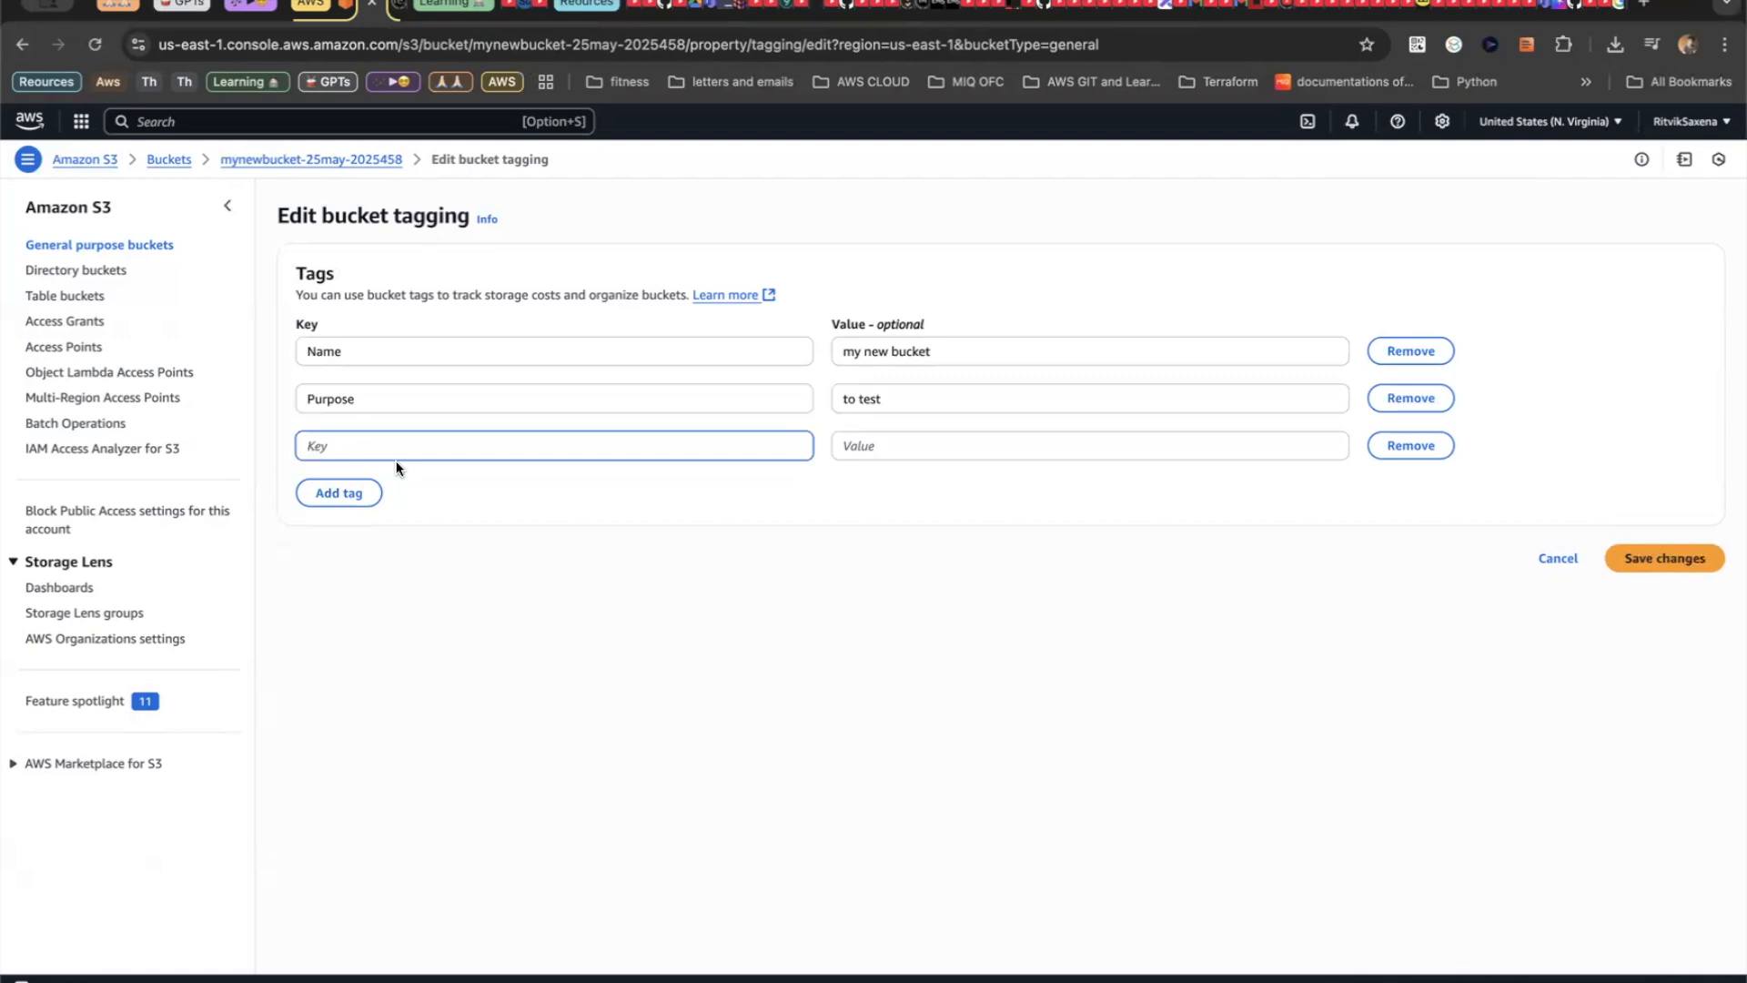
type("Env")
key("Tab")
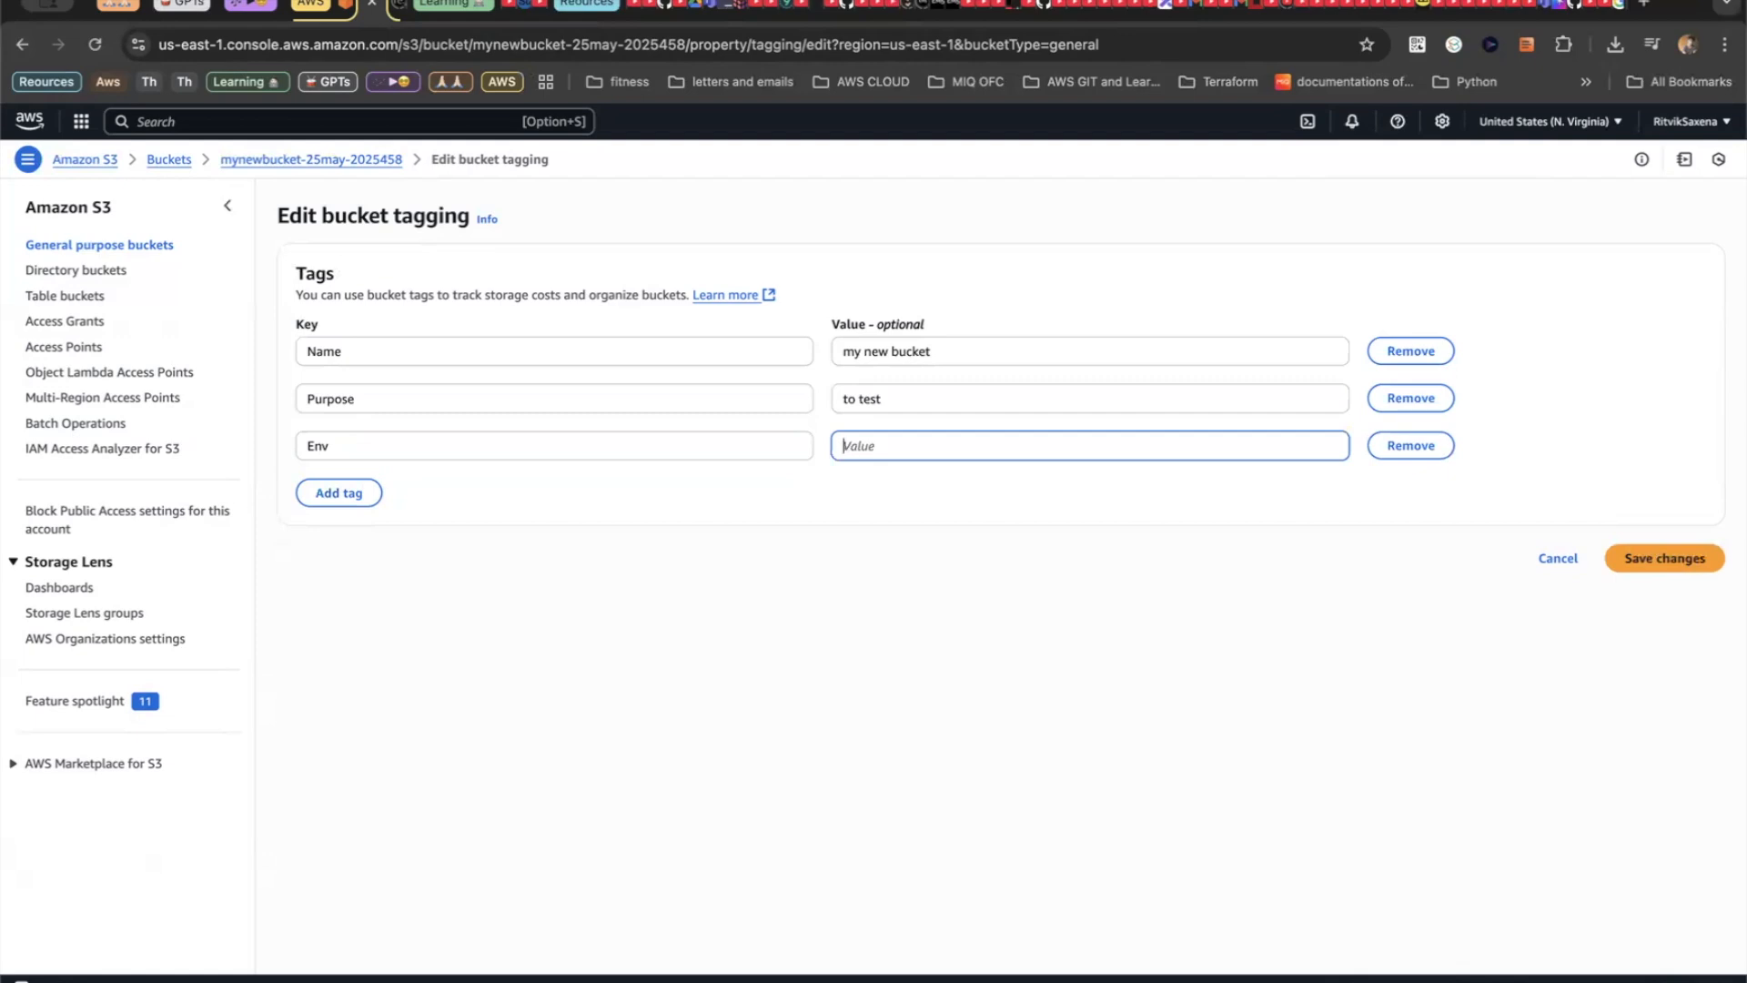
left_click(339, 449)
left_click(488, 600)
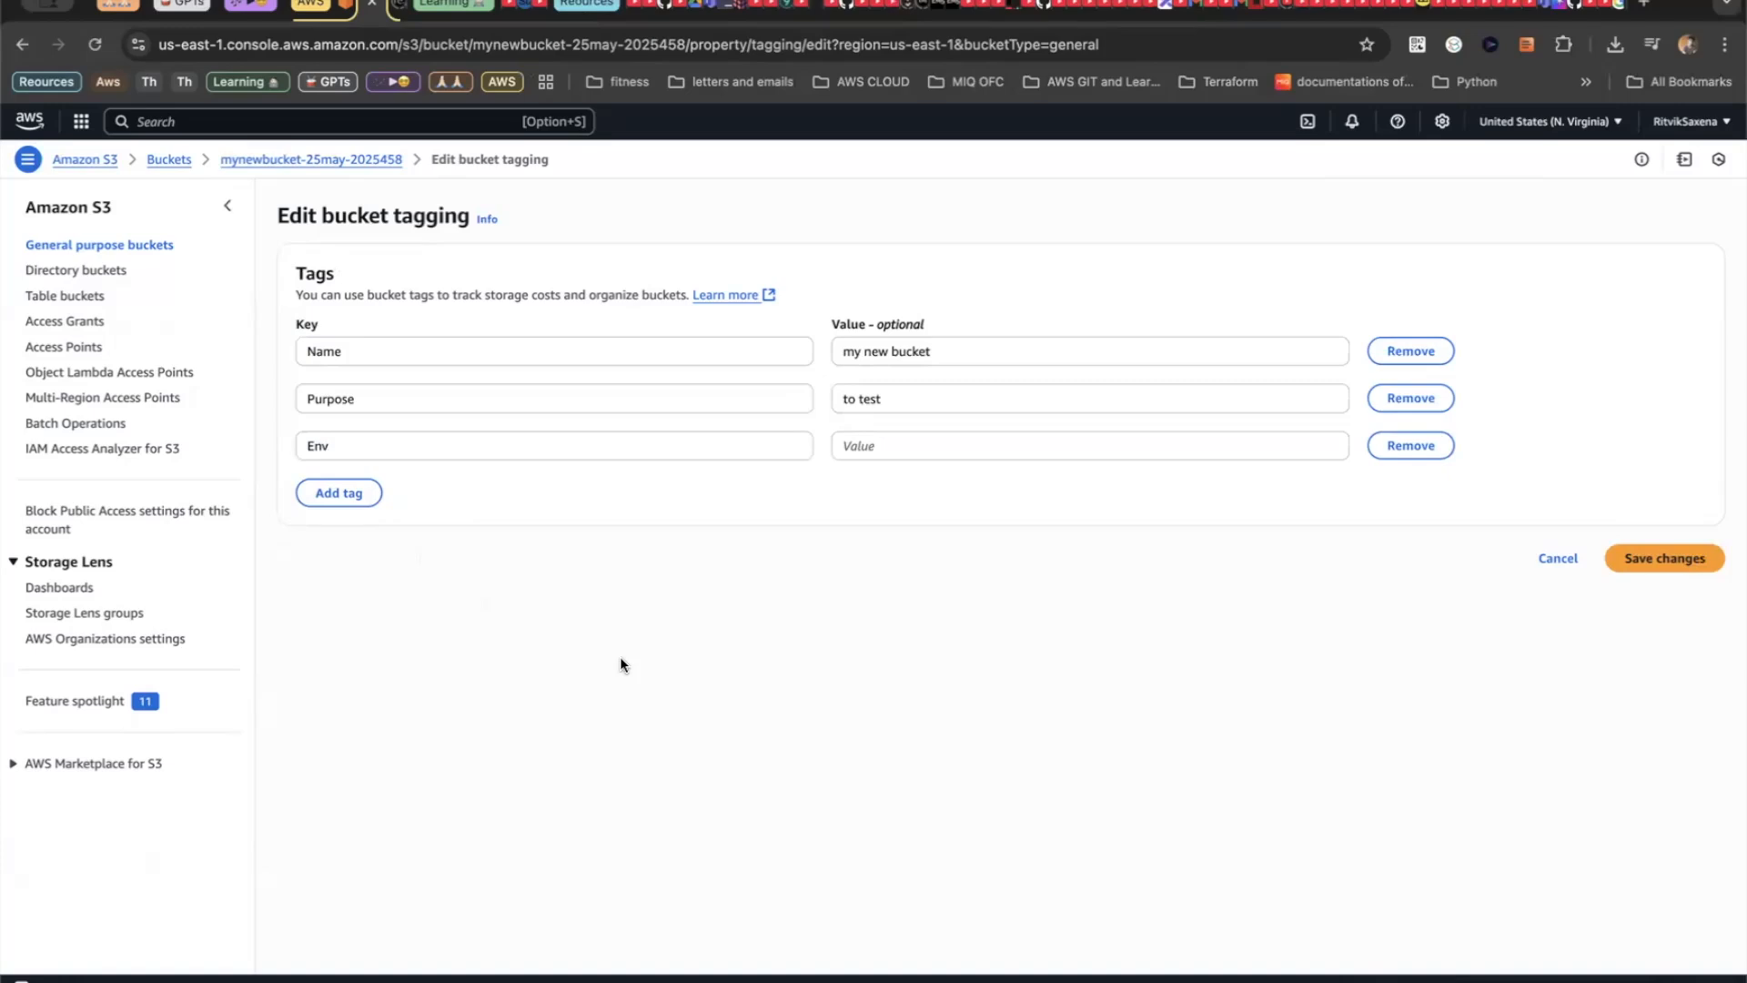
left_click(885, 446)
type("DEV")
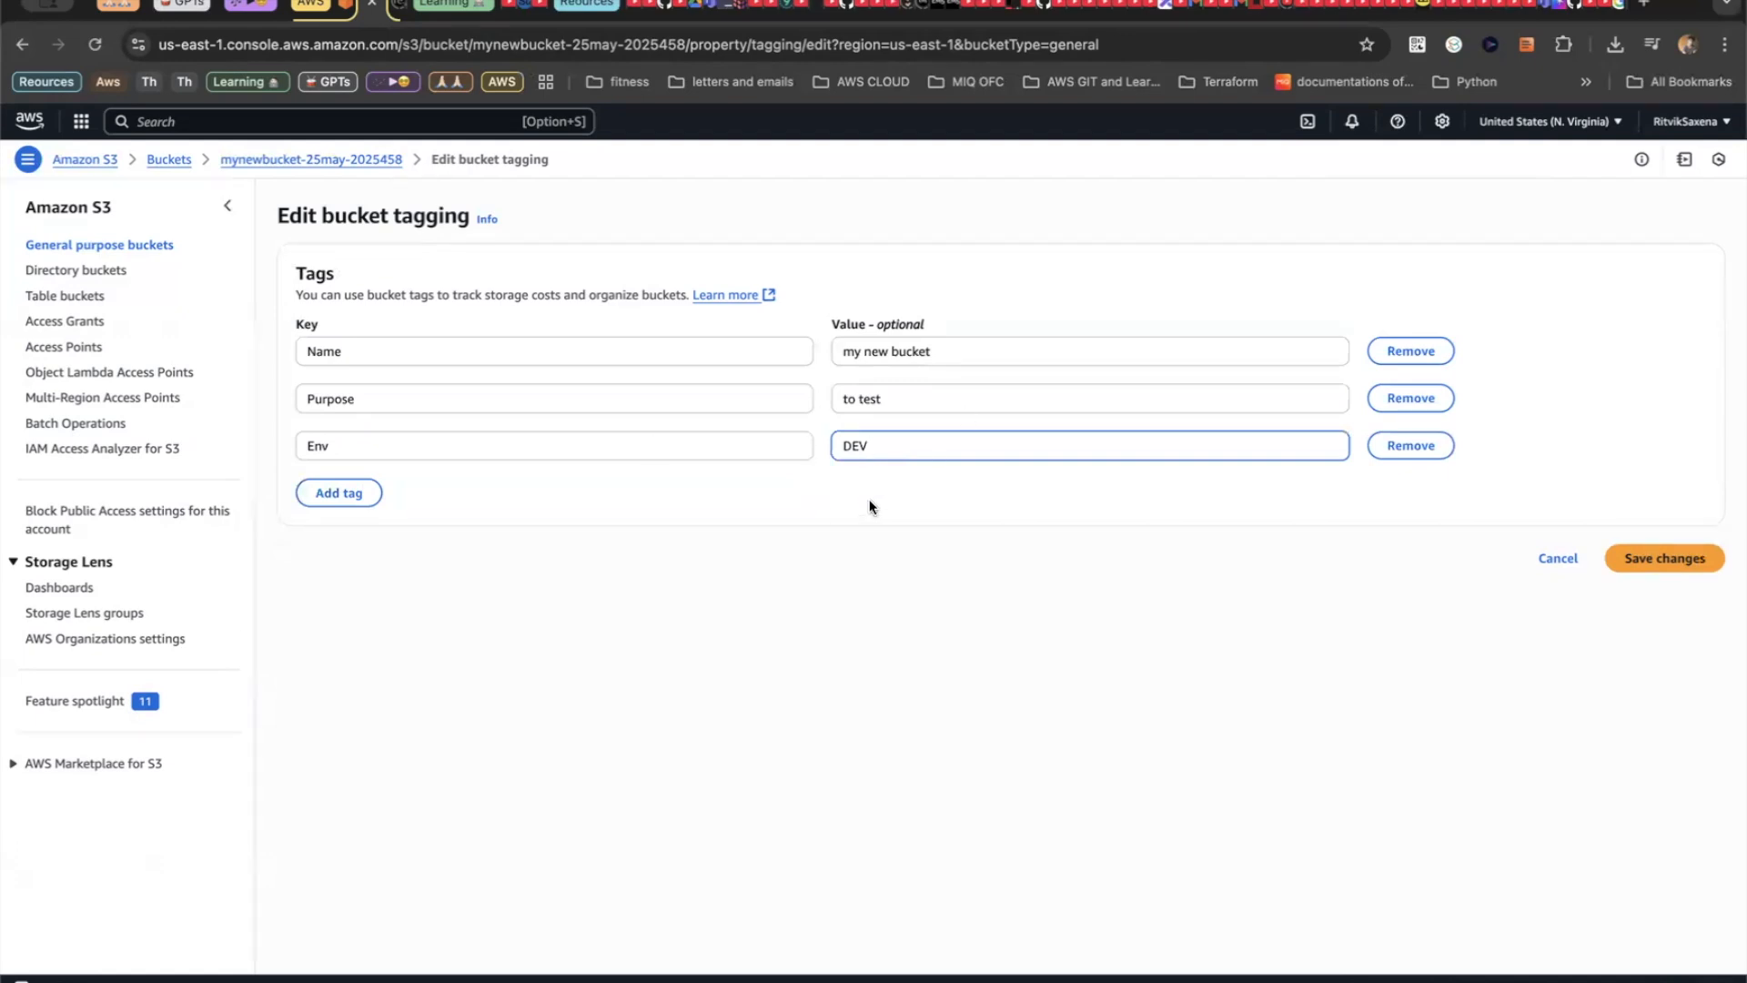
- Add a fourth tag with the key "Team" and the value "Team A", and save the tag changes
left_click(343, 493)
type("YTeam")
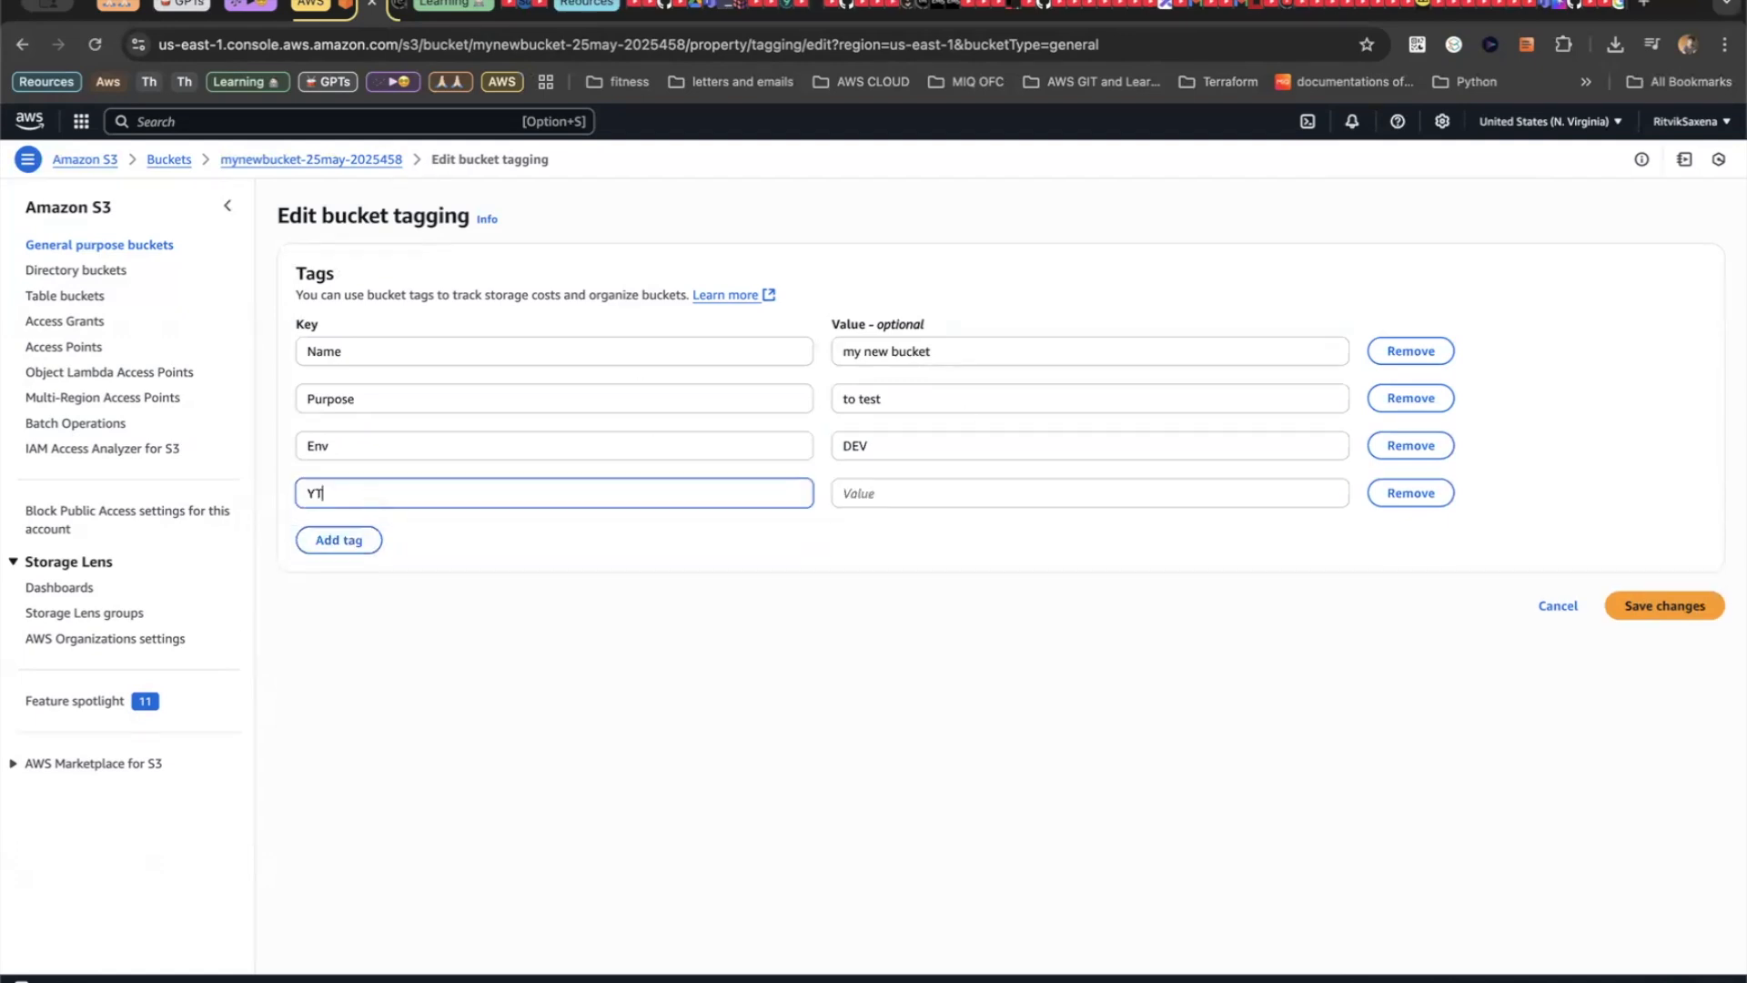
key("BackSpace")
key("BackSpace")
key("BackSpace")
key("BackSpace")
key("BackSpace")
type("Team")
key("Tab")
type("Team ")
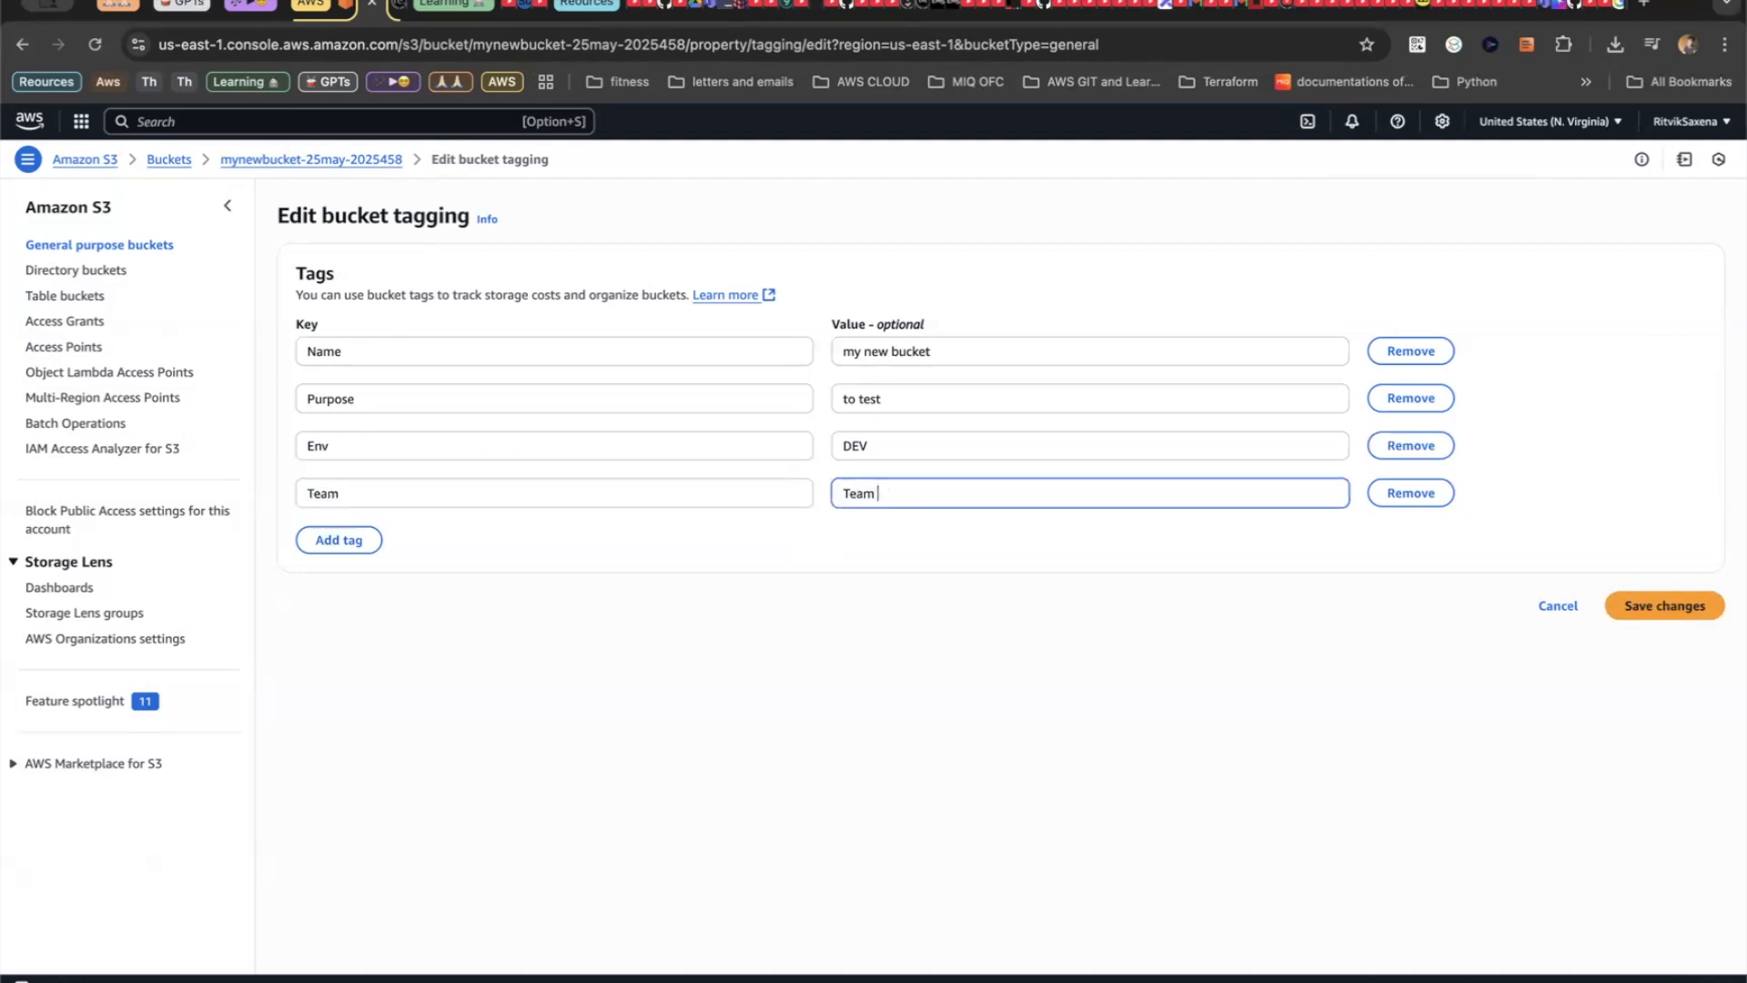
type("A")
left_click(1677, 606)
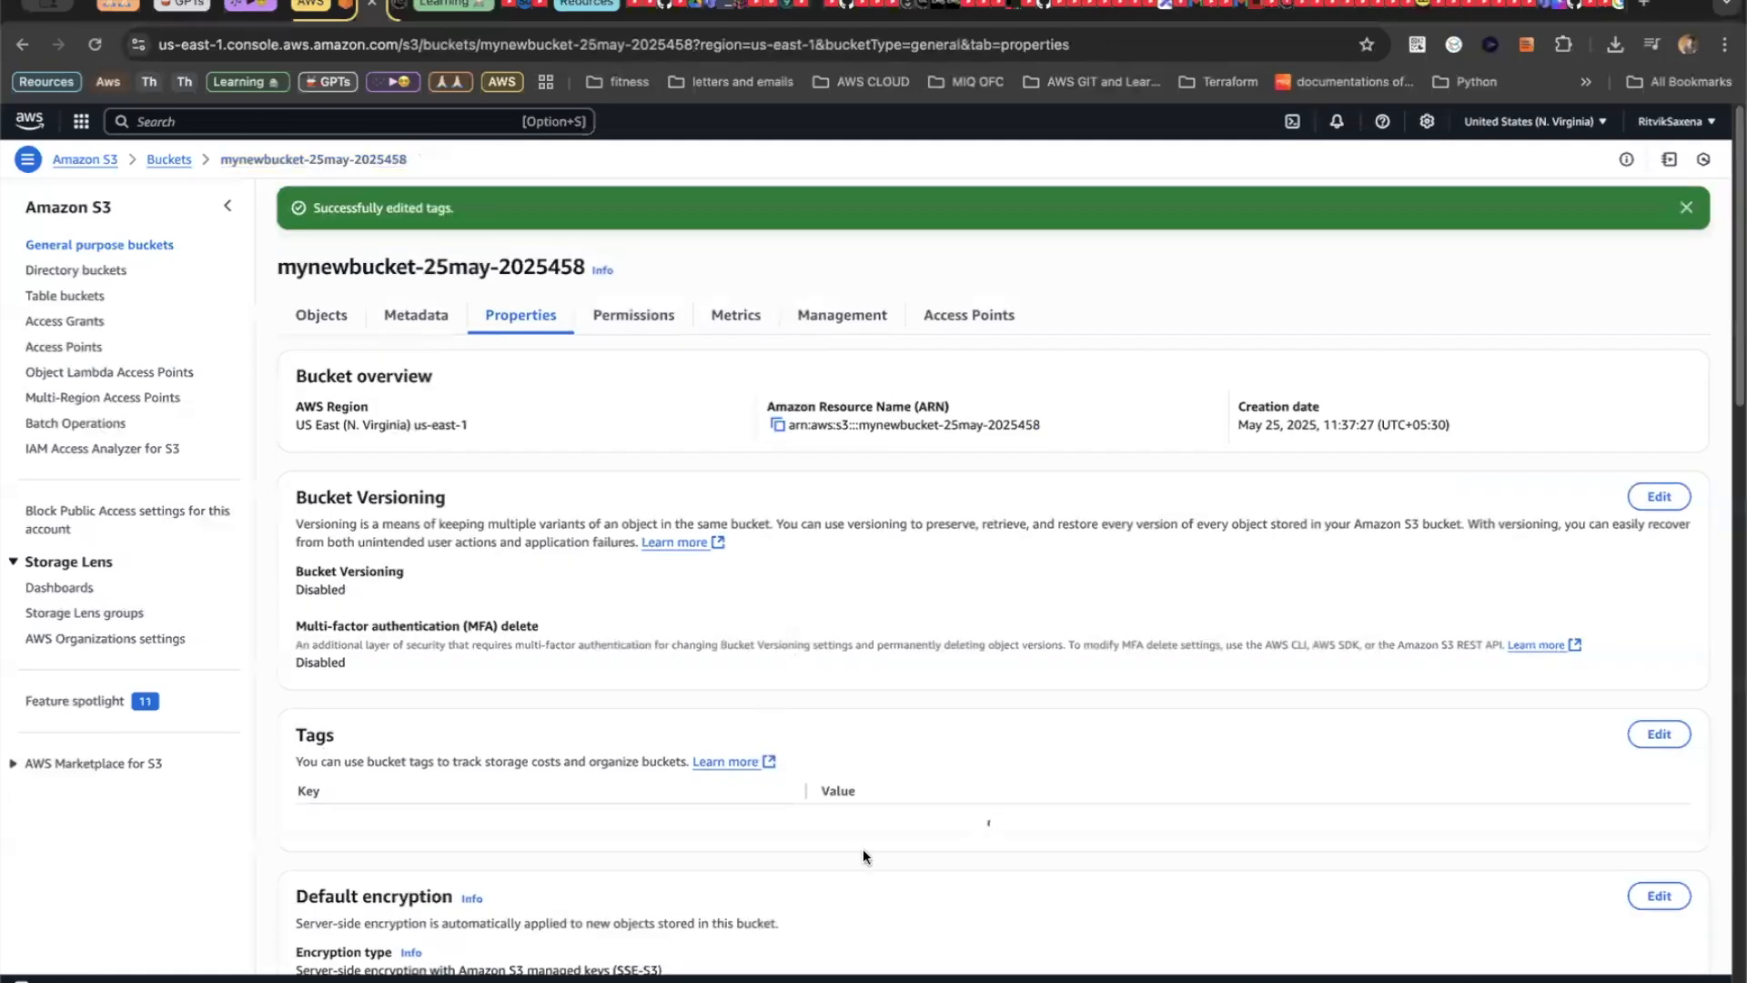
- Review the saved tags and the remaining bucket properties, including logging, event notifications and Object Lock, and examine the Bucket Versioning section
scroll(862, 848, "down", 3)
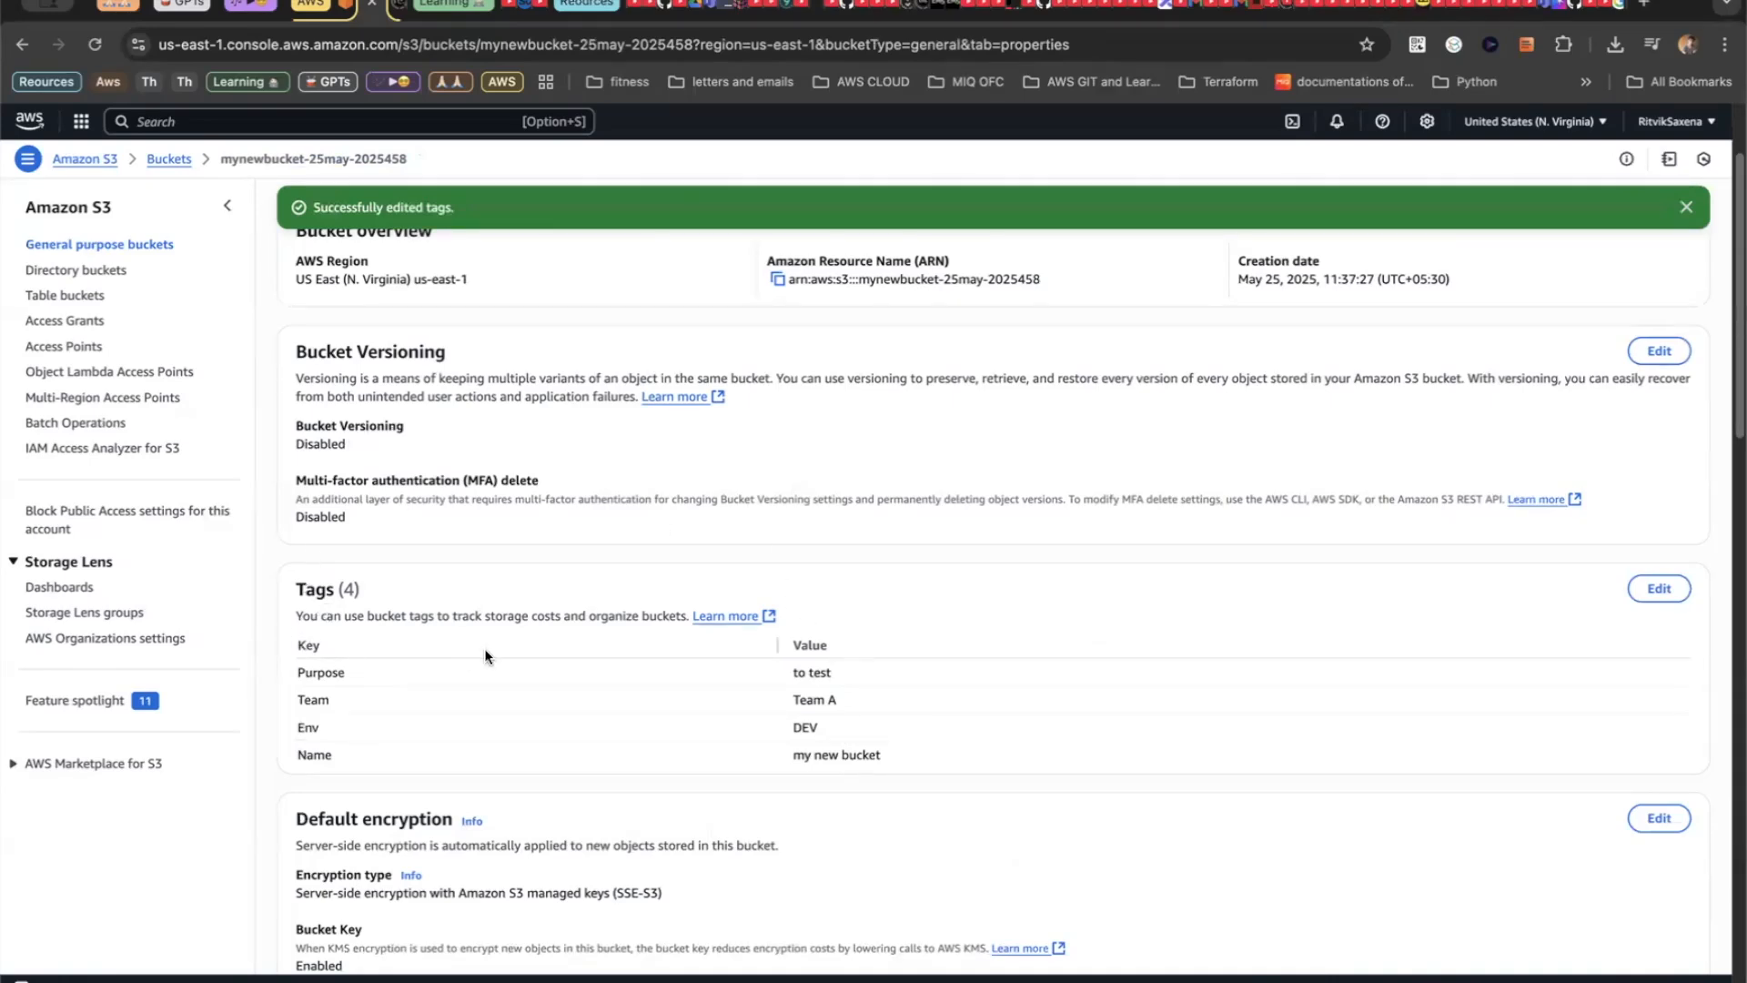
scroll(990, 598, "down", 4)
scroll(805, 557, "down", 5)
scroll(804, 557, "down", 4)
scroll(666, 420, "up", 3)
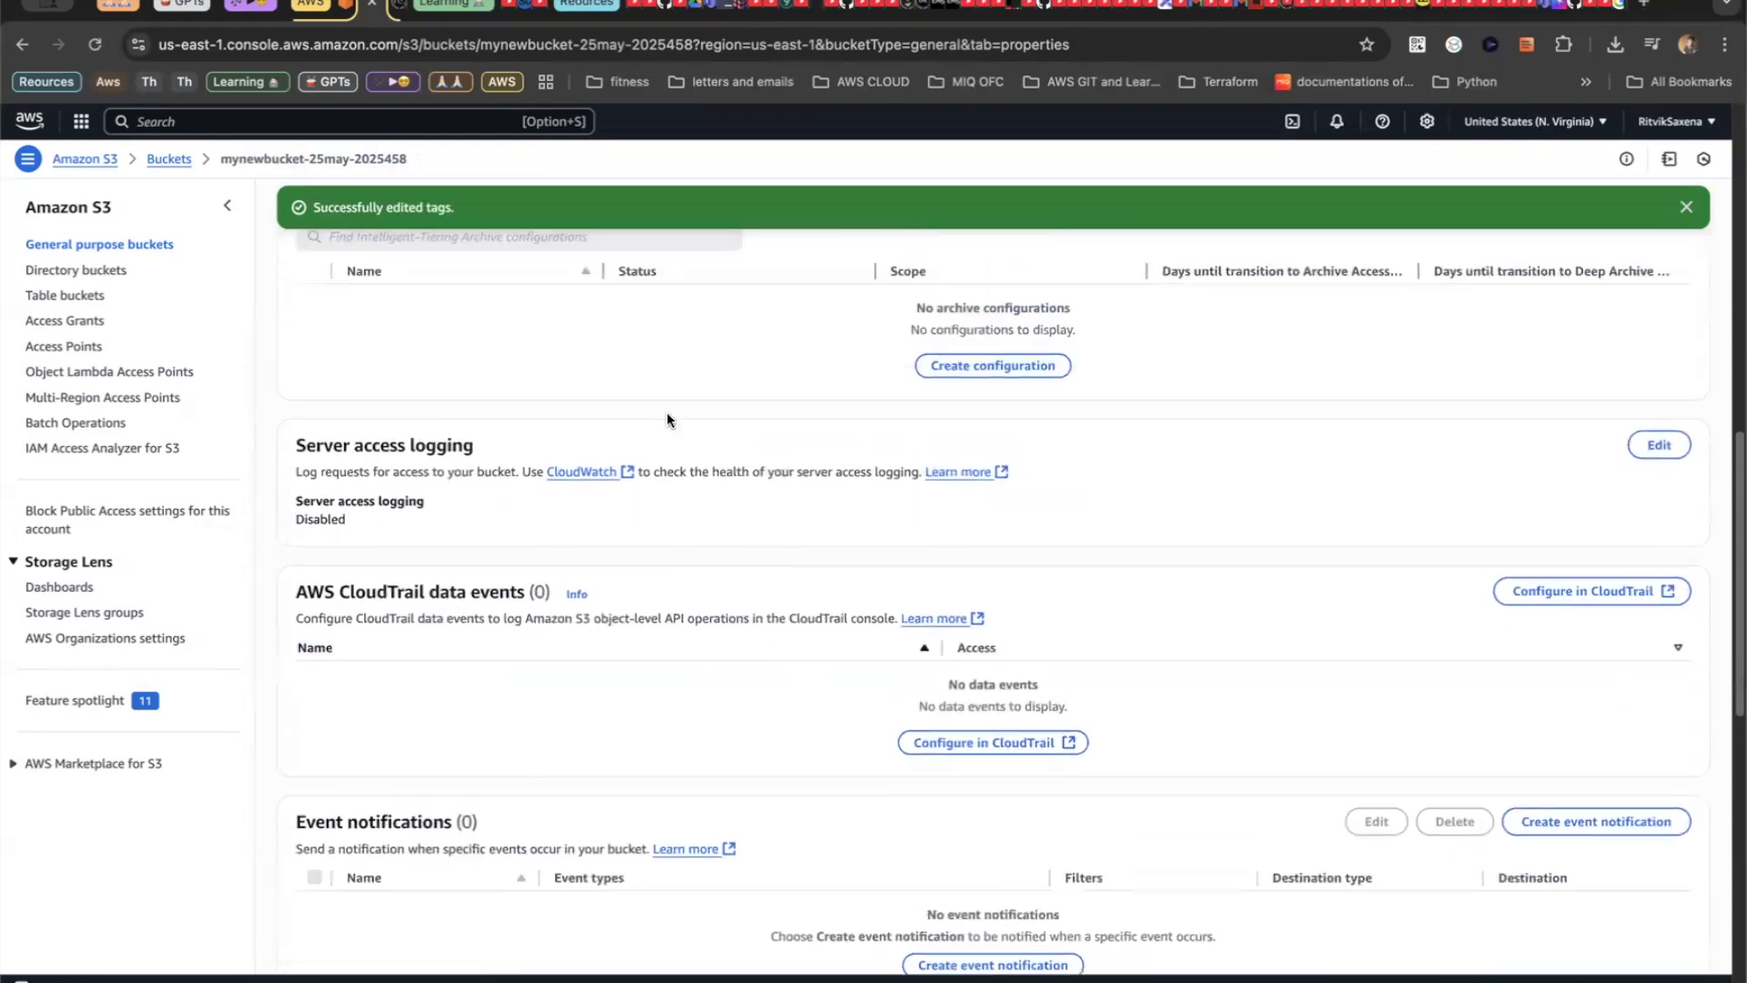
scroll(550, 492, "down", 1)
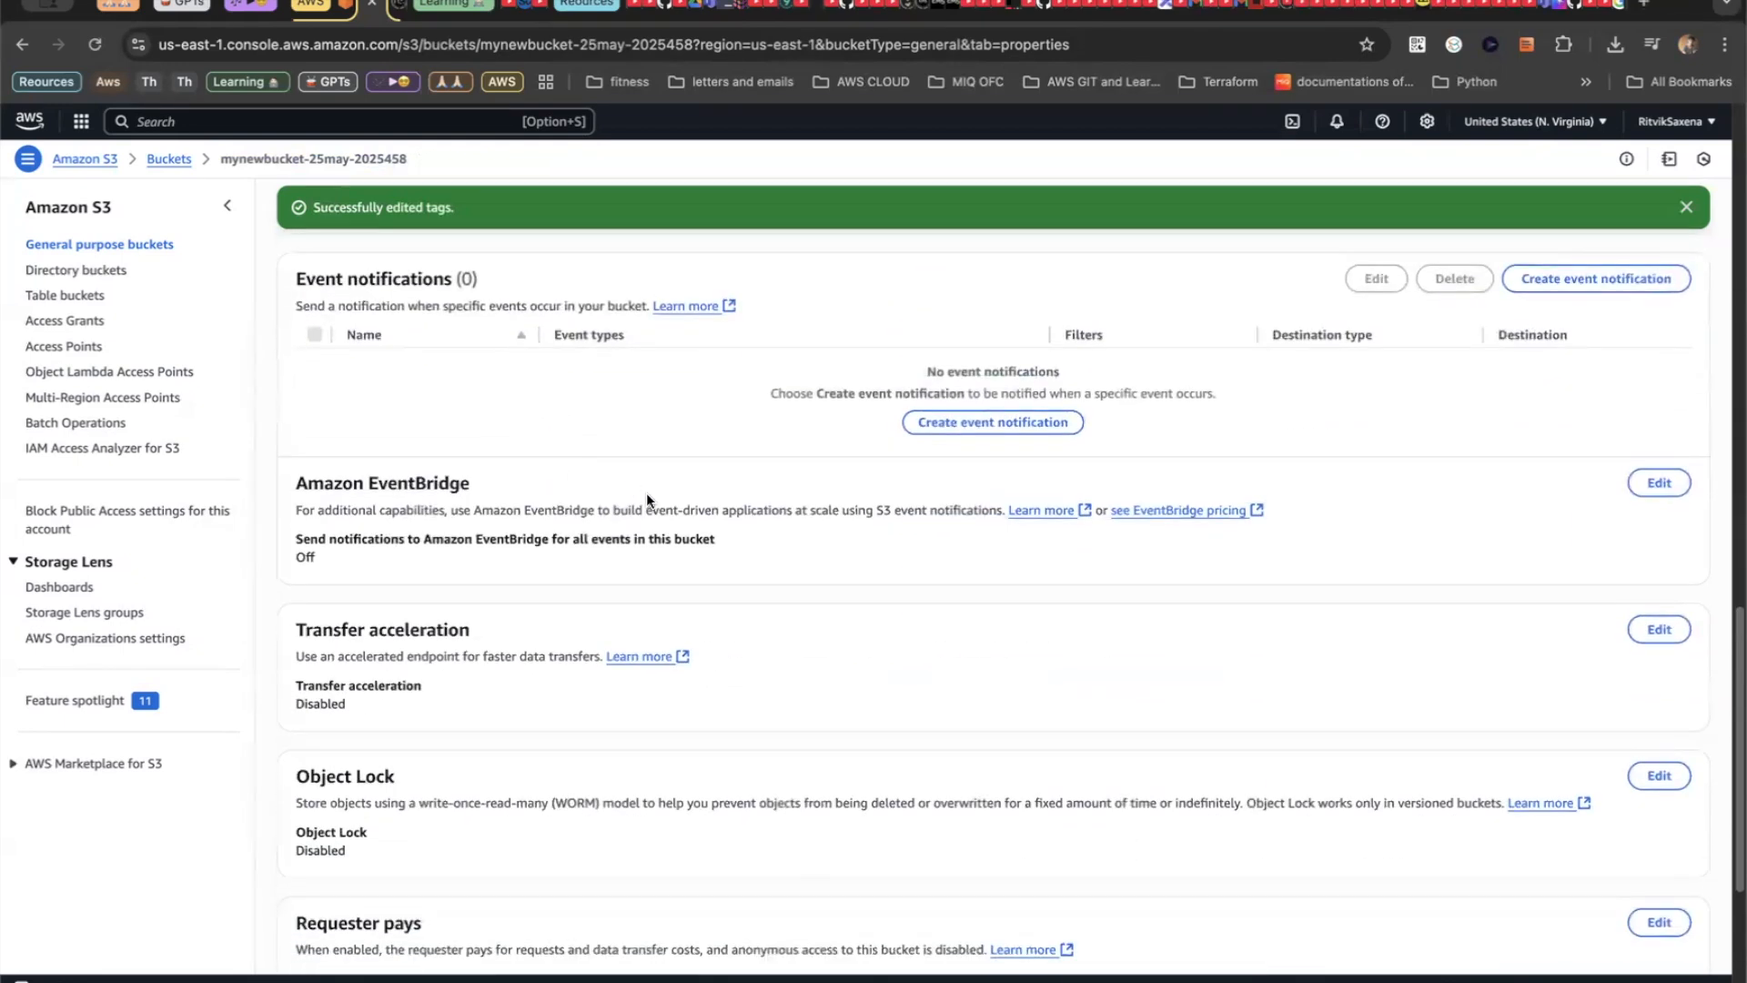
scroll(646, 493, "up", 15)
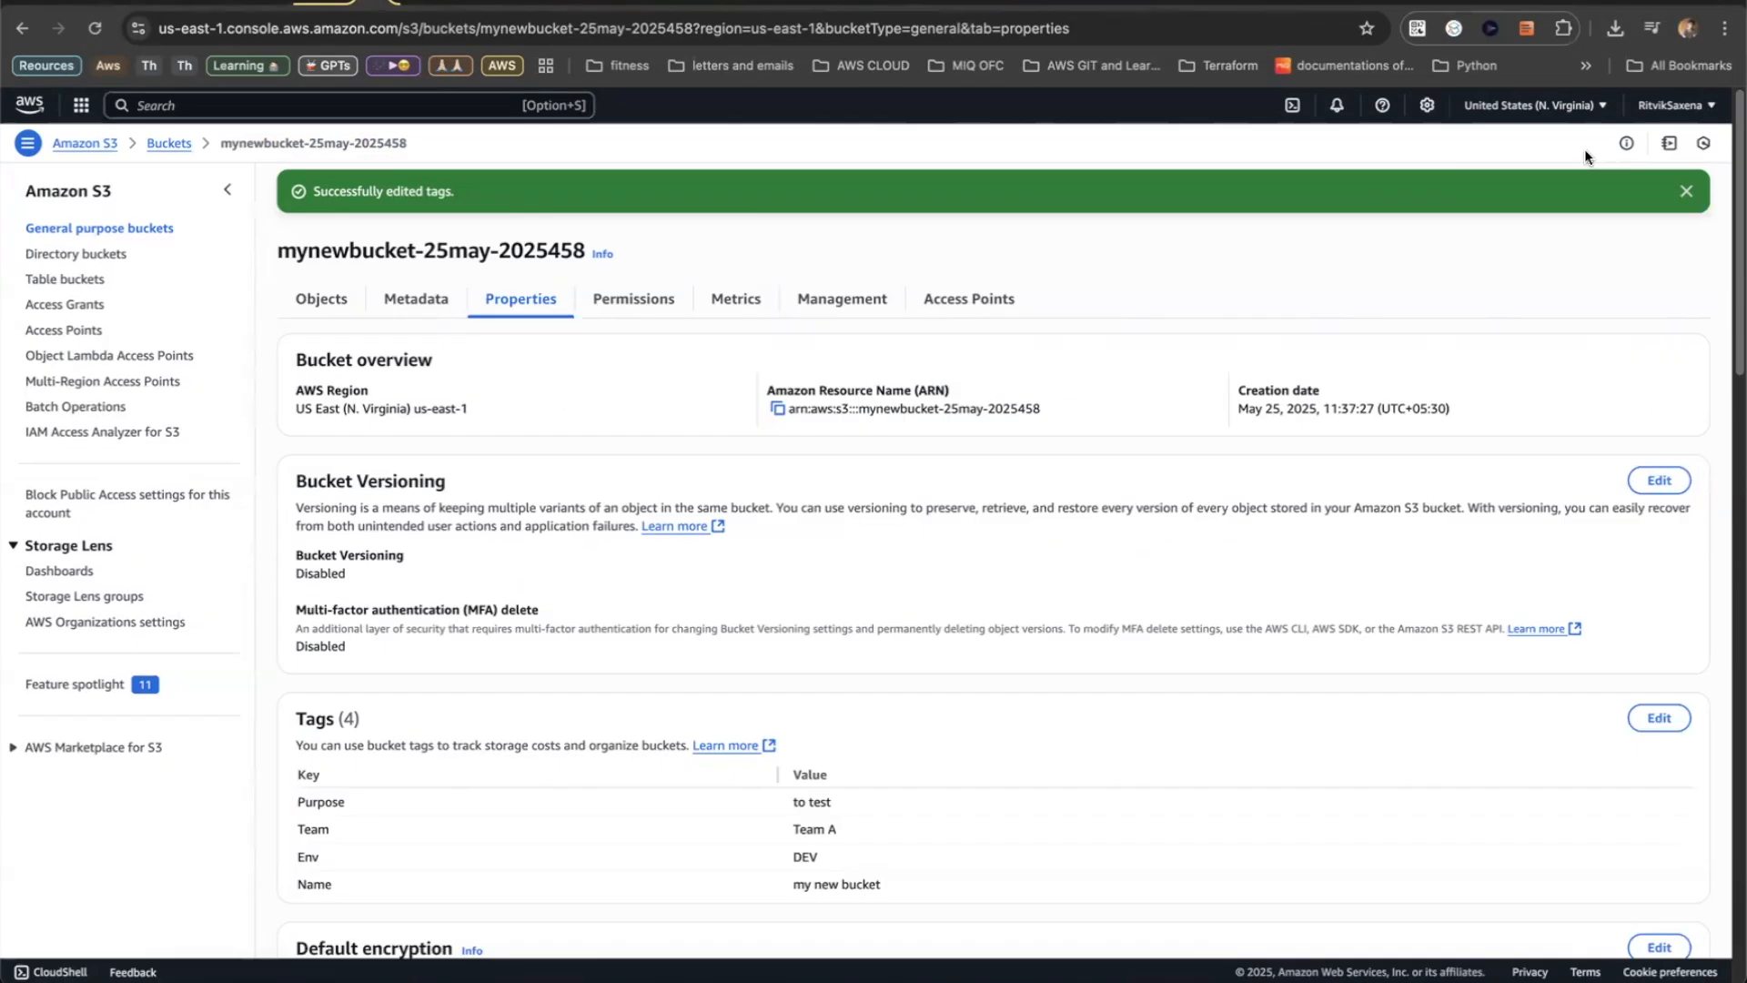
left_click_drag(442, 482, 293, 482)
left_click(396, 484)
left_click_drag(448, 482, 293, 481)
left_click(421, 478)
- Switch to the Excalidraw whiteboard and handwrite the underlined heading "Versioning" in an empty area of the canvas
left_click(1164, 8)
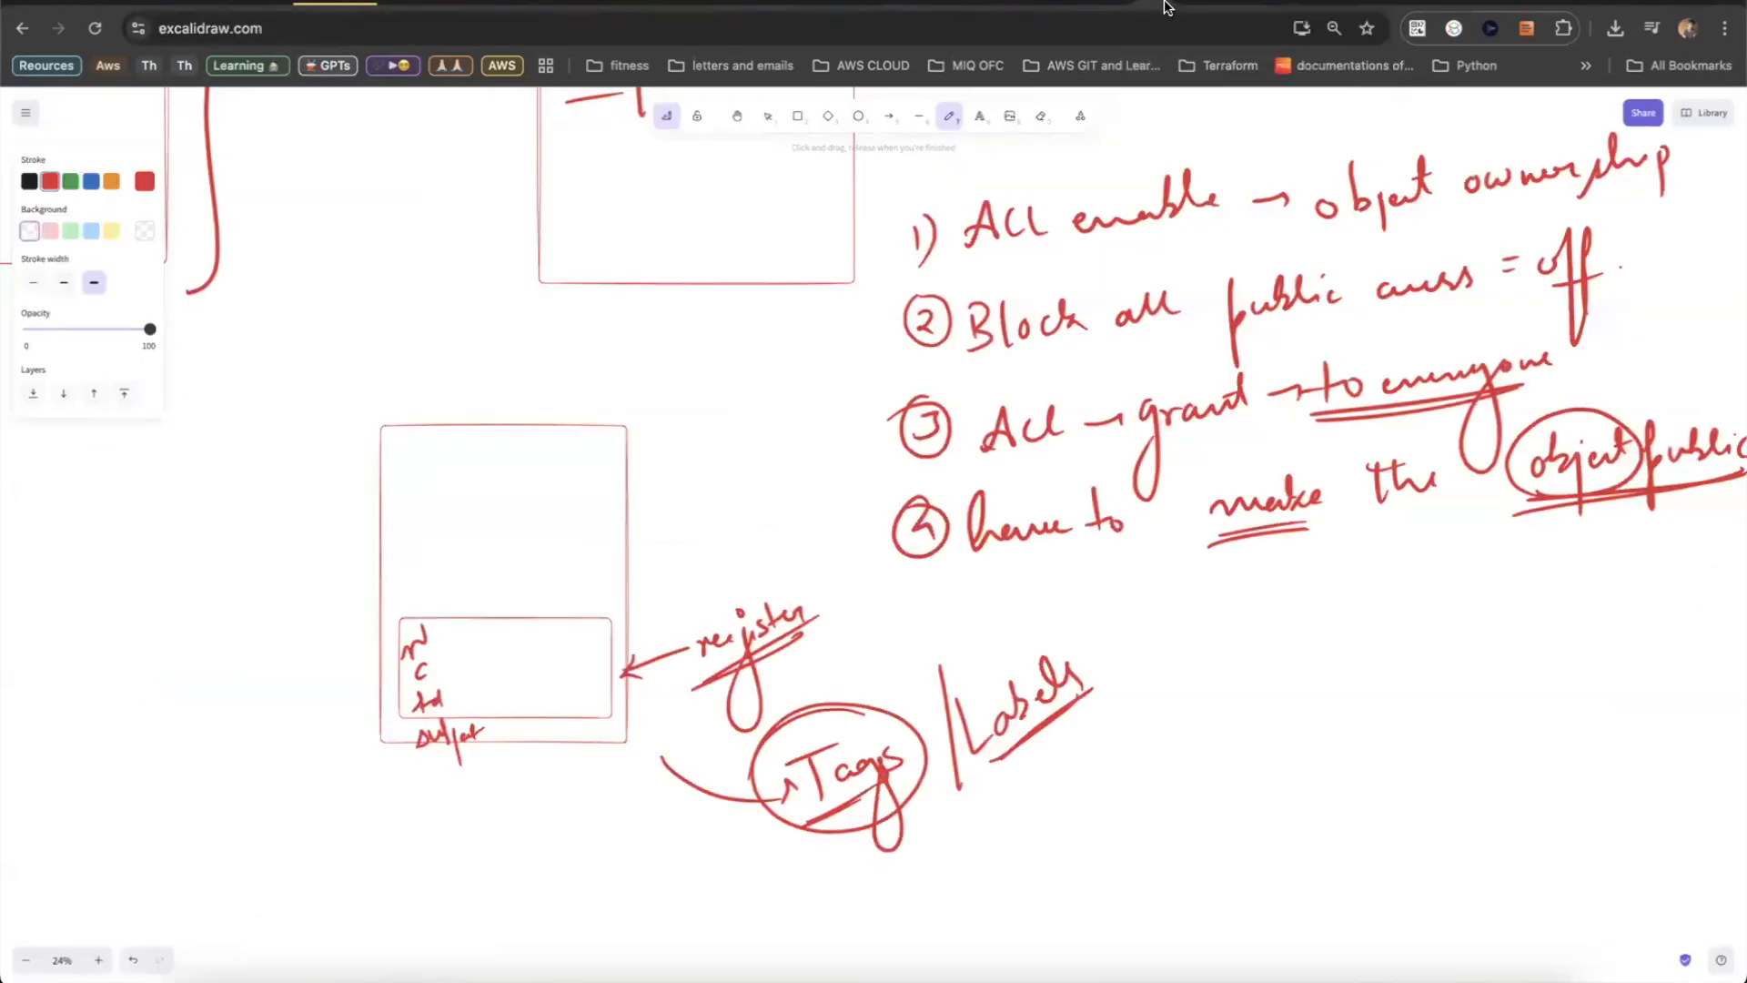
scroll(1126, 408, "down", 10)
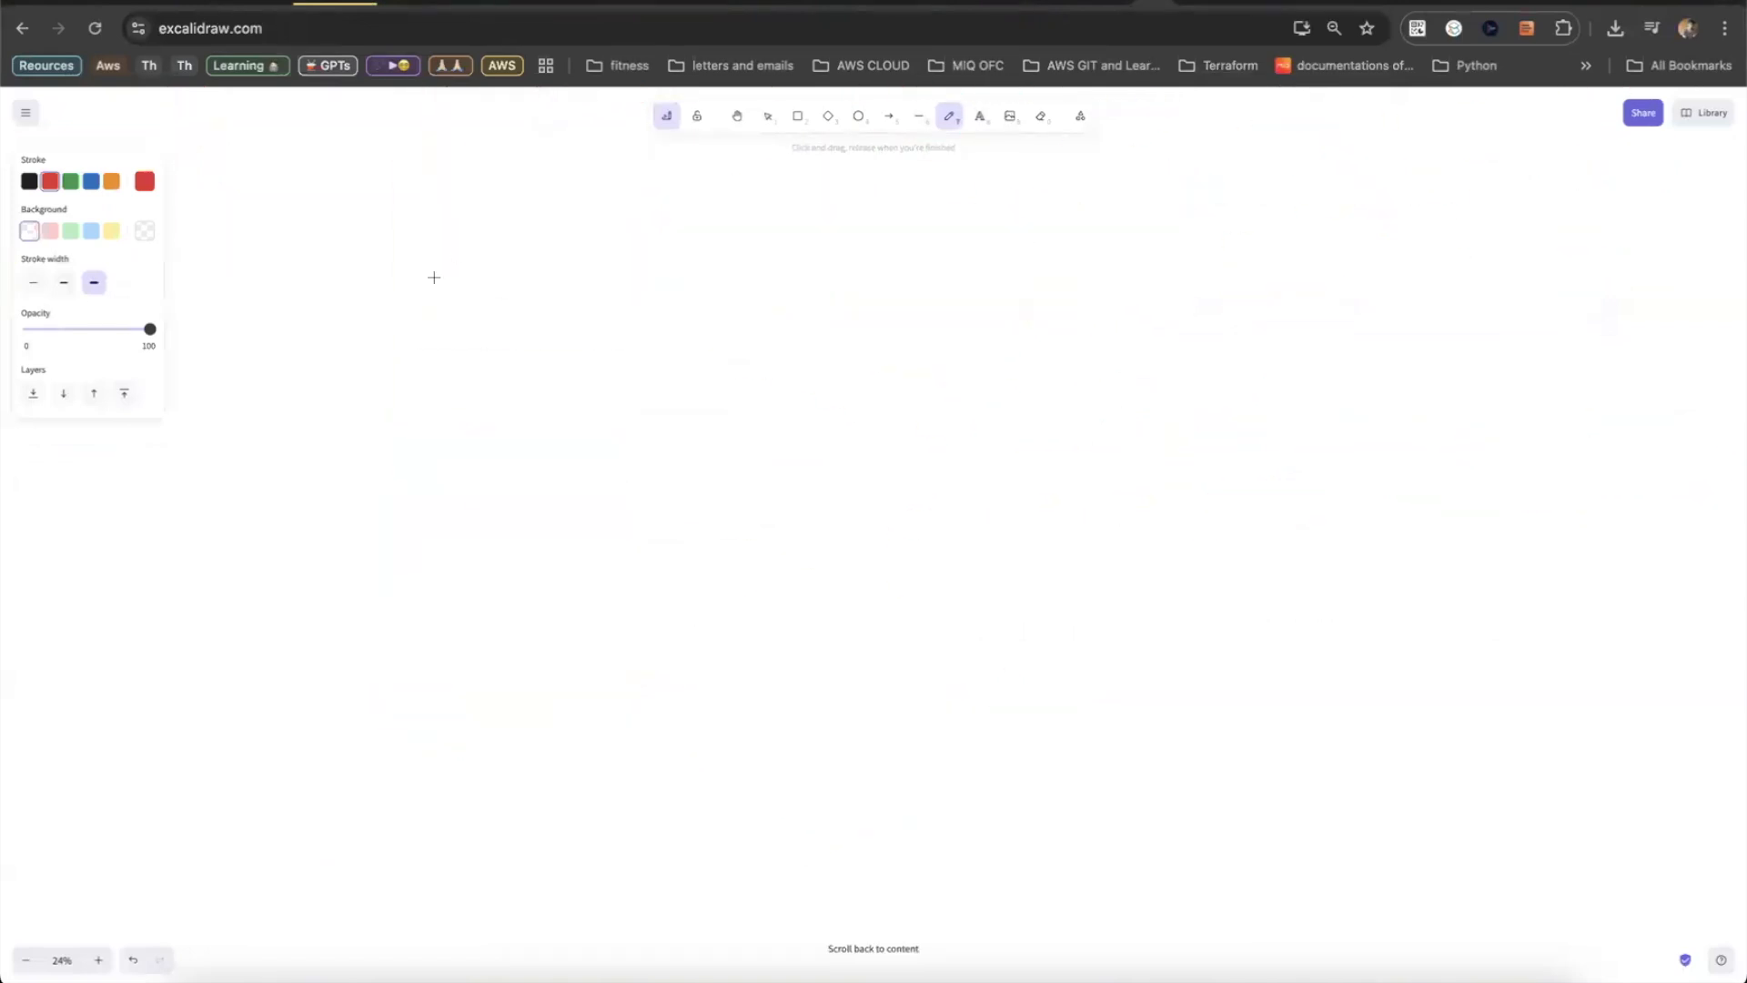
mouse_move(266, 283)
left_mouse_down()
mouse_move(277, 258)
mouse_move(314, 287)
mouse_move(344, 253)
mouse_move(454, 211)
mouse_move(313, 362)
mouse_move(474, 200)
left_mouse_up()
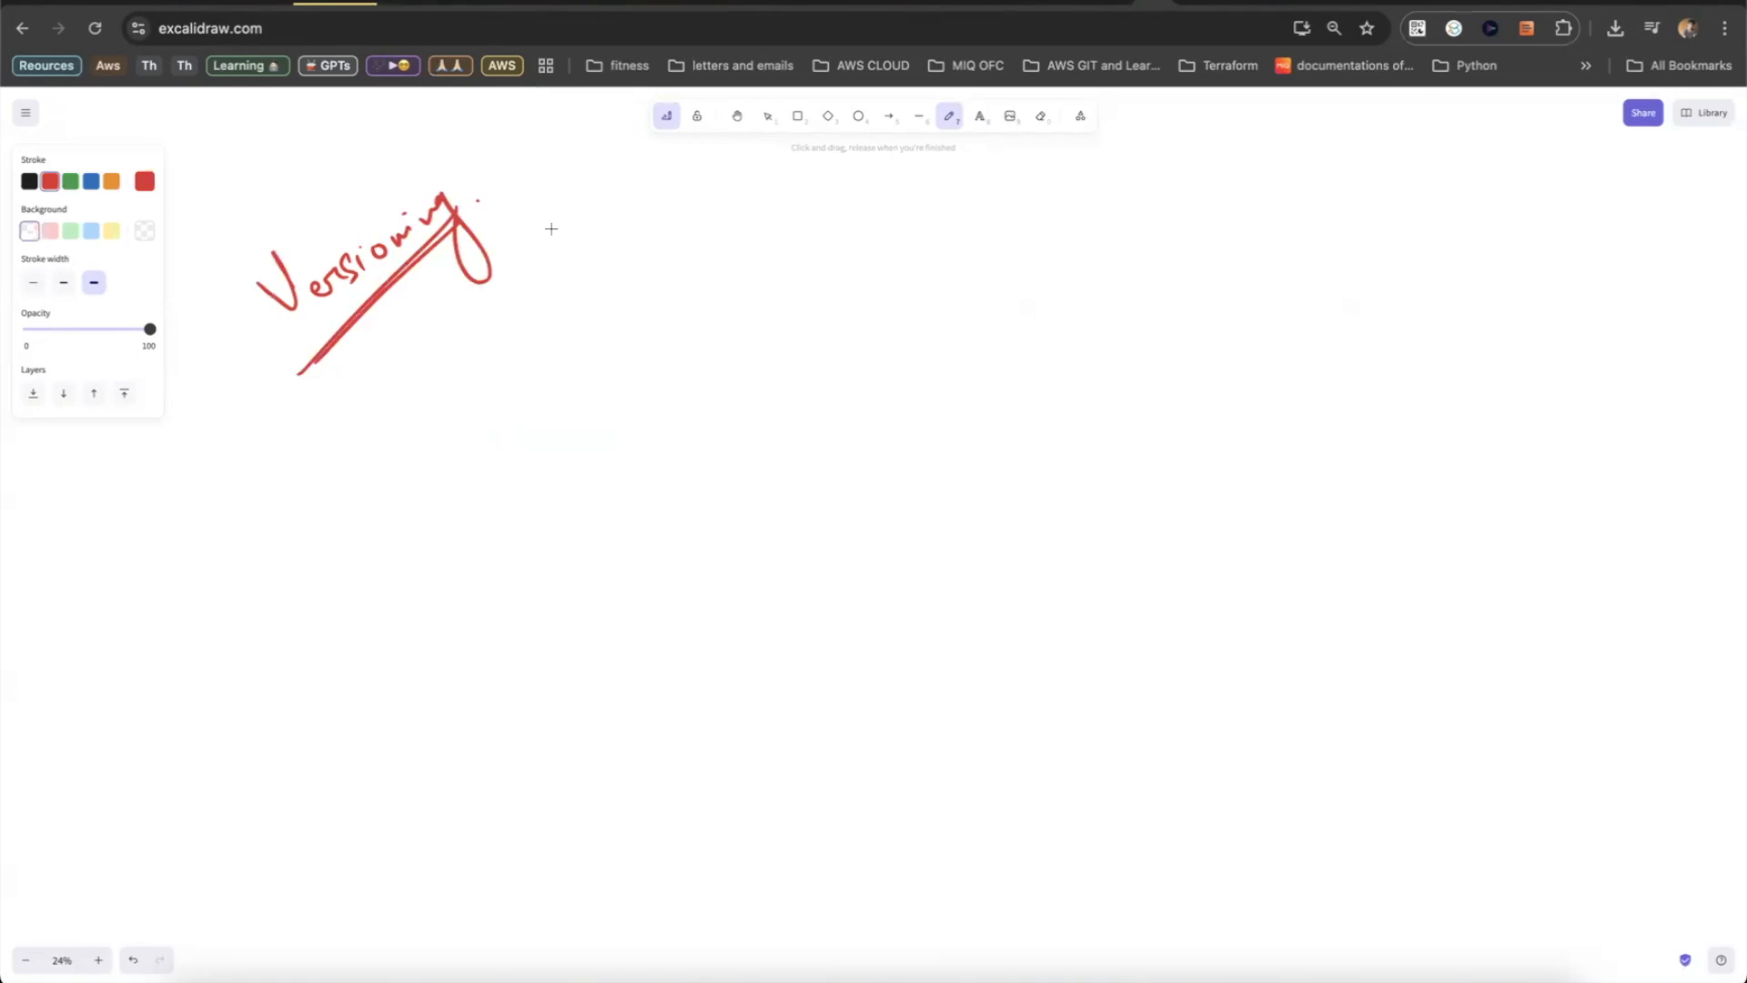
- Handwrite an arrow leading to the underlined word "versions" beneath the "Versioning" heading
mouse_move(417, 338)
left_mouse_down()
mouse_move(492, 349)
mouse_move(542, 315)
mouse_move(575, 319)
left_mouse_up()
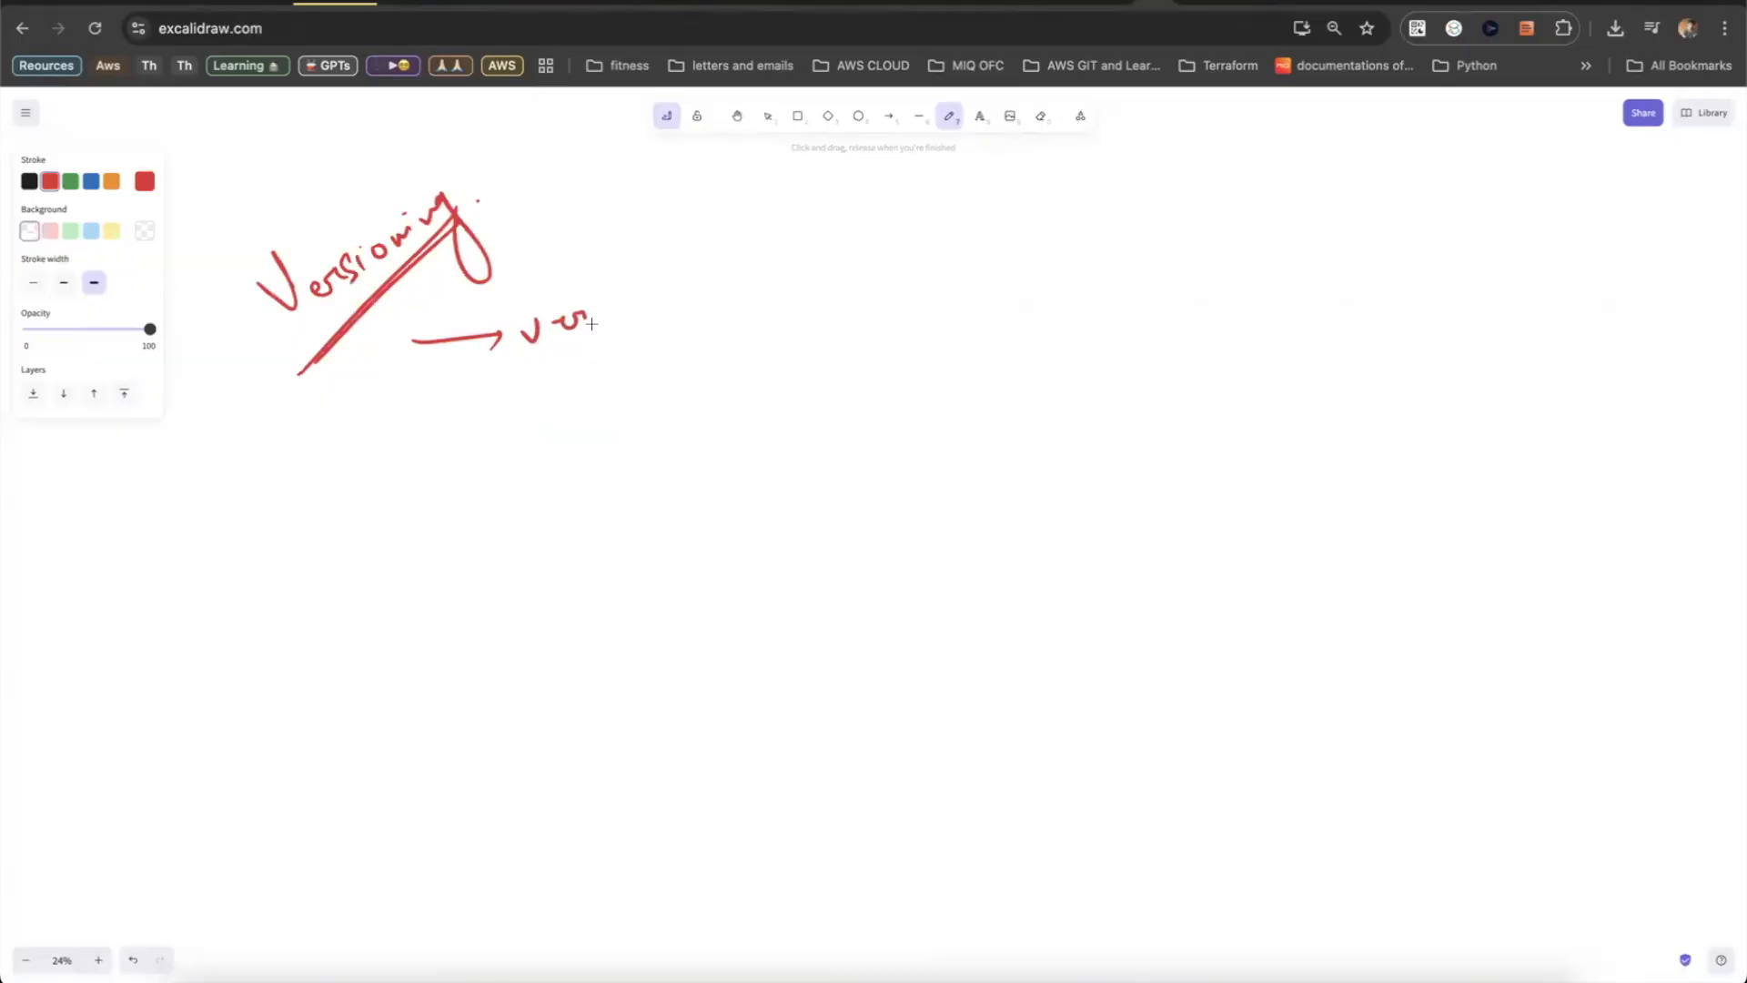
mouse_move(587, 328)
left_mouse_down()
mouse_move(652, 304)
mouse_move(673, 318)
mouse_move(522, 370)
mouse_move(670, 319)
left_mouse_up()
left_click(701, 306)
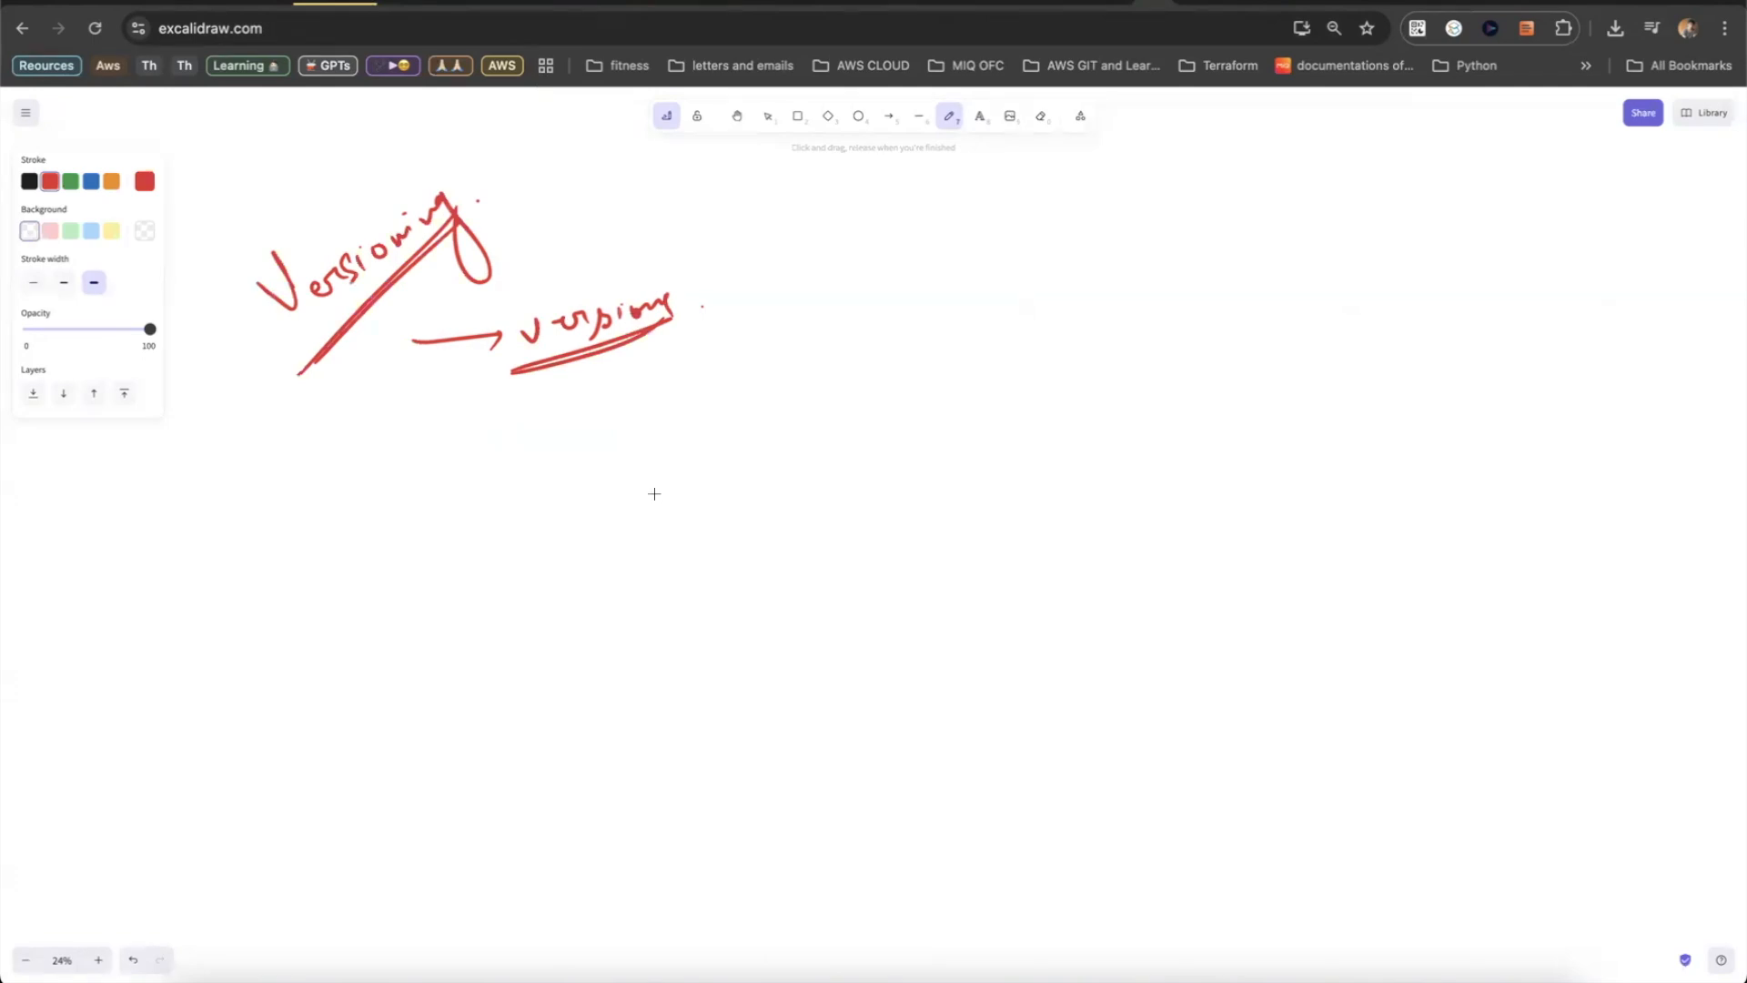
- Handwrite an arrow after "versions" followed by the spaced labels v1, v2, v3 and v4 in a row
left_click_drag(747, 317, 748, 331)
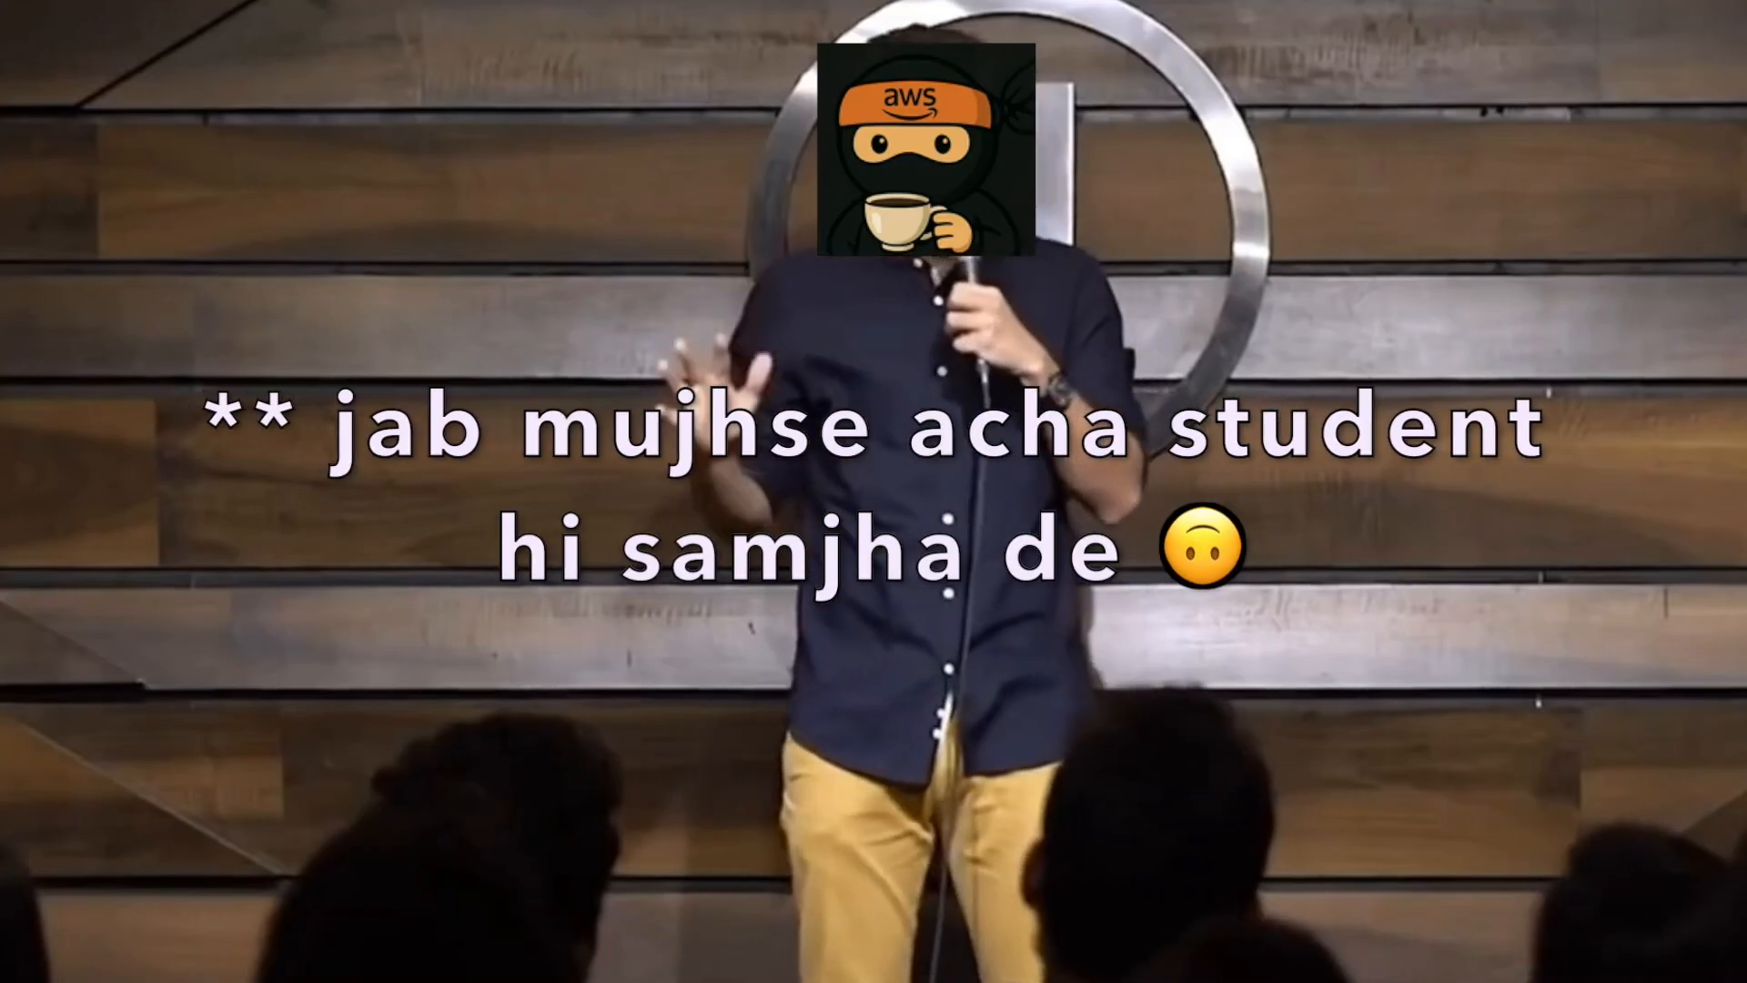
left_click_drag(777, 318, 791, 317)
left_click_drag(798, 317, 797, 333)
left_click_drag(809, 314, 808, 332)
left_click_drag(929, 308, 931, 312)
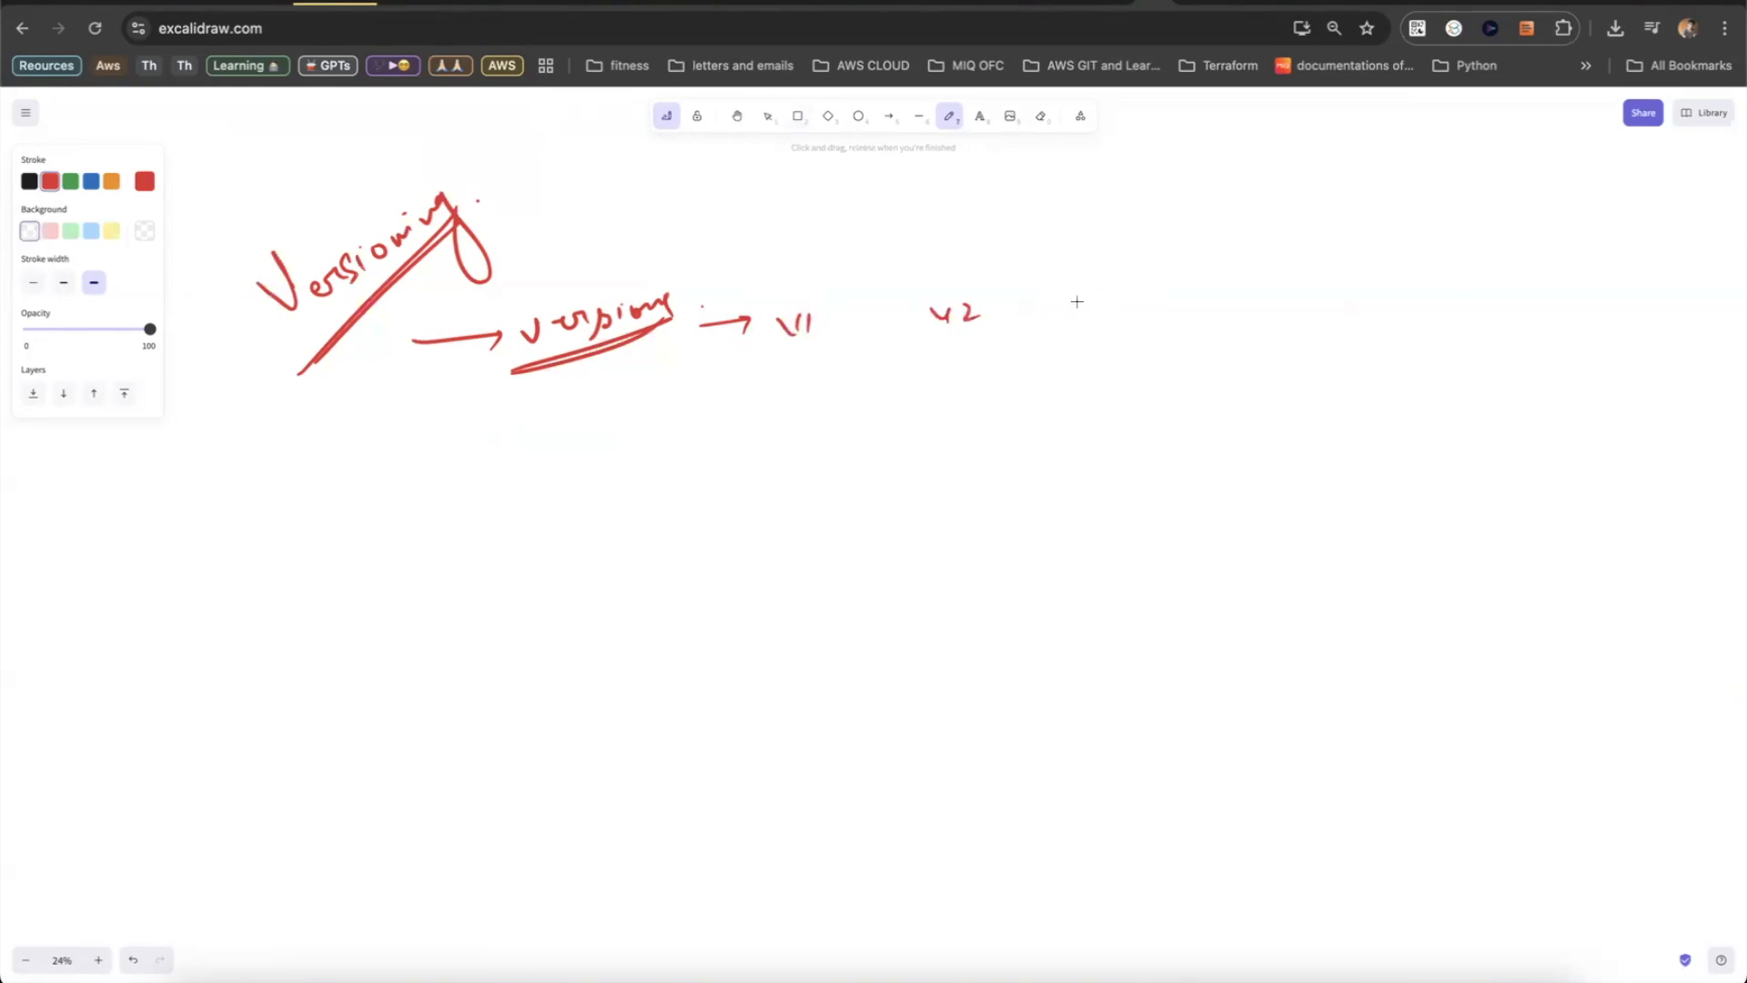
left_click_drag(1122, 291, 1128, 310)
left_click_drag(1266, 286, 1271, 275)
left_click_drag(1280, 274, 1301, 287)
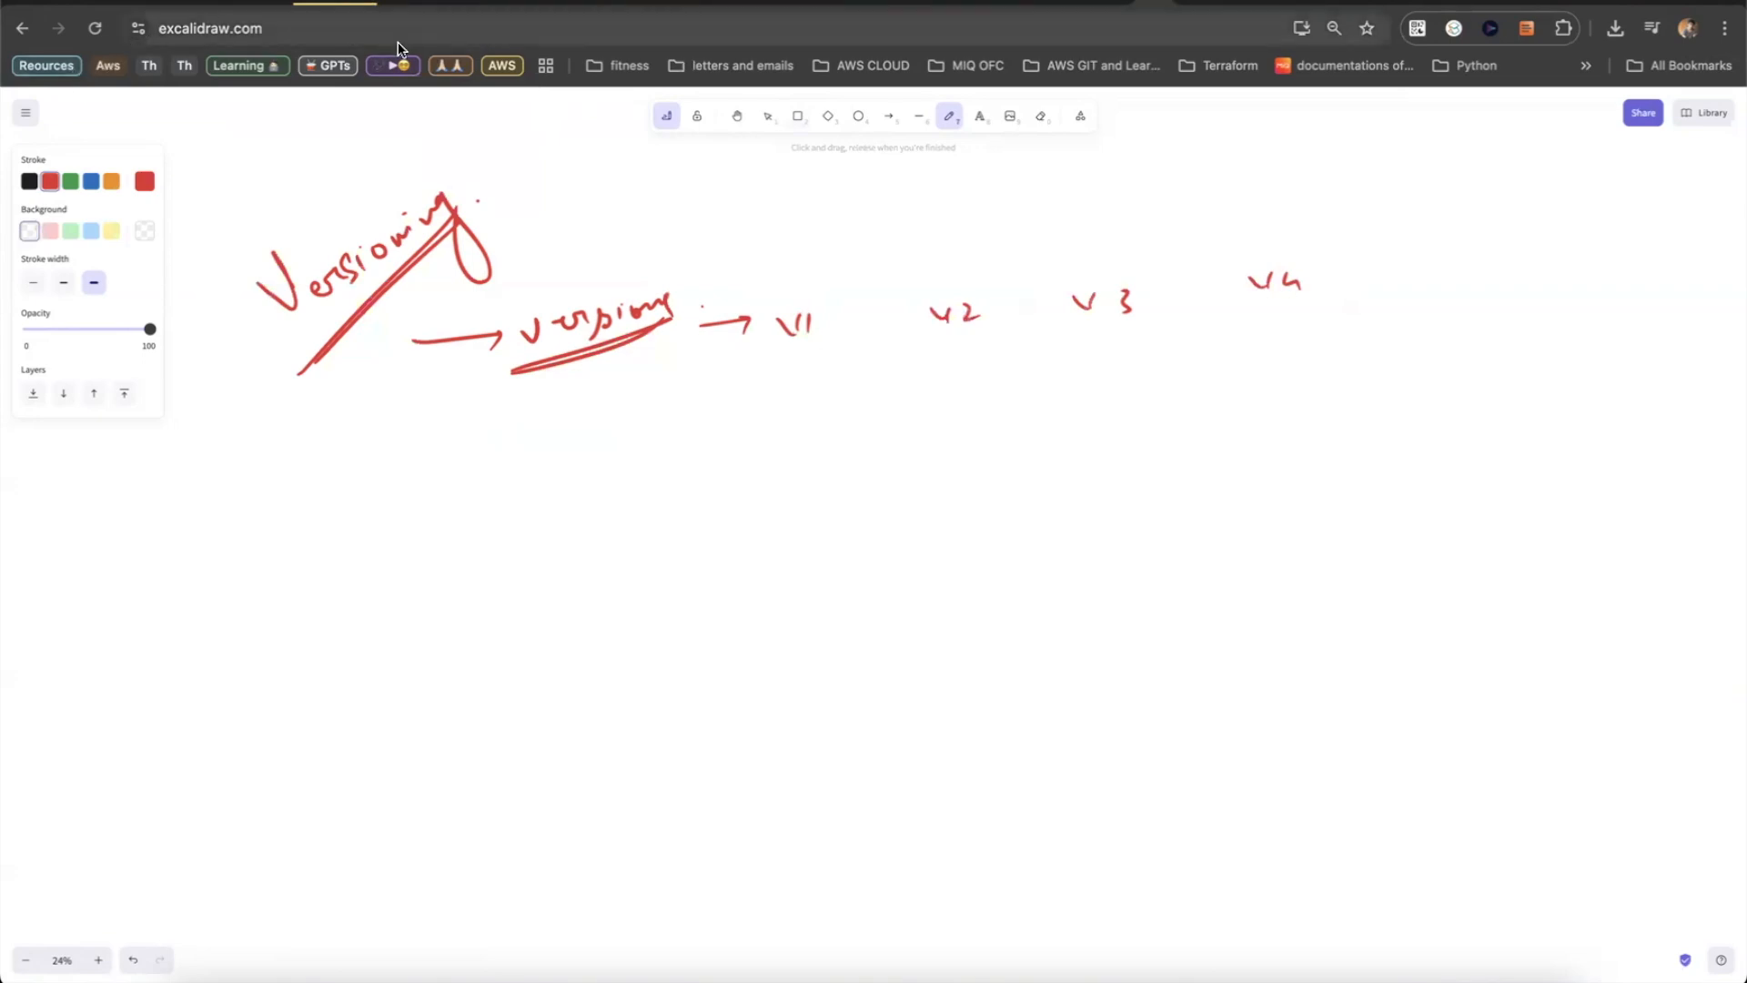
- Show the bucket's objects in the AWS console, and switch to the terminal to move up to the parent directory with "cd .."
left_click(355, 3)
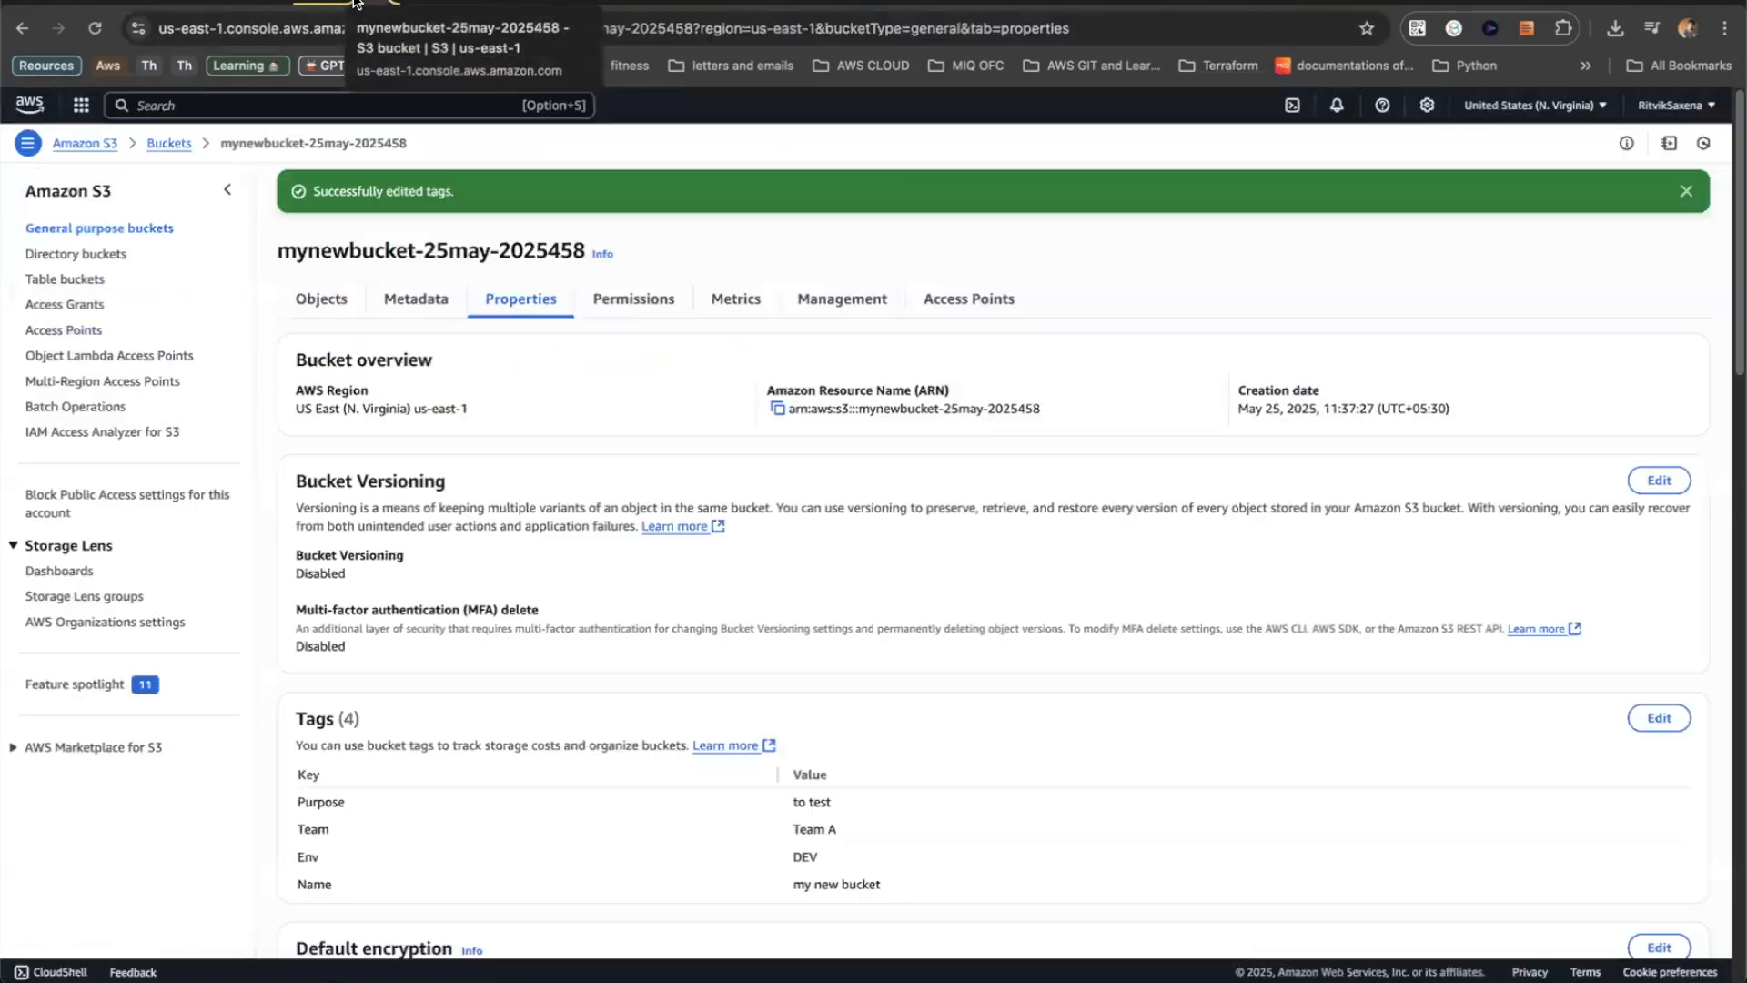
left_click(310, 306)
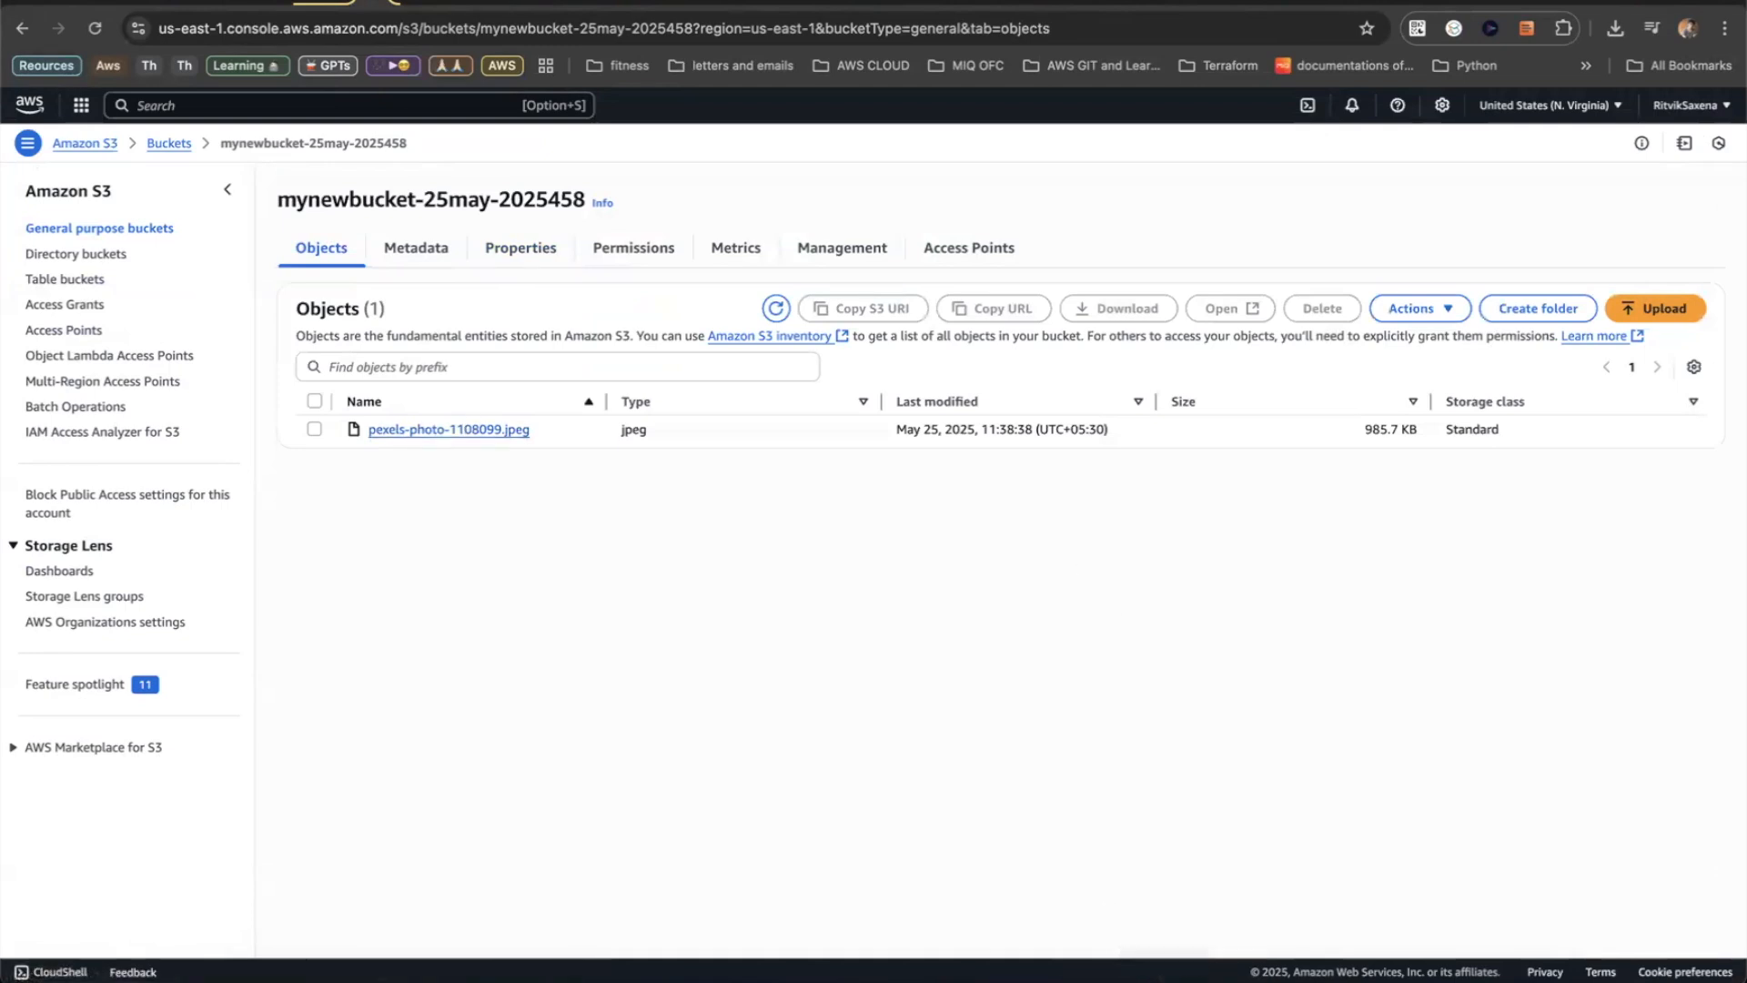
left_click(1162, 976)
left_click(1054, 623)
type("cd ../")
key("BackSpace")
key("BackSpace")
type(".")
key("Return")
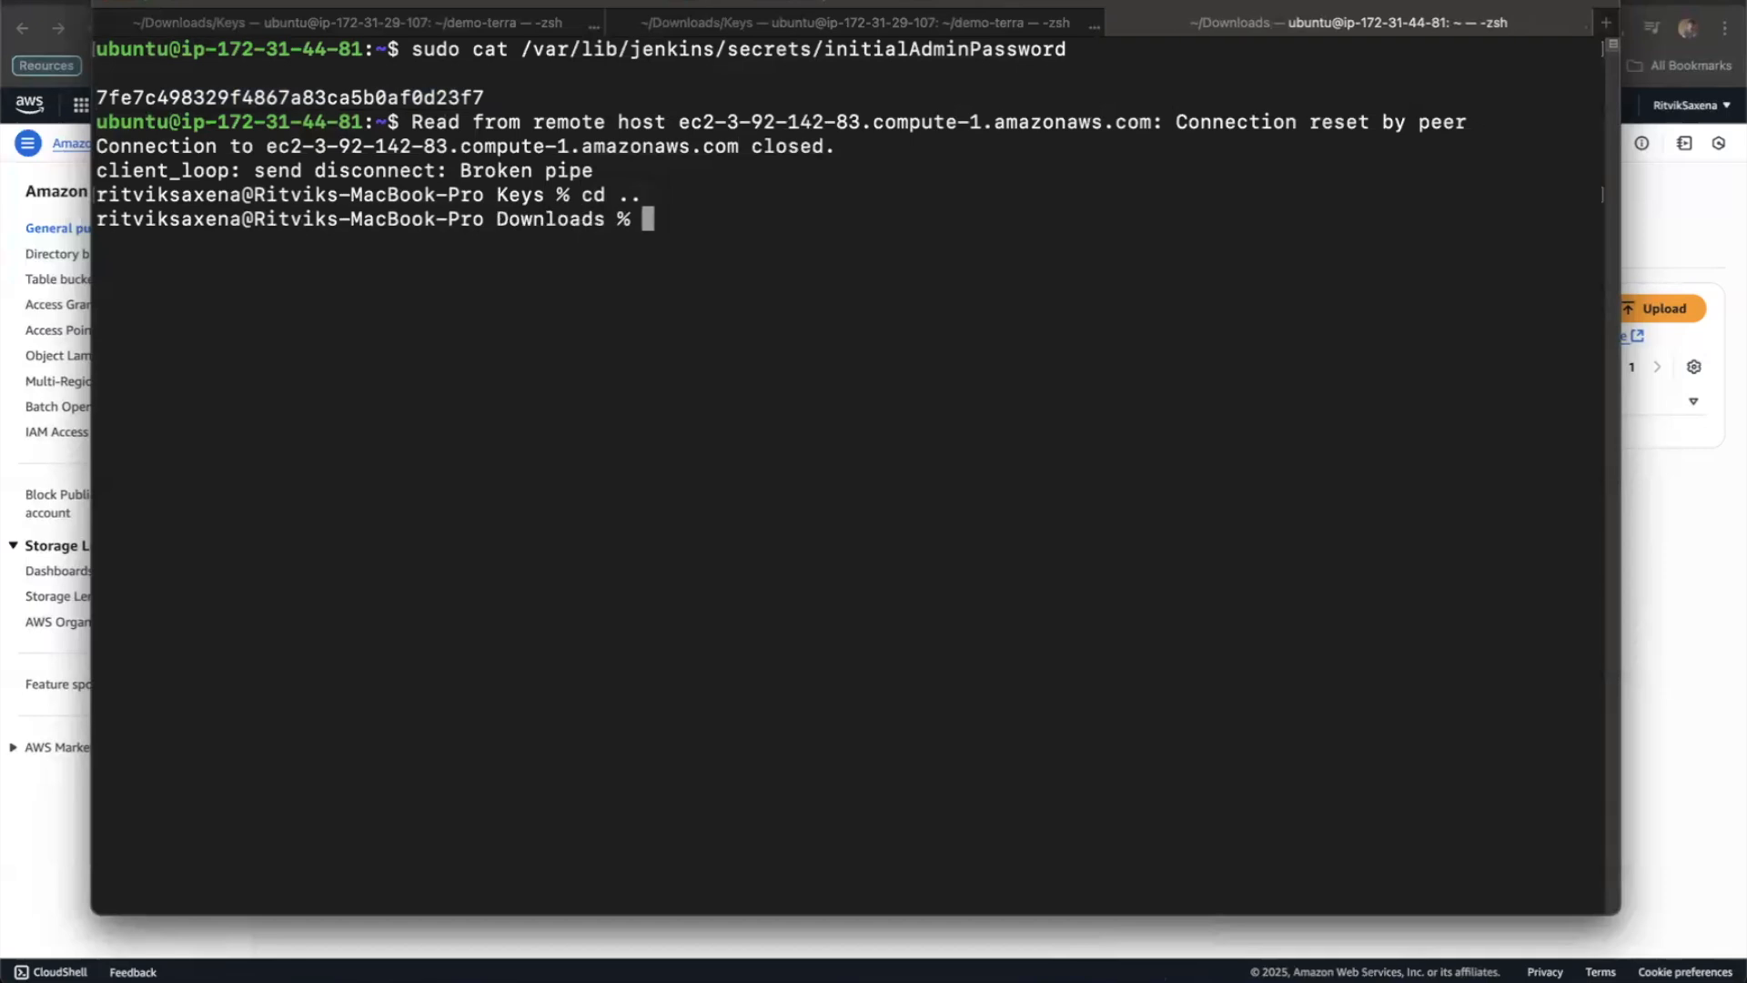
- Open a new file named demofile.txt in the vi editor from the Downloads directory
type("tou")
key("BackSpace")
key("BackSpace")
key("BackSpace")
type("vi new")
key("BackSpace")
key("BackSpace")
key("BackSpace")
type("demofie")
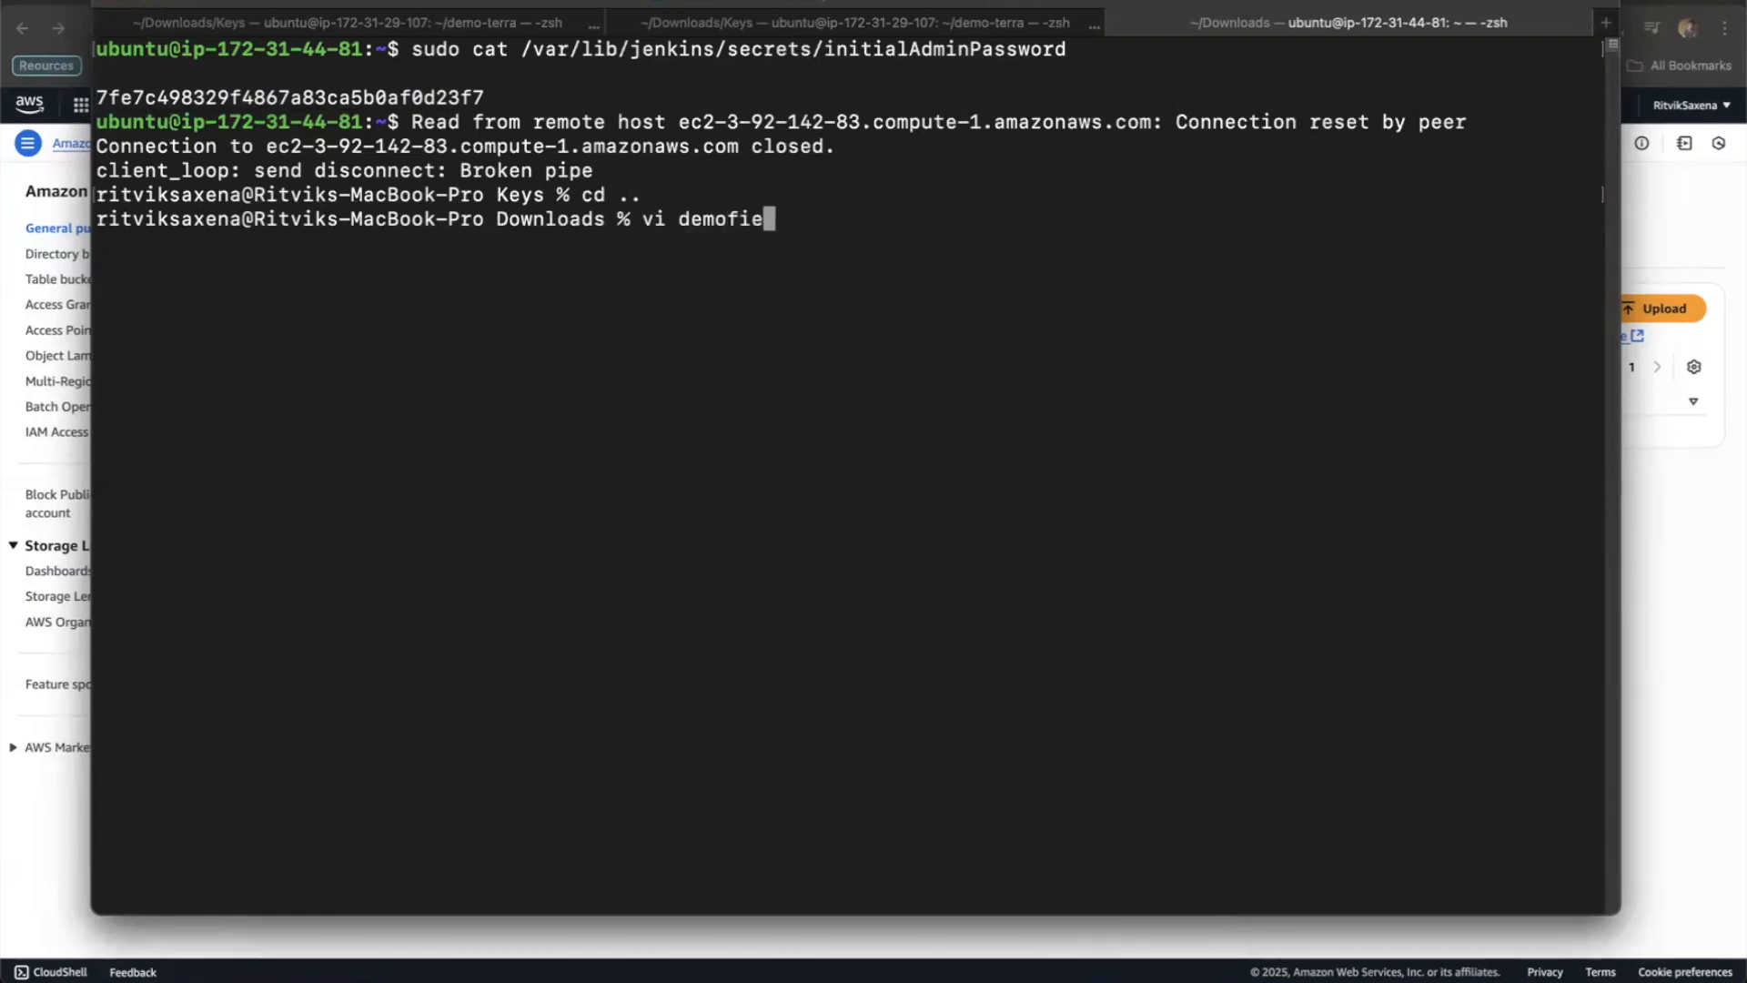
key("BackSpace")
type("le")
key("BackSpace")
type("e.txt")
key("Return")
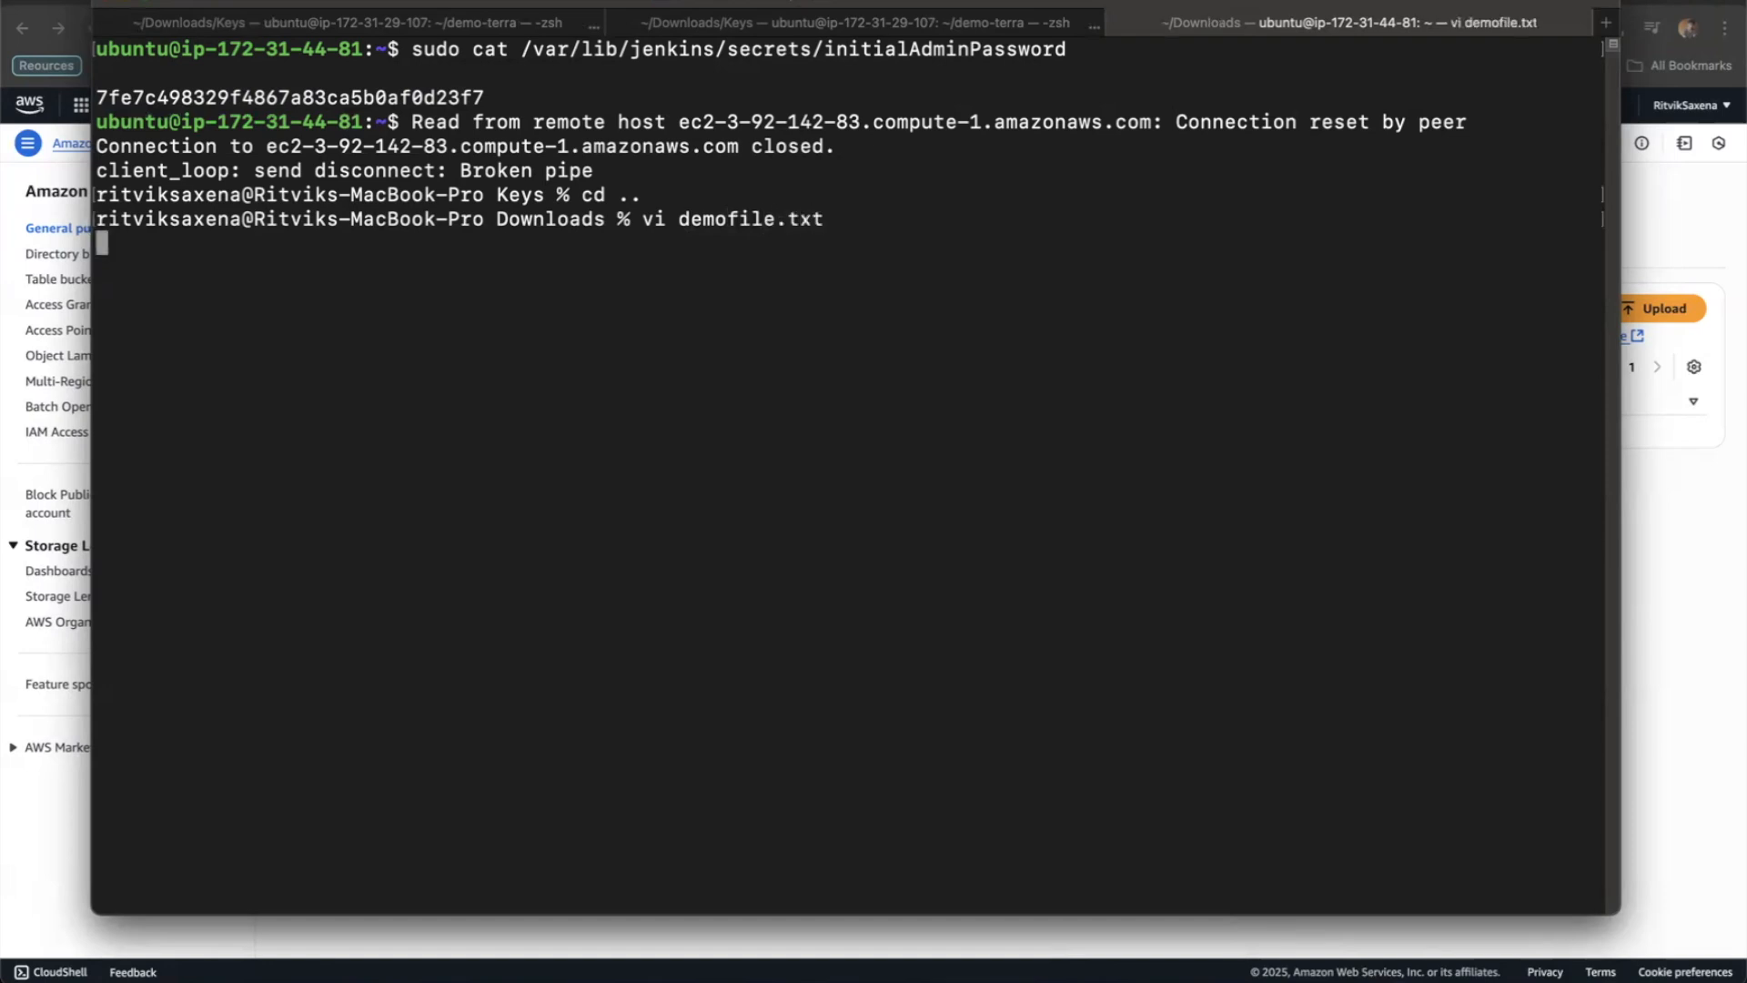
- Enter the text "this is a new file" in demofile.txt, and save and quit vi with ":wq"
type("ithis is ")
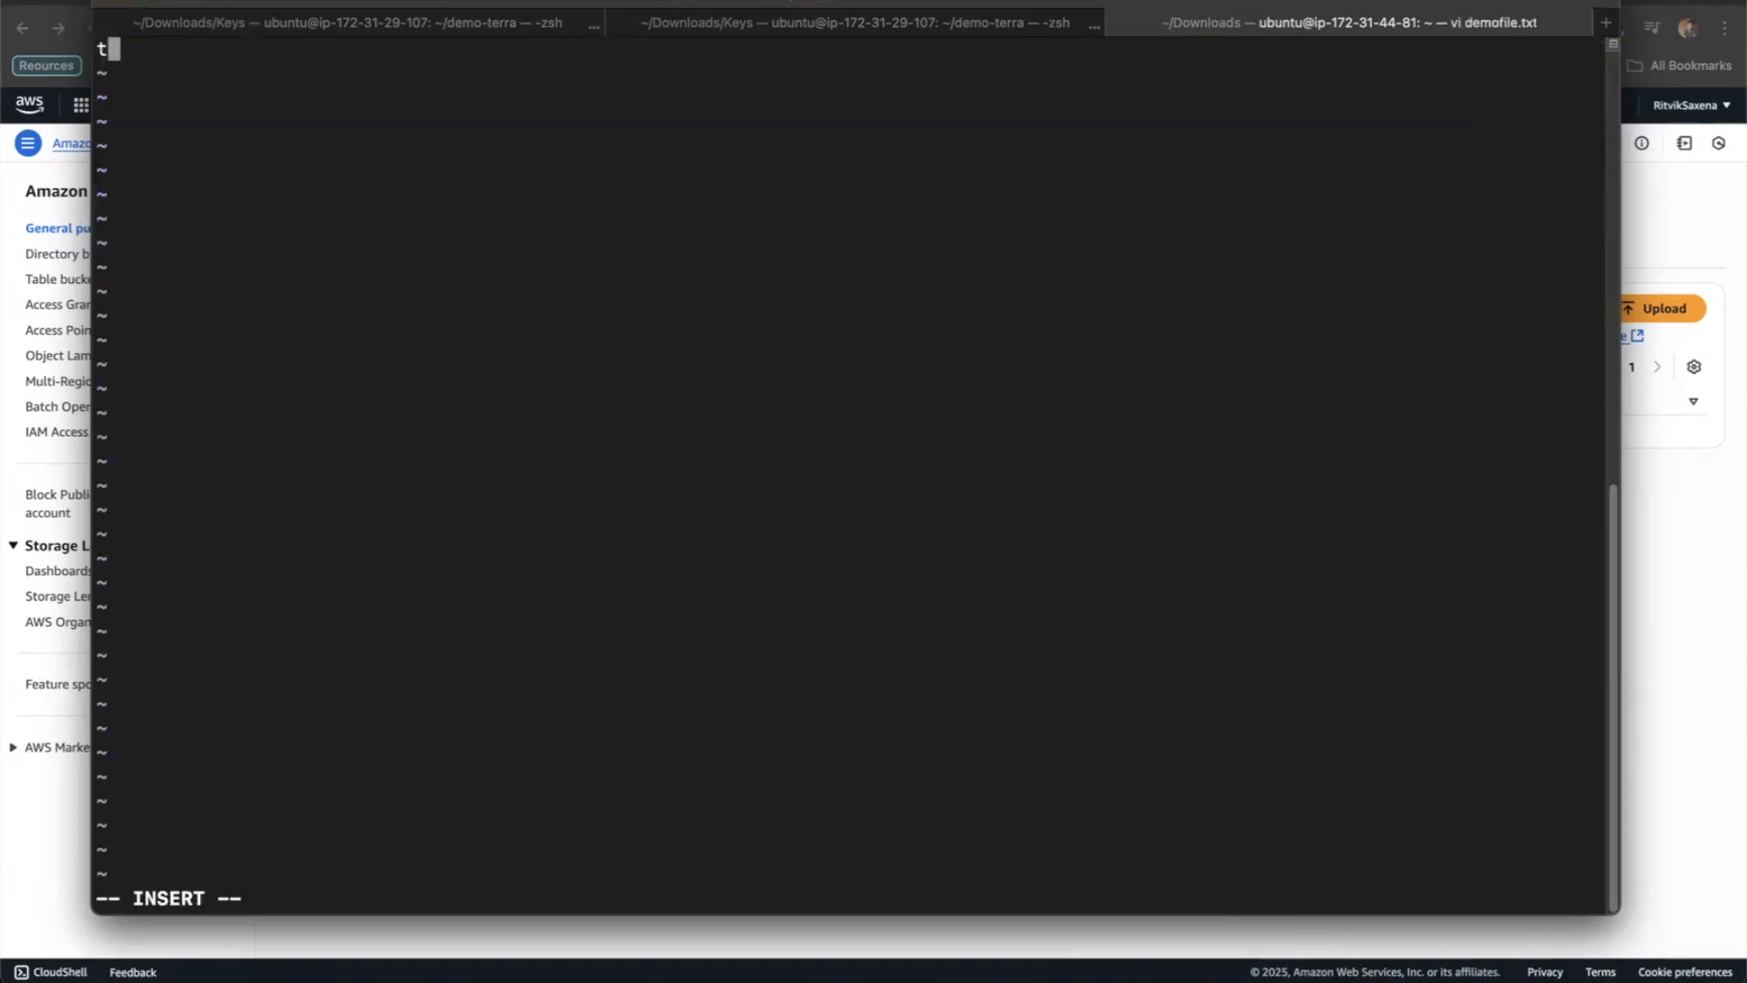
type("a new file")
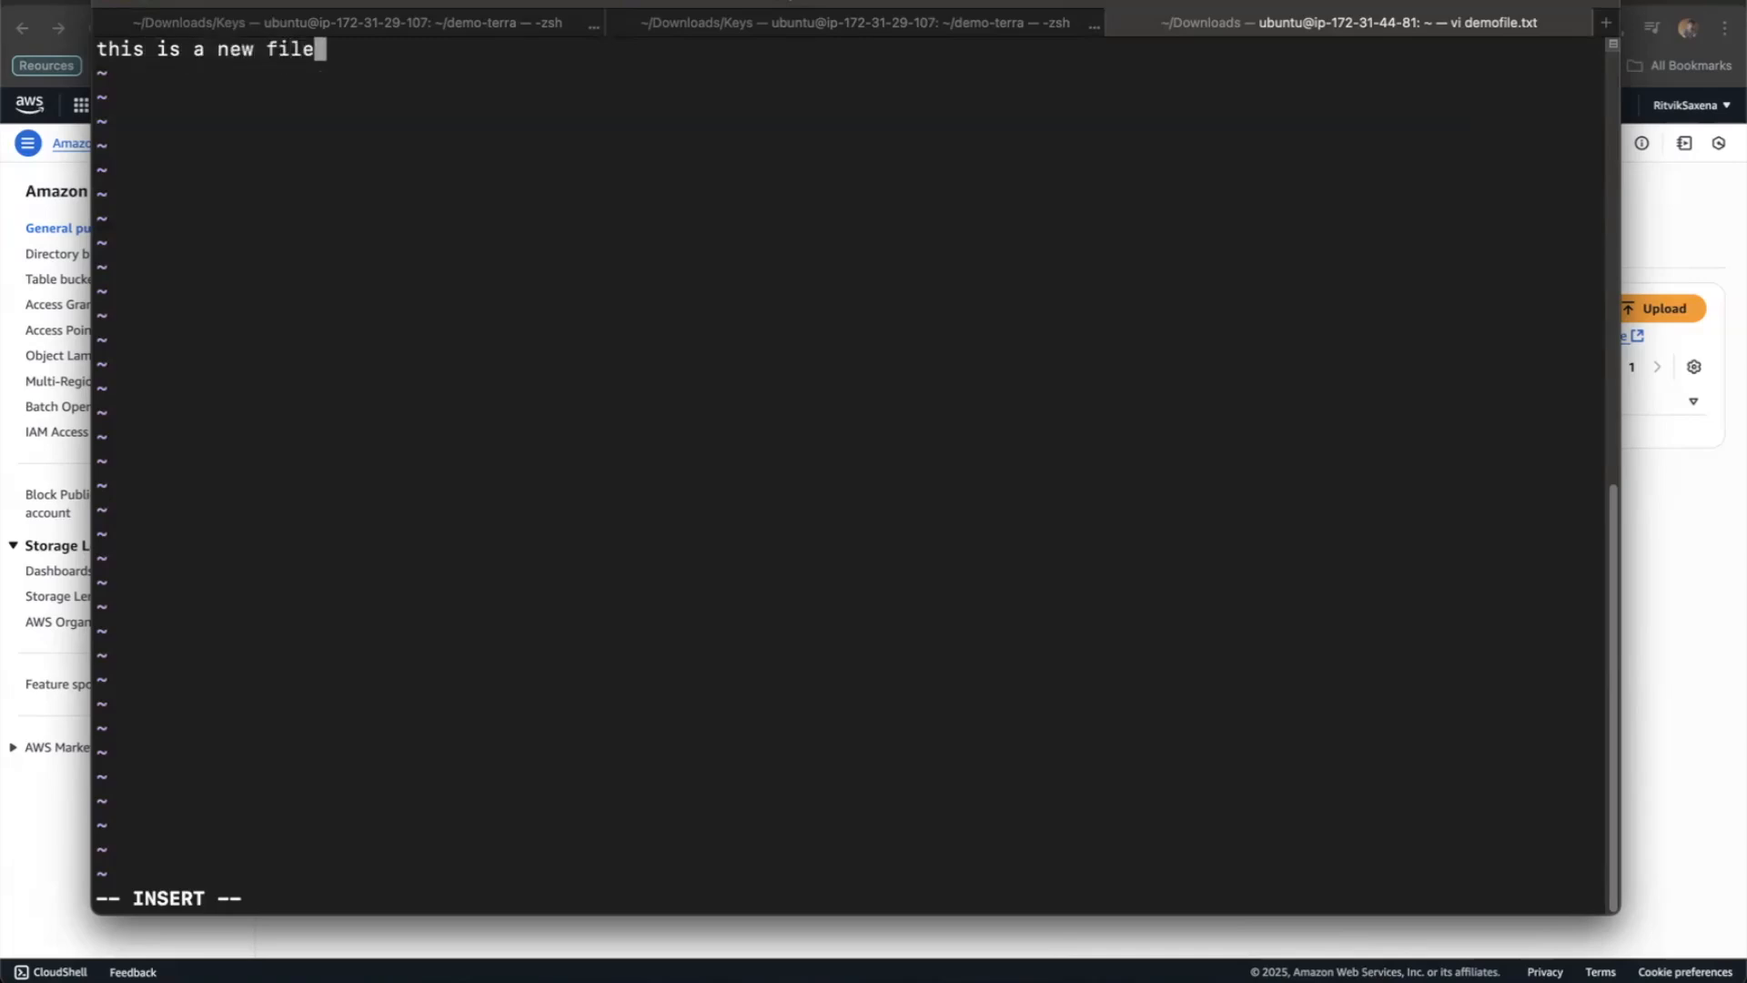
key("Escape")
type(":Wq")
key("BackSpace")
key("BackSpace")
type("wq")
key("Return")
- Open a new Finder window on the Downloads folder and select demofile.txt
key("super+Tab")
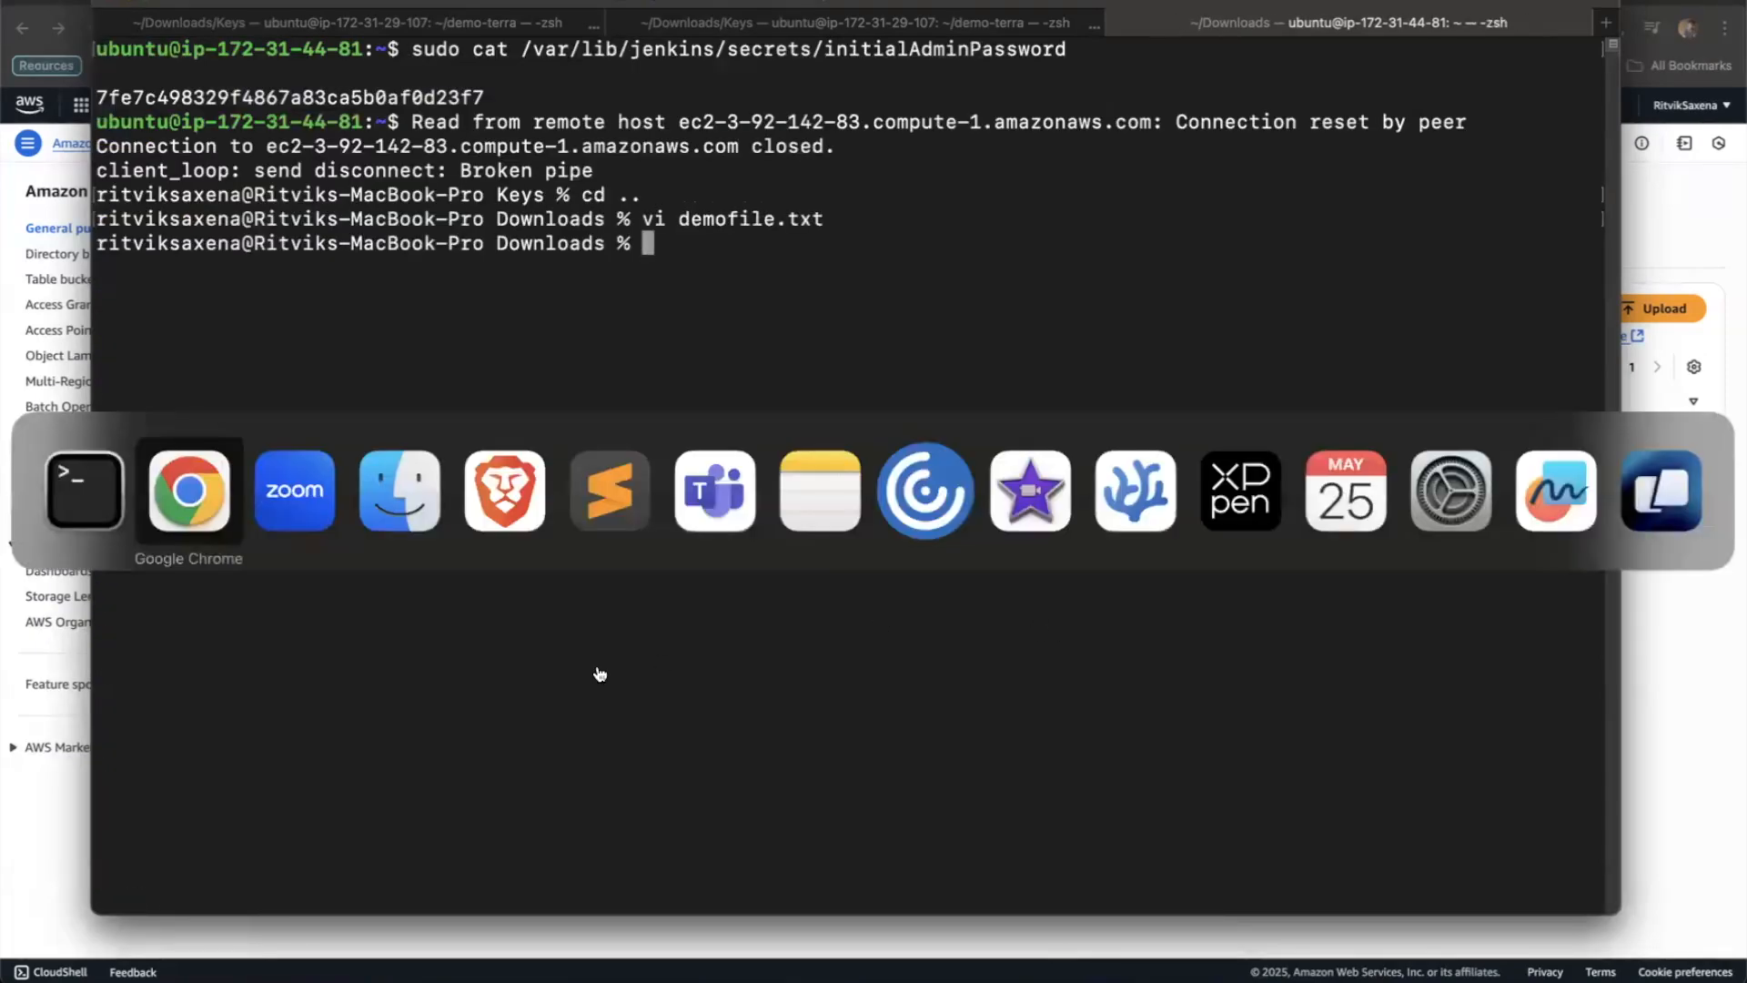
left_click(429, 566)
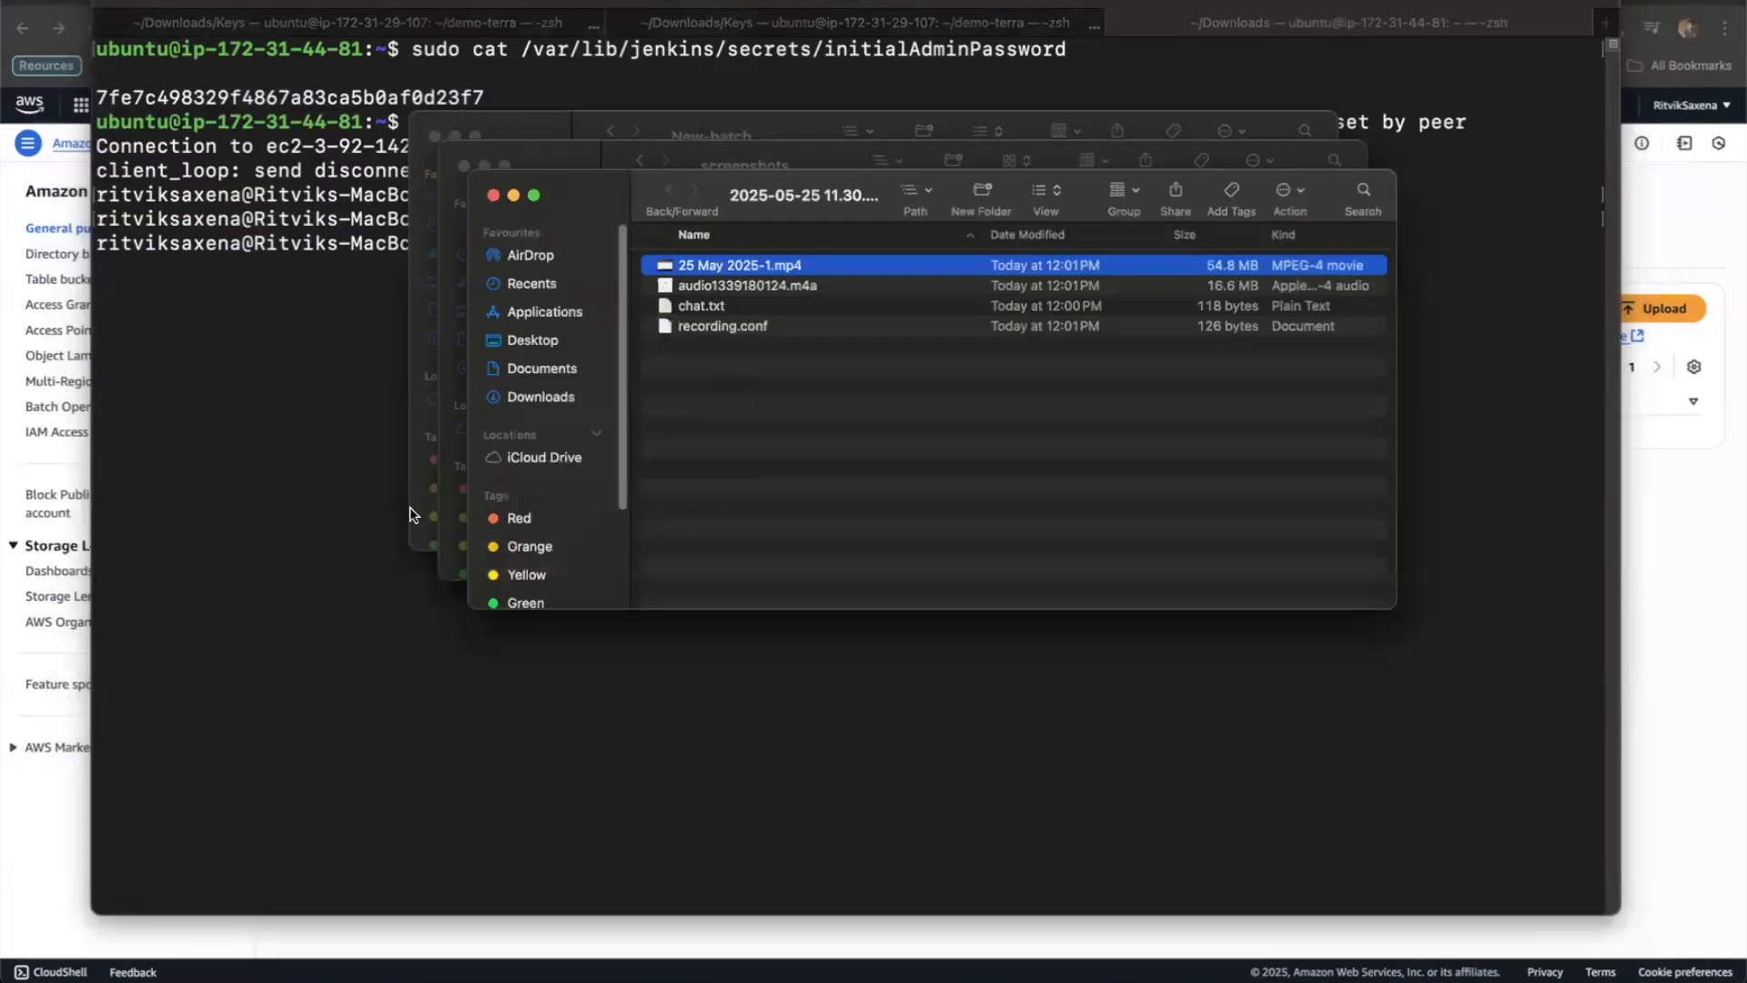
left_click(371, 628)
left_click(453, 923)
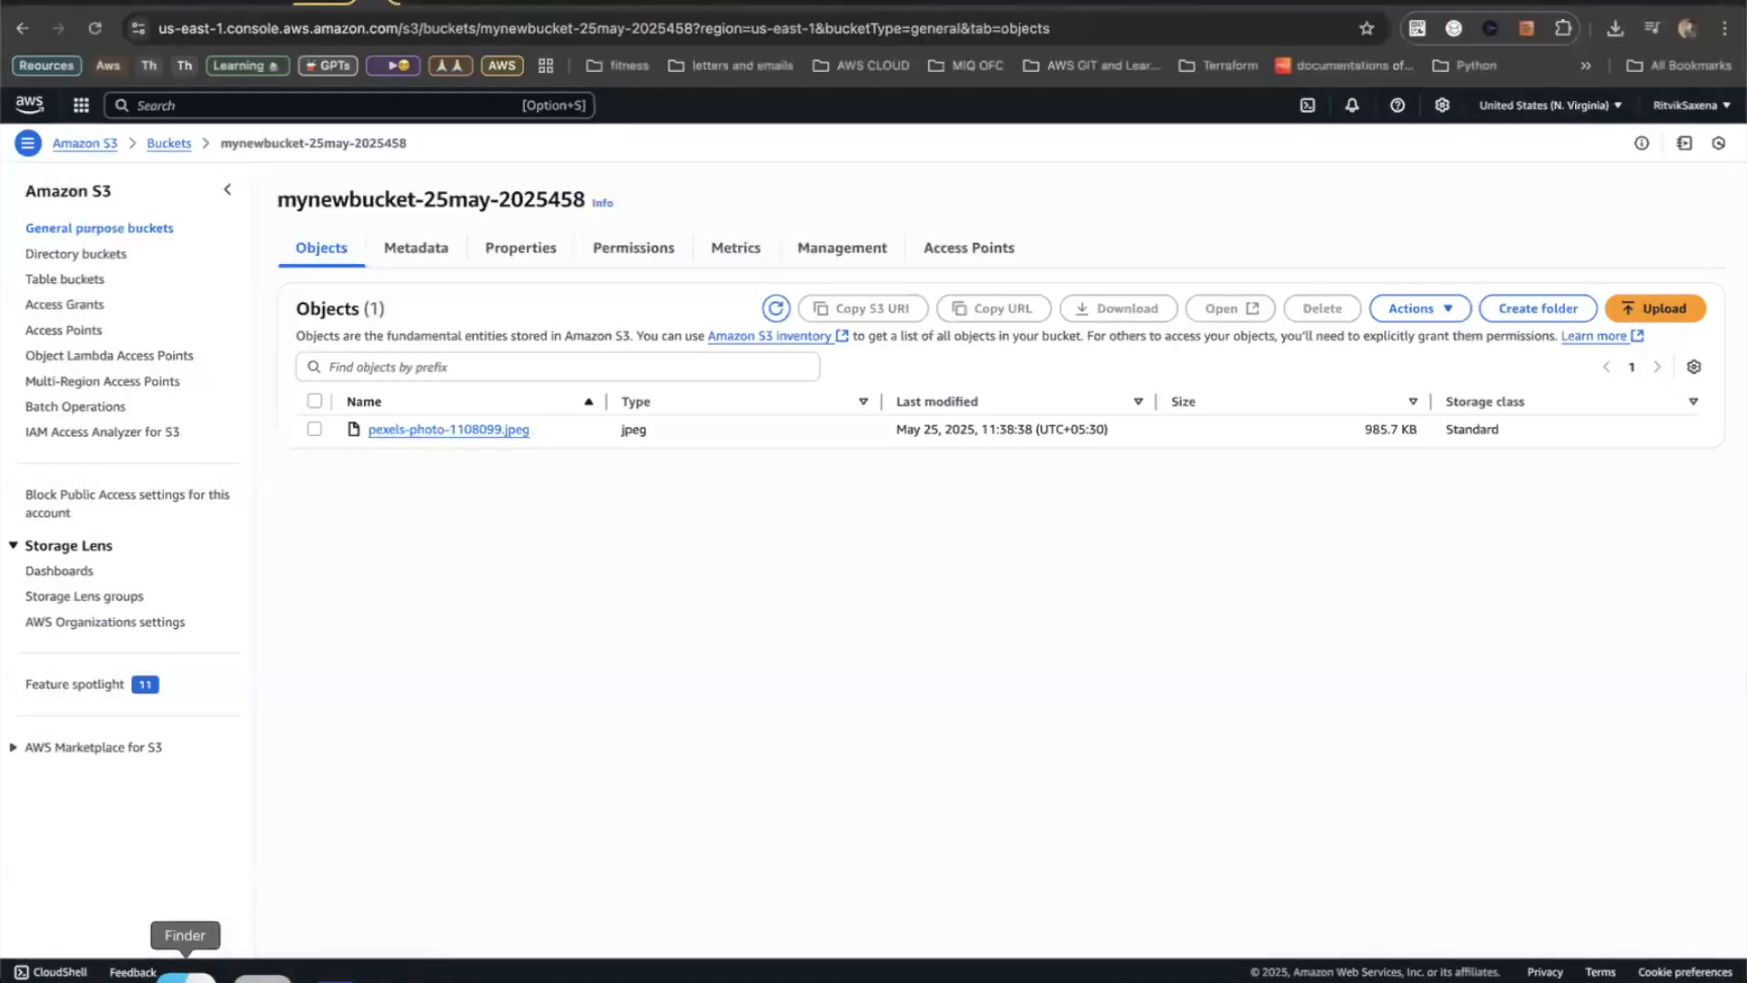
right_click(184, 976)
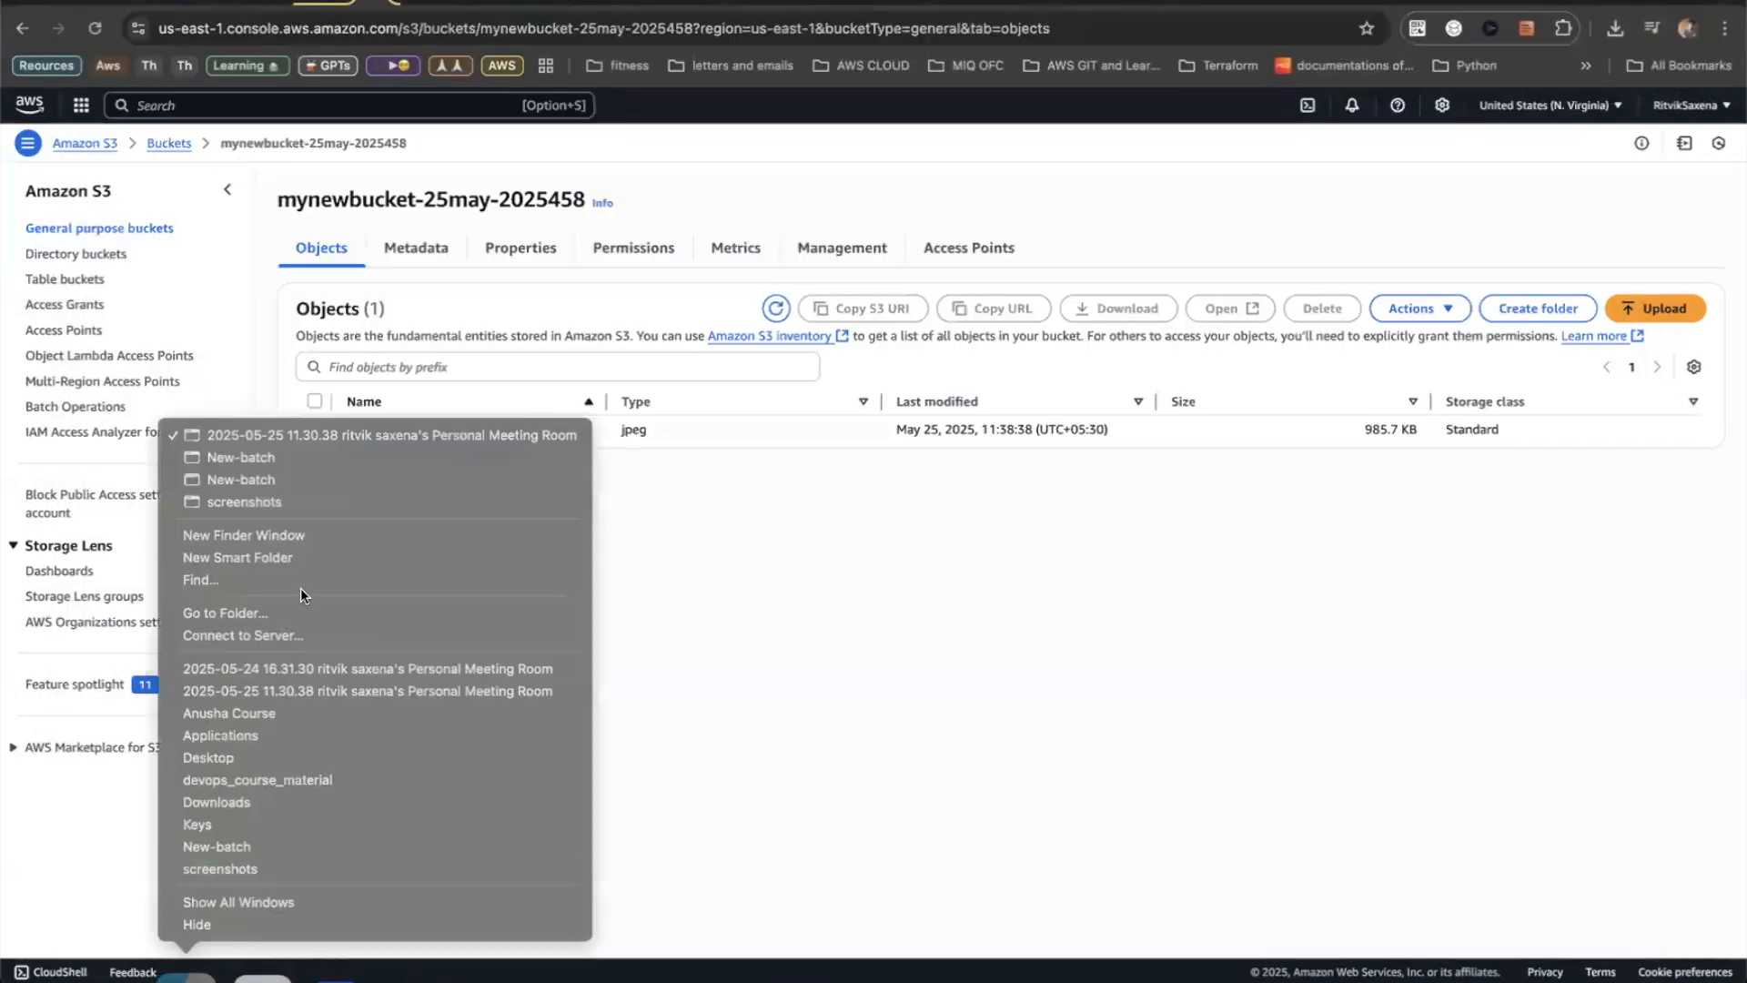
left_click(237, 535)
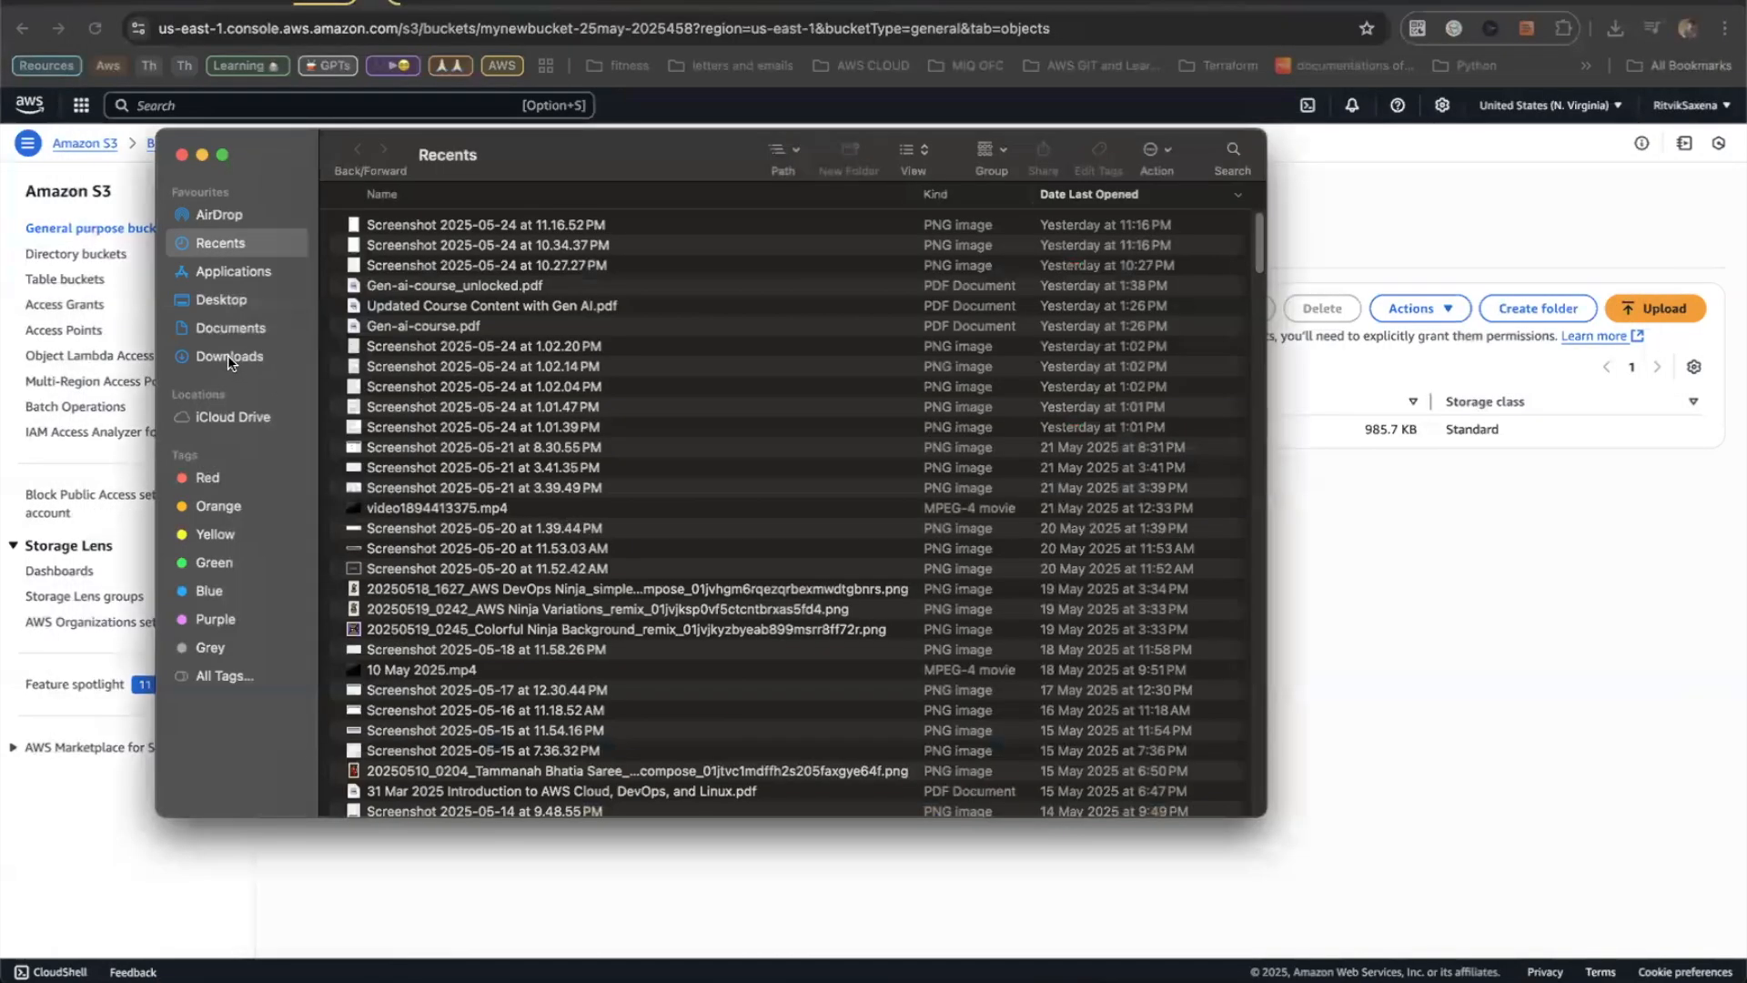
left_click(227, 356)
scroll(421, 470, "down", 3)
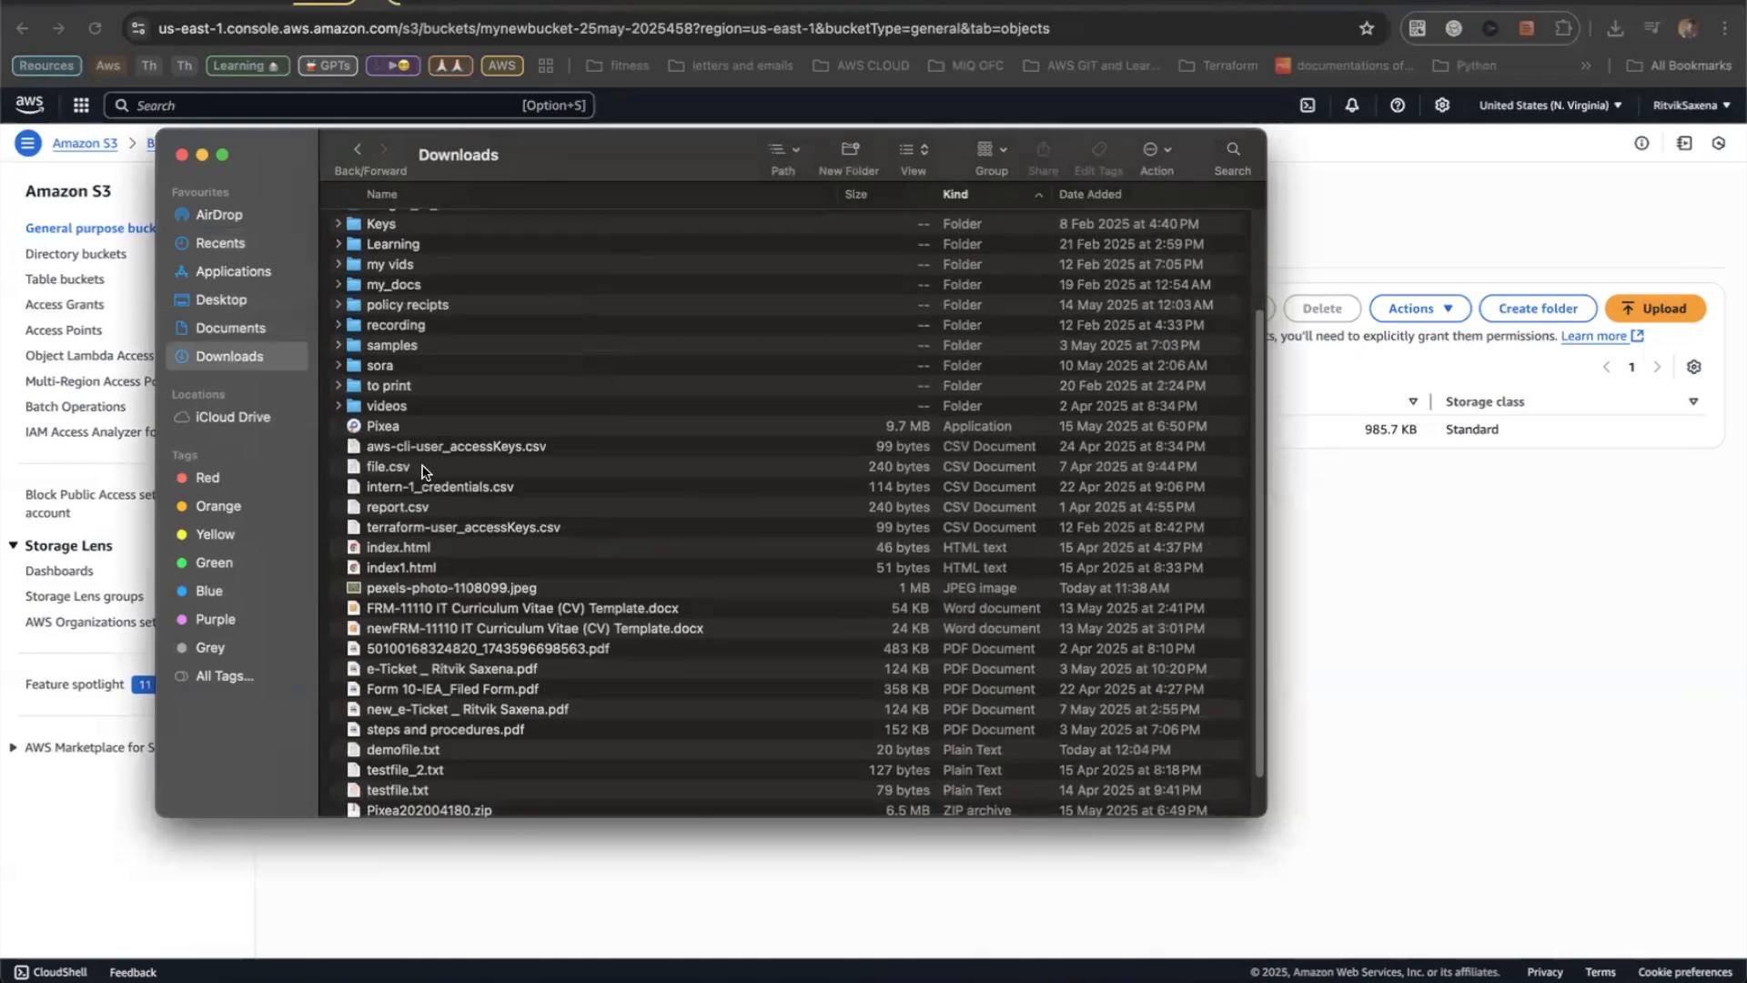
scroll(408, 571, "down", 2)
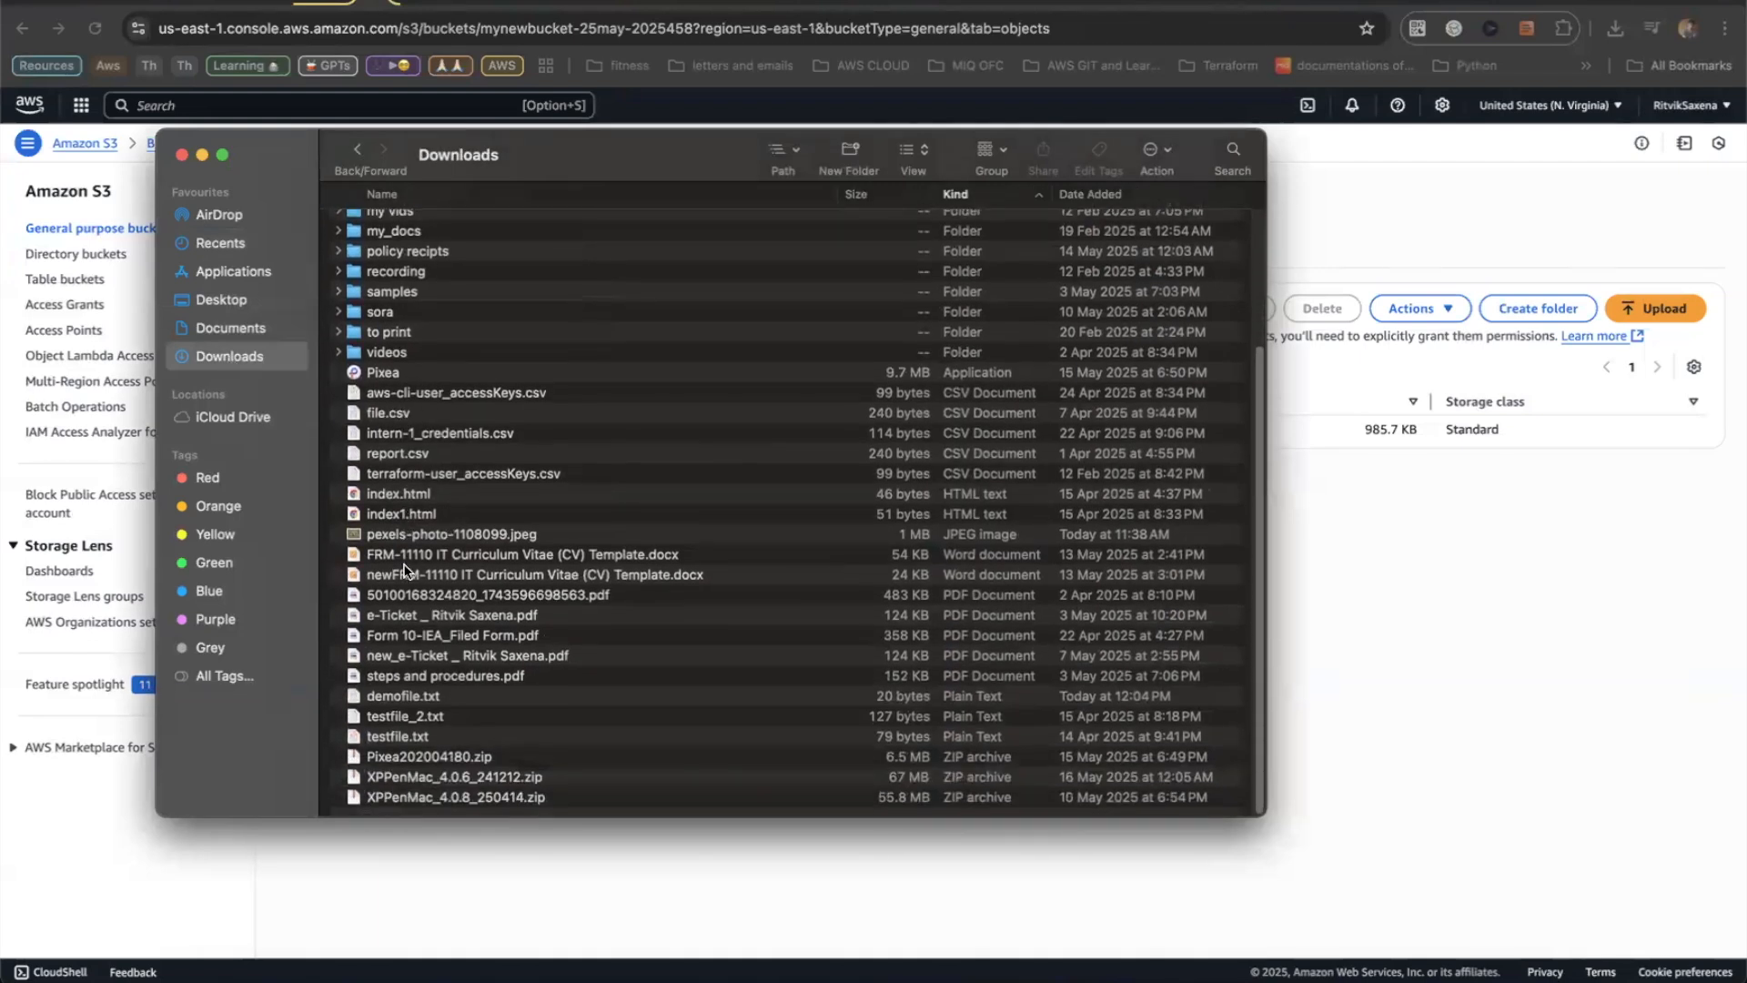
left_click(428, 696)
- Open demofile.txt in the text editor, enlarge its text to examine the content, close it and return to the S3 bucket in Chrome
double_click(623, 703)
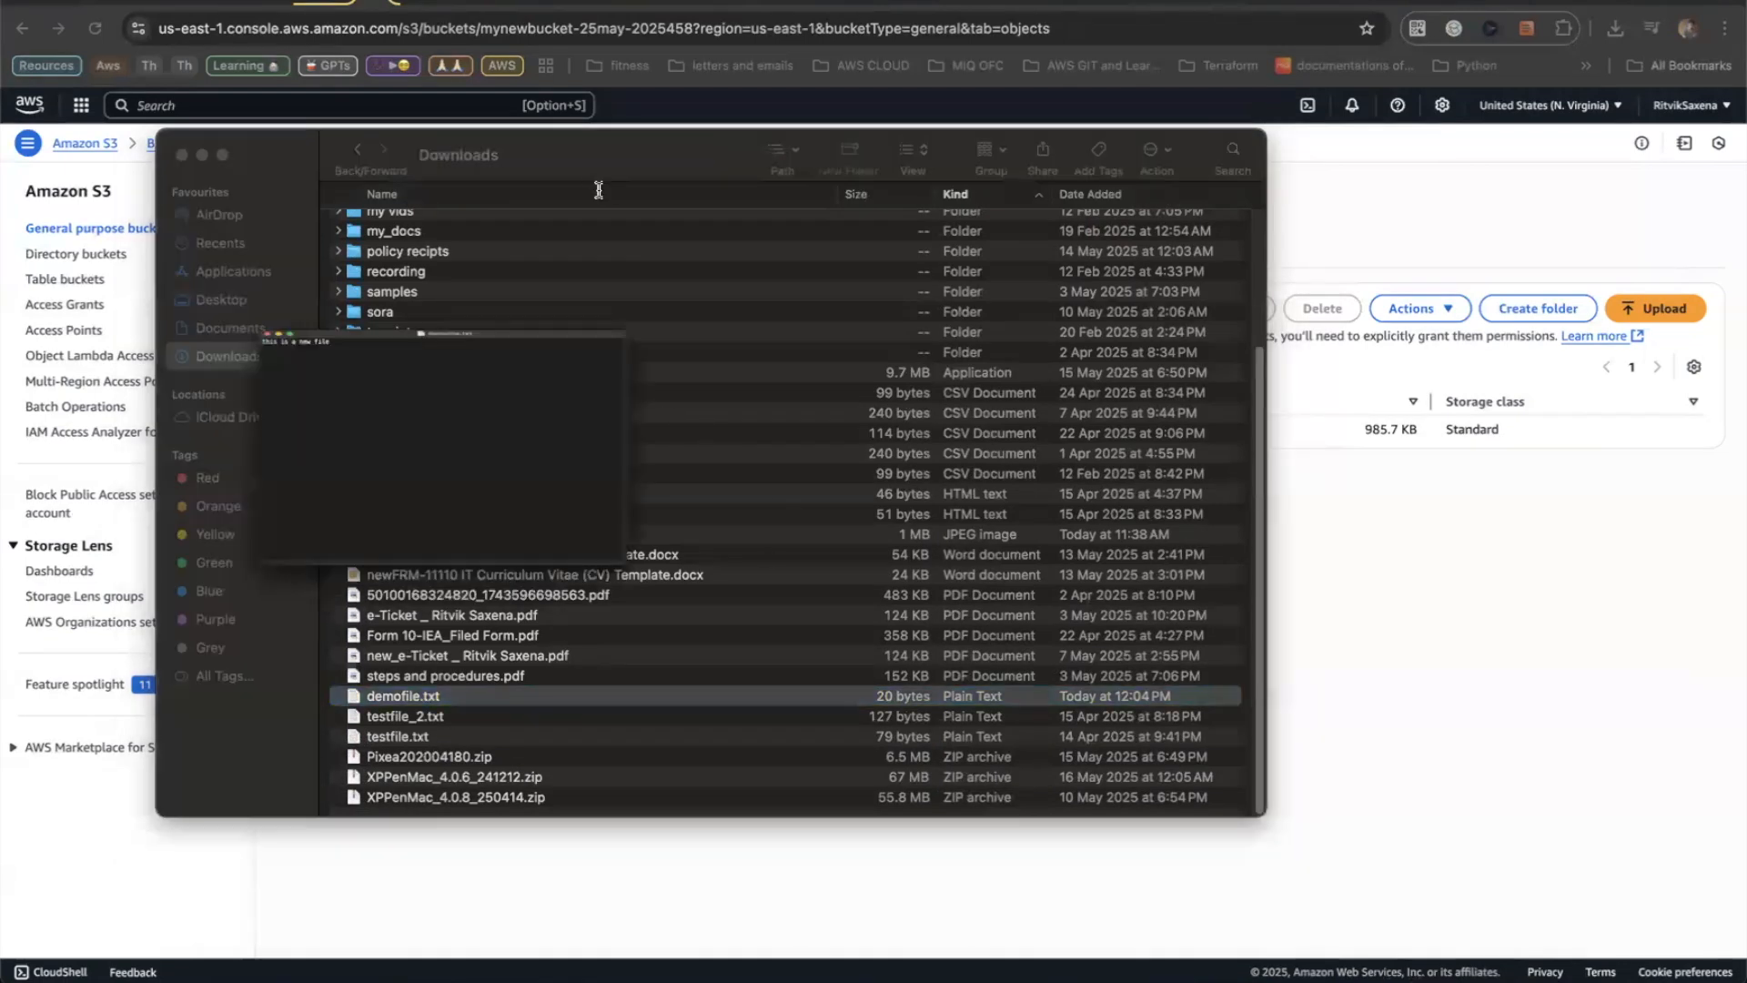
left_click_drag(839, 439, 711, 332)
key("super+plus")
key("super+plus")
key("super+plus")
key("super+plus")
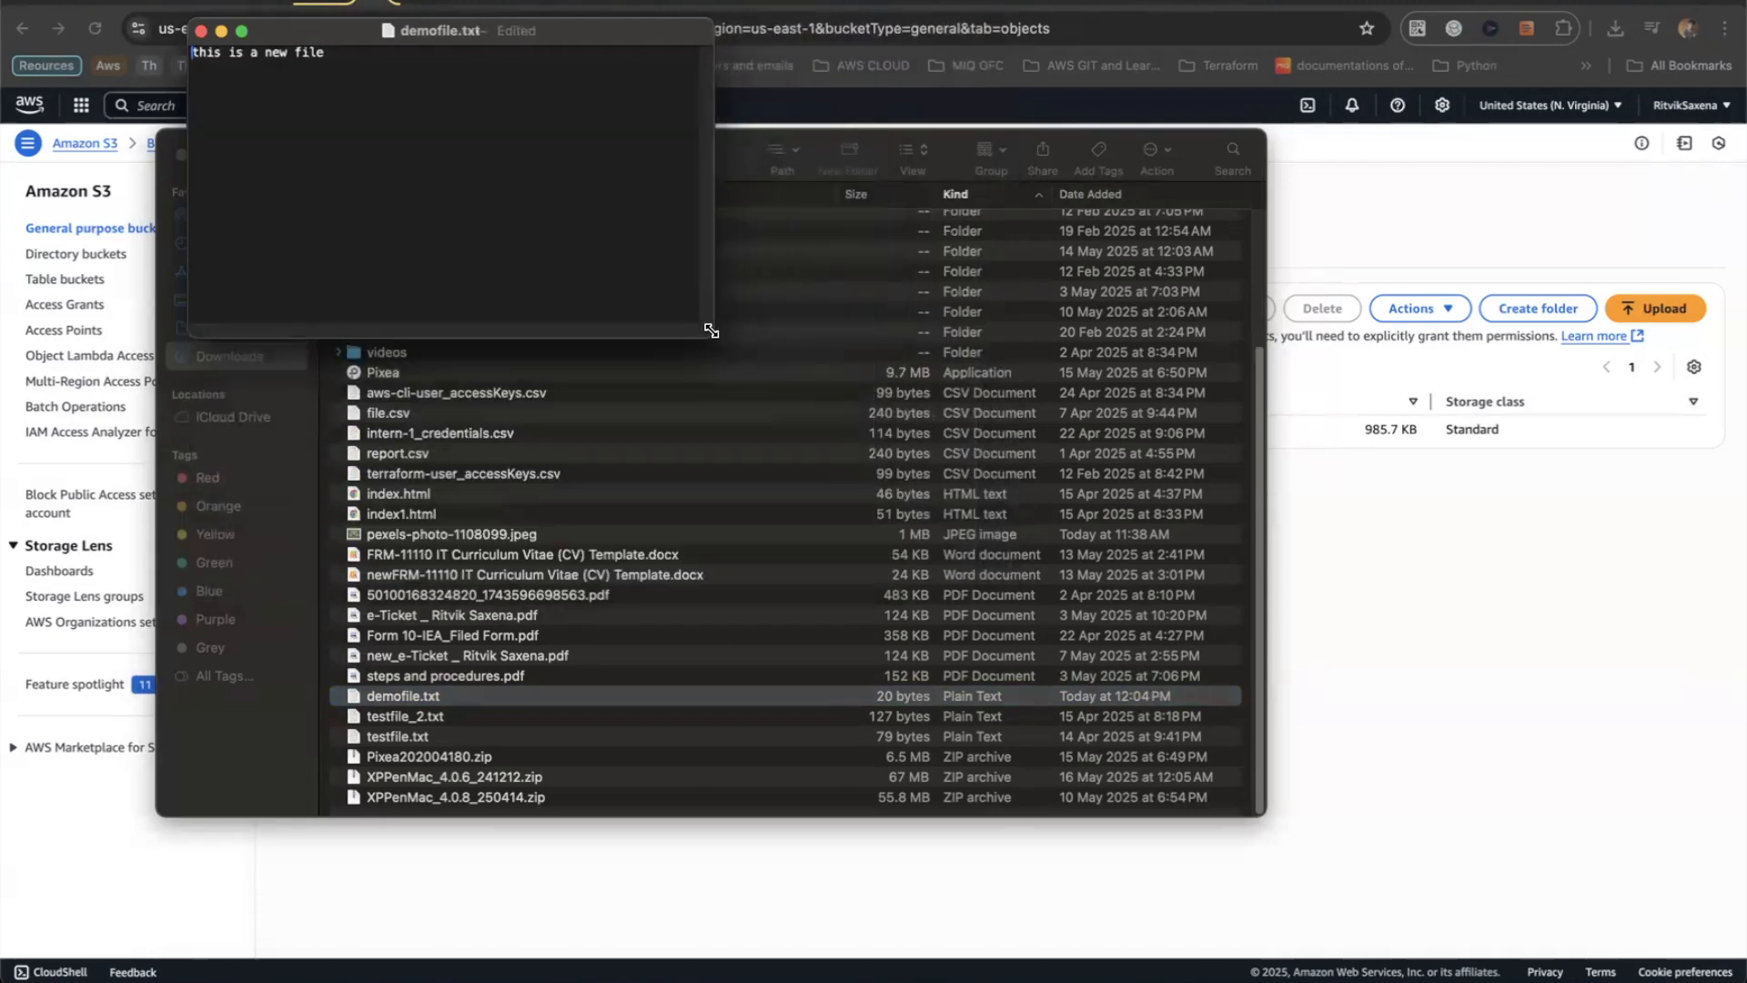
left_click_drag(424, 57, 199, 56)
left_click(304, 127)
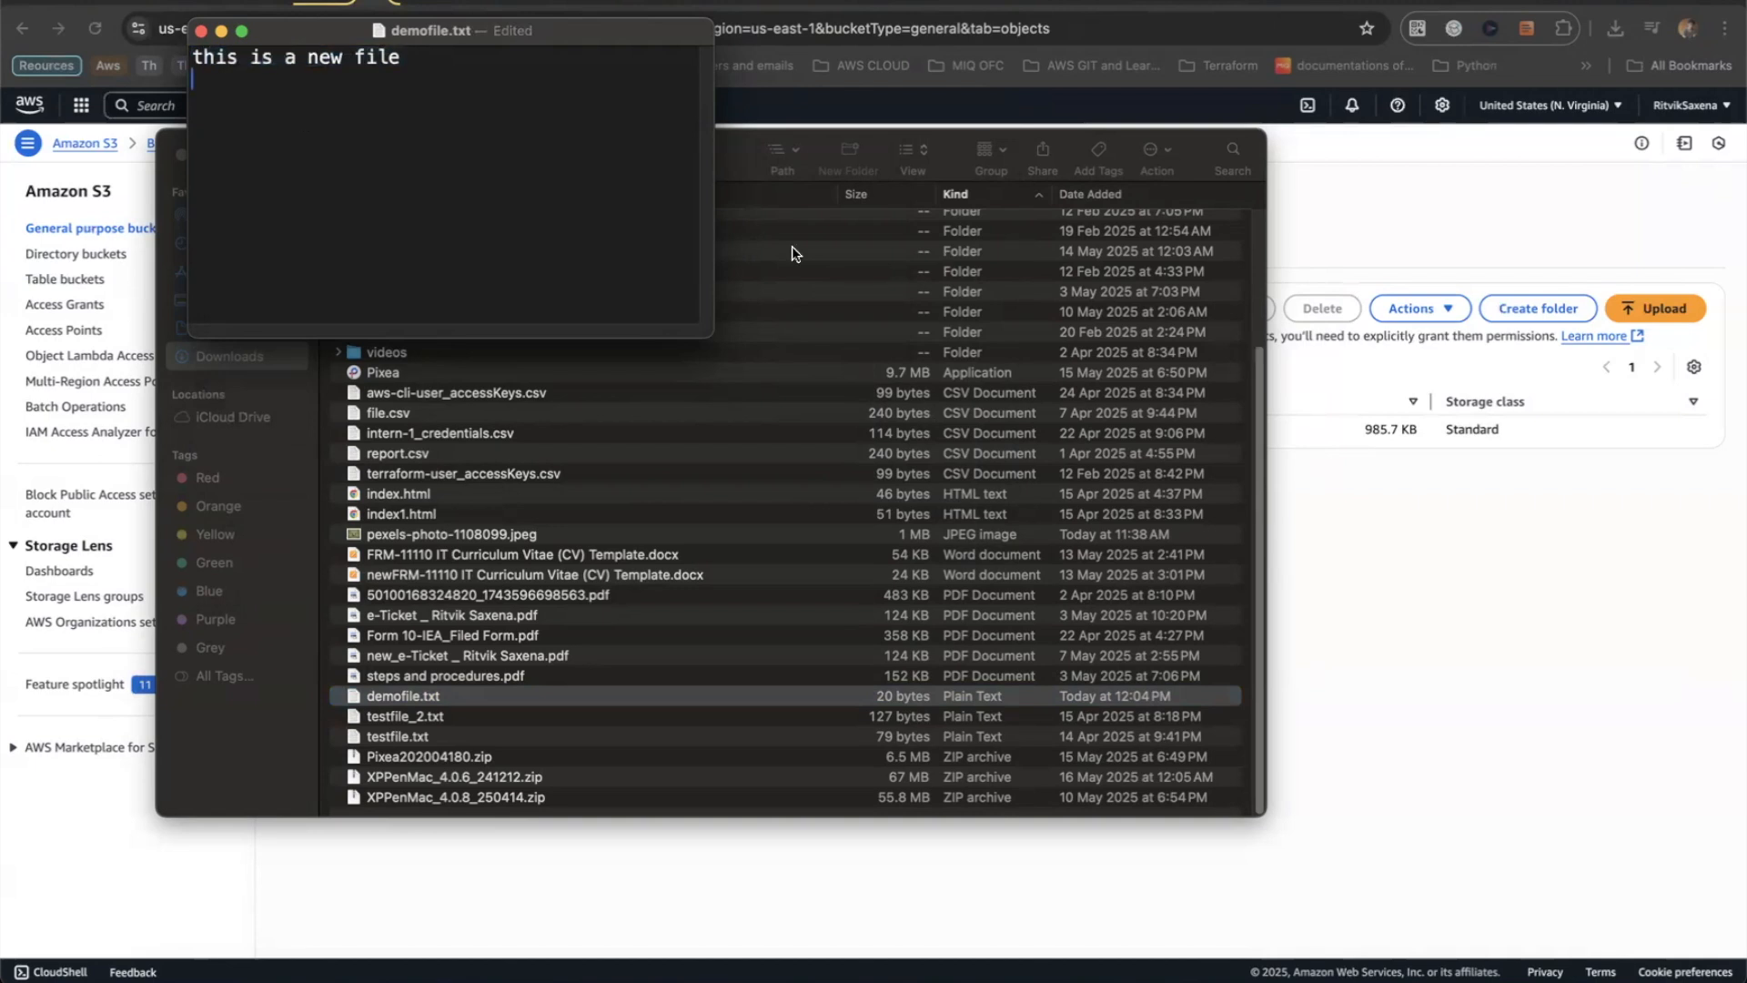
left_click(201, 31)
left_click(1409, 557)
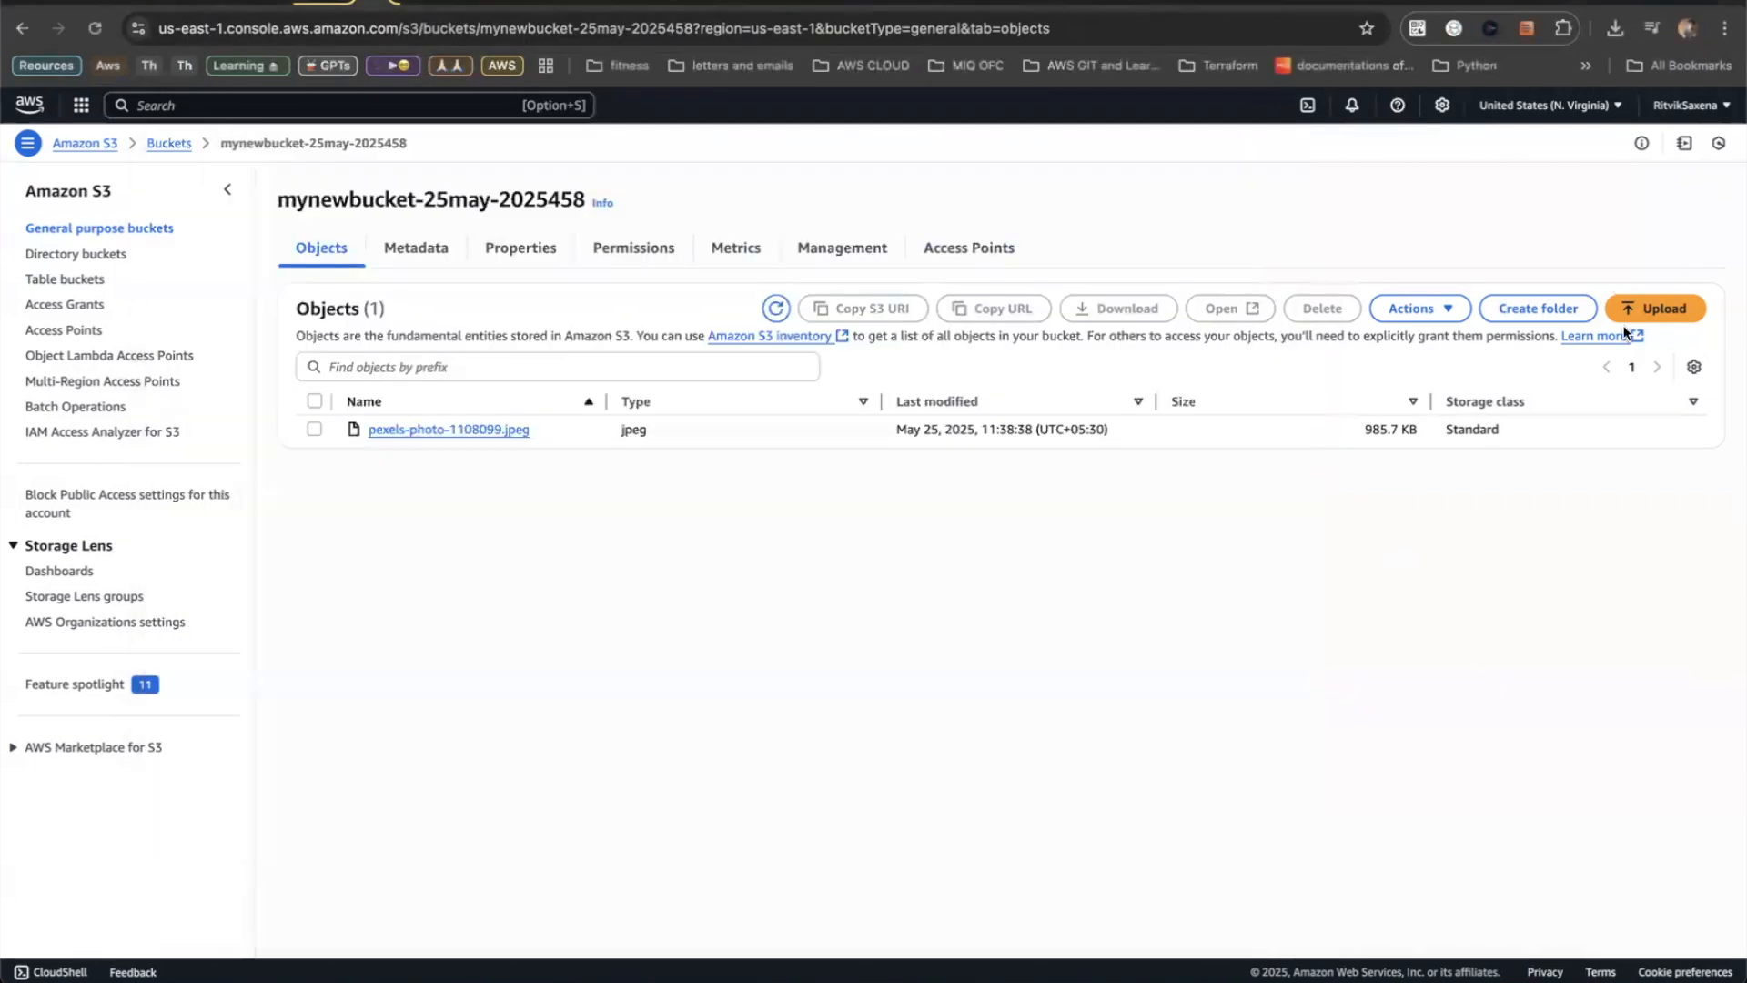
left_click(1664, 310)
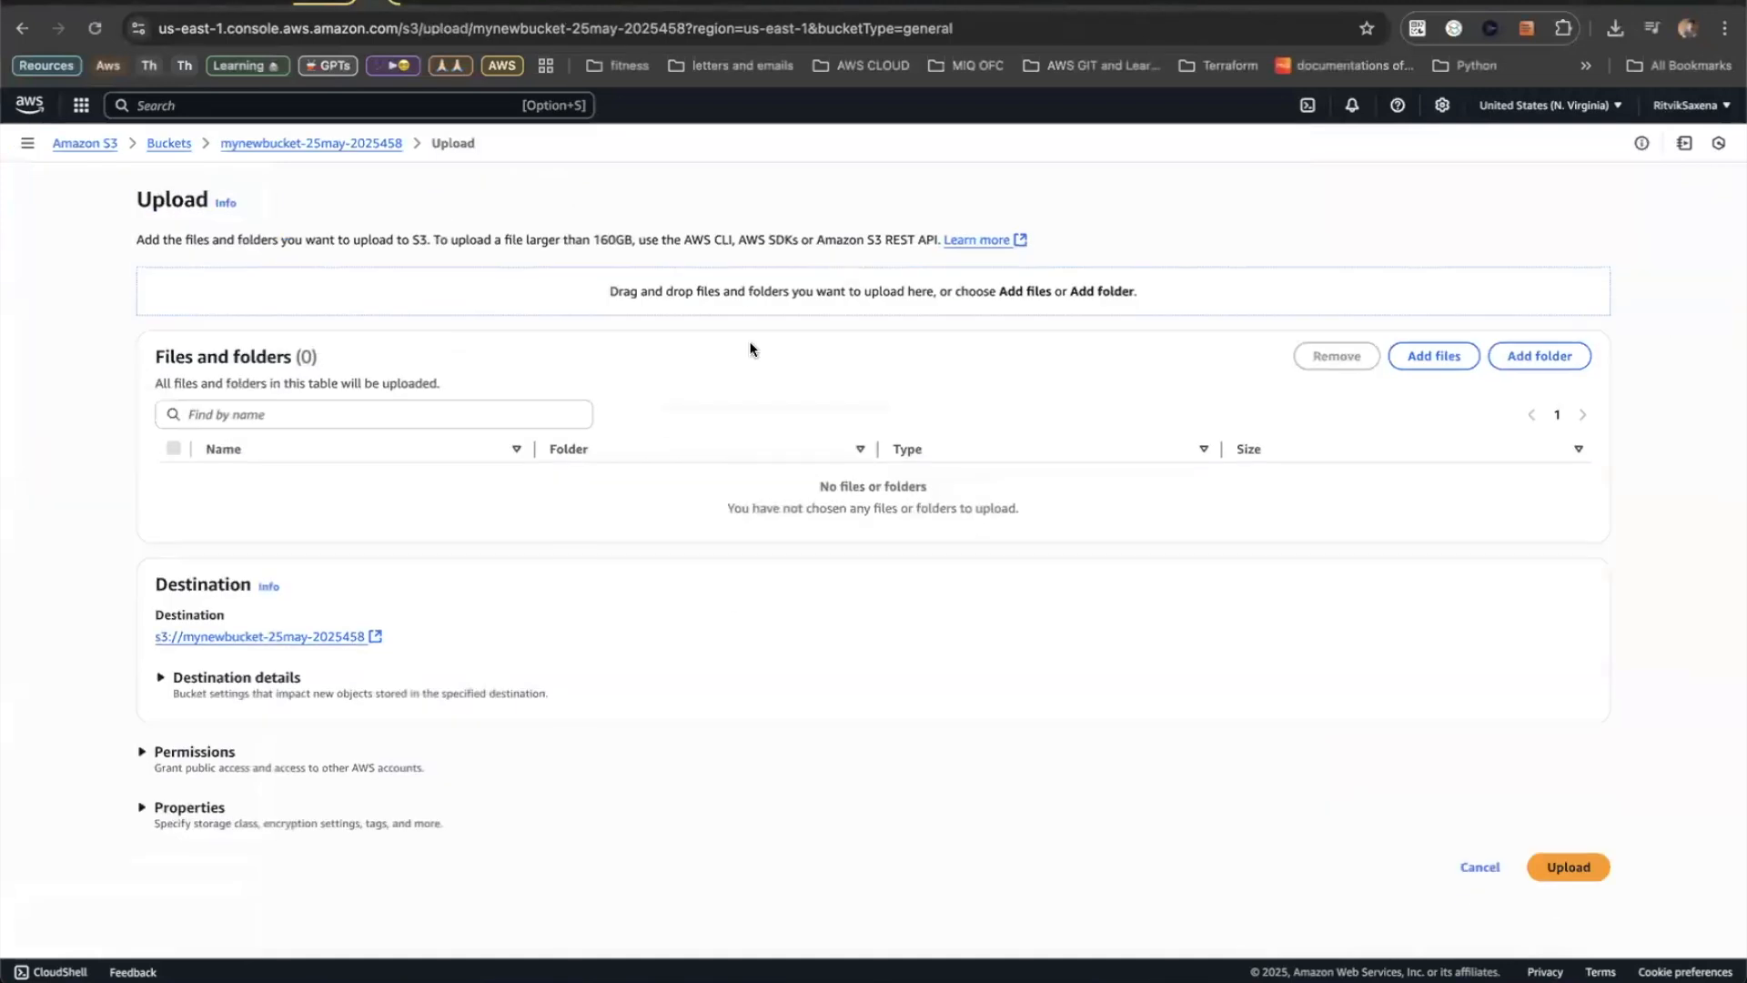
key("super+Tab")
key("super+shift+Tab")
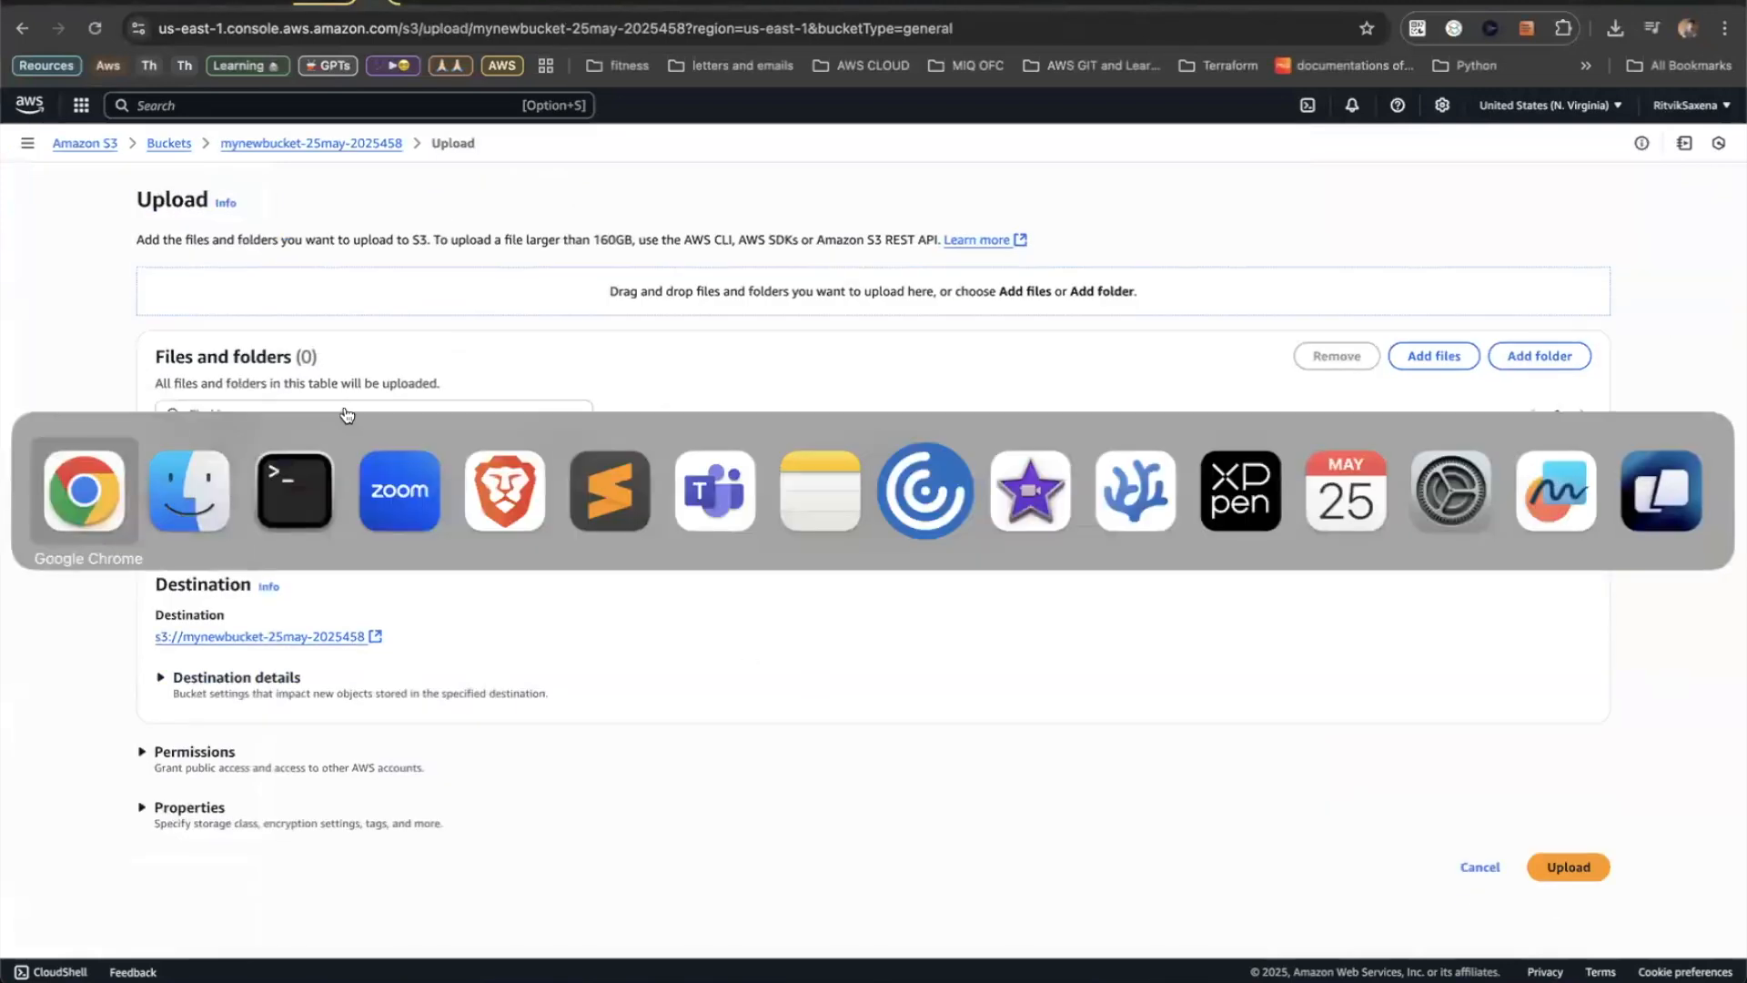
scroll(199, 496, "left", 5)
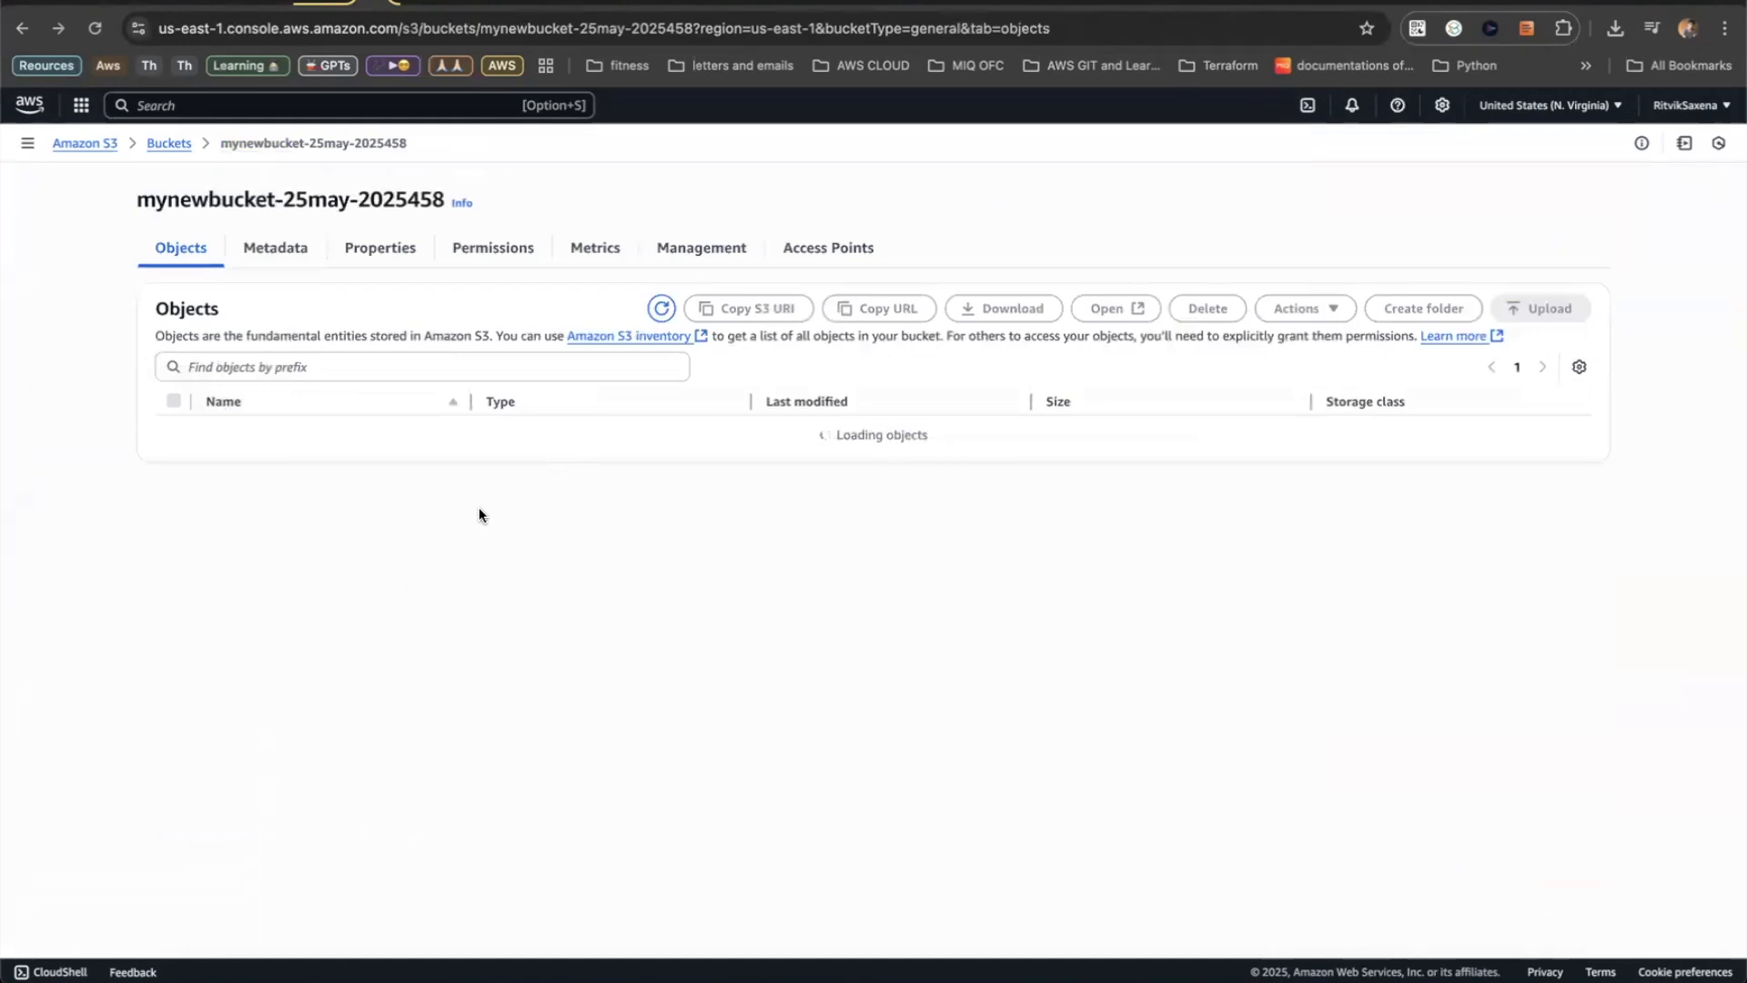
- Upload demofile.txt from the Finder's Downloads folder to the S3 bucket, and close the upload status page
left_click(194, 977)
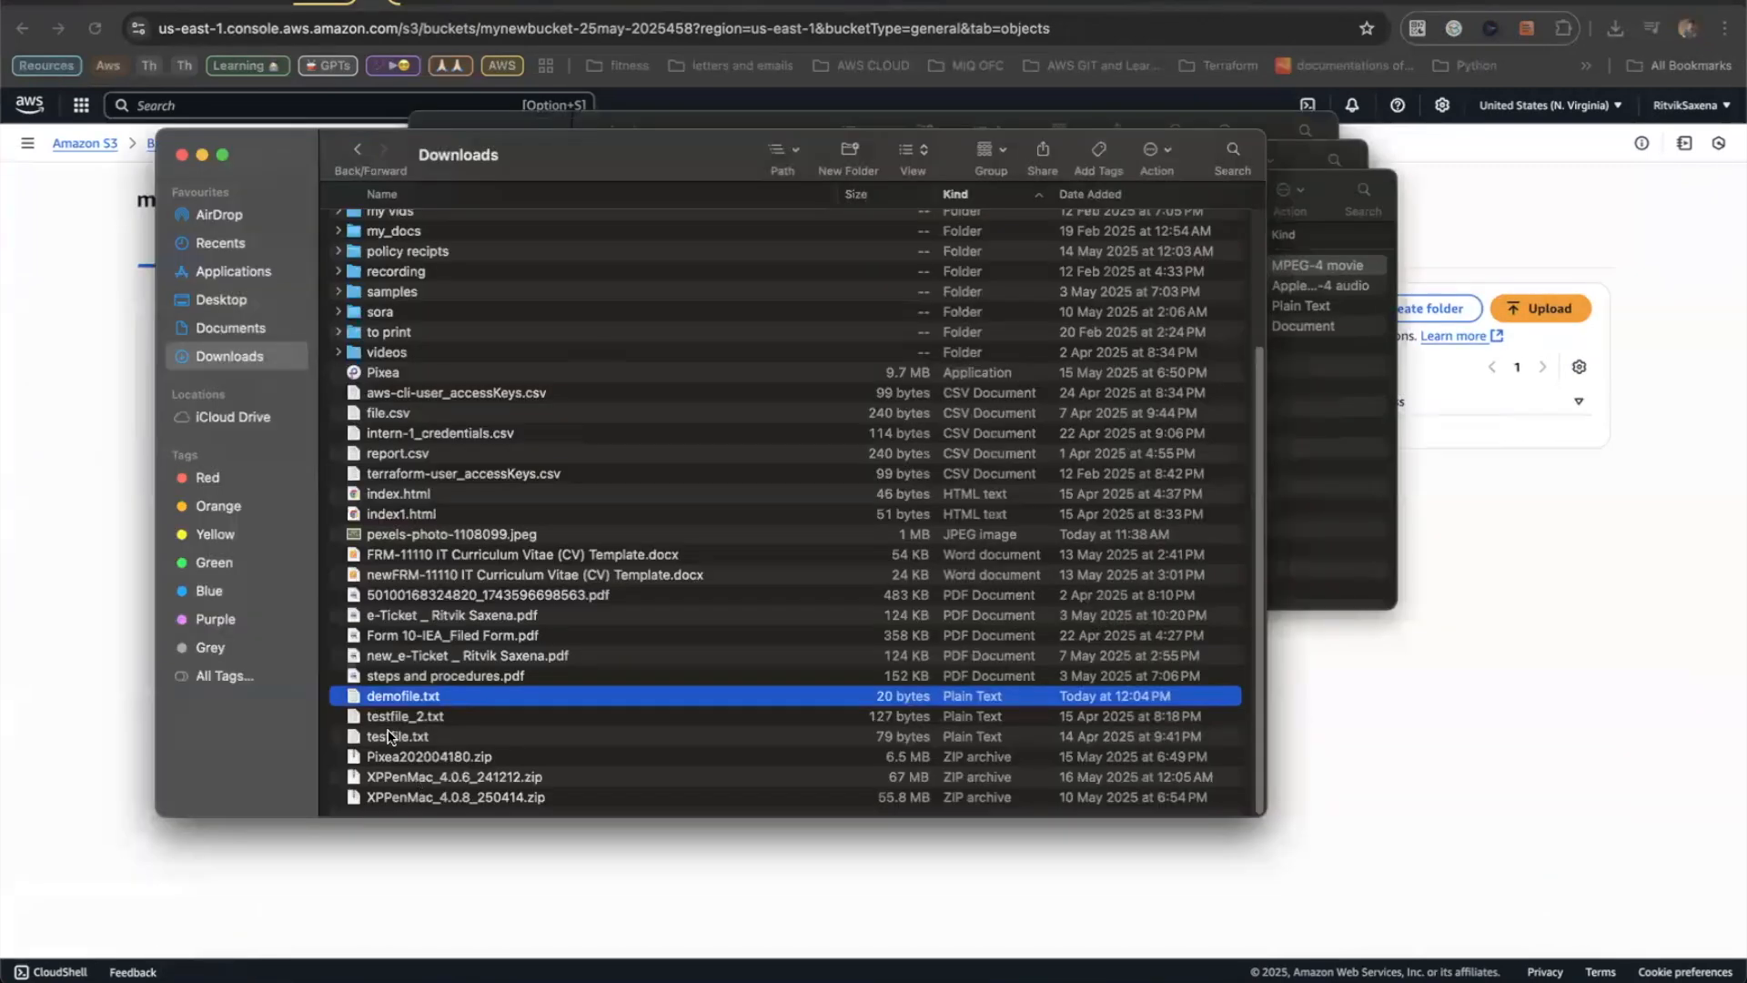
left_click_drag(391, 696, 327, 410)
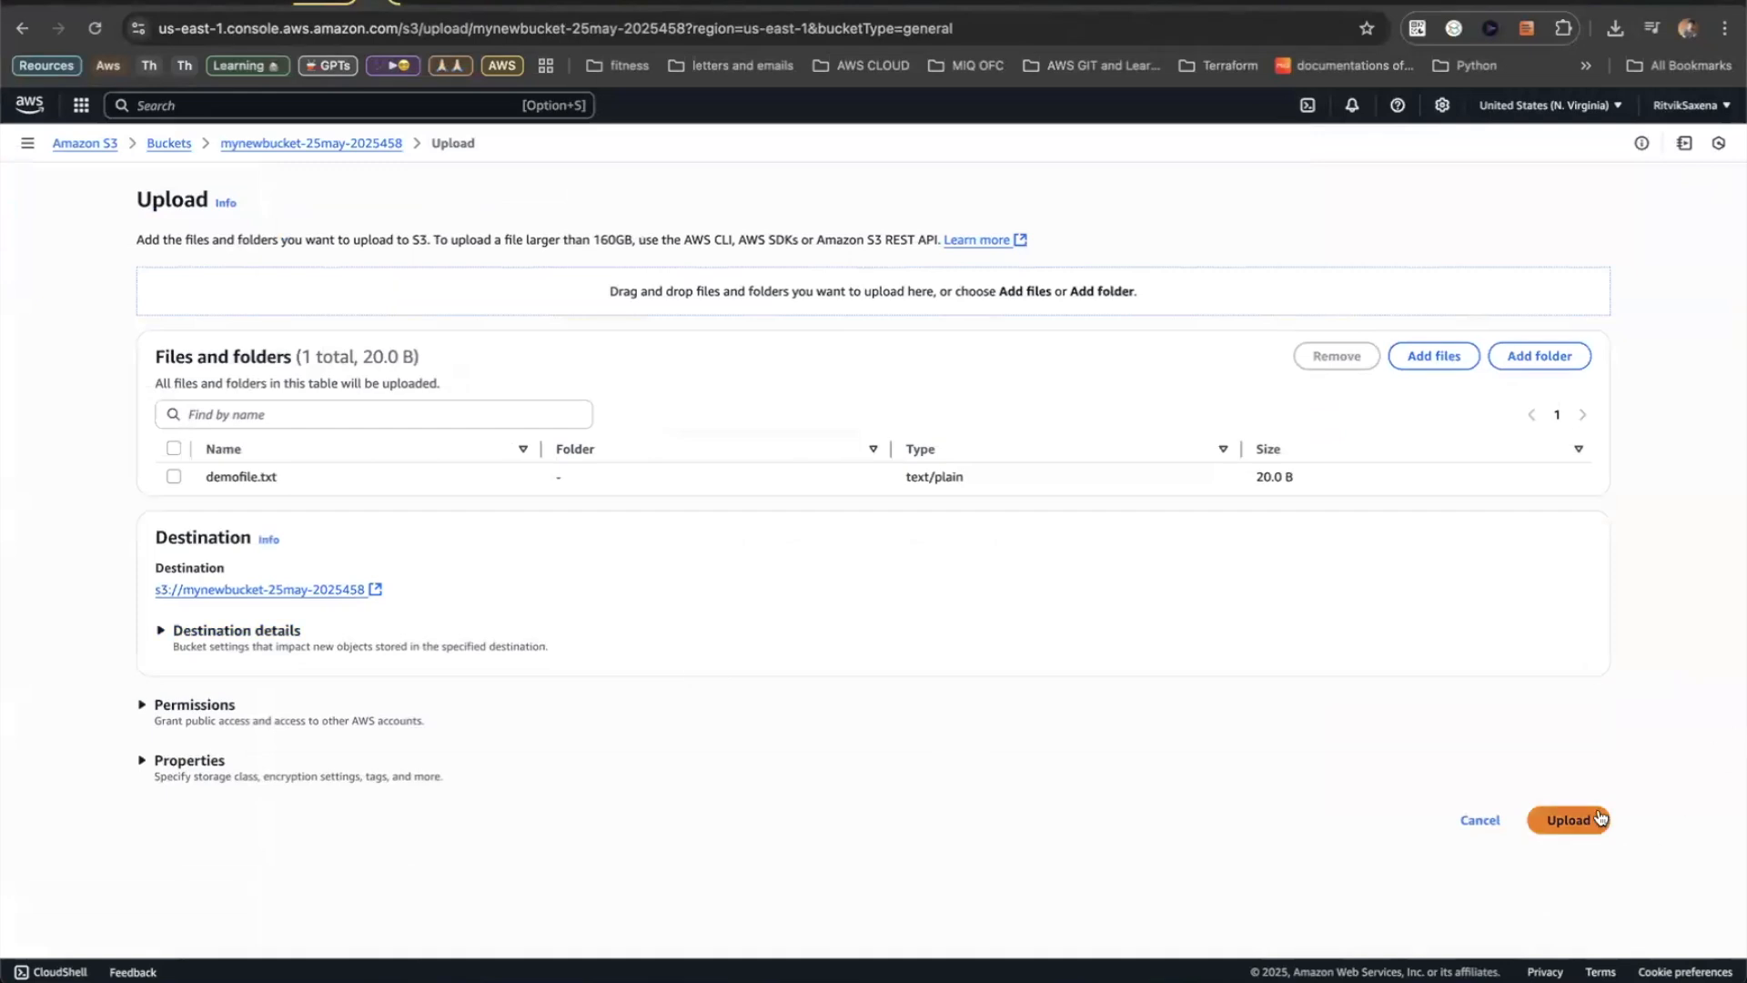
left_click(1575, 824)
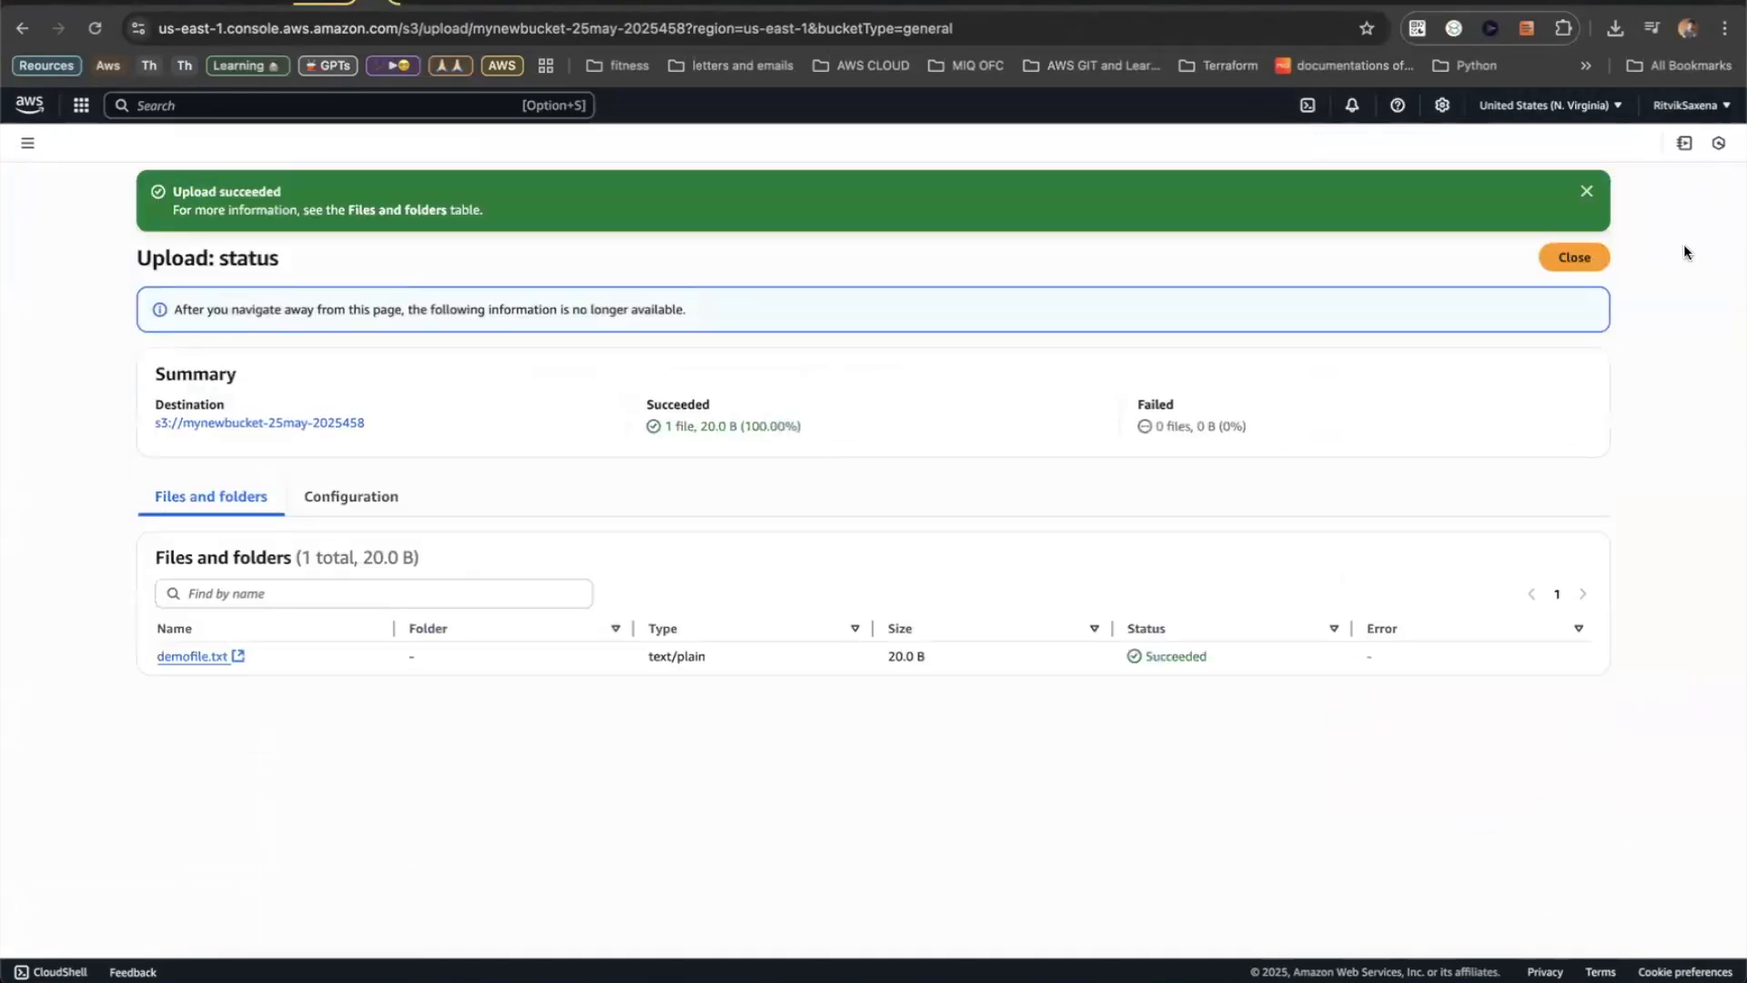
left_click(1574, 257)
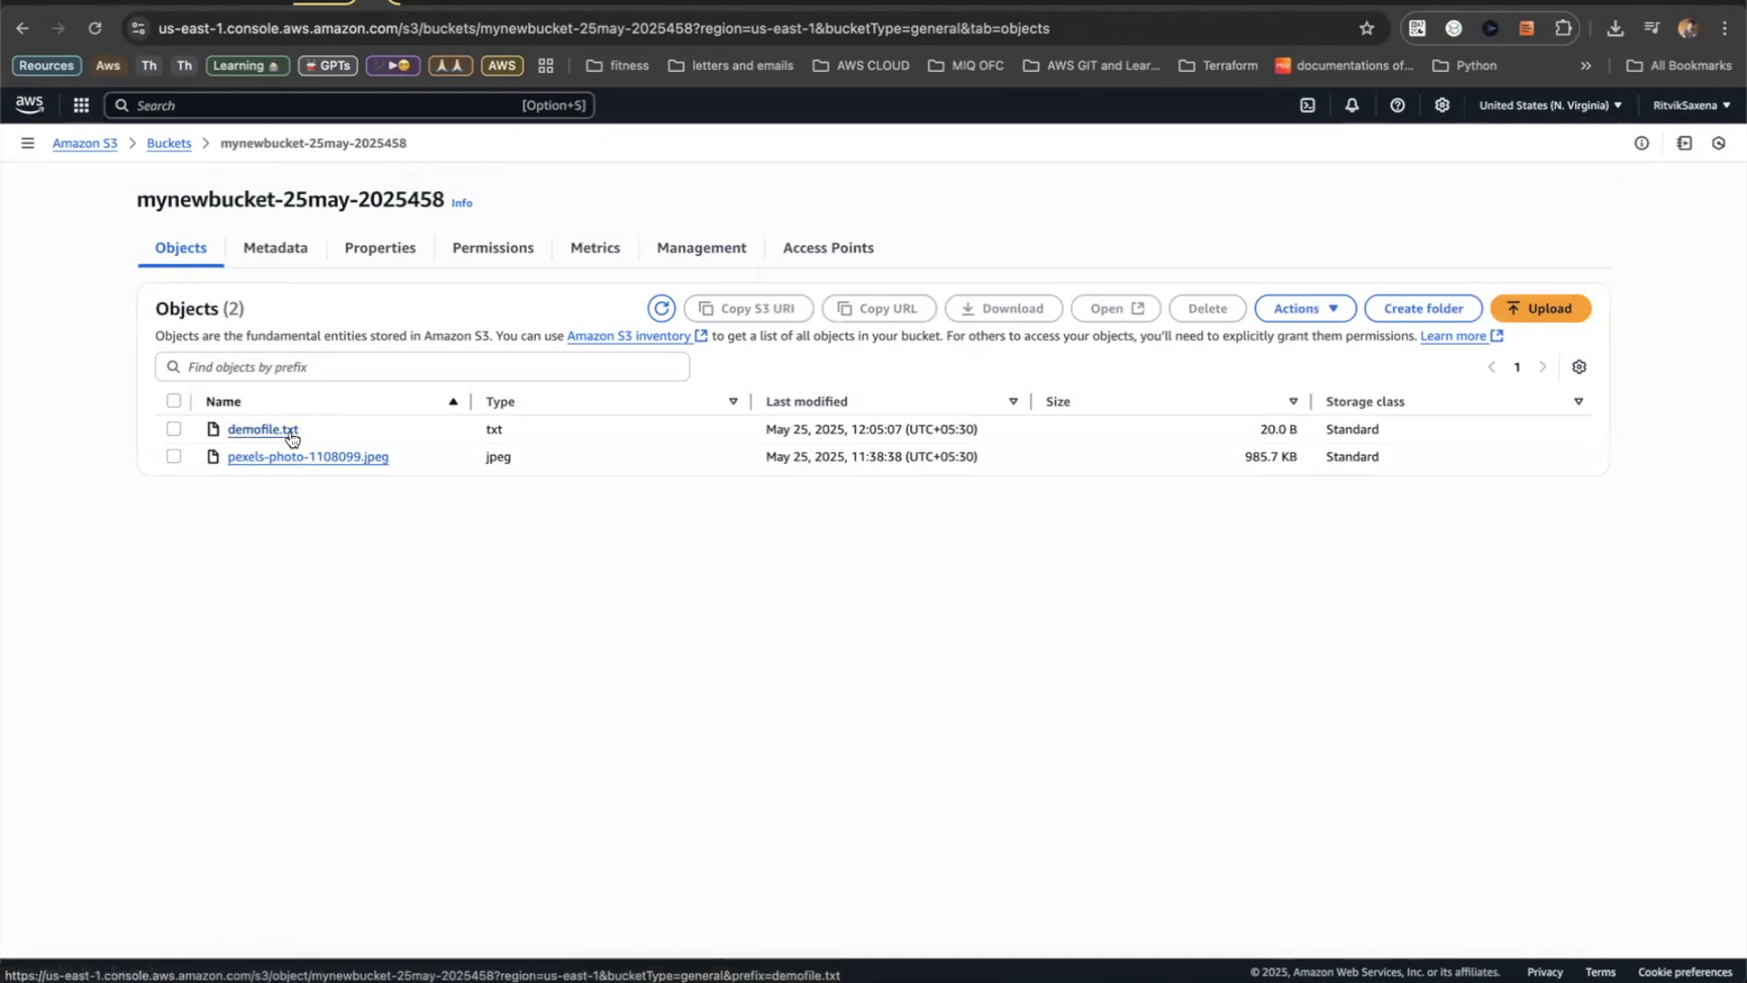
- Open the uploaded demofile.txt object in the browser, enlarge the page to 125% and examine the file's text
left_click(244, 432)
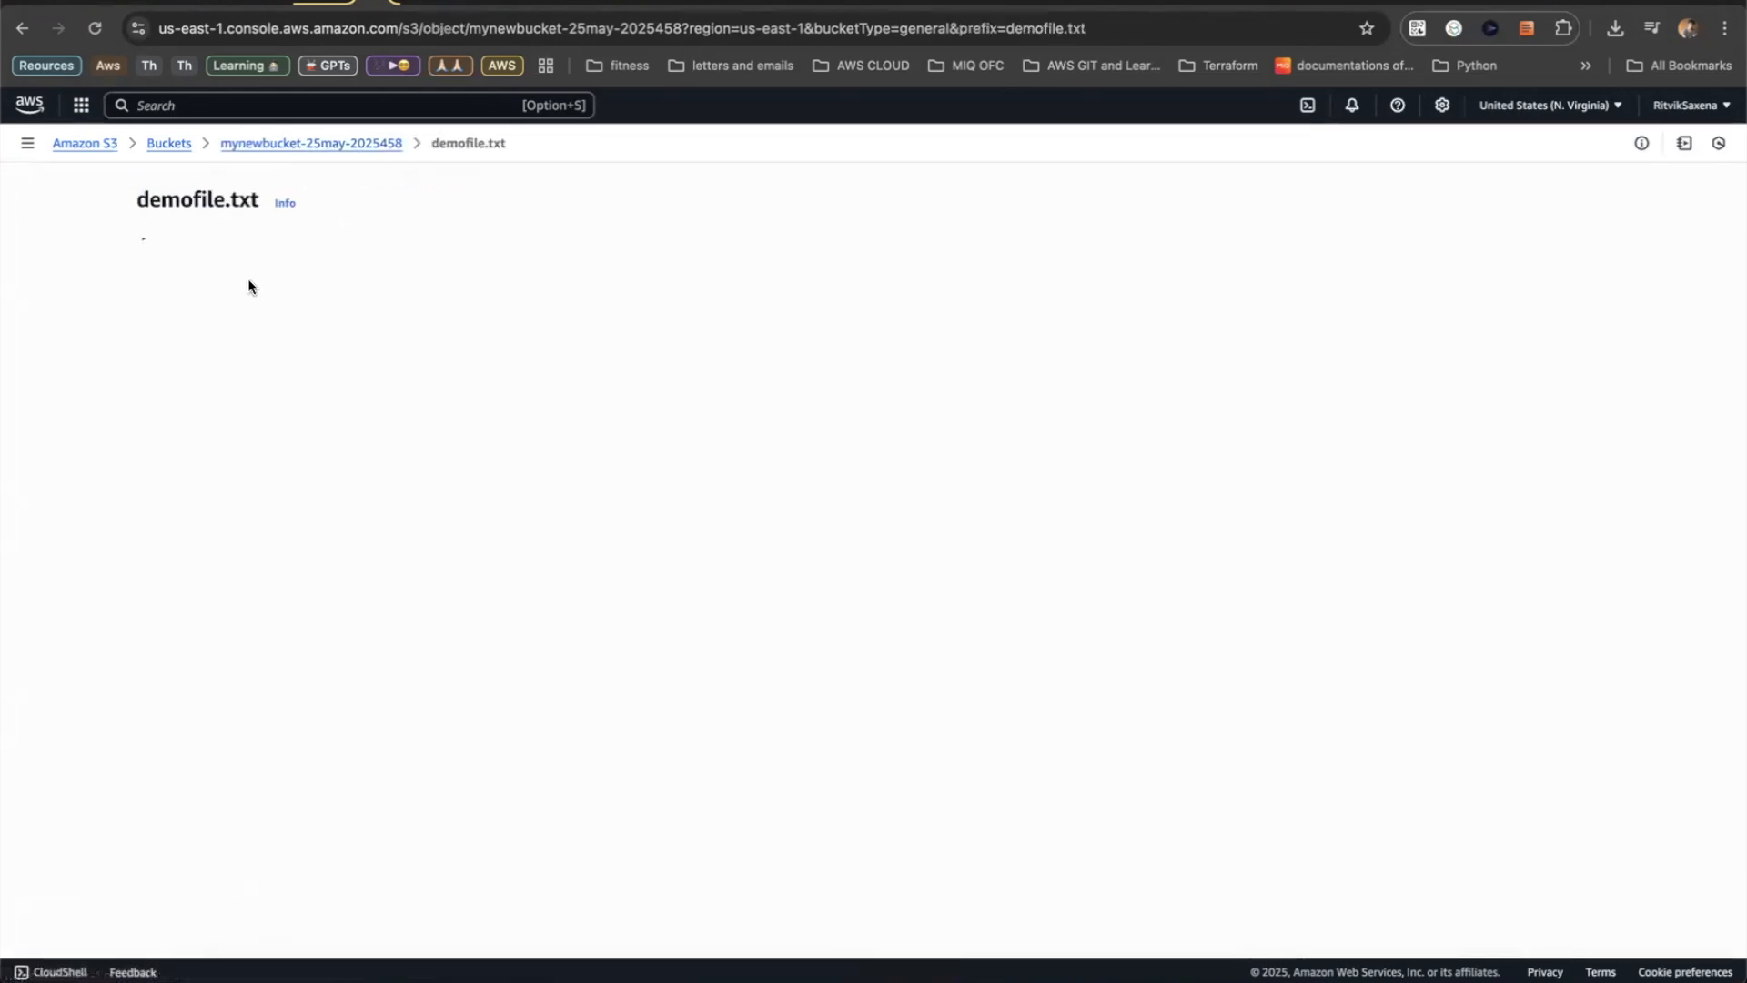
left_click(1402, 195)
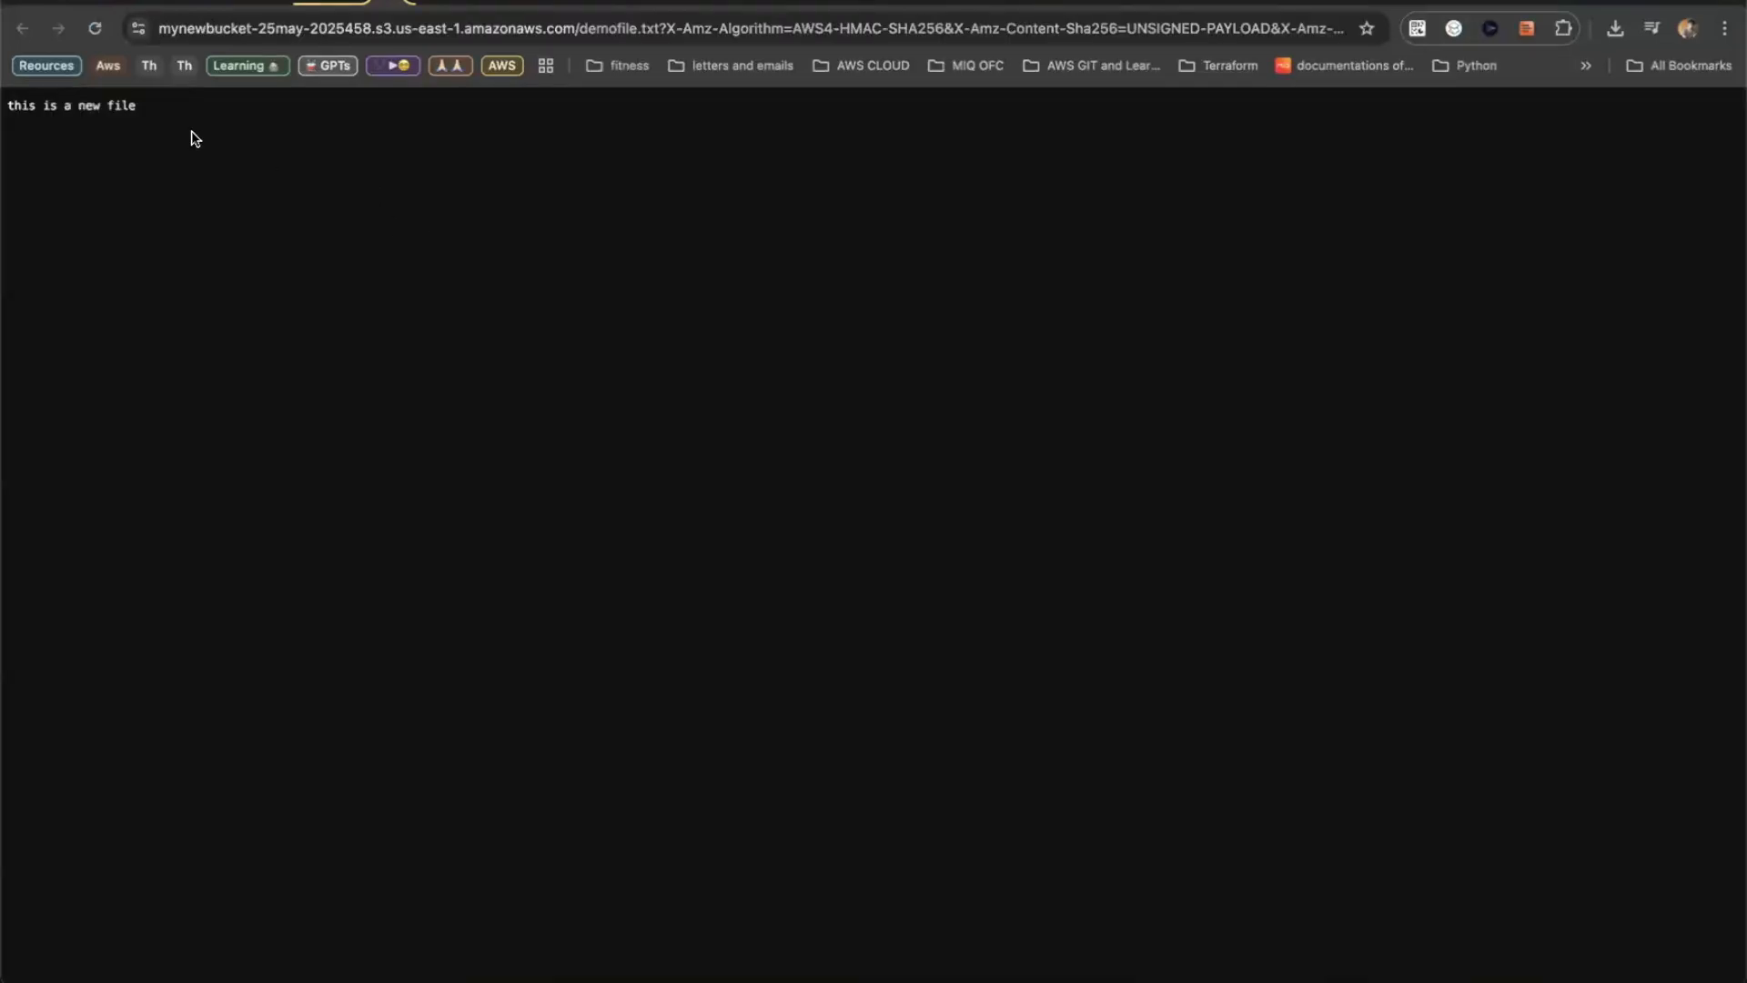
key("super+plus")
key("super+plus")
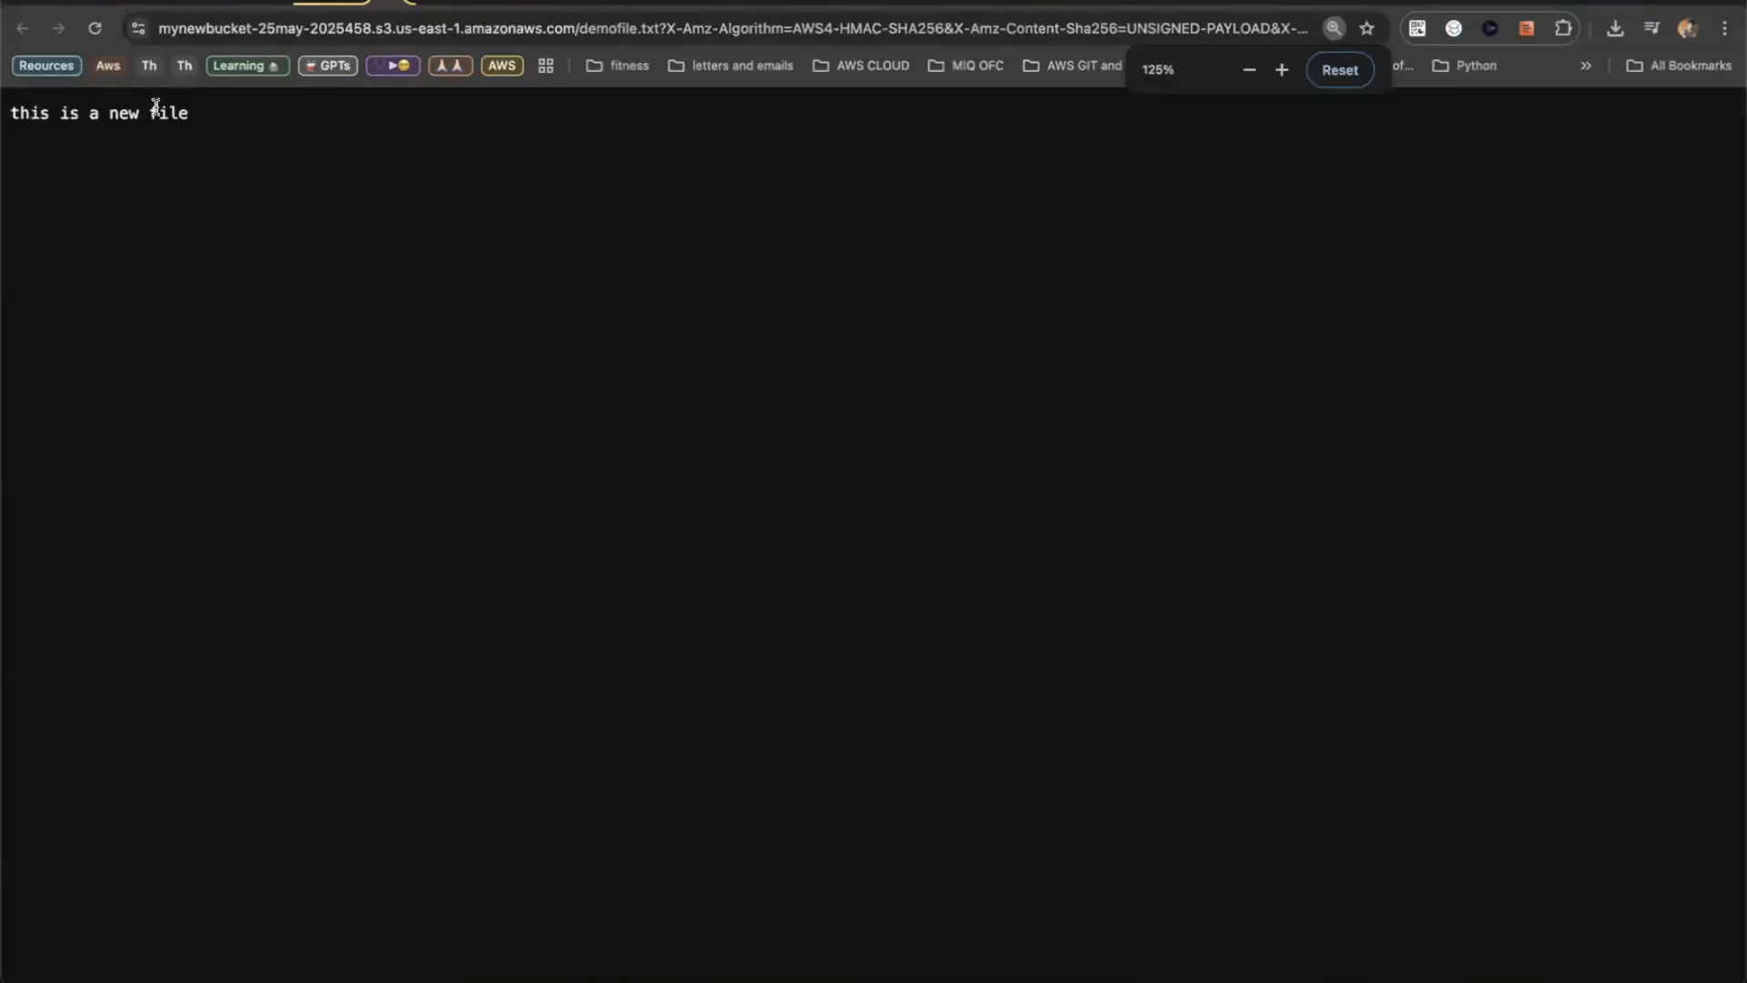
left_click_drag(189, 113, 11, 111)
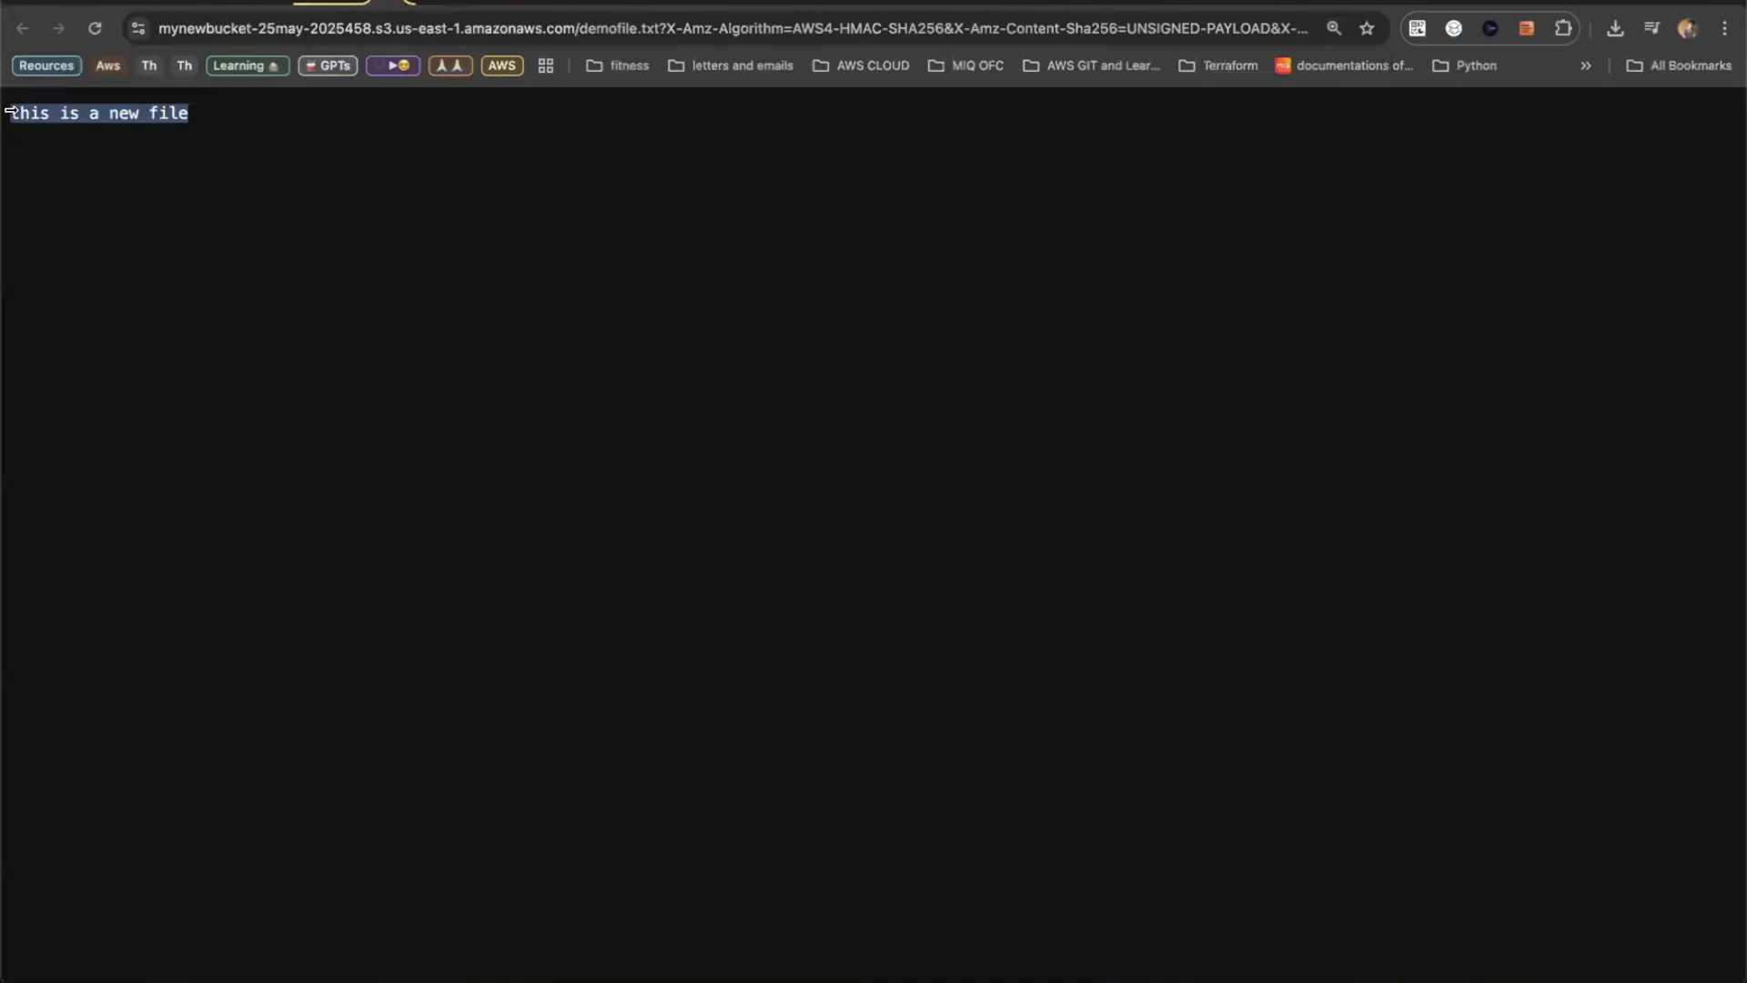
left_click(226, 238)
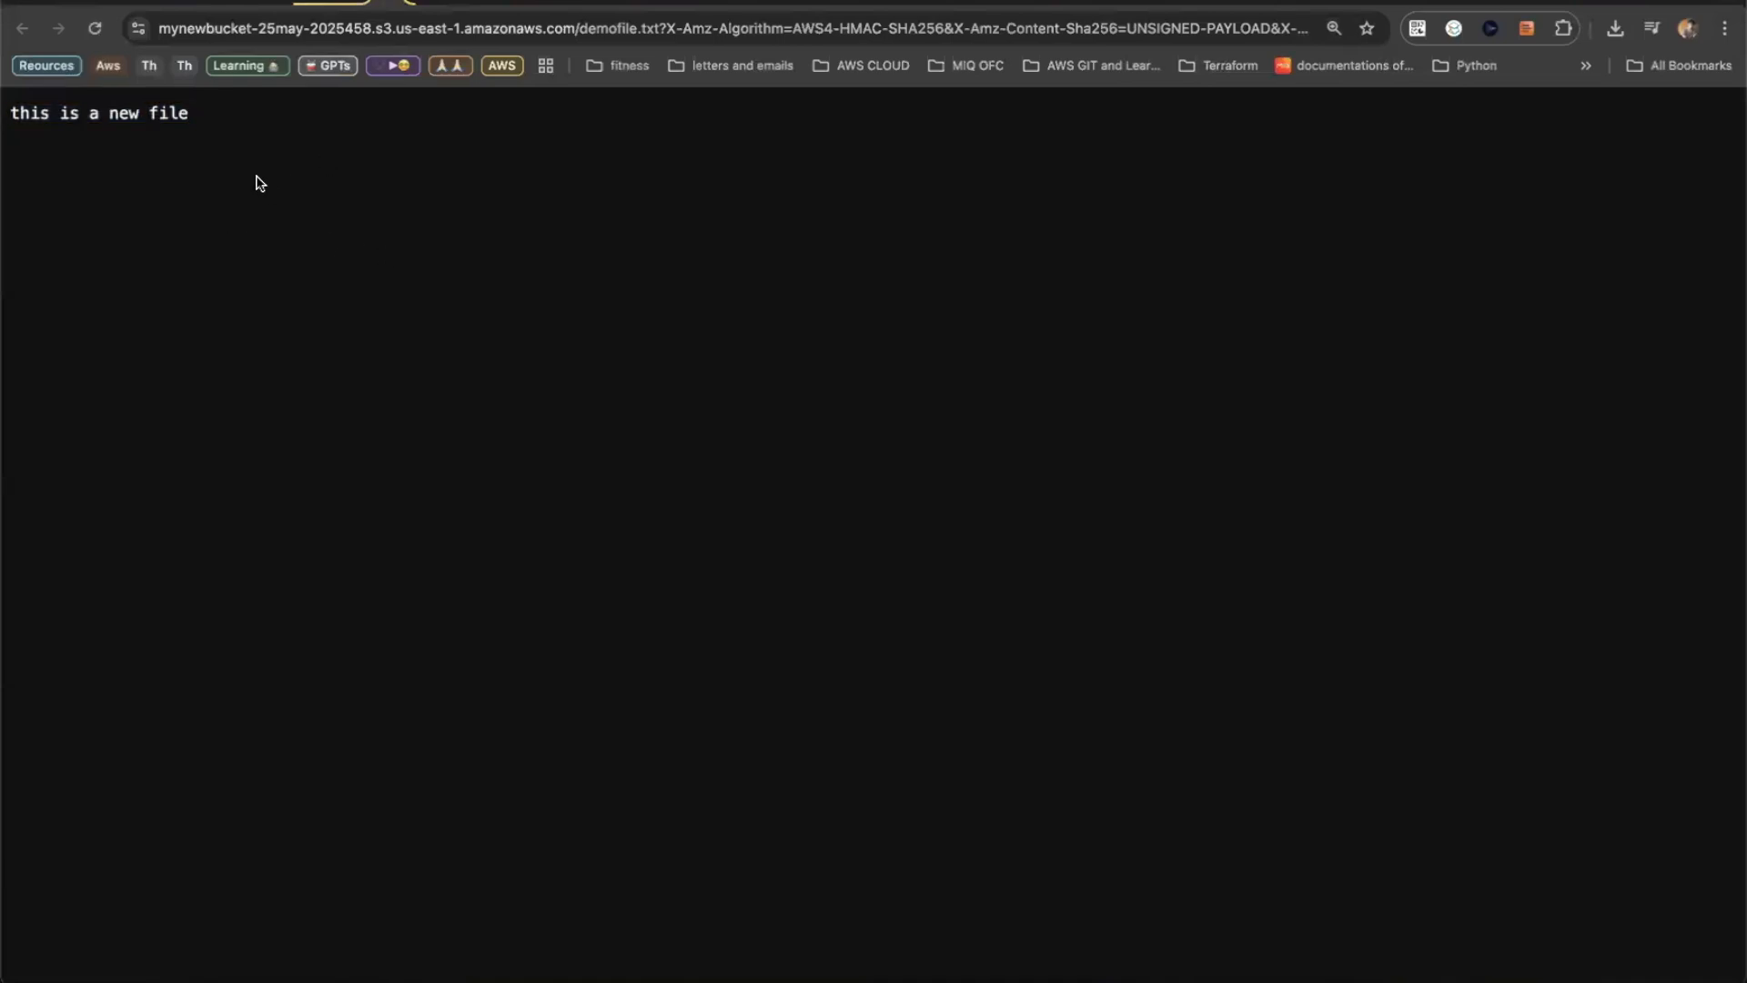
- Reduce the file page's zoom, close the demofile.txt view and return to the bucket's object list
key("super+minus")
key("super+minus")
key("super+minus")
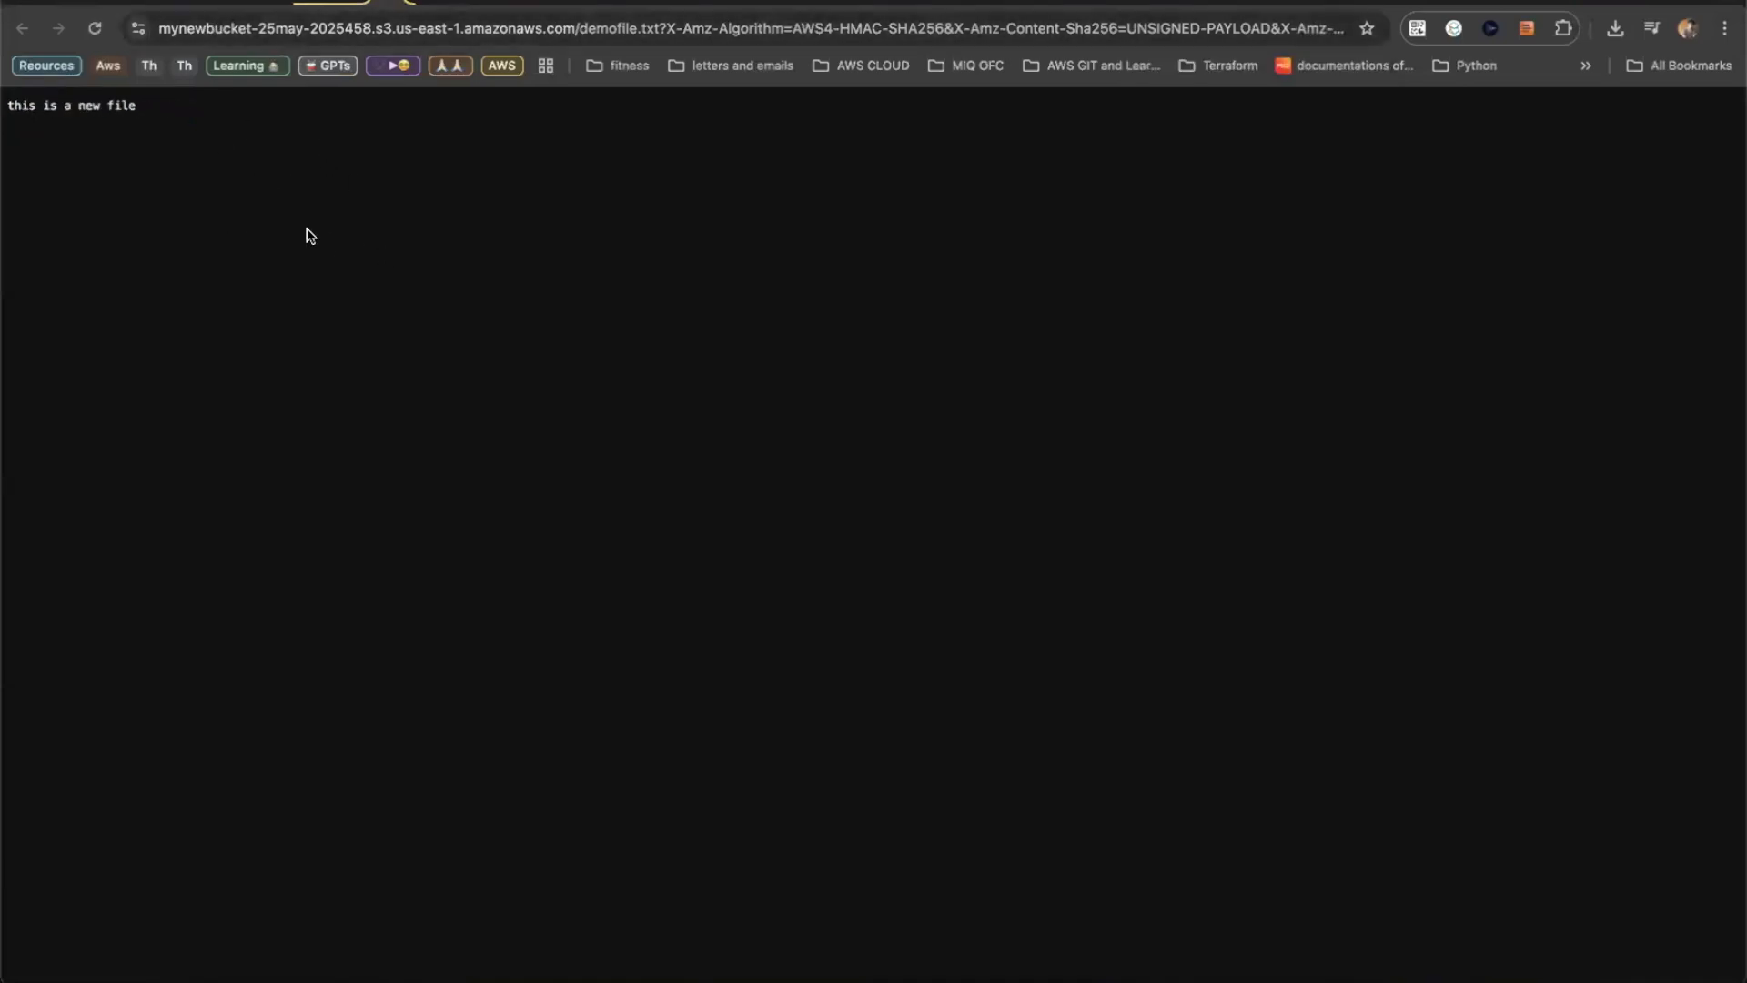
key("super+w")
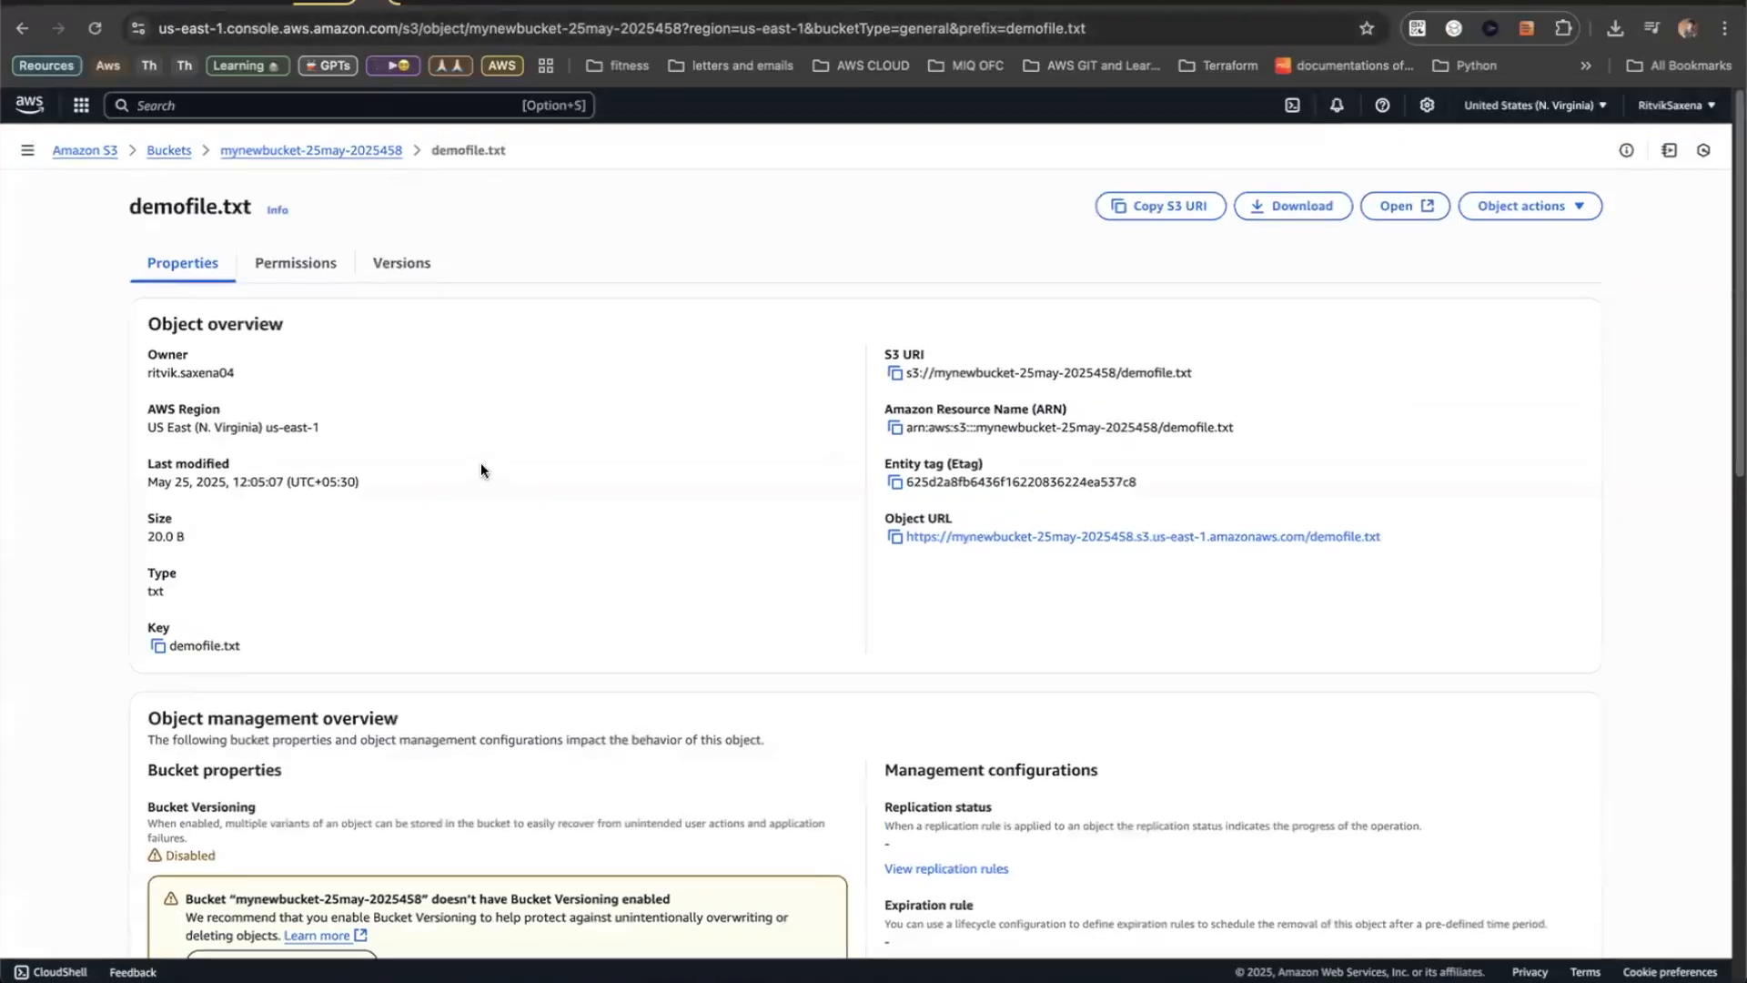
left_click(291, 144)
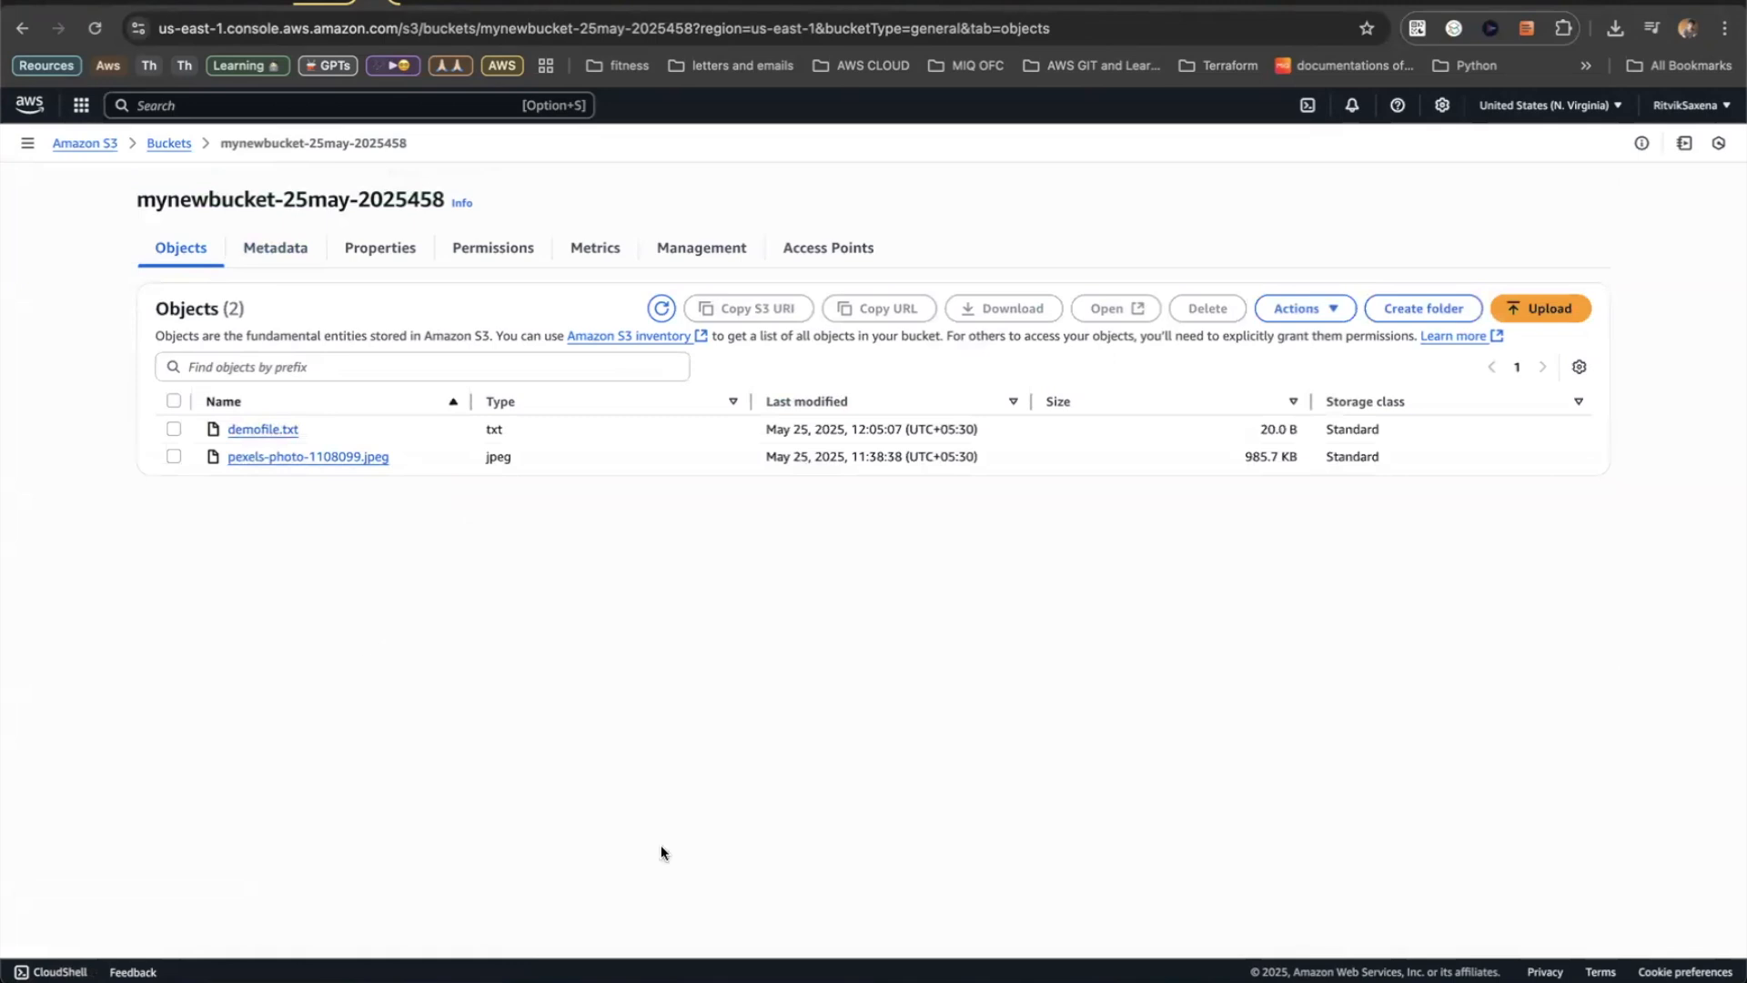
- Open demofile.txt from the Downloads folder in the text editor and duplicate its first line on a new line below
key("super+Tab")
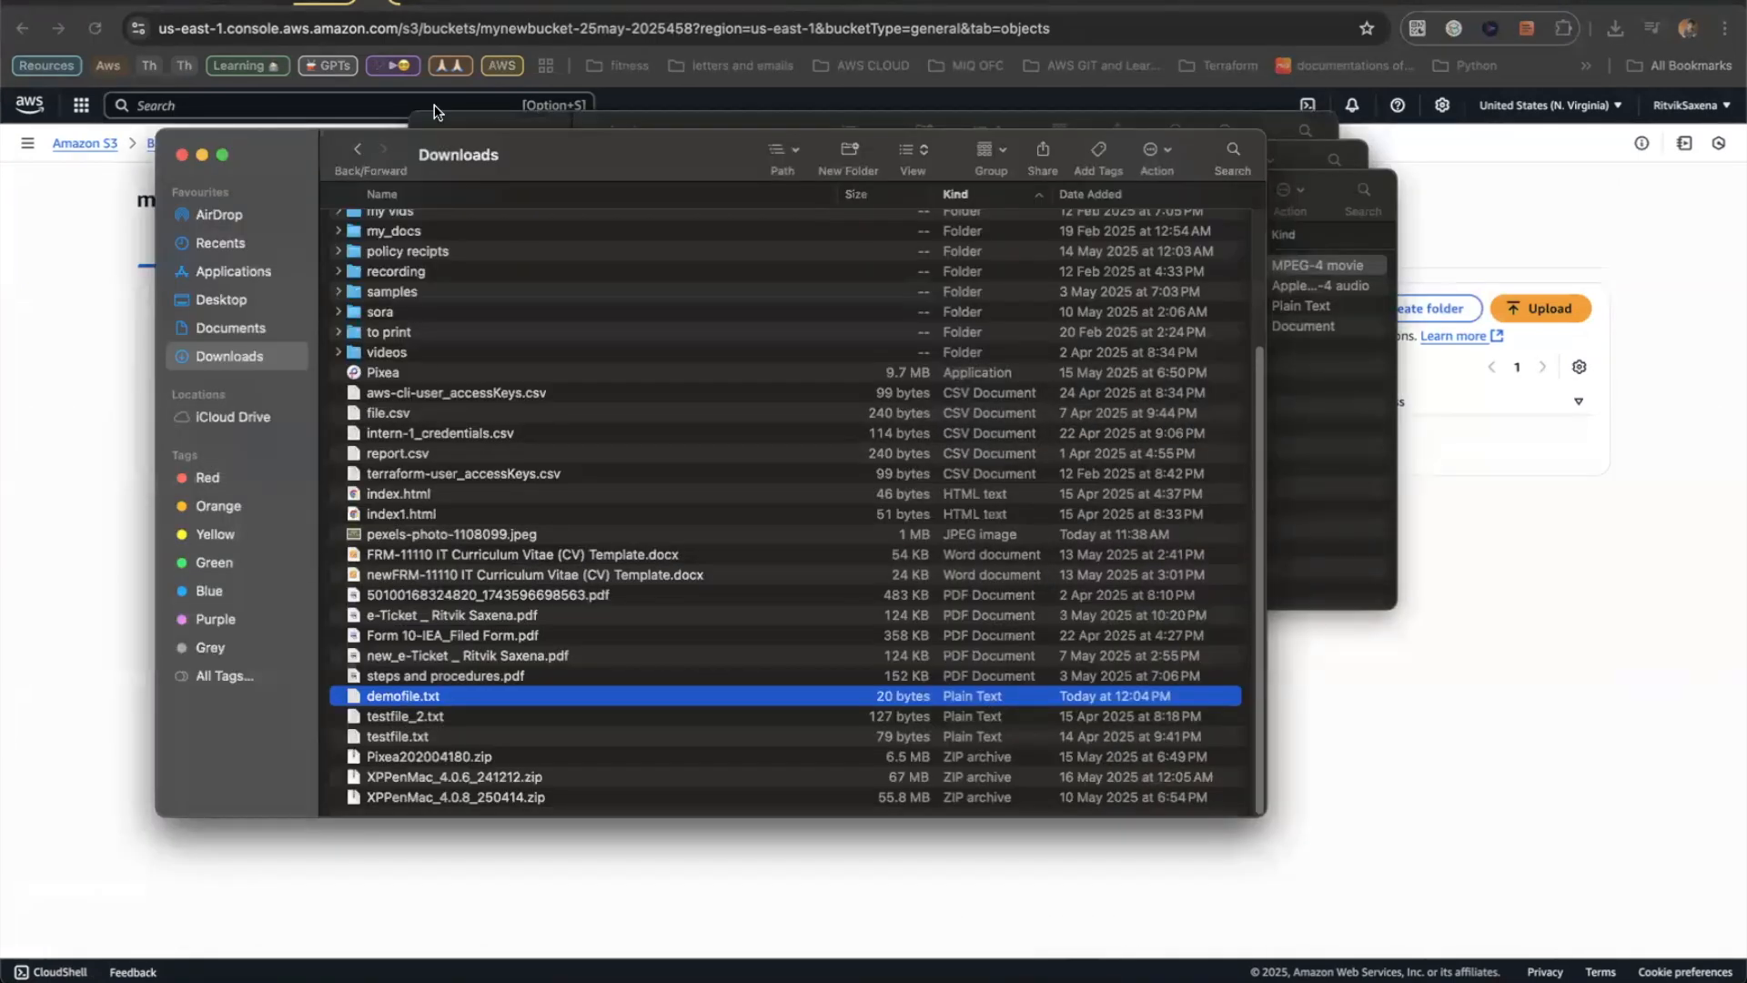
key("super+a")
key("super+c")
key("Right")
key("Return")
key("super+v")
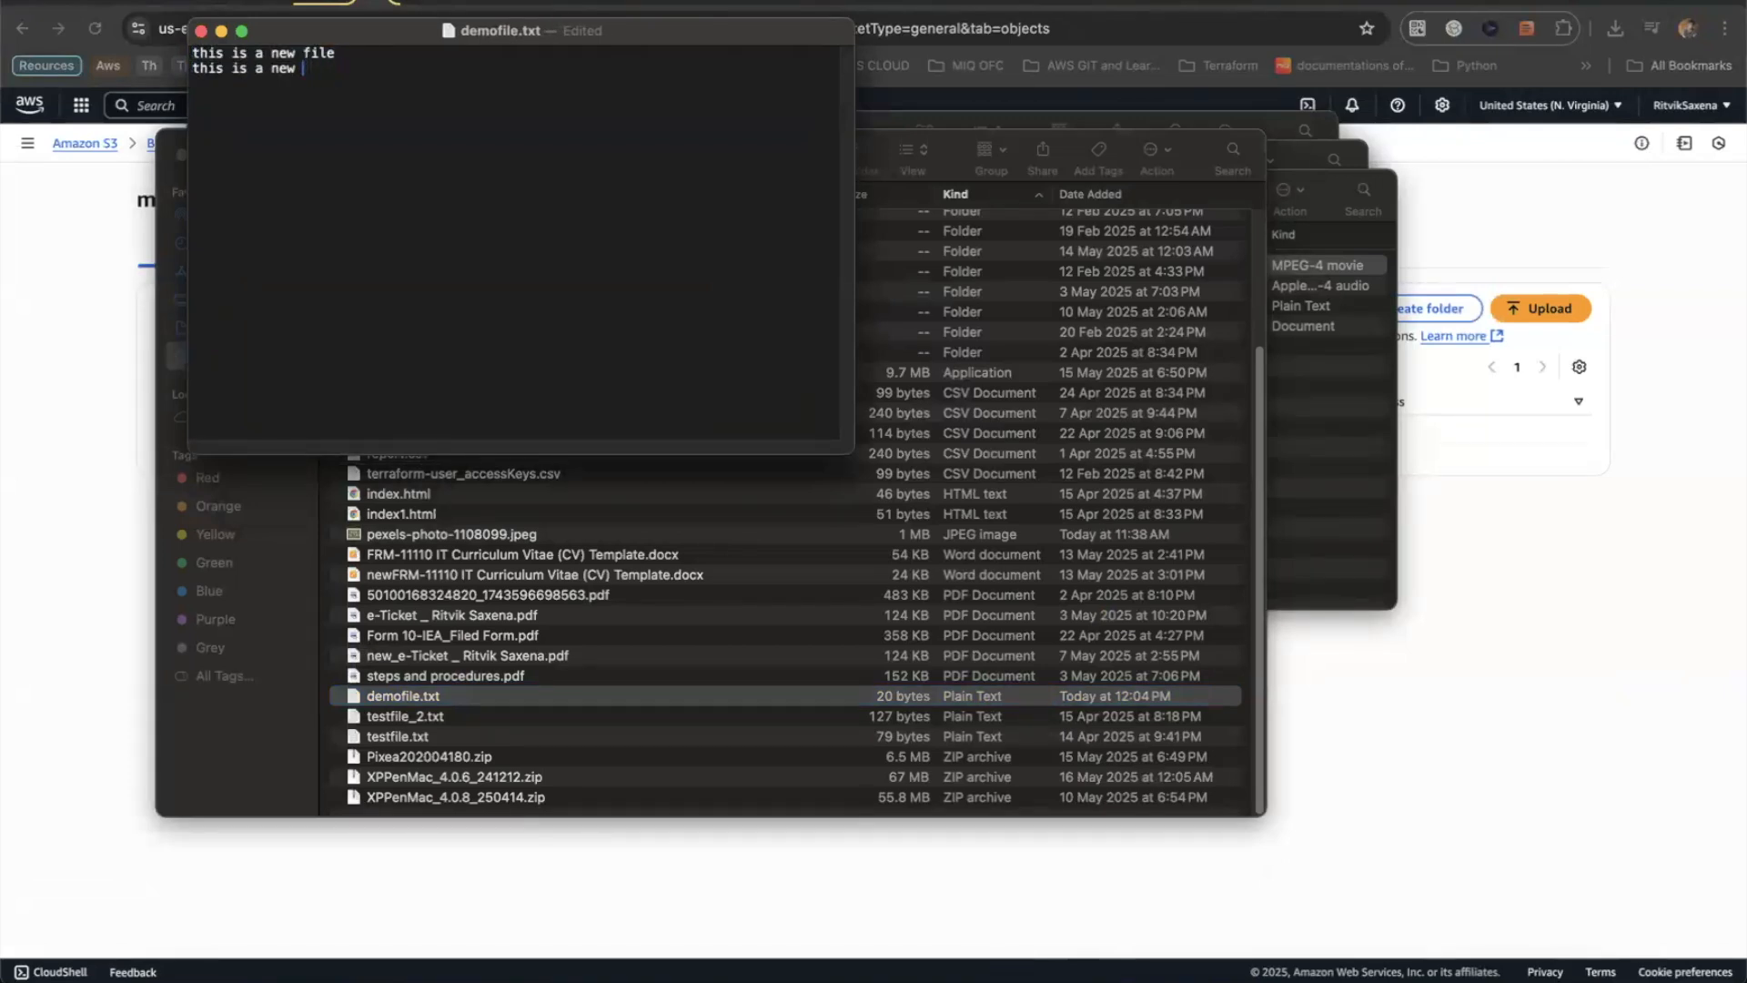
- Reword the second line of demofile.txt as "this is a 2nd line of the code", save the file and close it
key("shift+super+Left")
key("Right")
key("BackSpace")
key("BackSpace")
key("BackSpace")
key("BackSpace")
type("2d")
key("BackSpace")
type("nd li")
key("Return")
key("super+s")
left_click(201, 31)
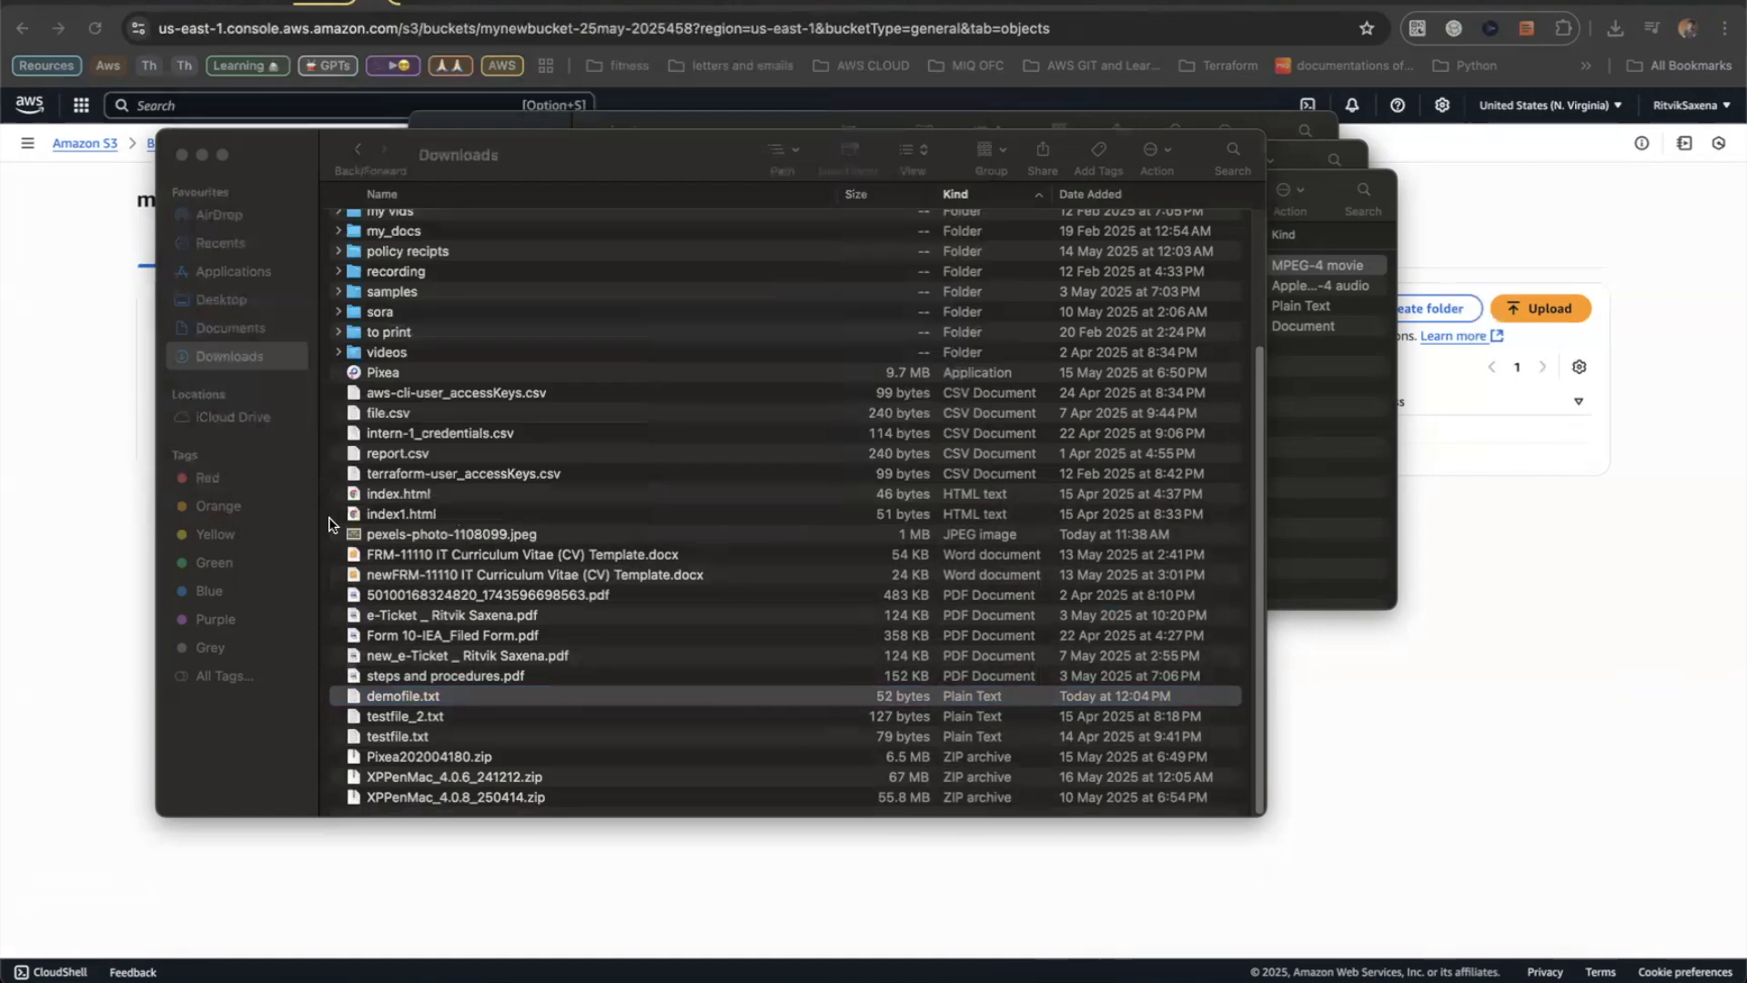
- Upload the two-line demofile.txt from the Finder's Downloads folder to the S3 bucket in Chrome, and close the upload status page
left_click(108, 546)
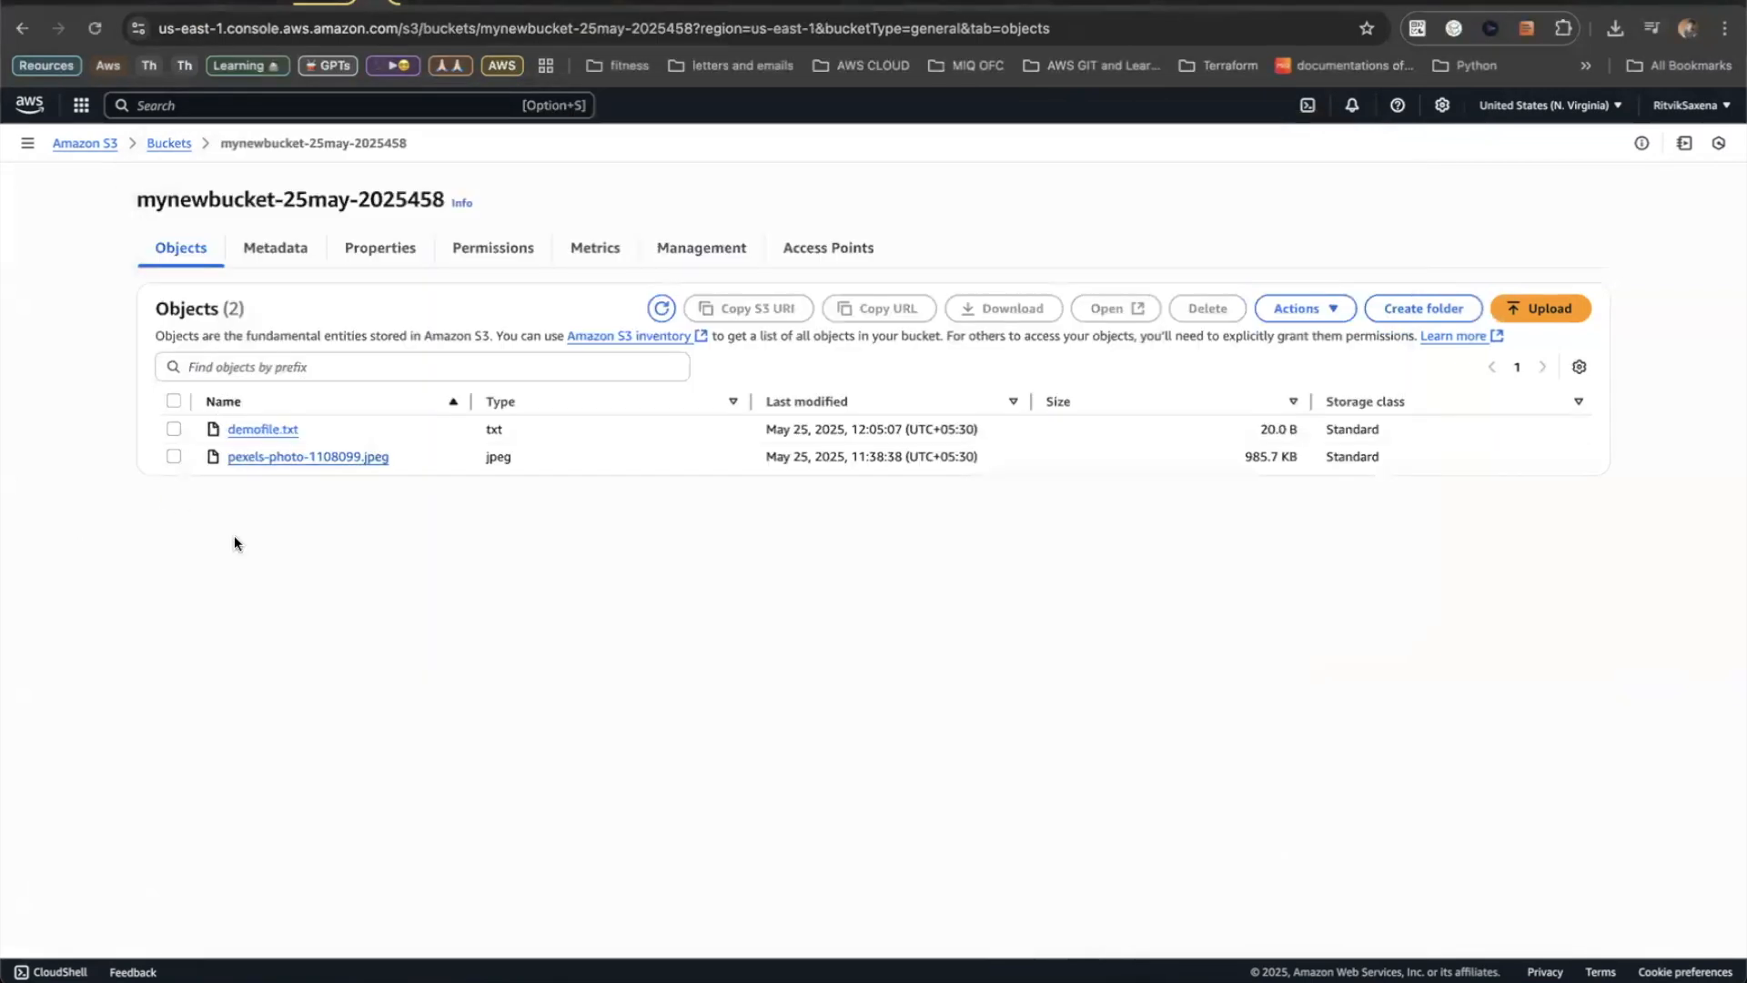
key("super+Tab")
left_click_drag(78, 580, 73, 582)
left_click(1565, 819)
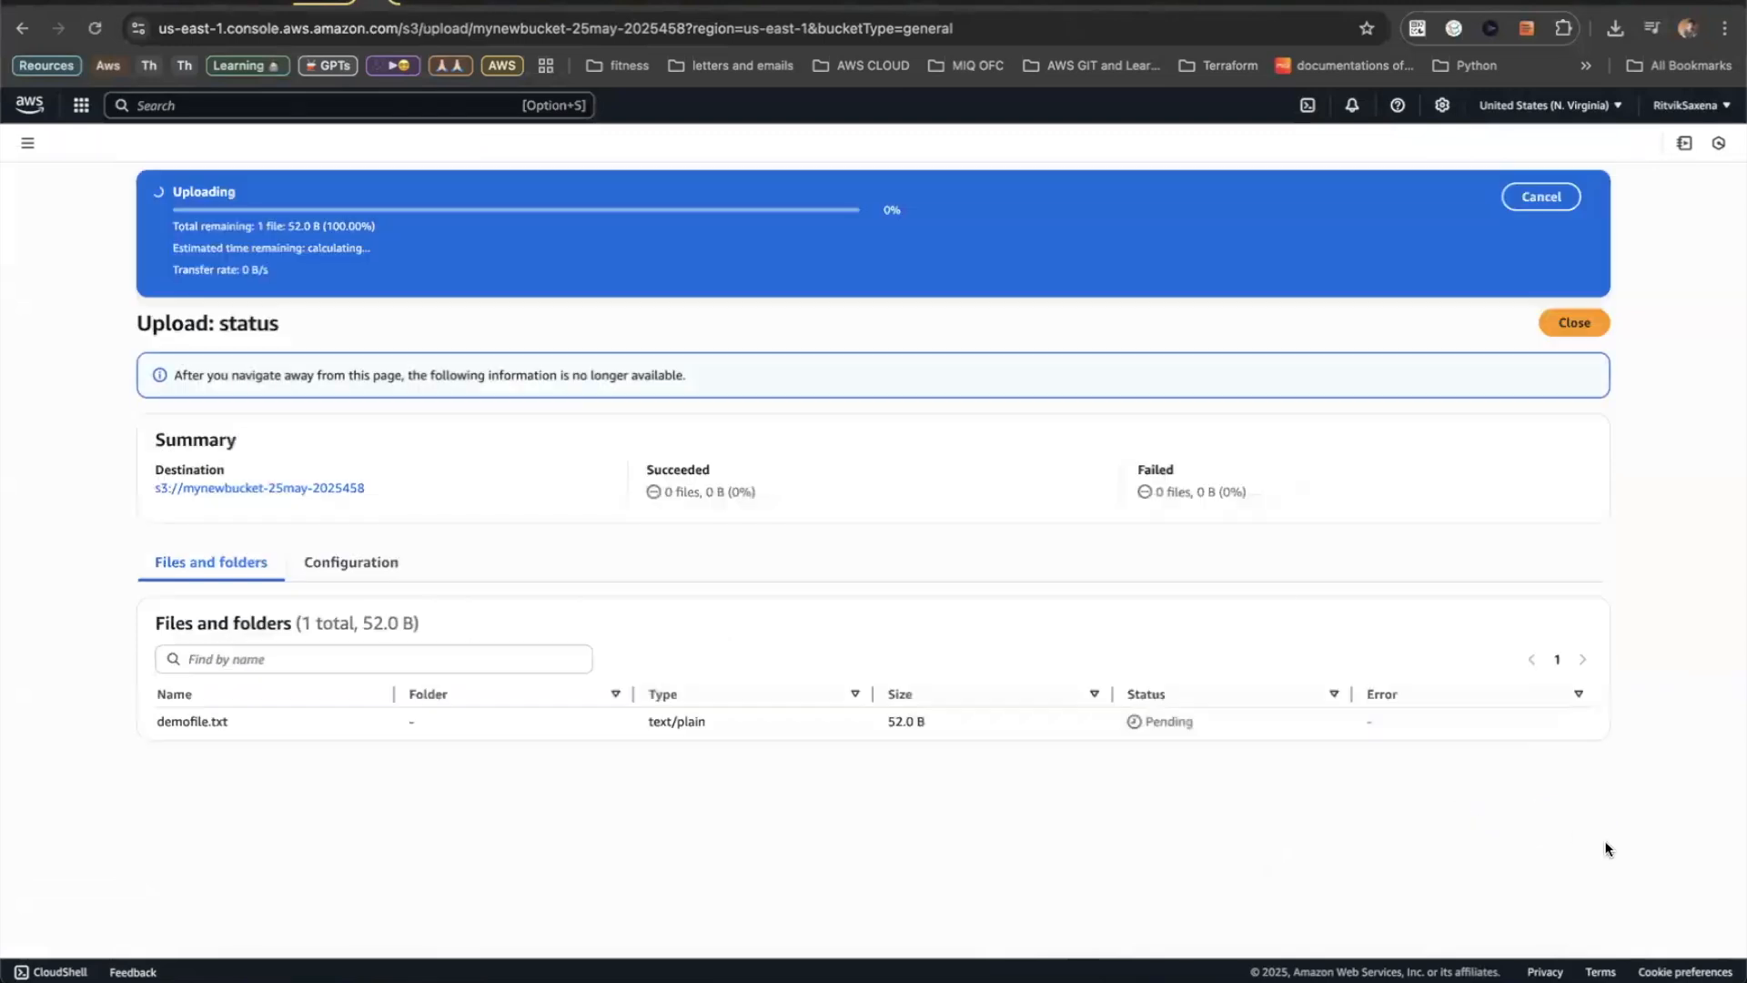
left_click(1574, 258)
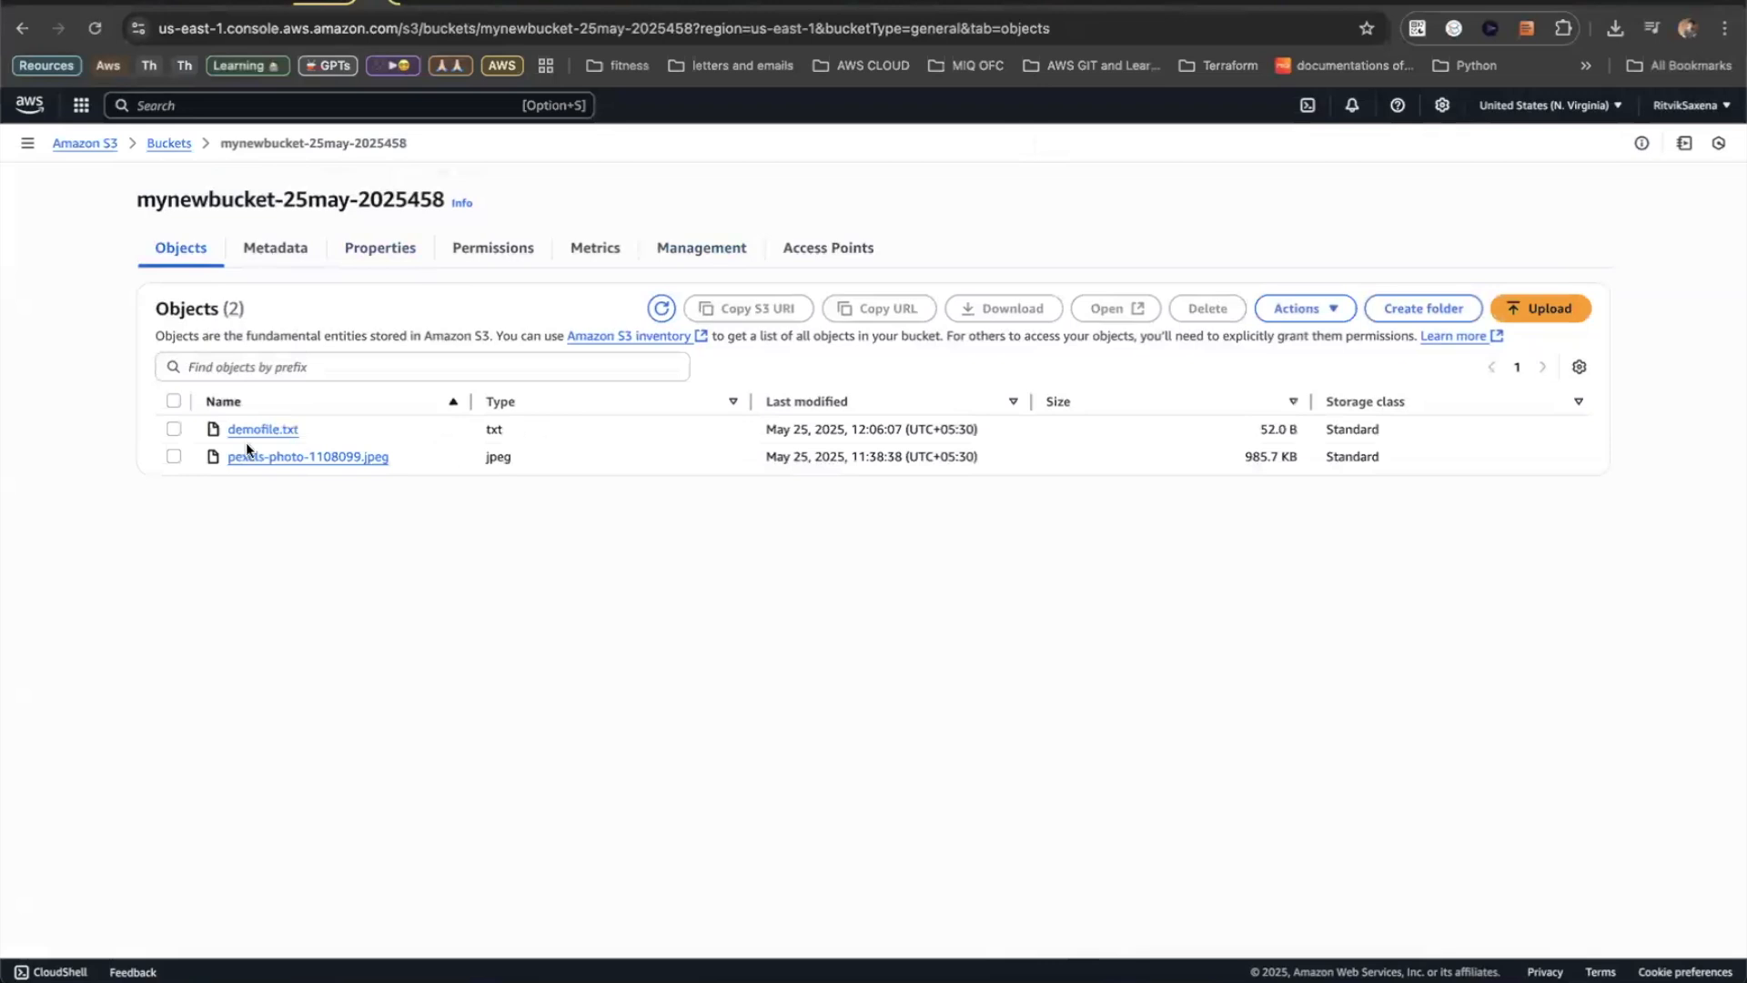
- Open the re-uploaded demofile.txt object in the browser, examine its first and second lines, and return to the bucket's object list
left_click(245, 430)
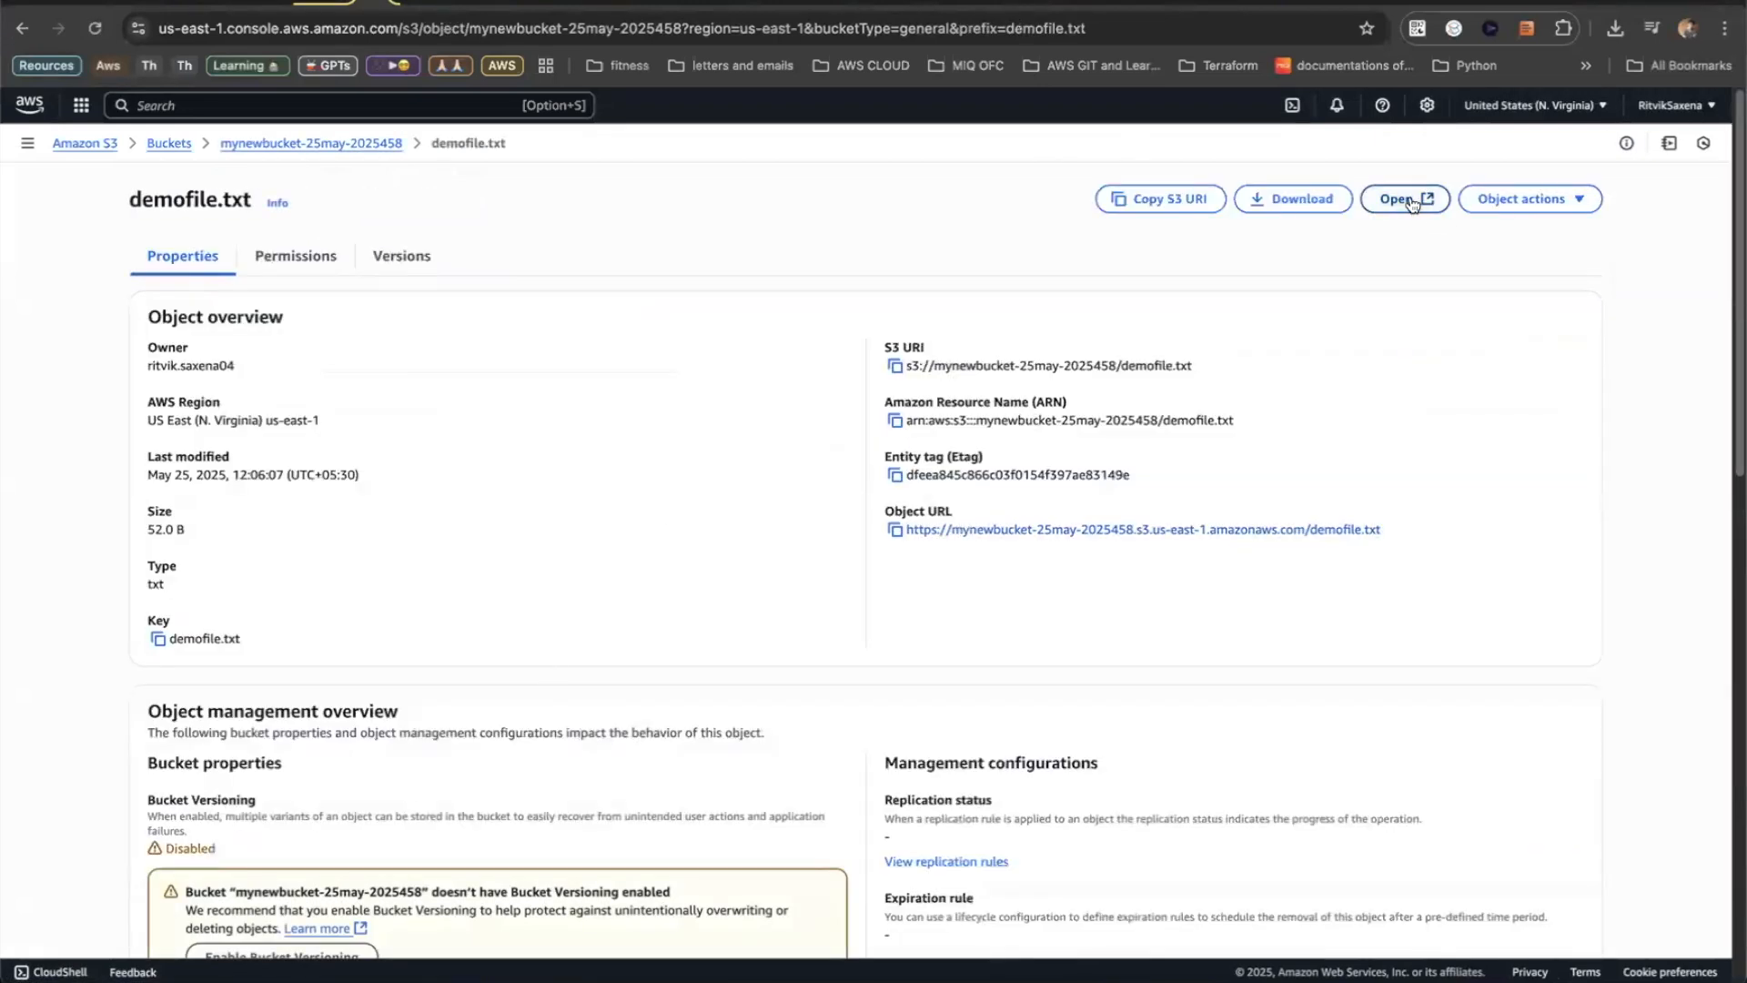
left_click(1410, 200)
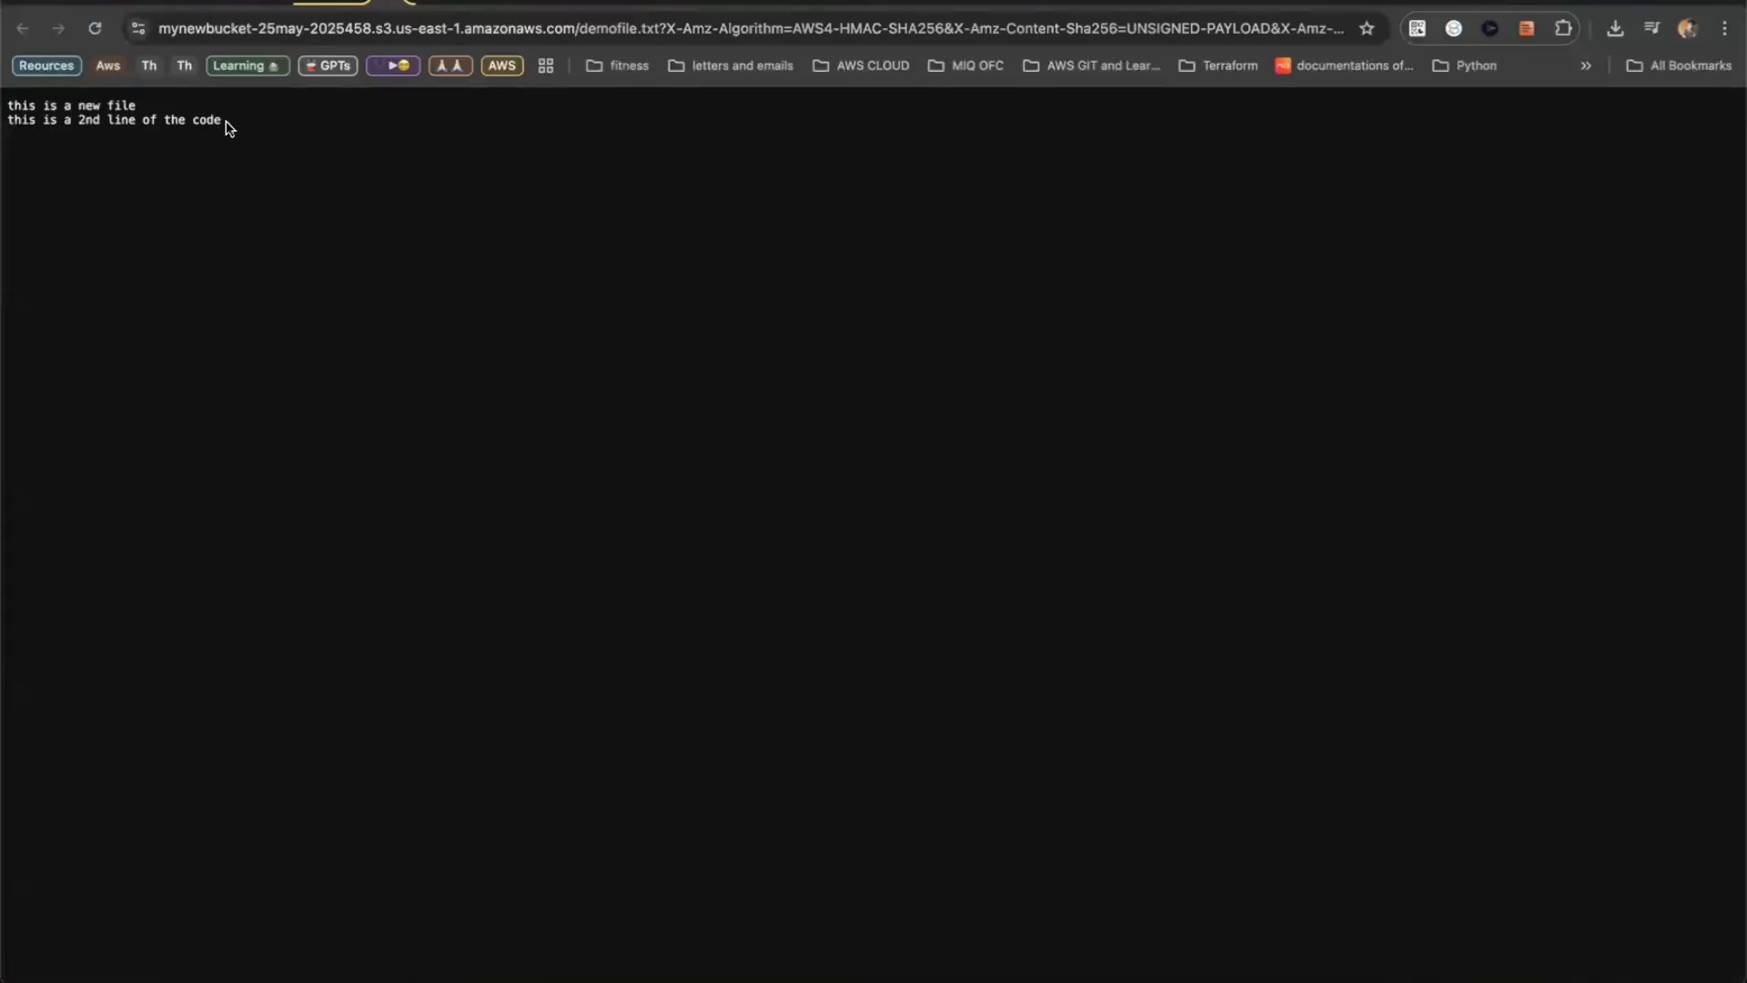
left_click_drag(226, 122, 4, 86)
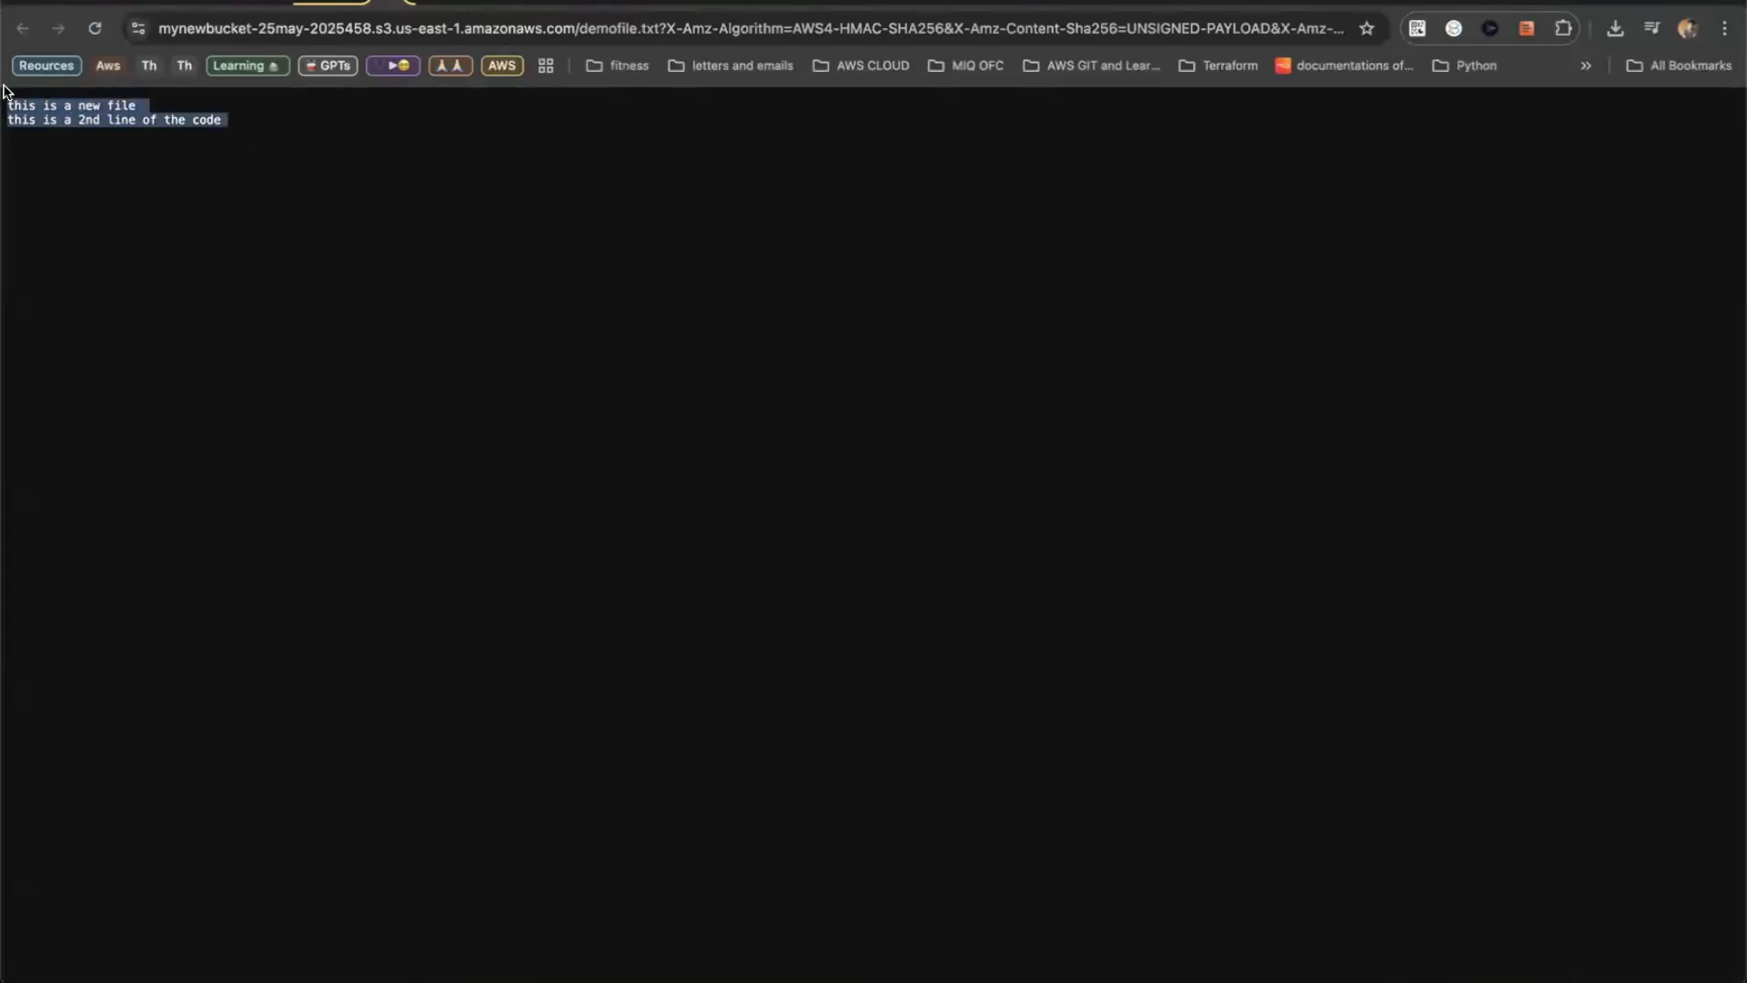
left_click(101, 144)
triple_click(58, 102)
triple_click(98, 119)
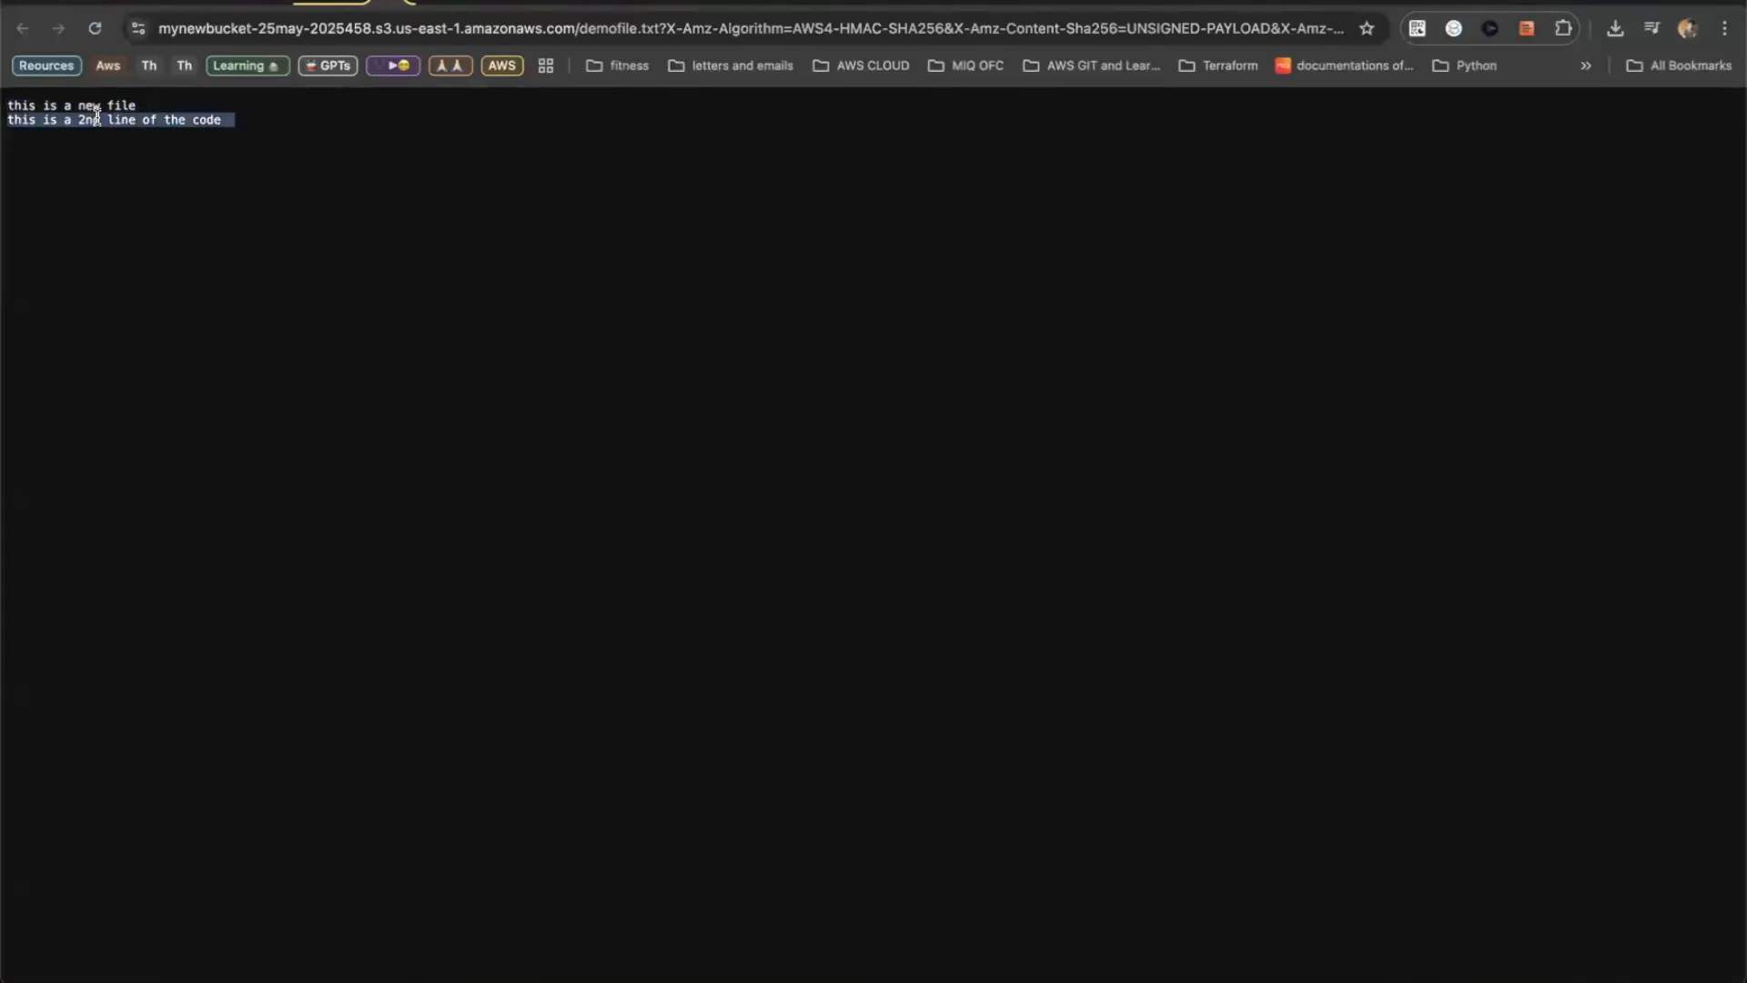
left_click(228, 134)
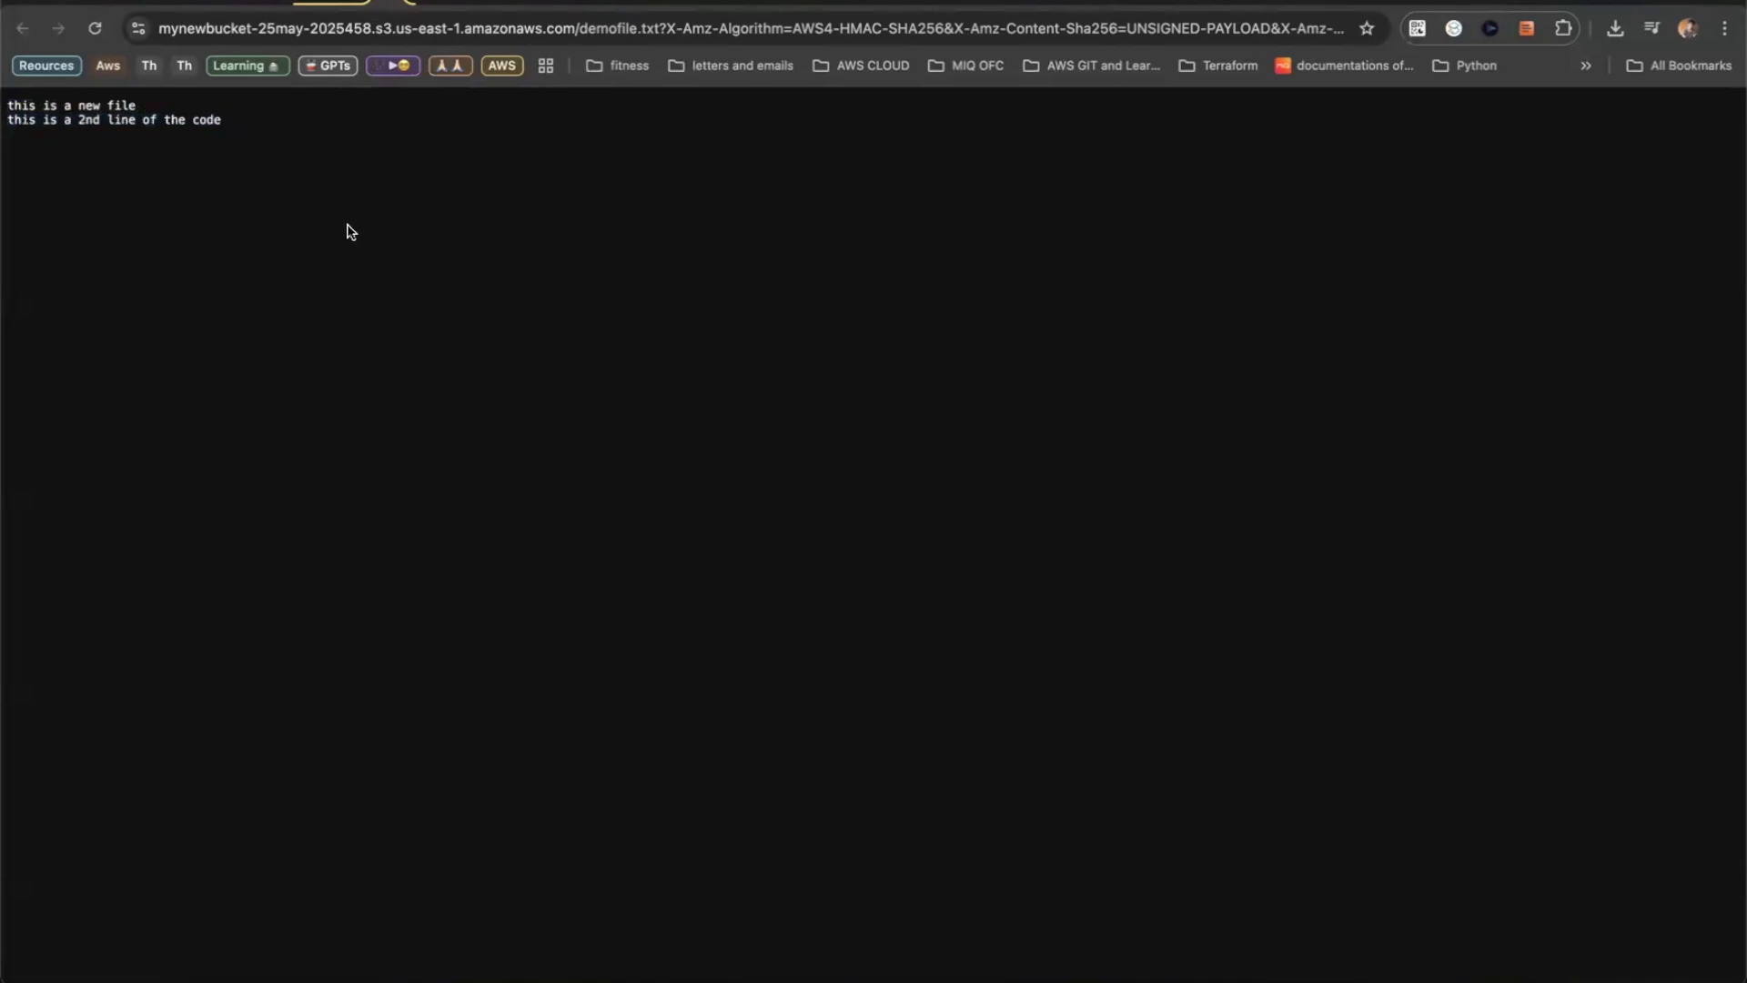
left_click(389, 13)
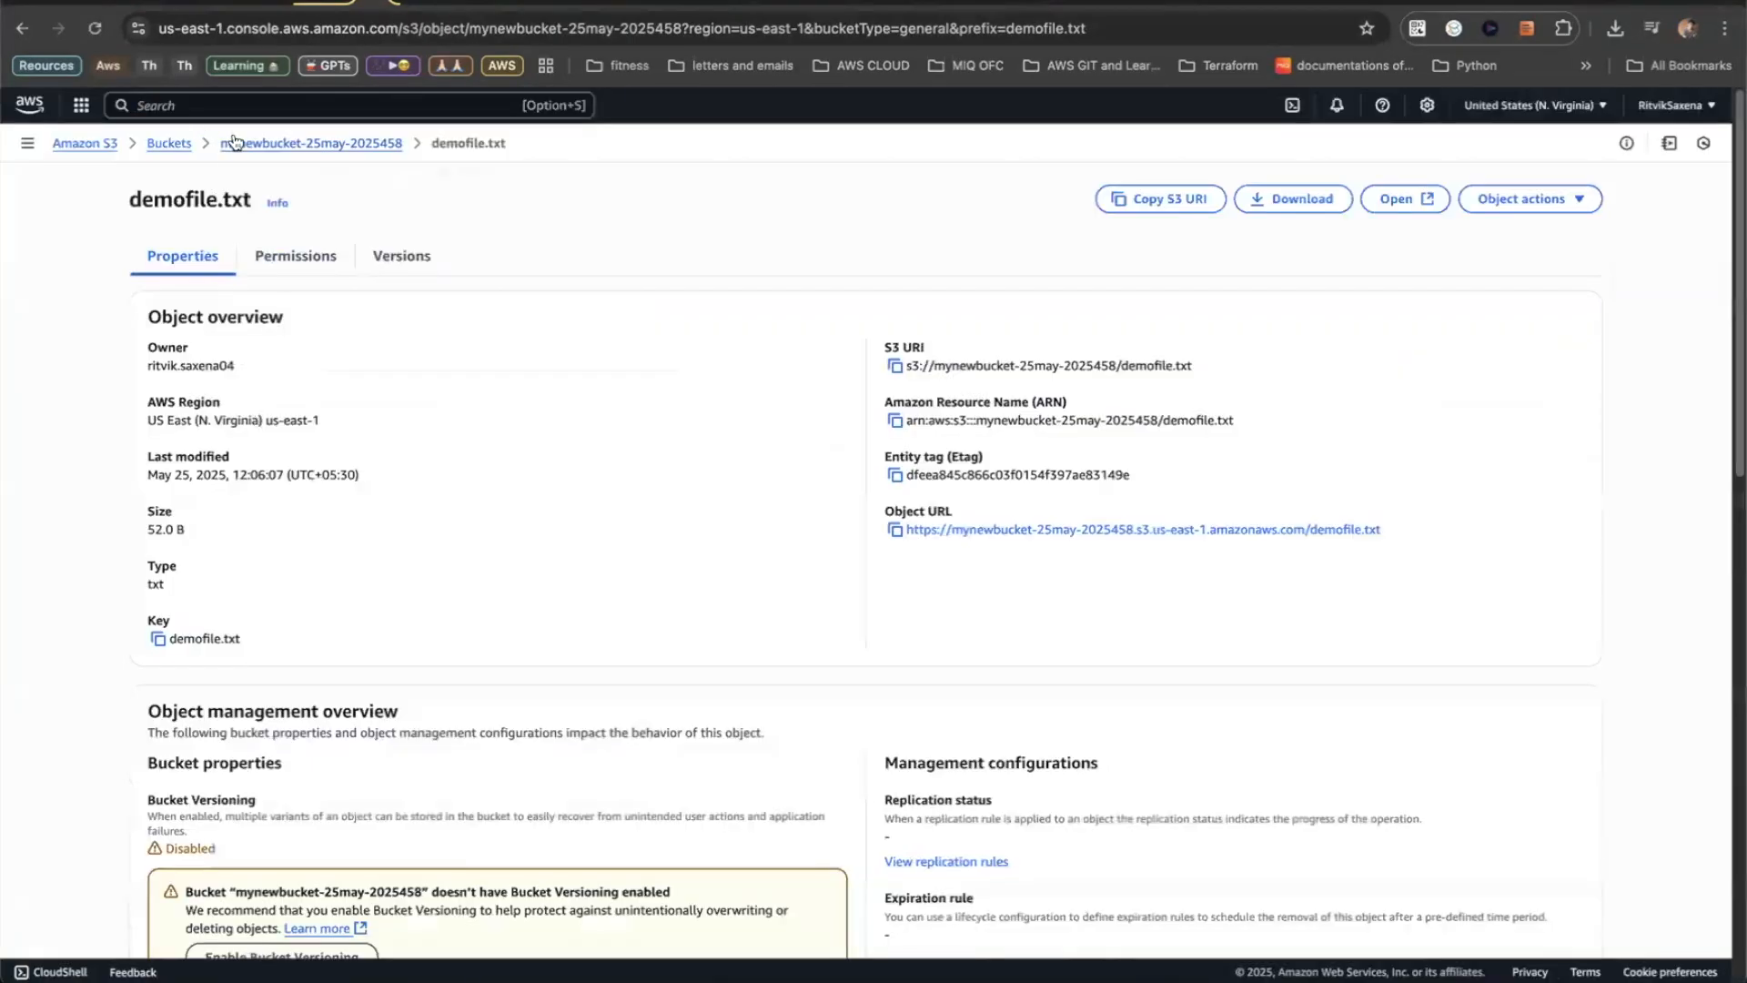
left_click(273, 144)
- Reopen demofile.txt from the Finder's Downloads folder and duplicate its second line below
key("super+Tab")
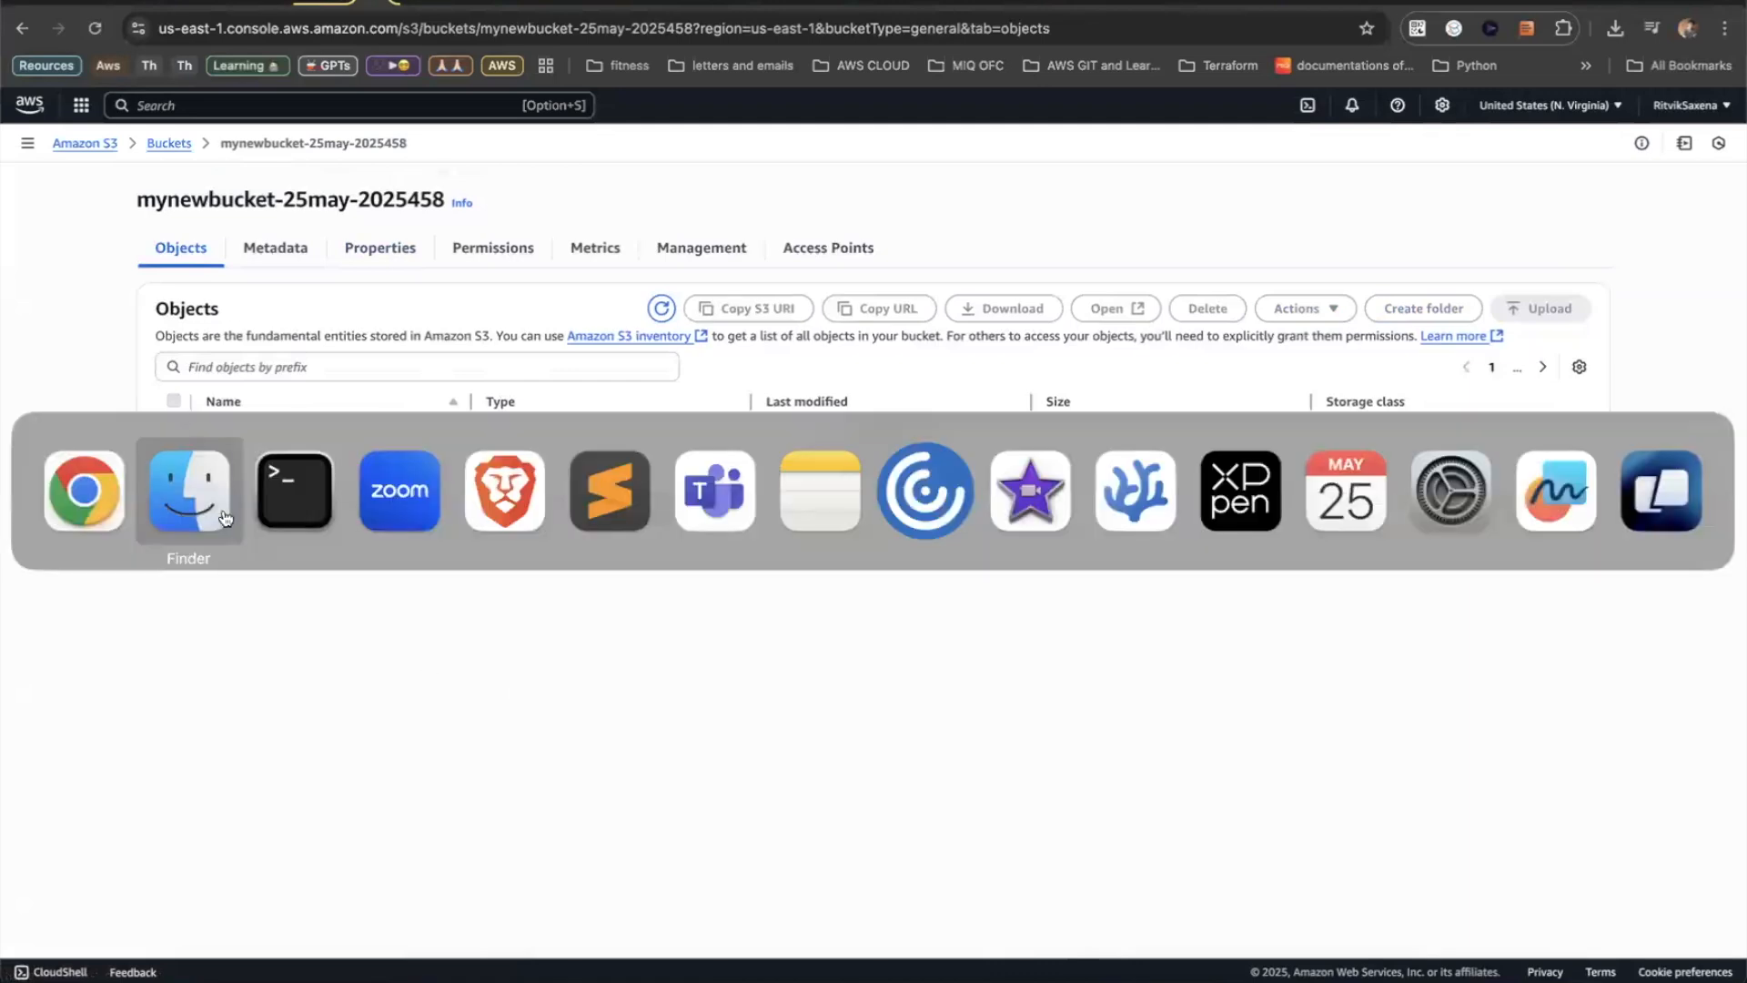
double_click(401, 696)
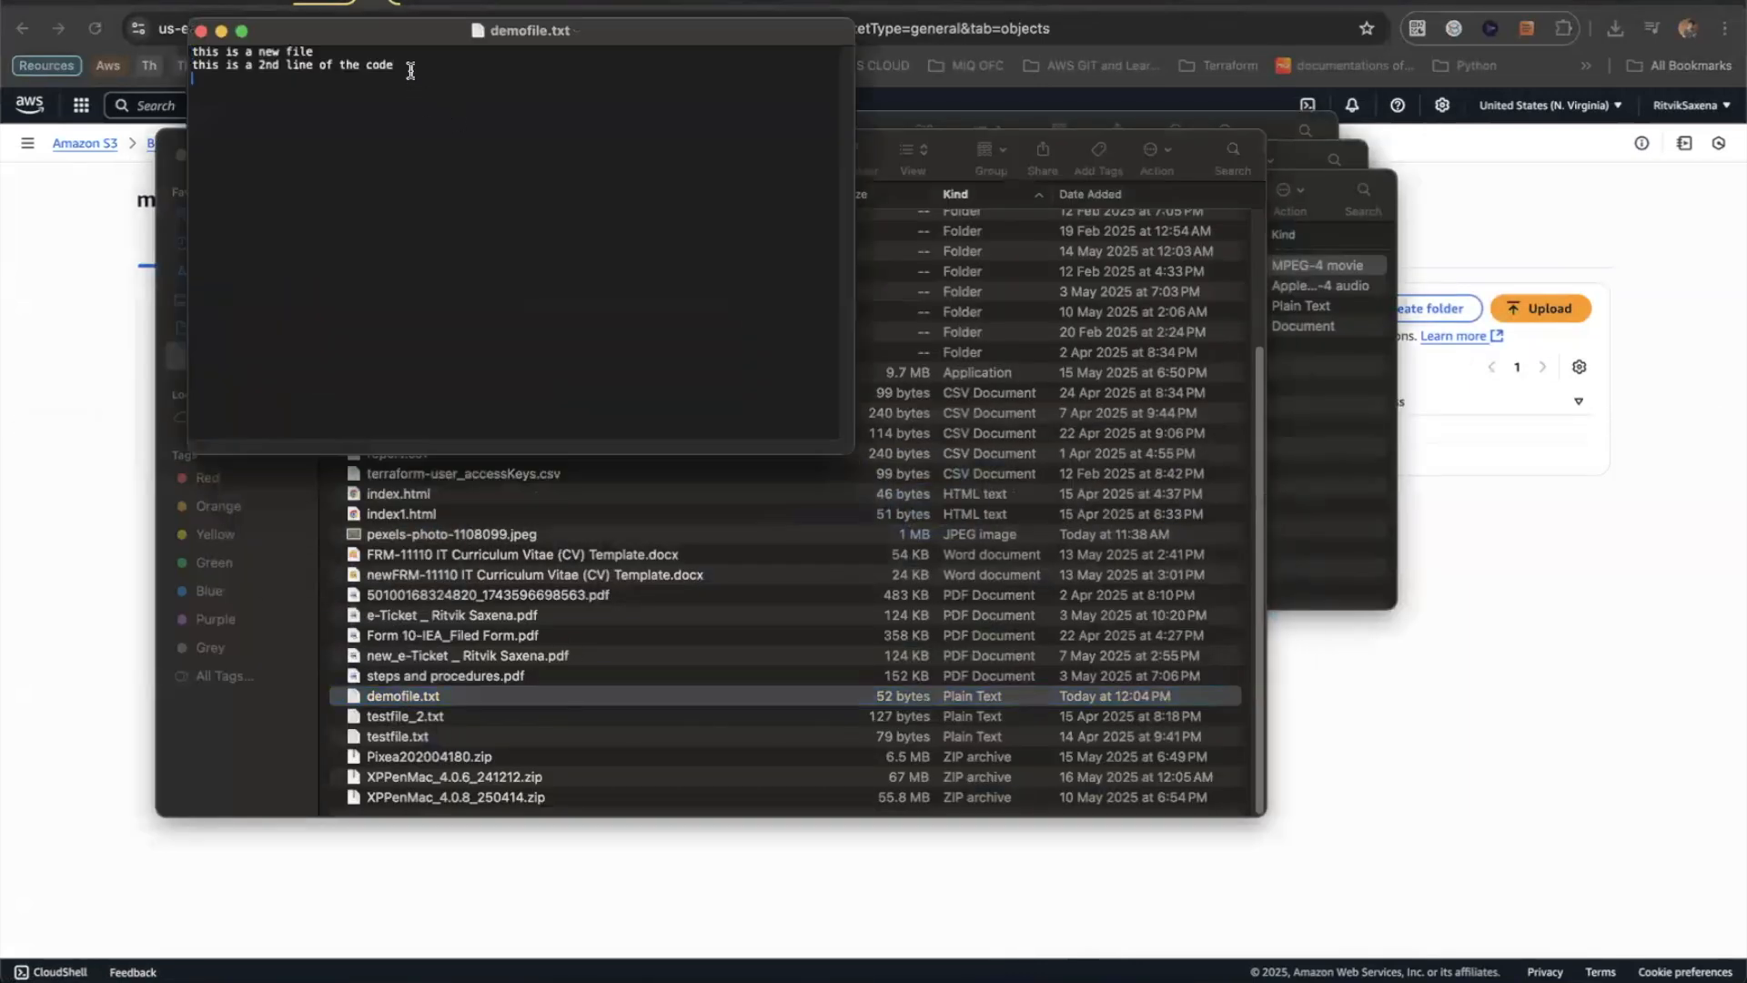
key("shift+Up")
key("super+c")
key("Right")
key("Return")
key("super+v")
- Change the duplicated line in demofile.txt to "this is a 3rd line of the code", save the file and close it
left_click(280, 78)
key("BackSpace")
key("BackSpace")
key("BackSpace")
type("3rd")
left_click(396, 133)
key("super+s")
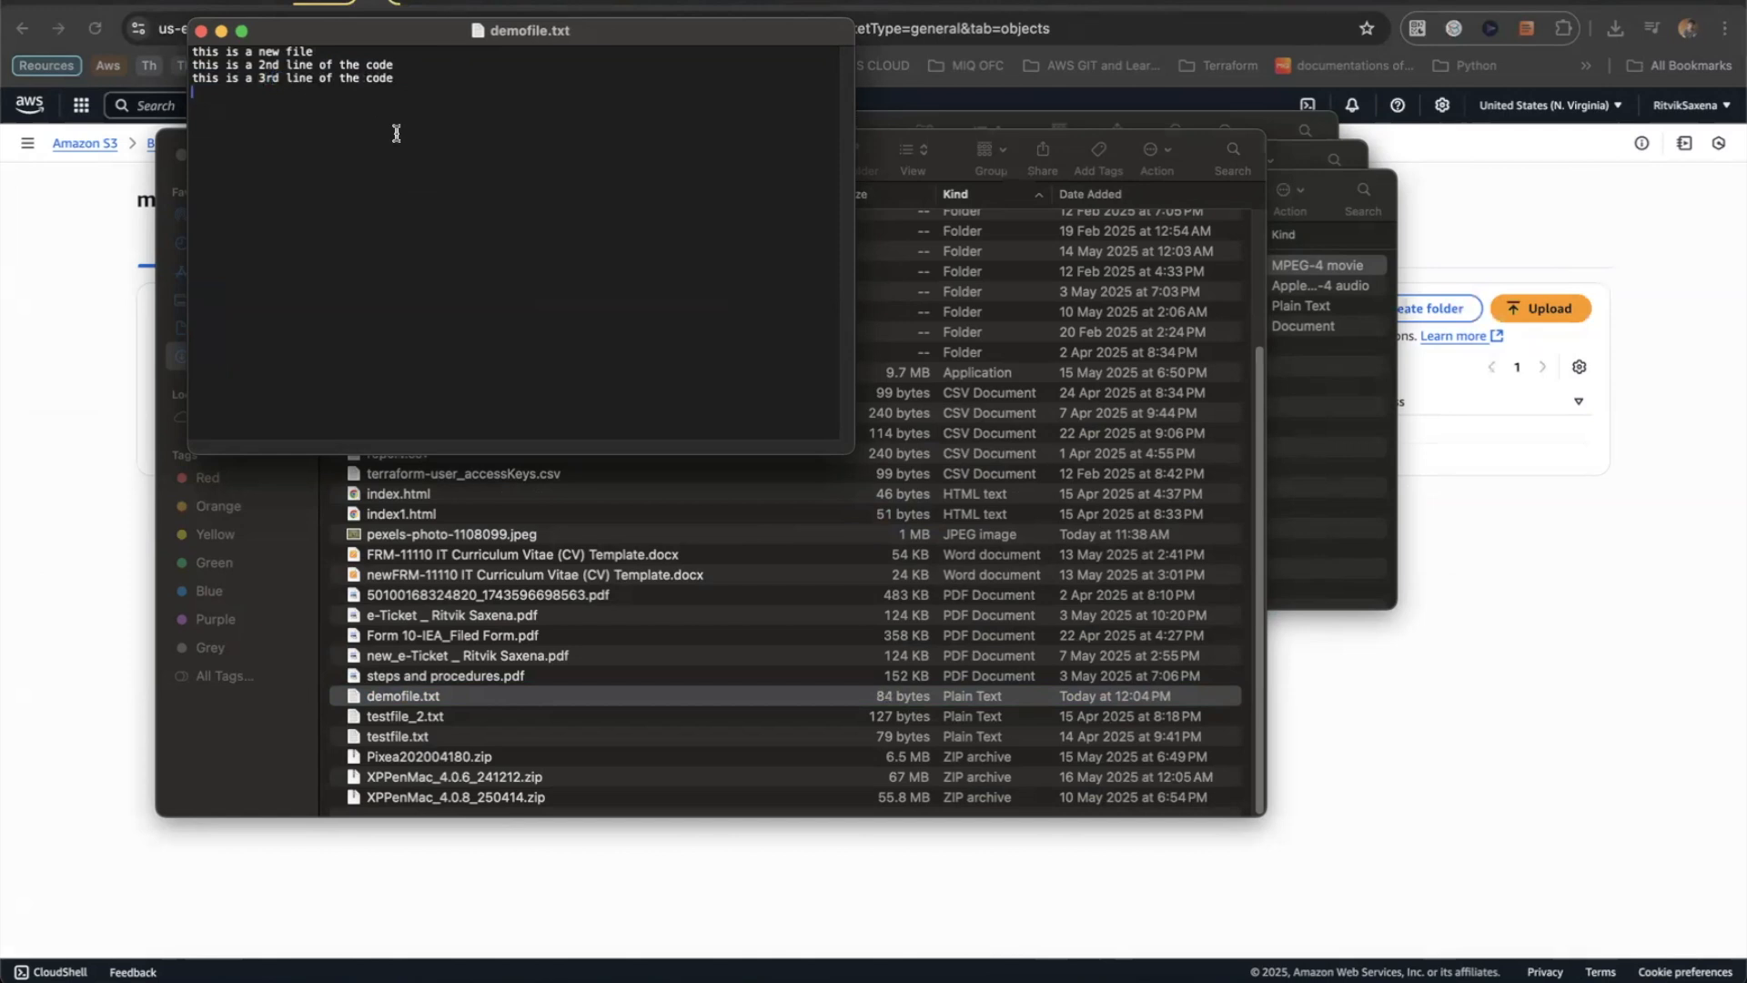
left_click(202, 32)
- Upload the three-line demofile.txt from the Finder's Downloads folder to the S3 bucket in Chrome, and close the upload status page
left_click(100, 318)
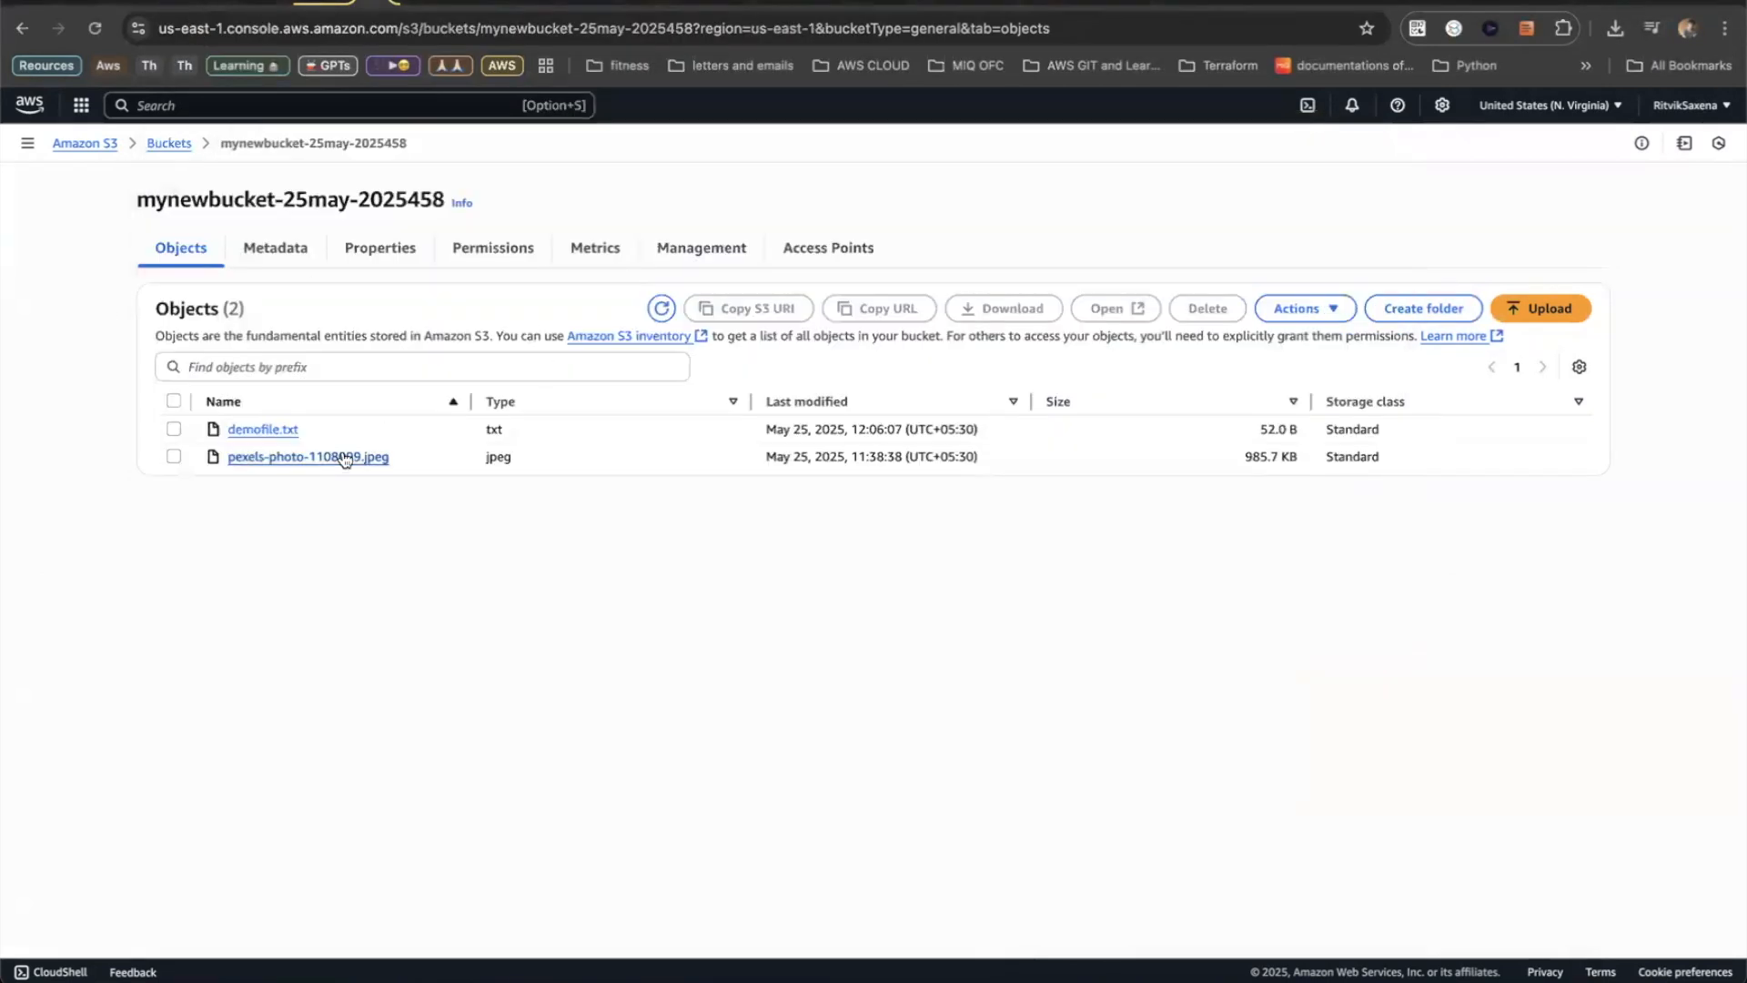
key("super+Tab")
left_click_drag(394, 706, 45, 520)
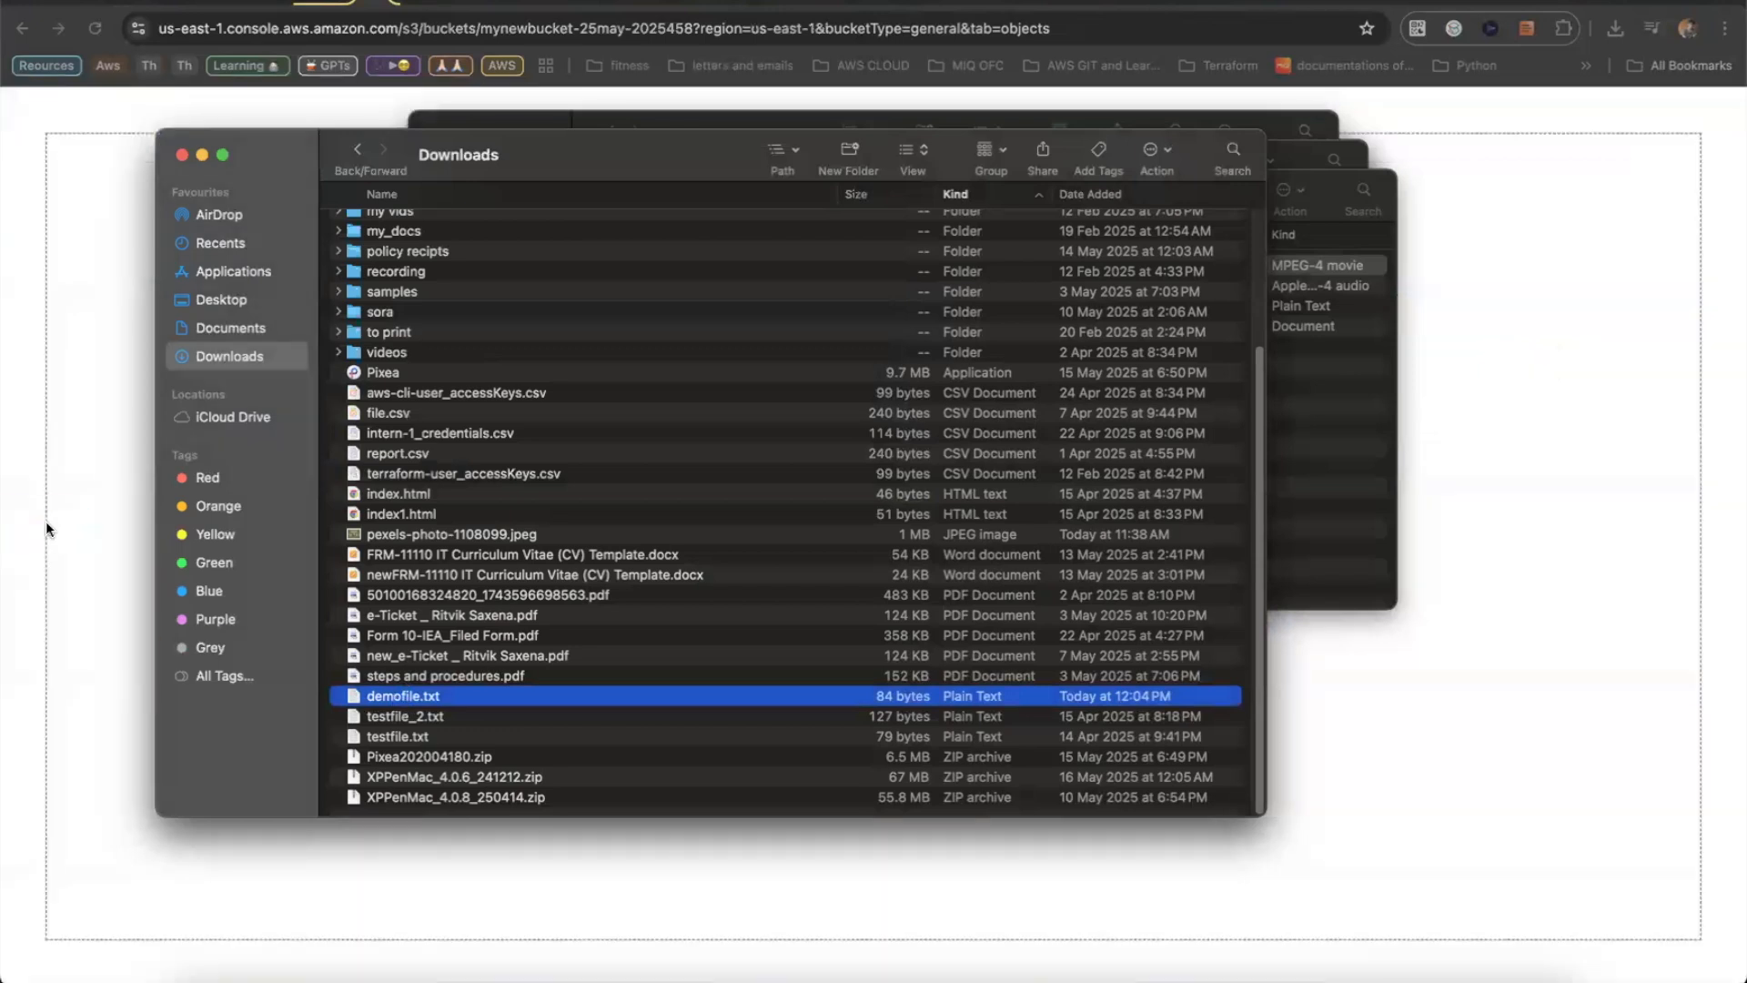
left_click(1583, 819)
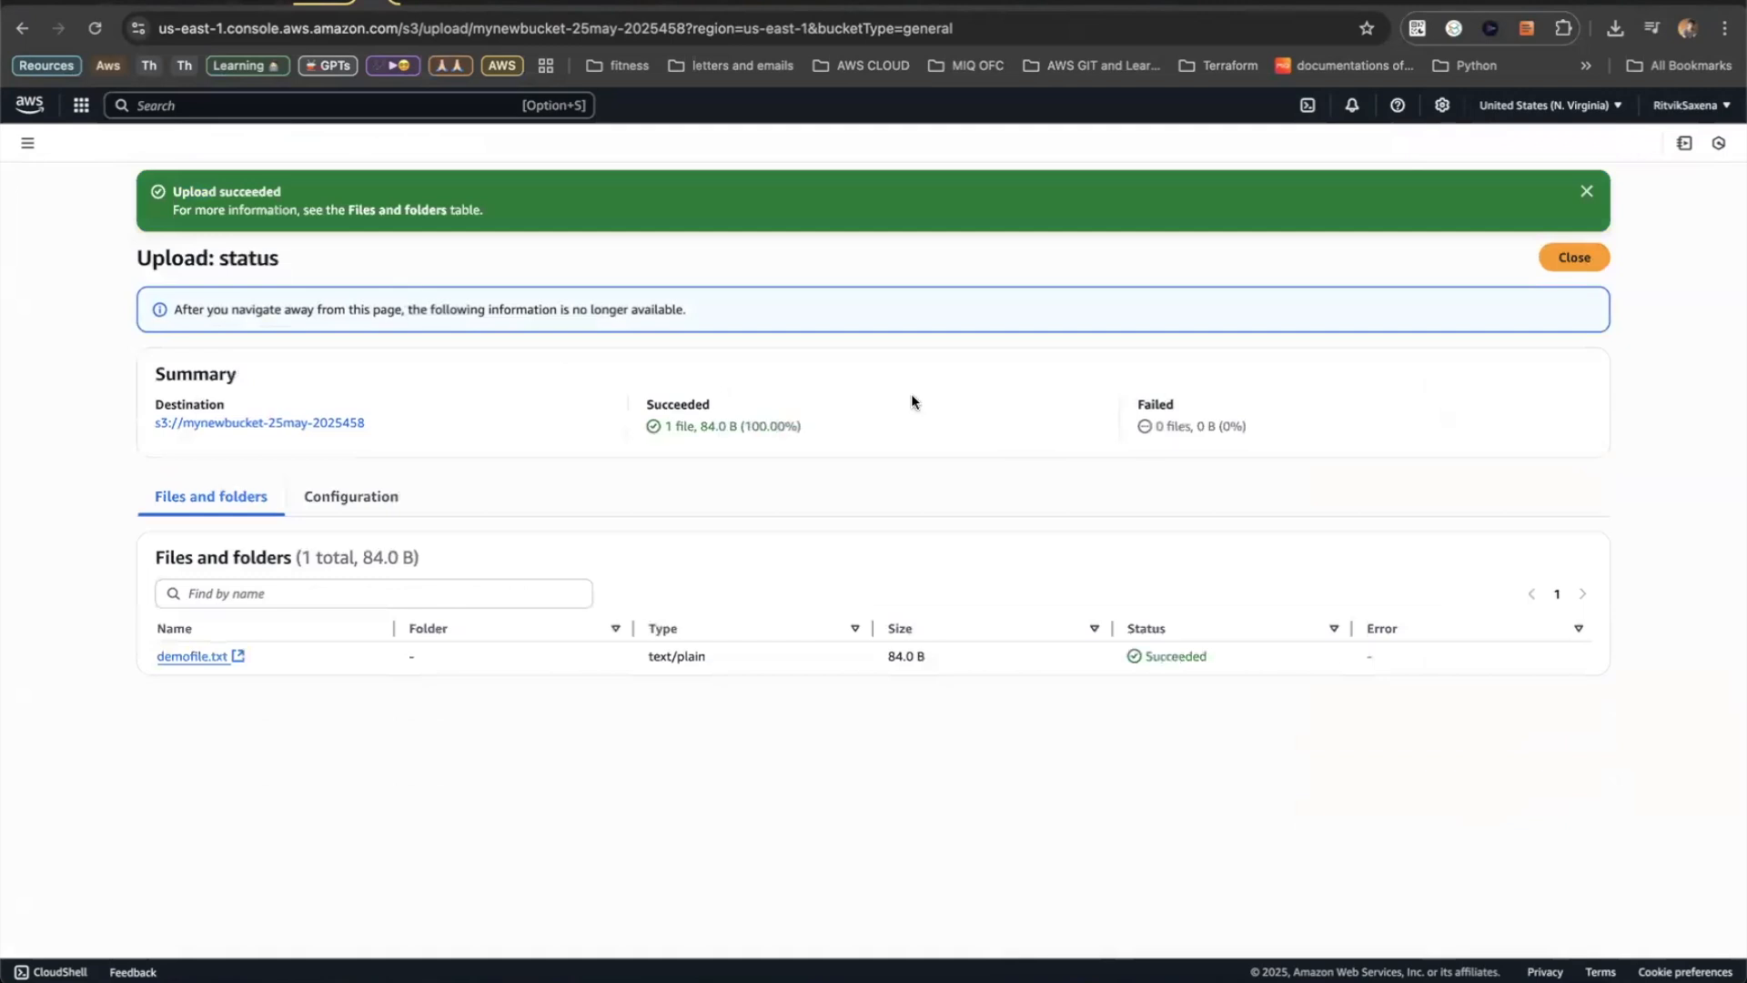
left_click(1565, 264)
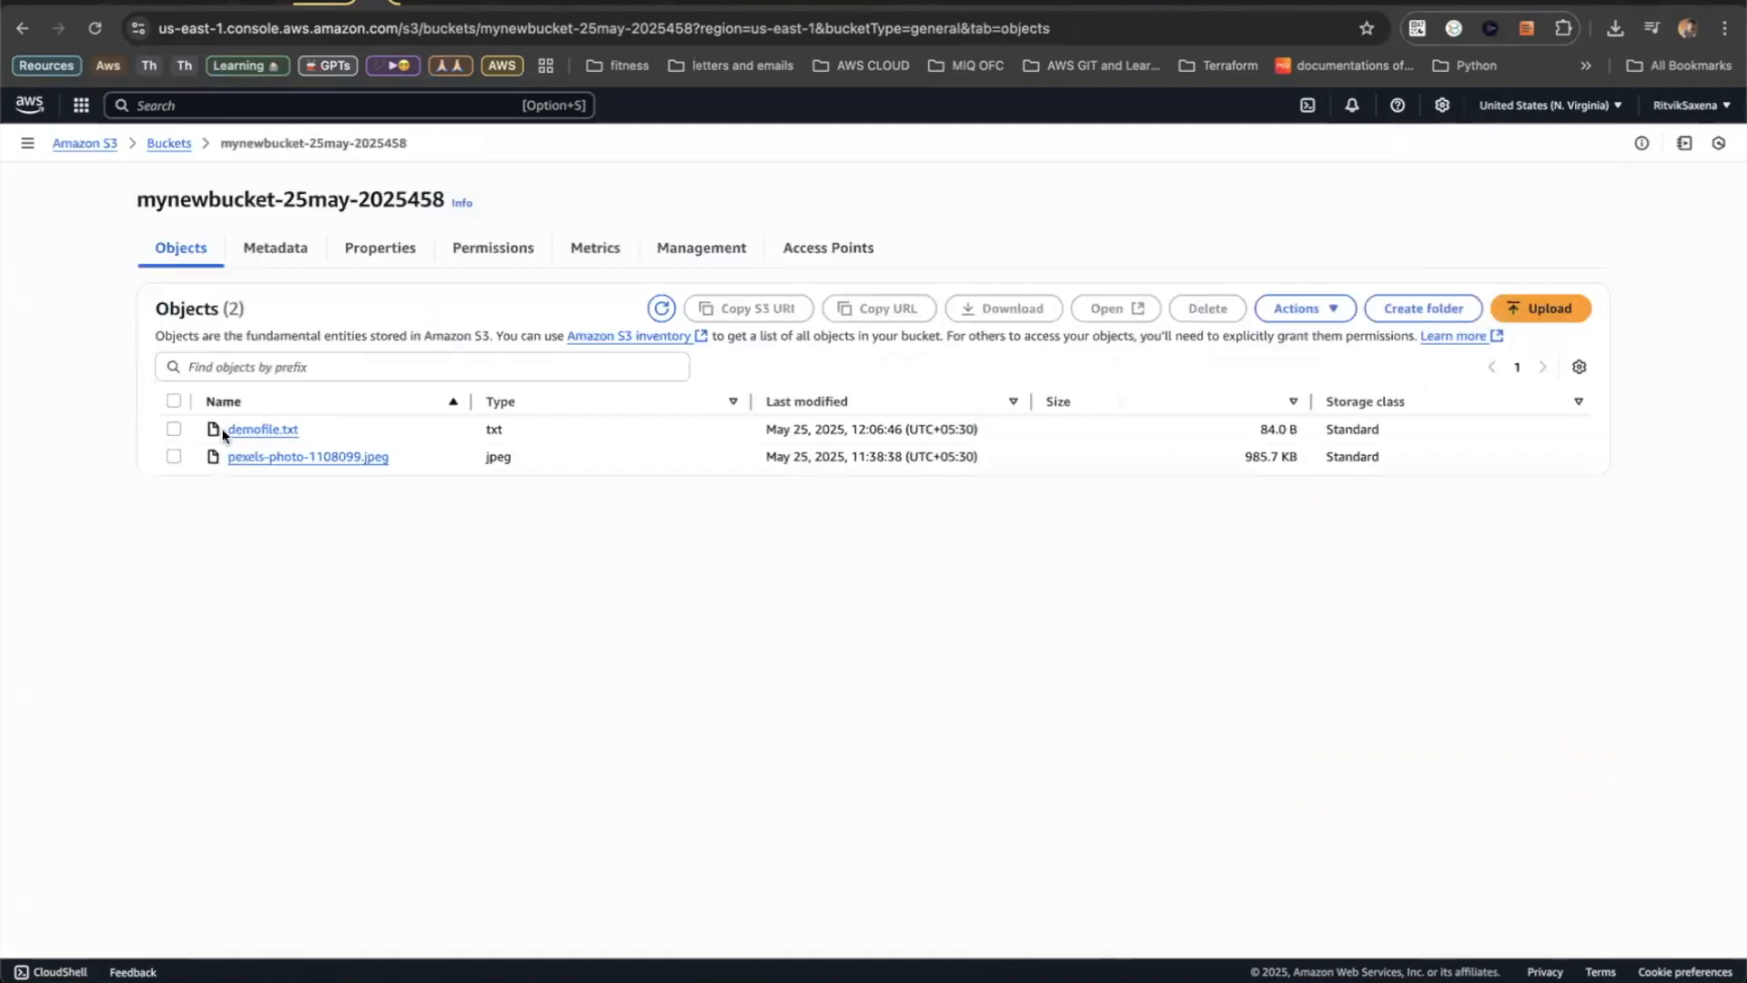
- Open the latest demofile.txt object in the browser, examine its three lines, and return to the bucket's object list
left_click(252, 430)
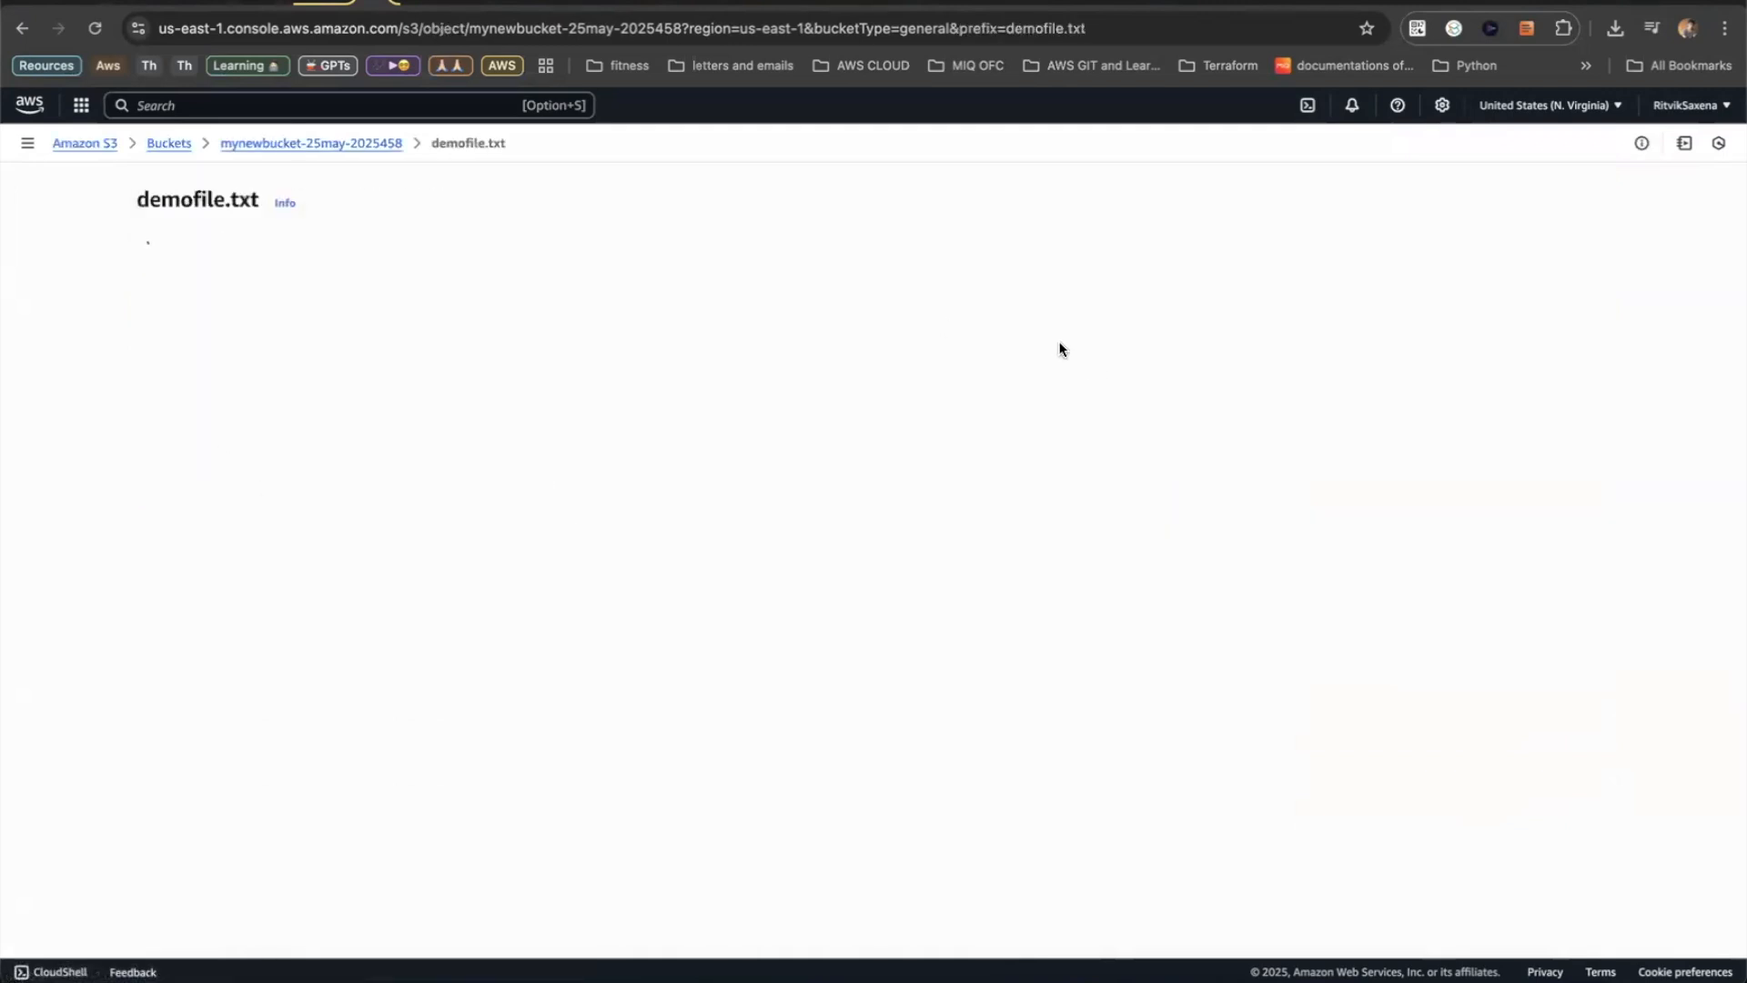
left_click(1417, 198)
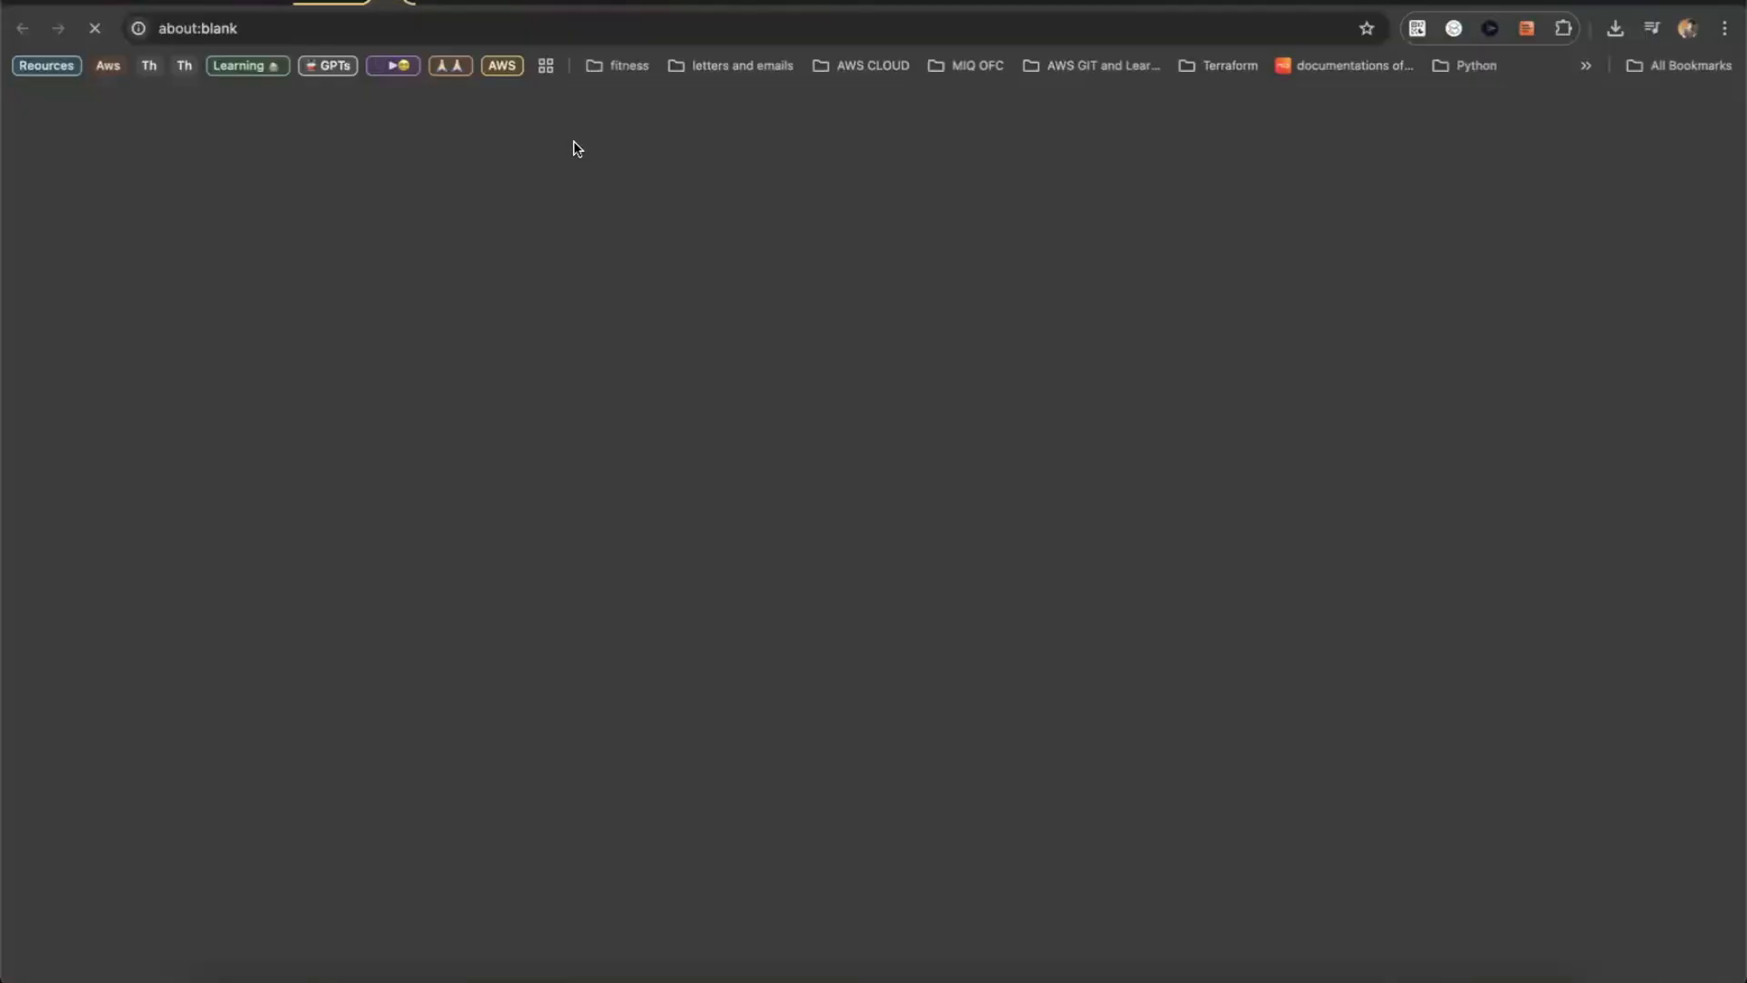
left_click_drag(108, 106, 194, 134)
left_click(193, 134)
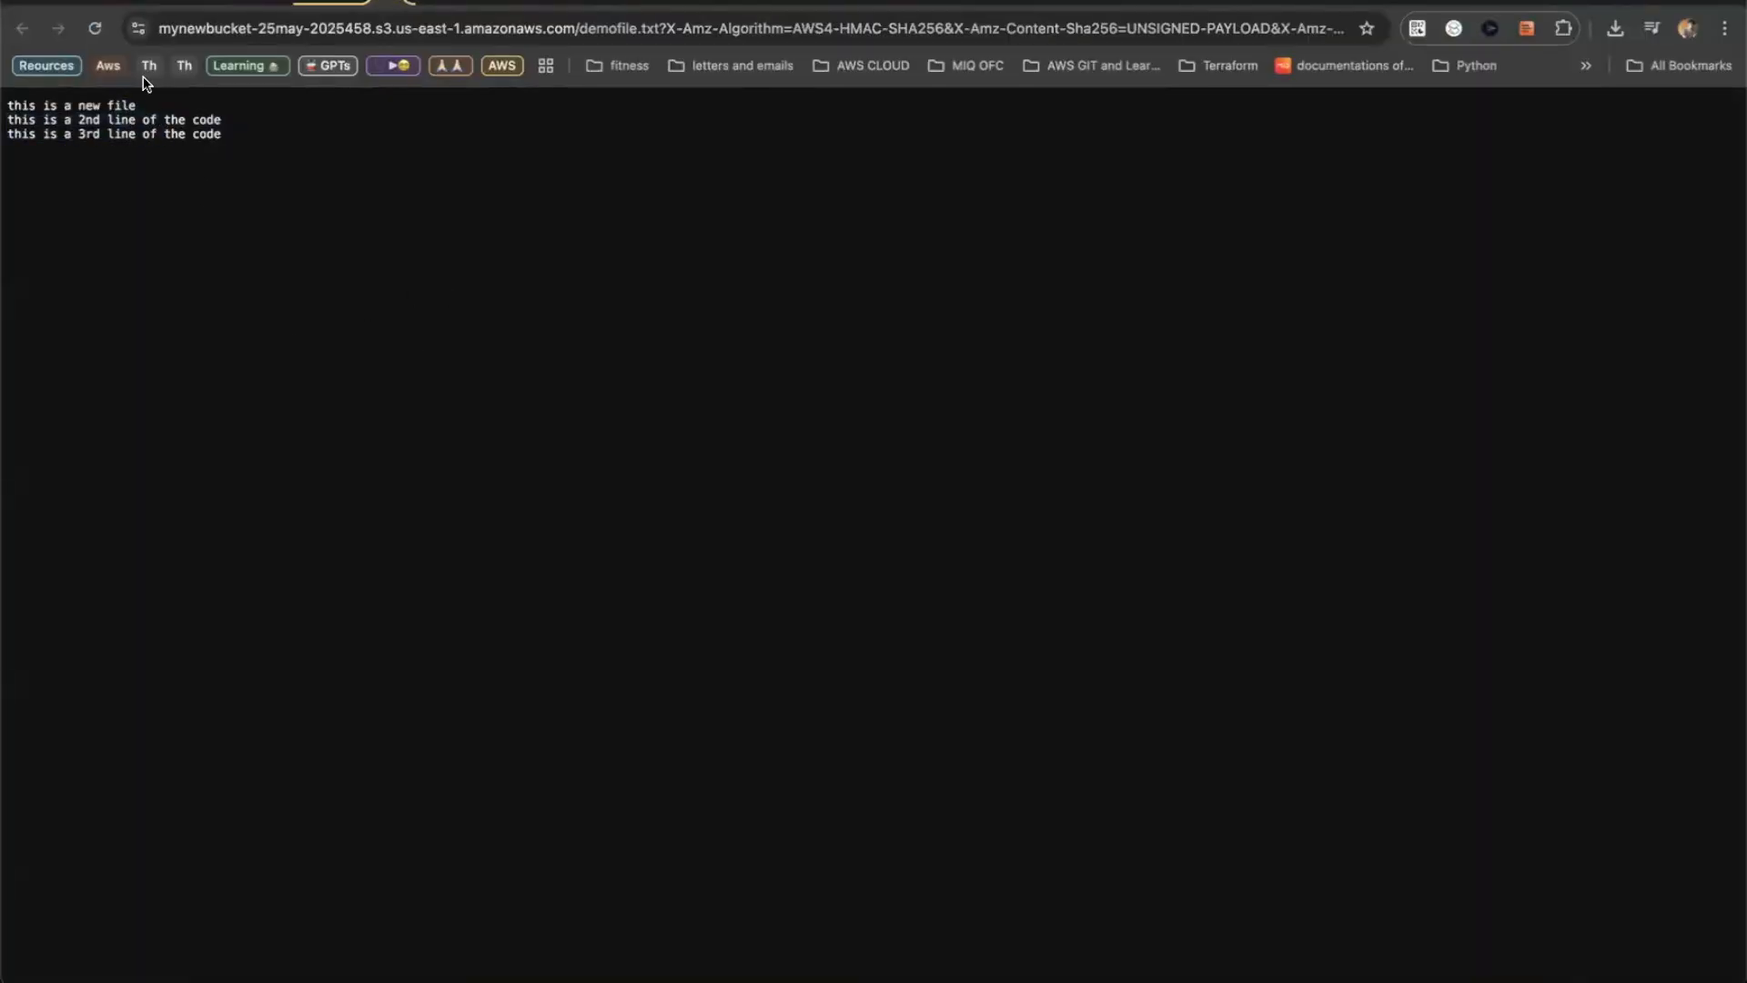
left_click(344, 3)
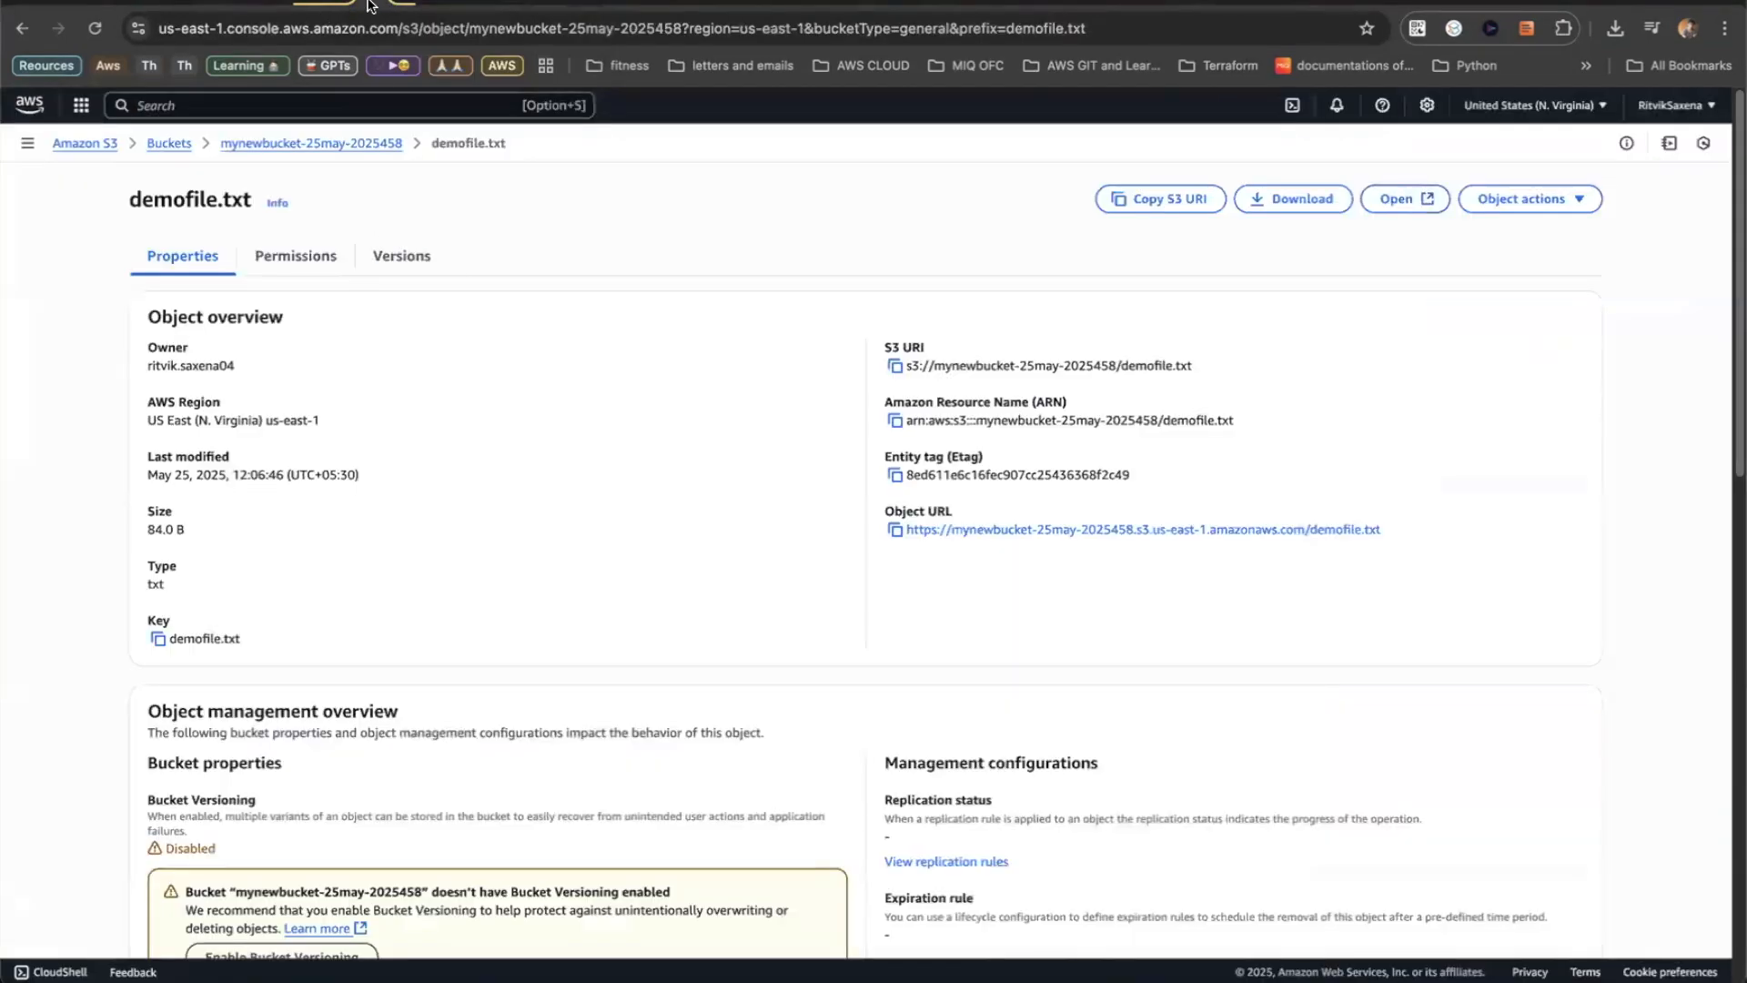
left_click(398, 5)
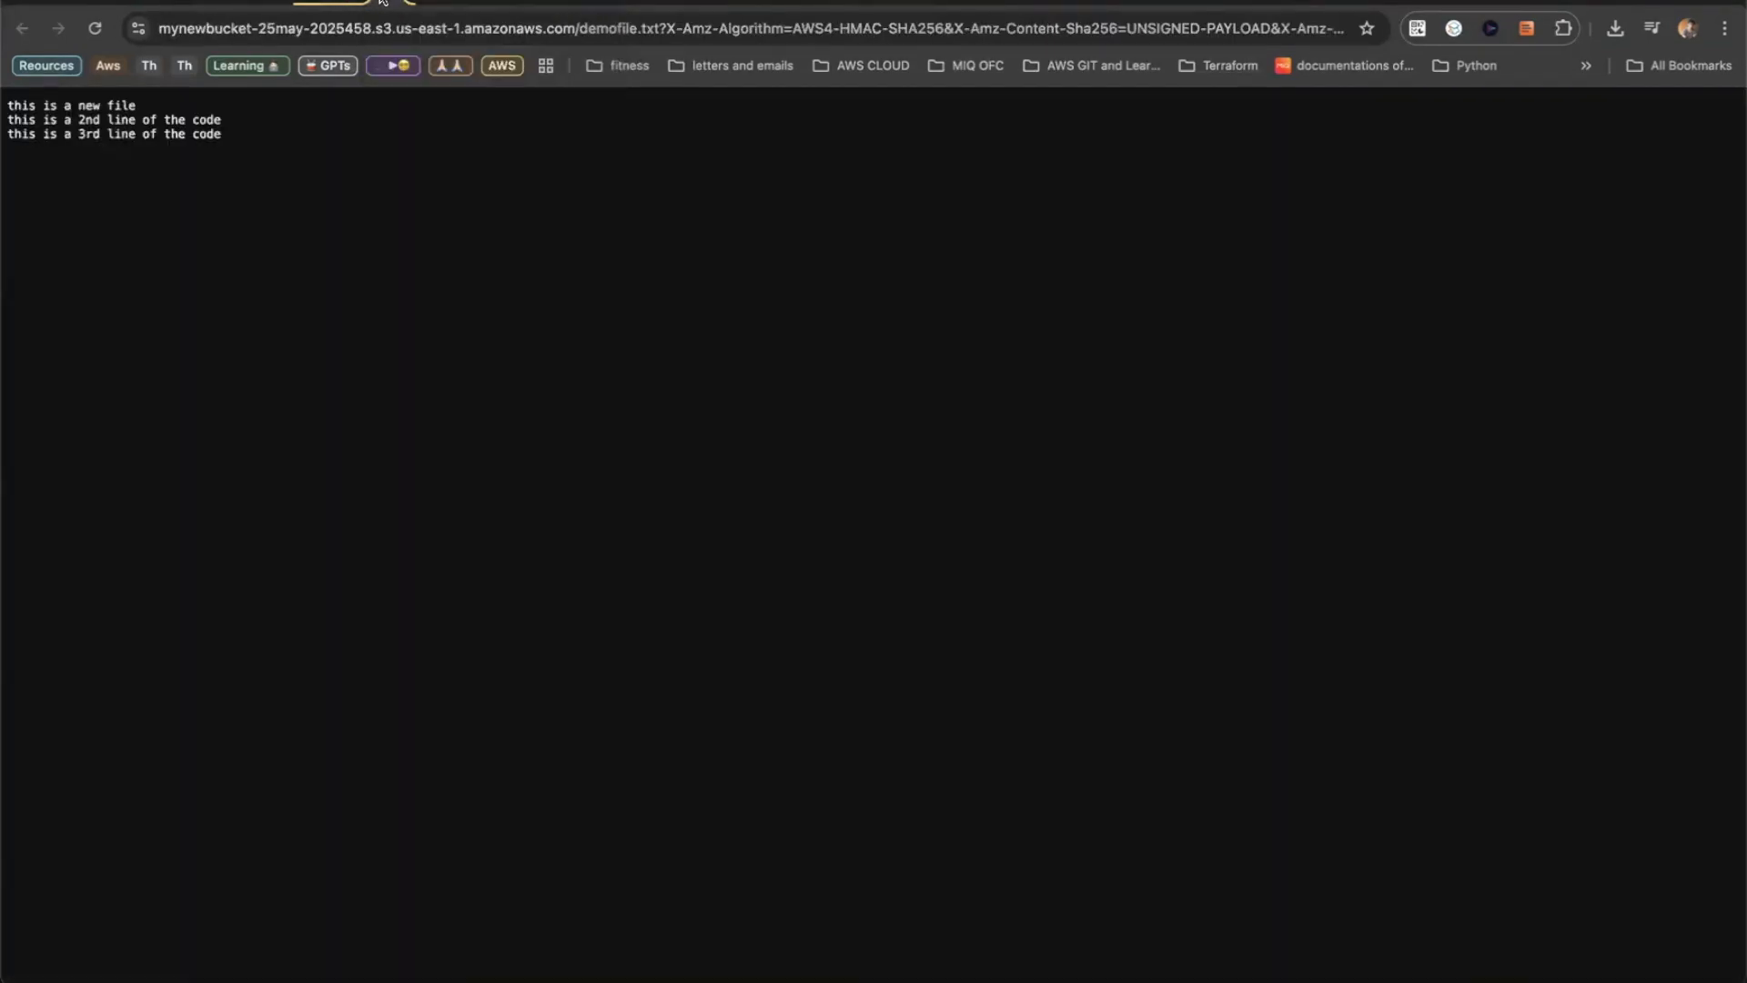
left_click(380, 2)
left_click(300, 143)
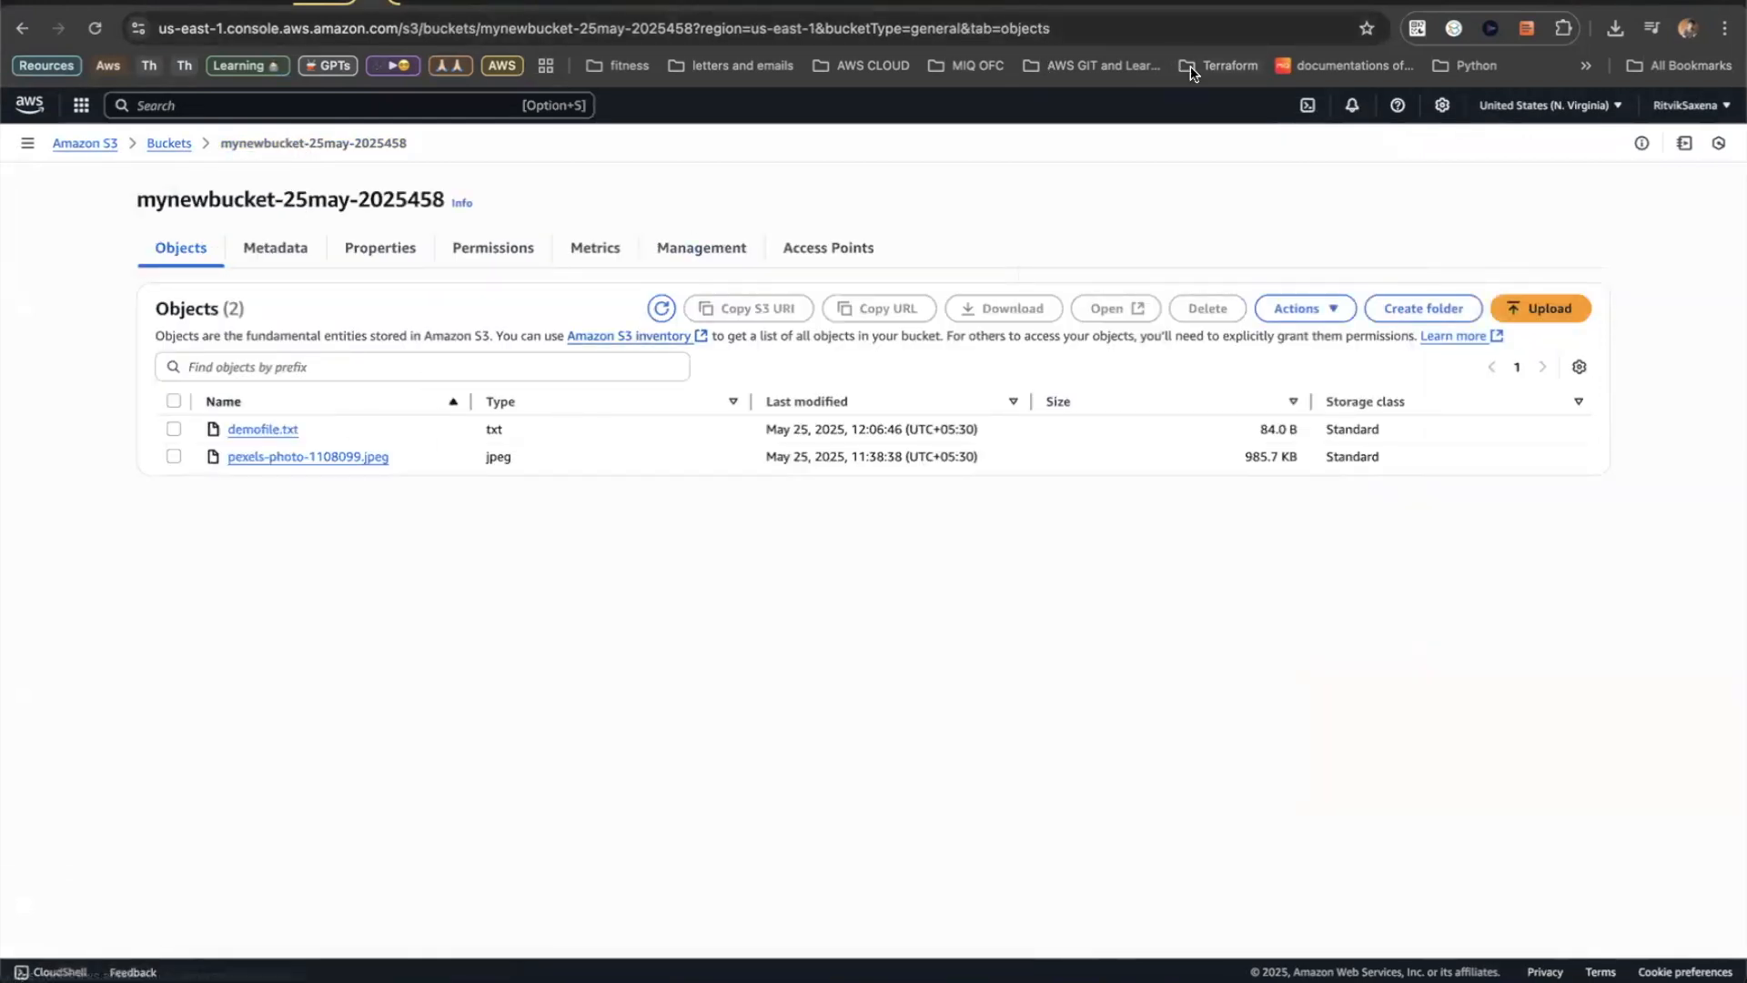
- Switch to the Excalidraw notes, draw a blue square below the versions note and arrange two copies beside it in a row
left_click(1171, 4)
scroll(854, 624, "down", 2)
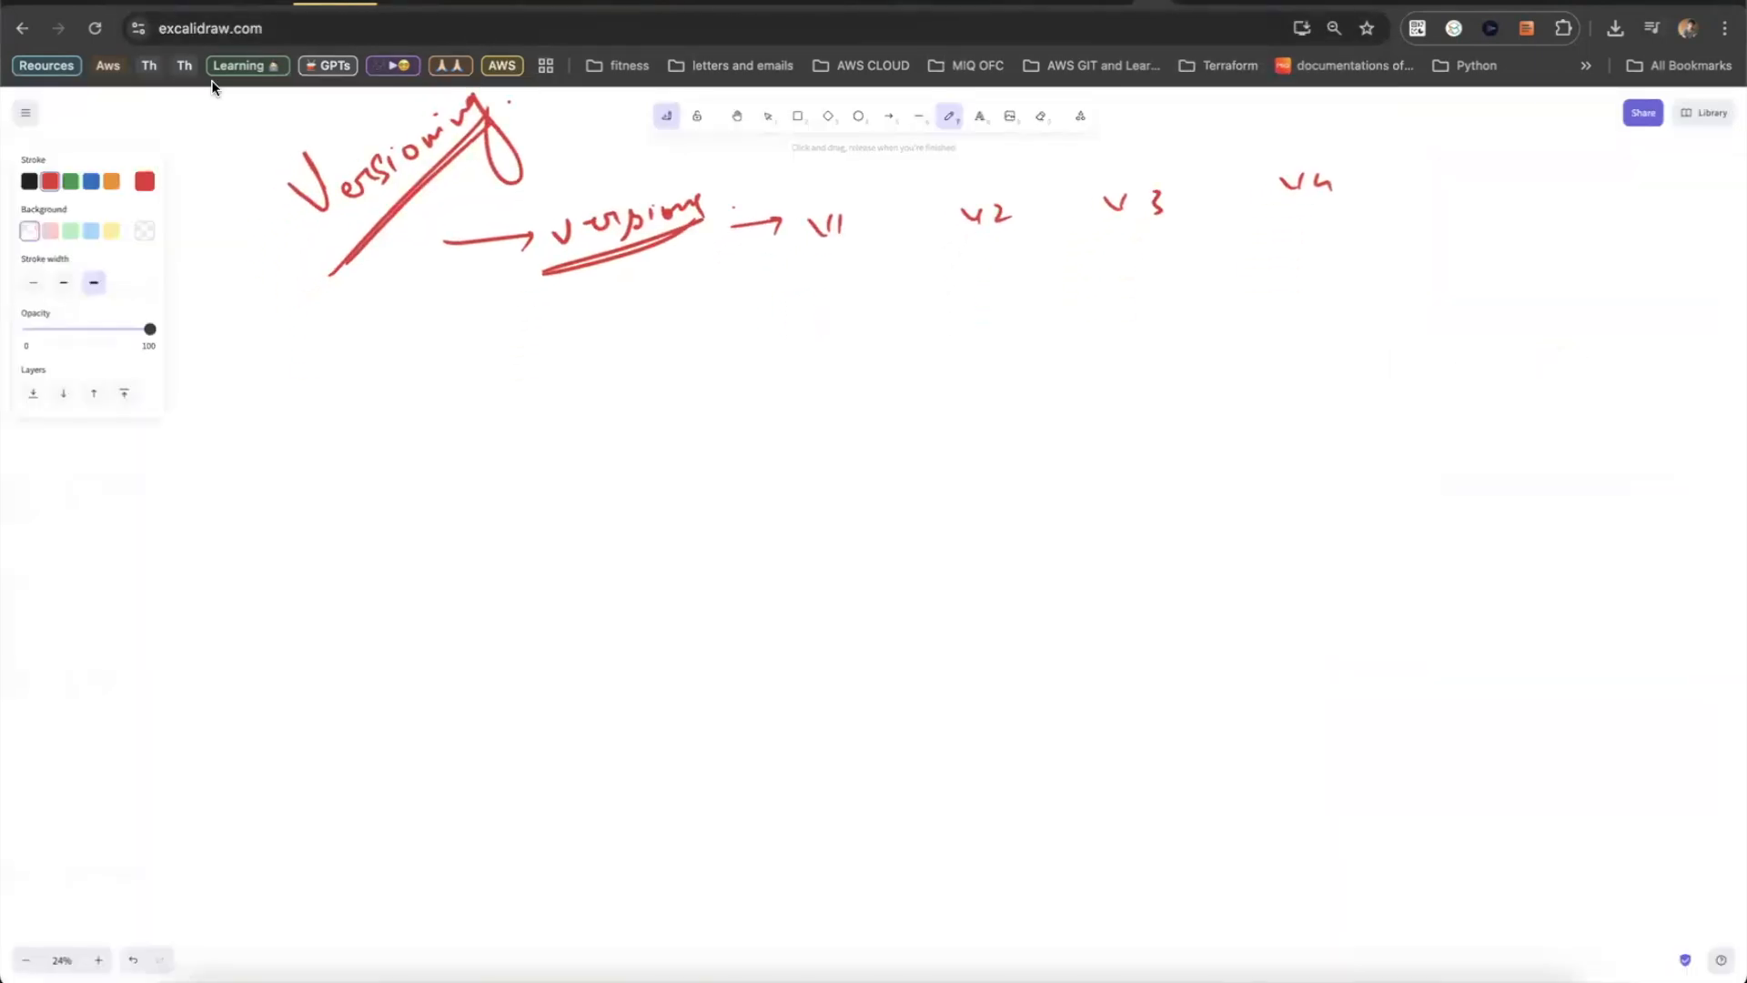
left_click(91, 181)
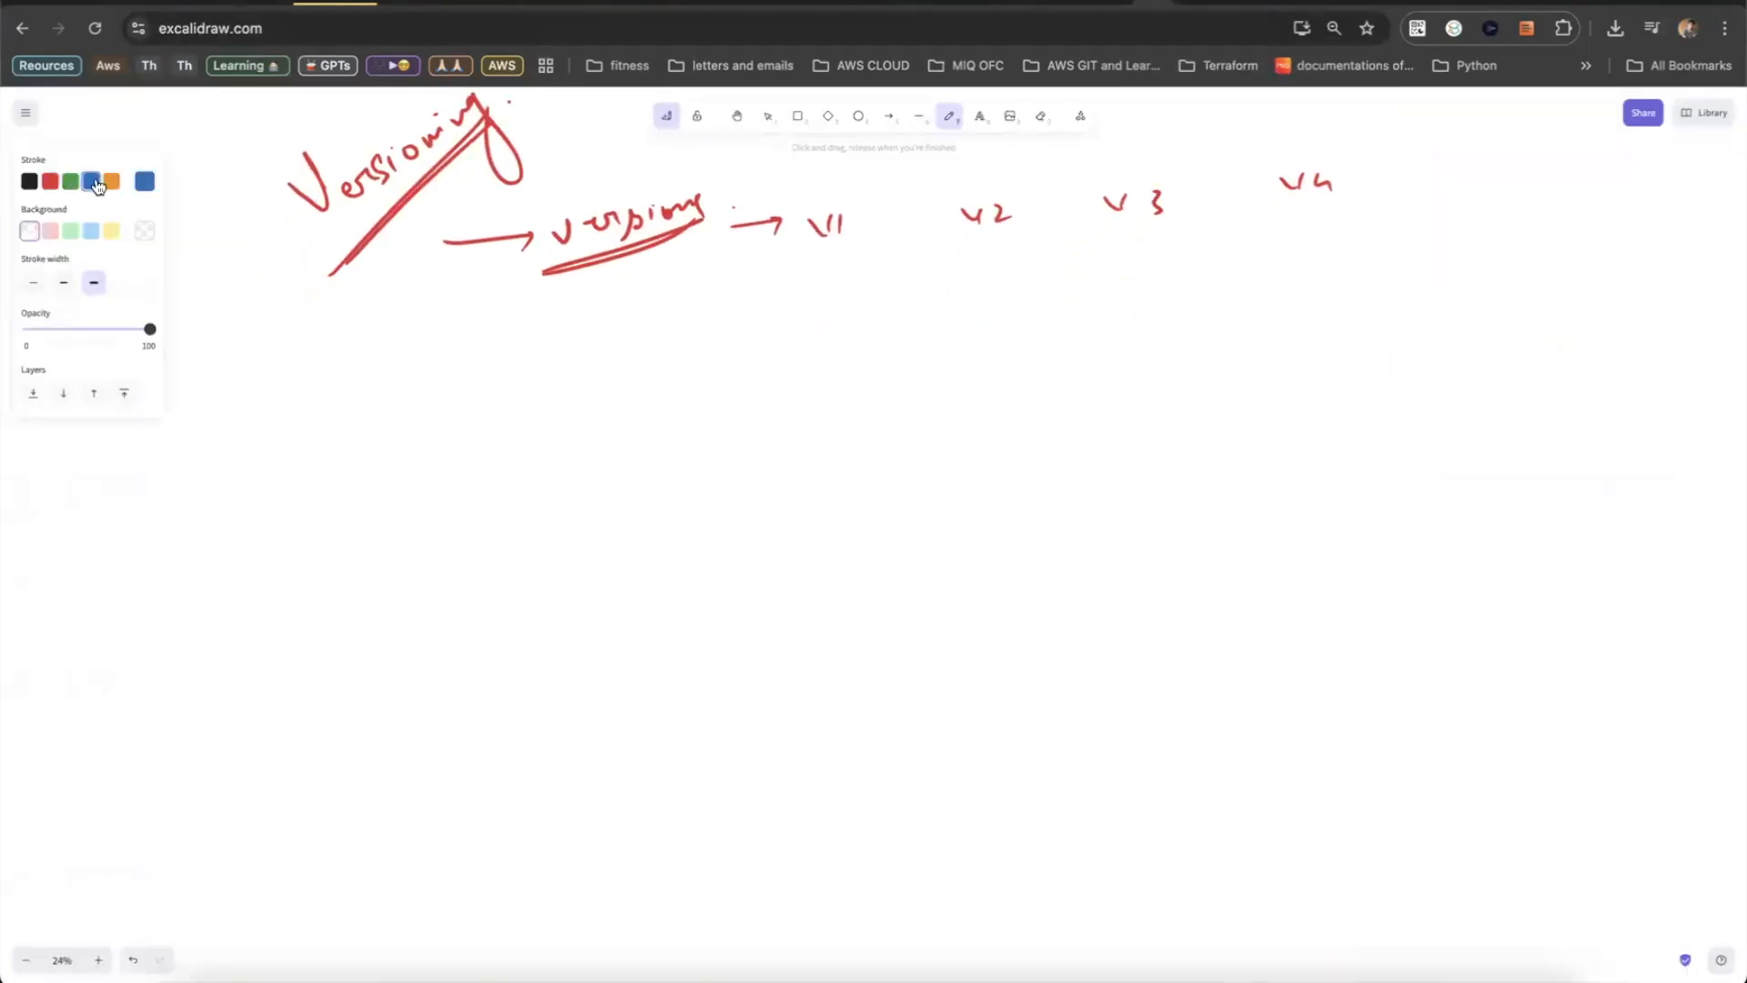
left_click(796, 117)
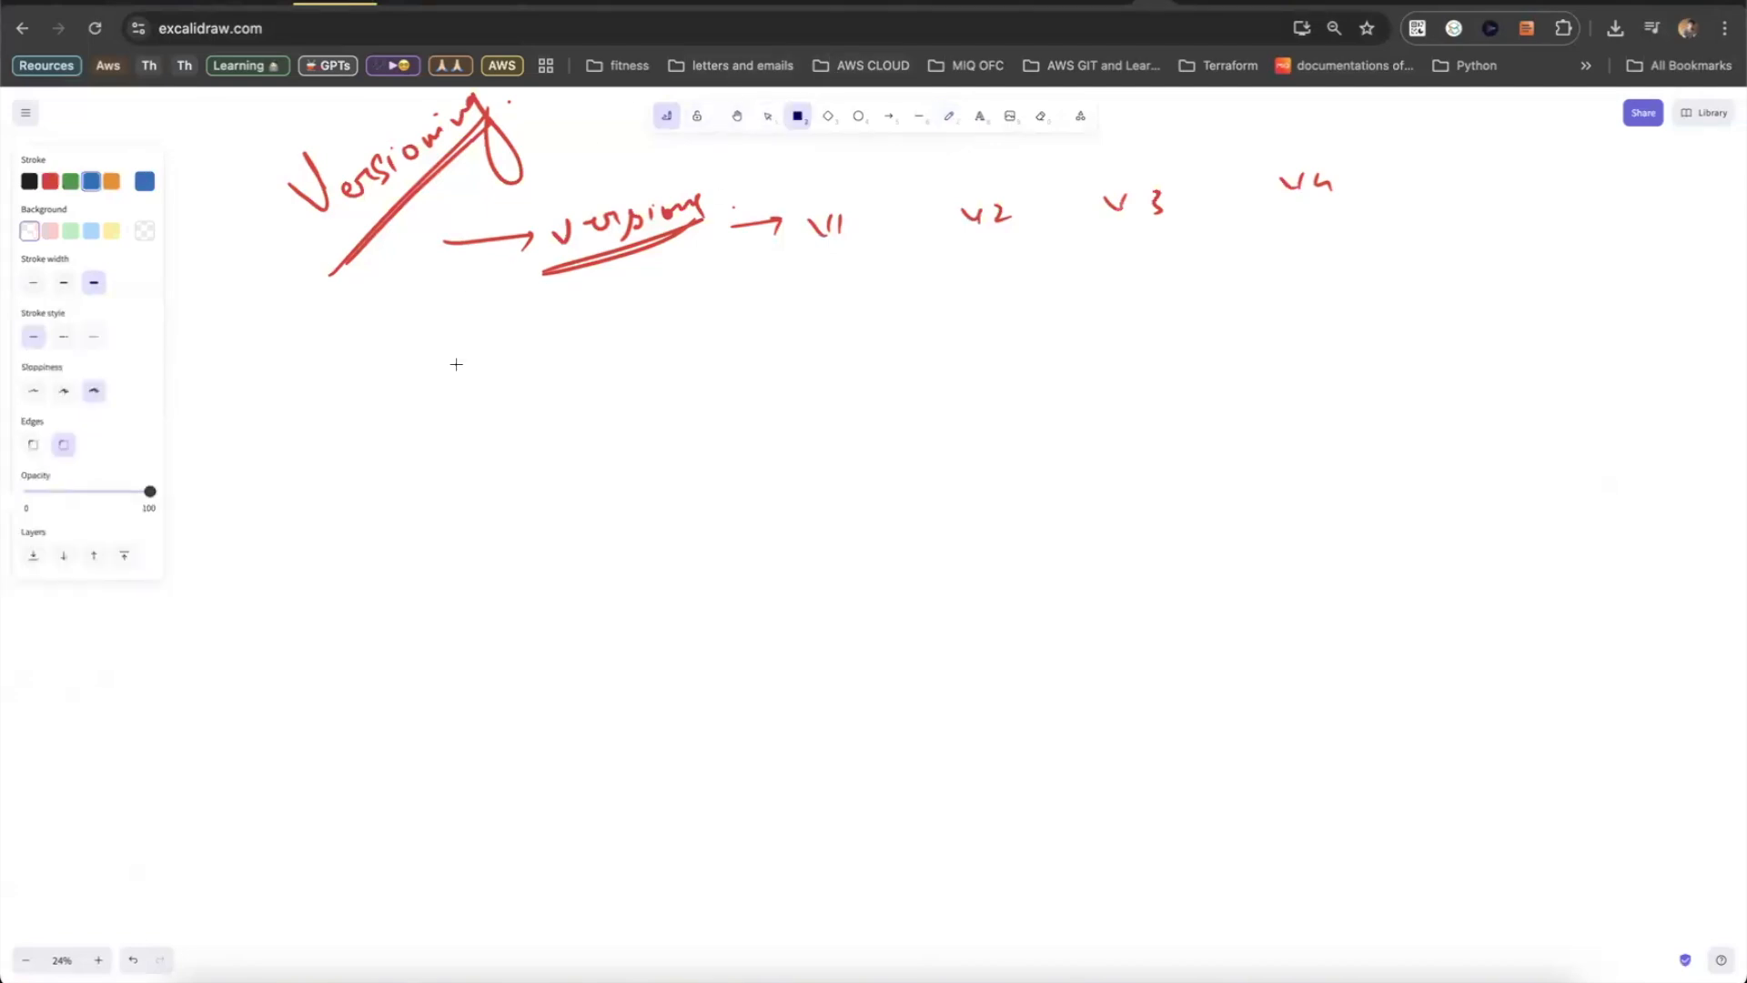
left_click_drag(432, 369, 646, 590)
key("ctrl+v")
key("ctrl+v")
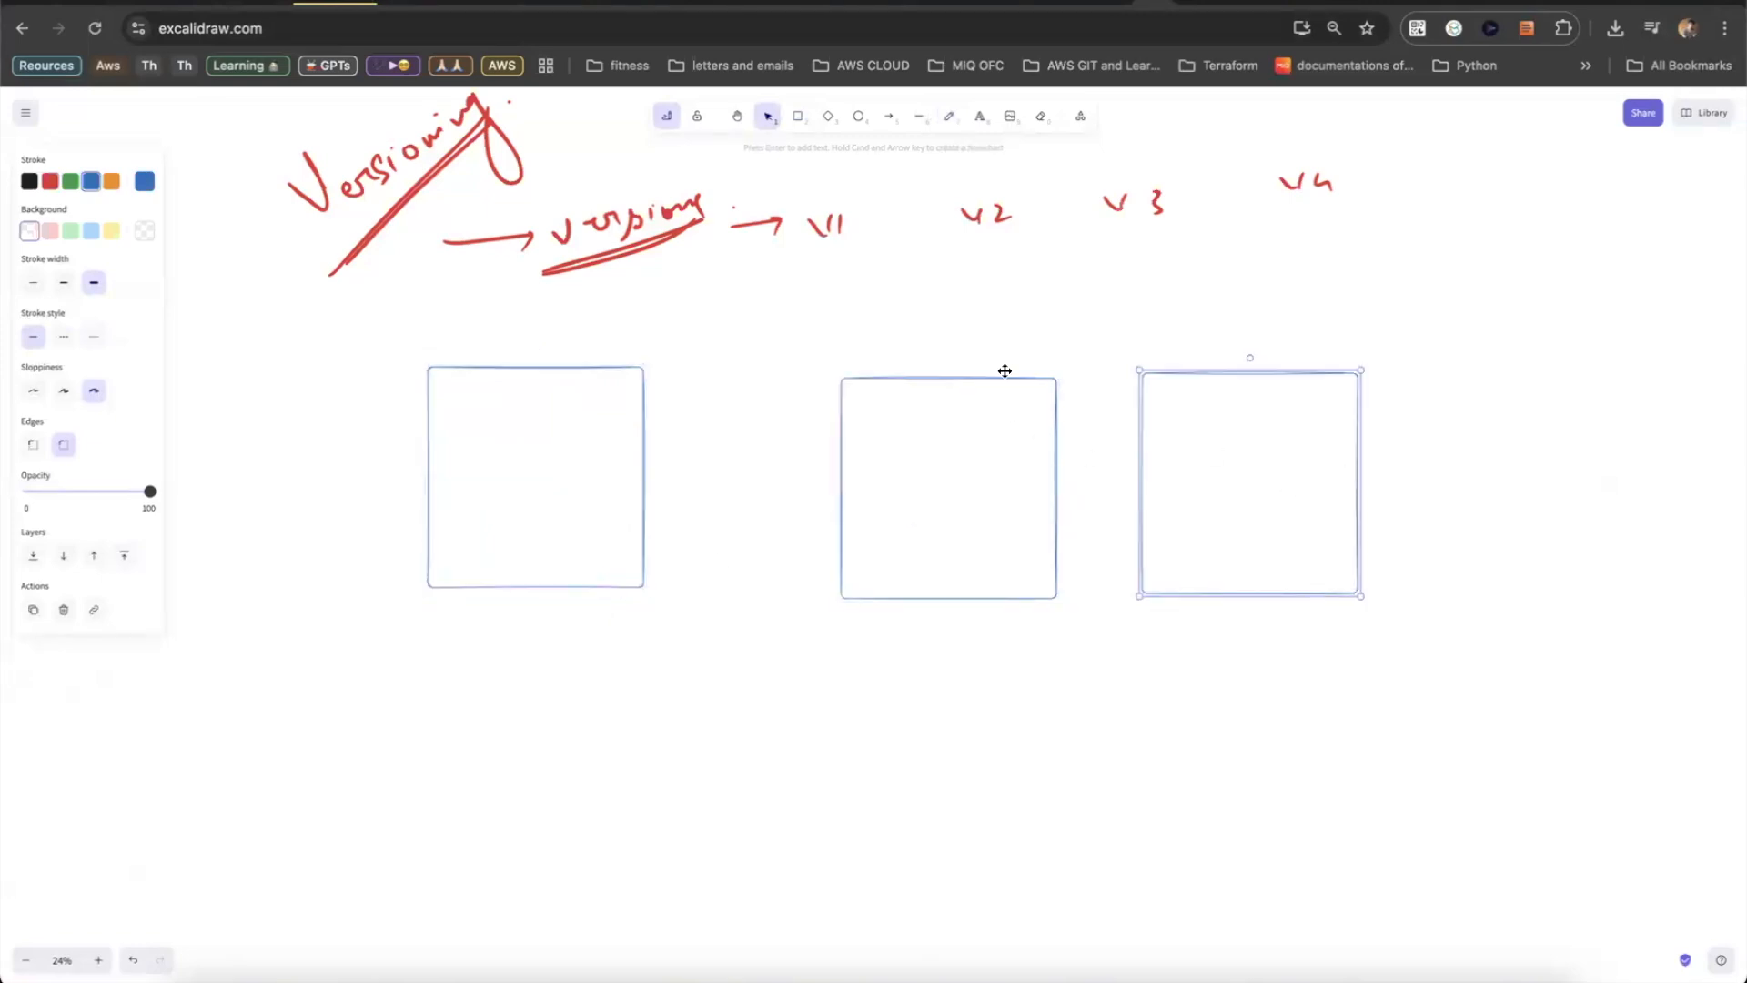
left_click_drag(983, 383, 936, 370)
left_click_drag(1215, 379, 1215, 359)
left_click(1177, 273)
- Draw one, two and three horizontal text lines in the first, second and third squares, with a tick beside the third and small marks under the first's line
left_click(949, 116)
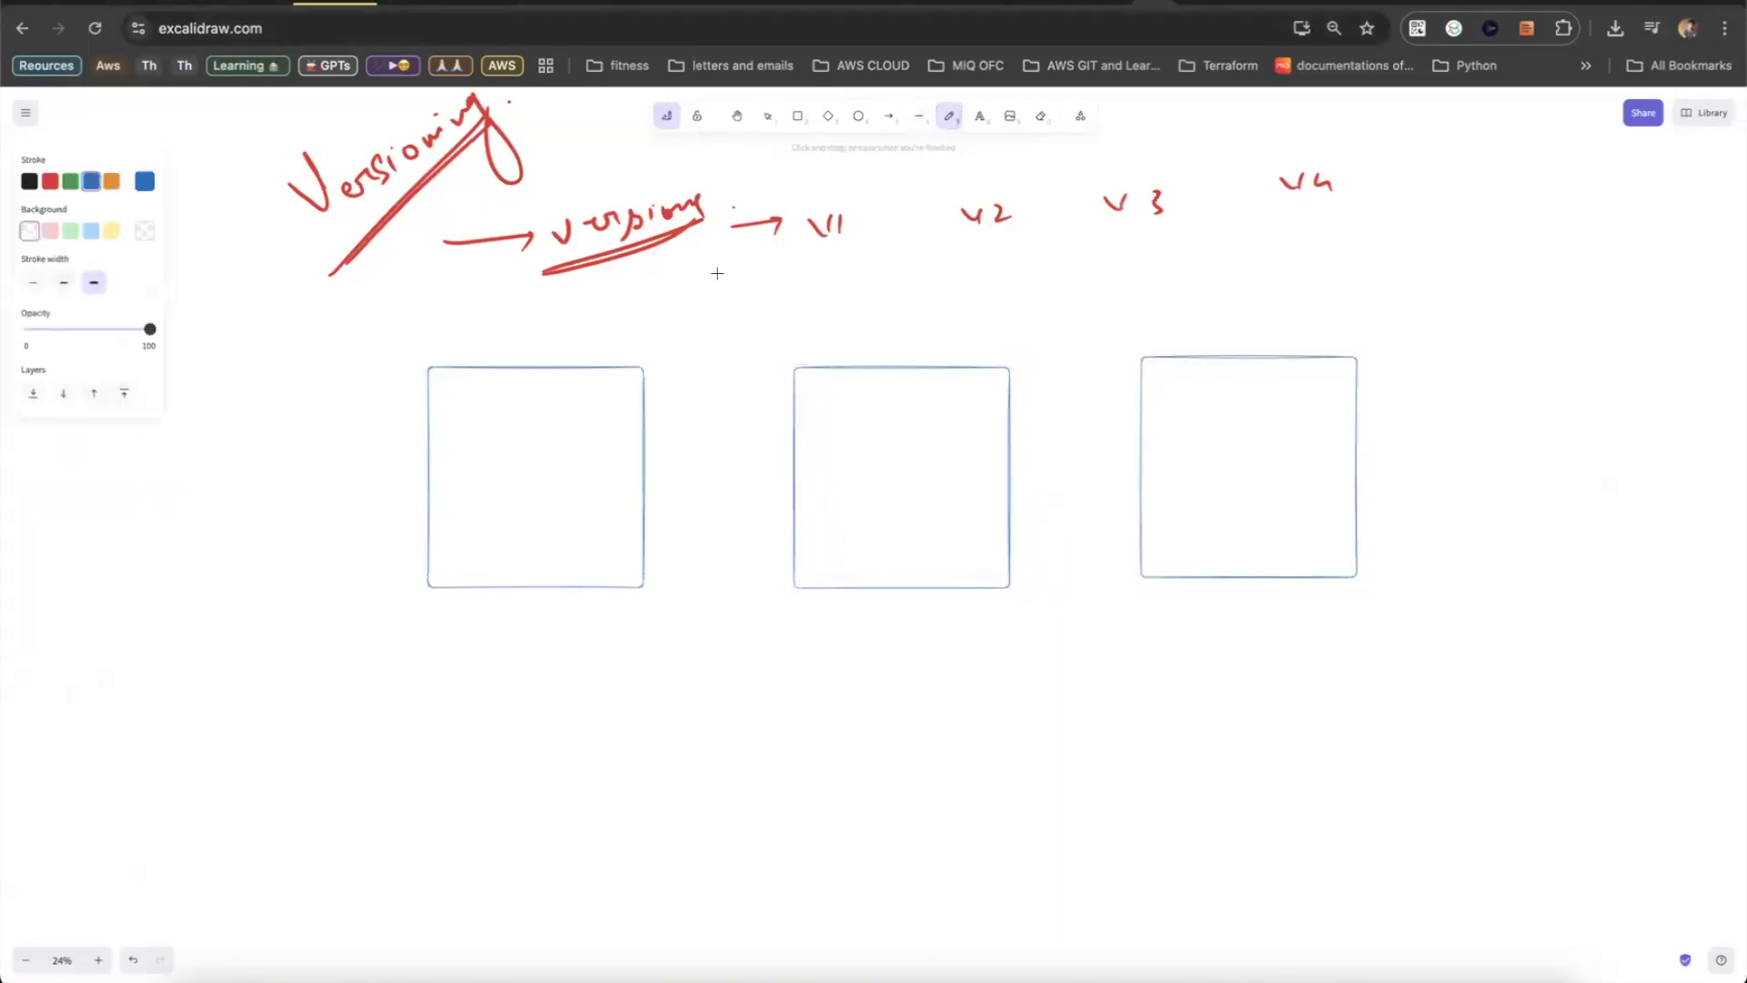
left_click_drag(447, 383, 584, 393)
mouse_move(809, 383)
left_mouse_down()
mouse_move(922, 384)
mouse_move(869, 409)
left_mouse_up()
mouse_move(1157, 383)
left_mouse_down()
mouse_move(1296, 385)
mouse_move(1284, 402)
left_mouse_up()
left_click_drag(1151, 419, 1278, 422)
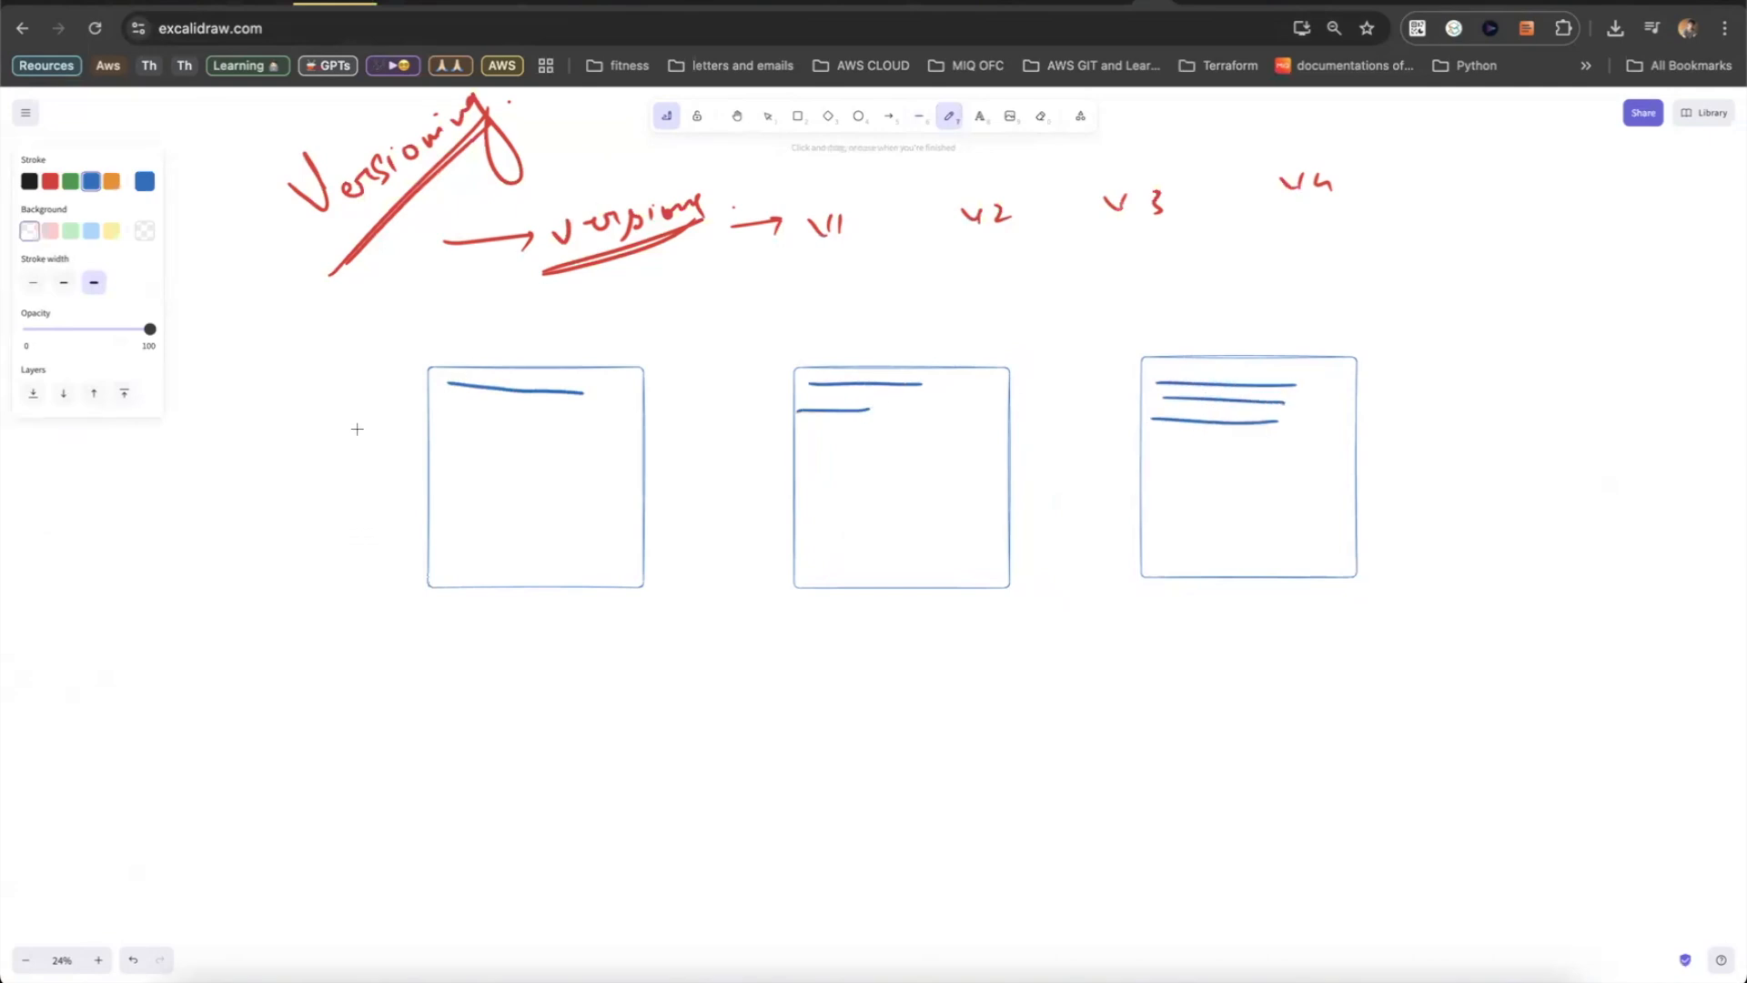
left_click_drag(1356, 428, 1386, 410)
left_click_drag(478, 395, 508, 389)
- Draw a fourth blue rectangle below and slightly to the right of the third square
left_click(798, 117)
mouse_move(1344, 610)
left_mouse_down()
mouse_move(1490, 761)
mouse_move(1535, 857)
left_mouse_up()
left_click(1468, 571)
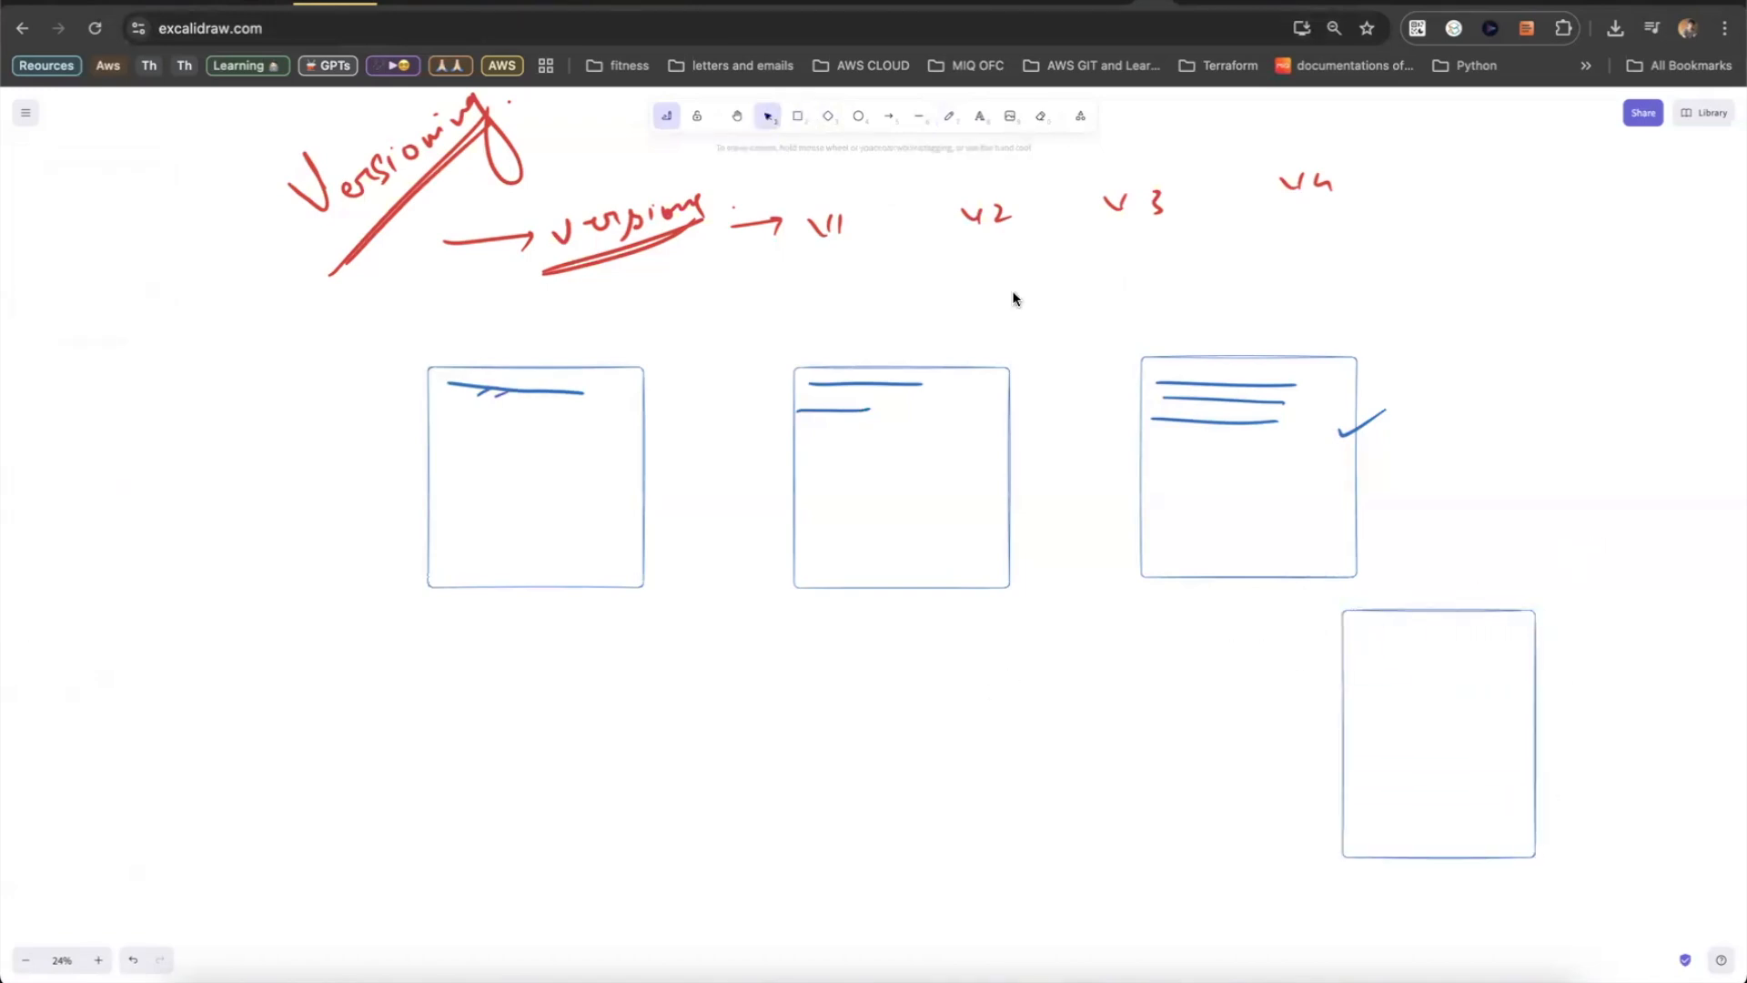
- Open demofile.txt from the Downloads folder and replace all its text with "I have reworked on the file"
key("super+Tab")
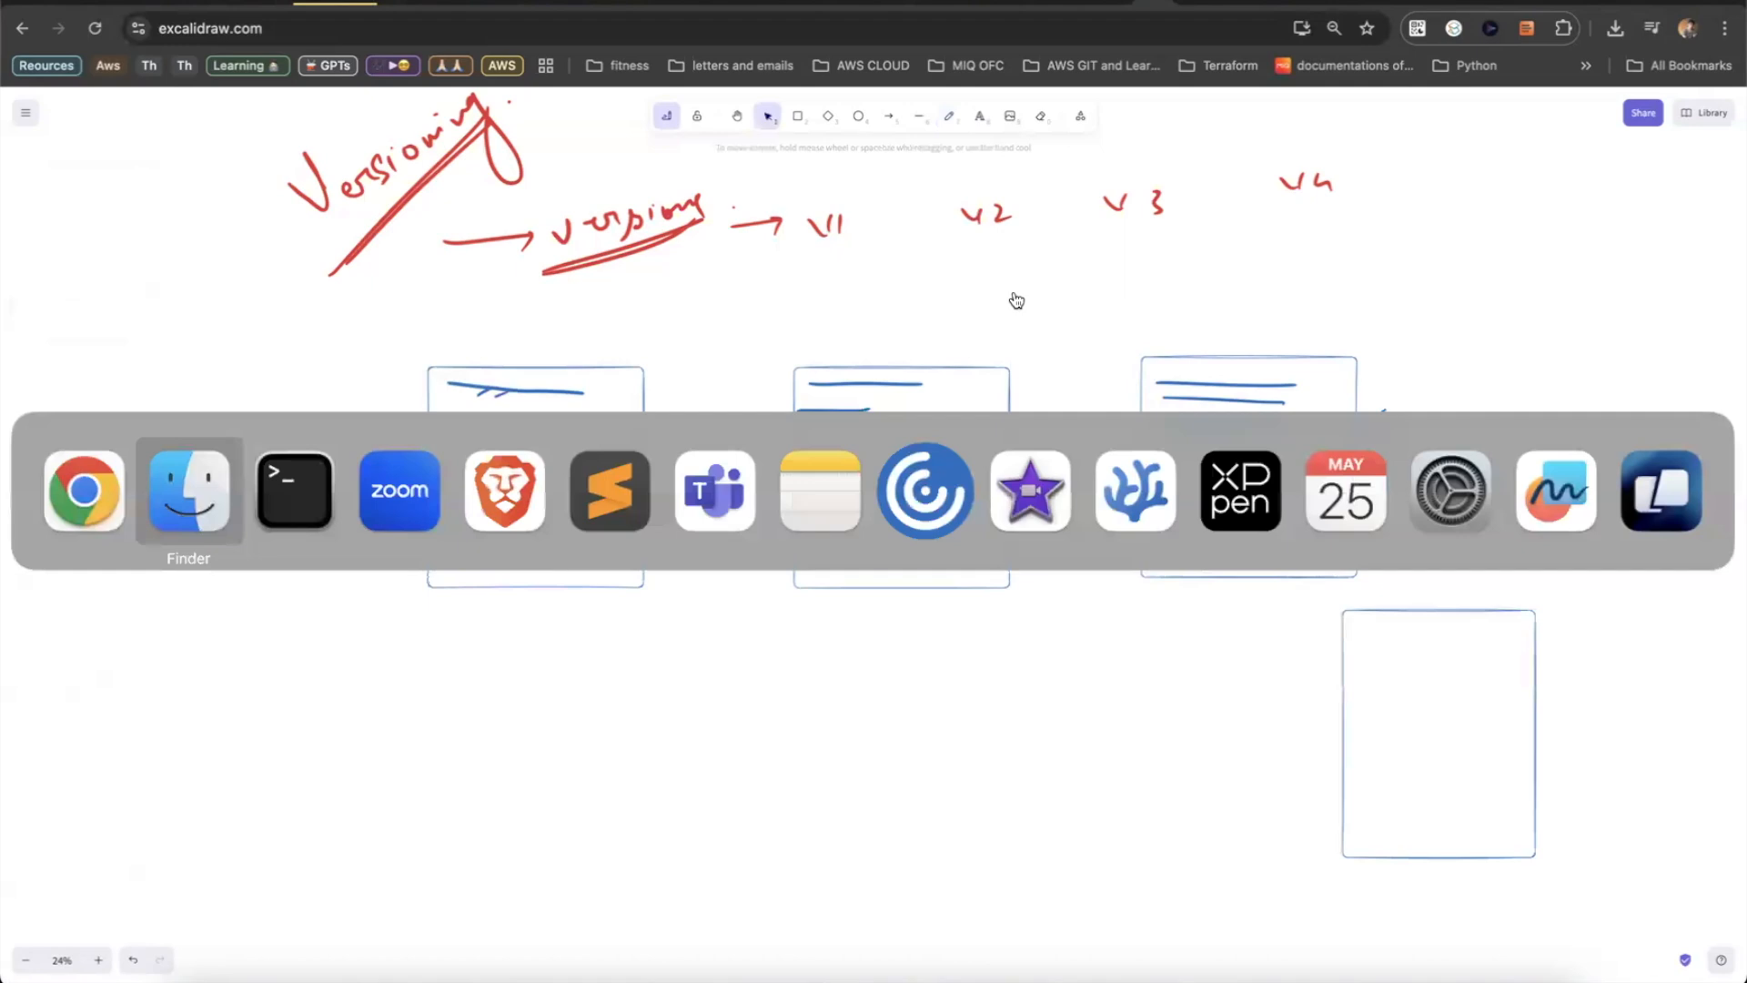
double_click(408, 697)
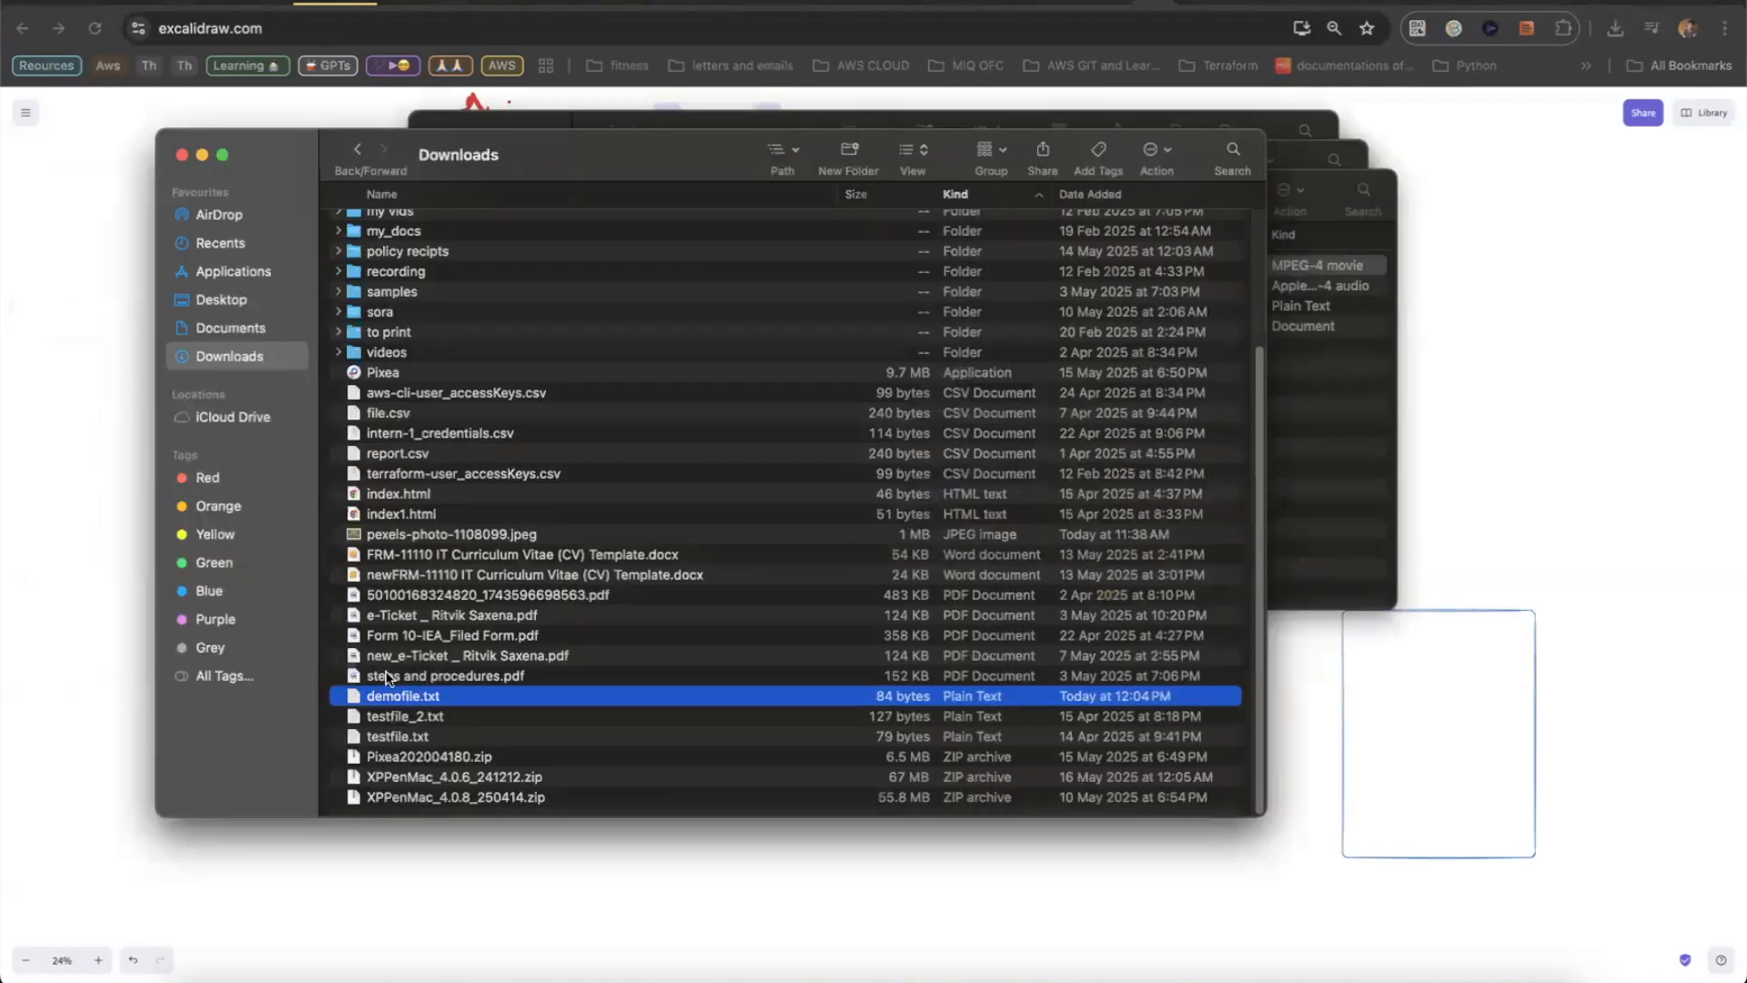
key("super+a")
key("BackSpace")
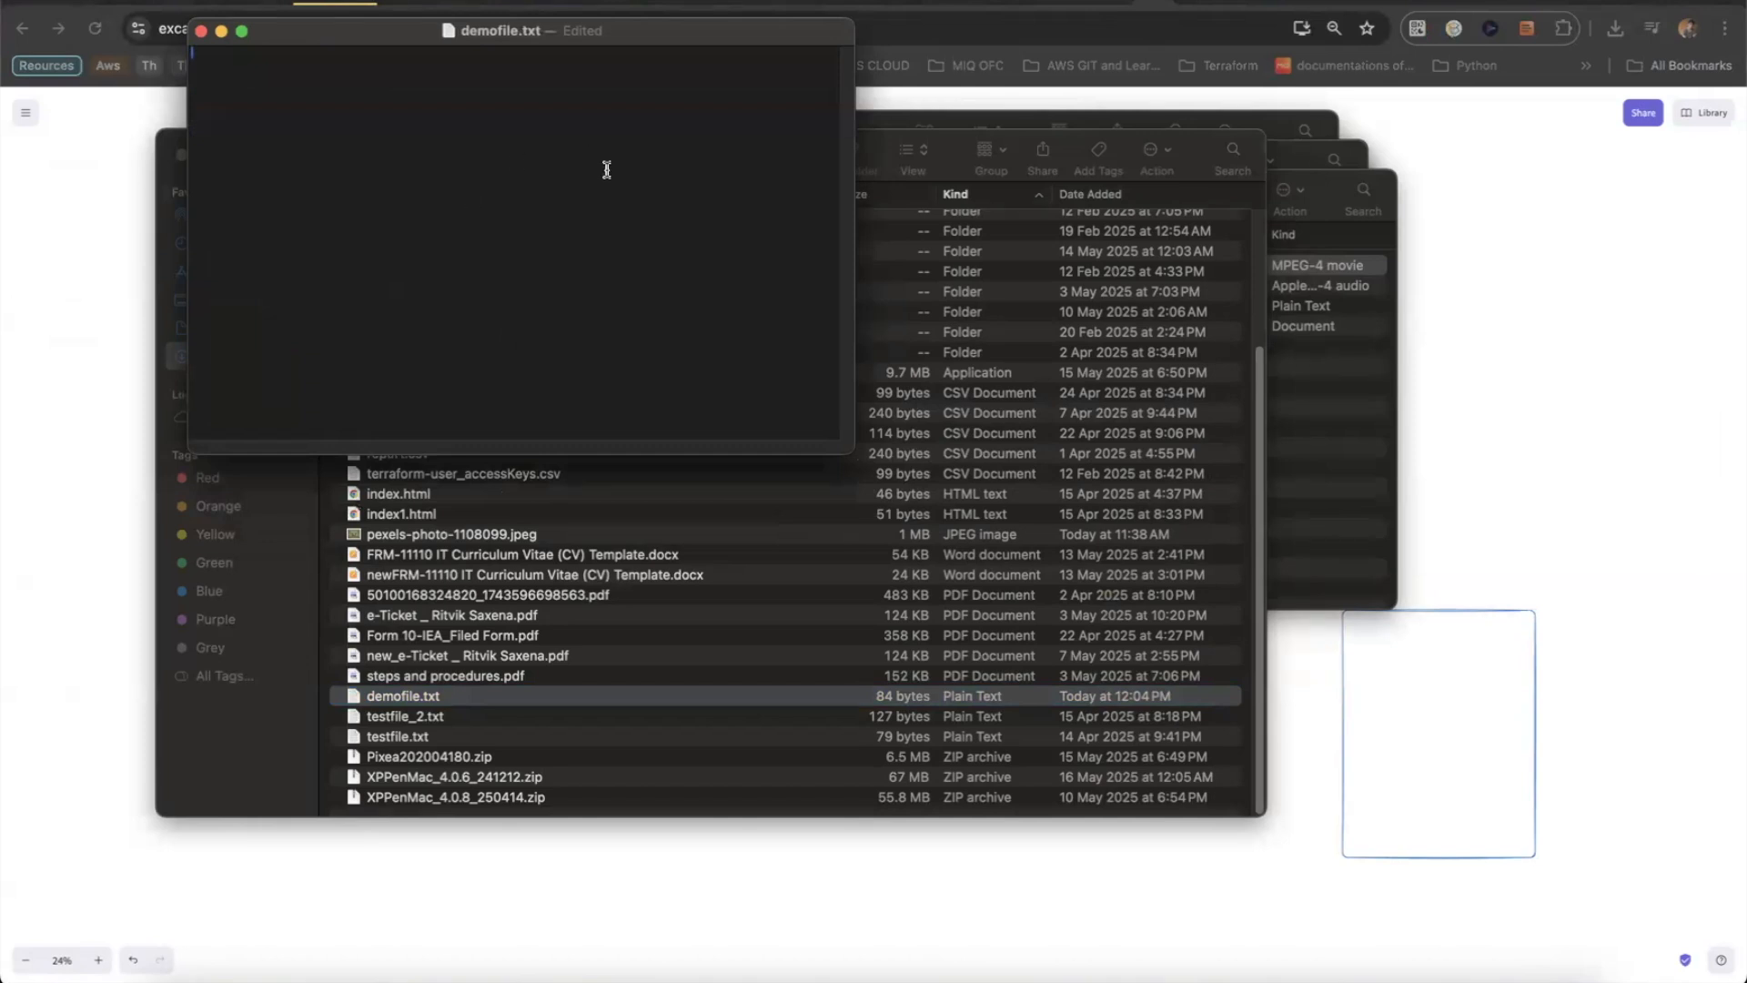
type("thI have reworkied on the fi")
- Check the Excalidraw sketch, return to the edited demofile.txt, then save and close the file
key("super+Tab")
key("super+Tab")
left_click(1463, 428)
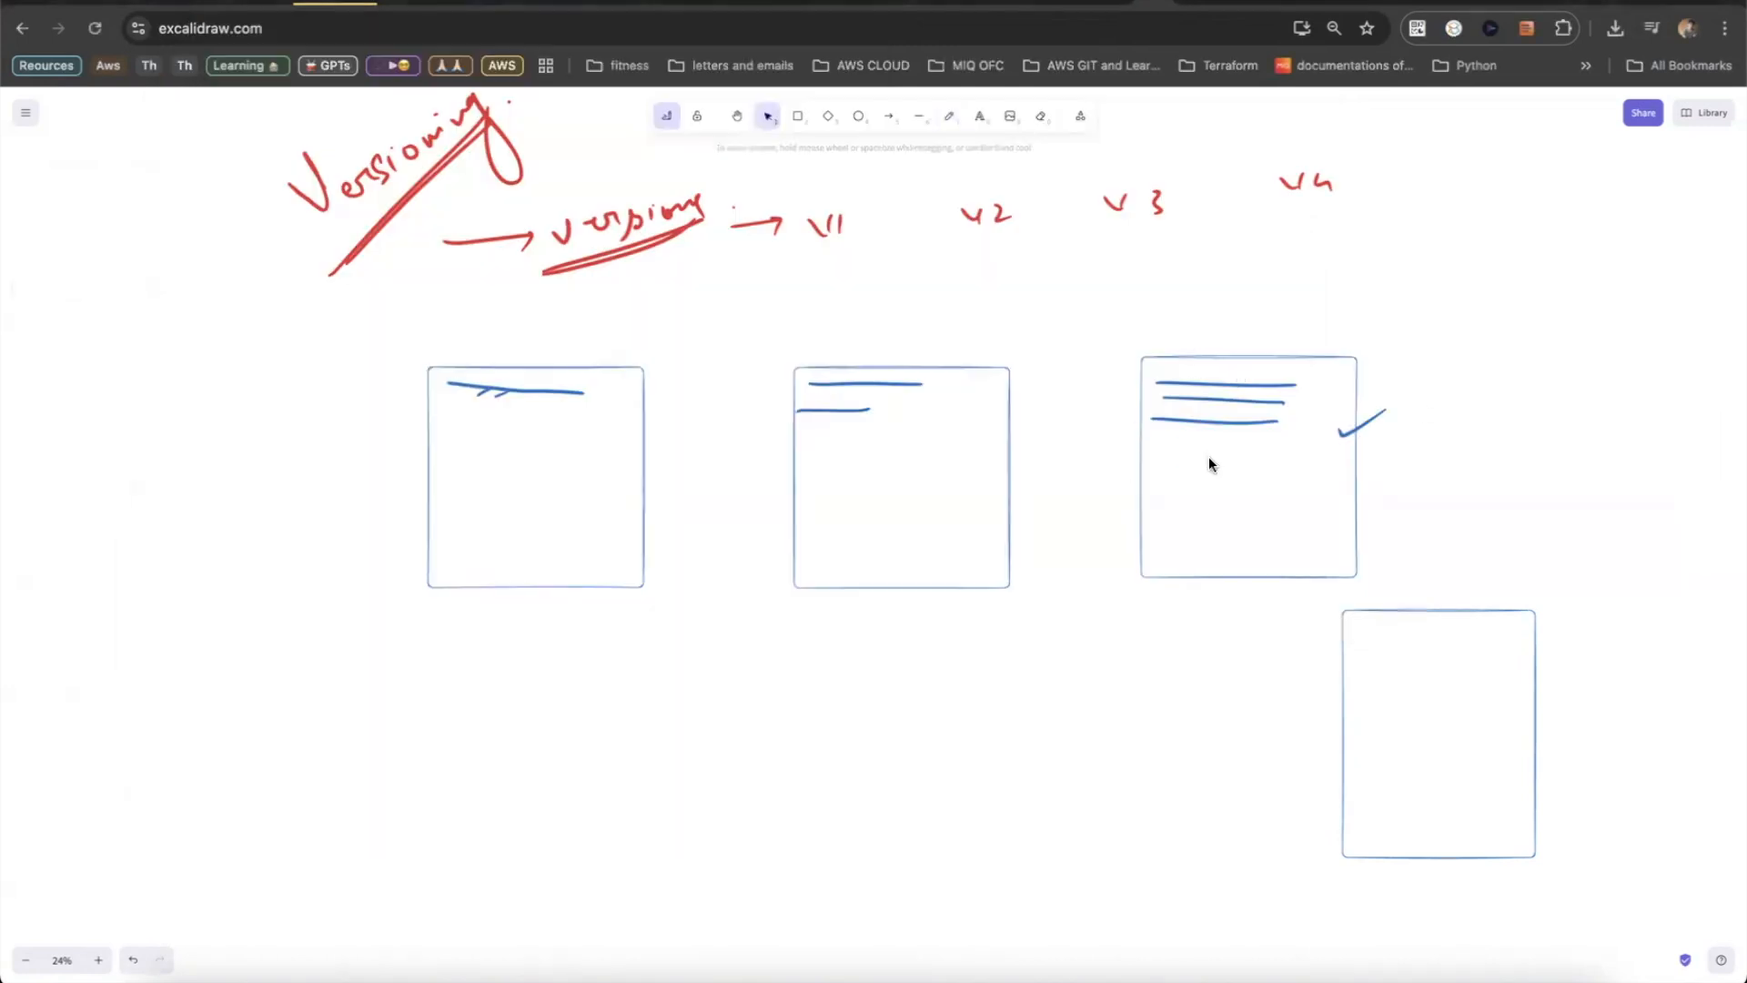
key("super+Tab")
left_click_drag(384, 53, 166, 45)
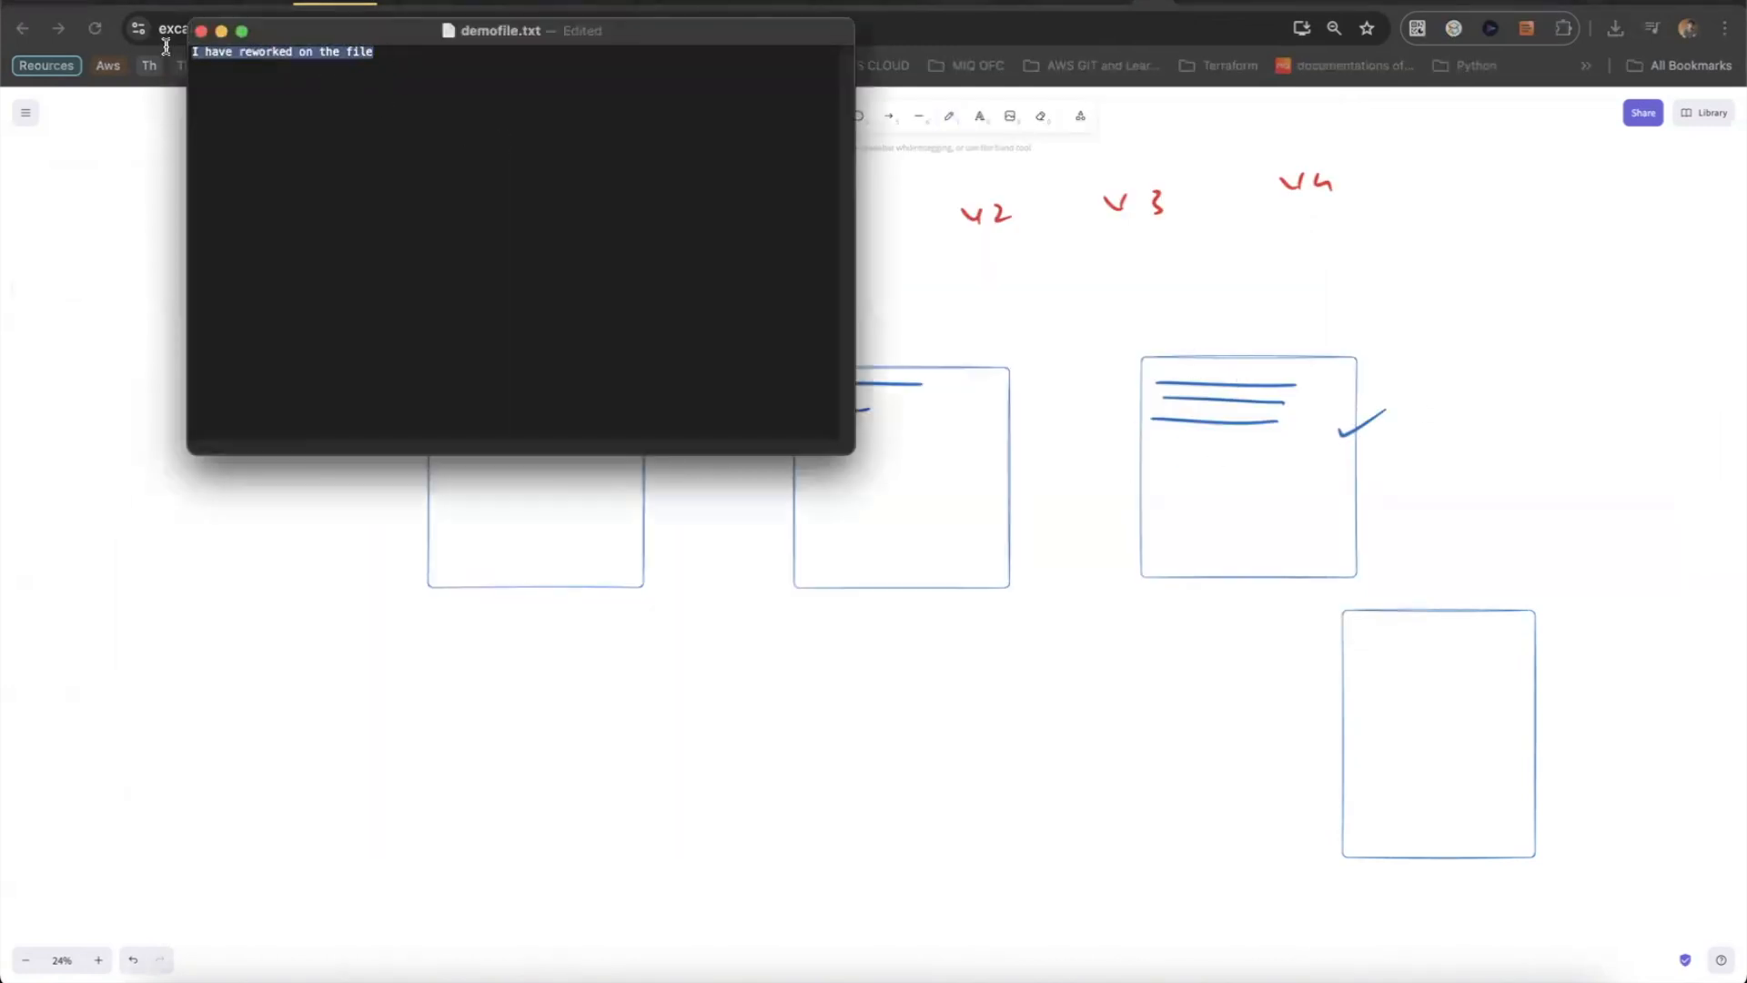
left_click(304, 121)
key("super+s")
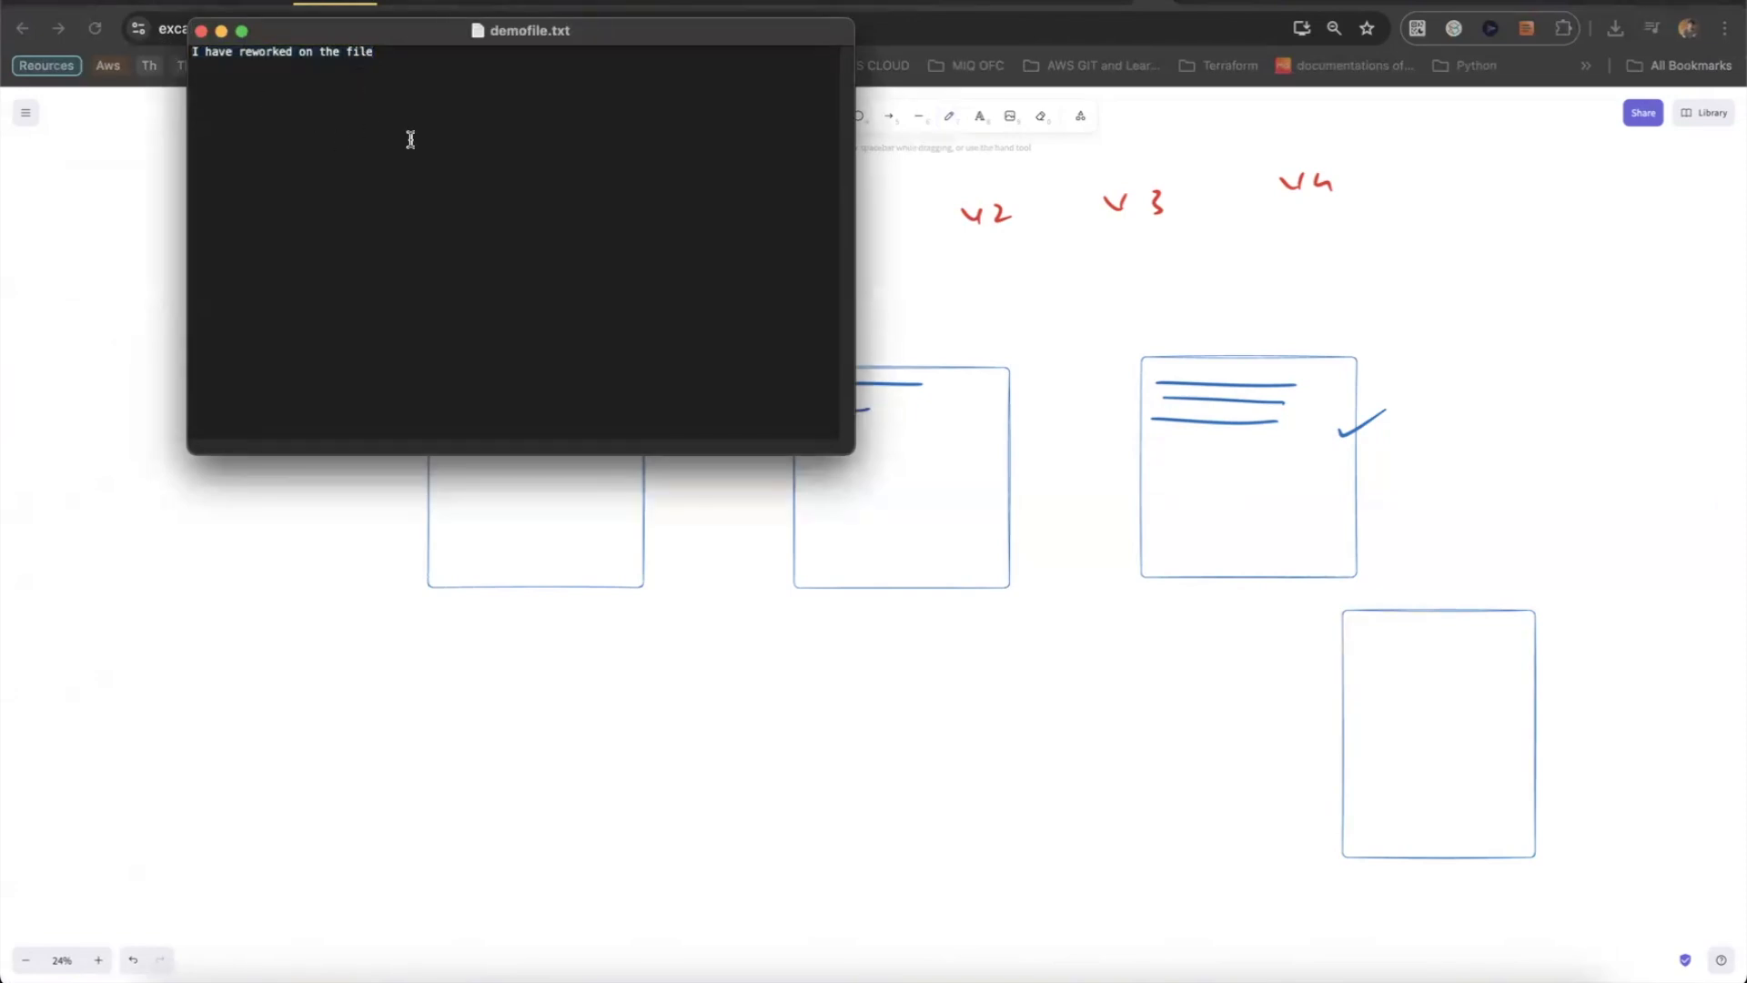
left_click(202, 31)
- Open the bucket's current demofile.txt object in the browser, examine its content, and return to the bucket's object list
left_click(357, 3)
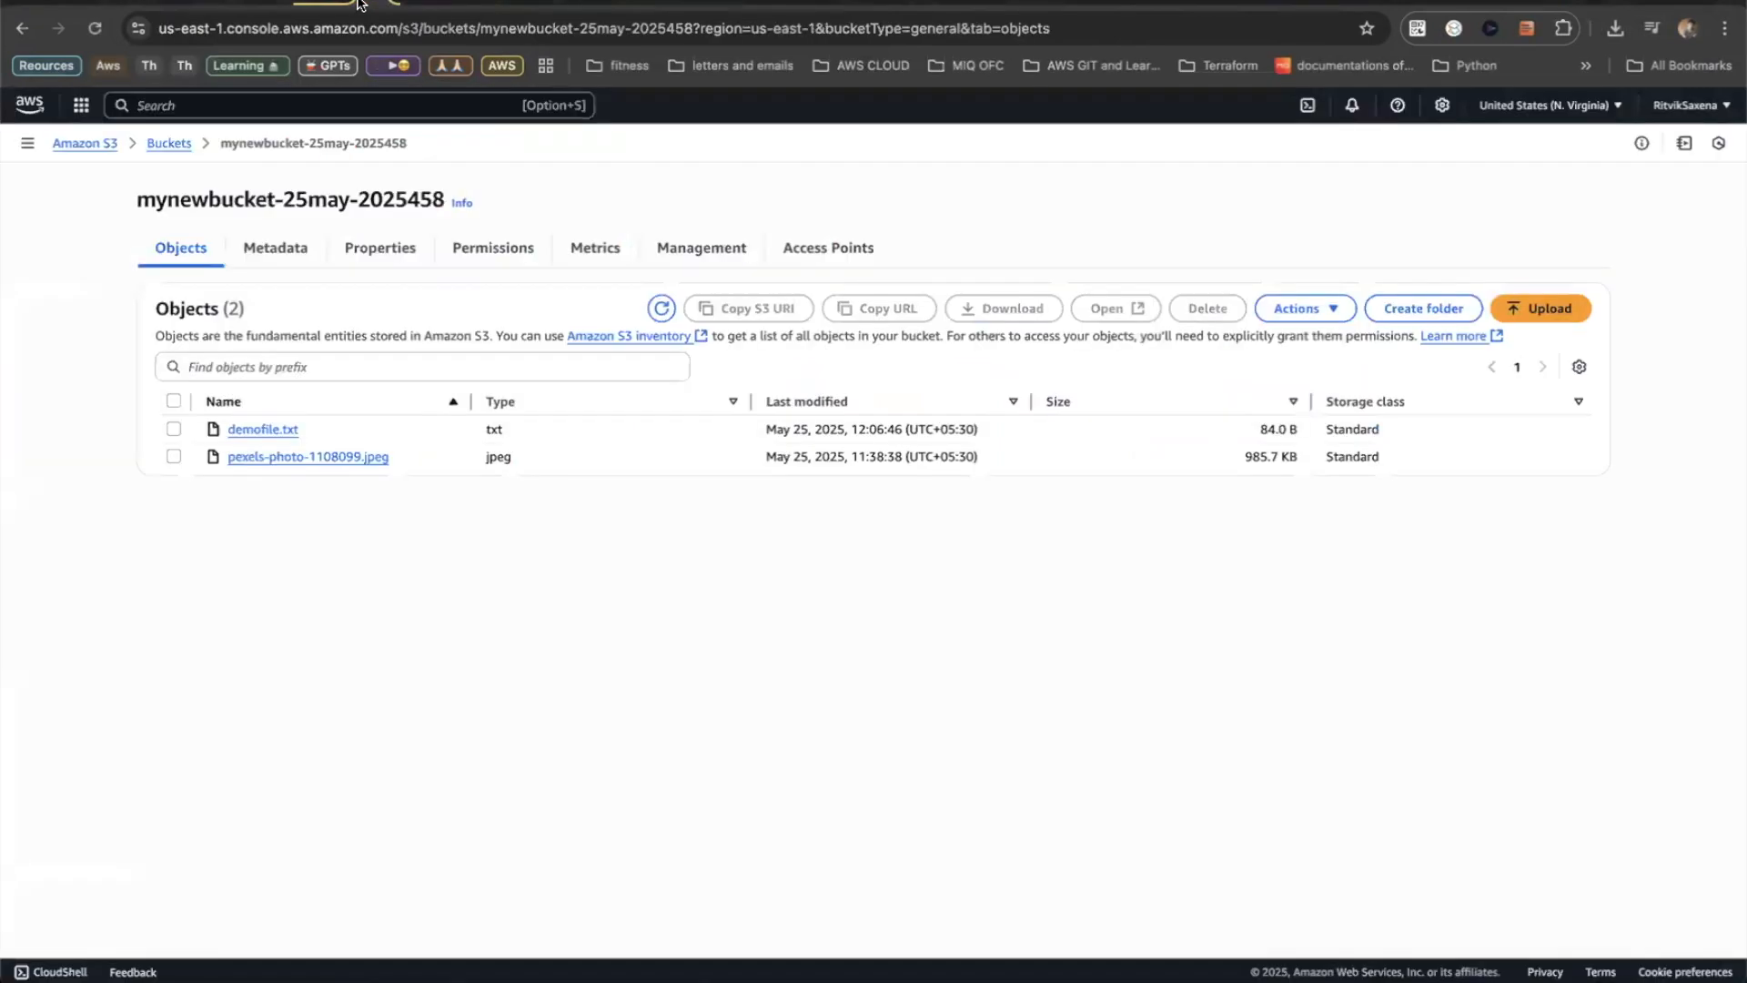
left_click(255, 431)
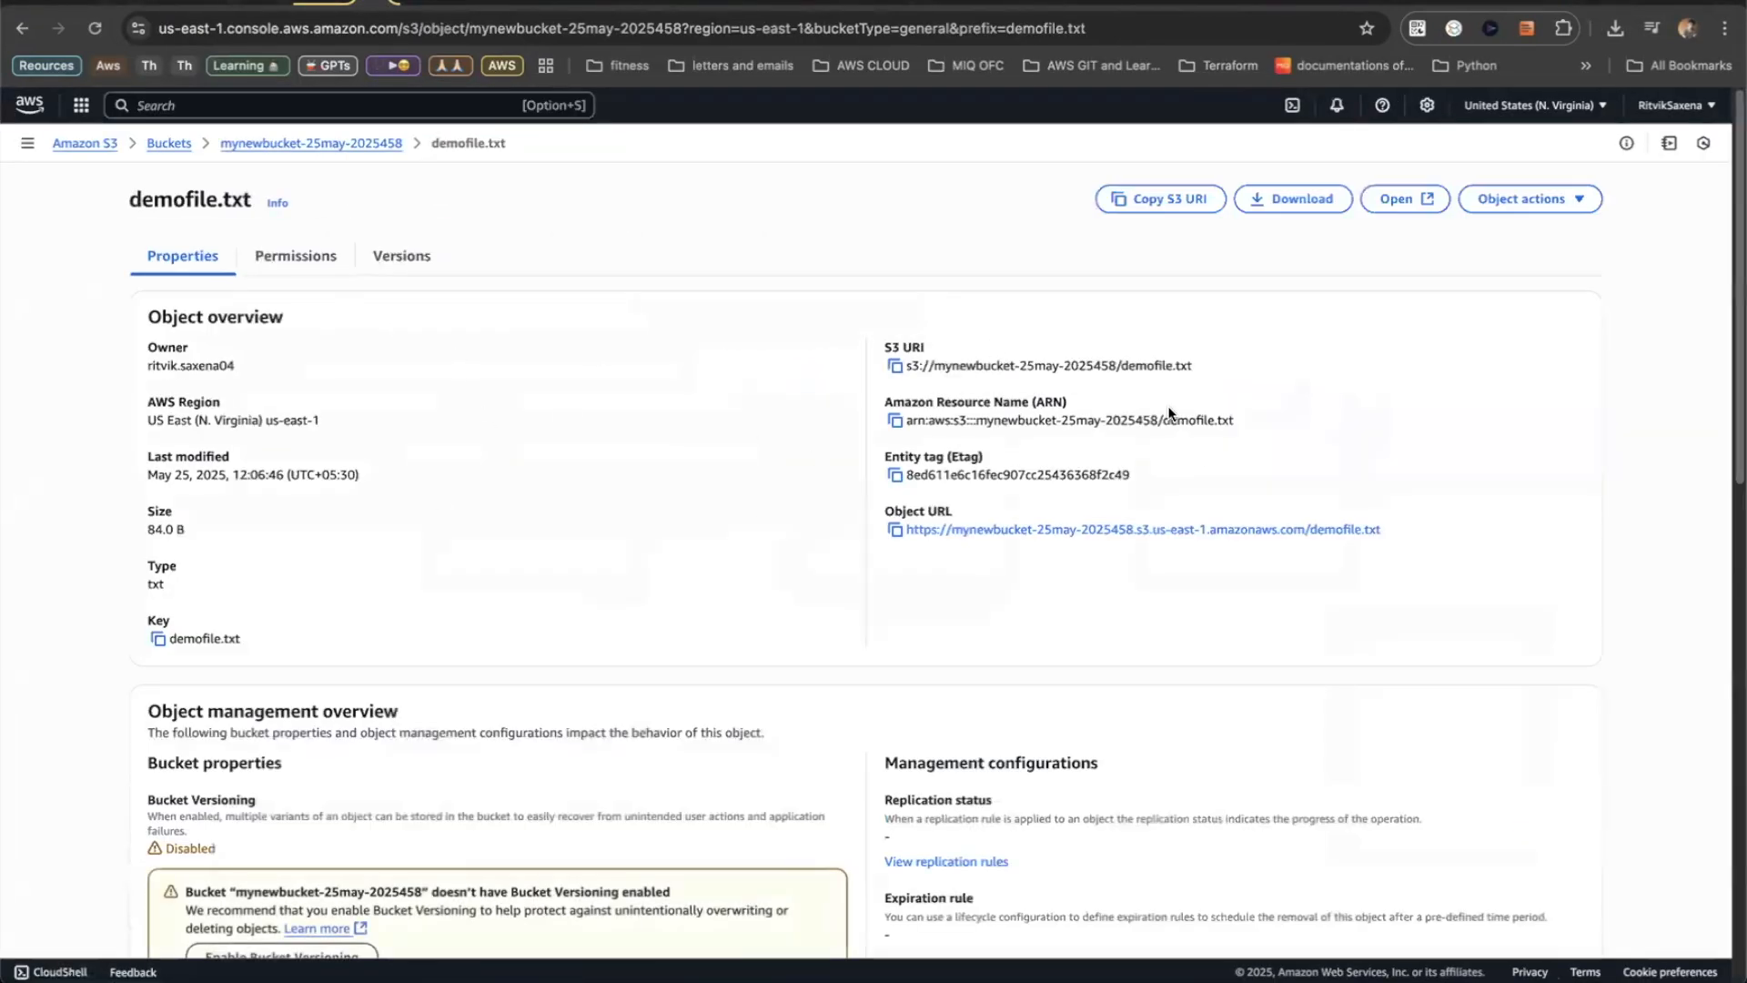
left_click(1392, 205)
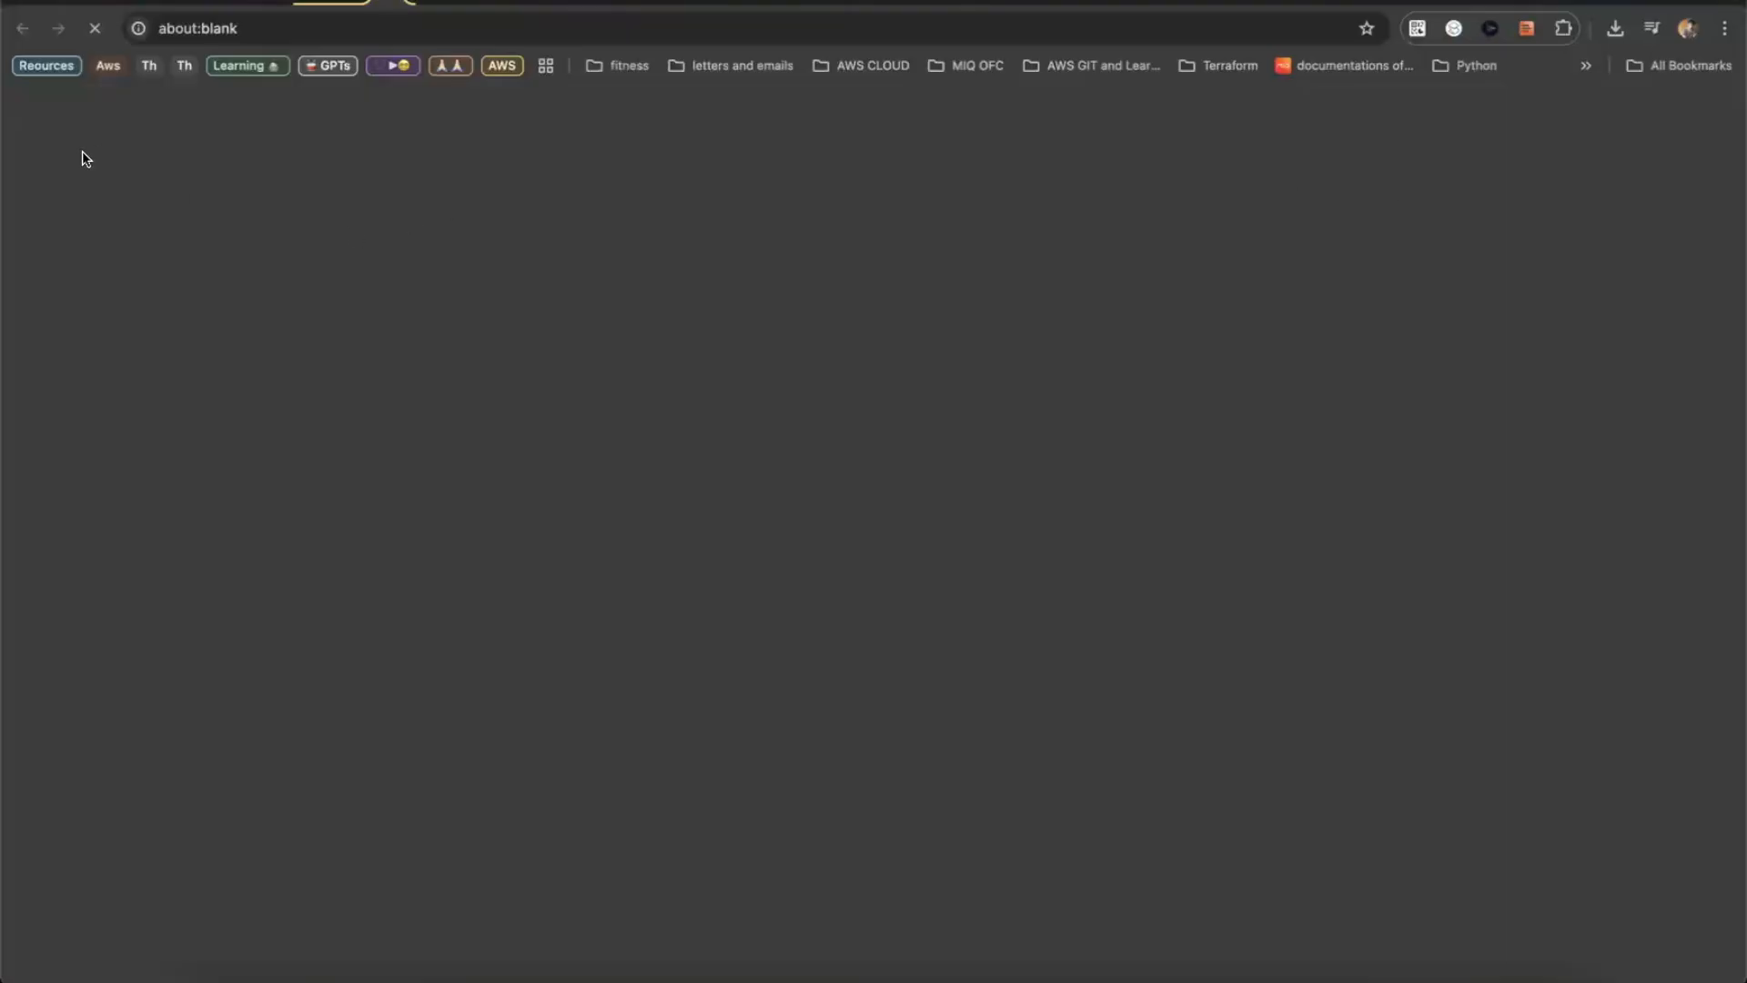
left_click_drag(227, 138, 9, 103)
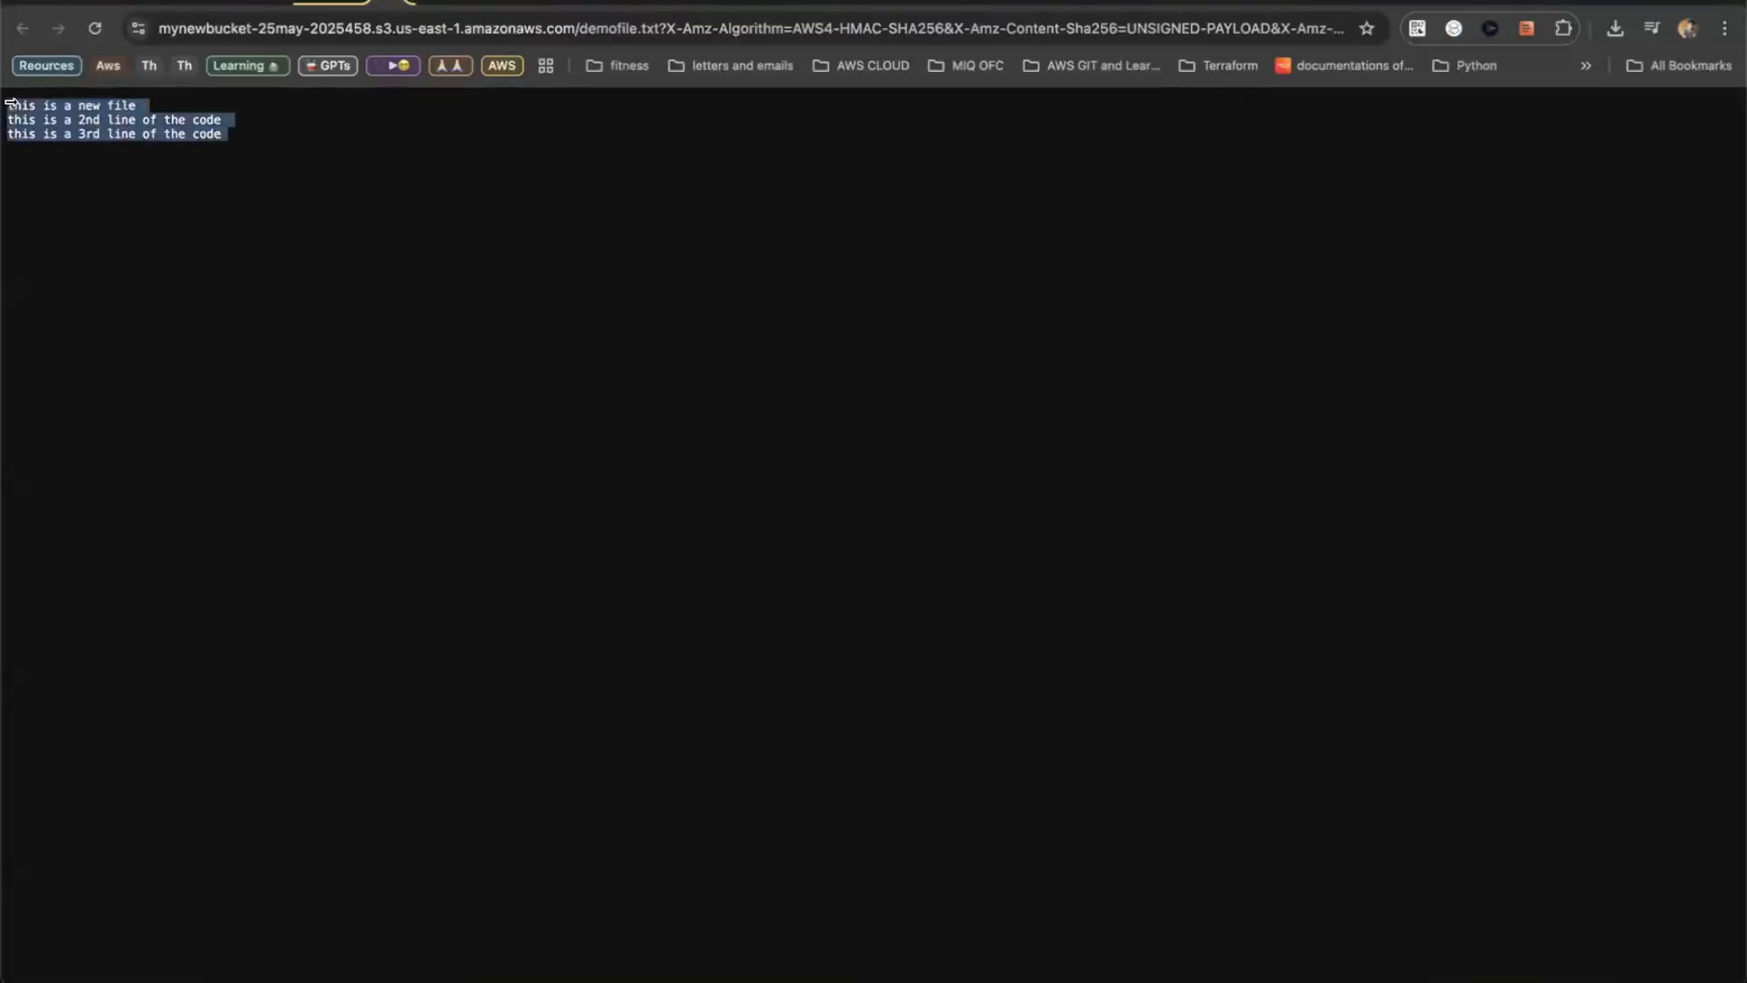
left_click(379, 2)
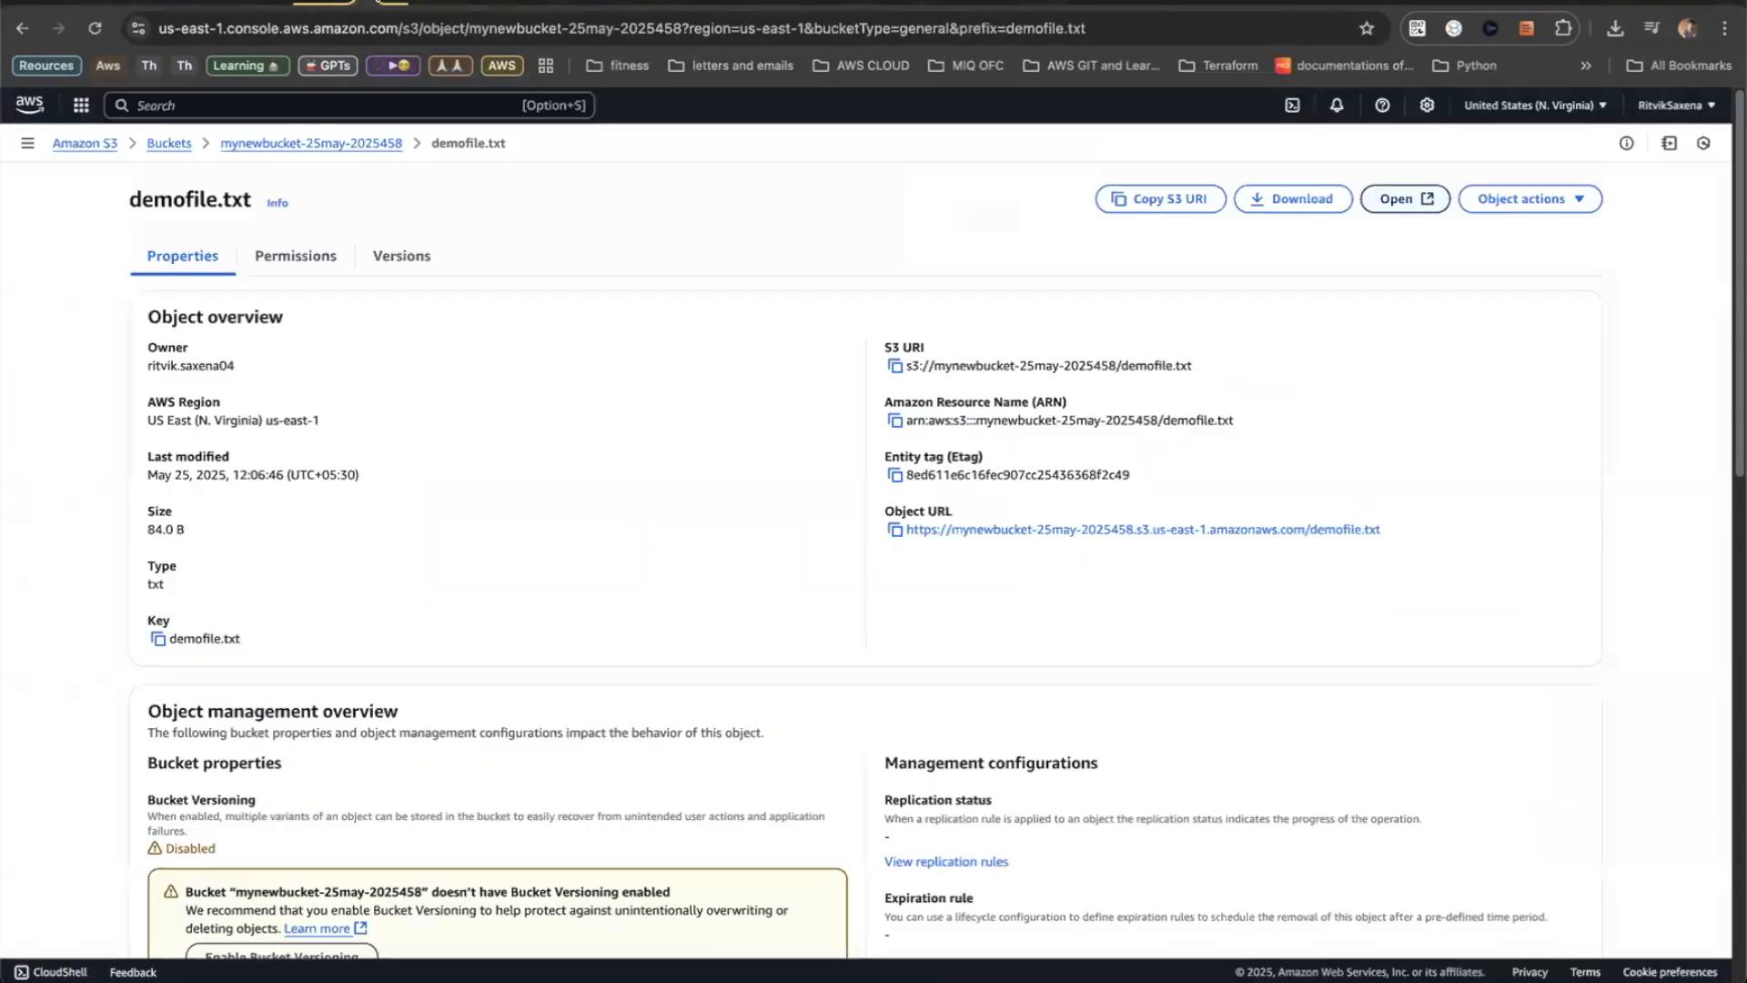
left_click(269, 145)
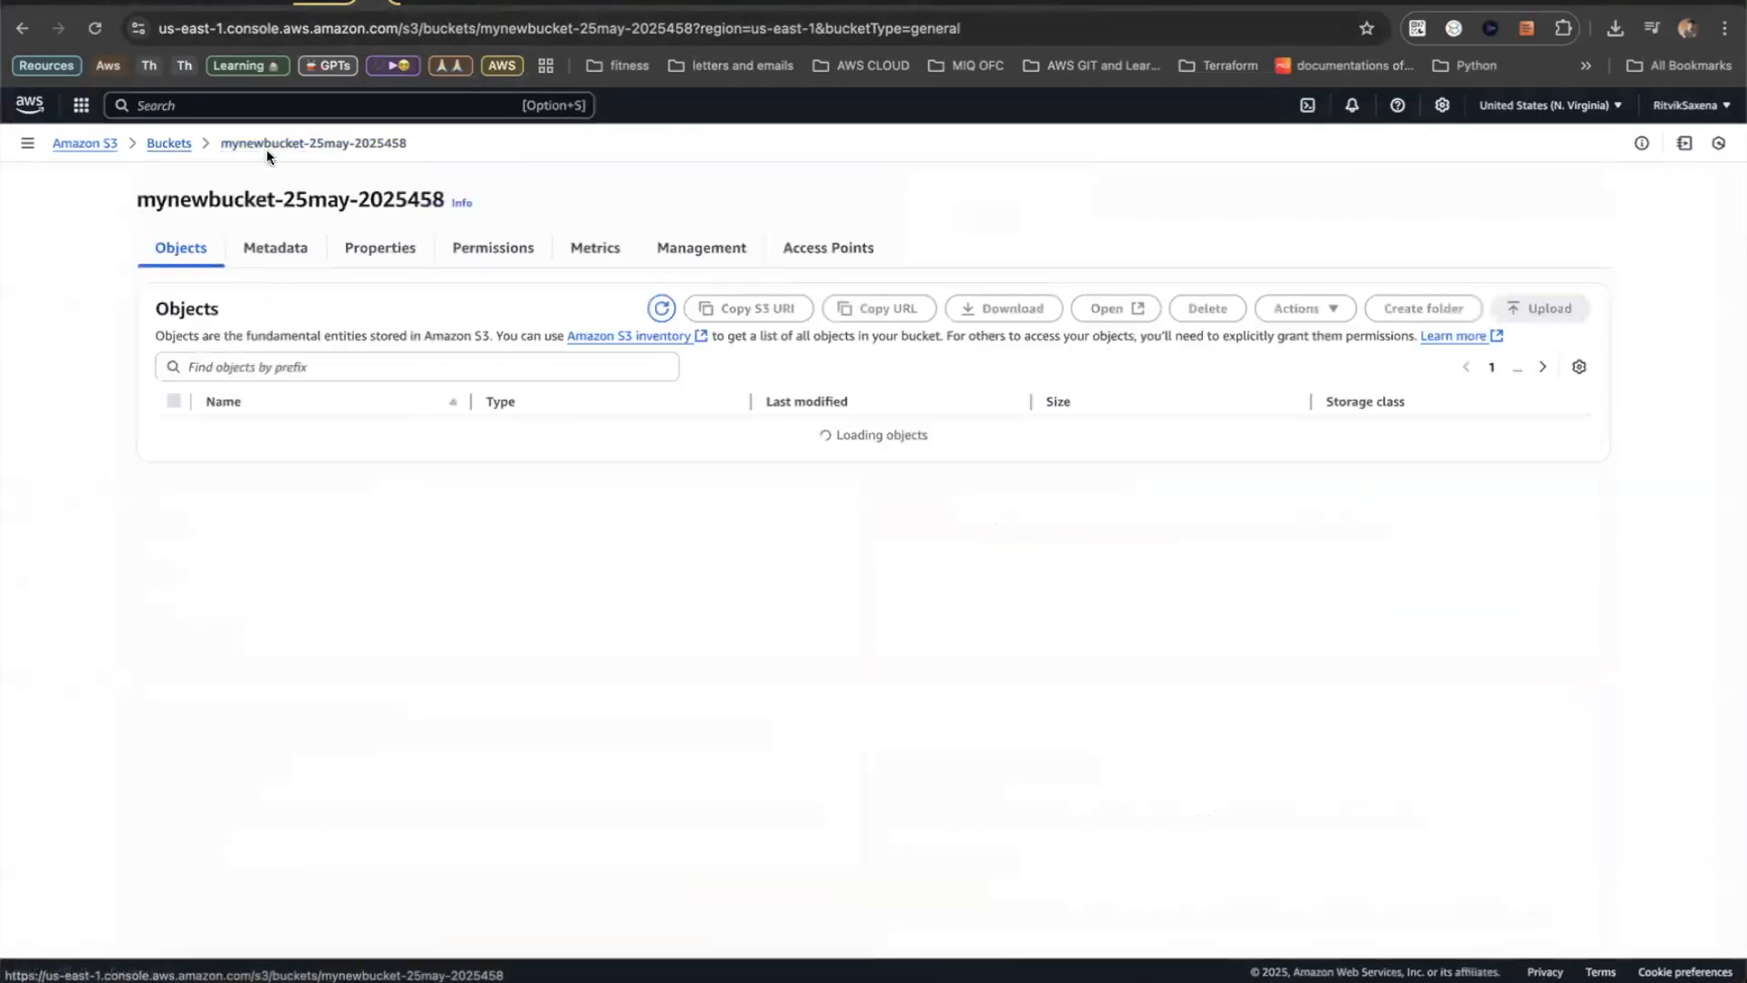
- Upload the reworked demofile.txt from the Downloads folder to mynewbucket-25may-2025458
left_click(195, 971)
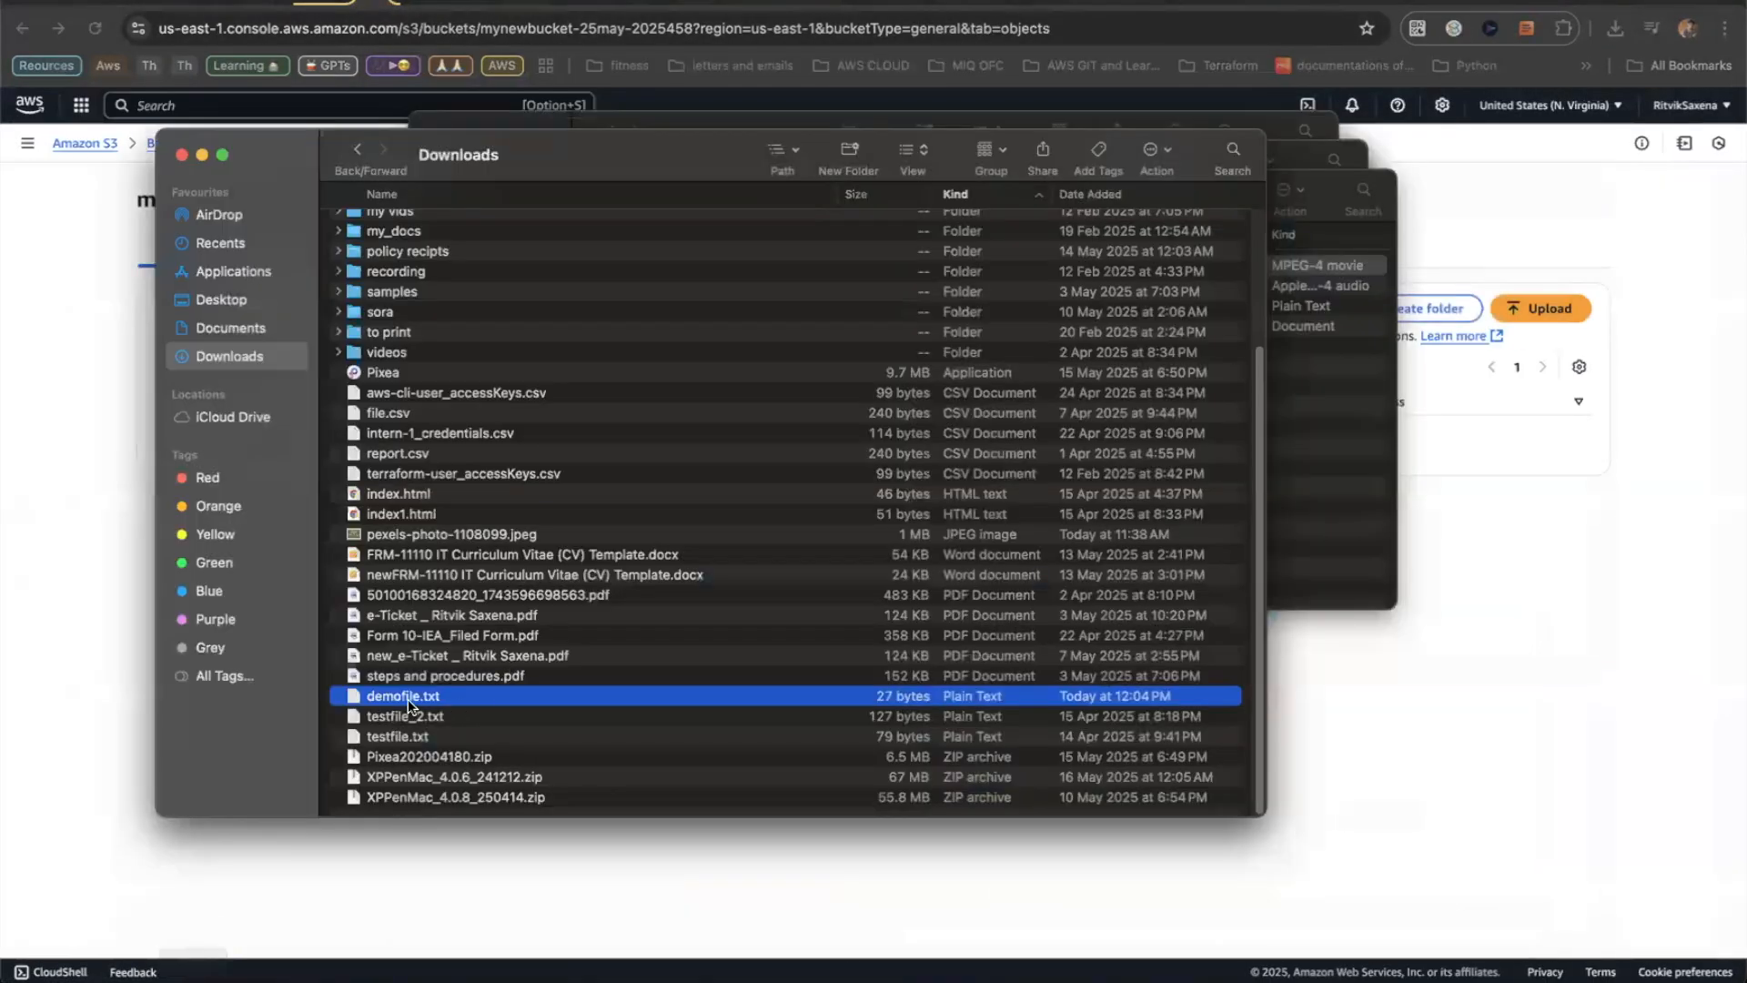
left_click_drag(411, 705, 593, 610)
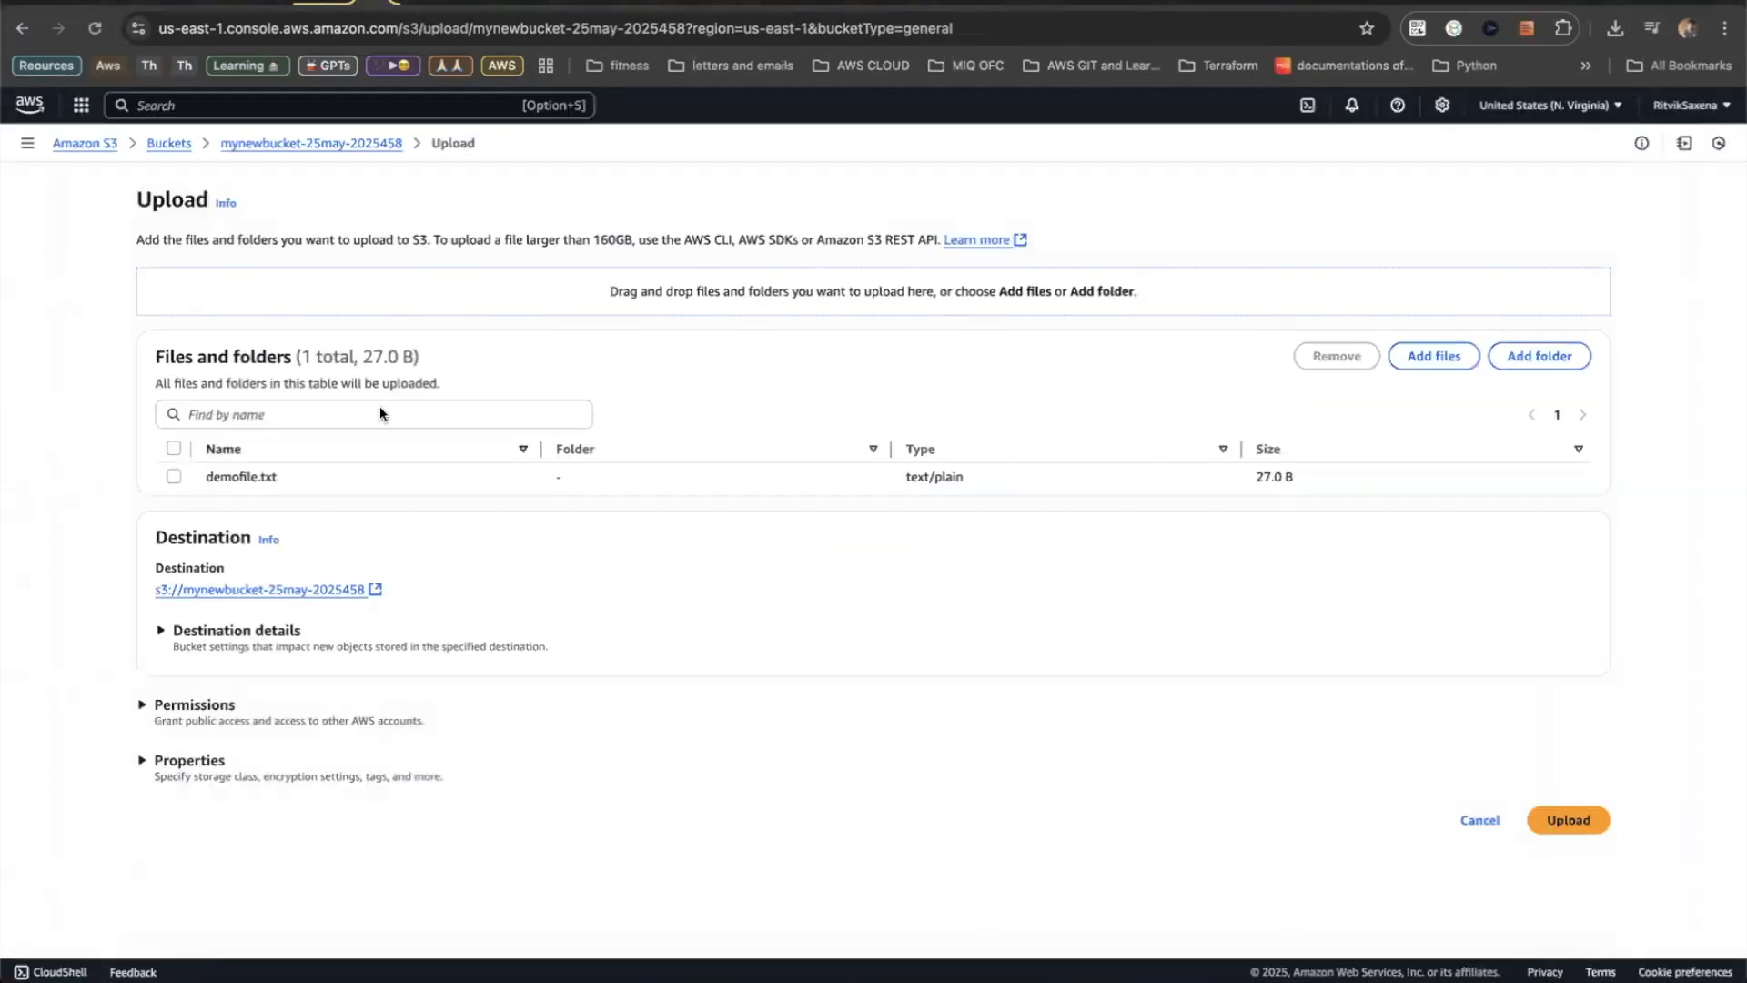
left_click(1565, 820)
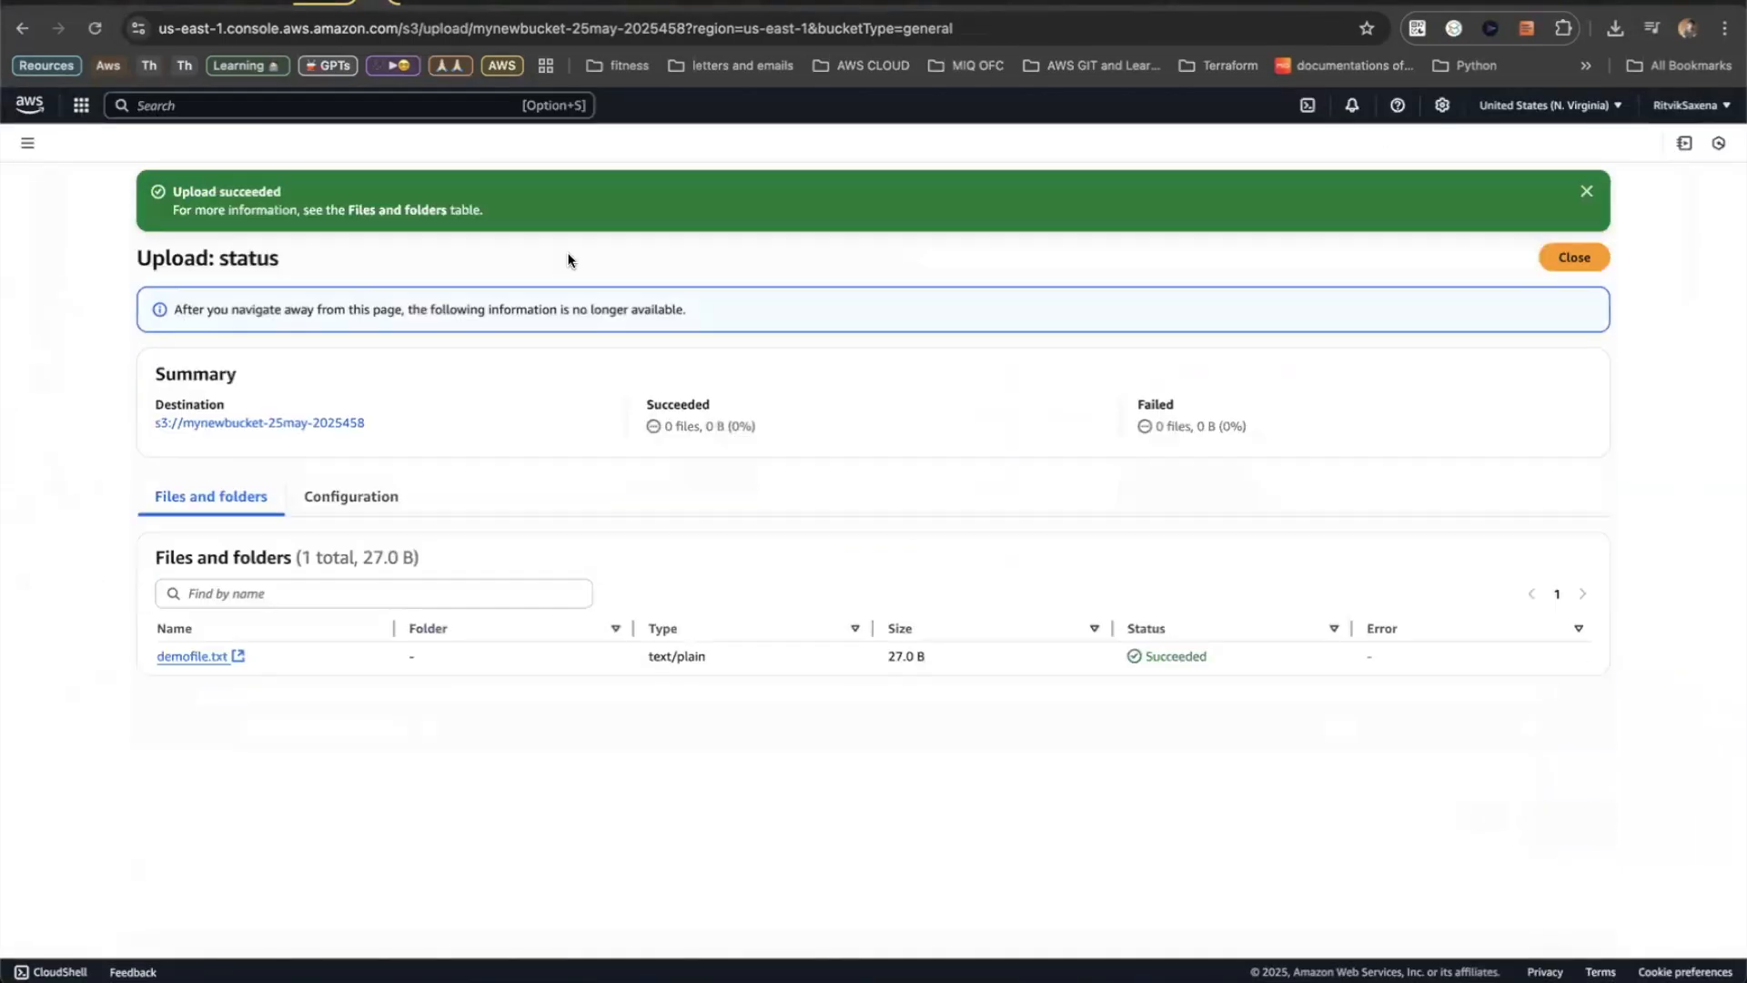
- Open the newly uploaded demofile.txt object in the browser and examine its text
left_click(187, 657)
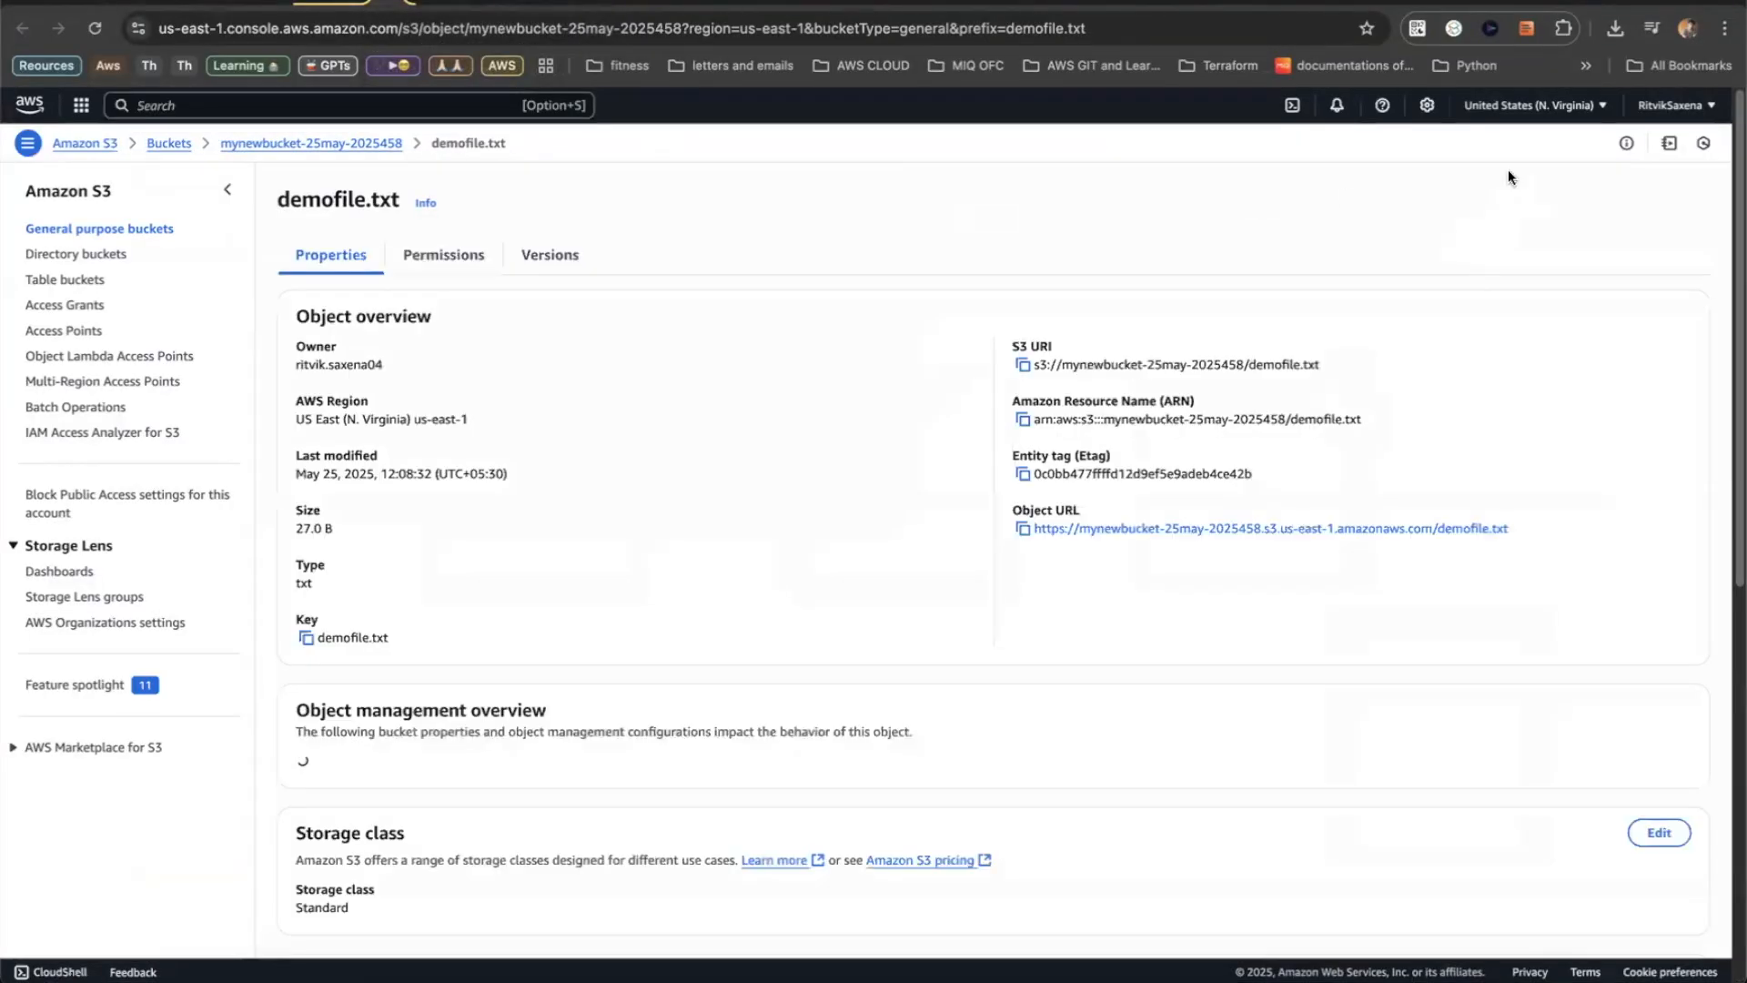
left_click(1497, 194)
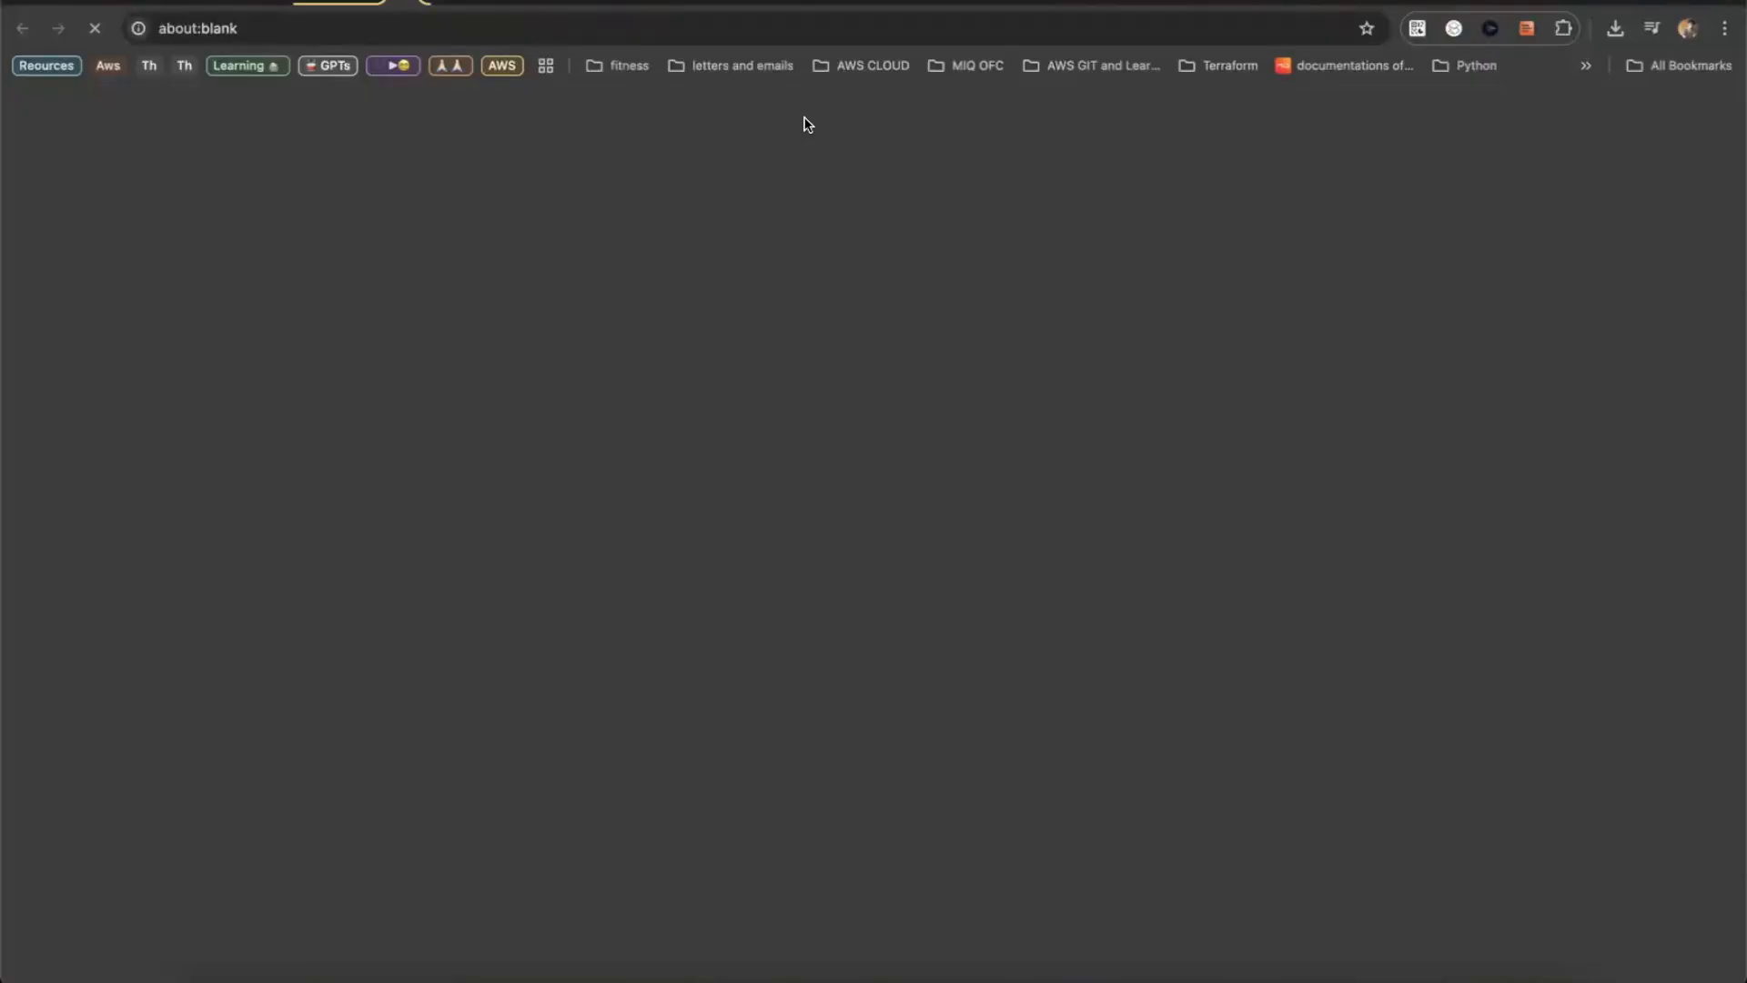
triple_click(91, 104)
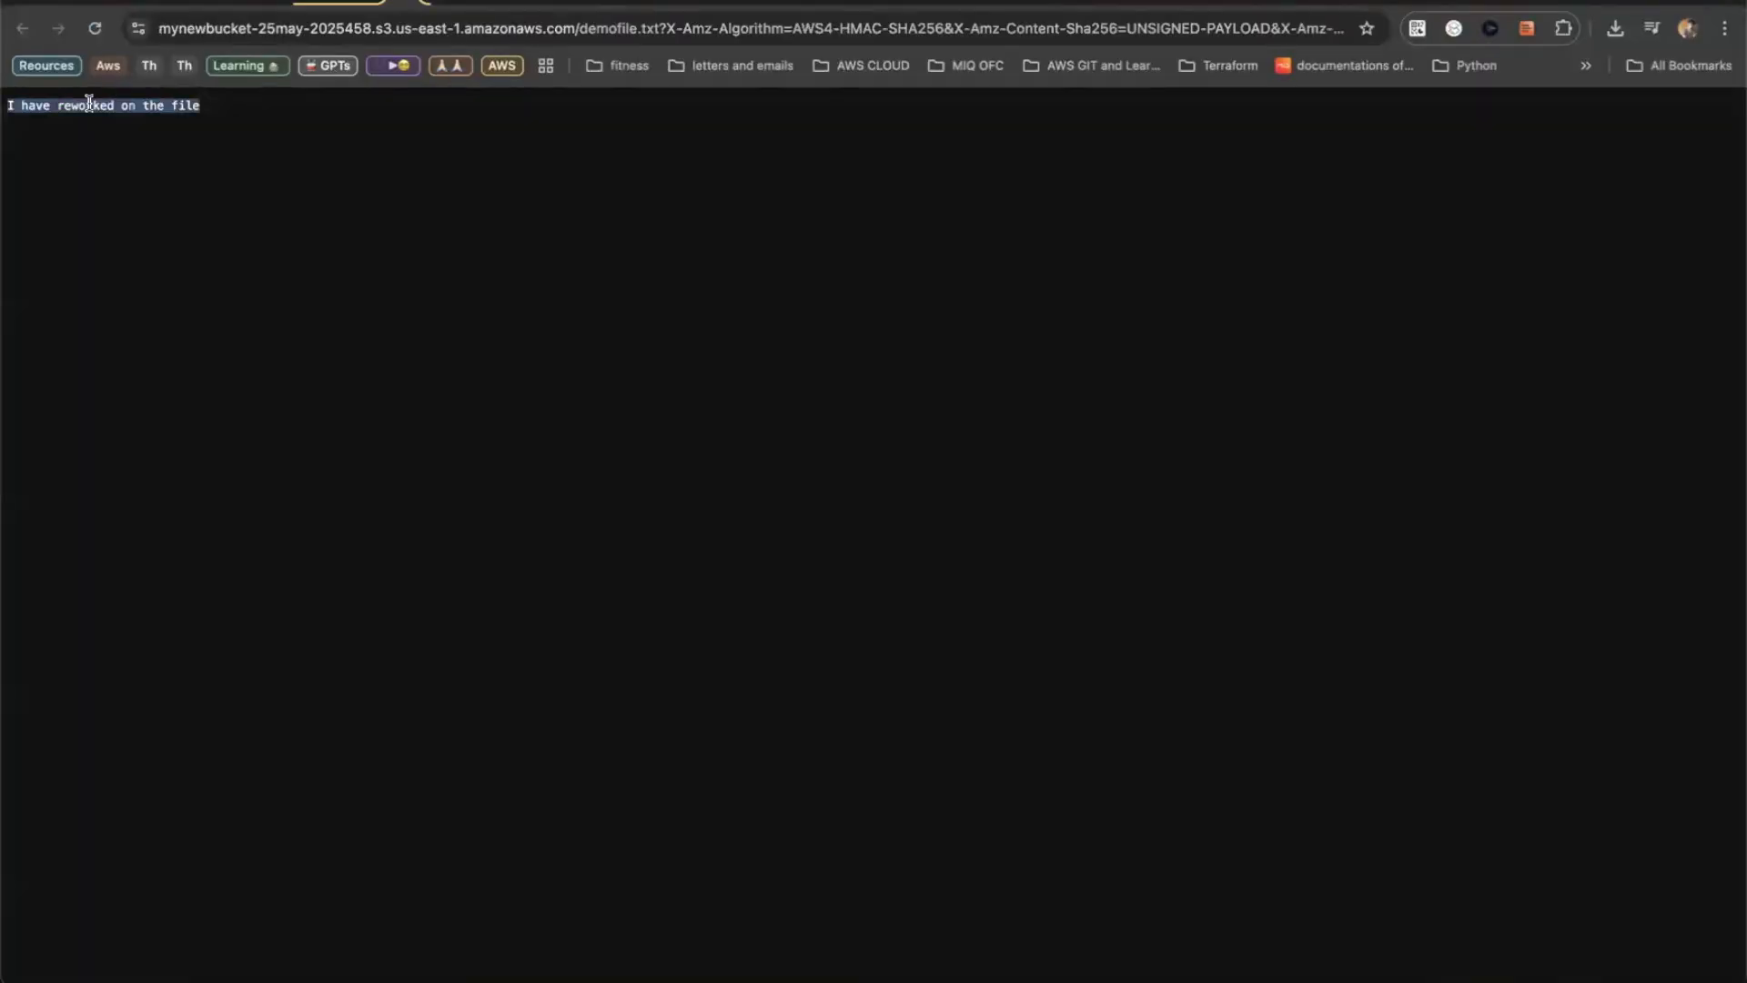
left_click(229, 165)
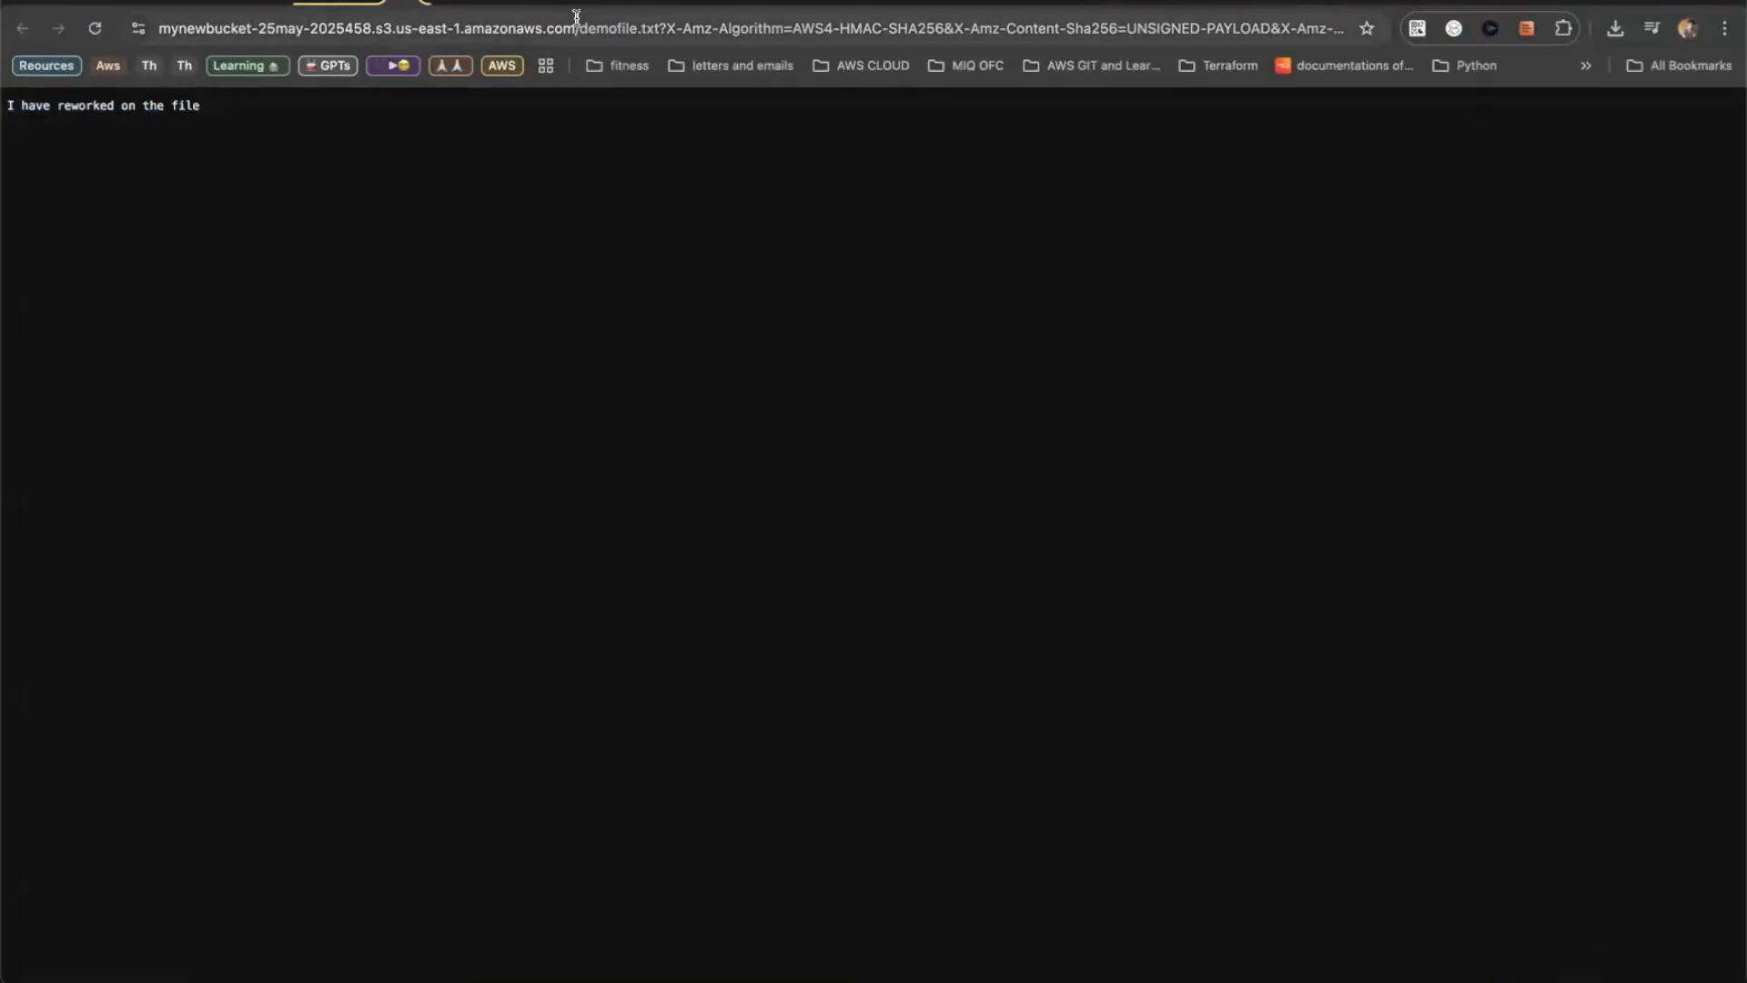
- Switch to the Excalidraw notes and draw one horizontal text line near the top of the fourth rectangle
left_click(1233, 11)
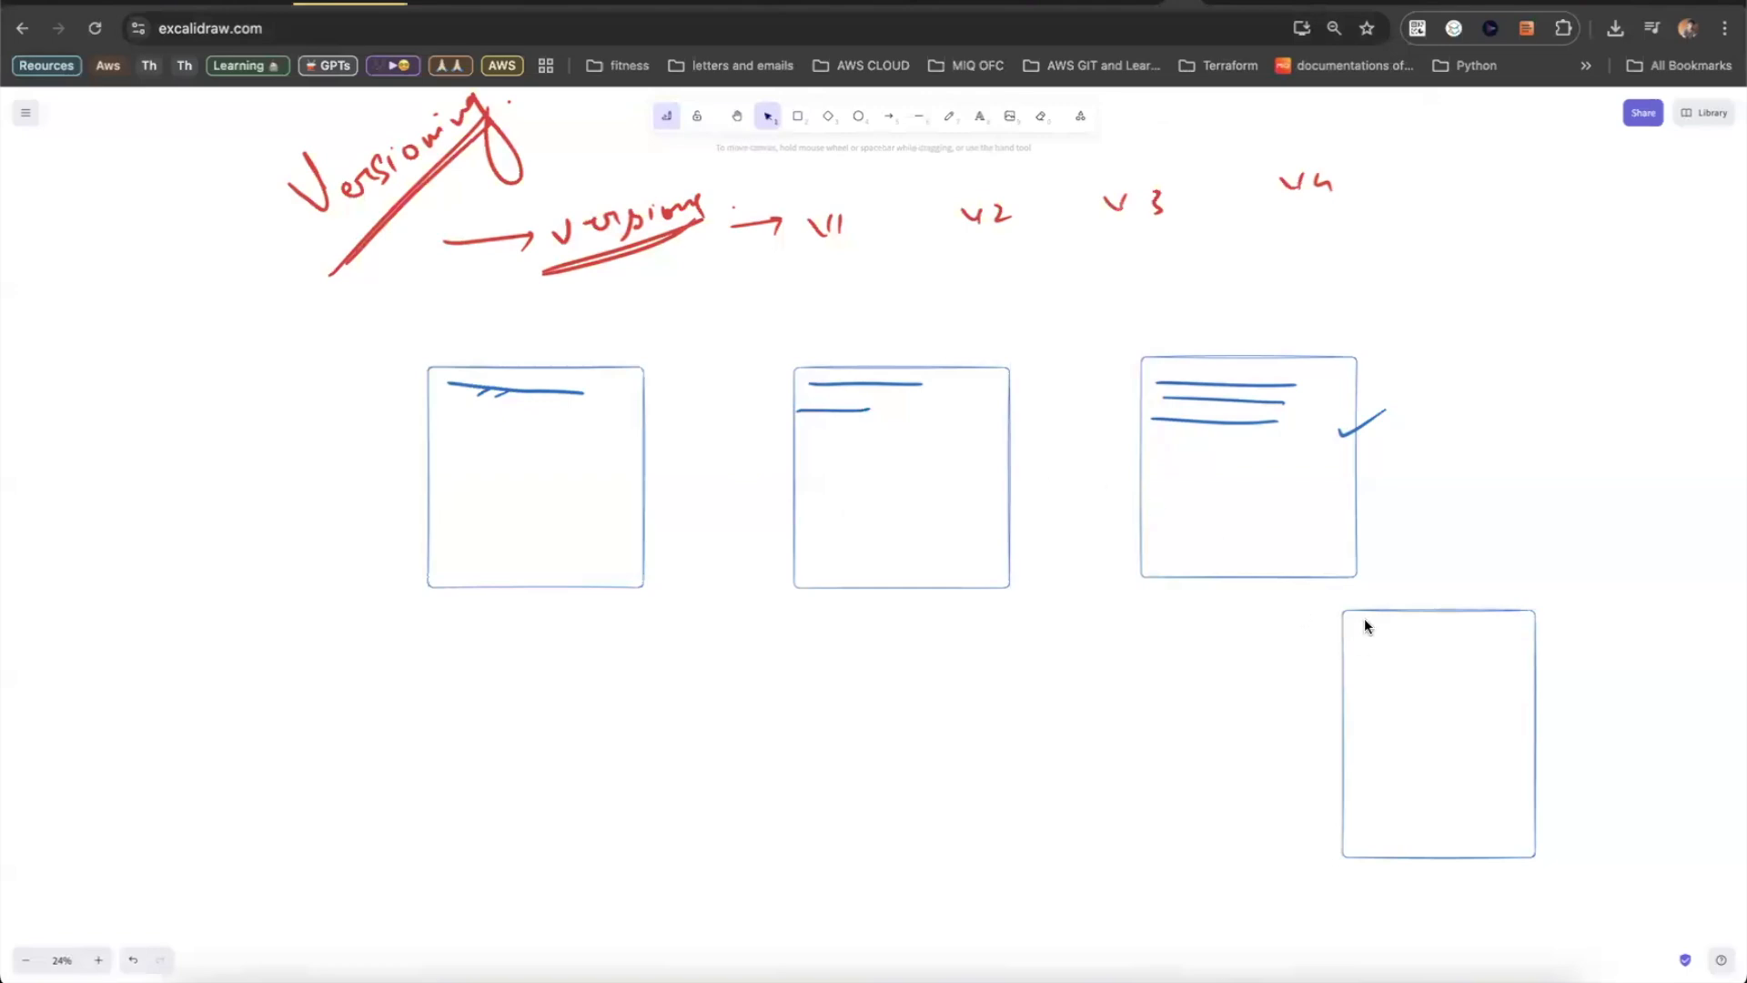
left_click(949, 116)
left_click_drag(1374, 630, 1488, 622)
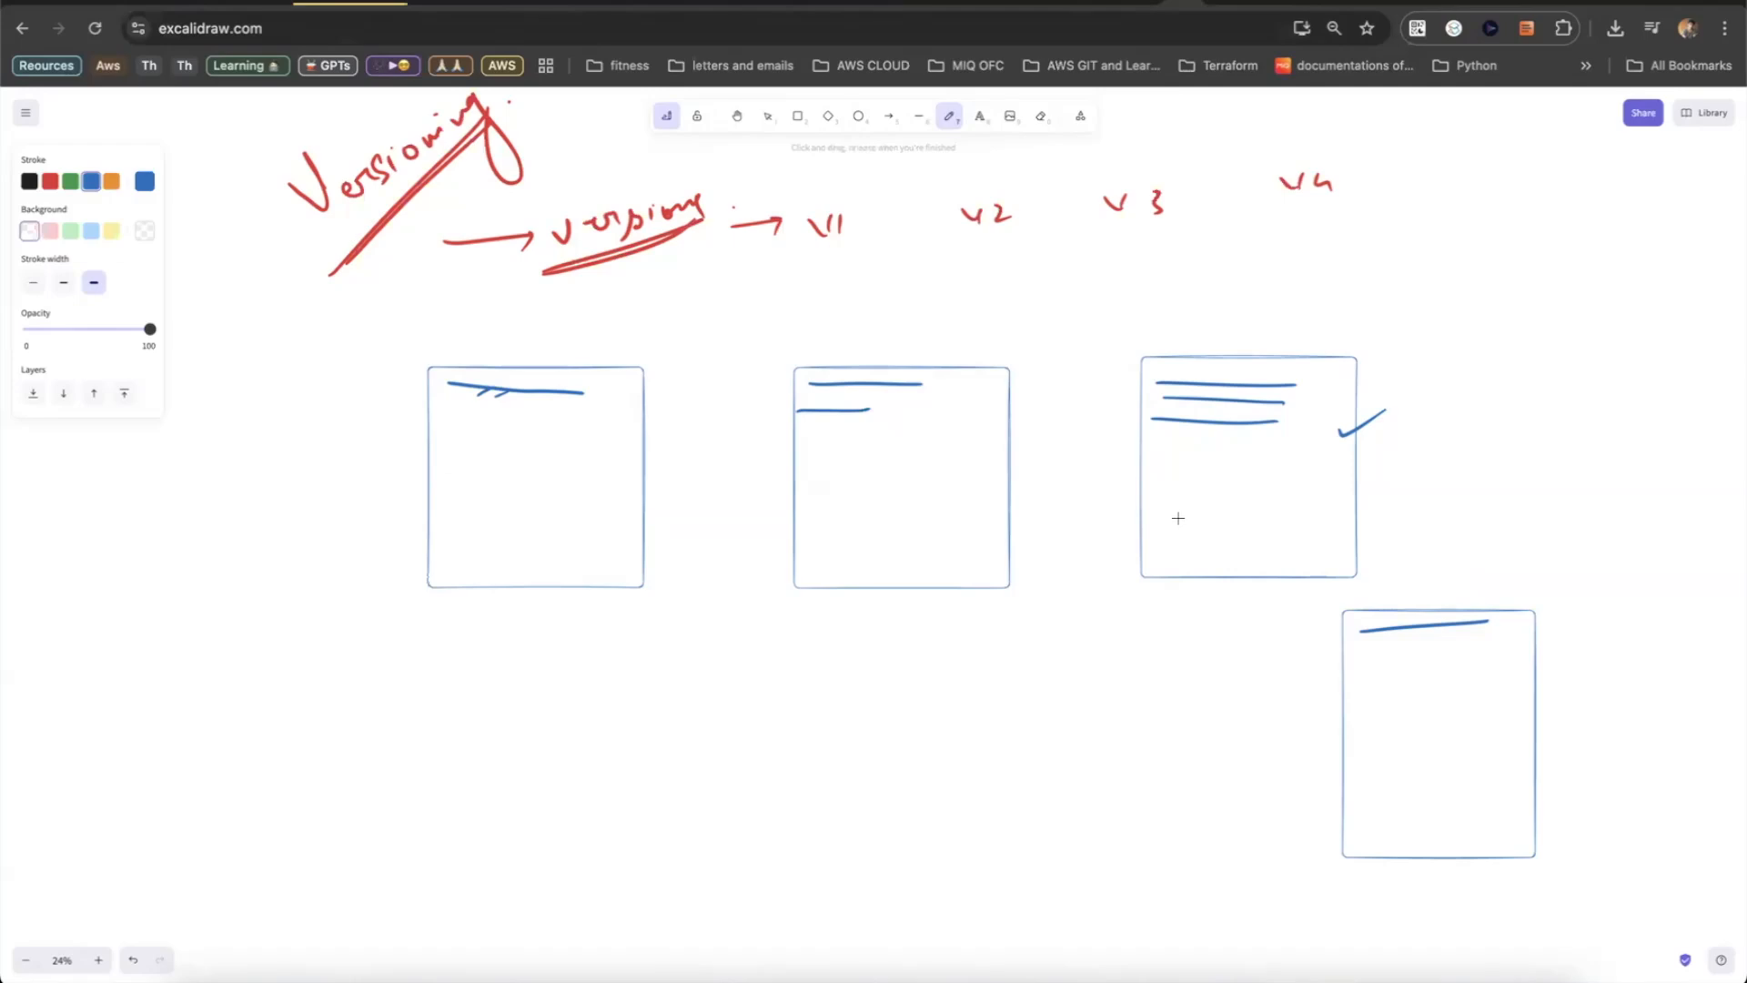
- Draw a bold tick on the second square, arrows linking the four boxes in sequence, and a curved arrow from the fourth back to the second
left_click_drag(970, 375, 1028, 330)
left_click_drag(678, 468, 757, 450)
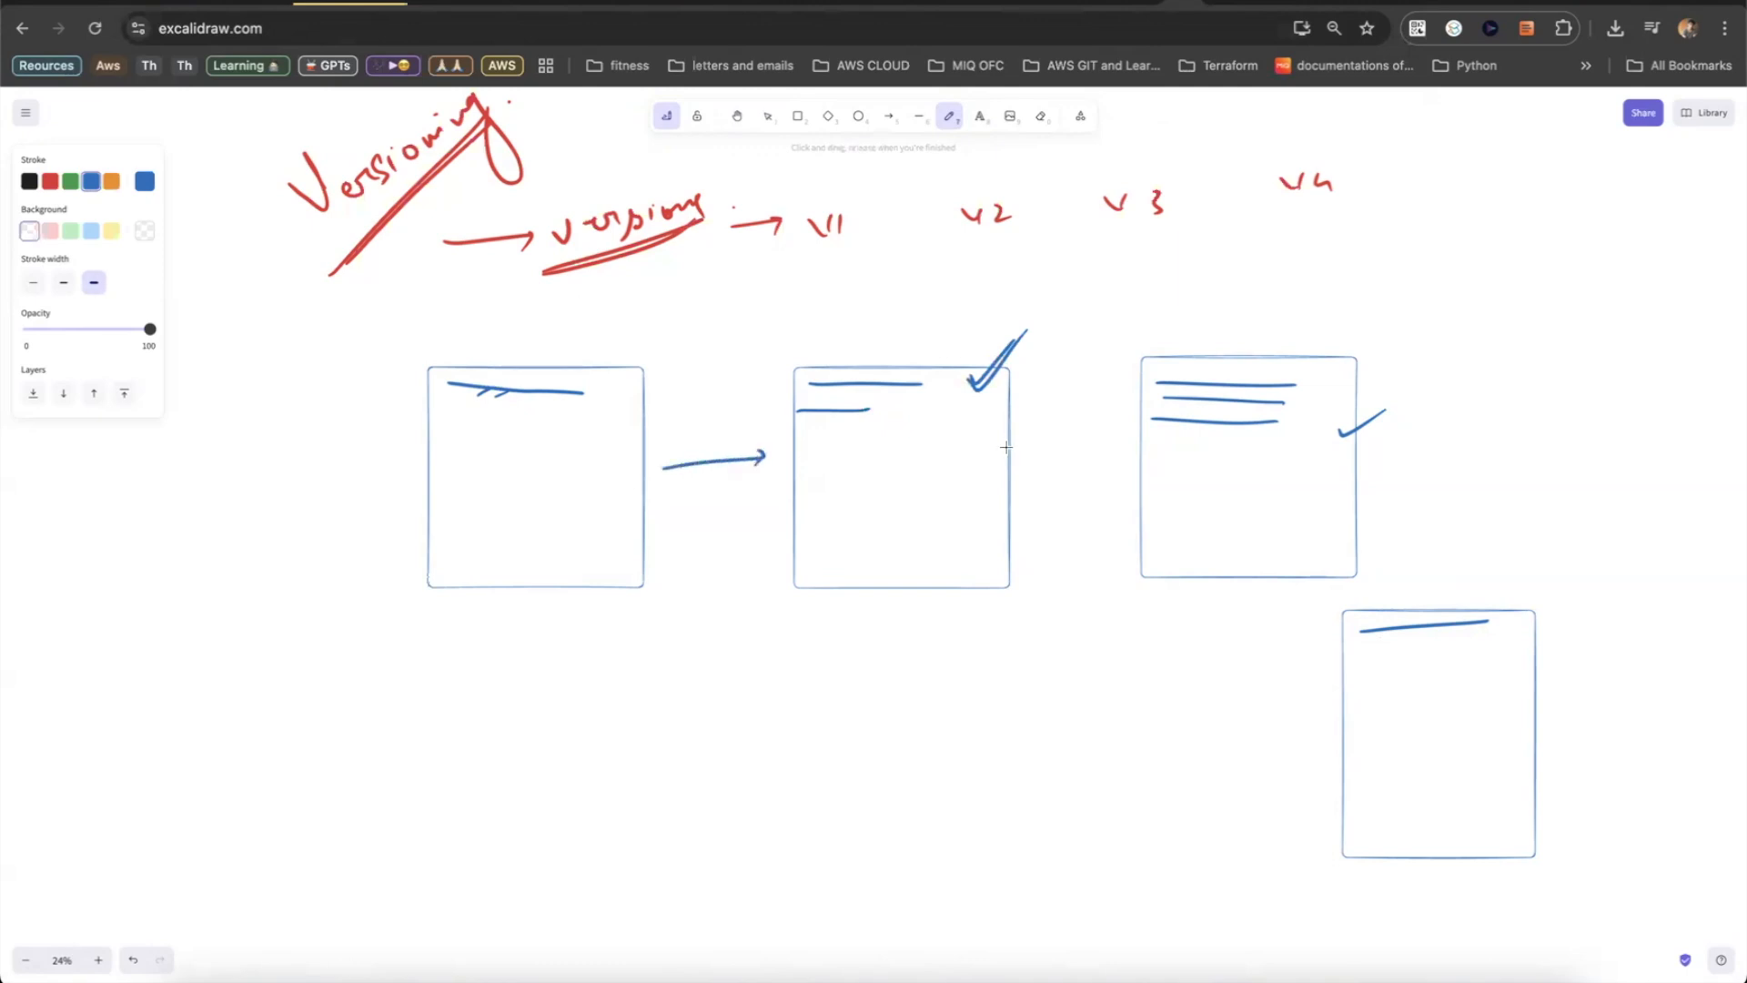
left_click_drag(1015, 465, 1104, 461)
left_click_drag(1394, 479, 1437, 582)
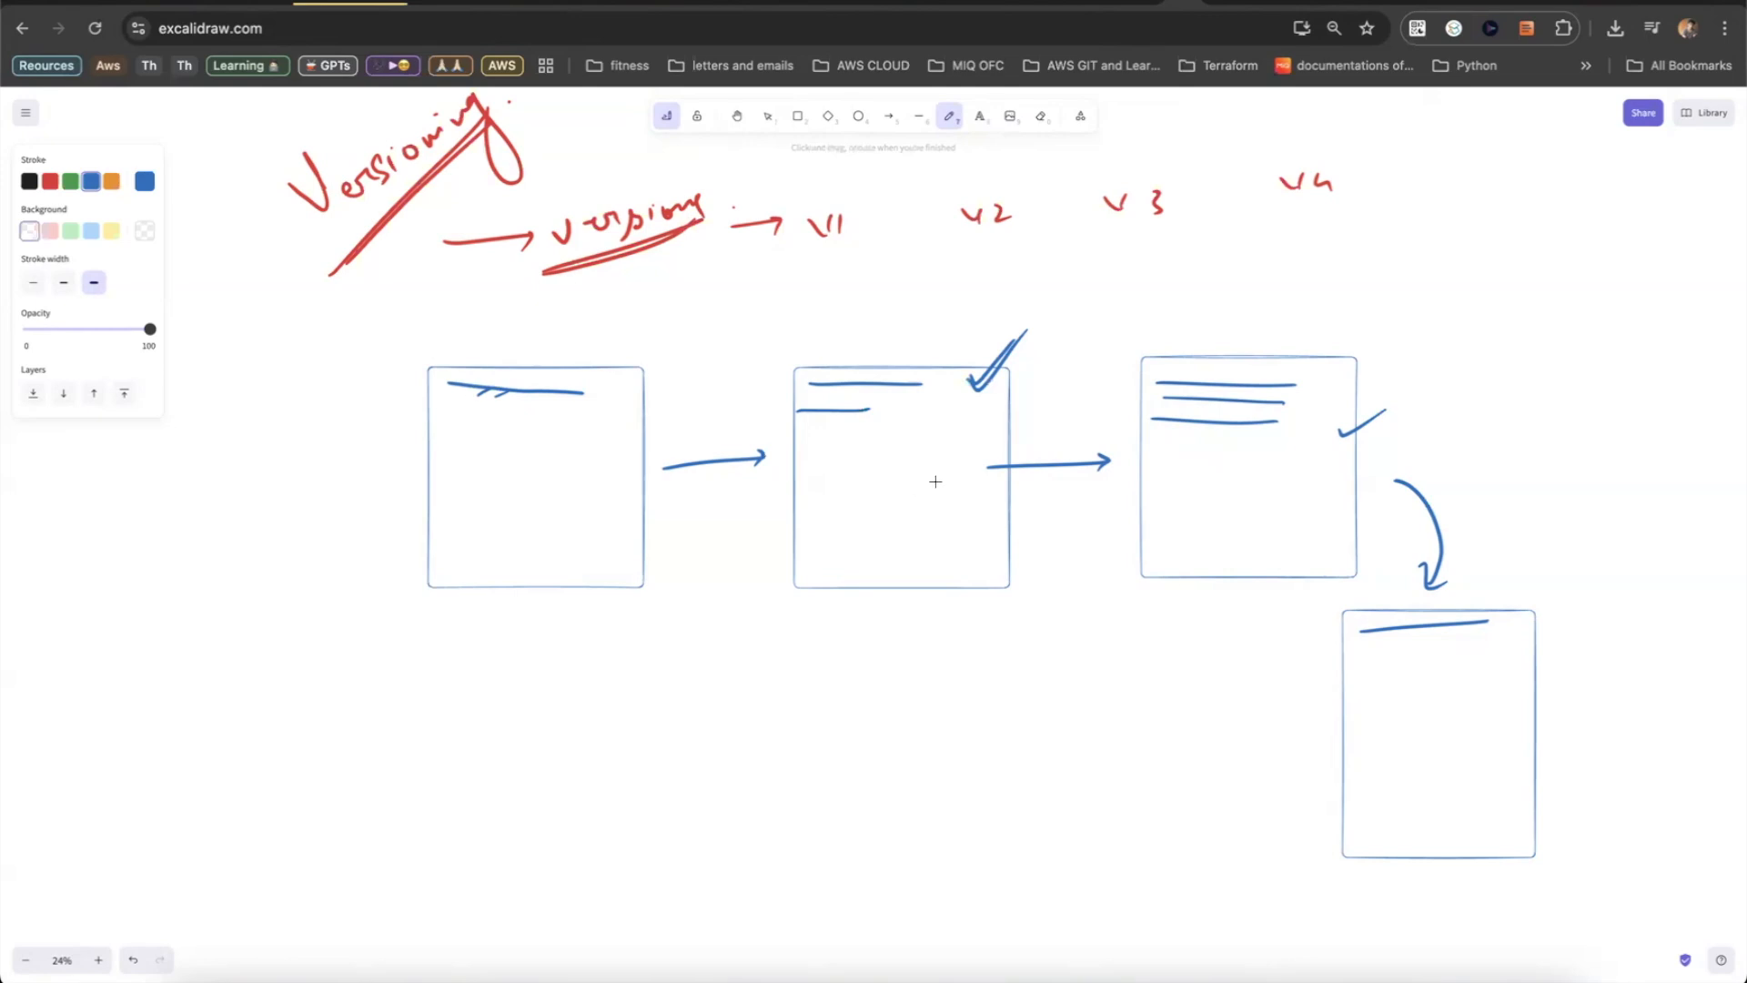
mouse_move(1277, 716)
left_mouse_down()
mouse_move(1025, 686)
mouse_move(960, 620)
mouse_move(990, 627)
left_mouse_up()
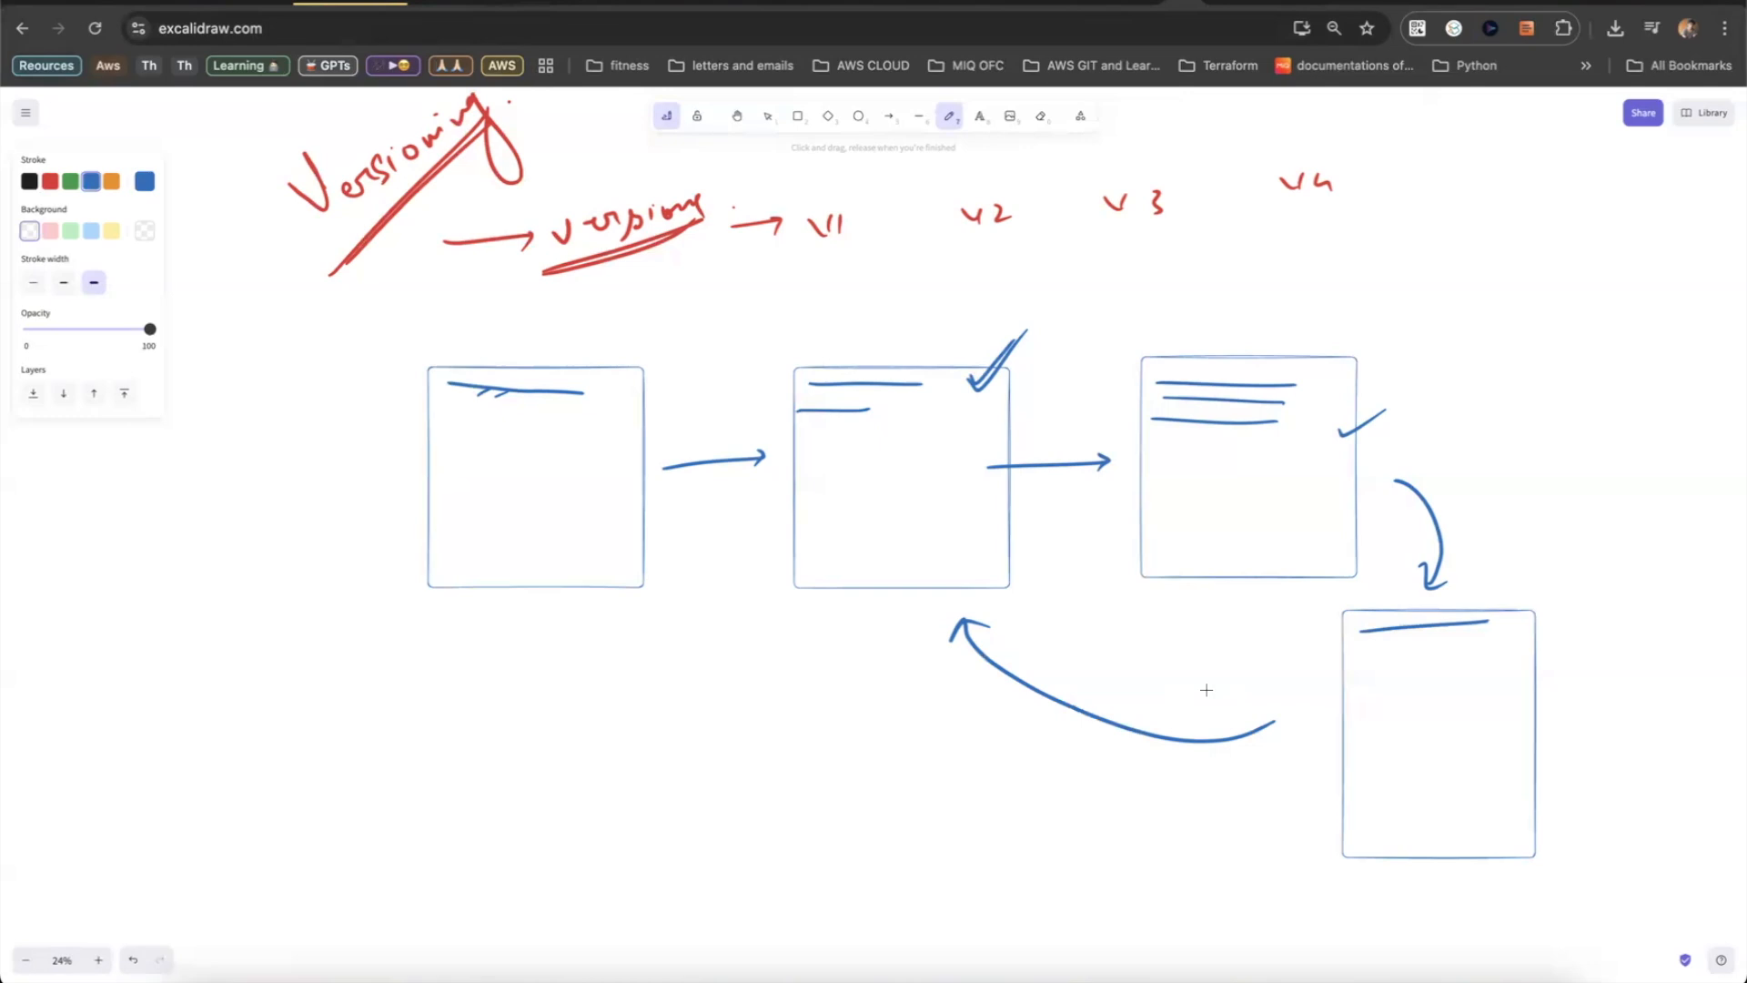
- Circle the word "versions", underline the Versioning heading in blue, and write "S3" with a double arrow pointing to the heading
mouse_move(569, 287)
left_mouse_down()
mouse_move(625, 273)
mouse_move(630, 179)
mouse_move(631, 265)
mouse_move(719, 200)
left_mouse_up()
mouse_move(354, 236)
left_mouse_down()
mouse_move(459, 150)
mouse_move(332, 262)
left_mouse_up()
mouse_move(228, 297)
left_mouse_down()
mouse_move(211, 340)
mouse_move(289, 234)
mouse_move(291, 259)
left_mouse_up()
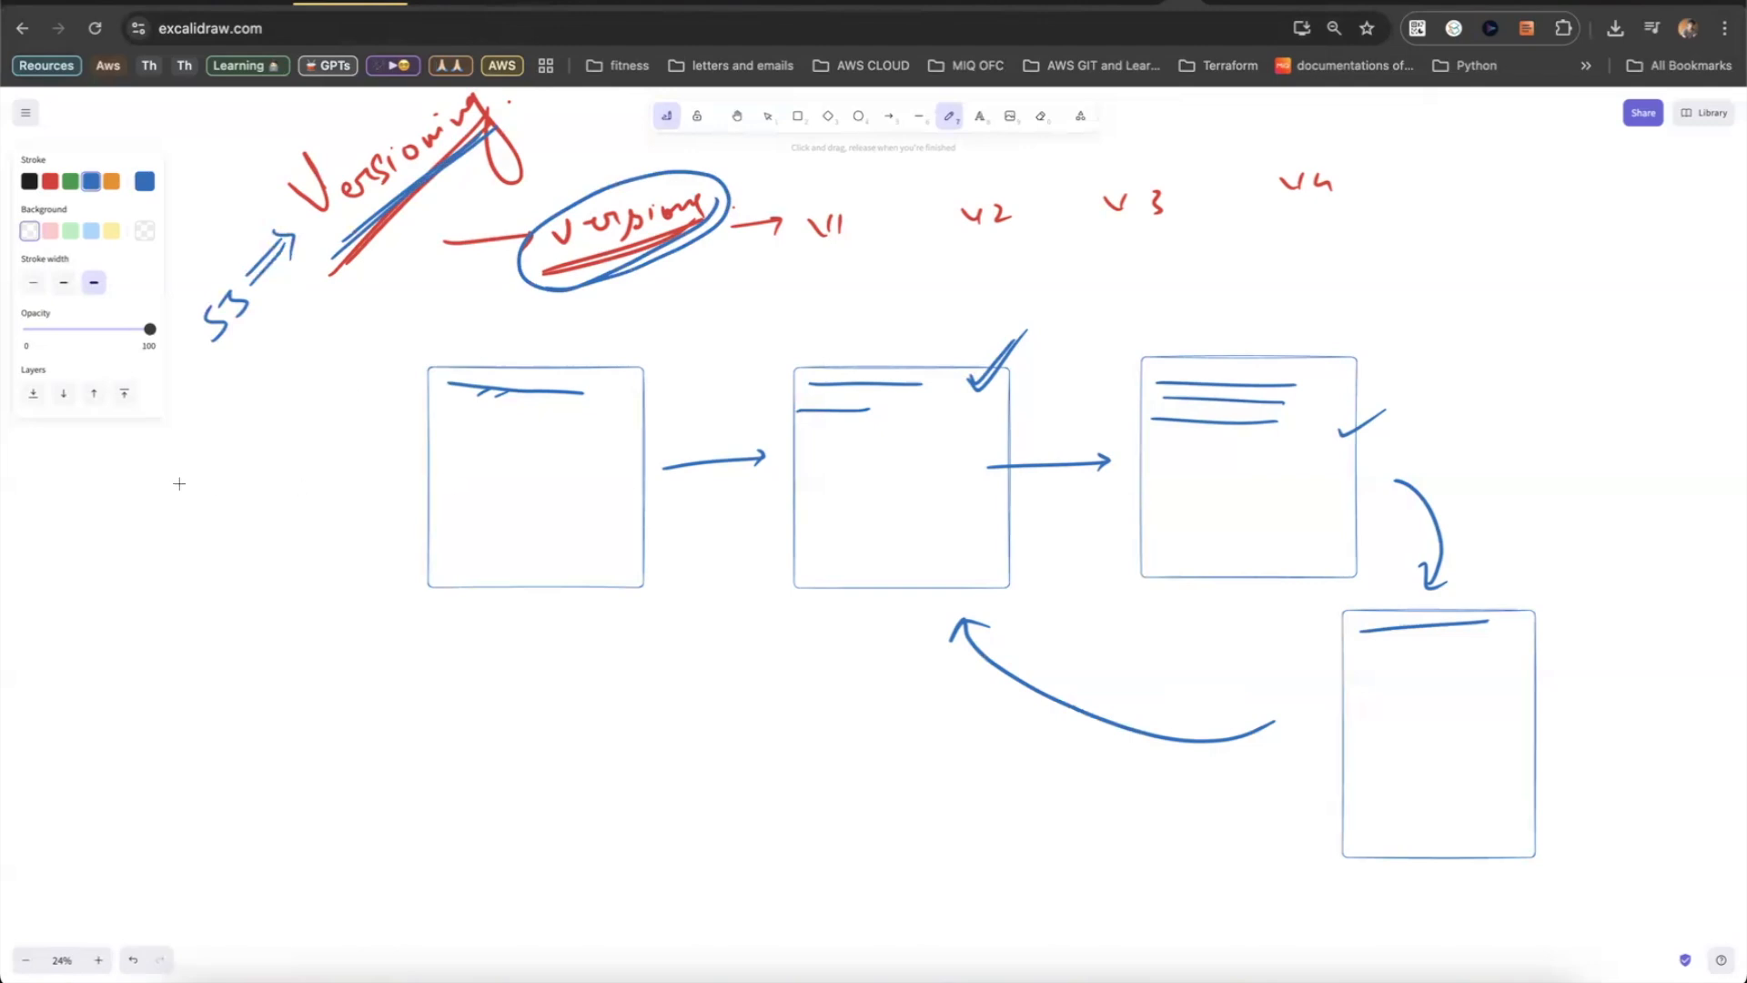
- Handwrite the labels v1, v2, v3 and v4 below the four boxes in order
left_click_drag(502, 615, 535, 634)
left_click_drag(865, 607, 909, 619)
left_click_drag(1207, 610, 1225, 610)
left_click_drag(1235, 601, 1238, 626)
left_click_drag(1431, 876, 1466, 888)
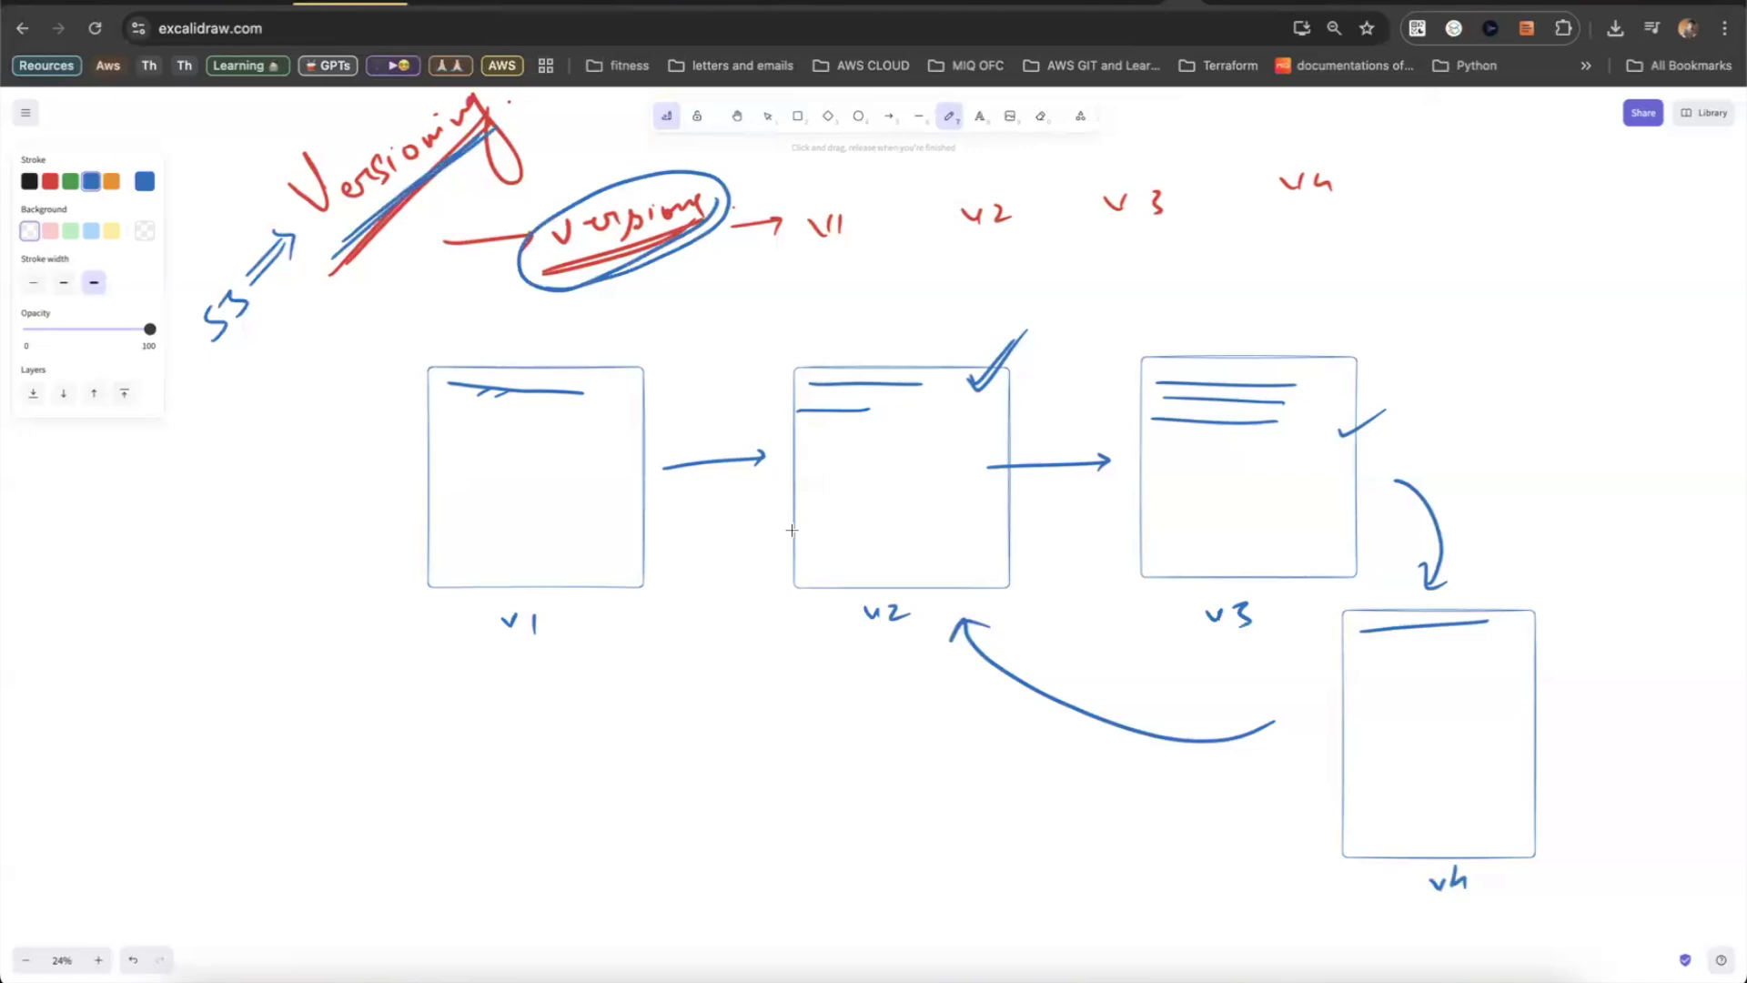
- Draw a long horizontal timeline above the boxes with X marks at both ends and in the middle
mouse_move(397, 309)
left_mouse_down()
mouse_move(958, 328)
mouse_move(1513, 293)
left_mouse_up()
left_click_drag(1511, 274, 1528, 293)
left_click_drag(386, 304, 362, 319)
left_click_drag(363, 292, 394, 317)
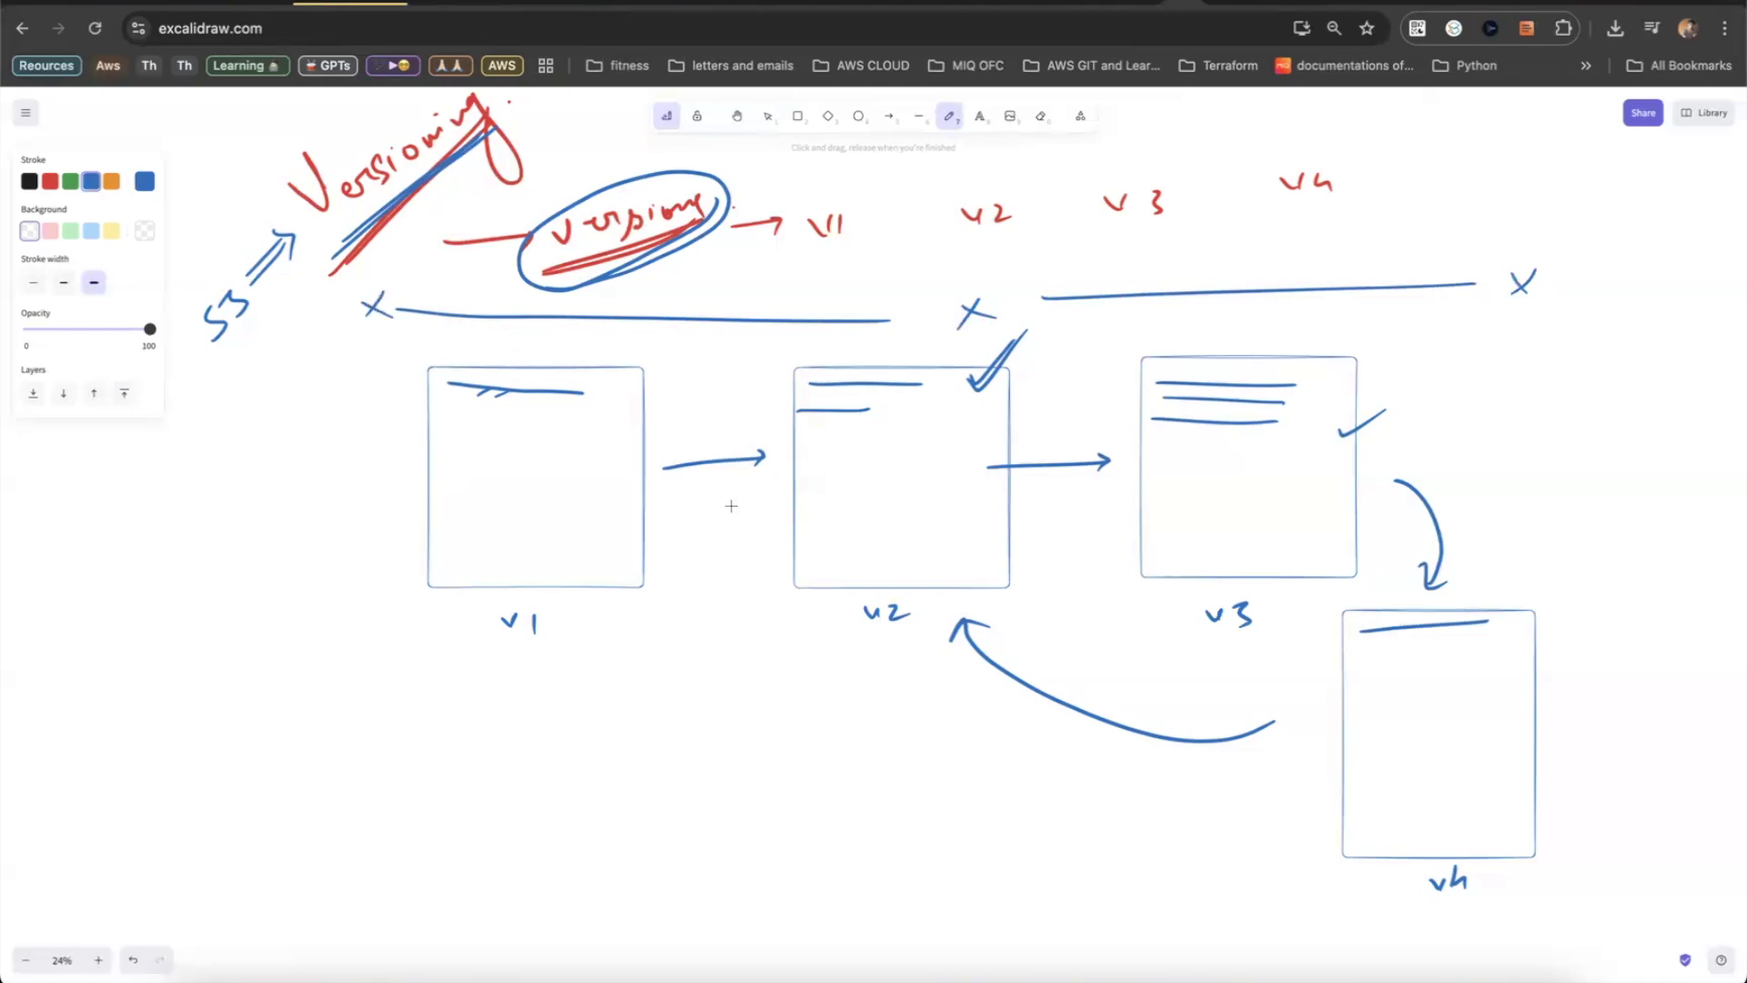
- Switch to the S3 console and open the properties of mynewbucket-25may-2025458 at the Bucket Versioning section
left_click(378, 4)
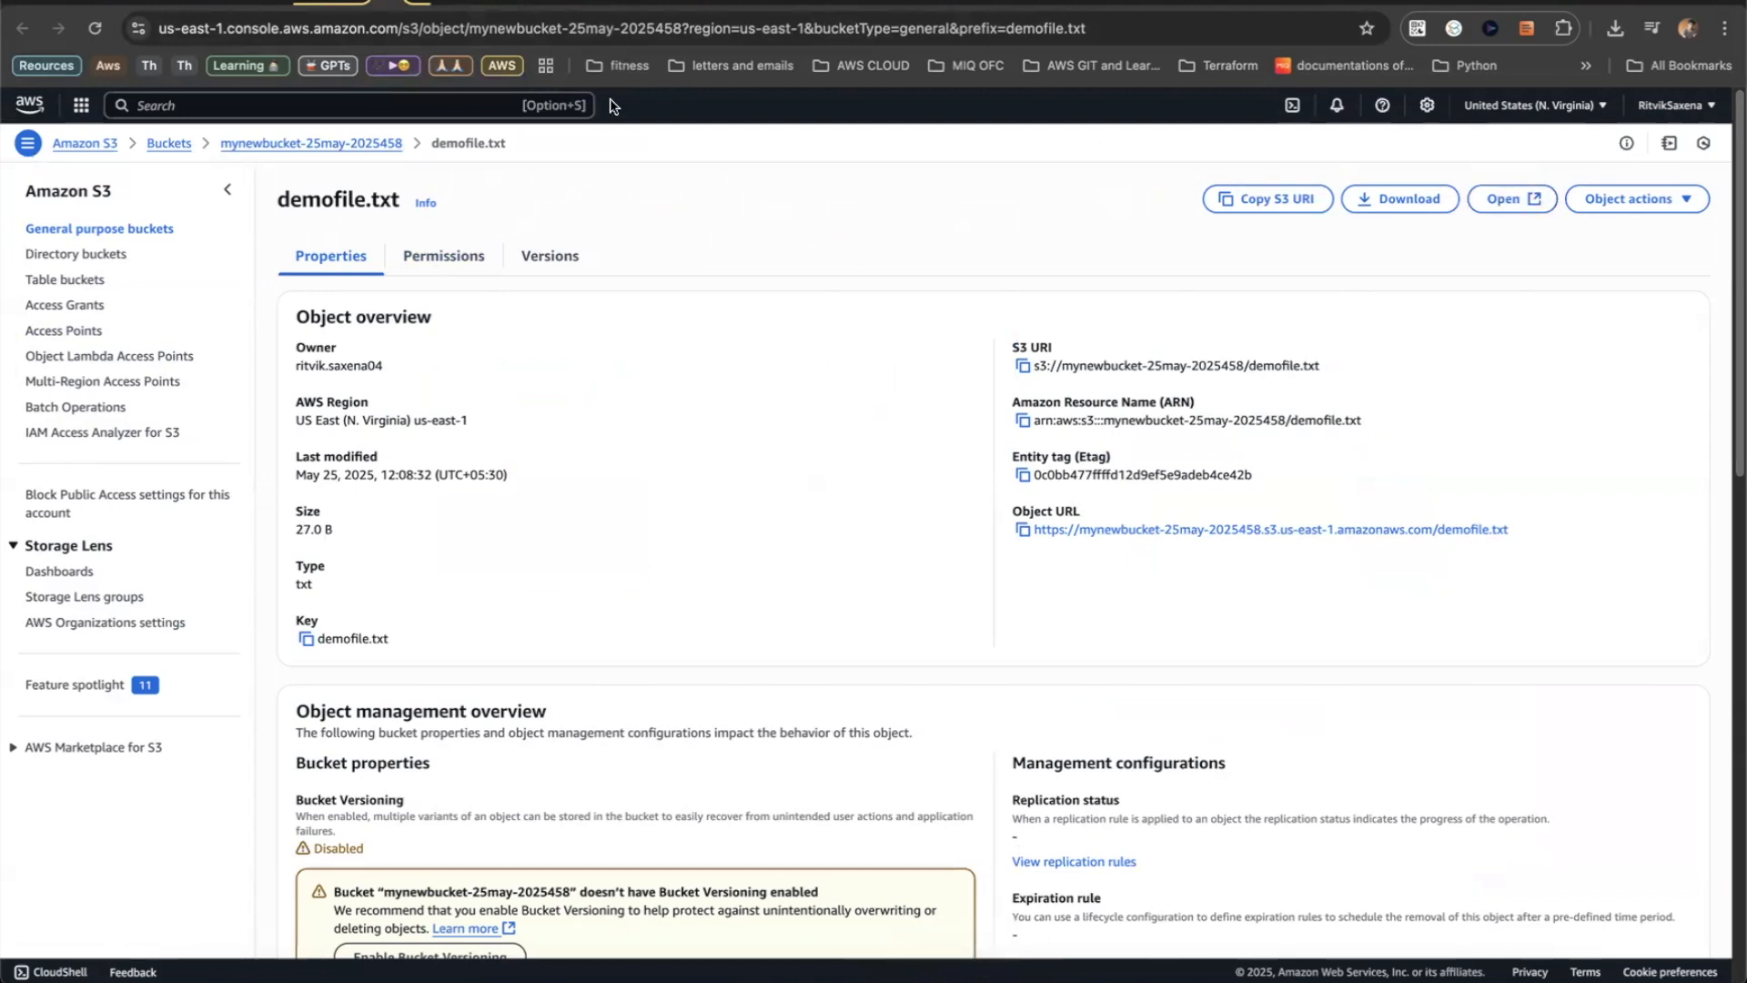
left_click(314, 143)
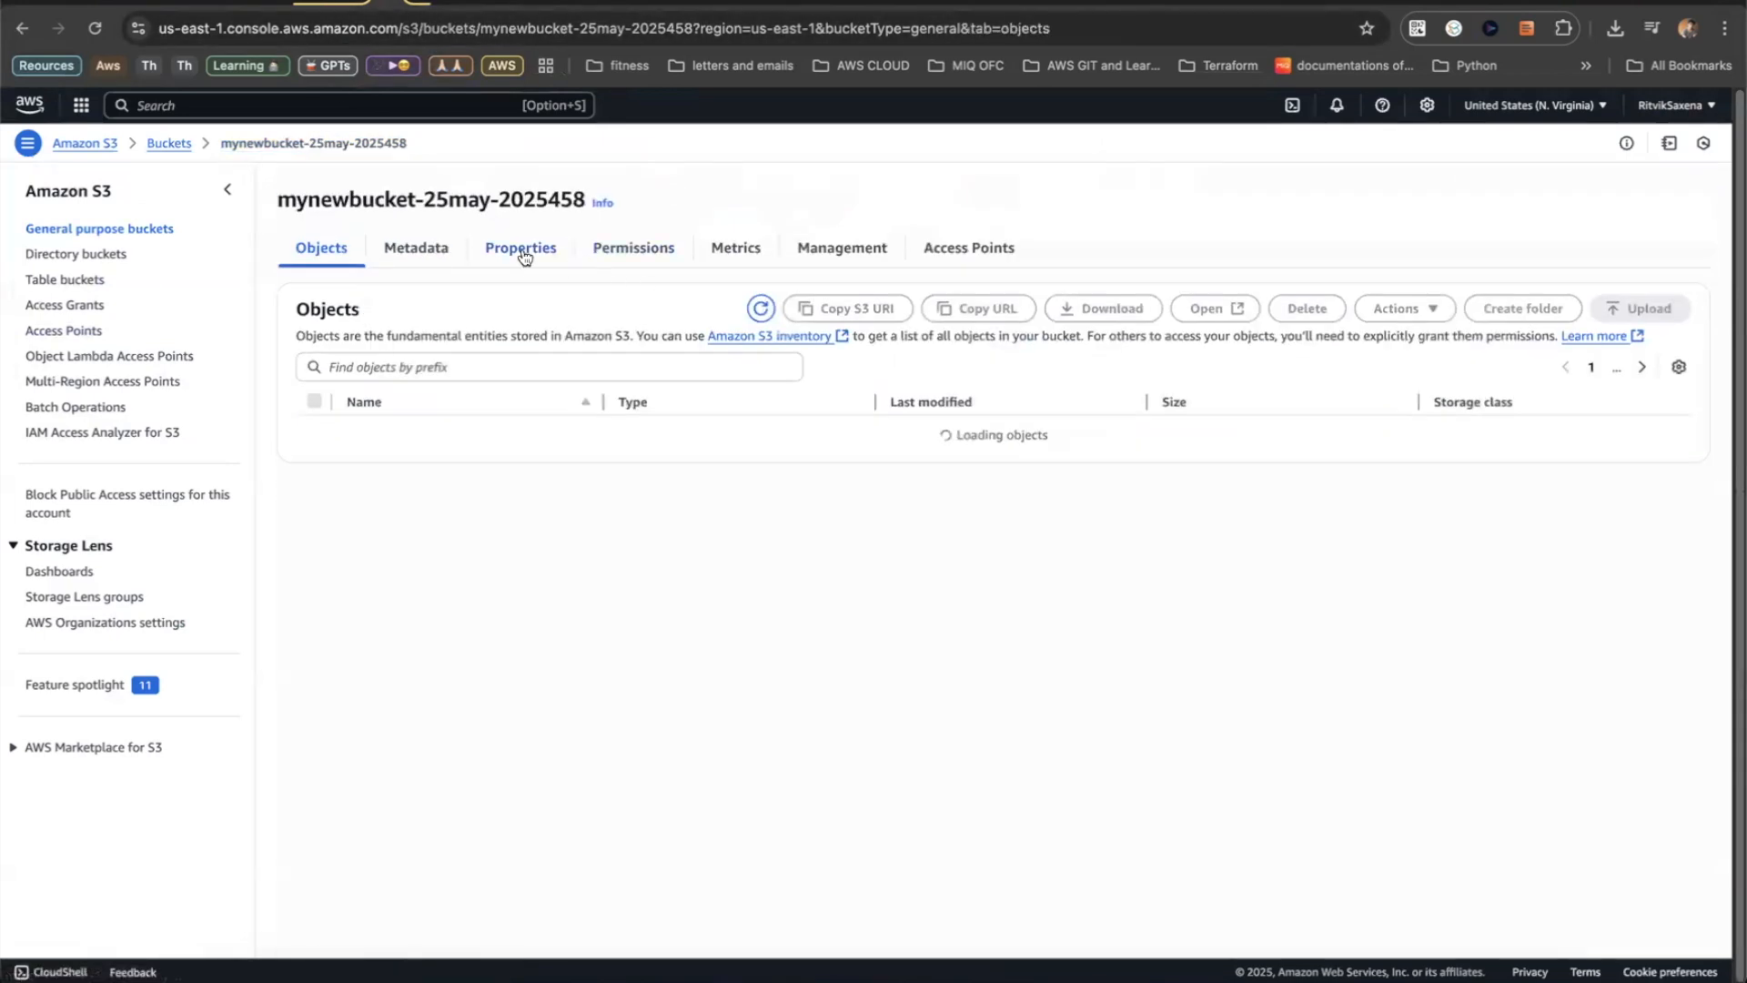
left_click(520, 248)
triple_click(438, 428)
left_click(566, 392)
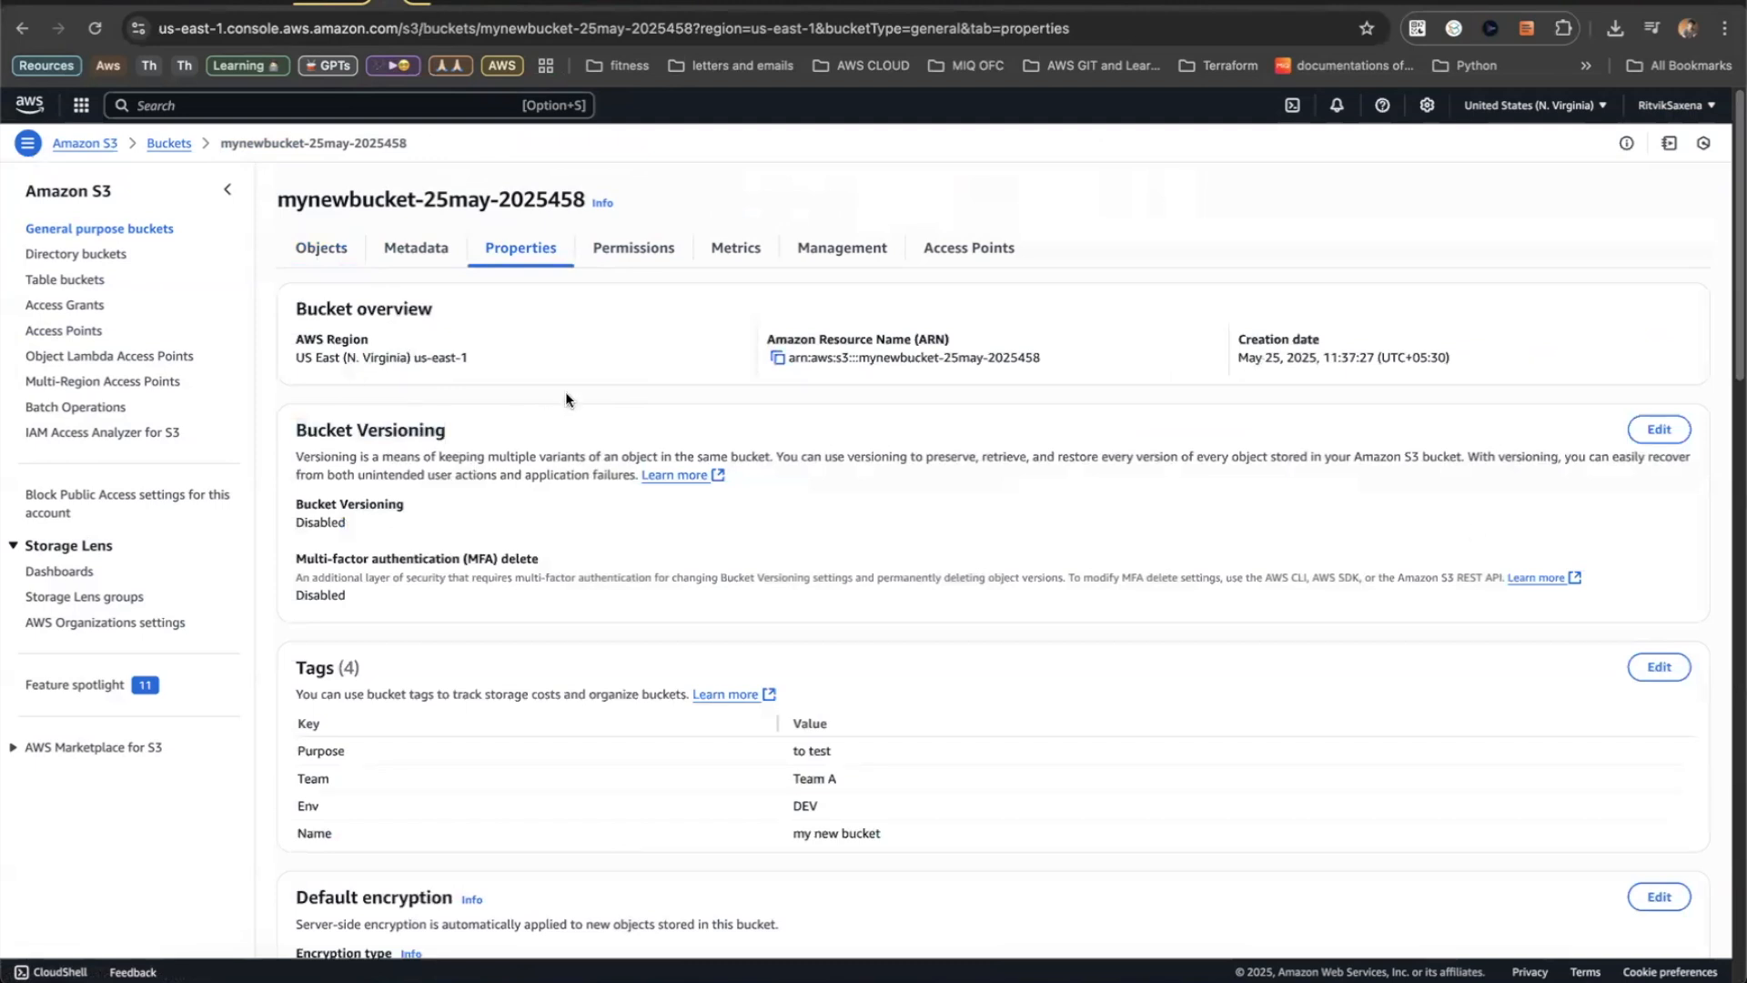
left_click(1661, 430)
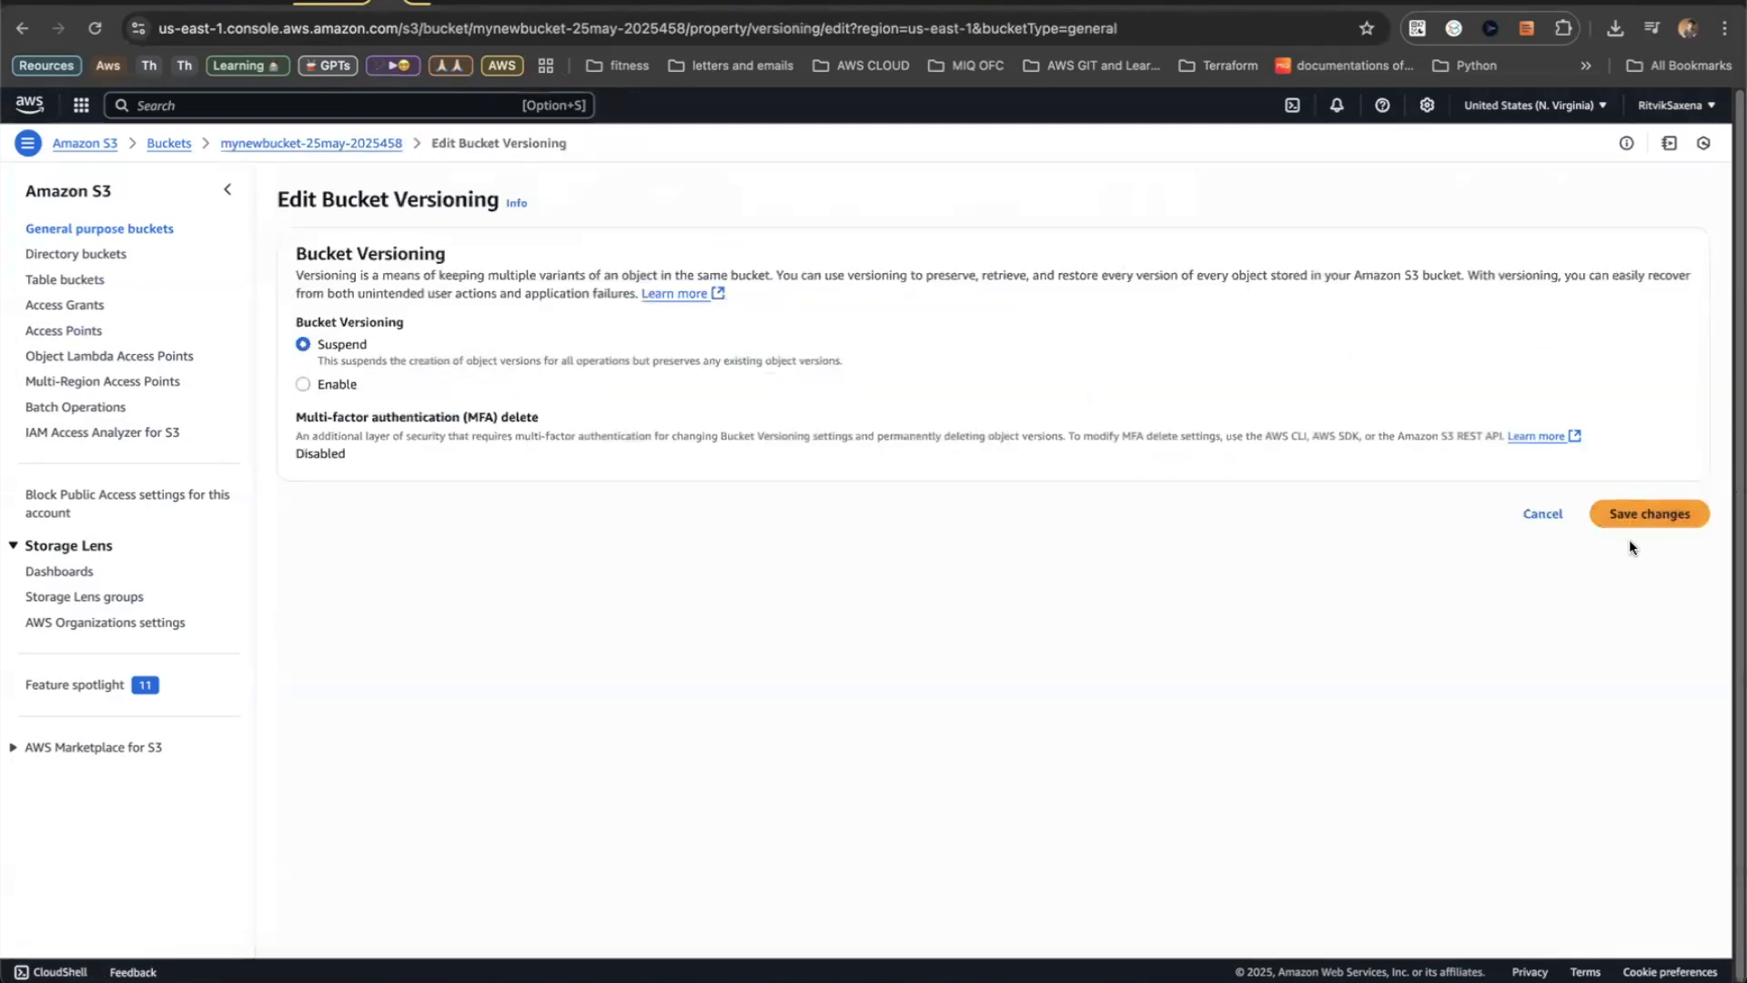
left_click(1543, 513)
triple_click(387, 427)
left_click(1028, 437)
- Edit the bucket's versioning setting to Enable and save the changes
left_click(1658, 430)
left_click_drag(369, 340, 287, 380)
left_click(423, 387)
left_click(302, 384)
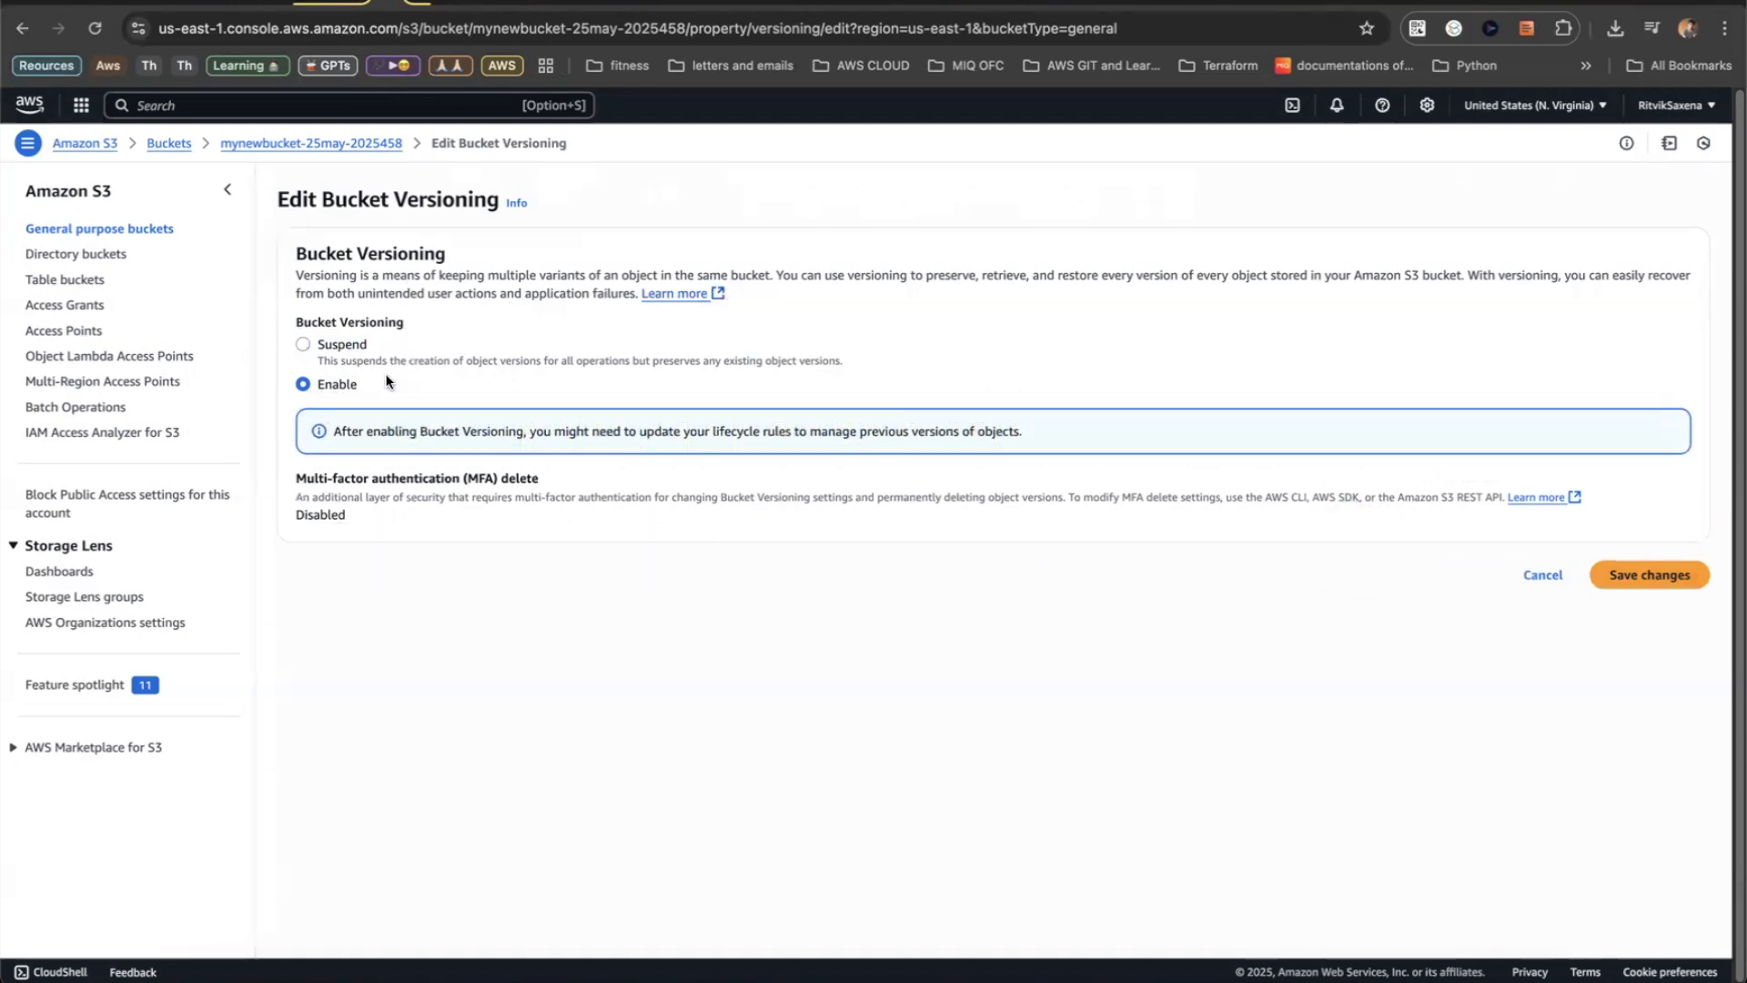
left_click(472, 392)
left_click(1685, 582)
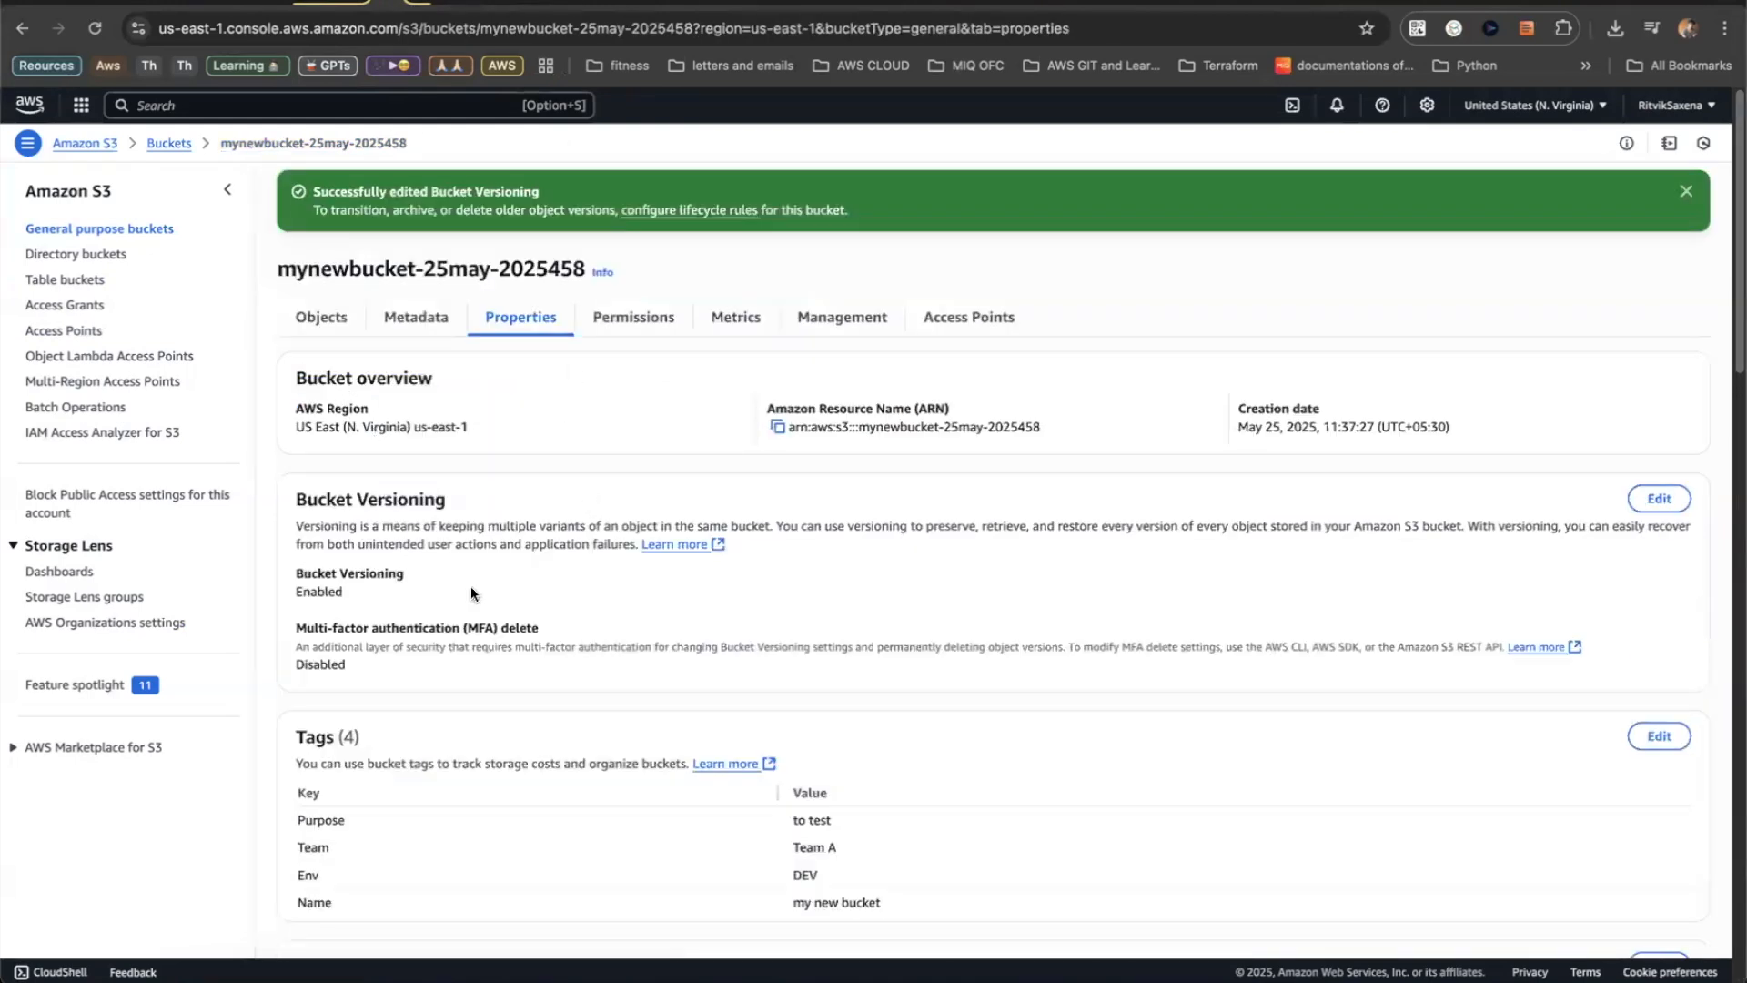
- Show the bucket's objects, open the local demofile.txt from Downloads, add the line "This is the first line of the new code" and save it
left_click(306, 319)
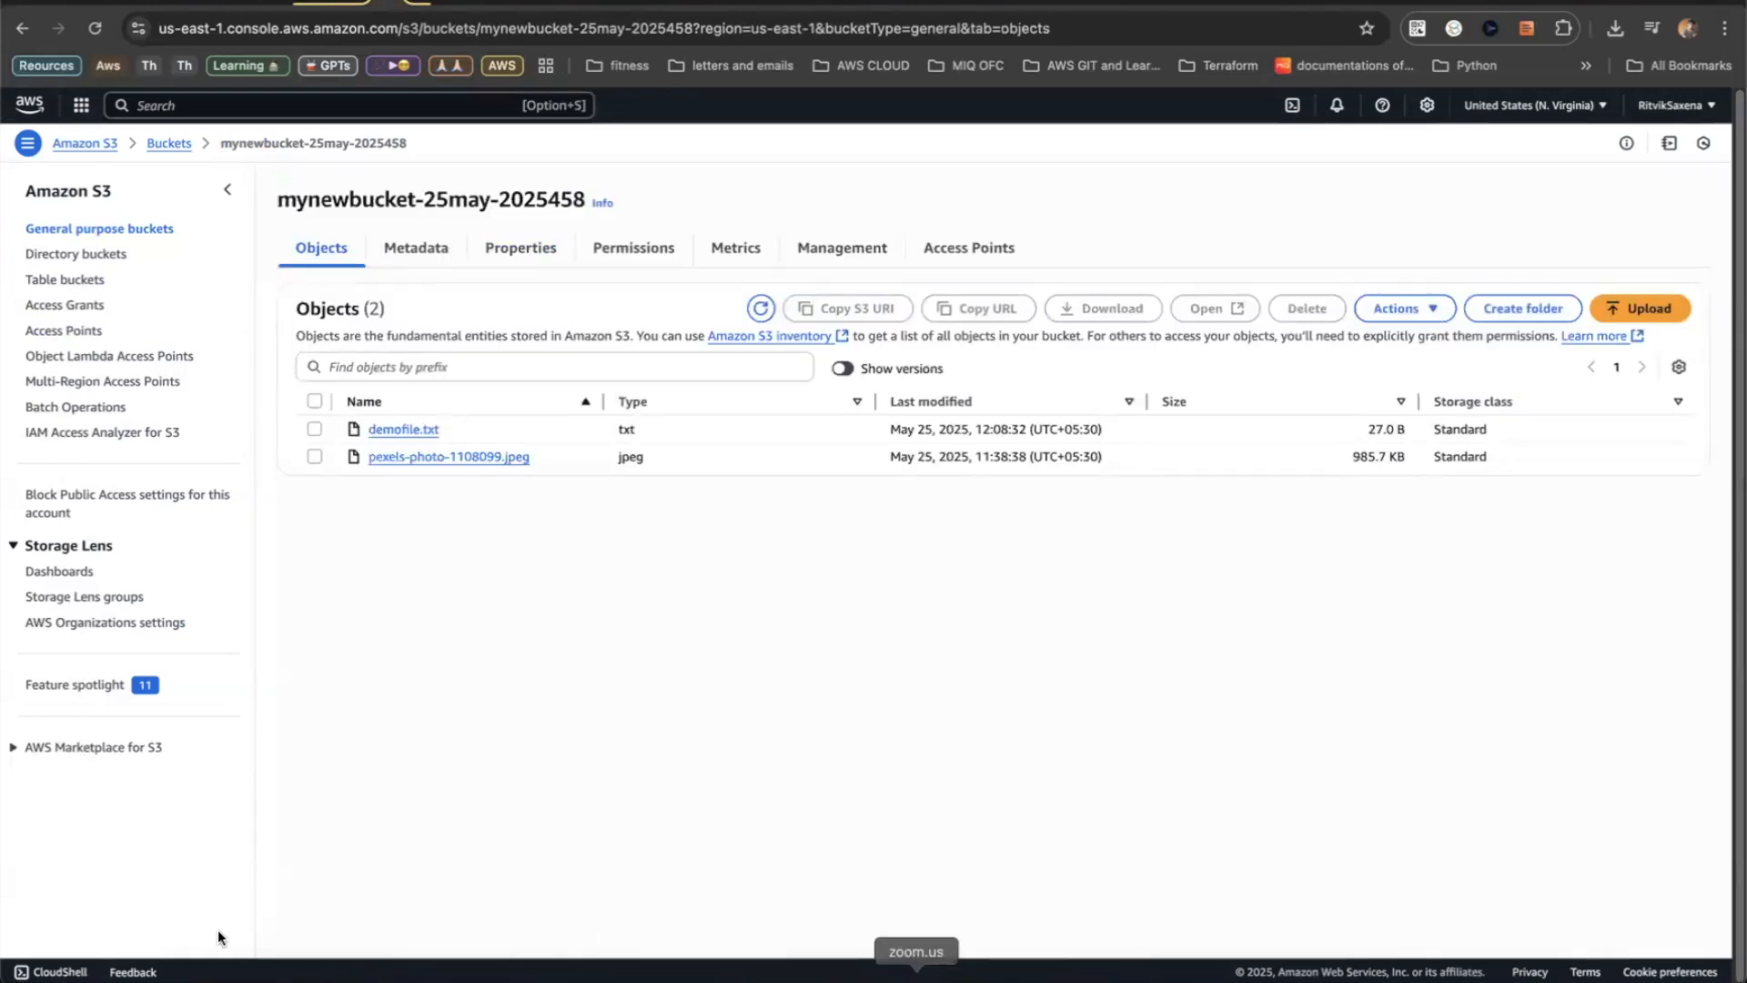
left_click(190, 979)
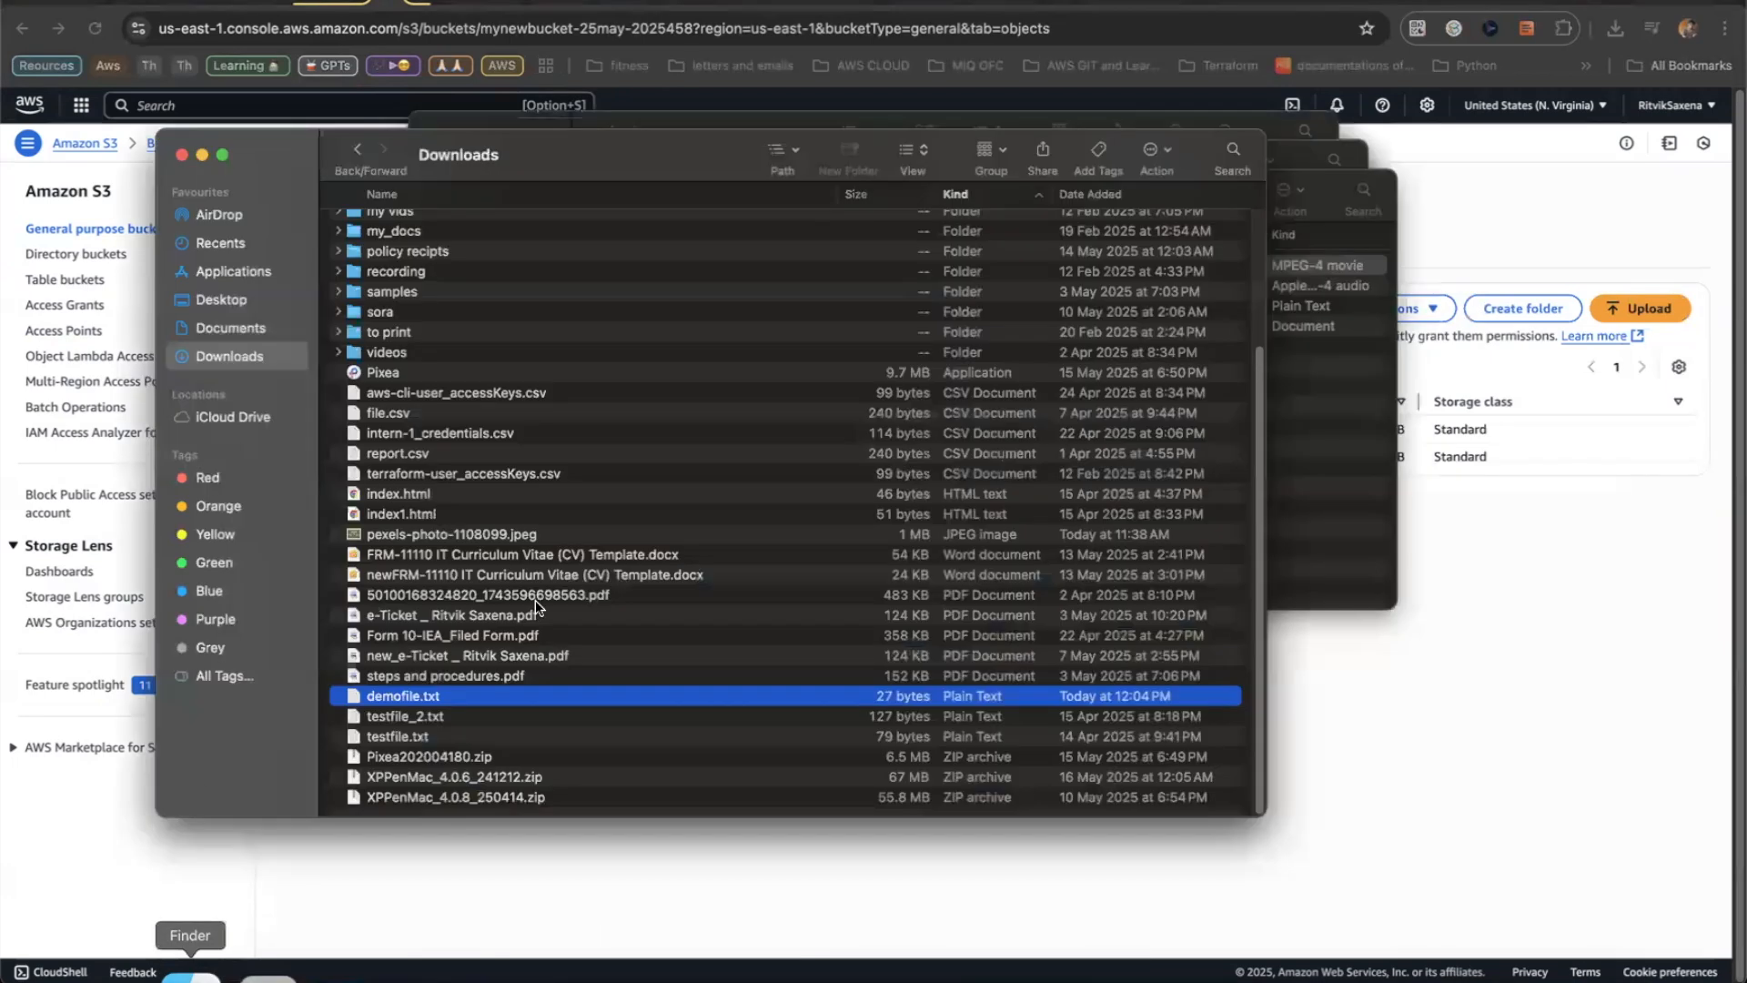
double_click(426, 703)
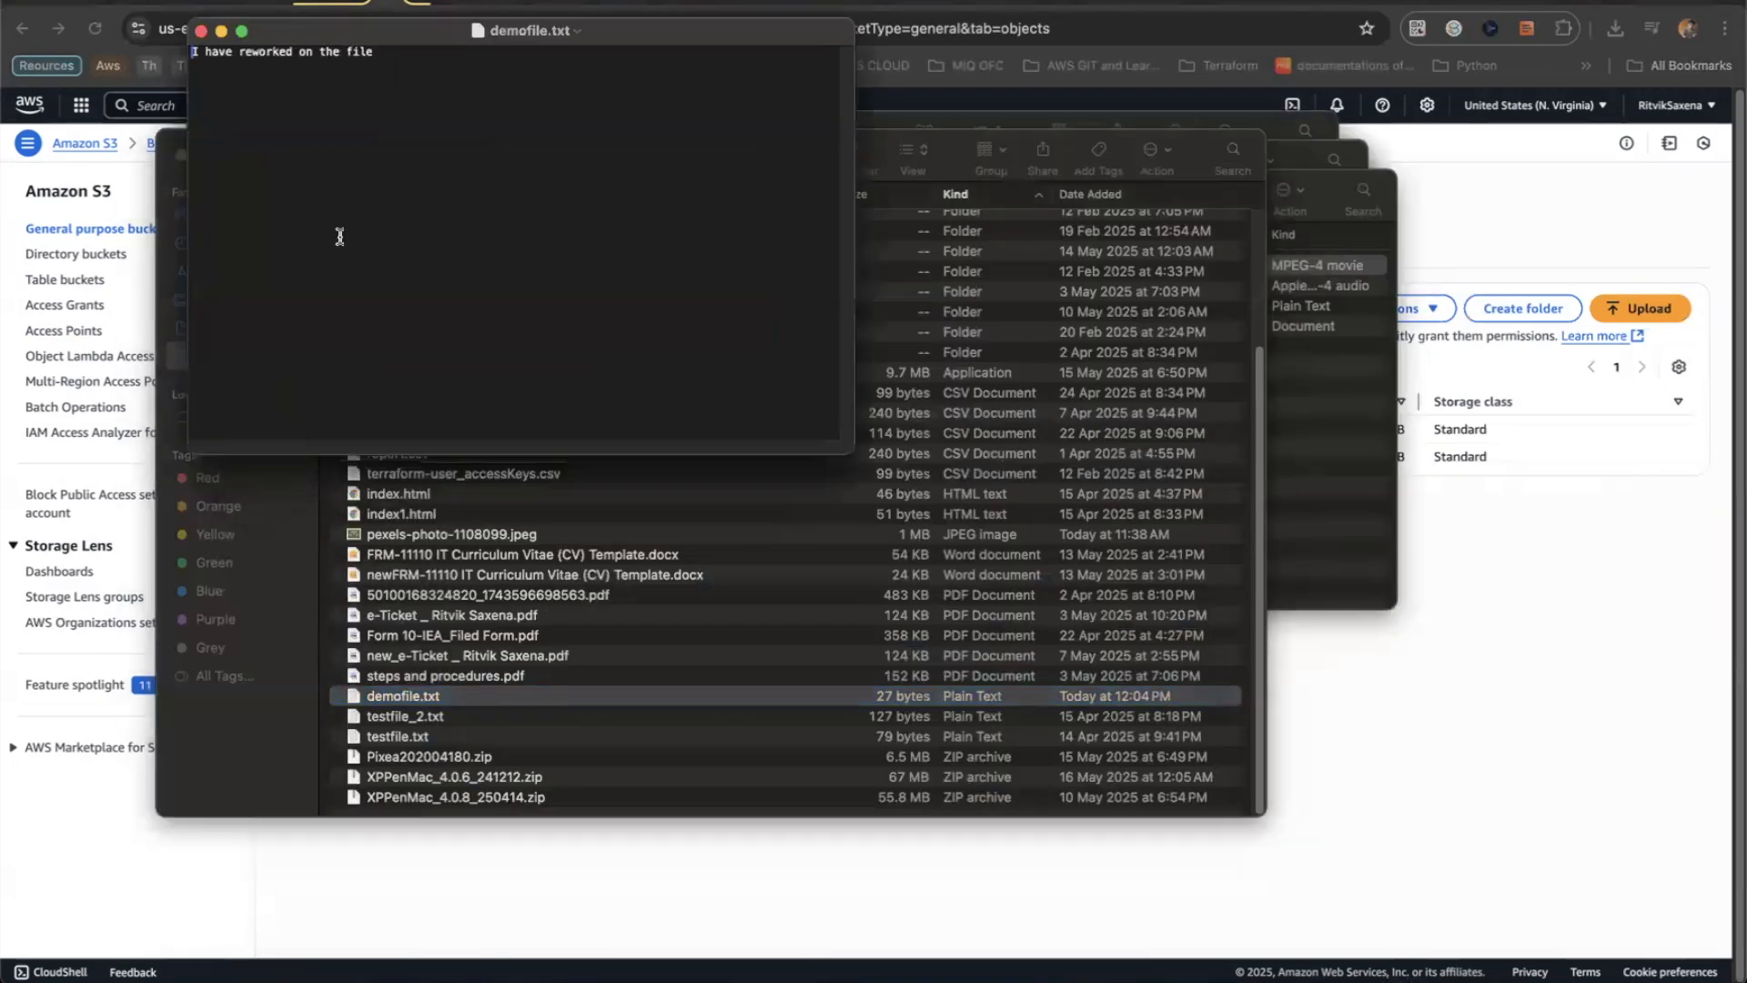
key("Return")
type("this is the first like")
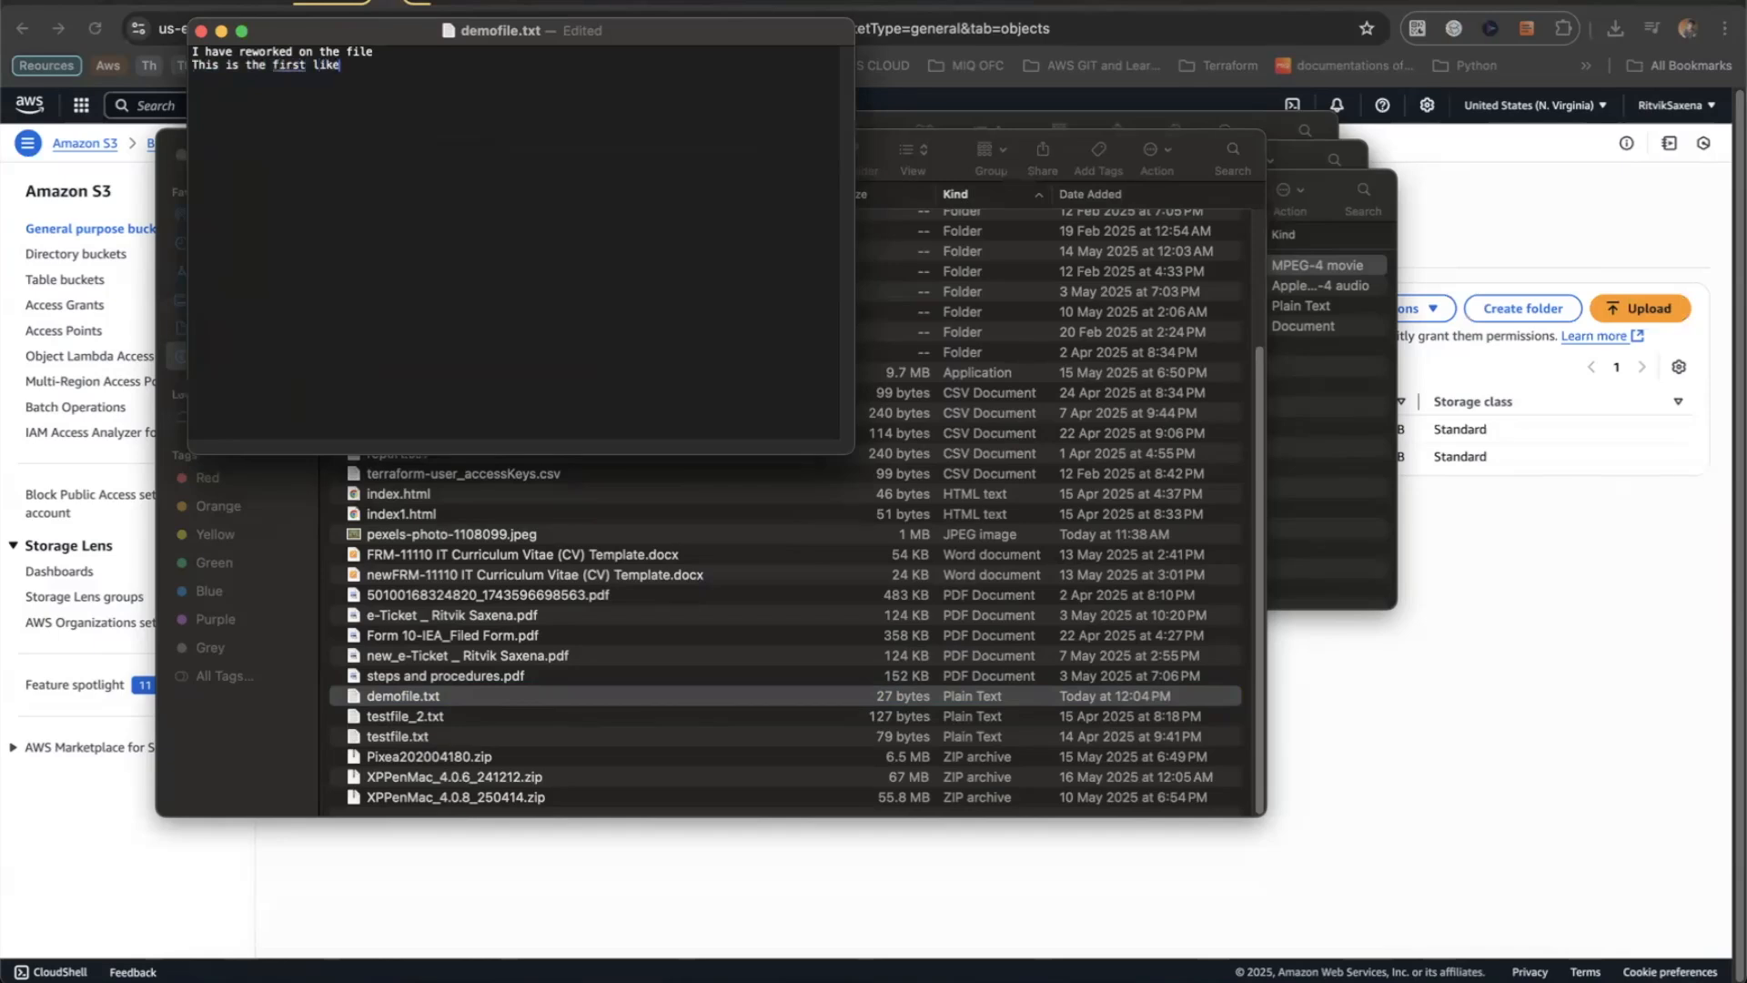
type(" of the ndew code")
key("super+s")
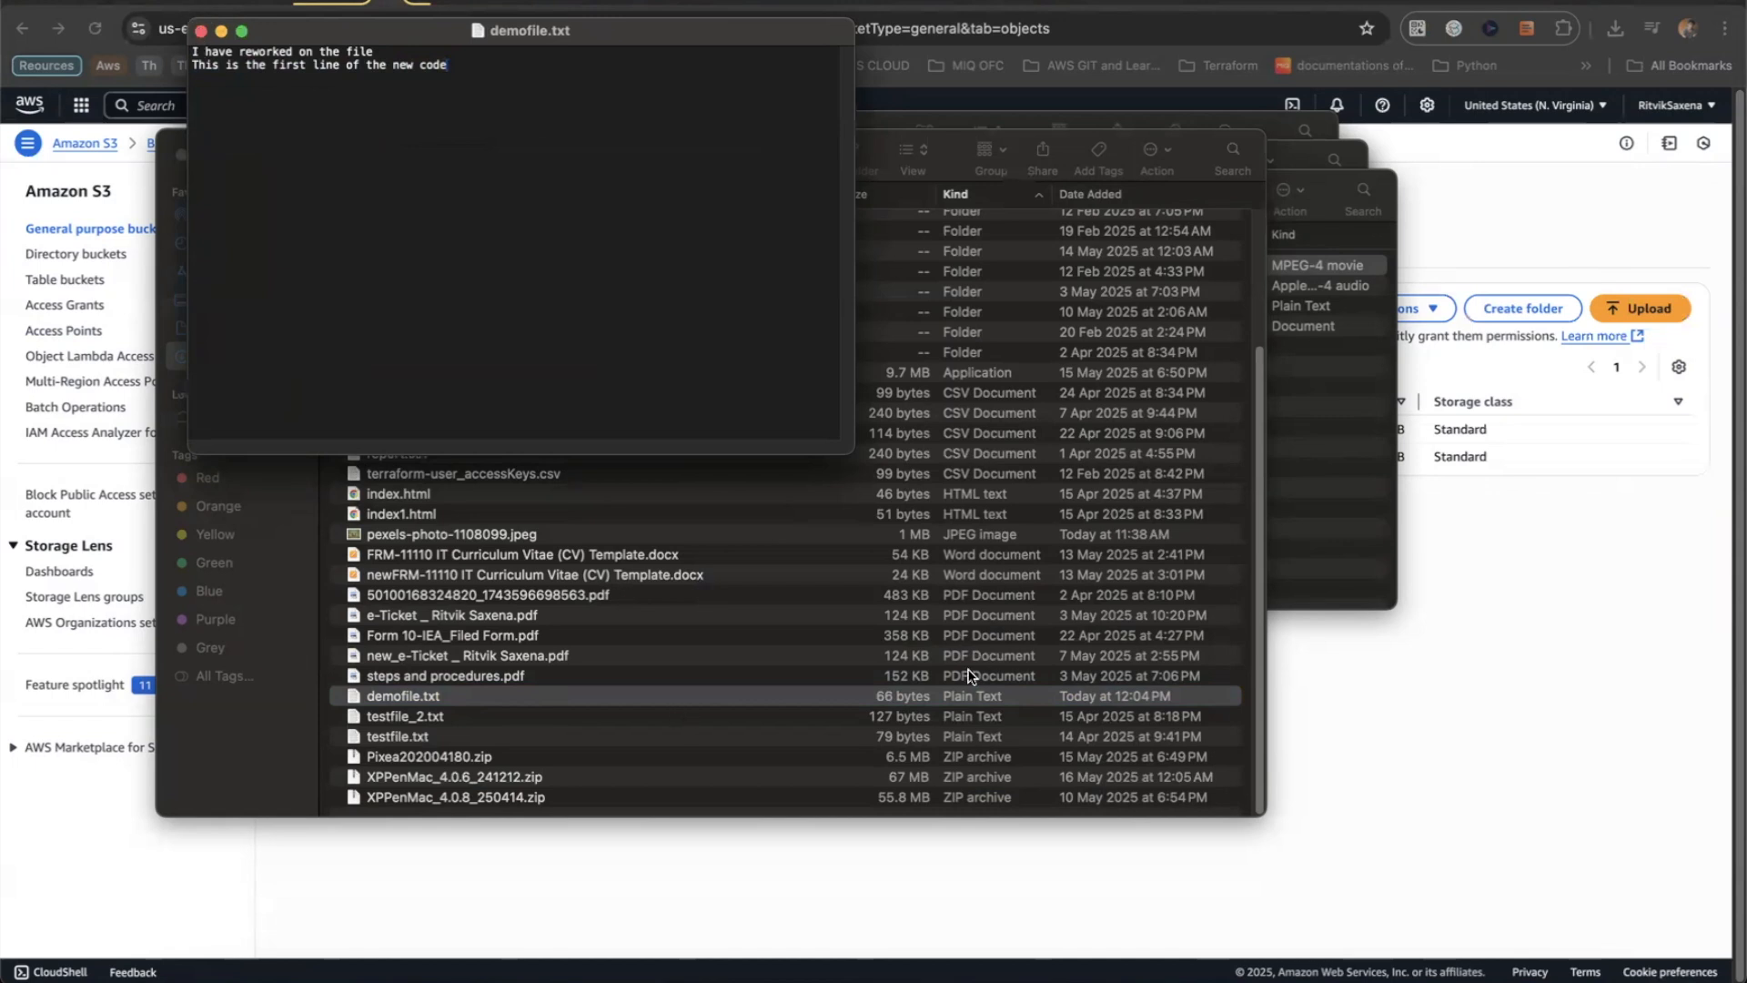
- Upload the edited demofile.txt from Downloads to mynewbucket-25may-2025458 and close the upload status page
left_click(1524, 660)
key("super+Tab")
key("super+Tab")
key("Tab")
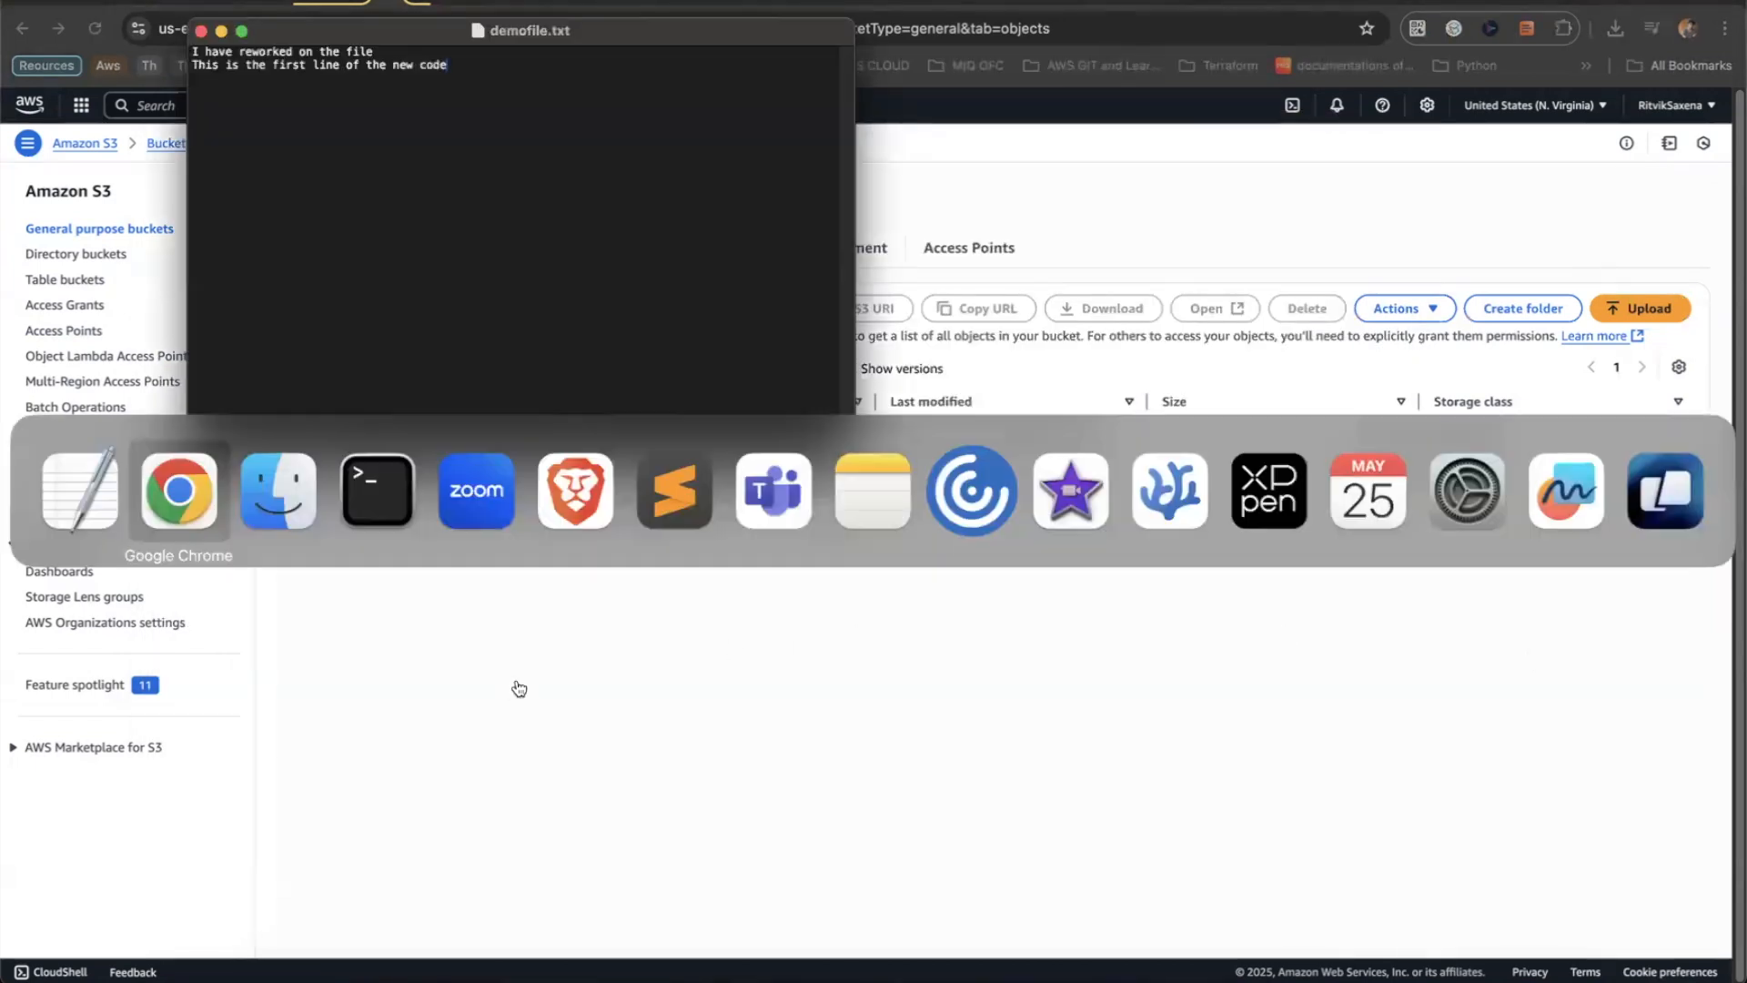
left_click_drag(474, 702, 1334, 786)
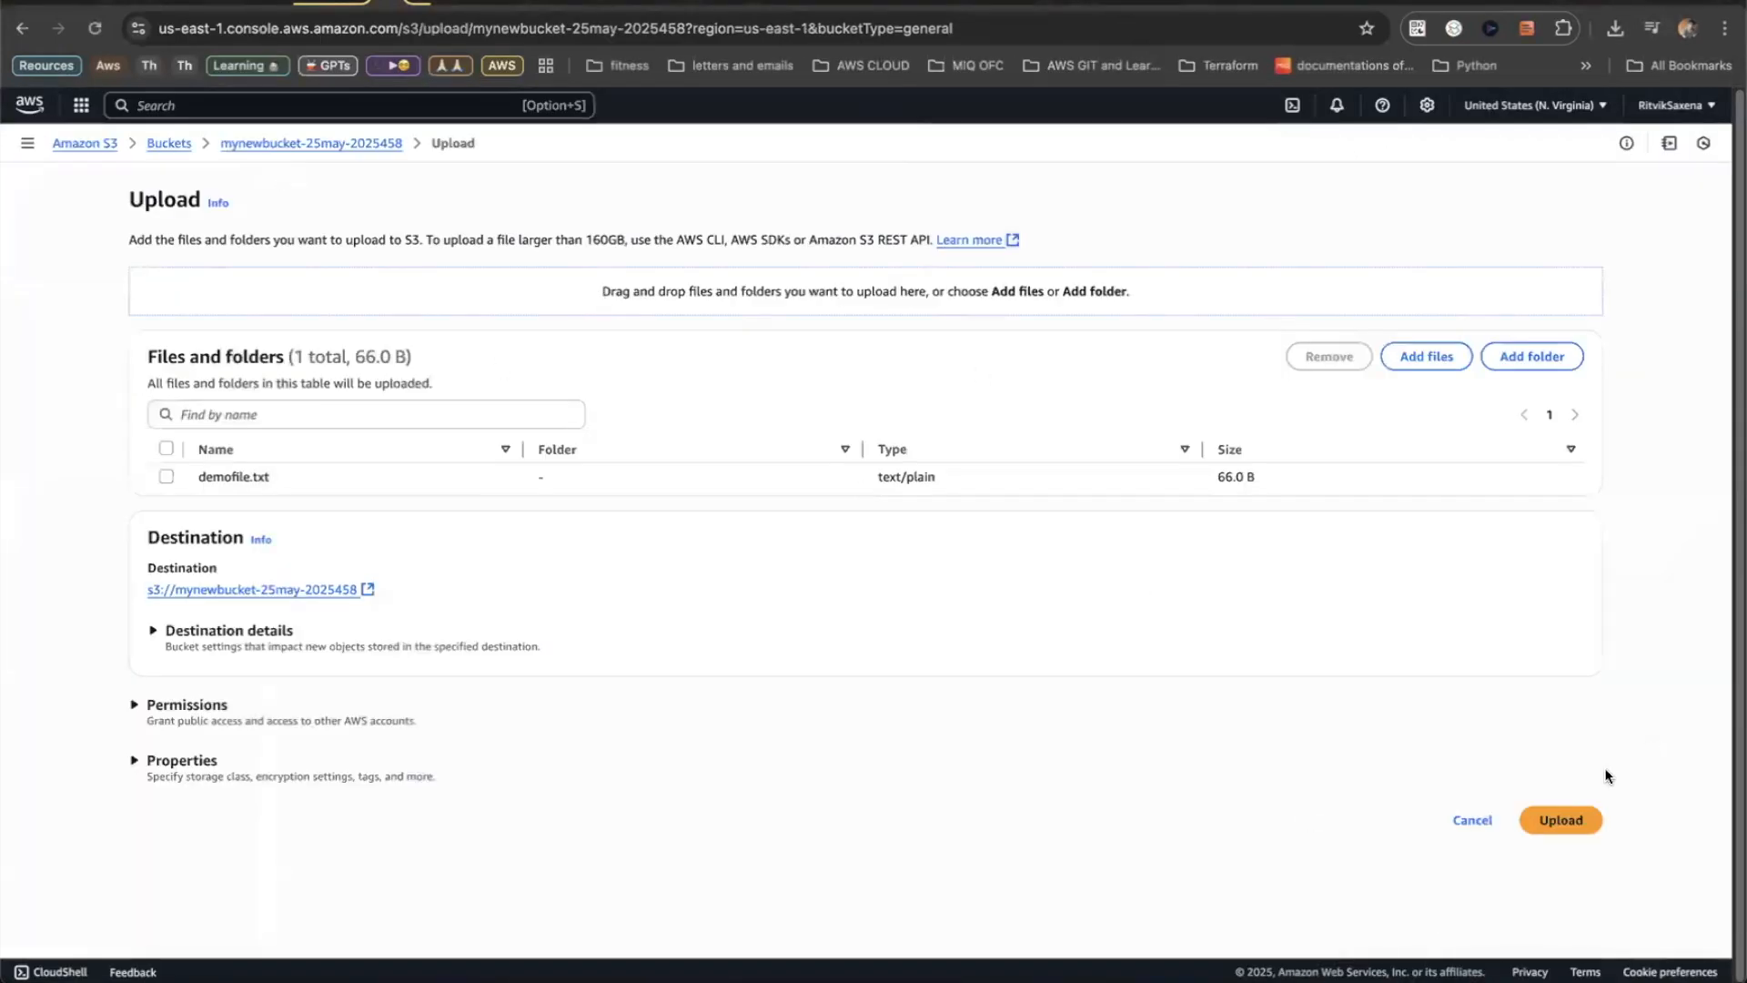
left_click(1560, 820)
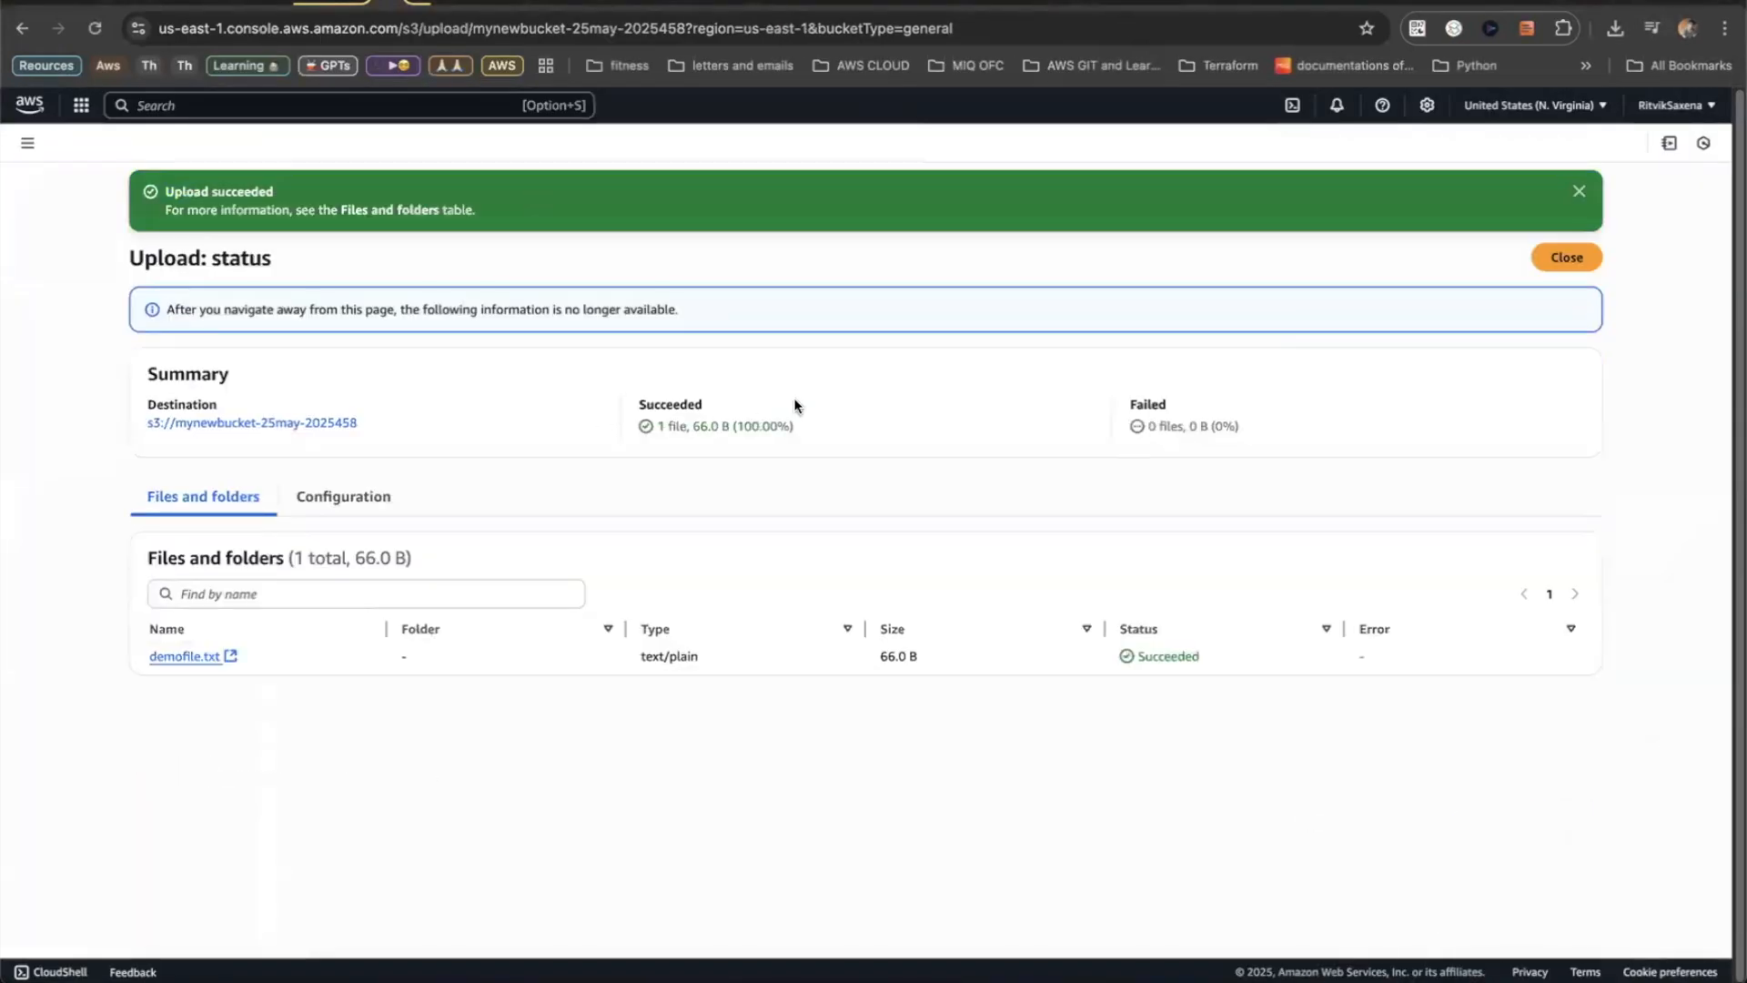
left_click(1566, 258)
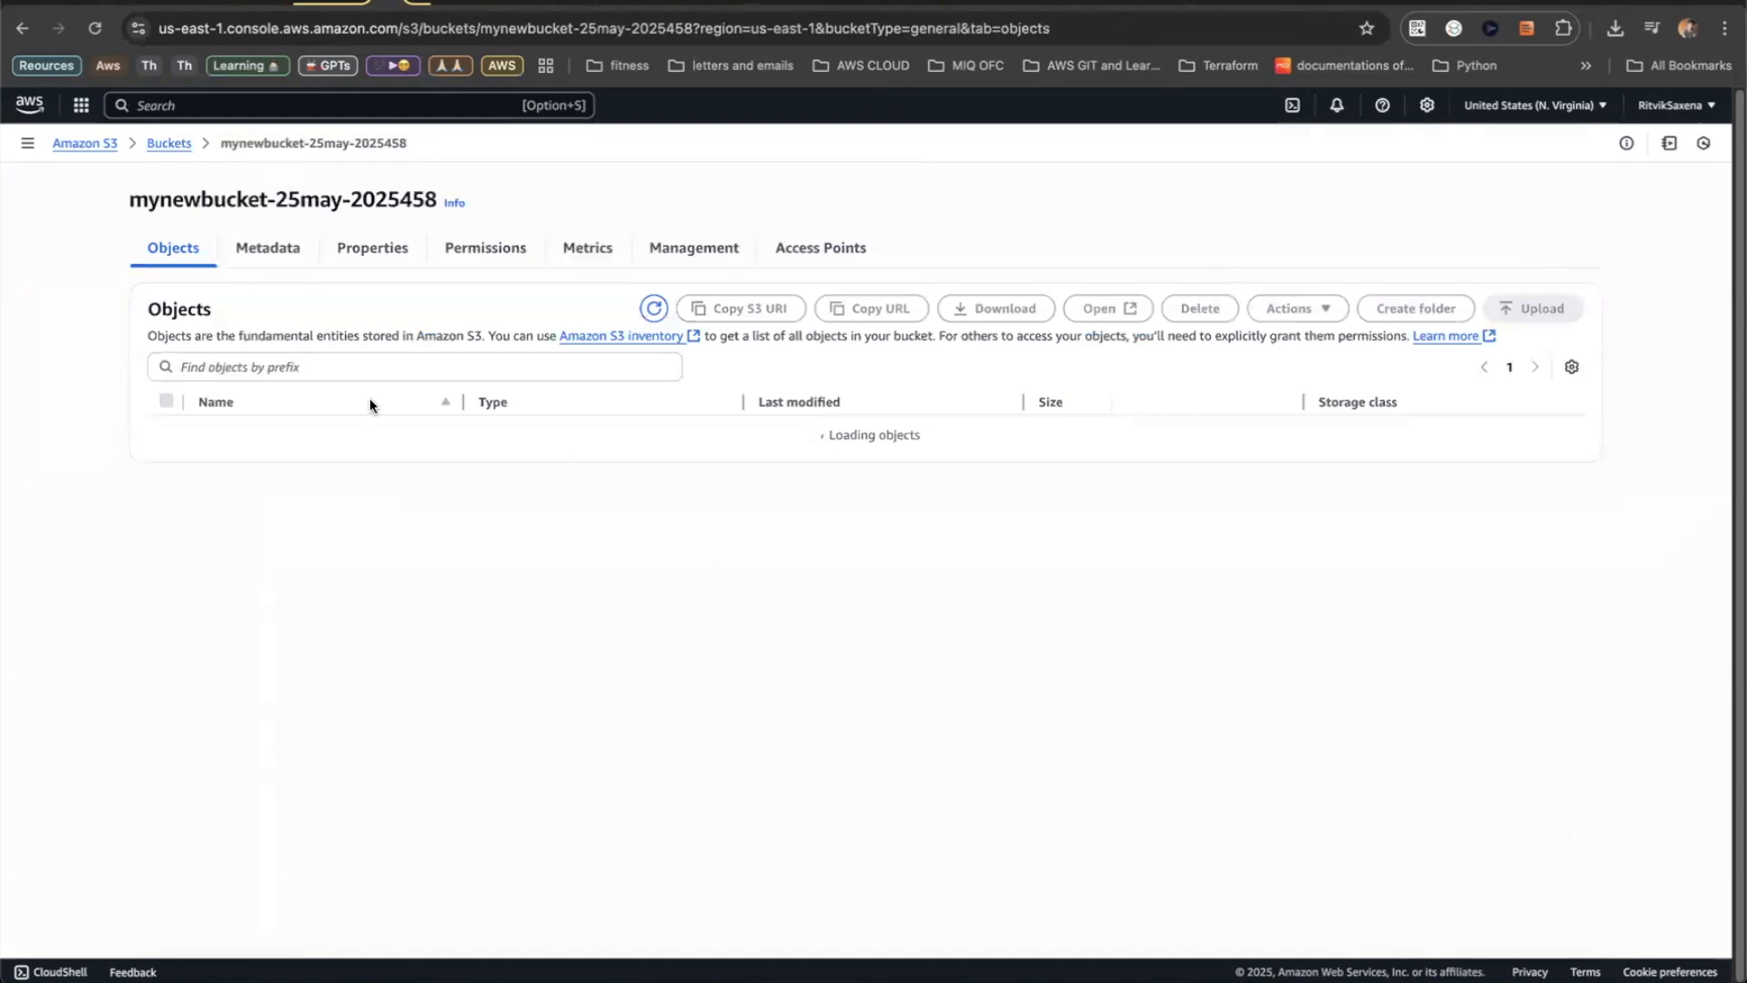
- Open the uploaded demofile.txt from the bucket, review its text in the browser and return to the object's page
left_click(261, 434)
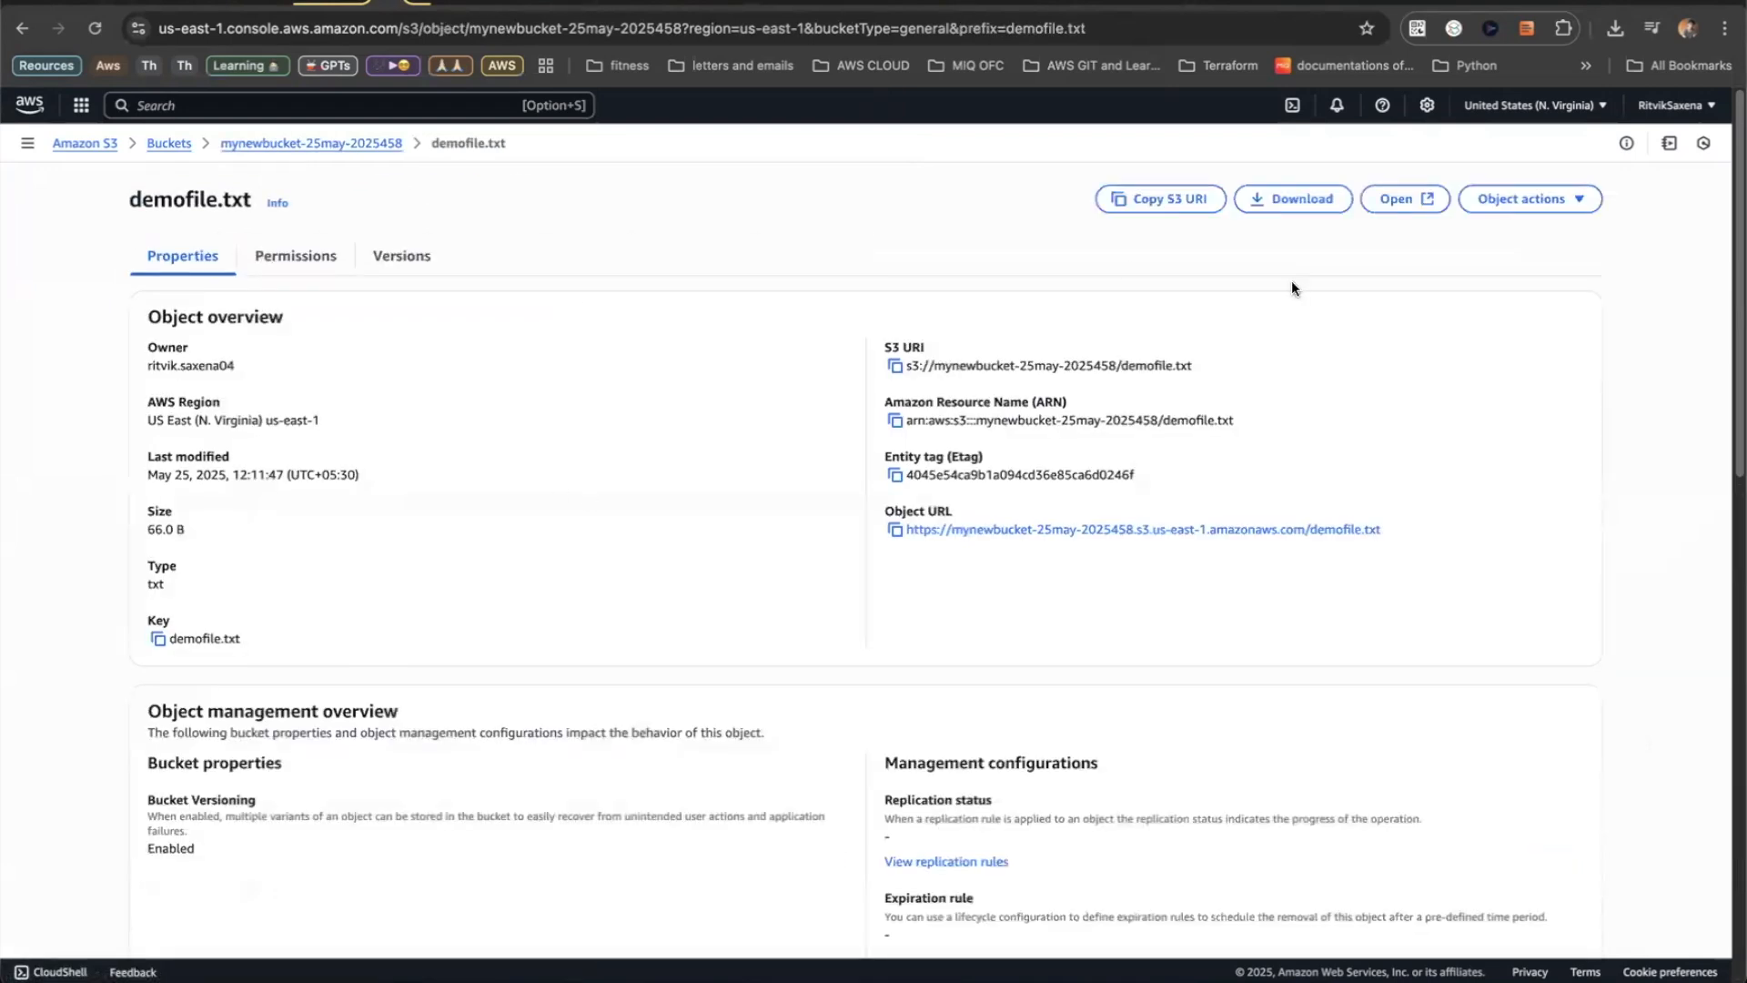
left_click(1392, 198)
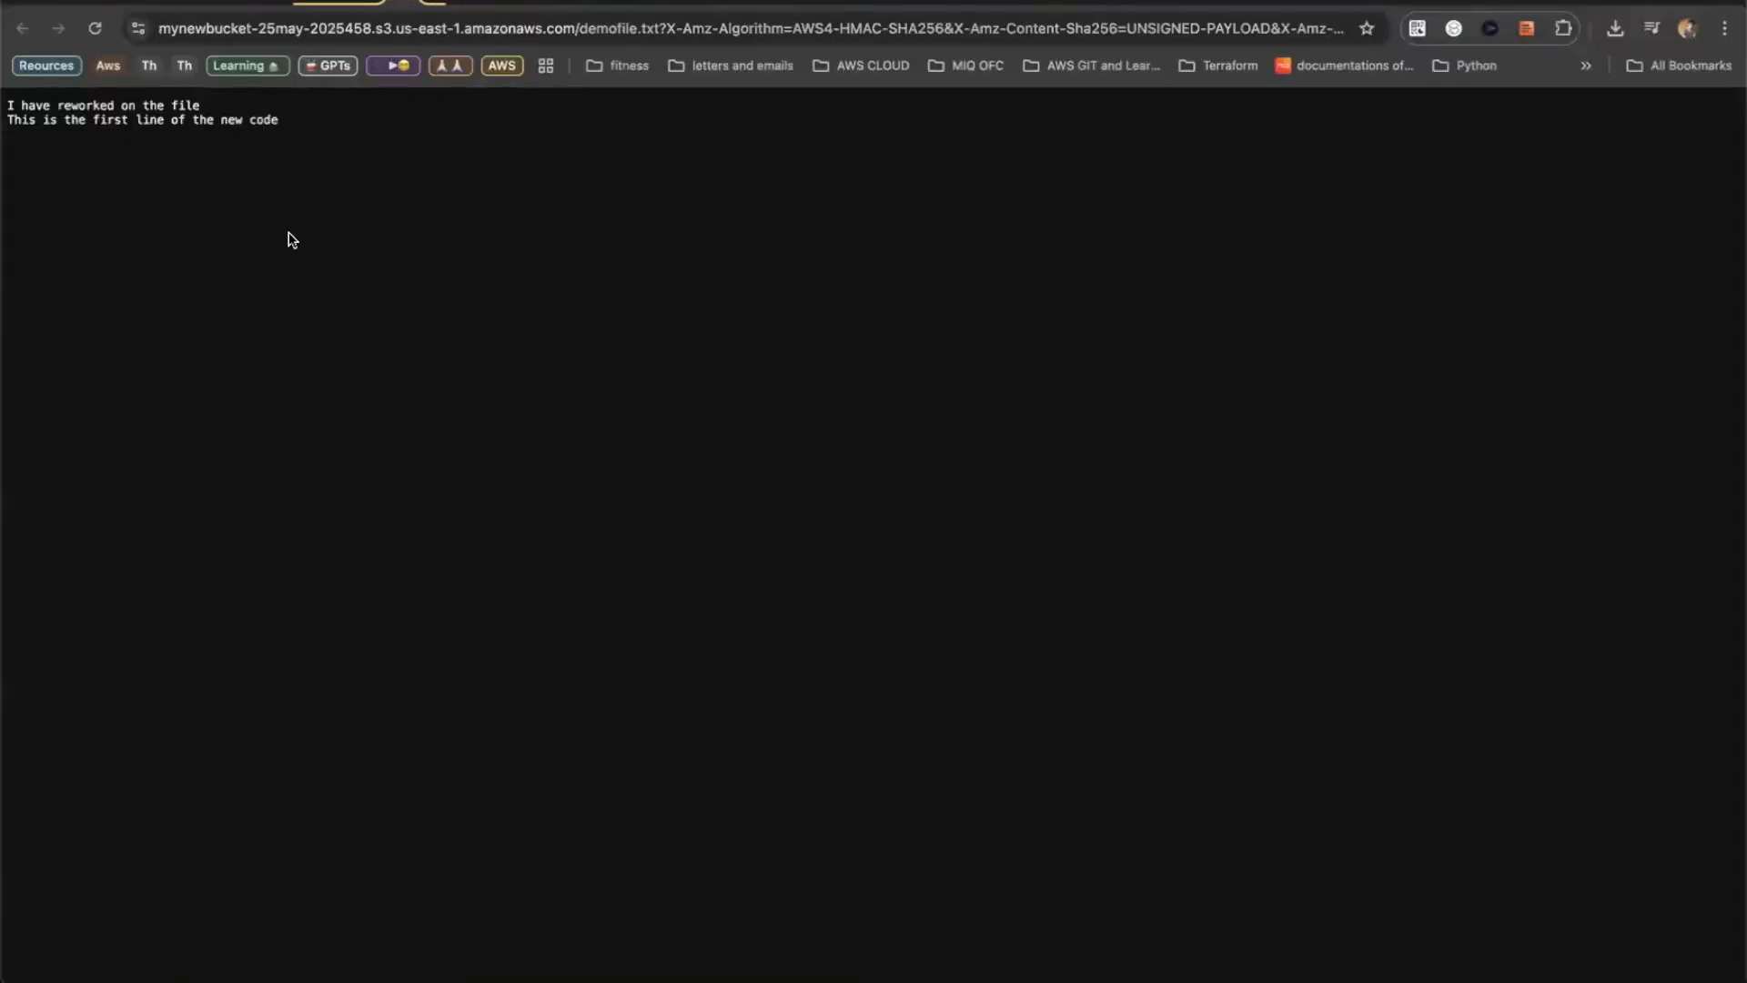
left_click_drag(233, 119, 5, 93)
left_click(339, 216)
left_click_drag(300, 128, 4, 95)
left_click(186, 195)
left_click(401, 1)
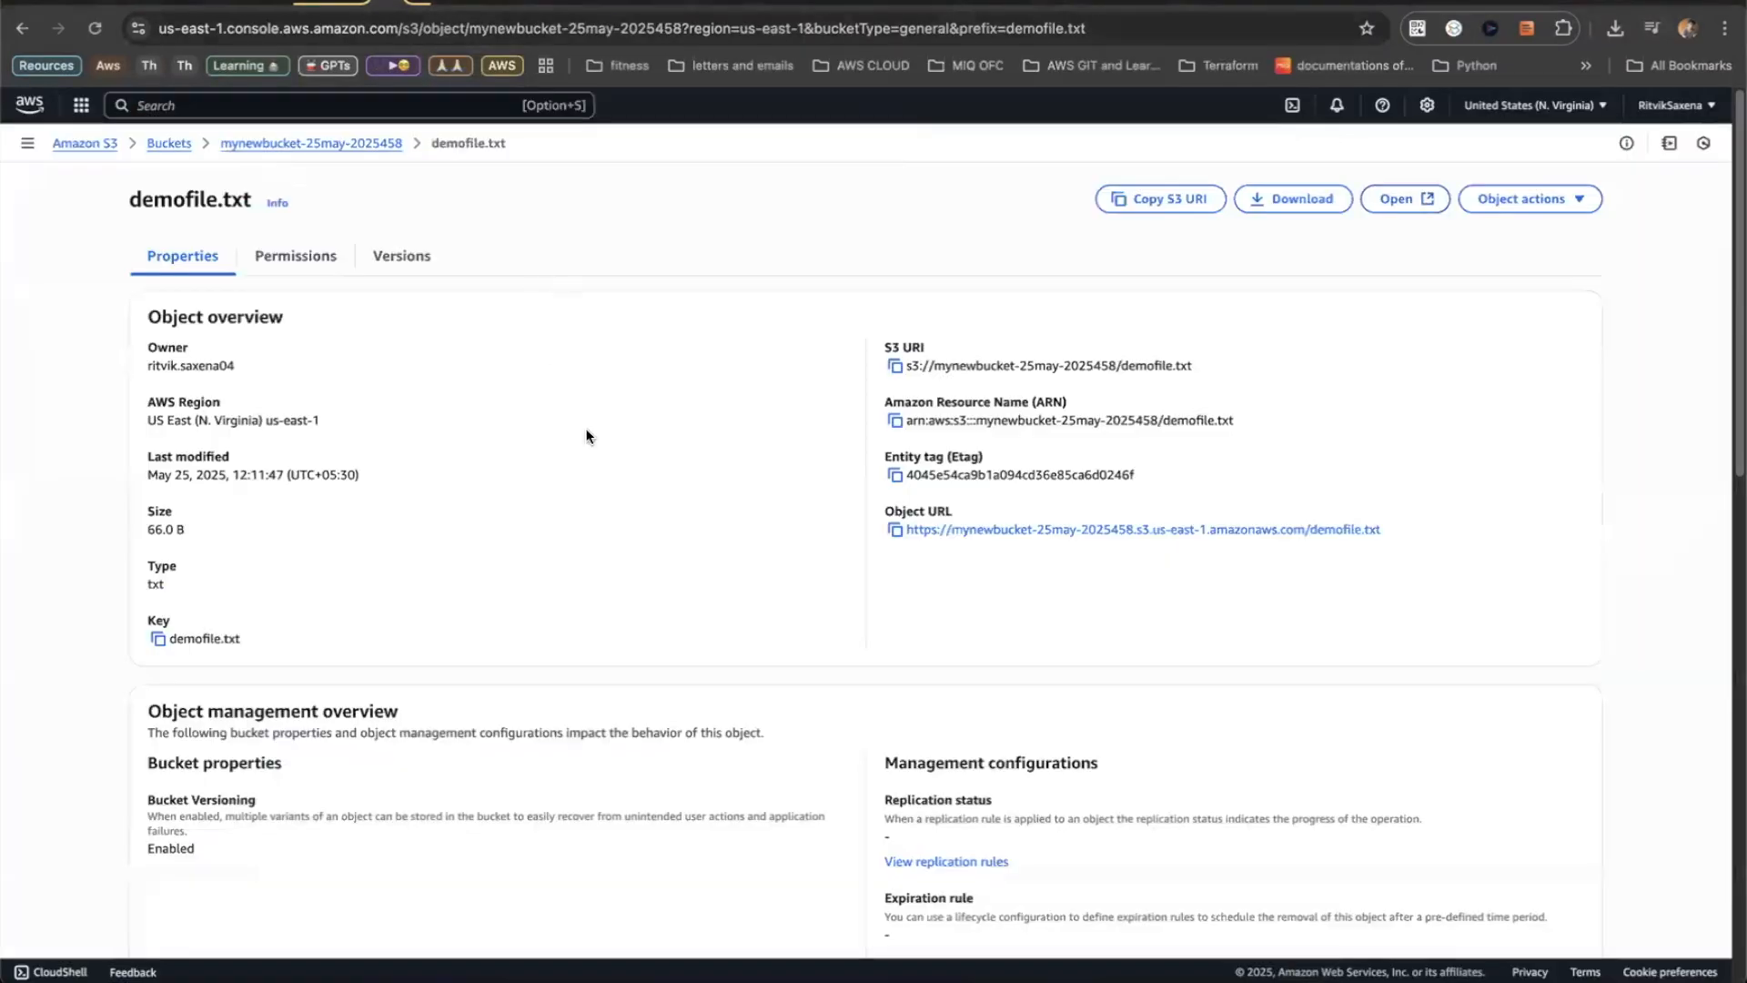
- Switch to TextEdit, add the line "This is the 2nd line of the new code" to demofile.txt and save the file
key("super+Tab")
left_click(283, 478)
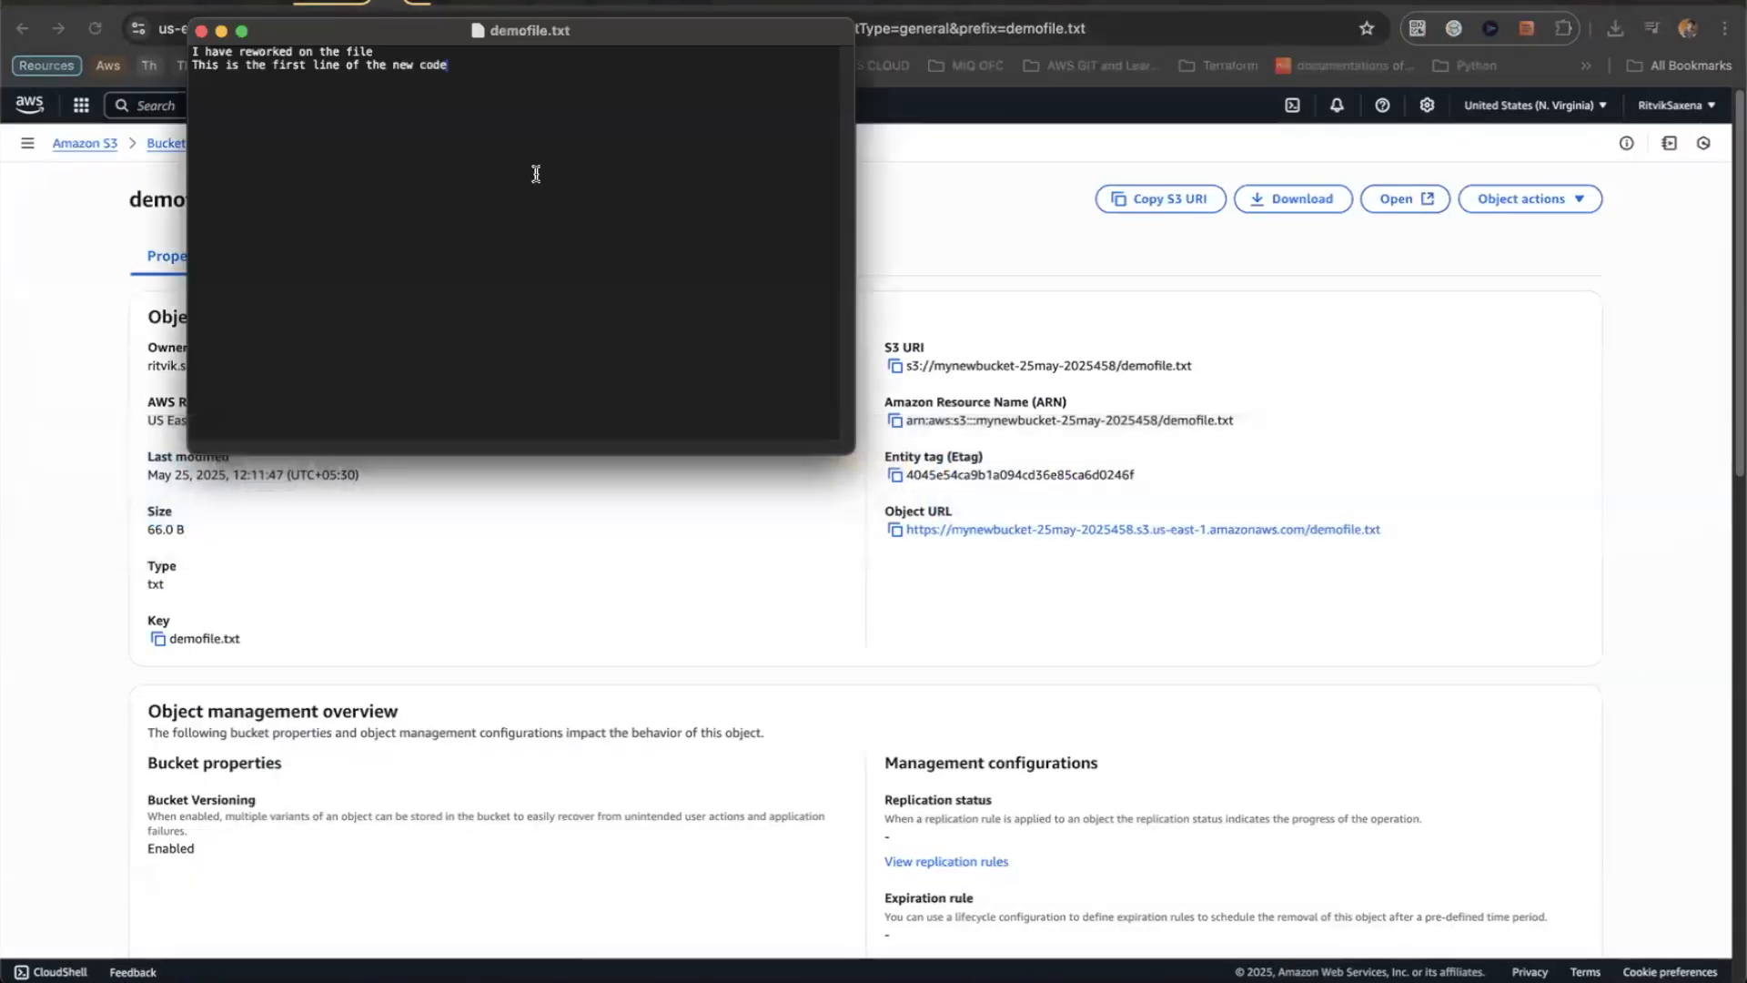
key("shift+super+Left")
key("Return")
type("This is the first line of the new code")
double_click(289, 78)
type("2nd")
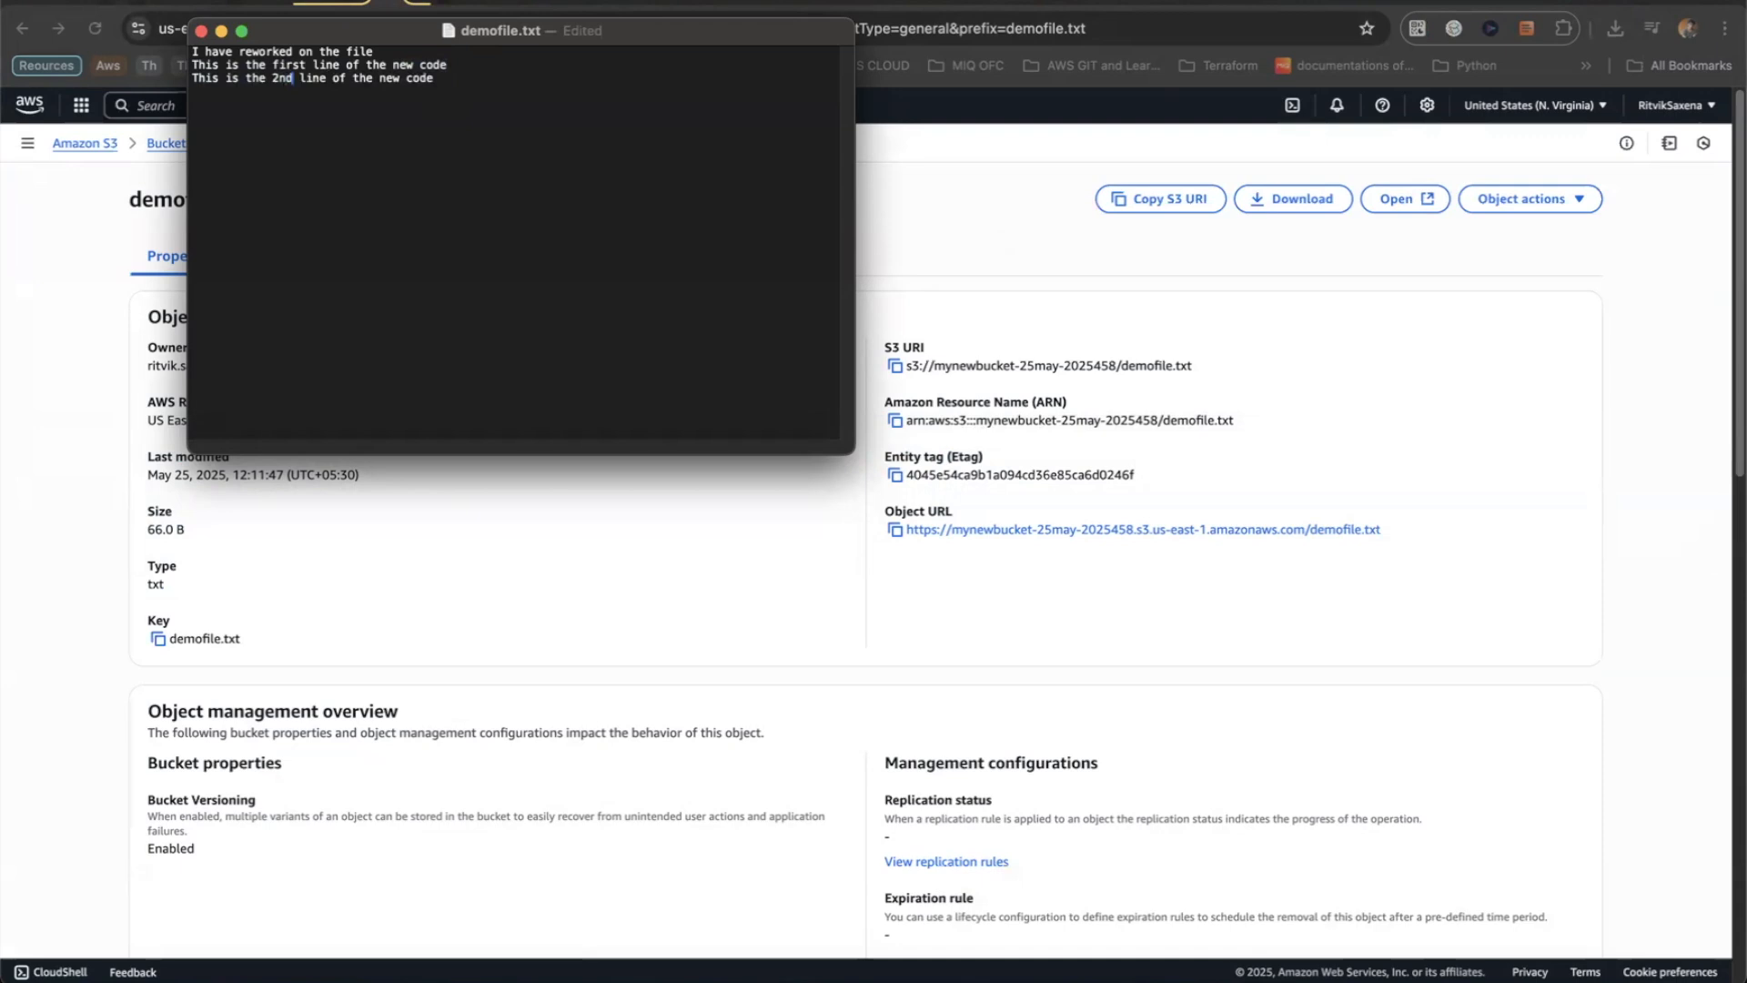
key("super+s")
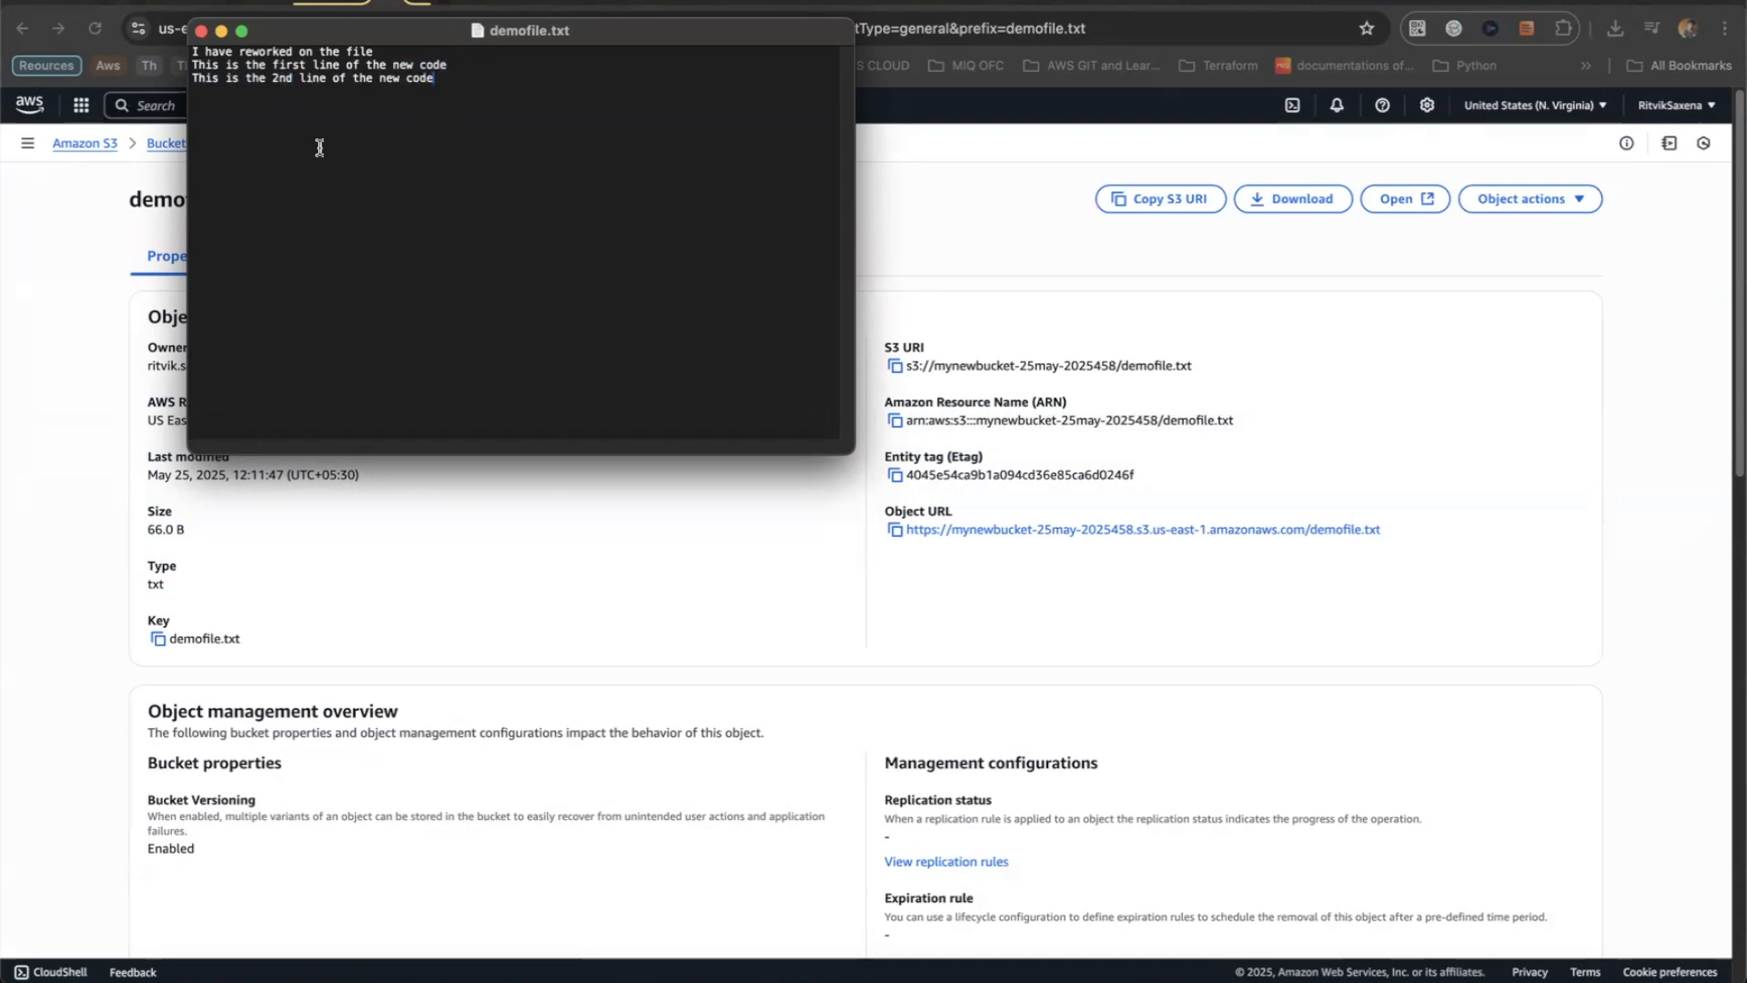
- Return to the bucket's object list, upload the twice-edited demofile.txt and close the upload status page
left_click(1025, 223)
left_click(267, 151)
key("super+Tab")
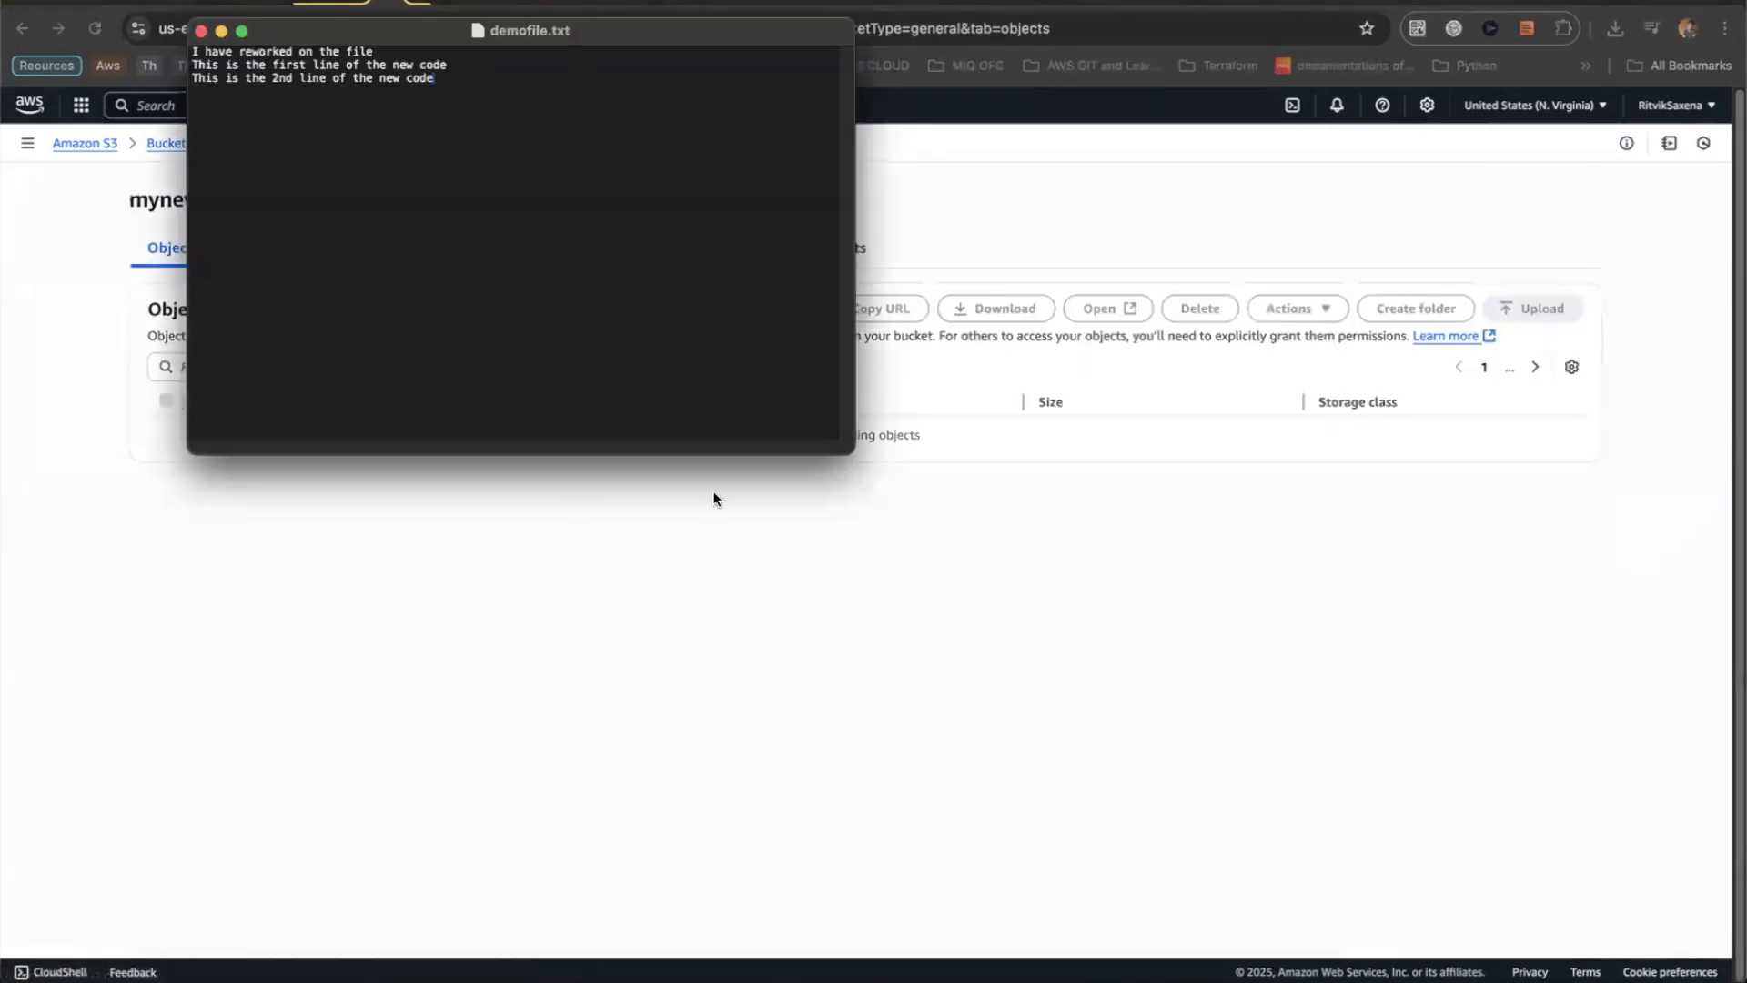
key("super+Tab")
left_click_drag(405, 697, 75, 675)
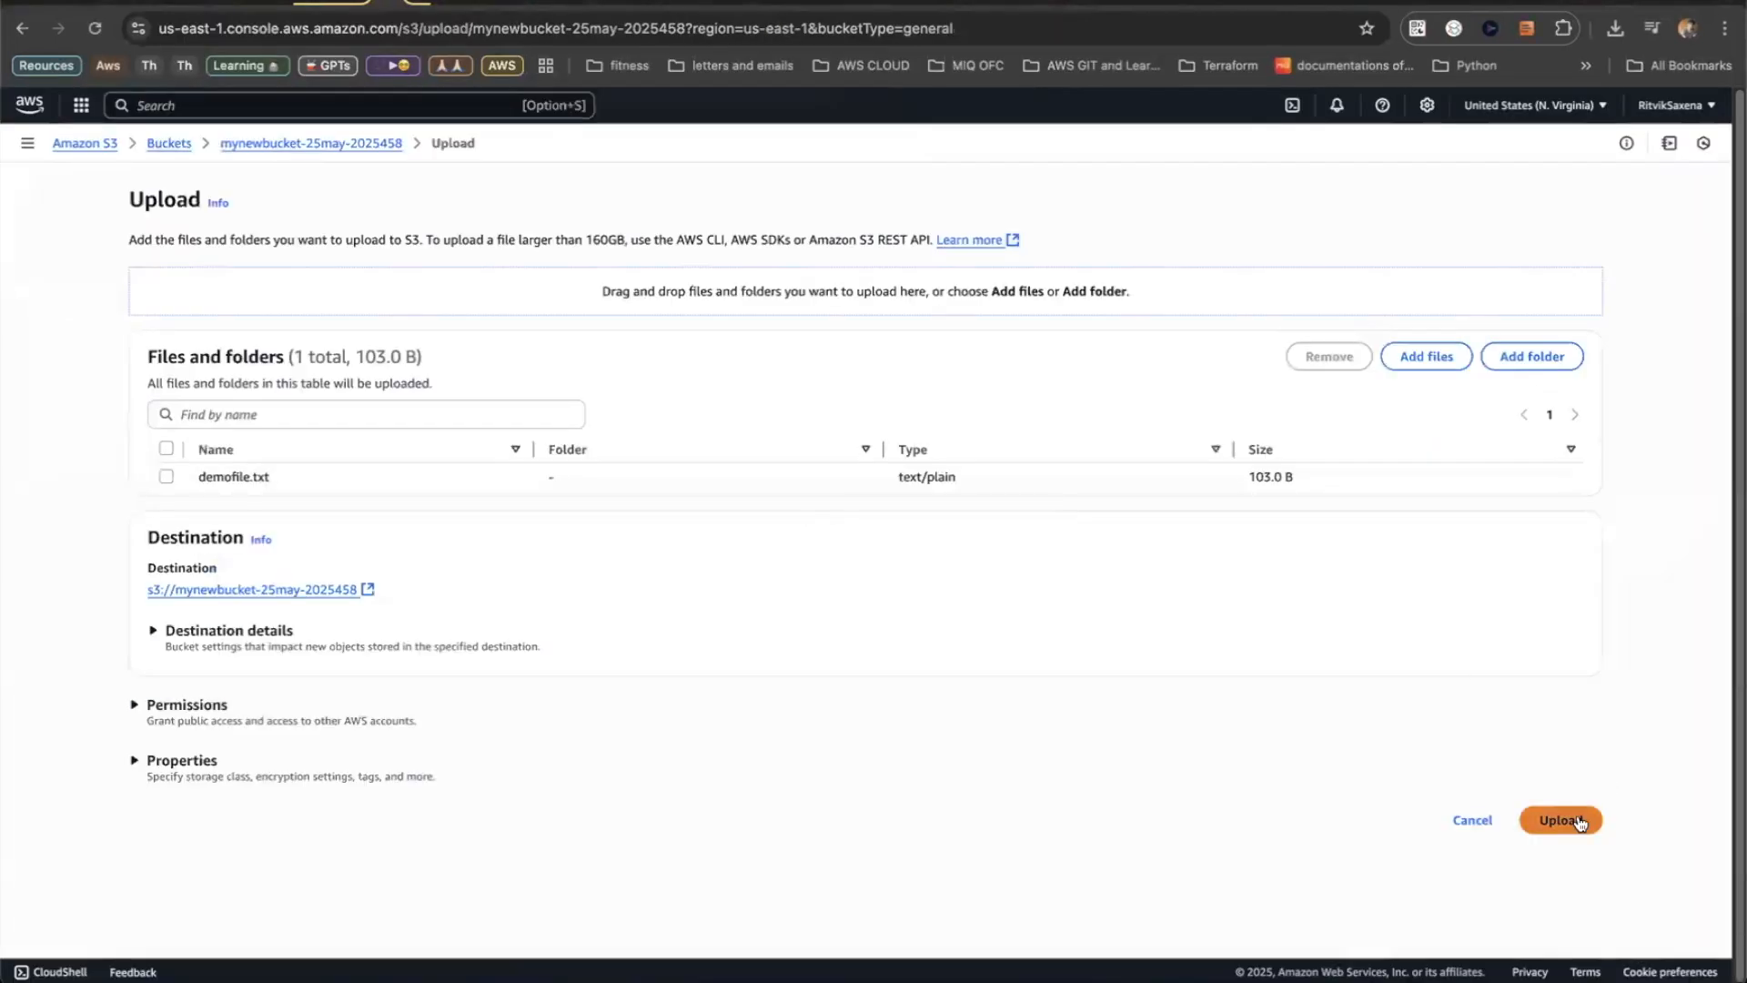
left_click(1557, 821)
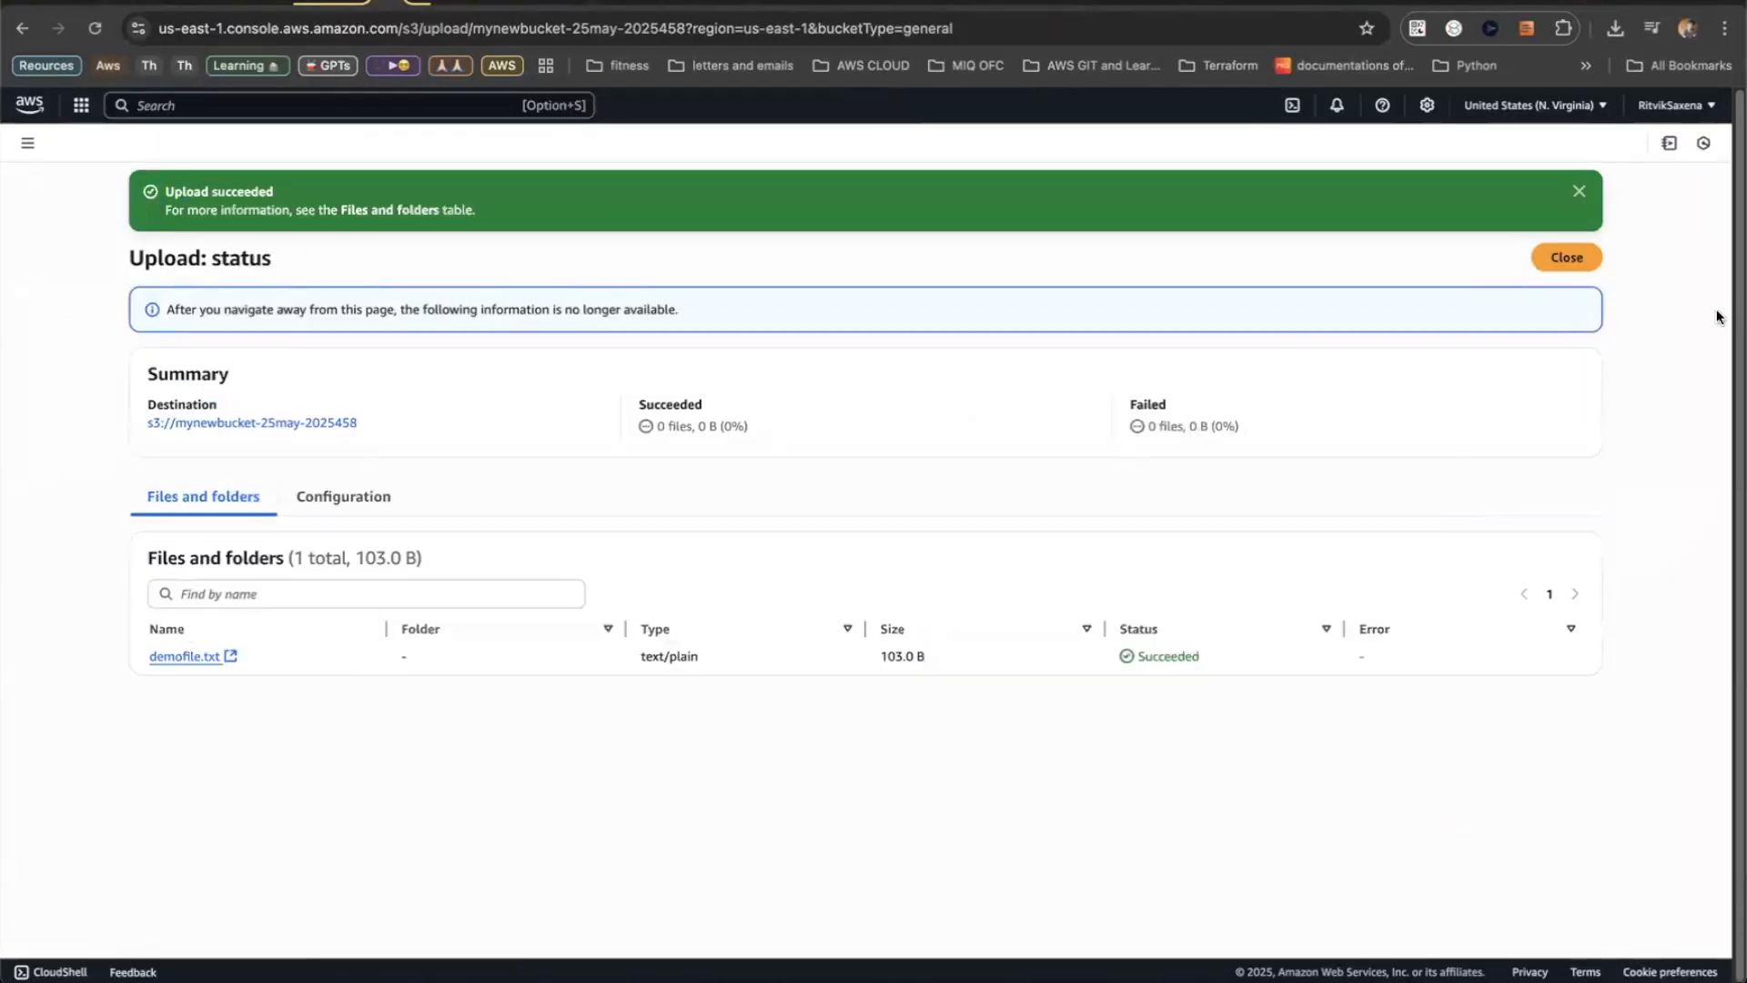
left_click(1581, 262)
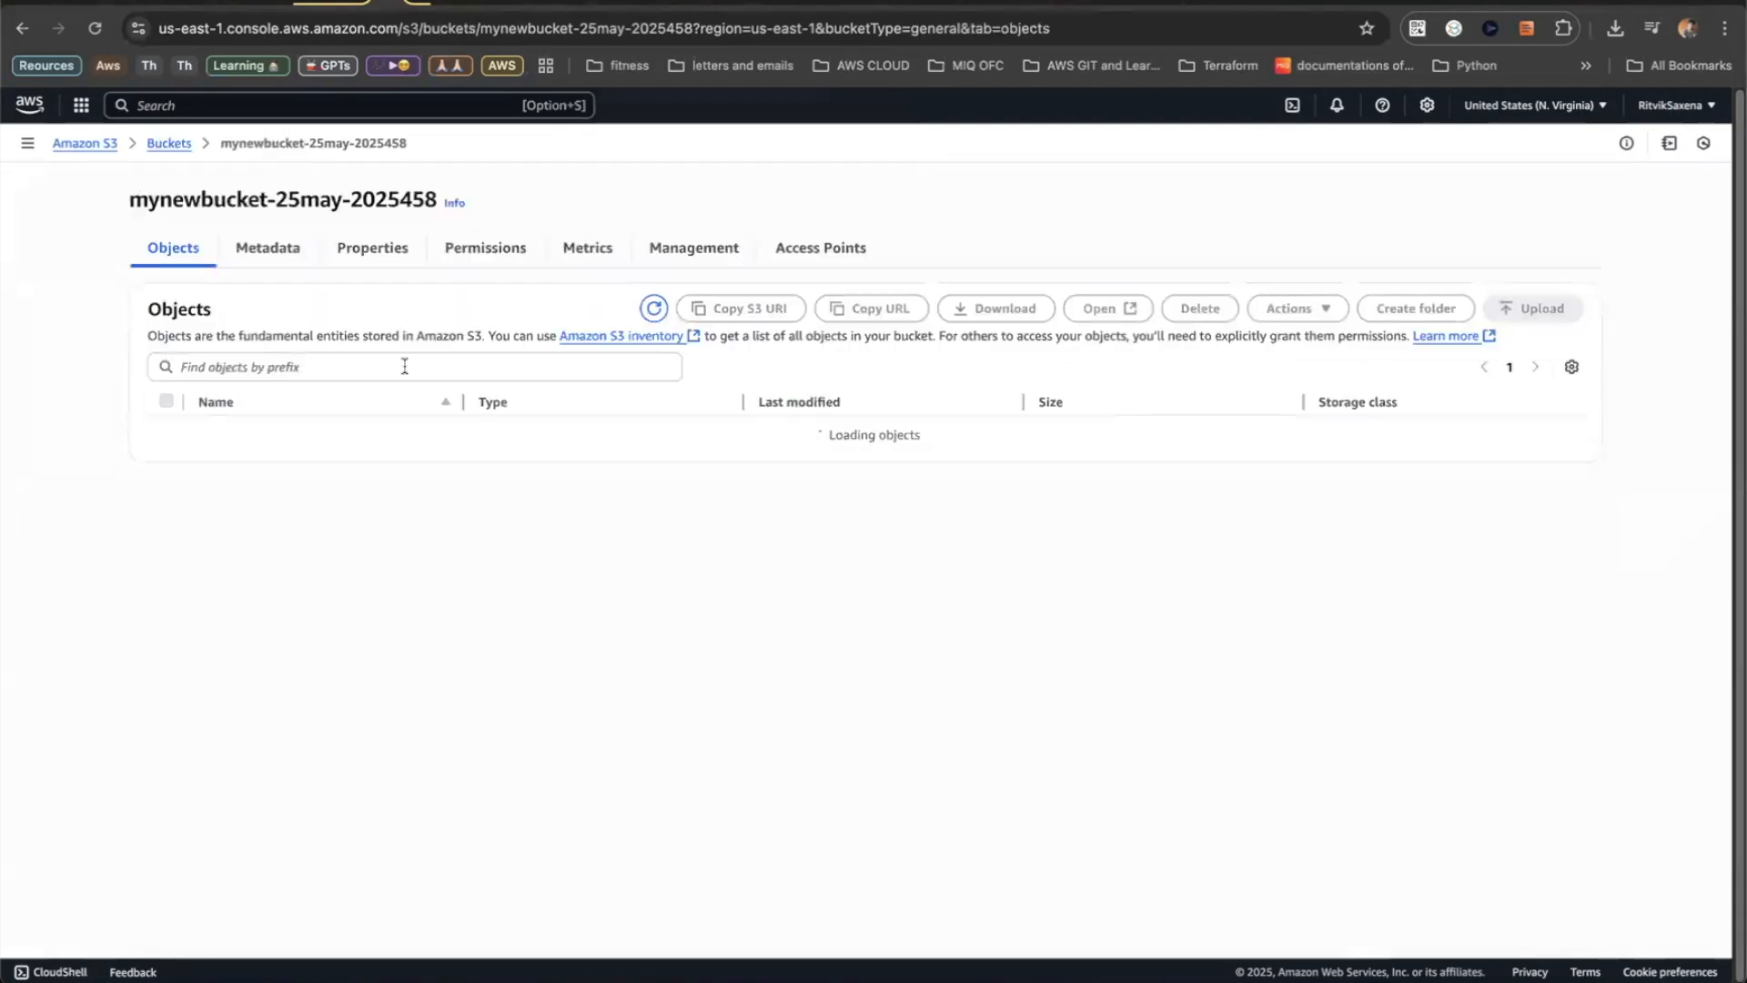
- Open the re-uploaded demofile.txt in the browser, examine all its lines and go back to the object's page
left_click(237, 432)
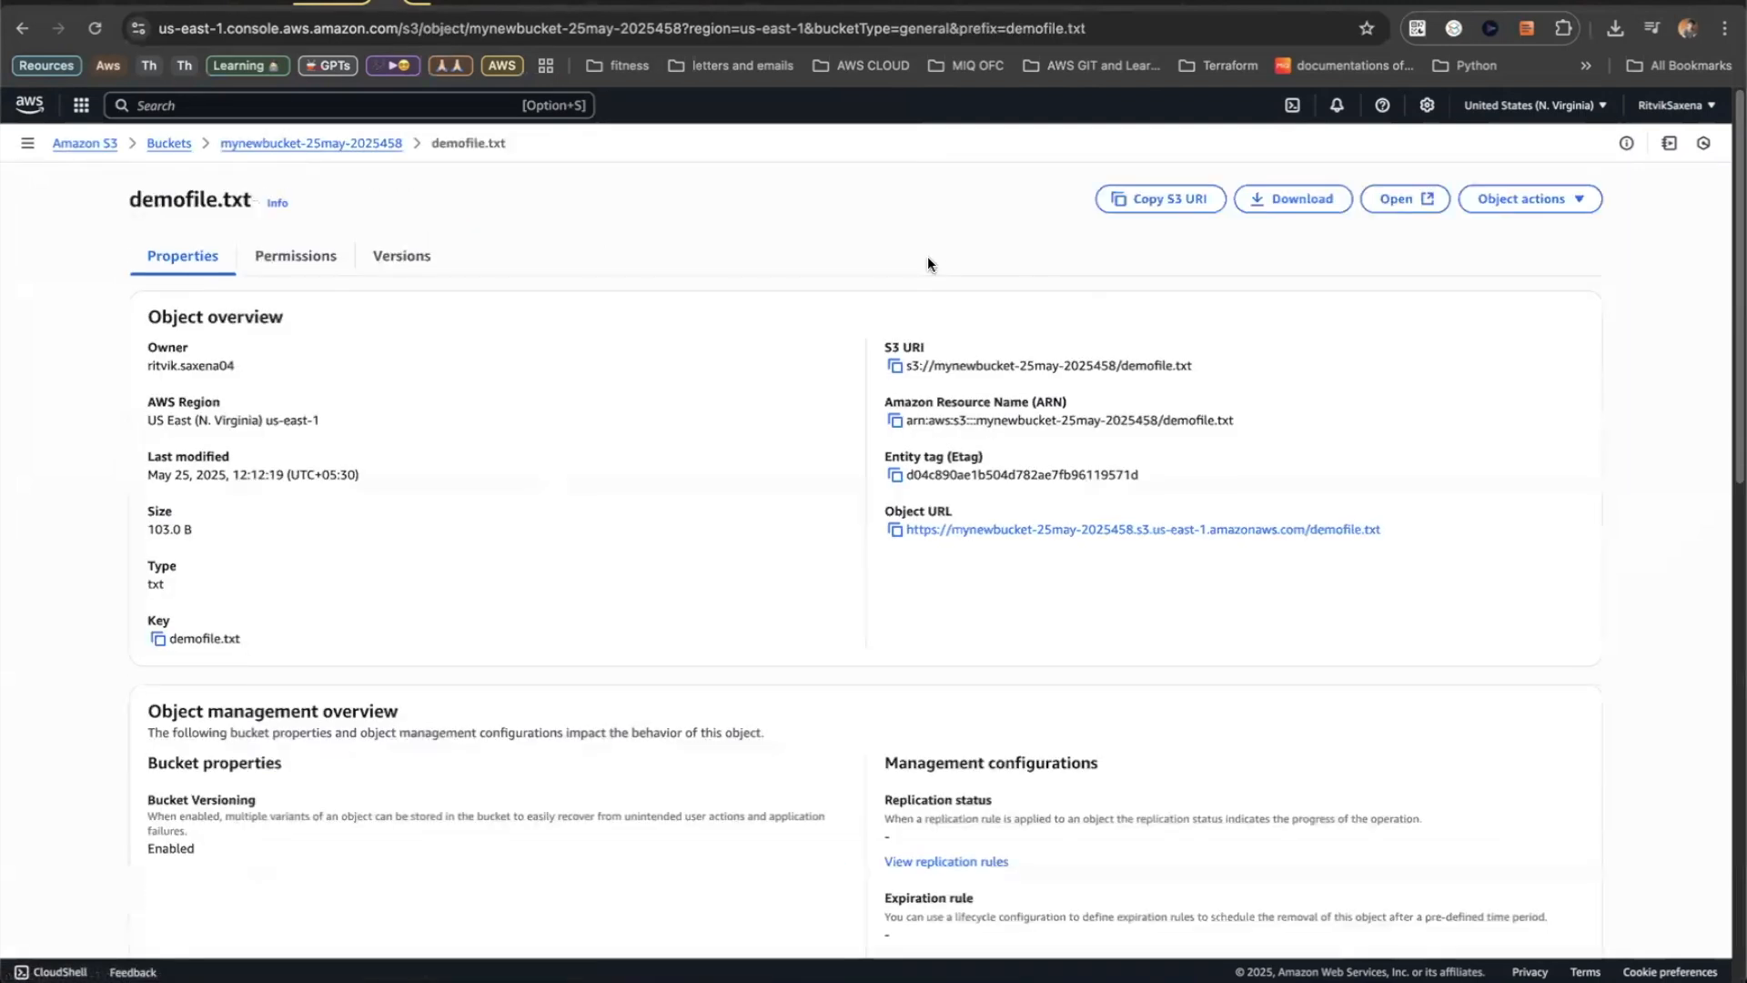
left_click(1396, 195)
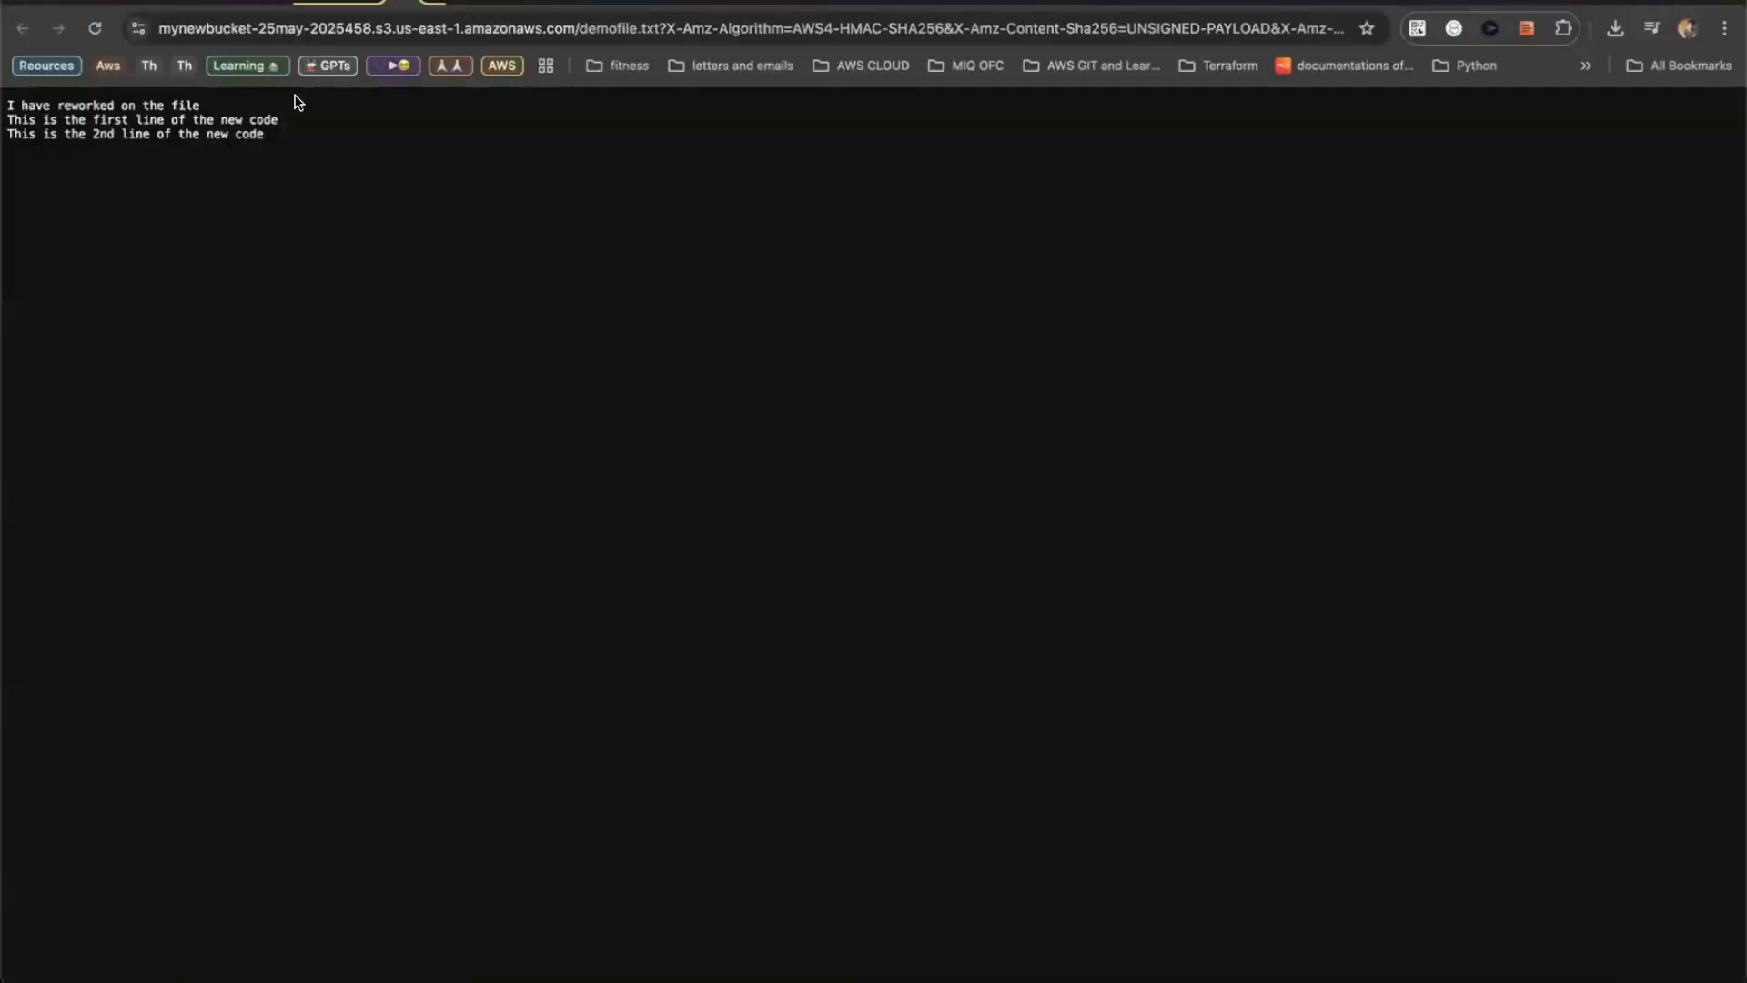
left_click_drag(272, 135, 7, 100)
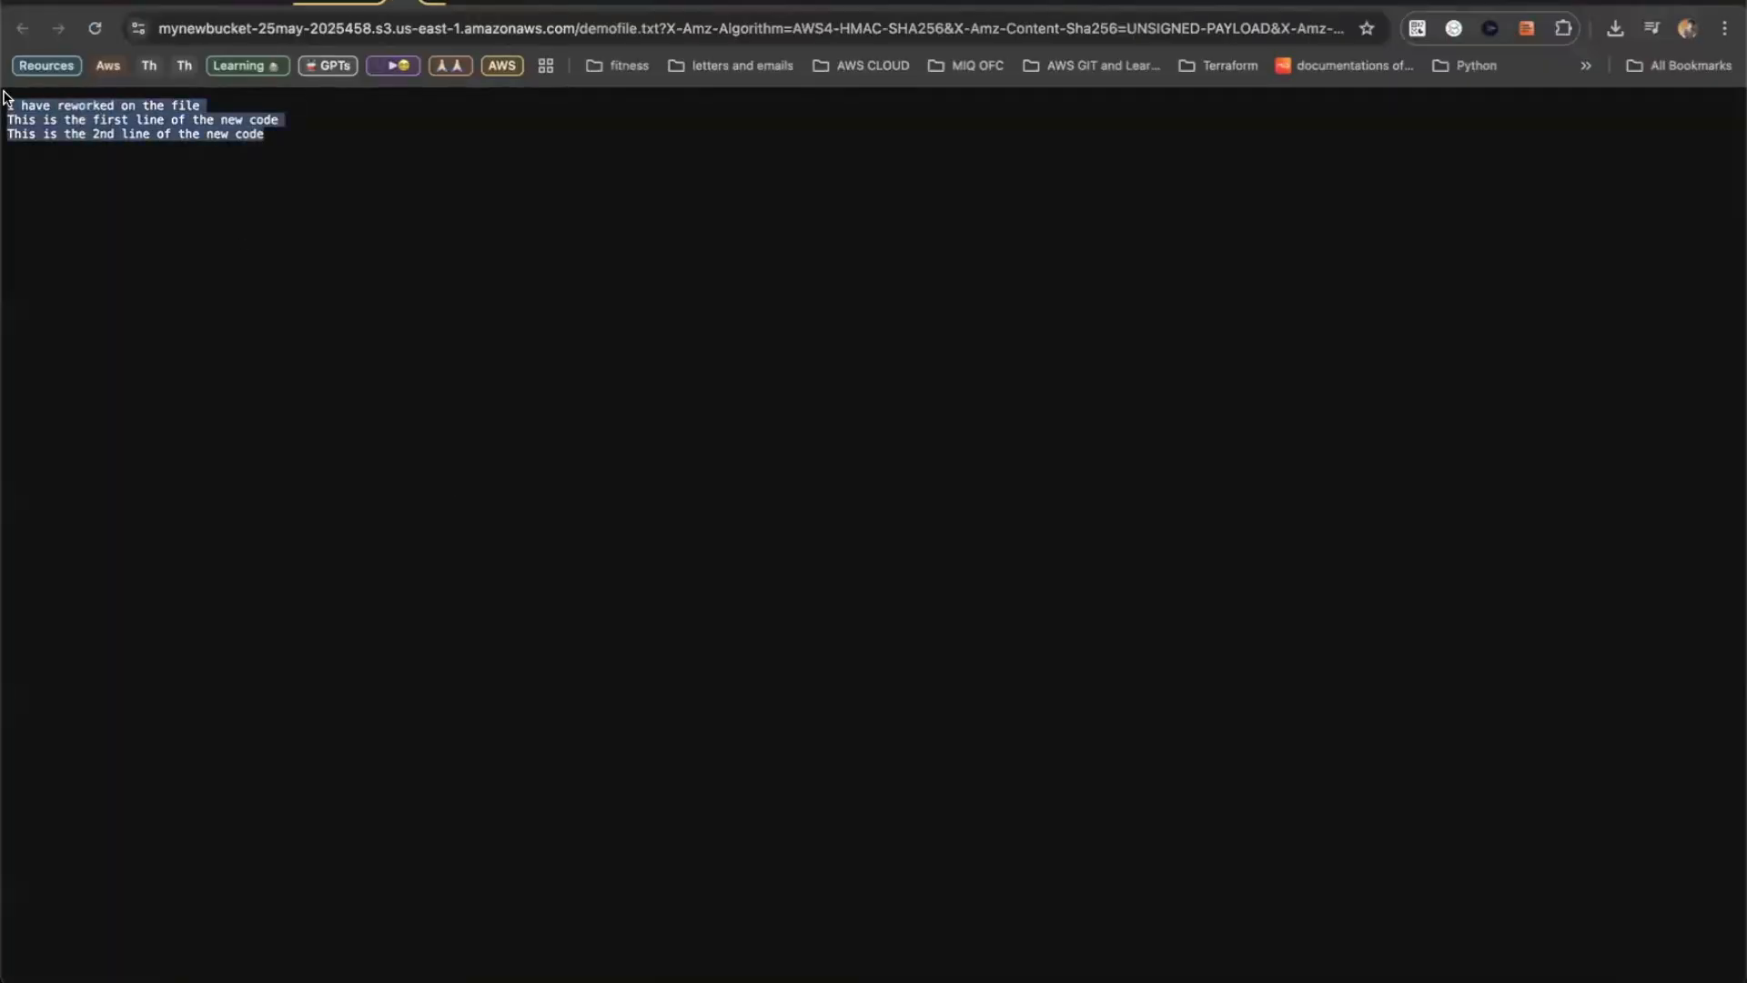
left_click(314, 299)
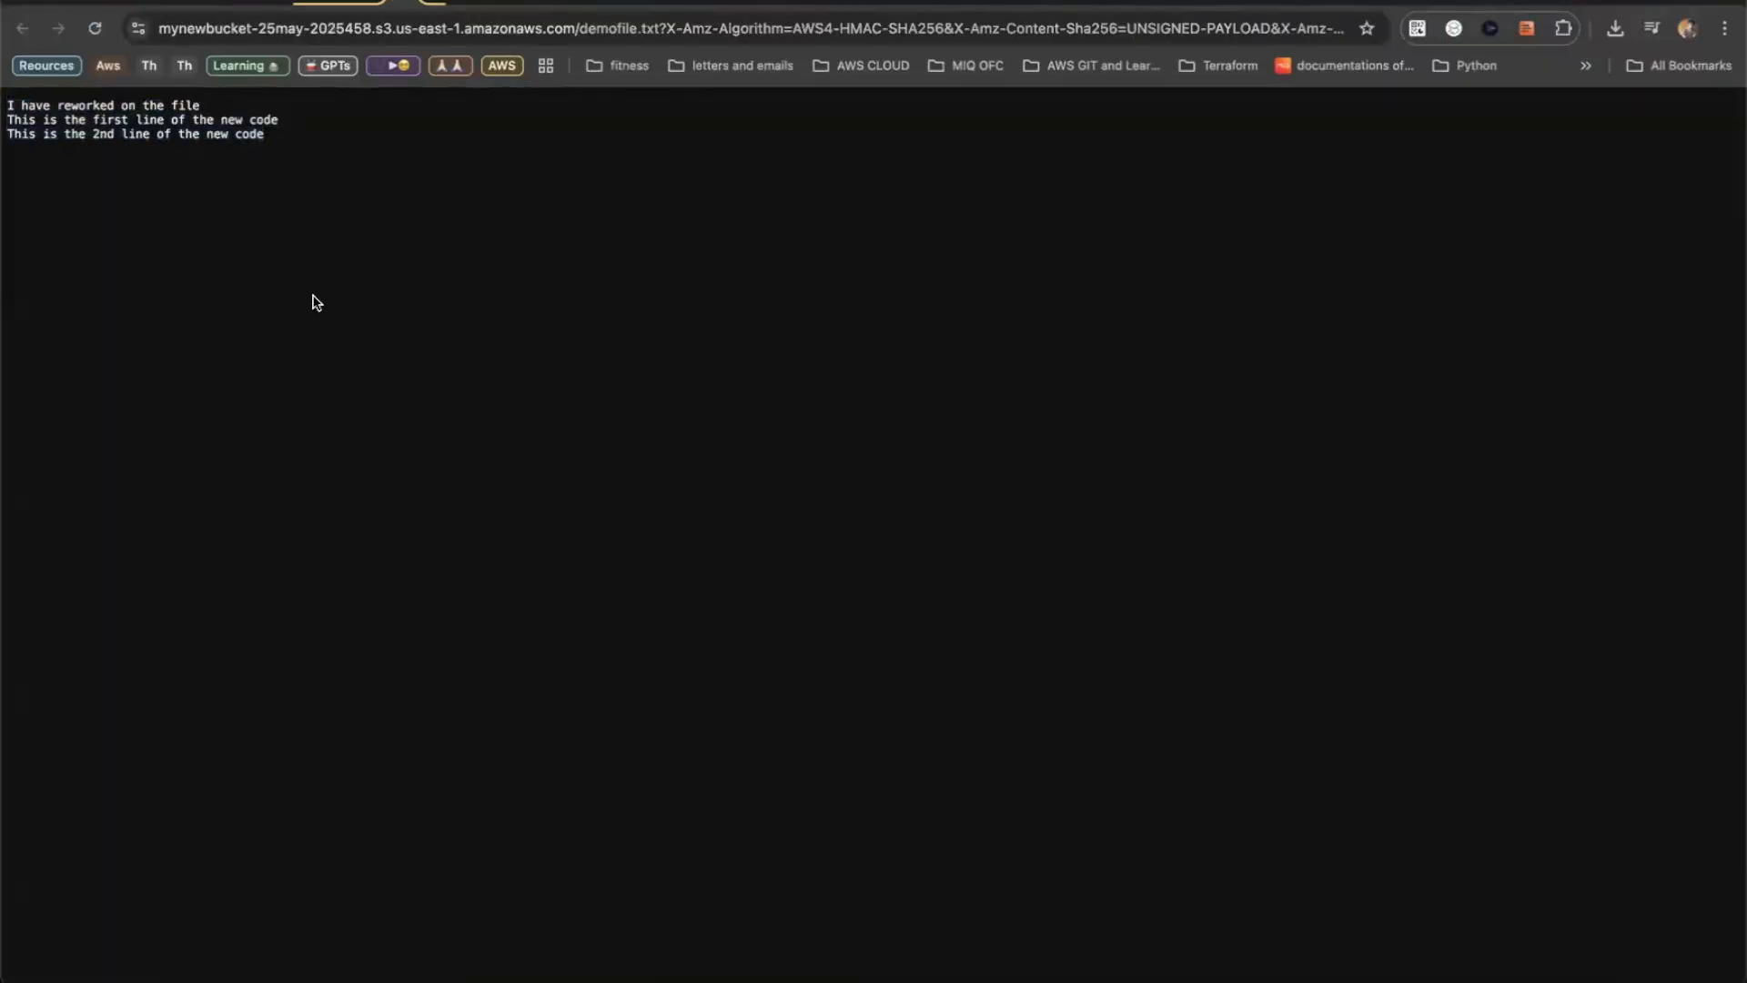
left_click(377, 2)
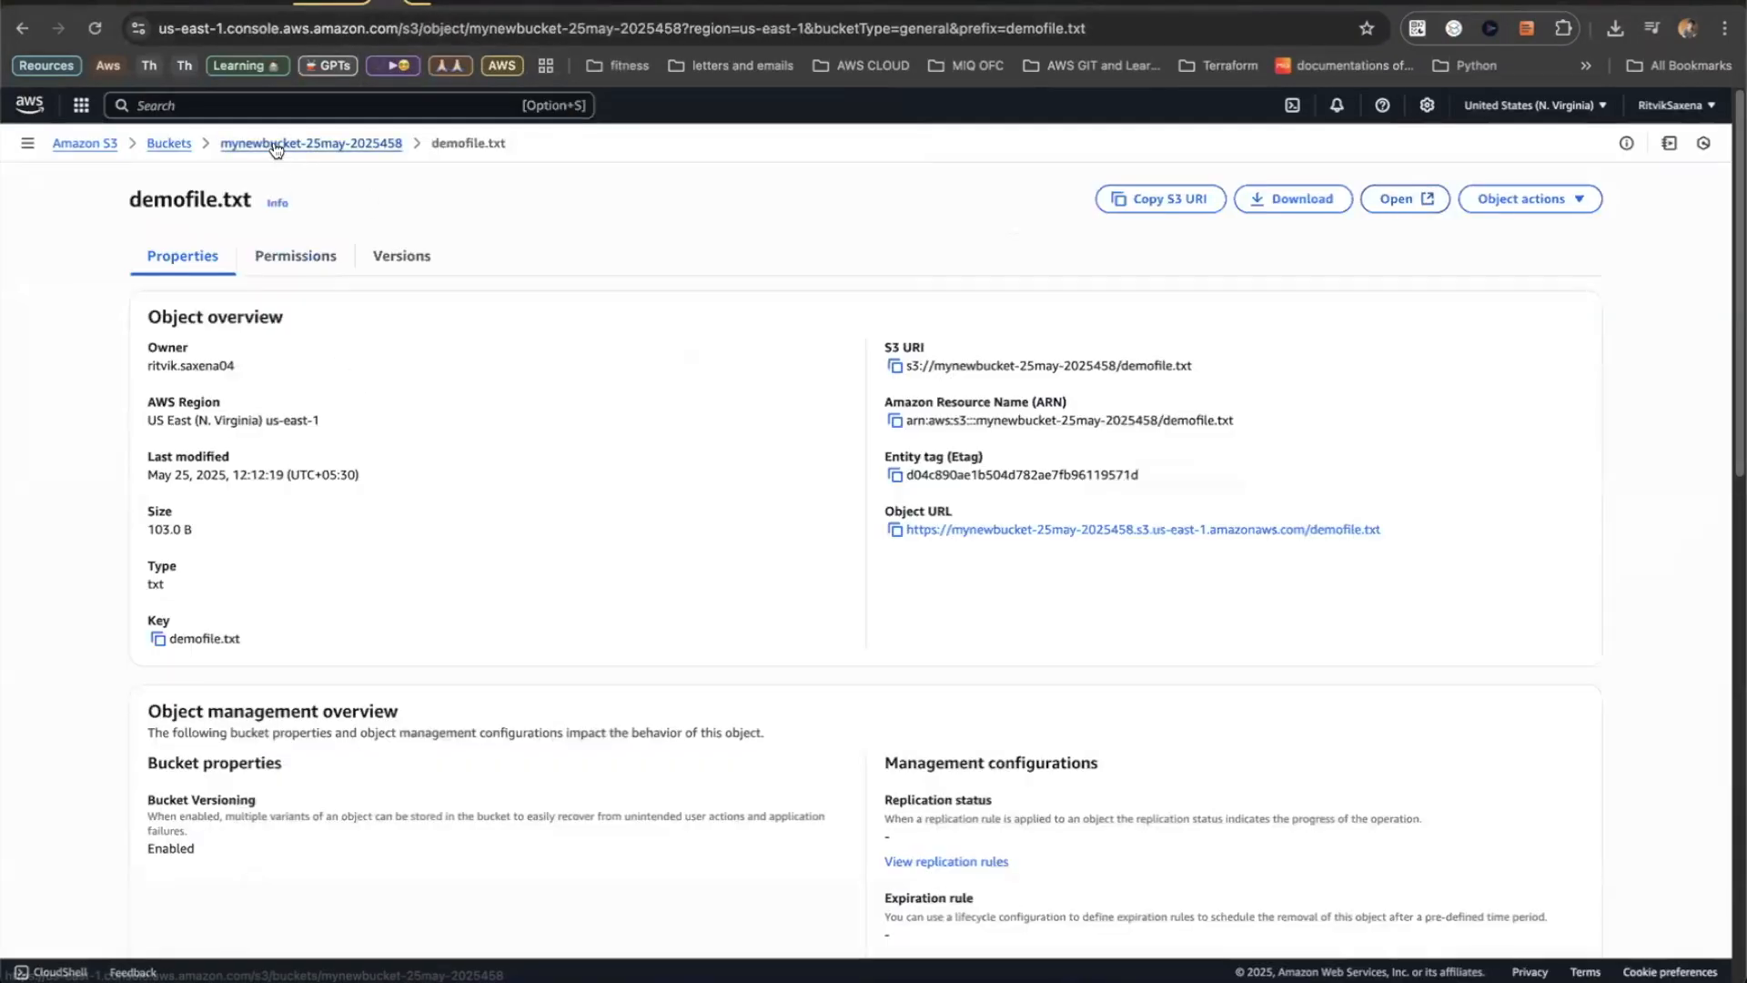
- Go back to the bucket's object list and review the text of the local demofile.txt in TextEdit before returning to the console
left_click(308, 143)
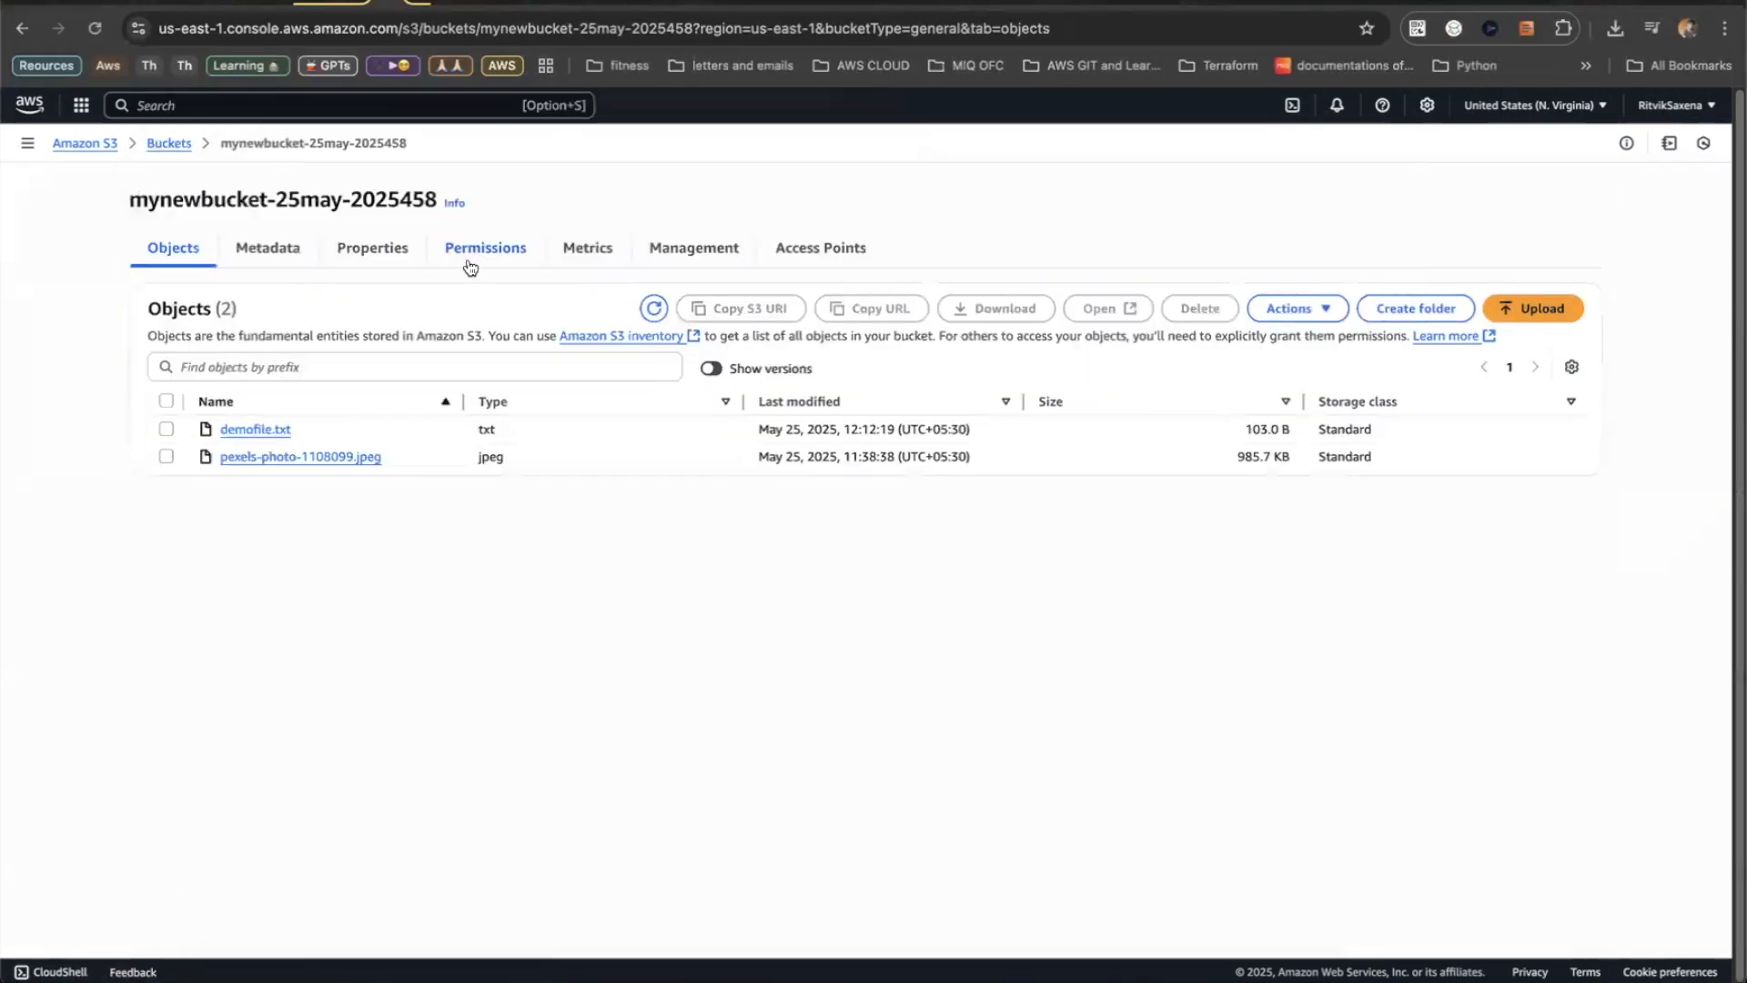
key("super+Tab")
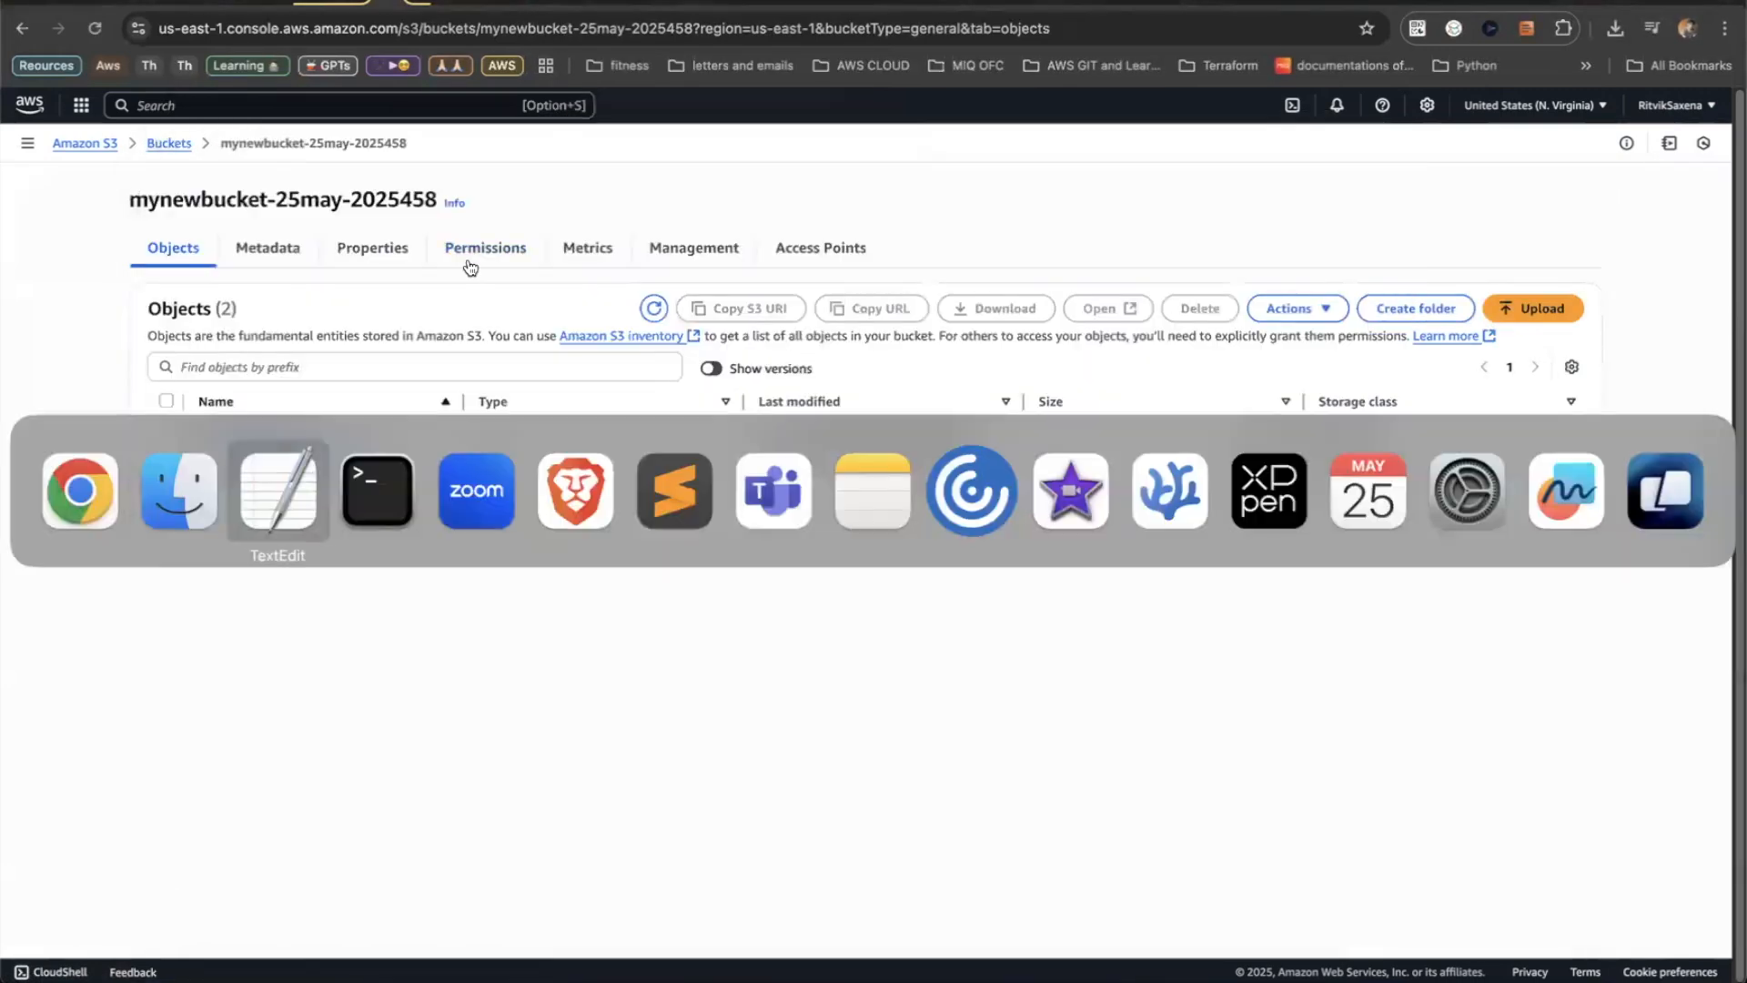
left_click_drag(438, 79, 146, 73)
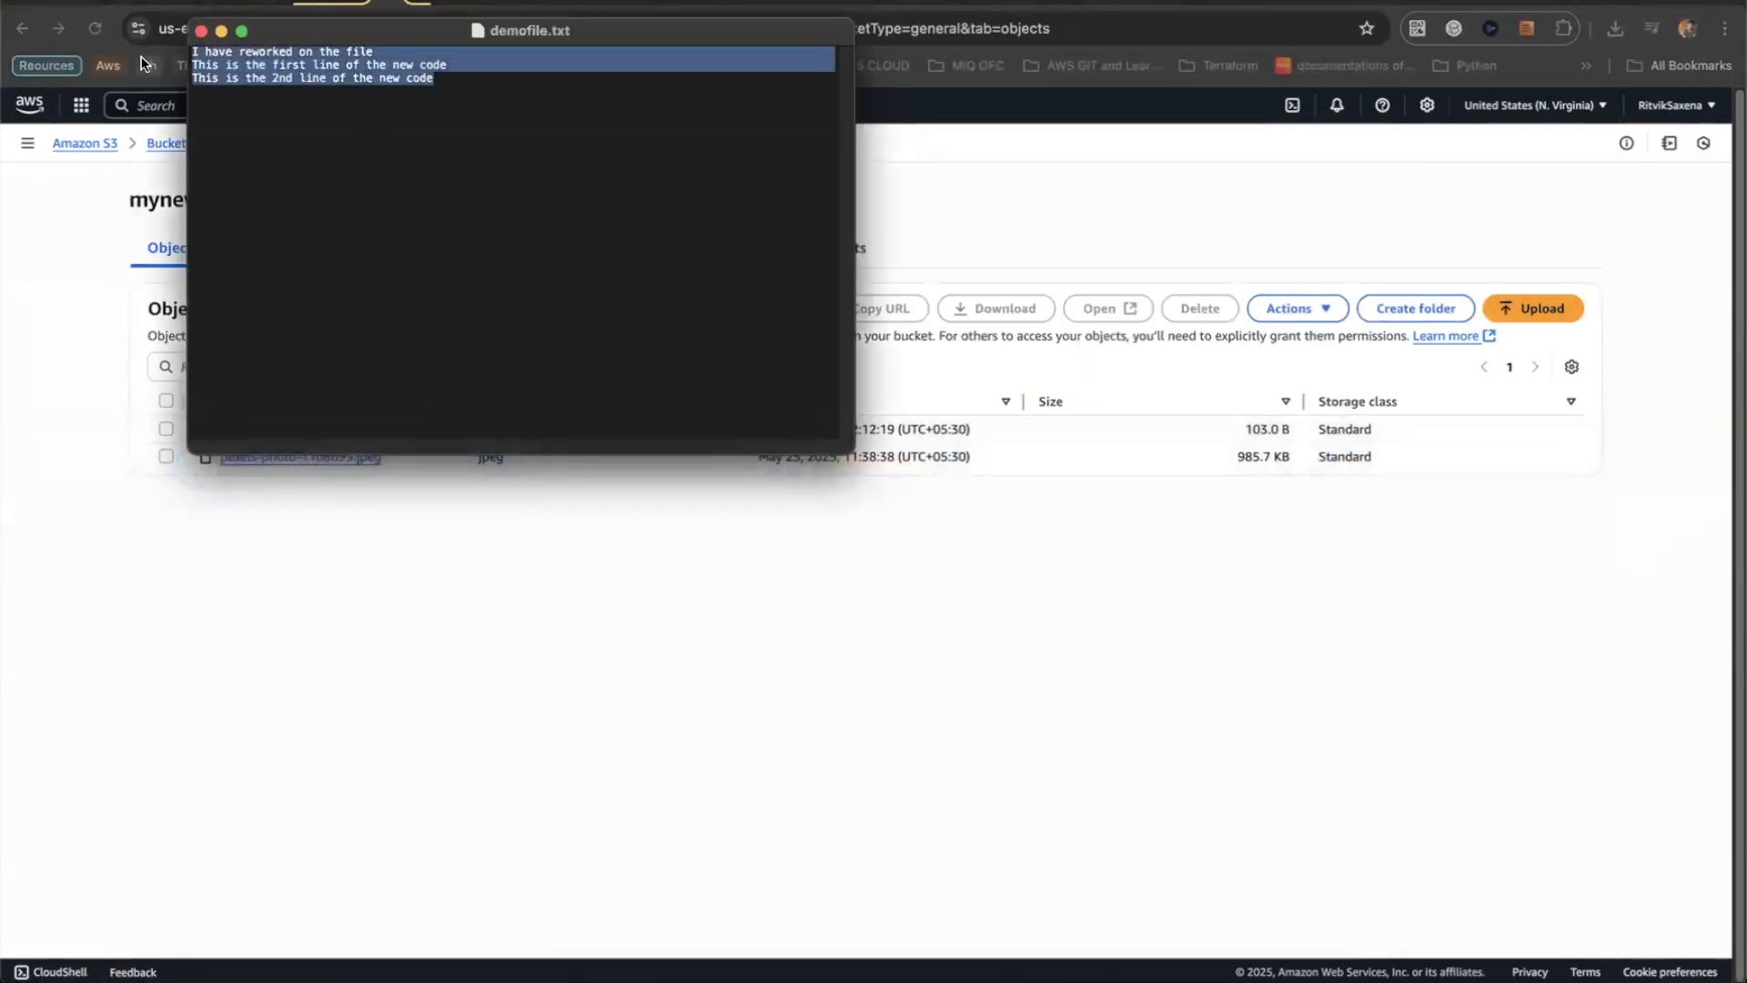
left_click(592, 605)
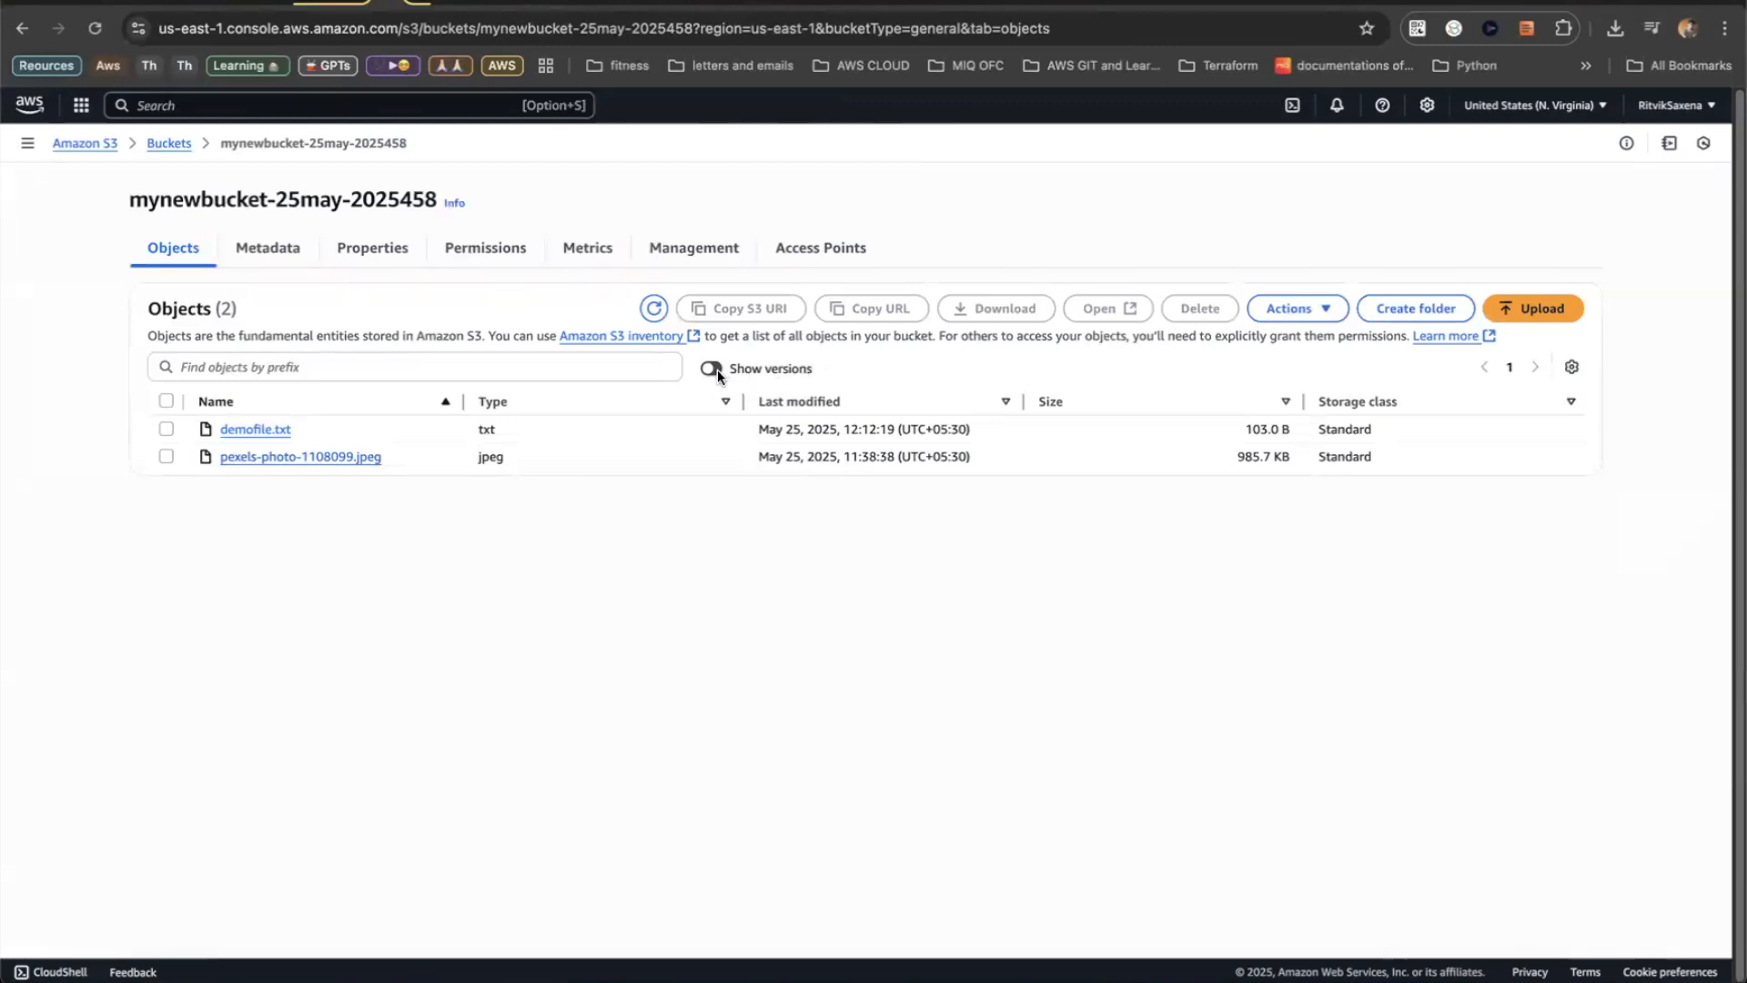
- Turn on the display of object versions in the bucket and examine the current and older demofile.txt entries
left_click(716, 369)
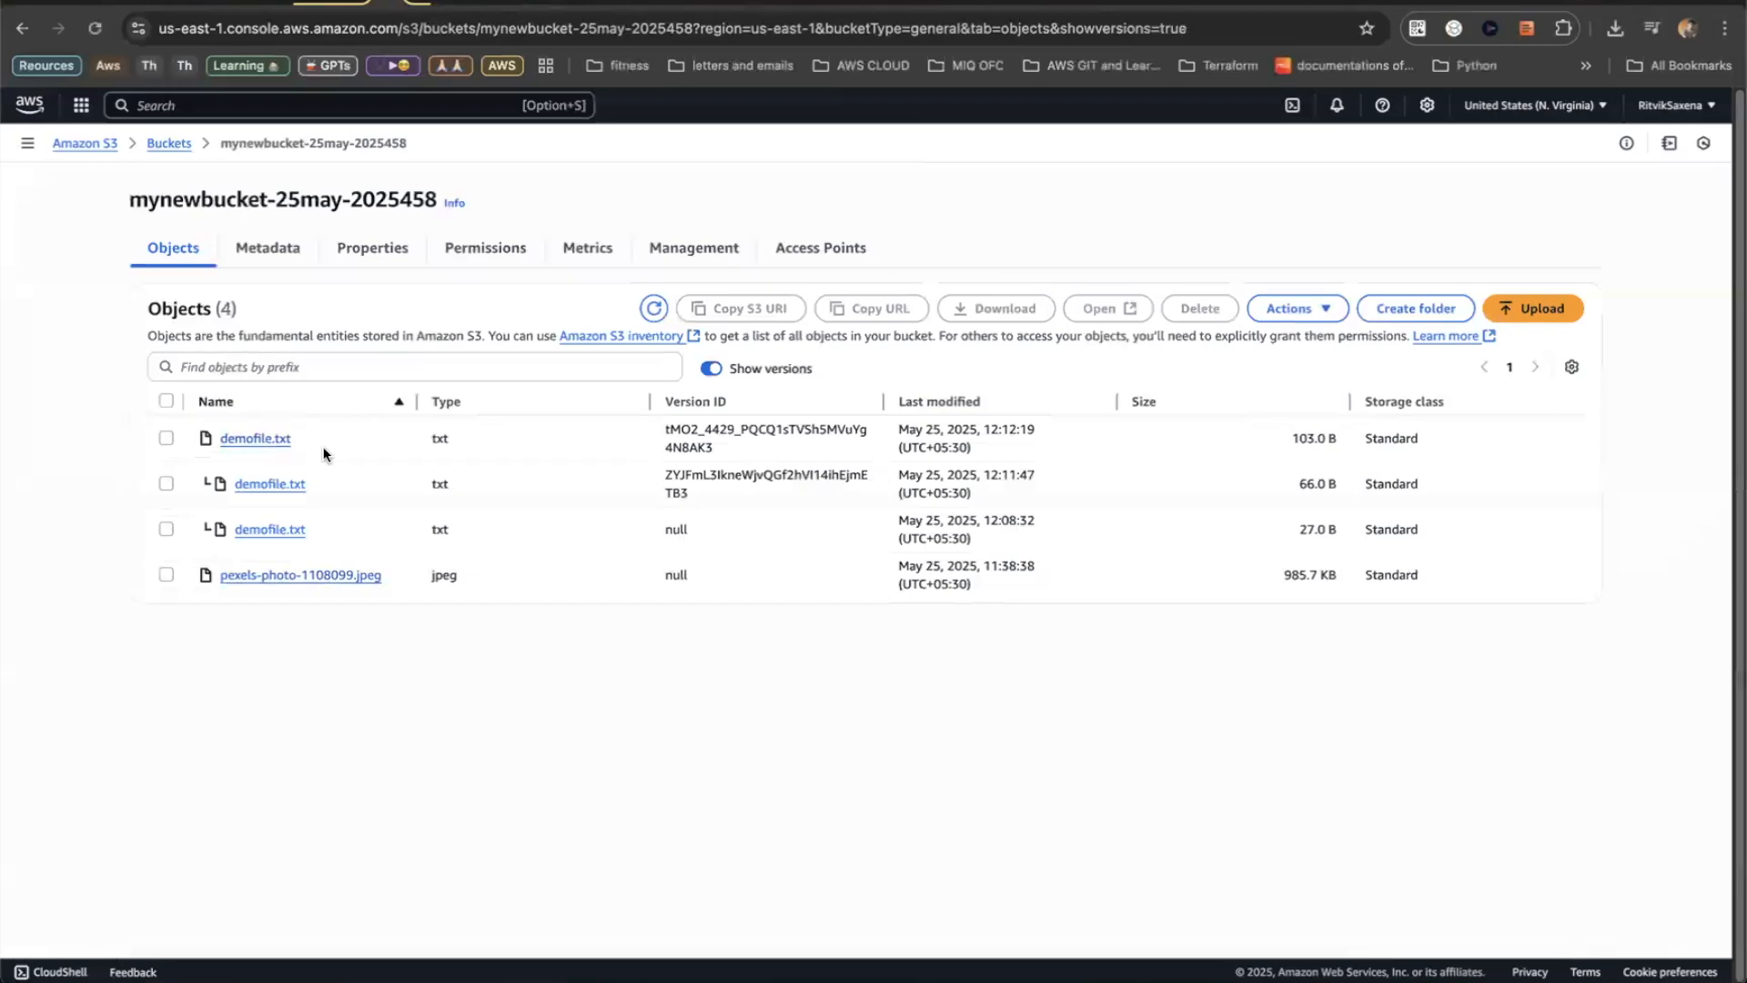
left_click_drag(193, 428, 225, 446)
left_click_drag(325, 496, 219, 496)
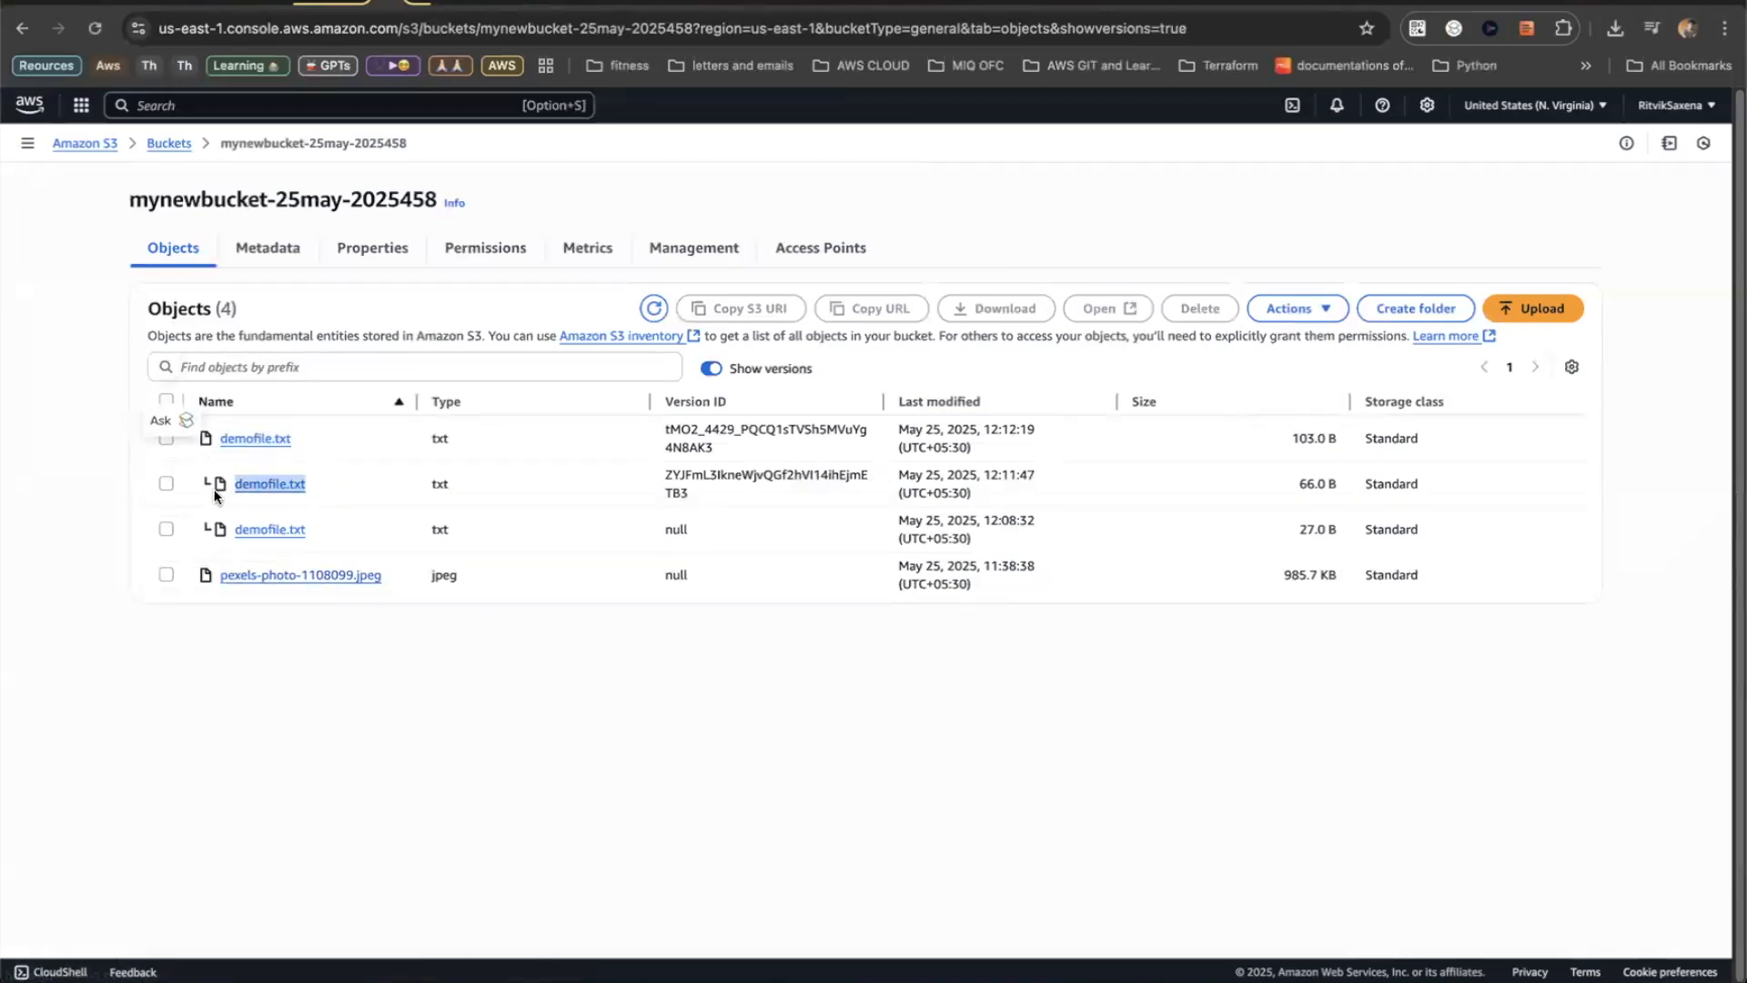
left_click_drag(319, 532, 216, 531)
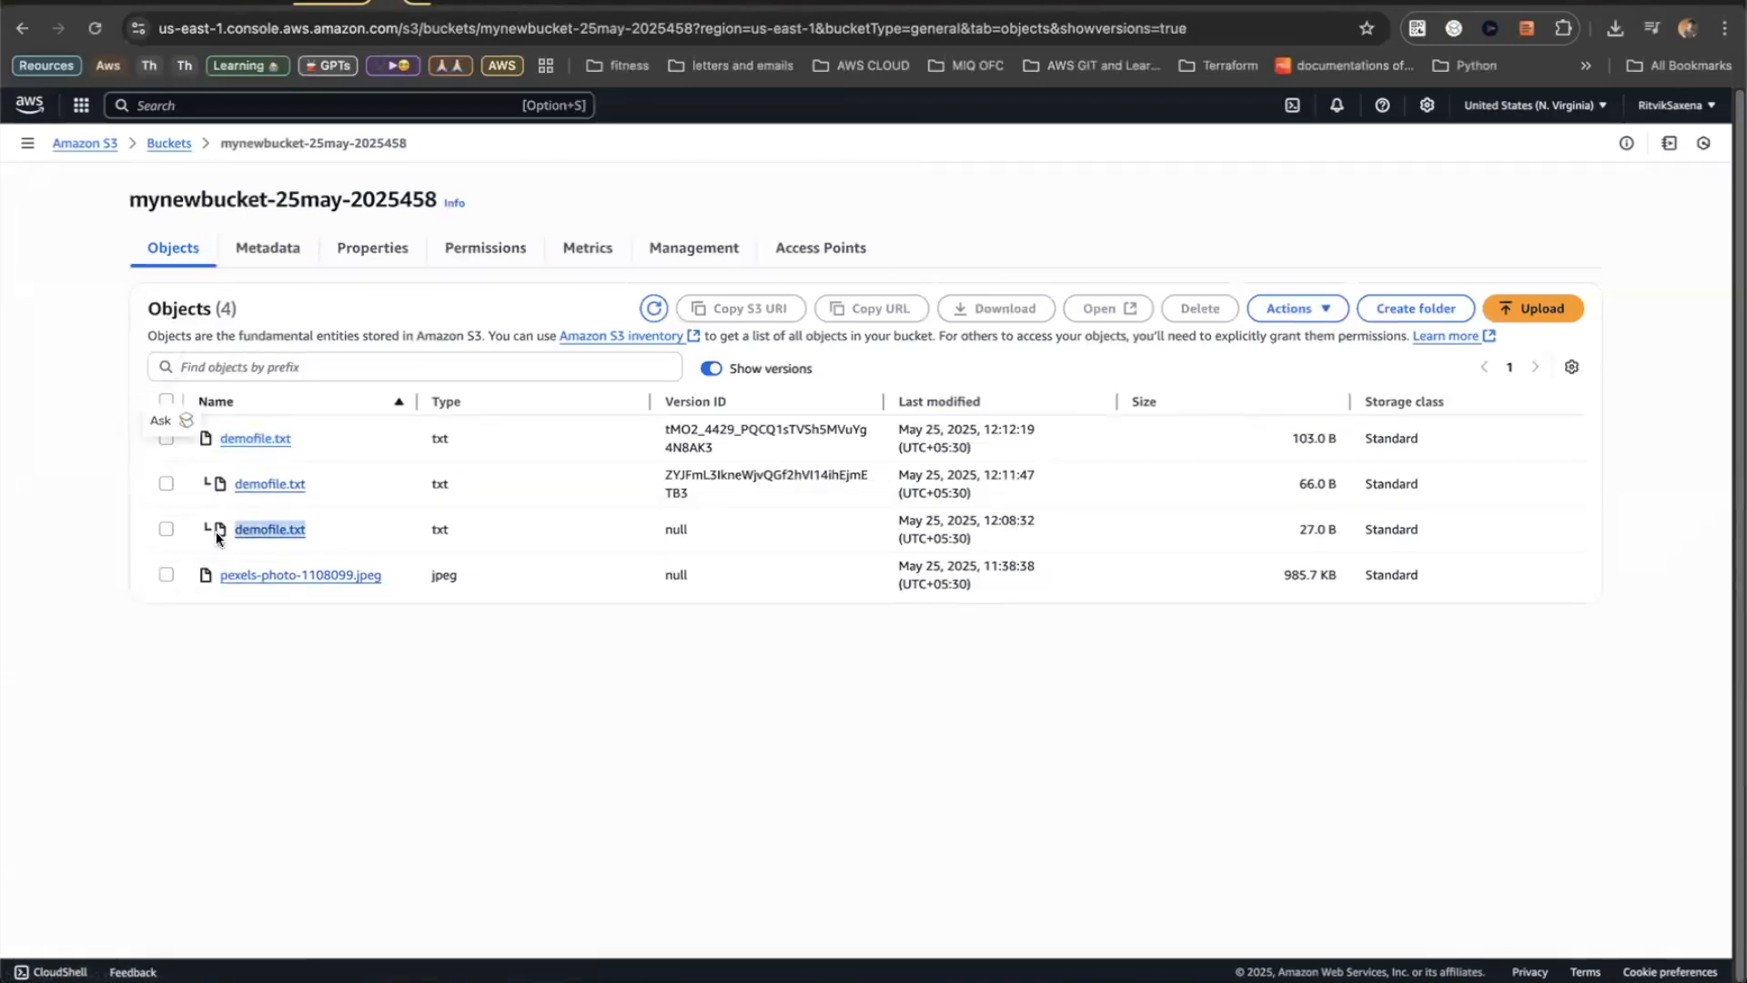
left_click(242, 644)
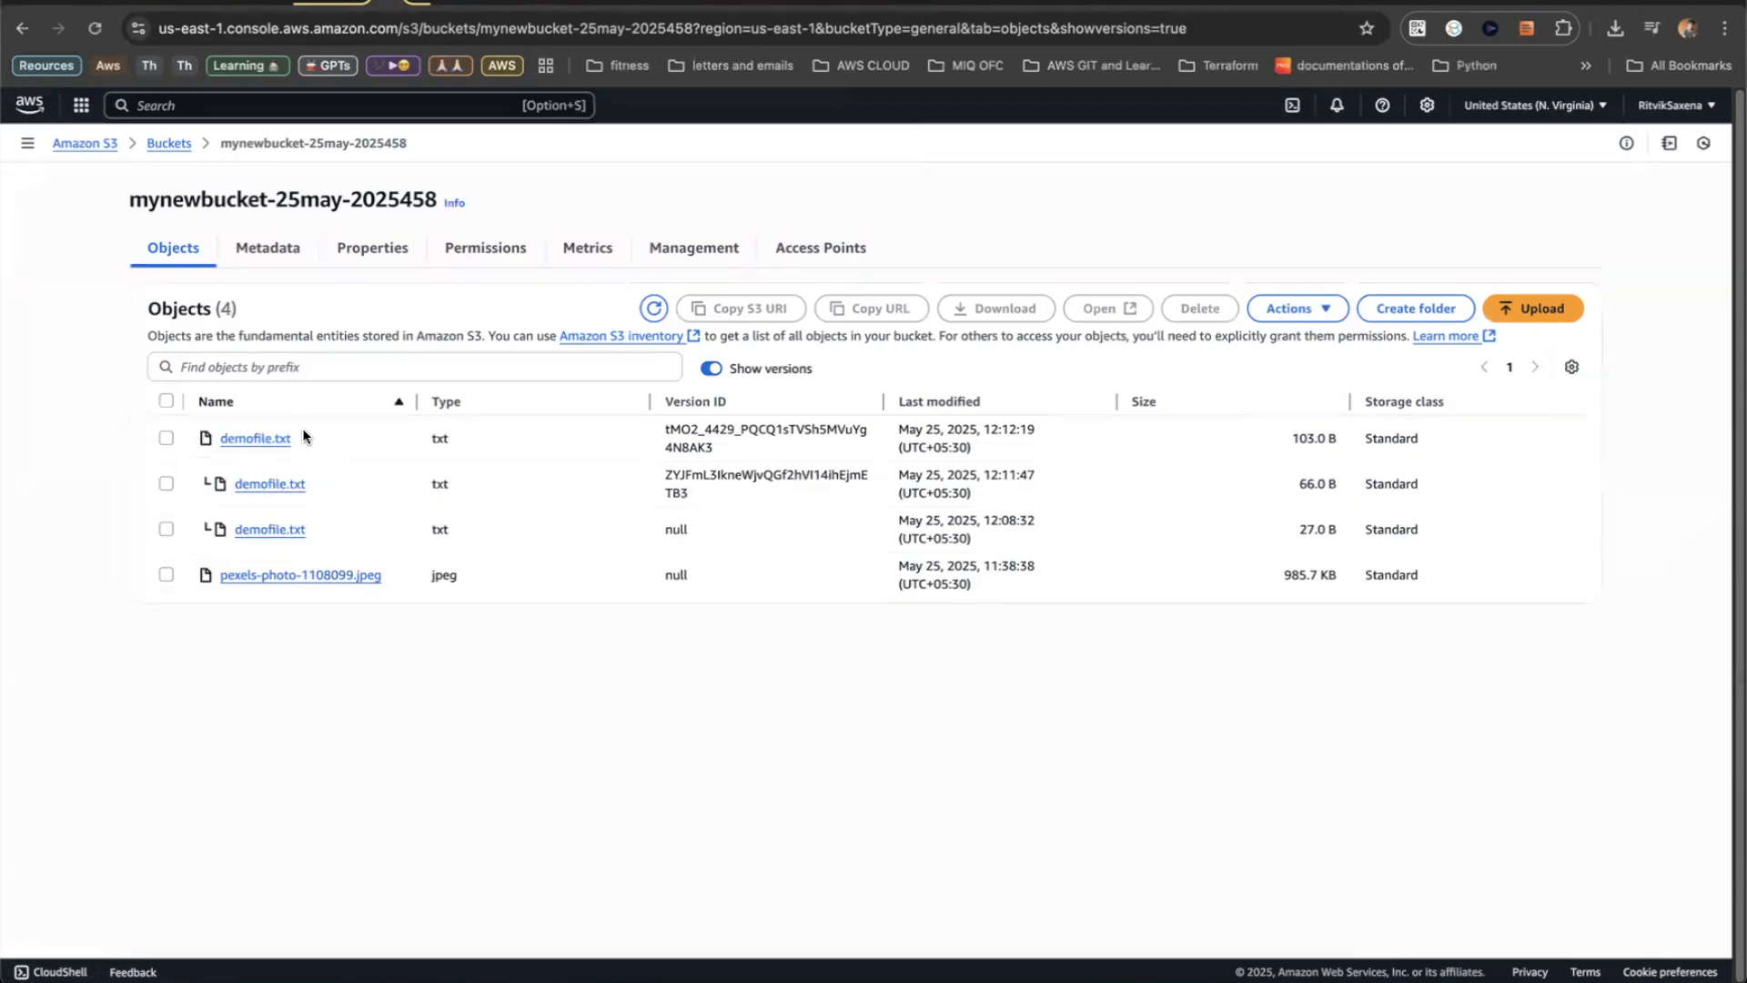
left_click_drag(302, 428, 212, 482)
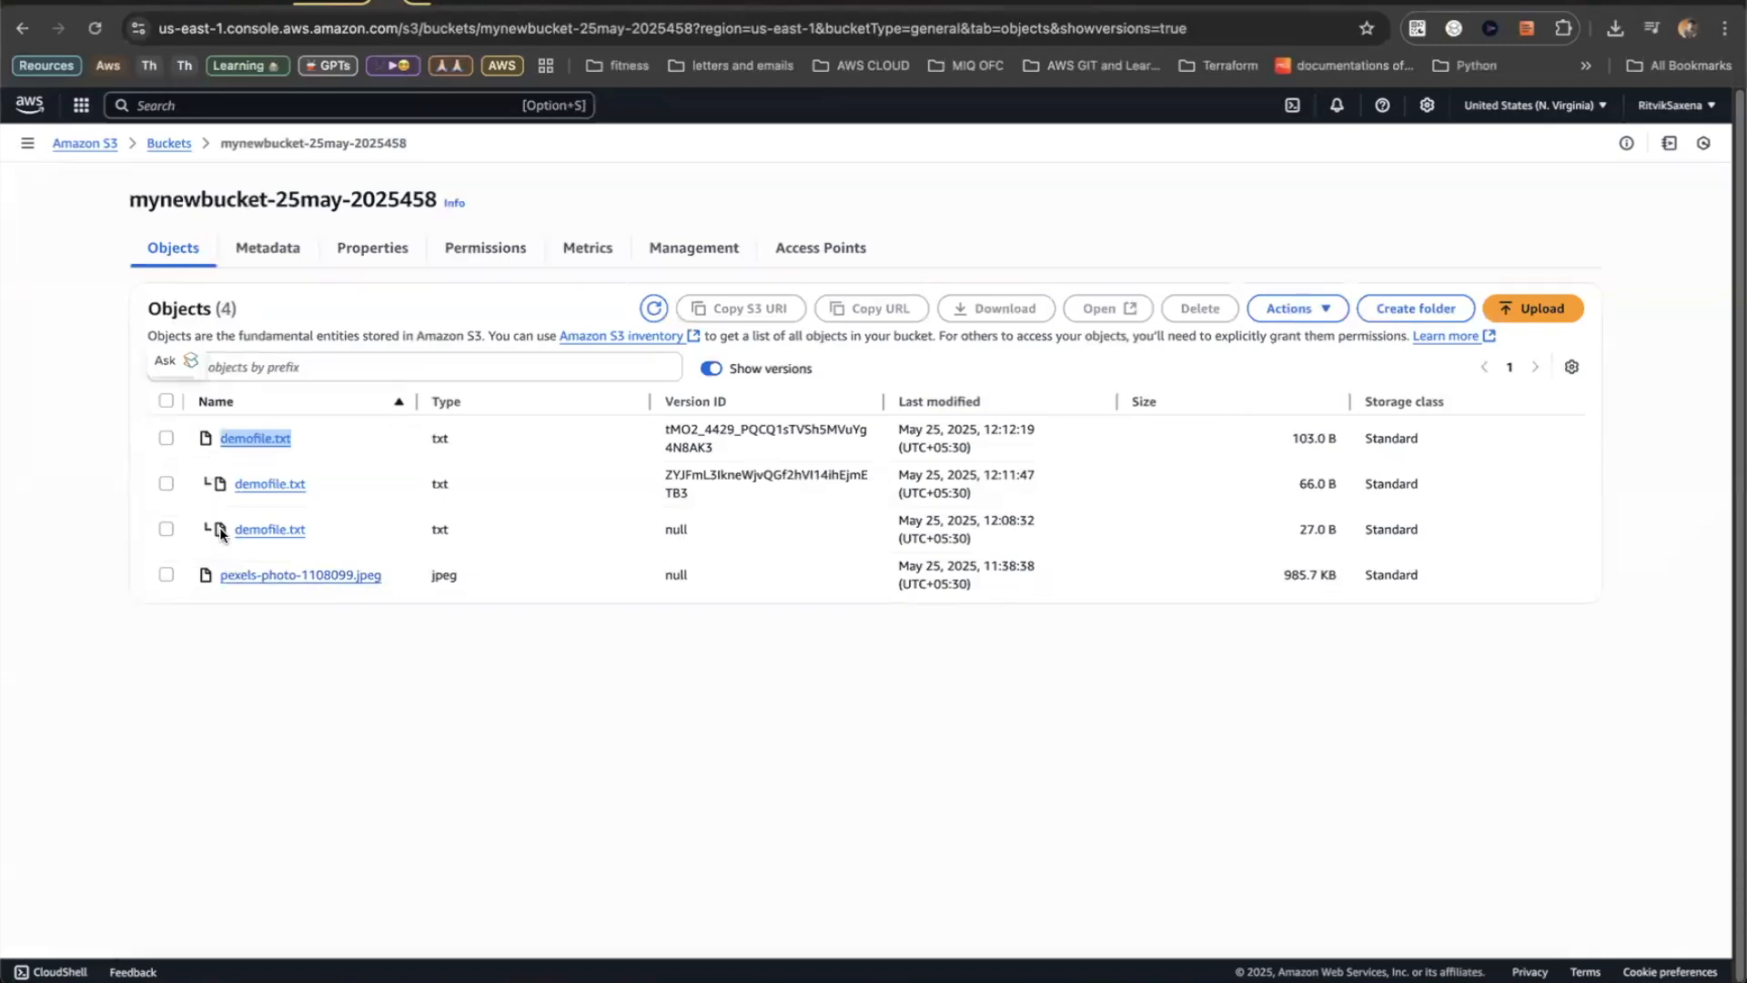
left_click(519, 551)
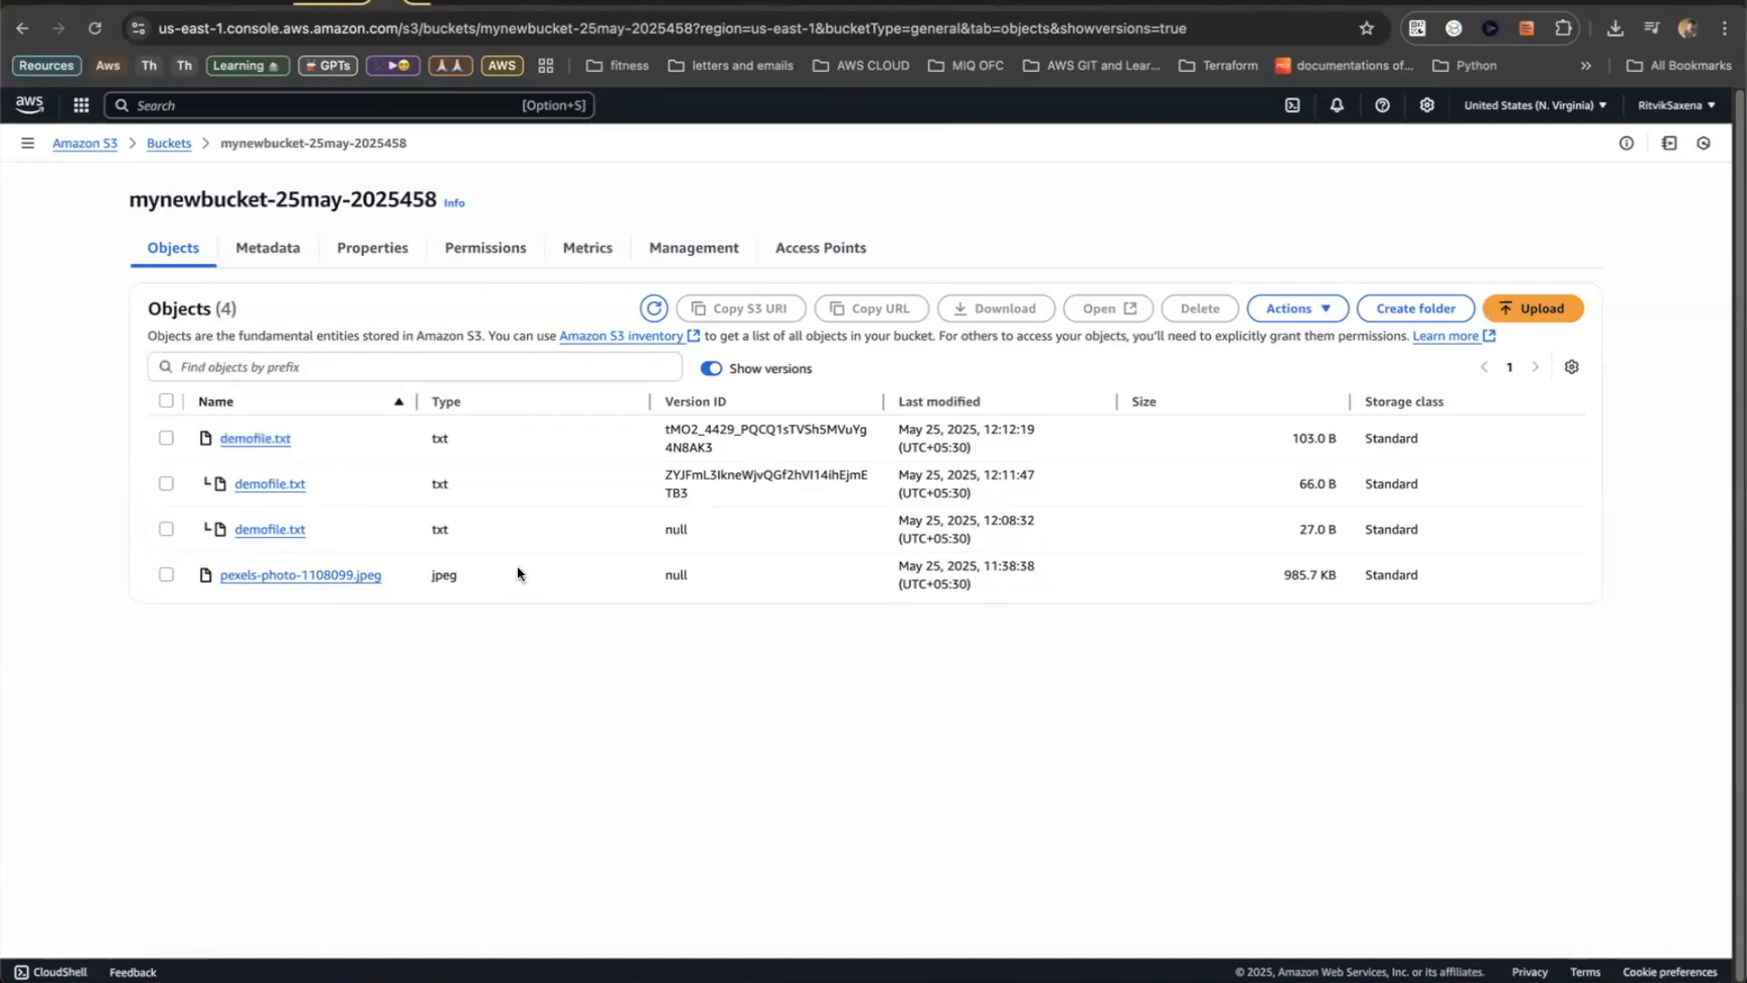
- Open the current demofile.txt version in the browser, examine its lines and return to the bucket's version list
left_click(259, 438)
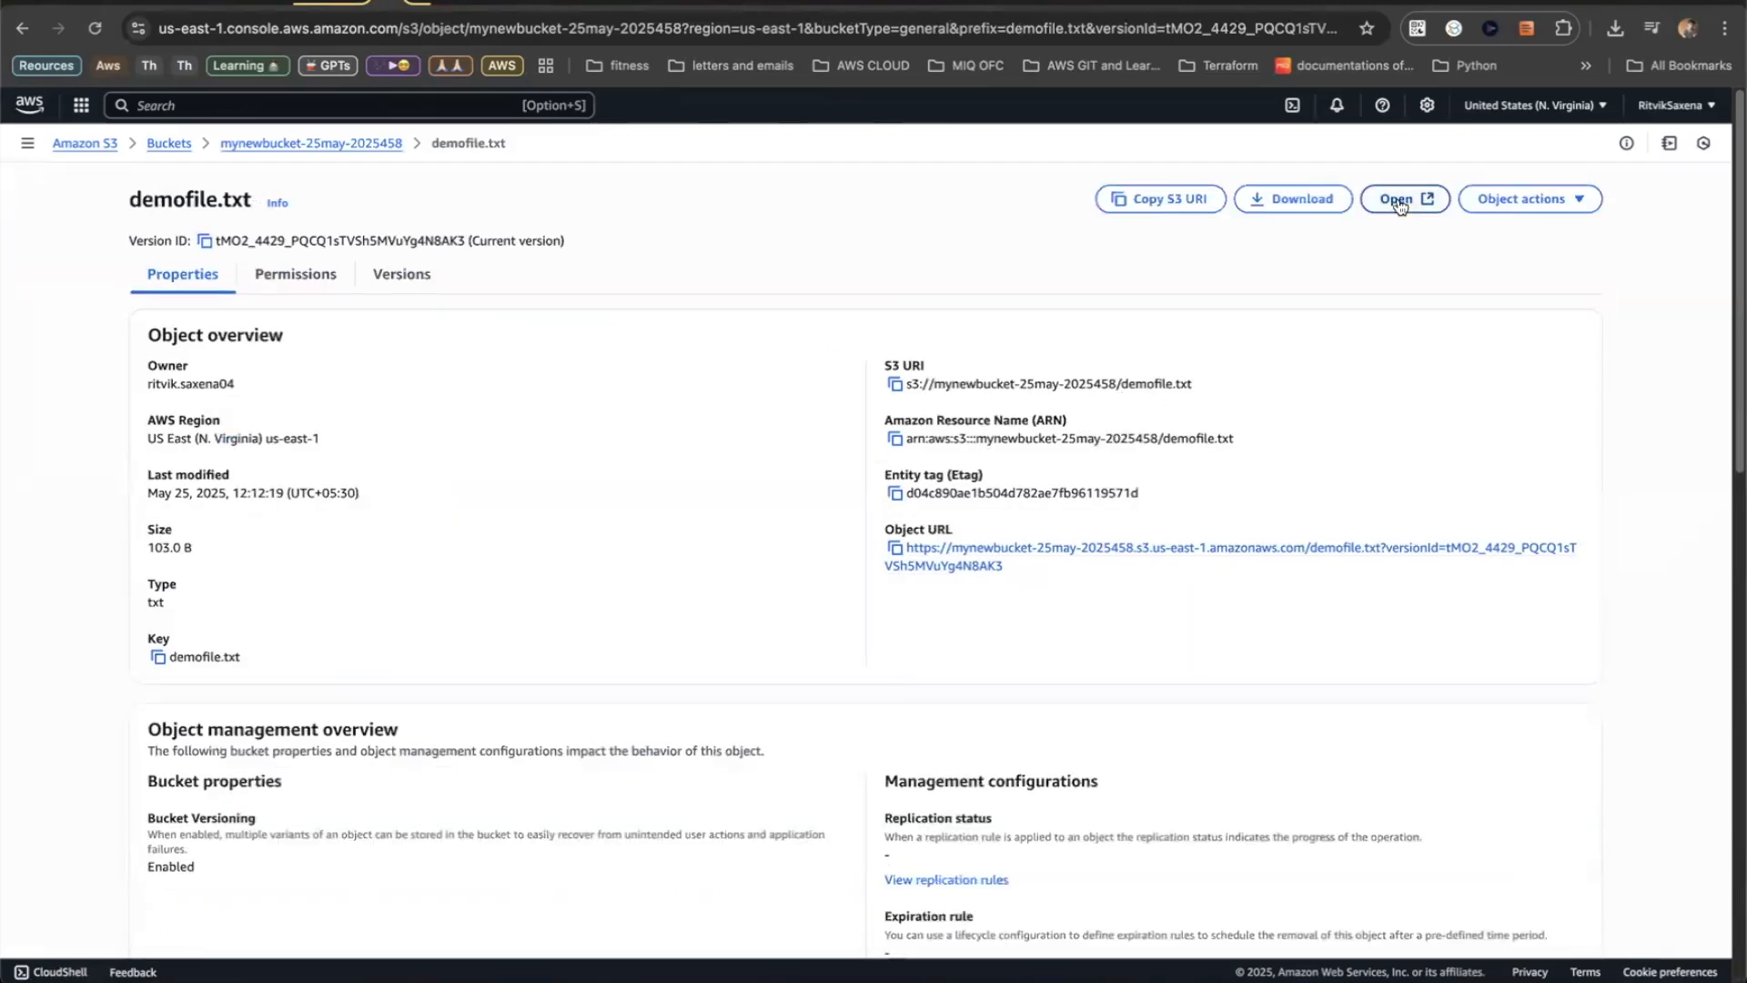
left_click(1399, 202)
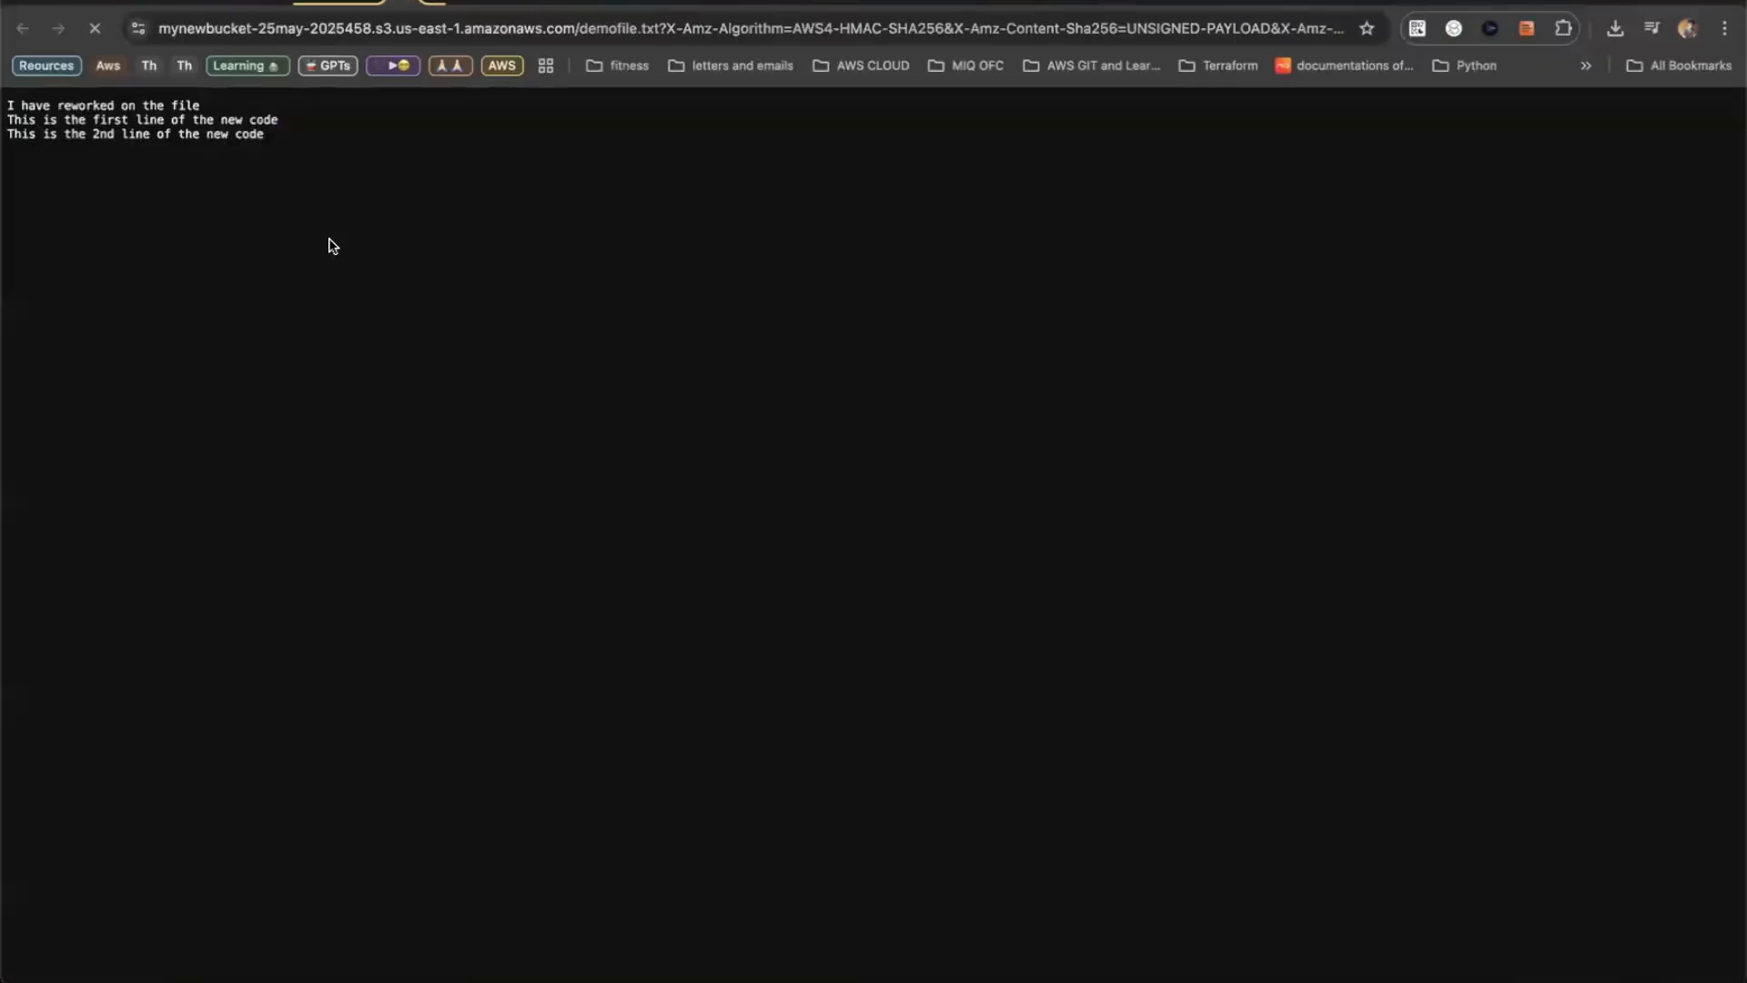
left_click_drag(277, 133, 25, 88)
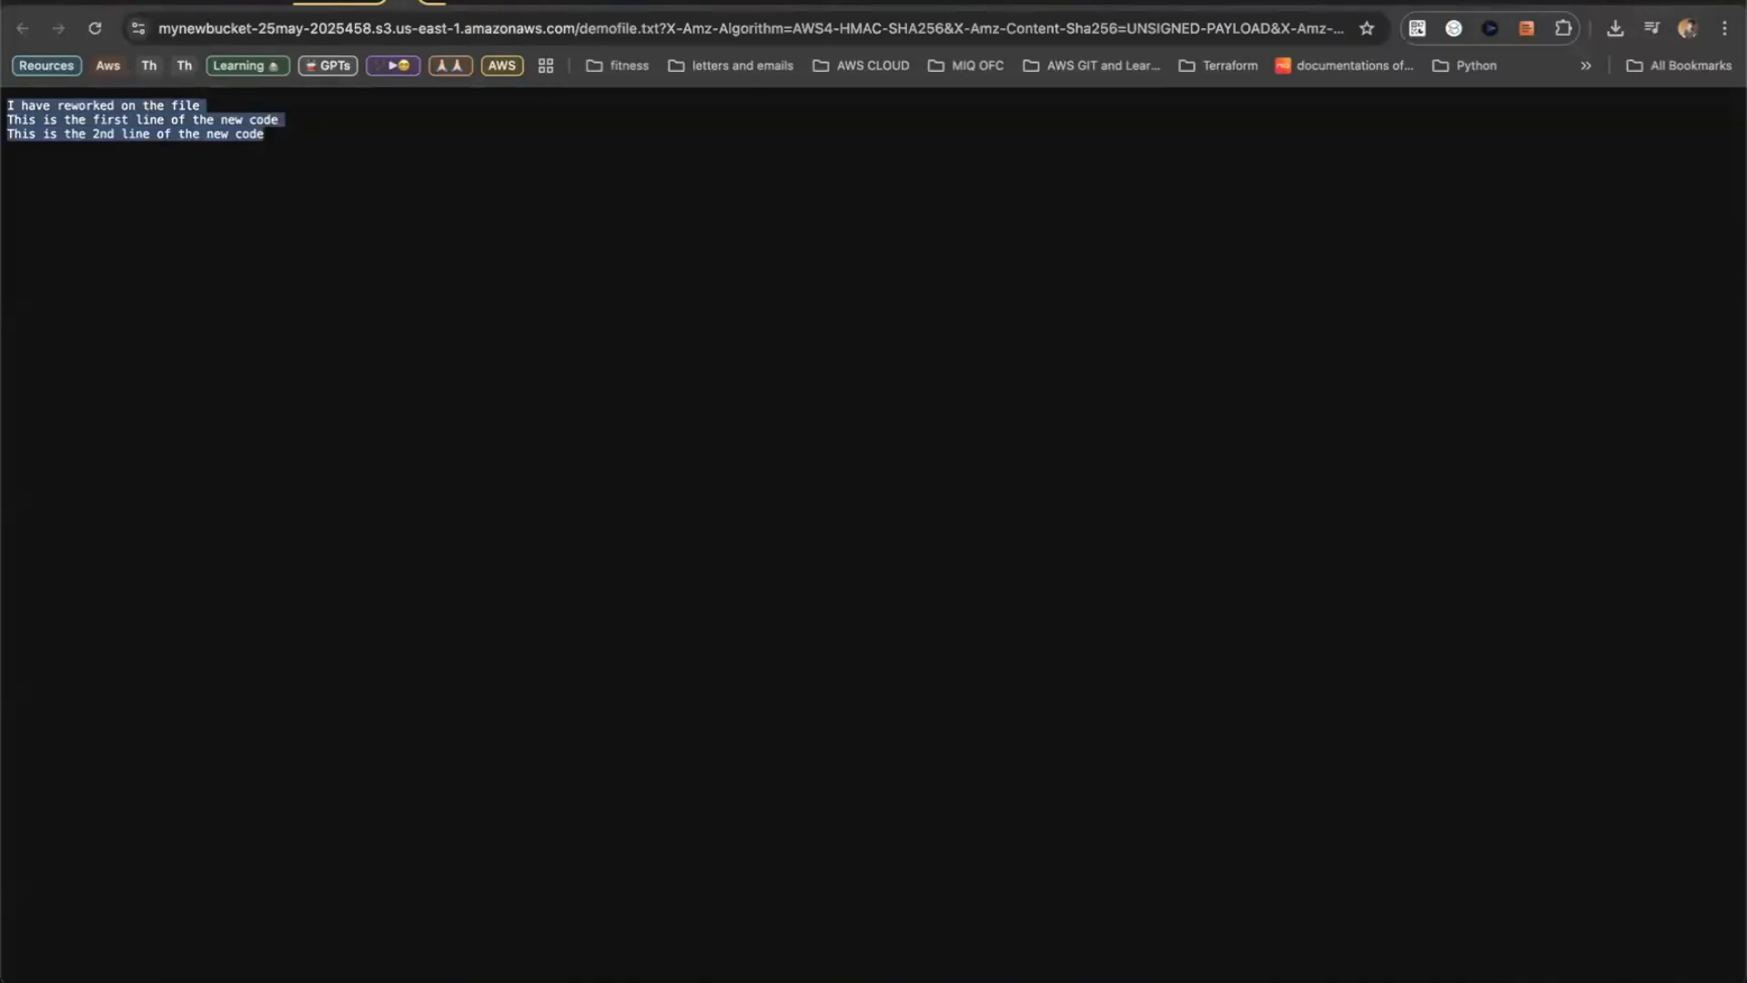
left_click(398, 0)
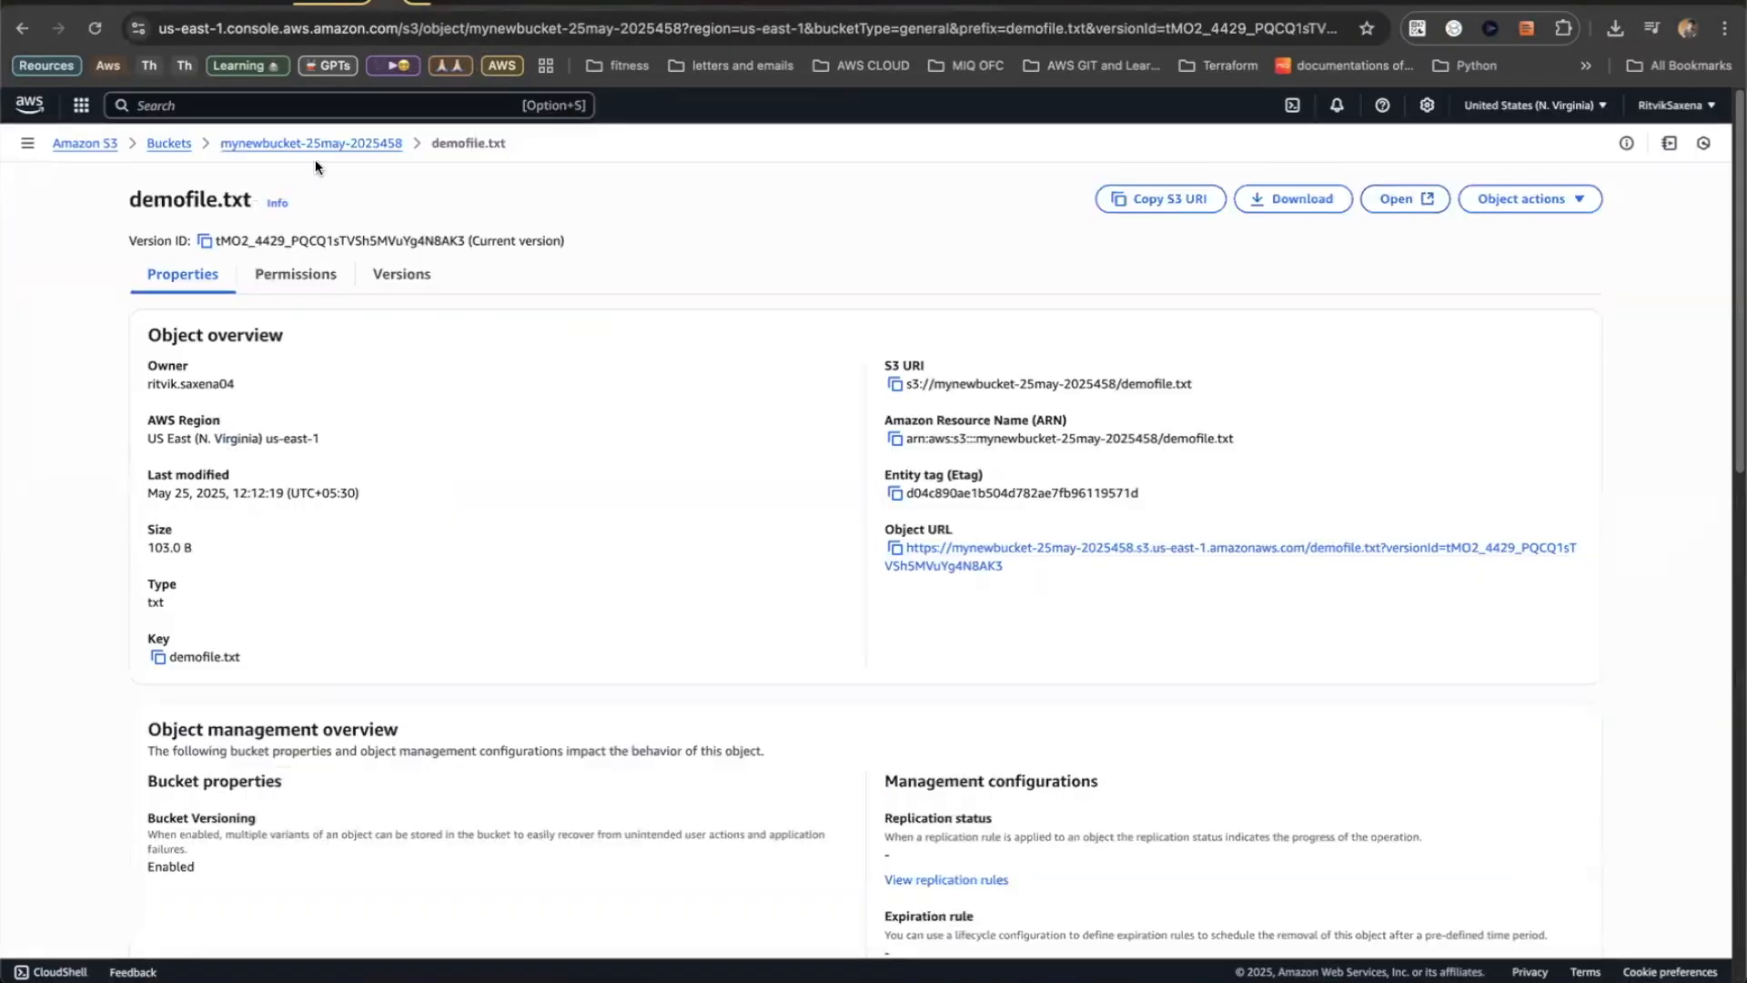
scroll(374, 292, "left", 5)
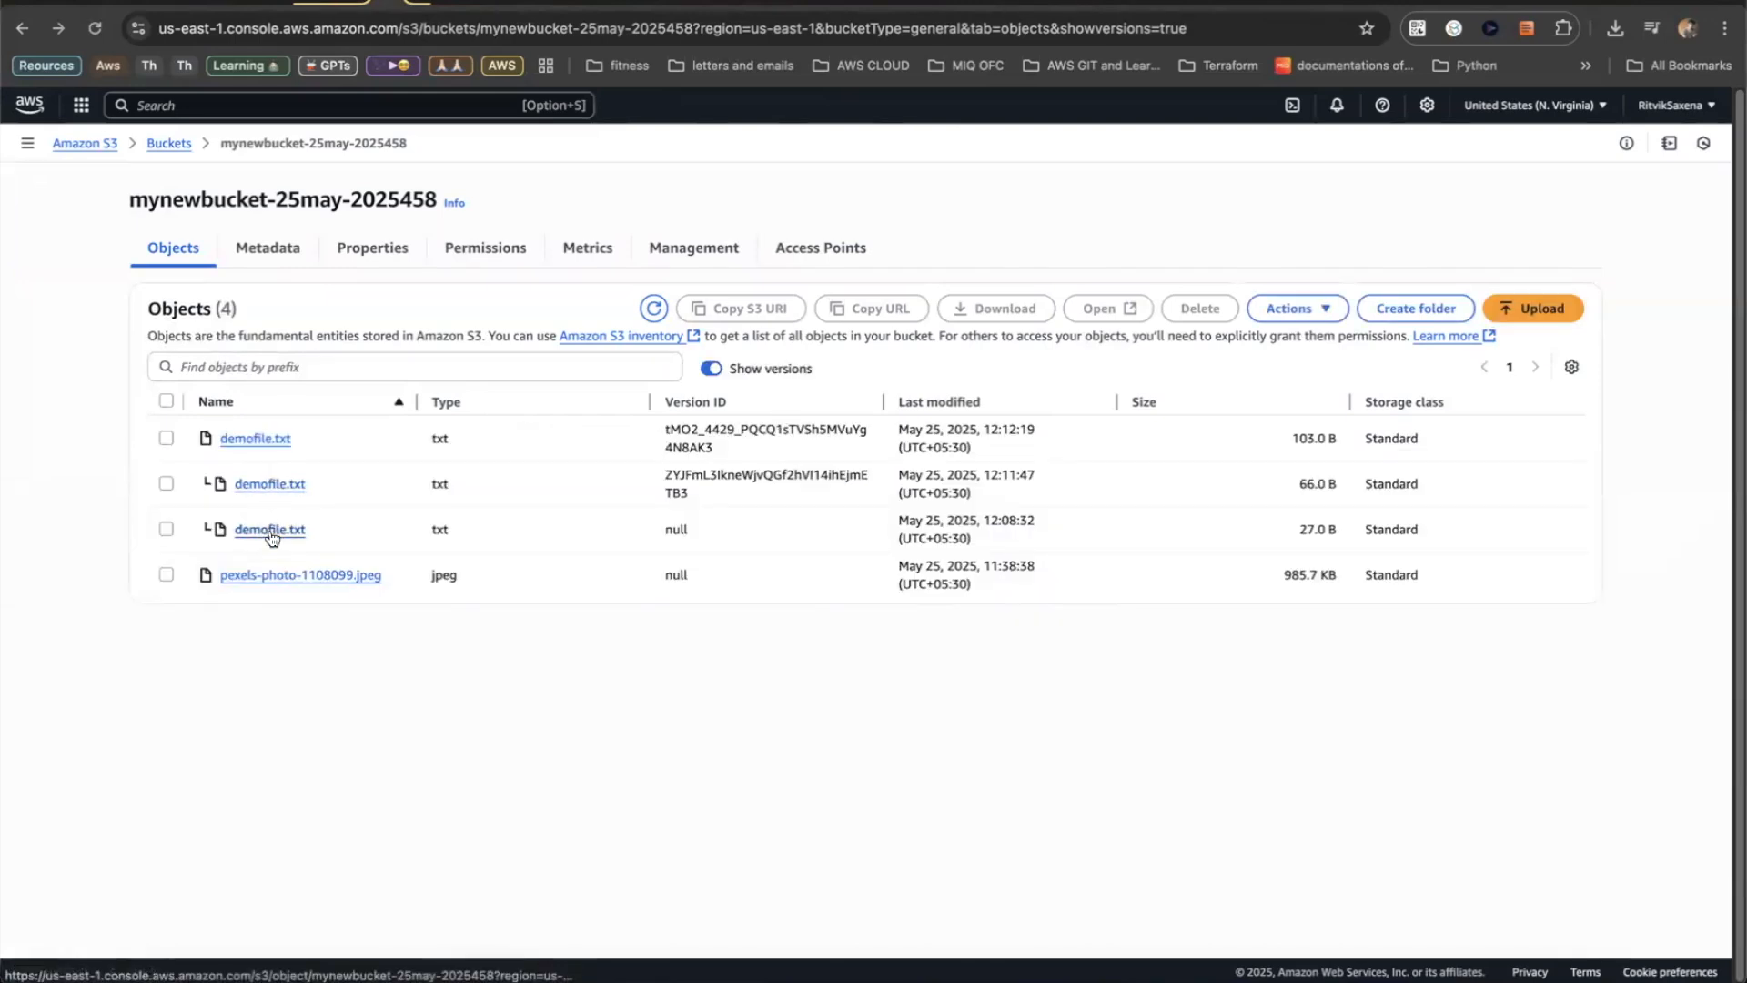
- Open the oldest demofile.txt version, with version ID null, examine its text and return to its object page
left_click(269, 530)
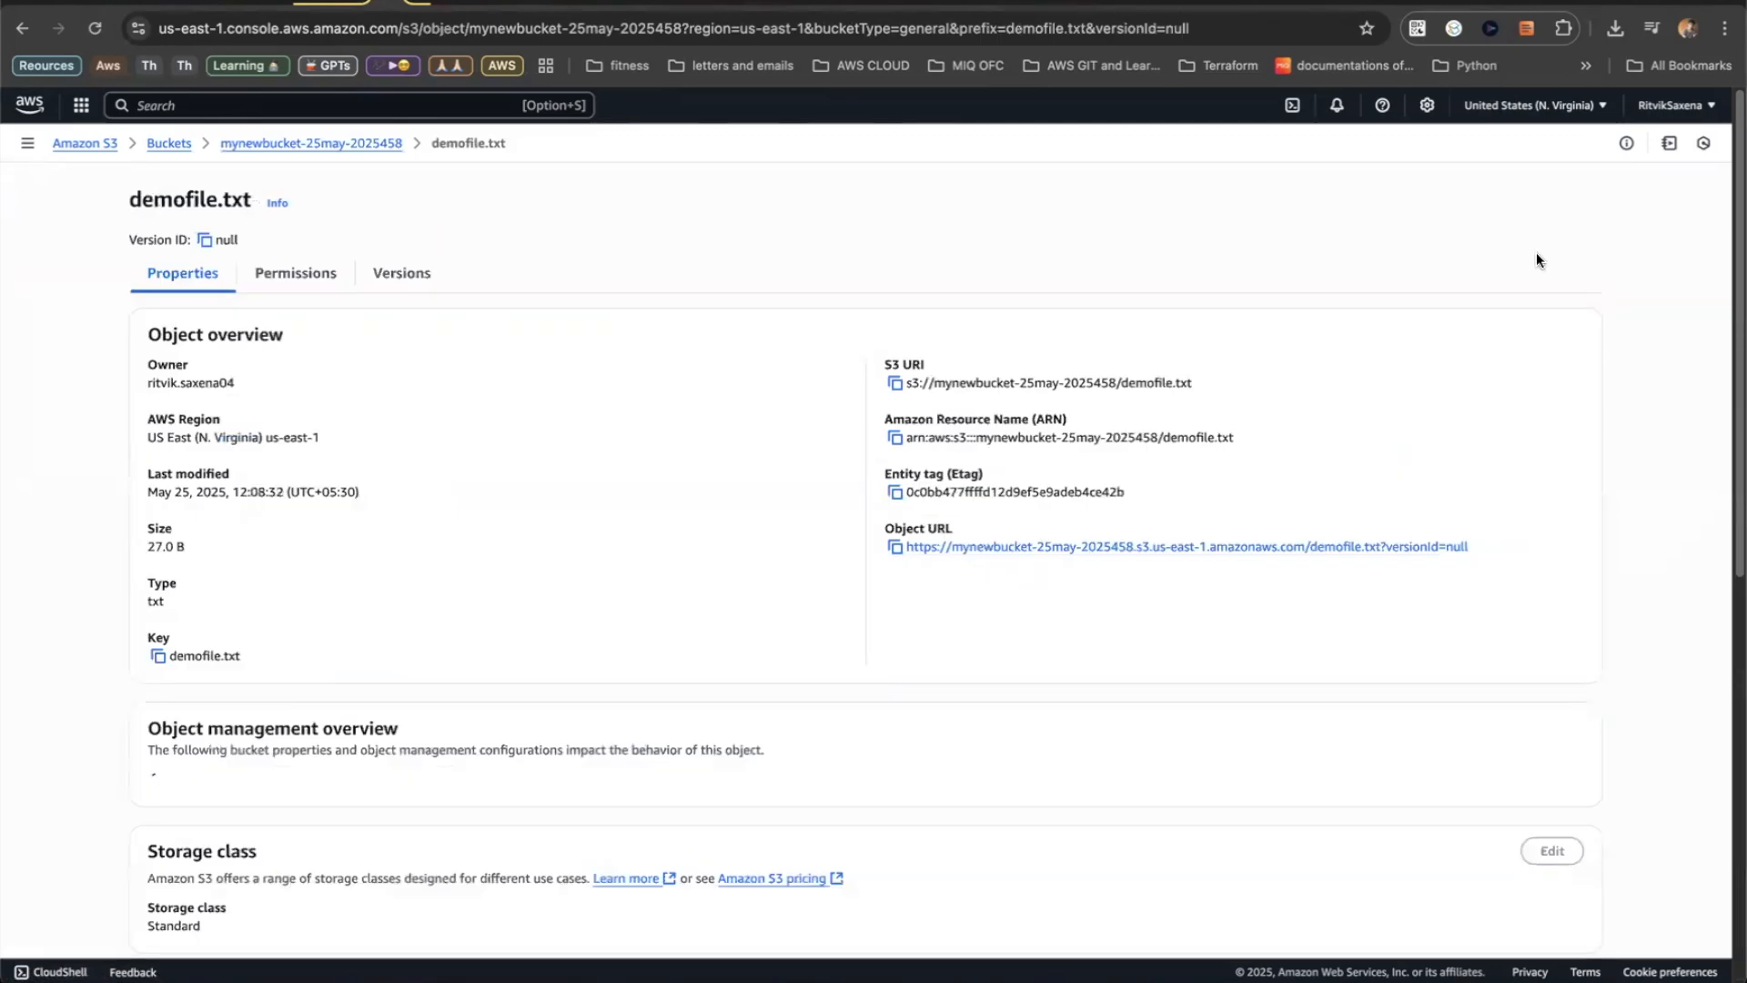
left_click(1417, 201)
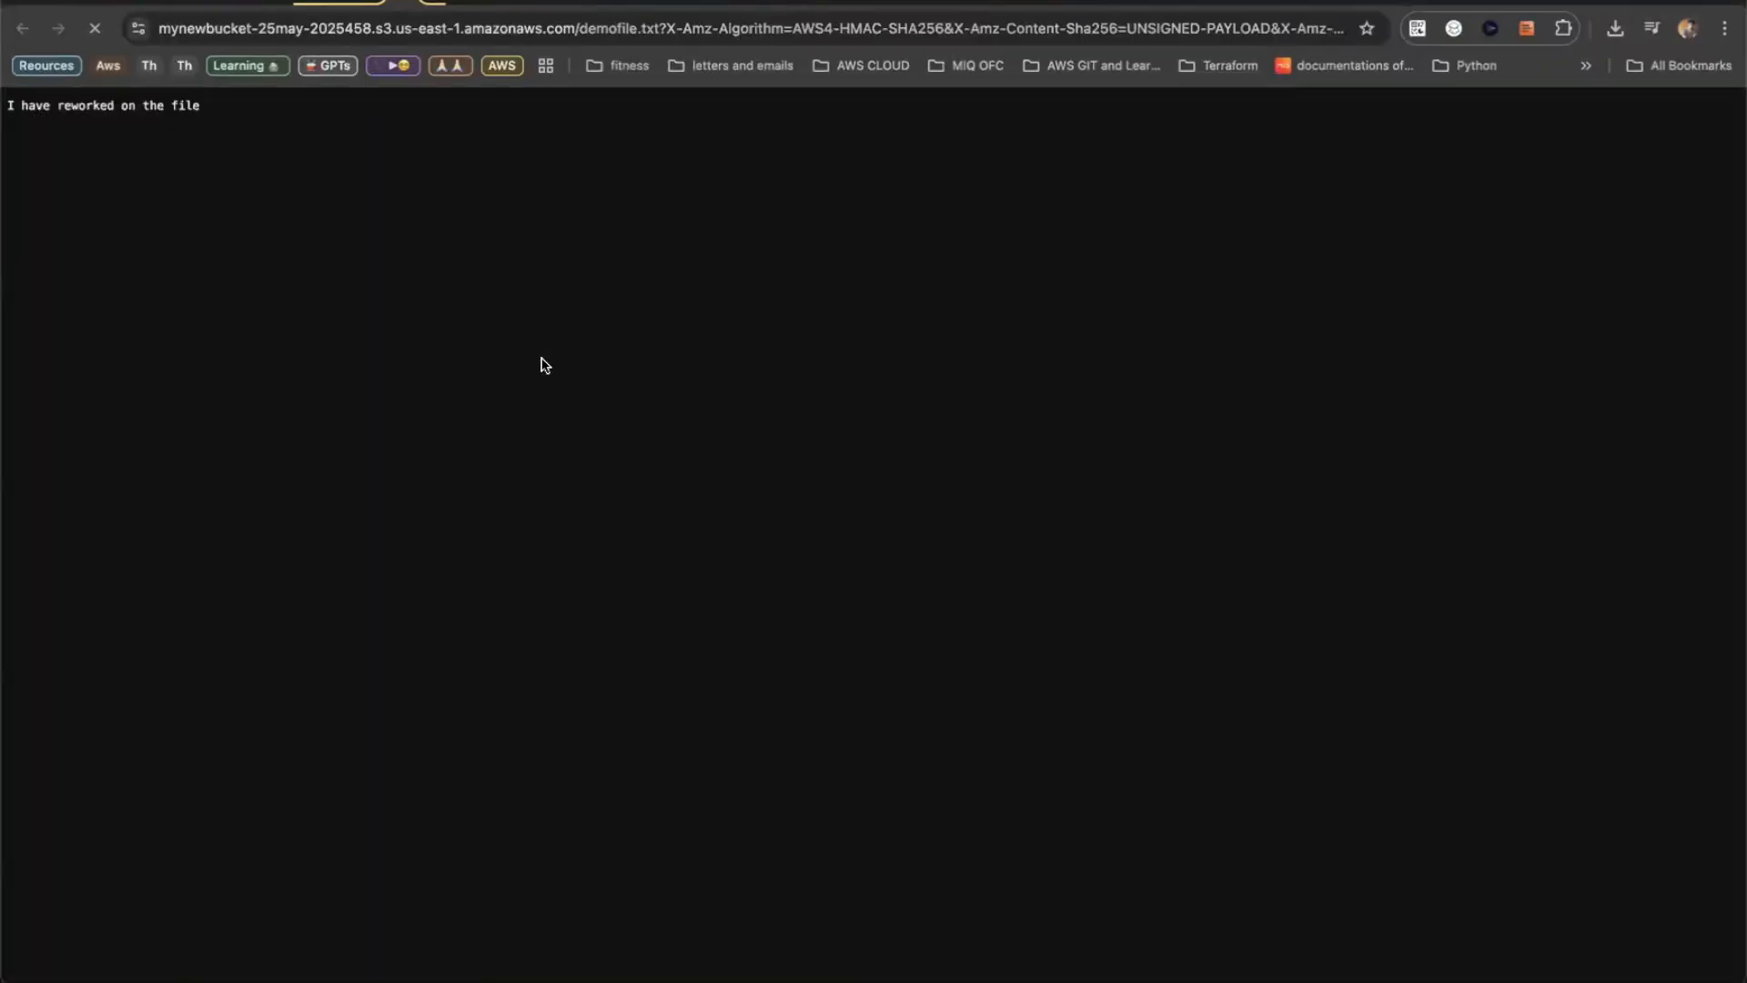
left_click_drag(202, 107, 5, 107)
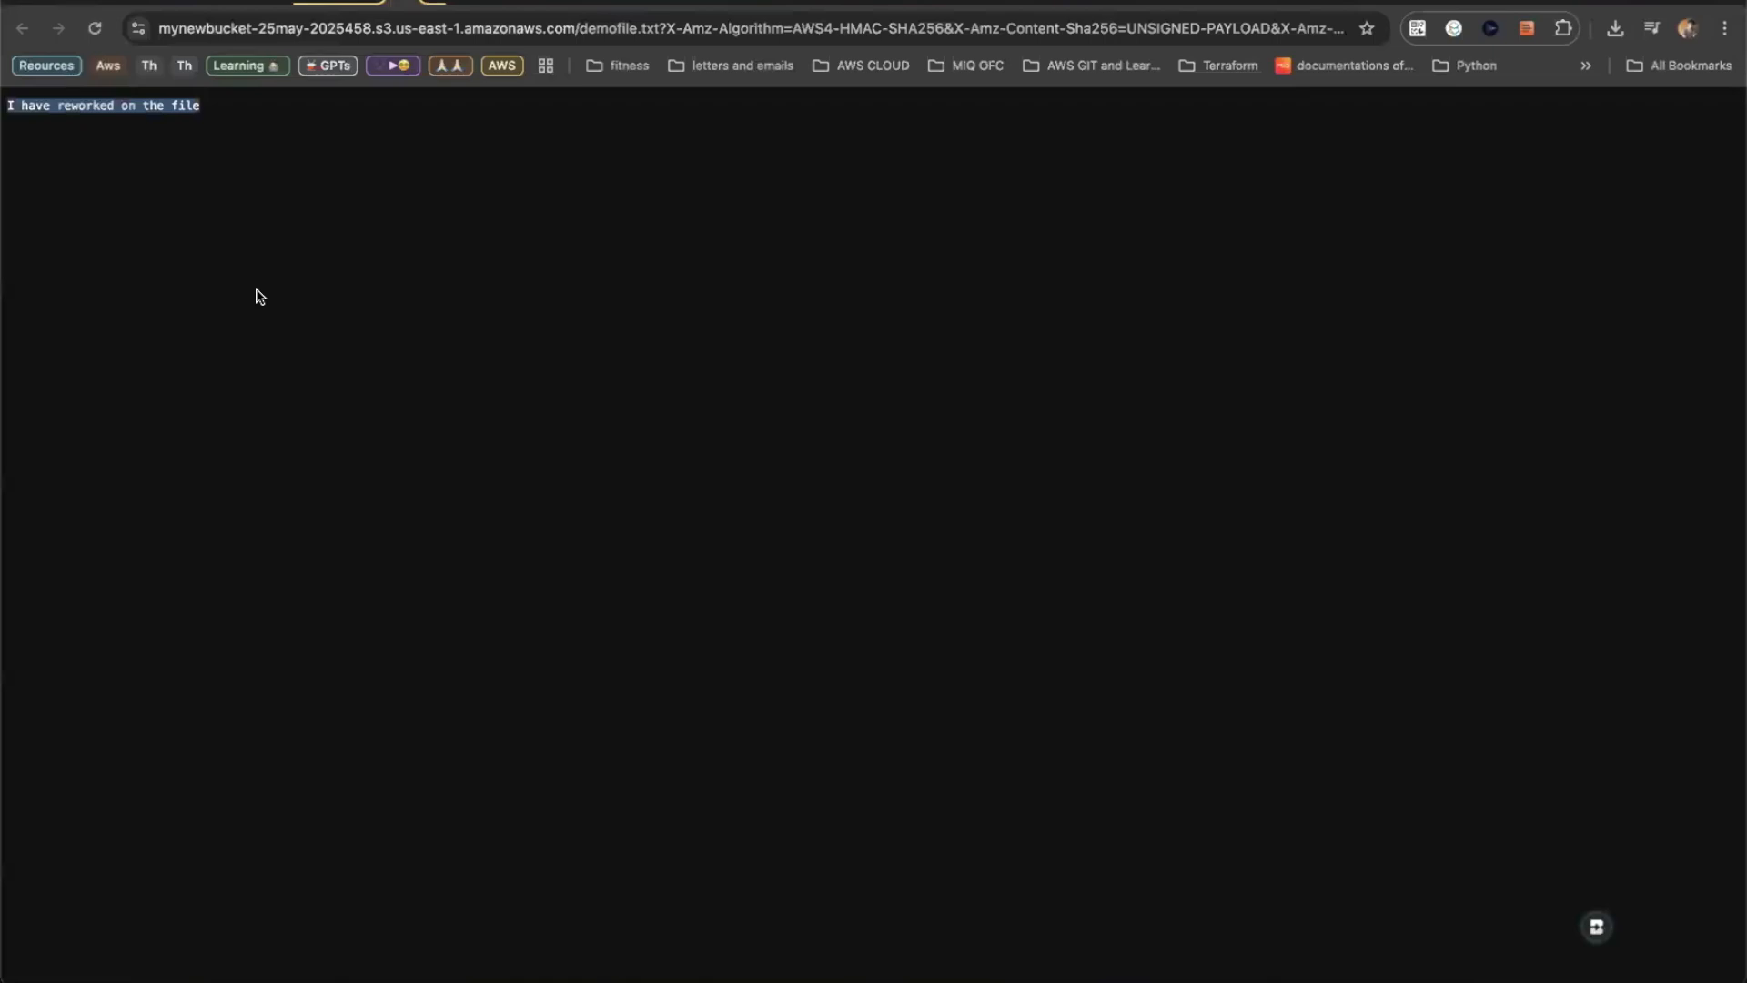
left_click(258, 201)
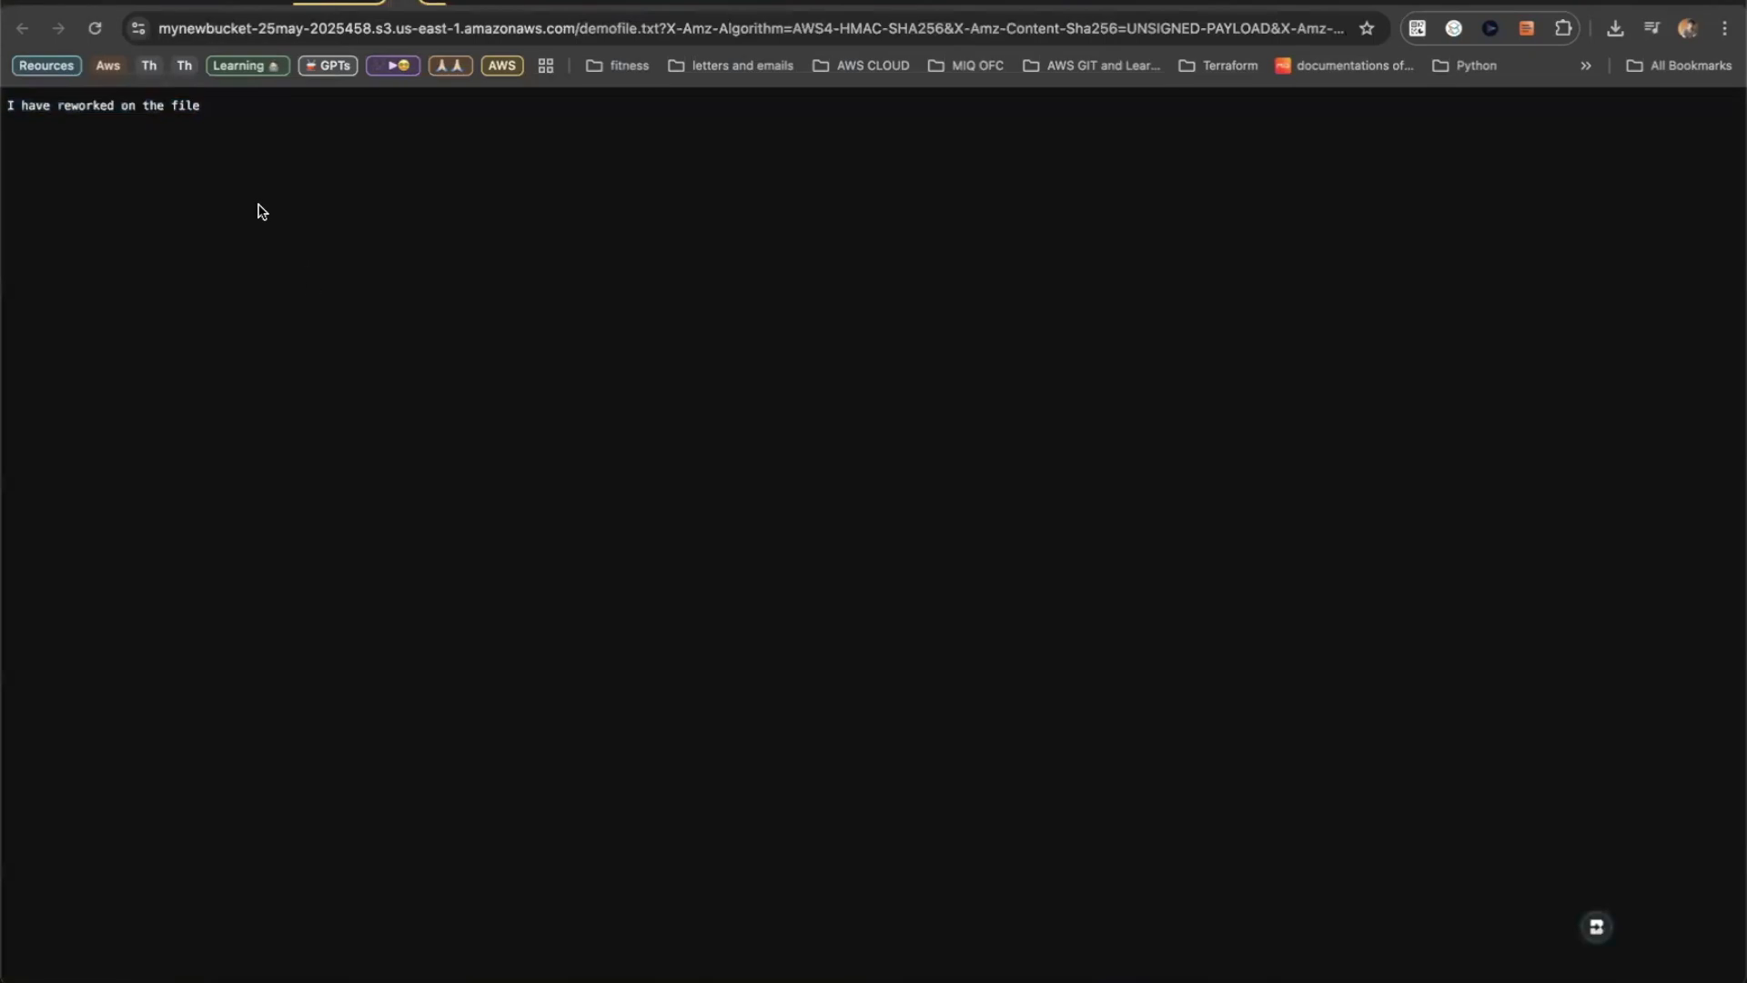
left_click(380, 7)
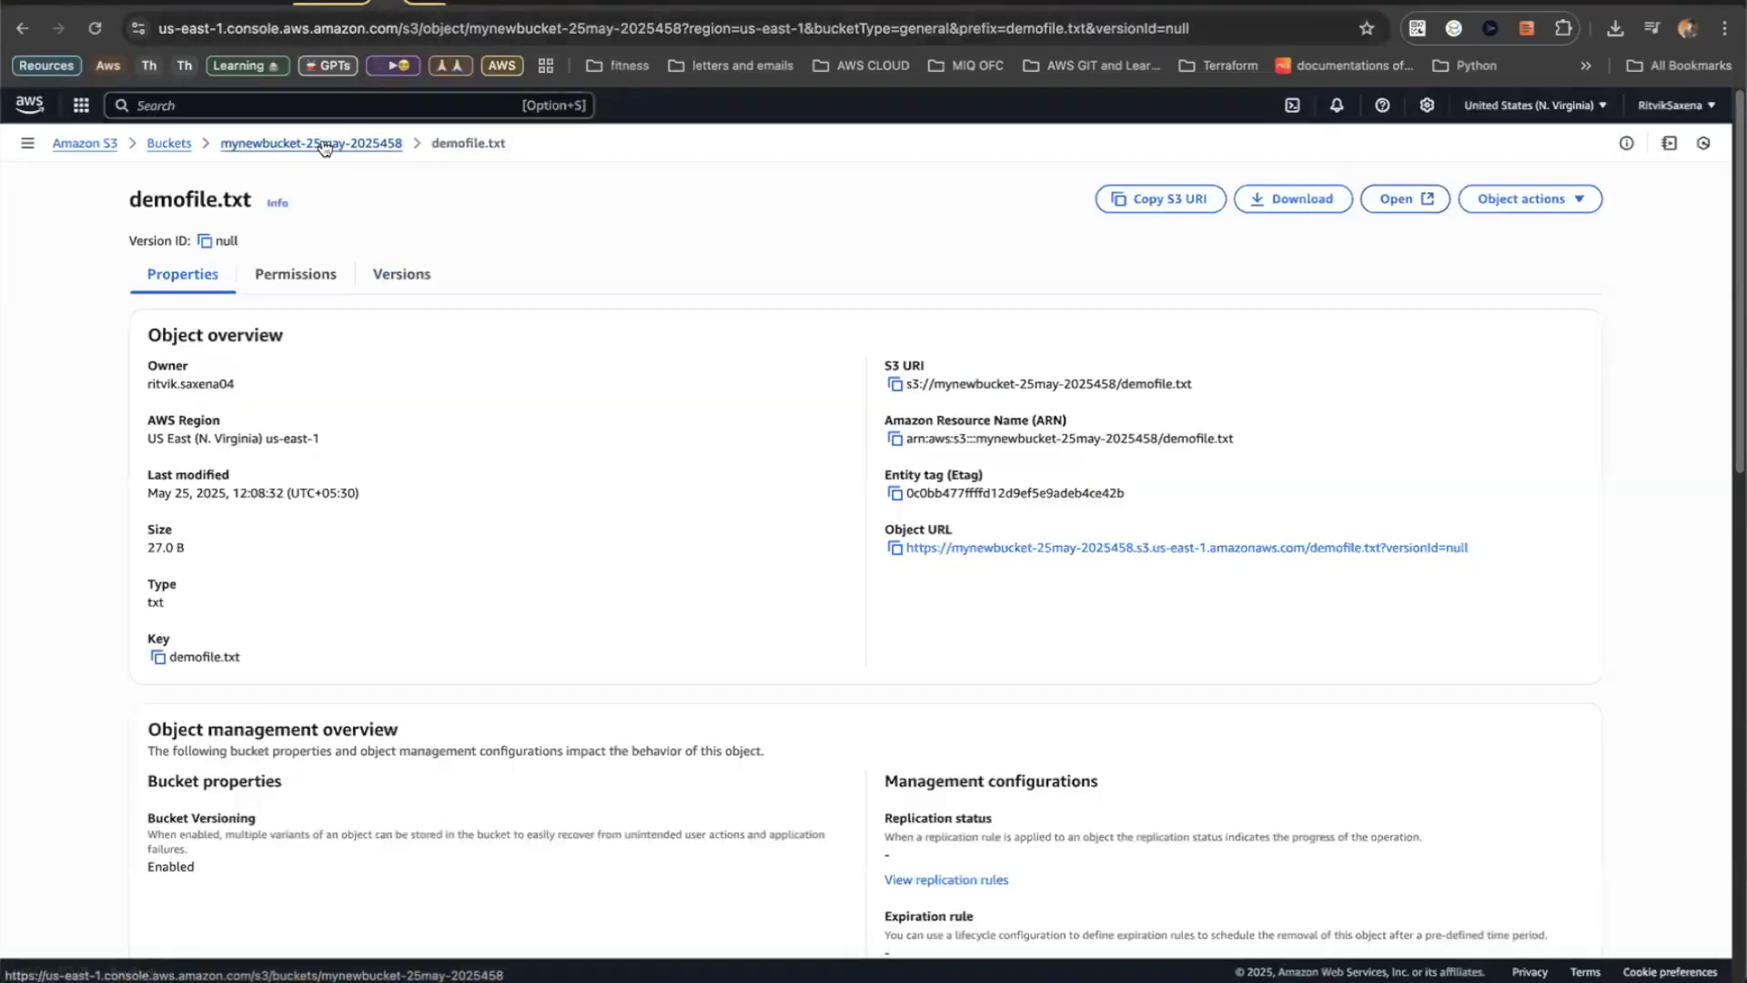
- Show the bucket's object versions again, open the middle demofile.txt version in the browser, examine its text and return to its object page
left_click(273, 144)
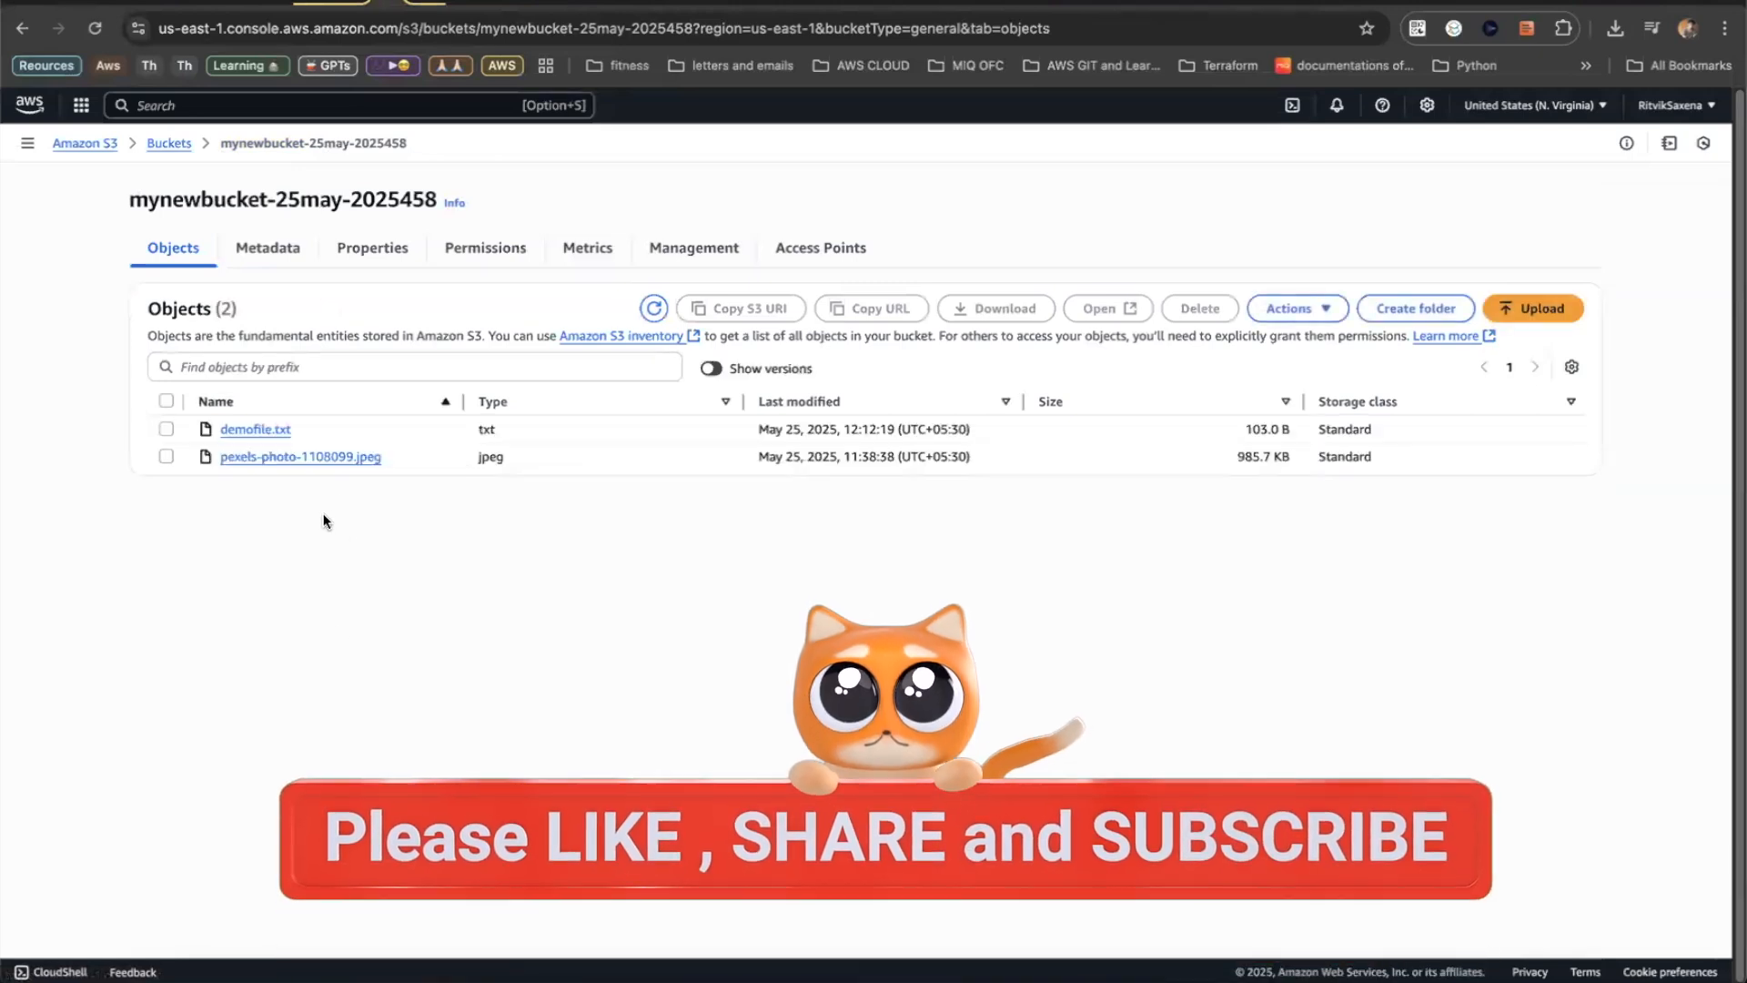
left_click(713, 369)
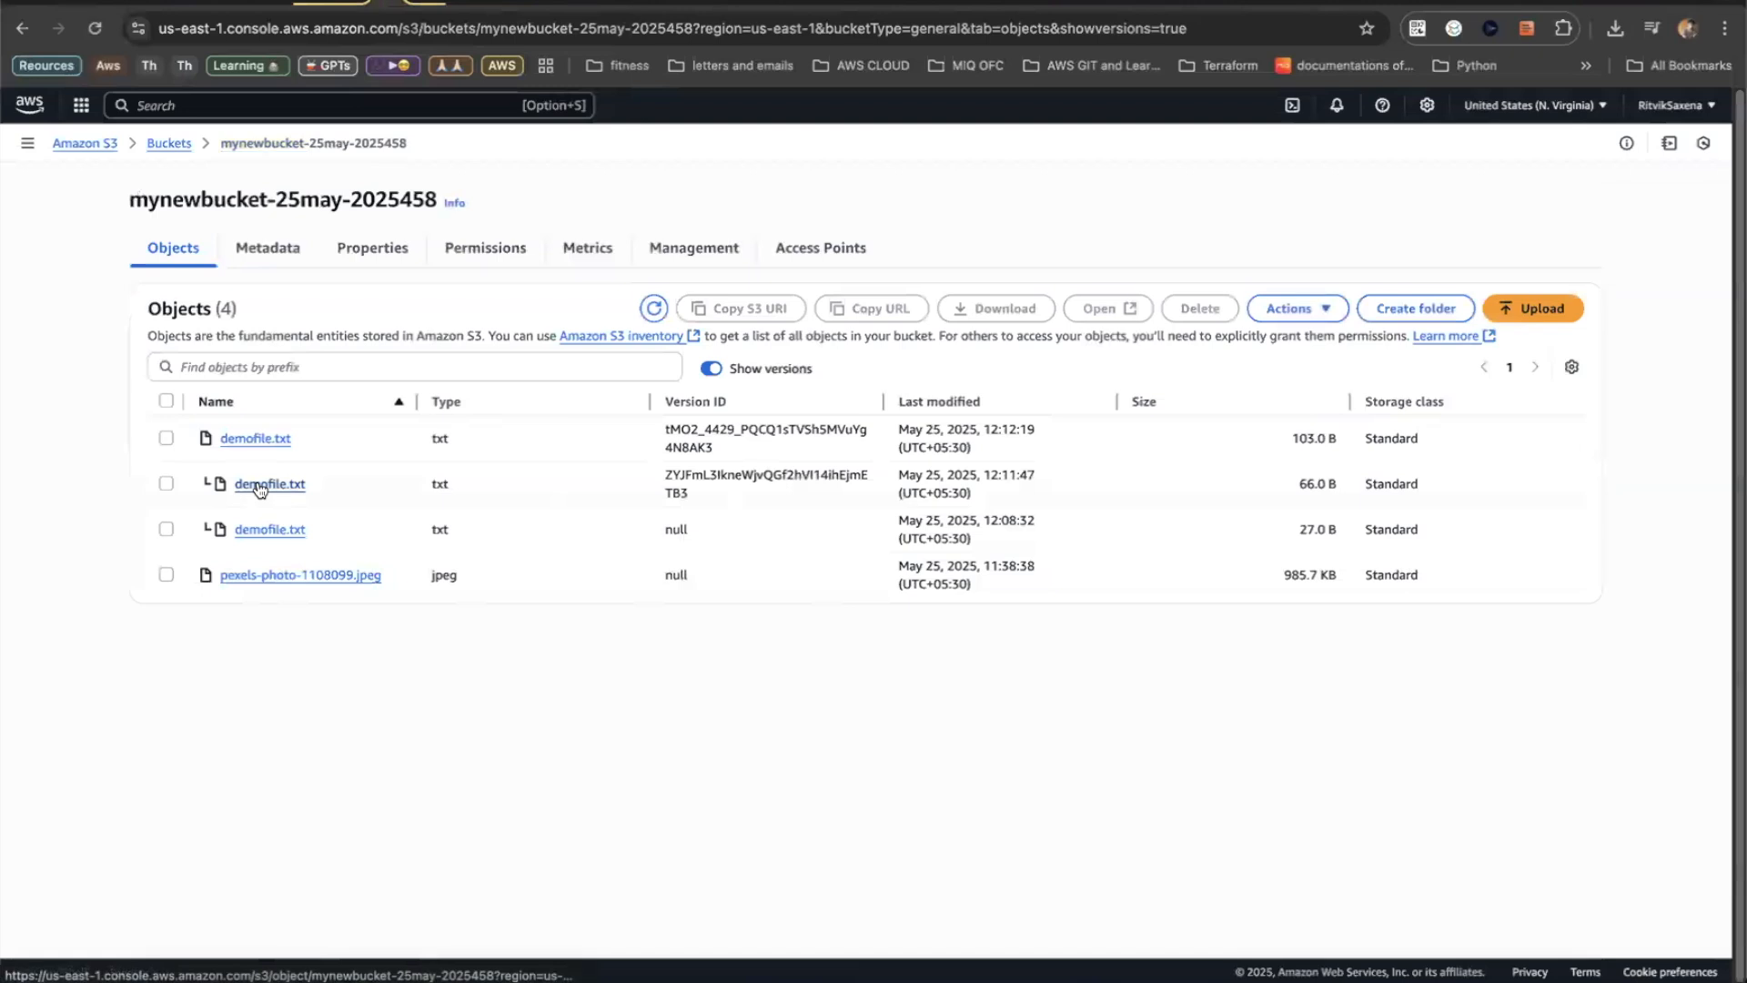
left_click(260, 485)
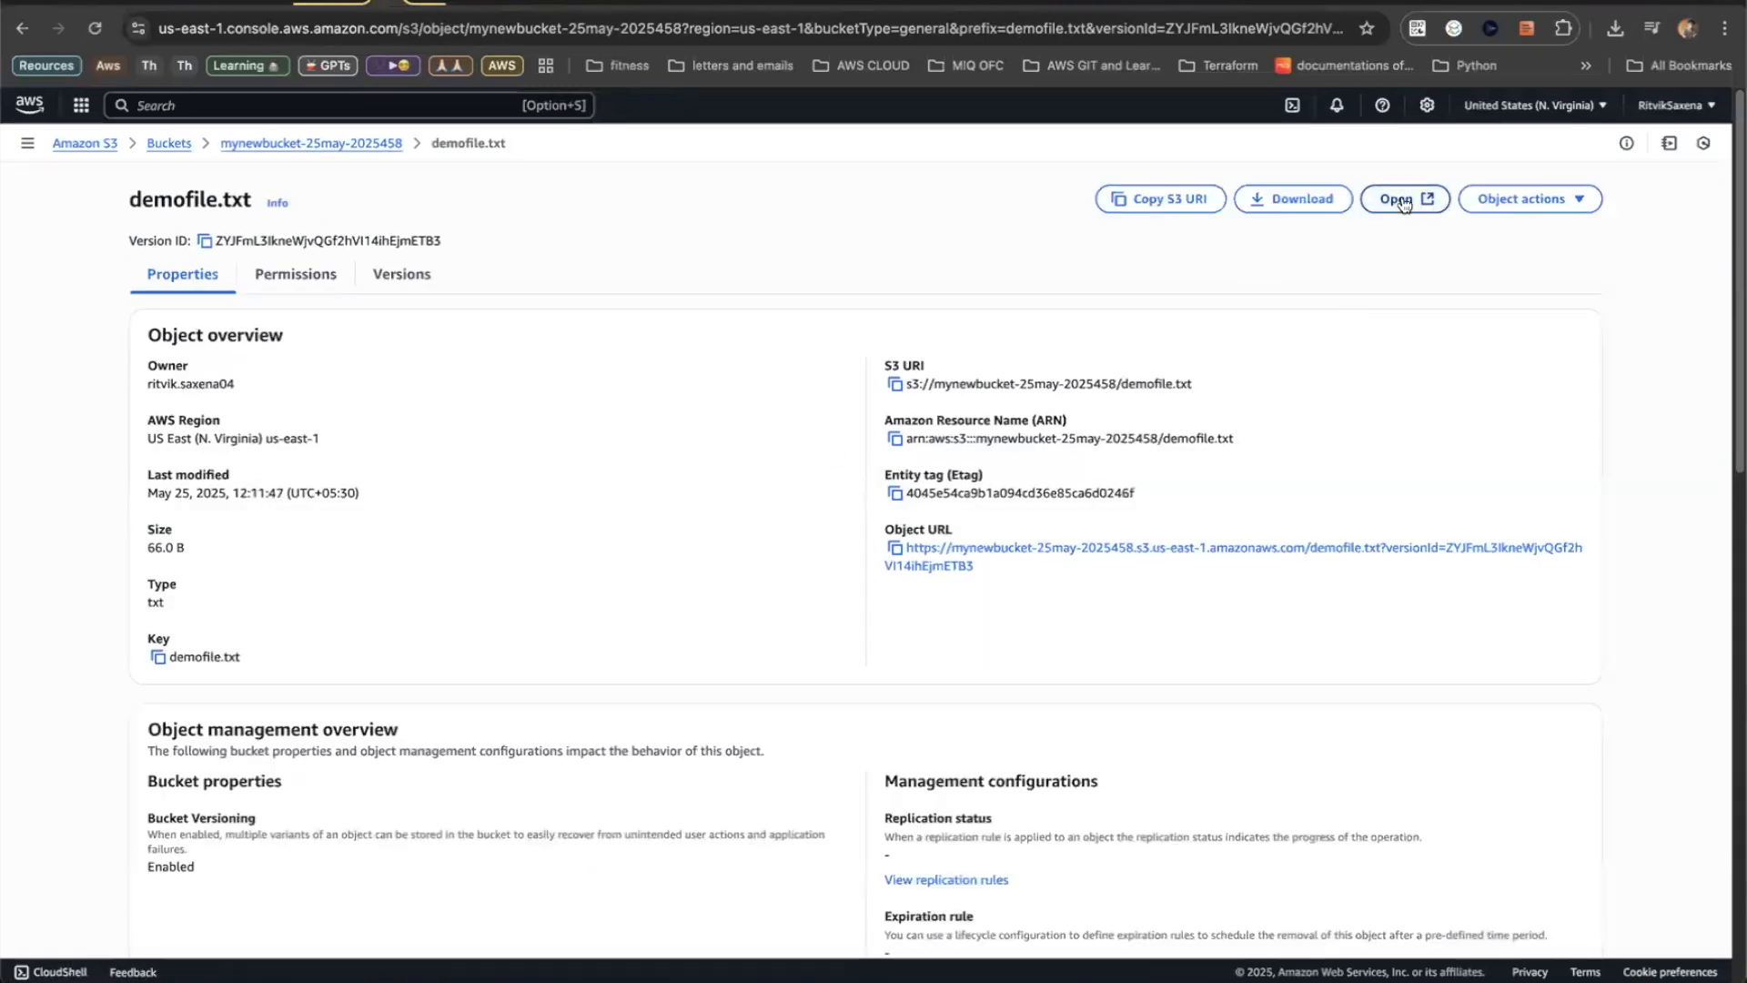
left_click(1400, 199)
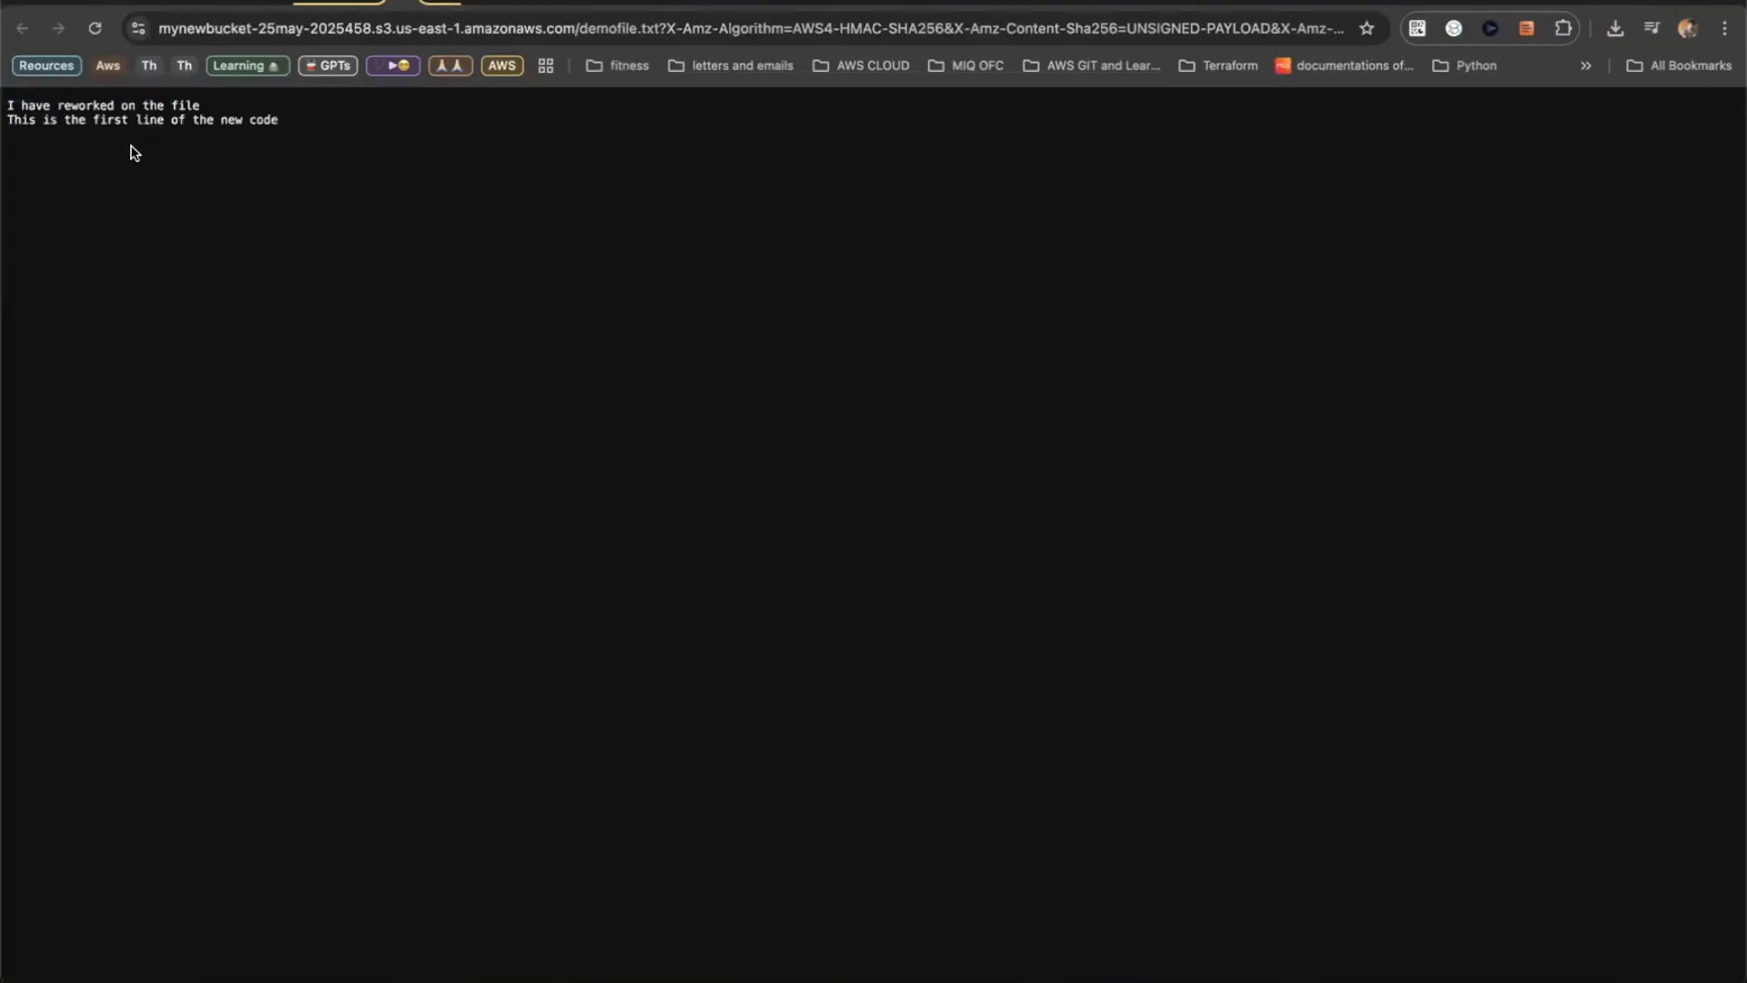
left_click_drag(292, 128, 34, 97)
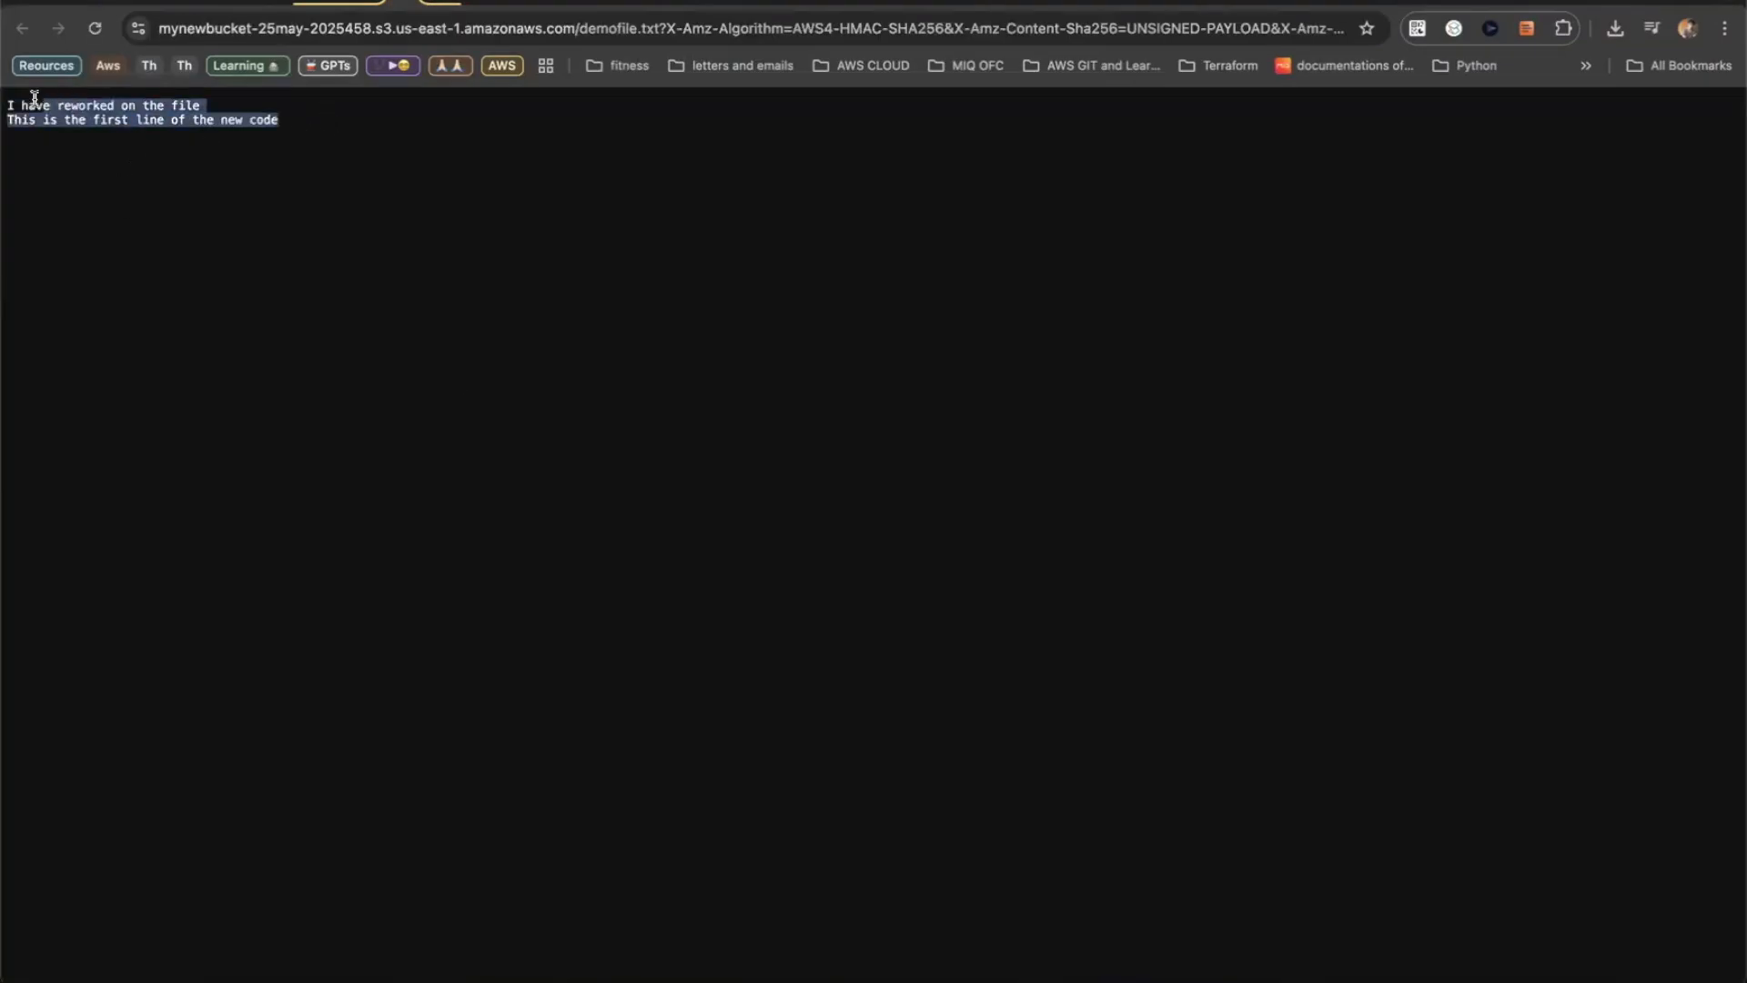
left_click(110, 175)
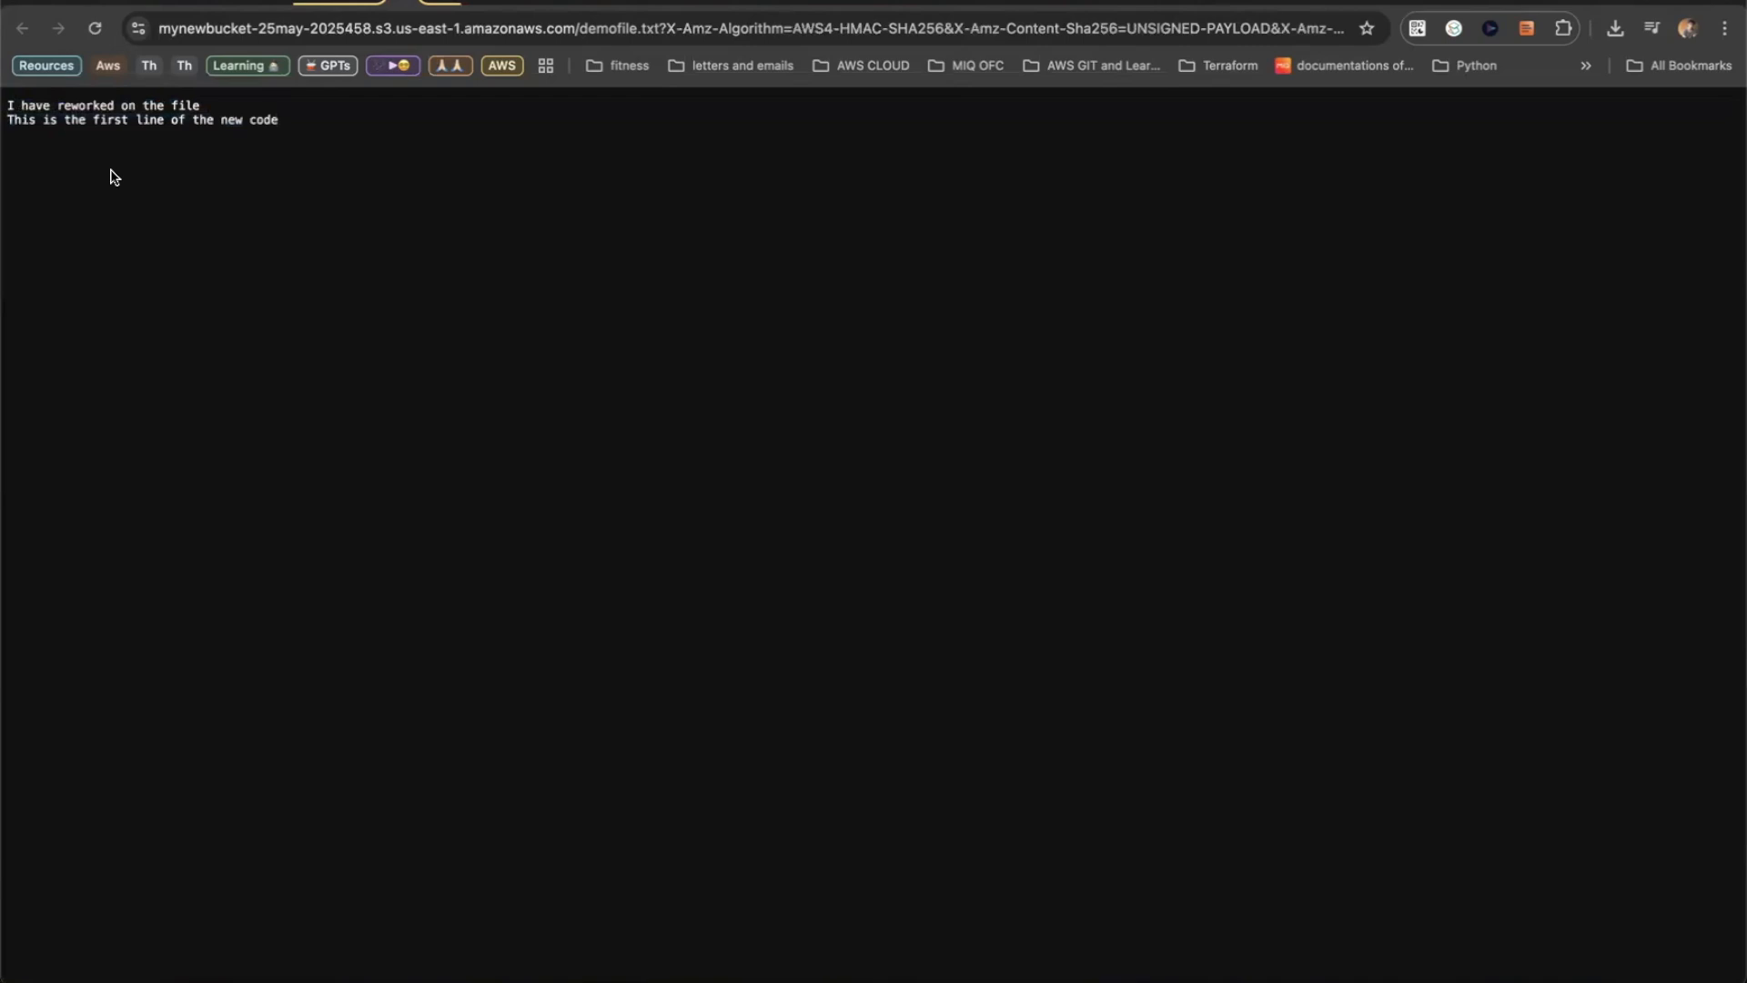
left_click(338, 4)
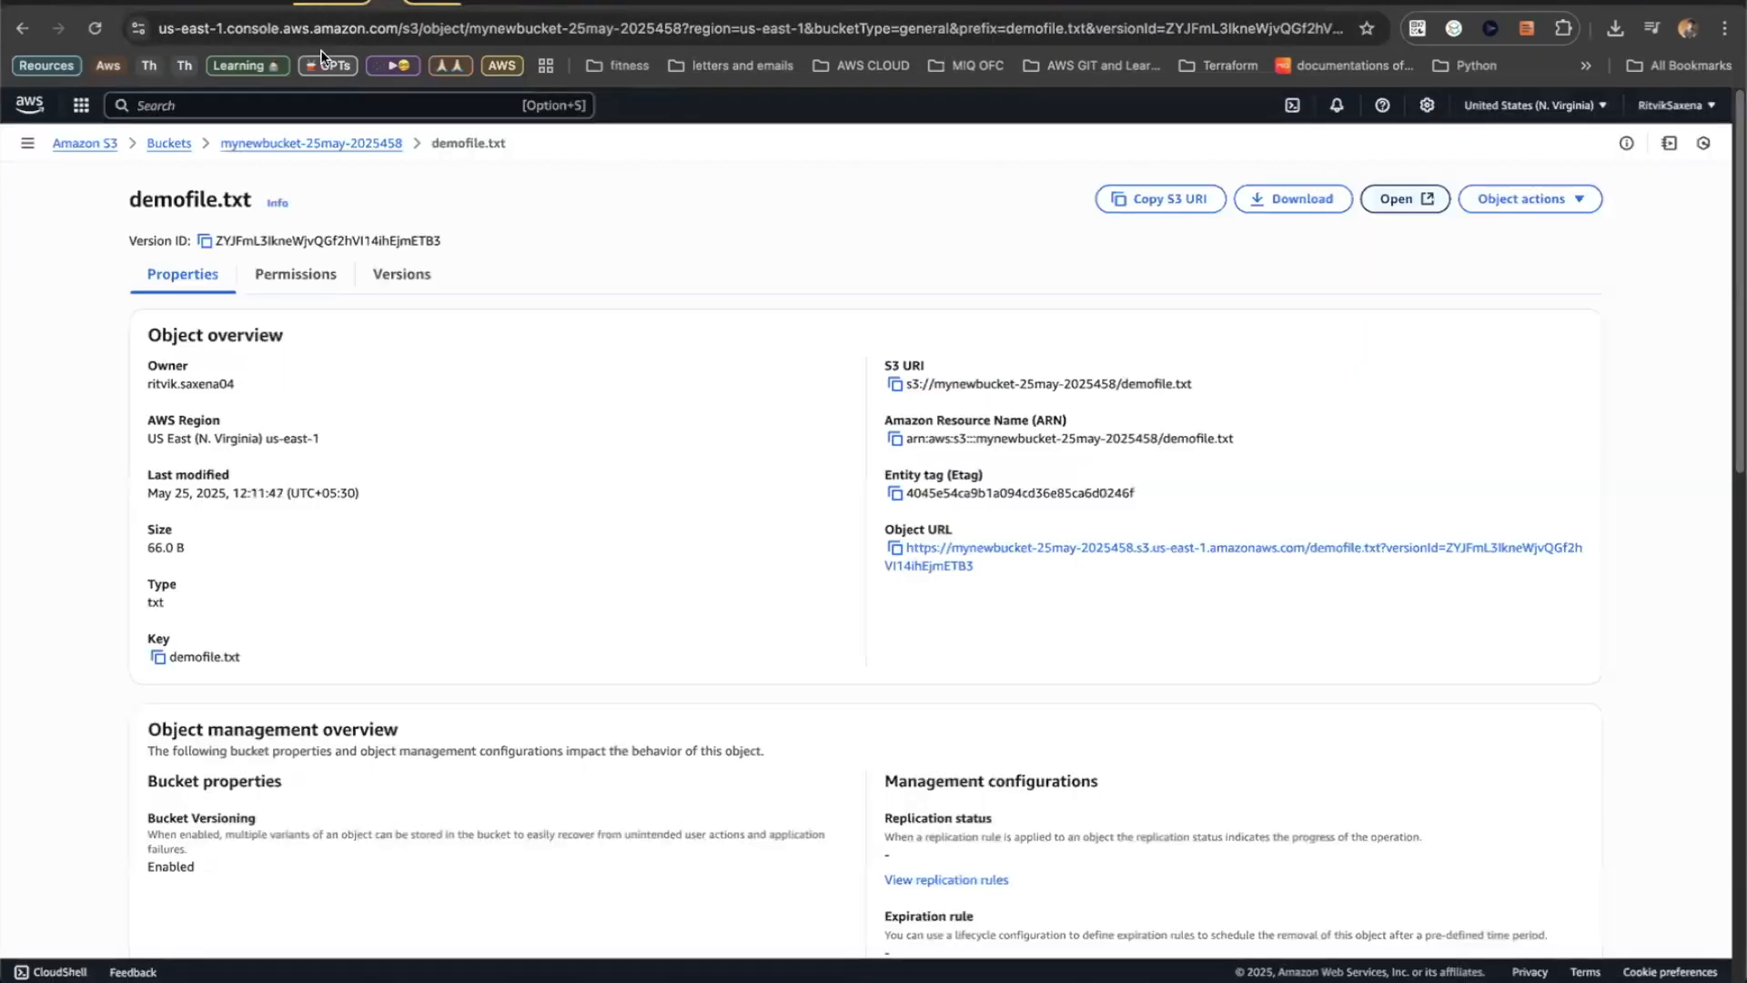
- Close the leftover browser tabs and show the object versions in mynewbucket-25may-2025458 from the remaining upload status page
left_click(418, 3)
key("super+w")
key("super+w")
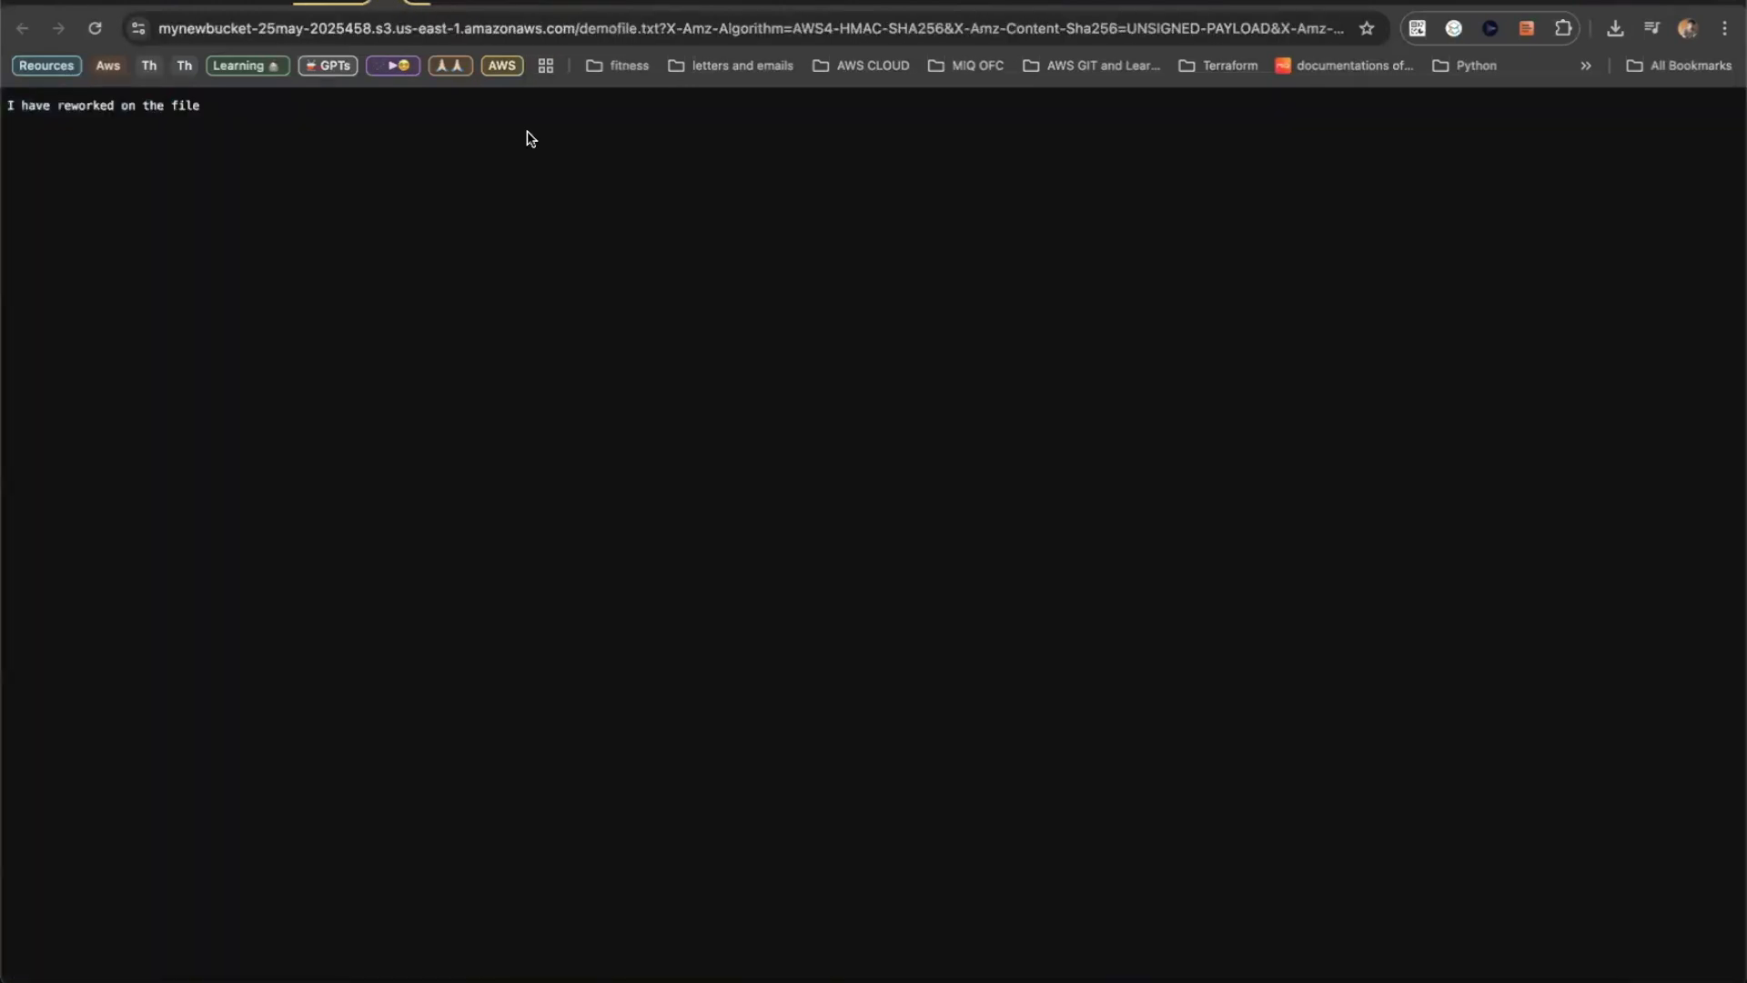
left_click(353, 6)
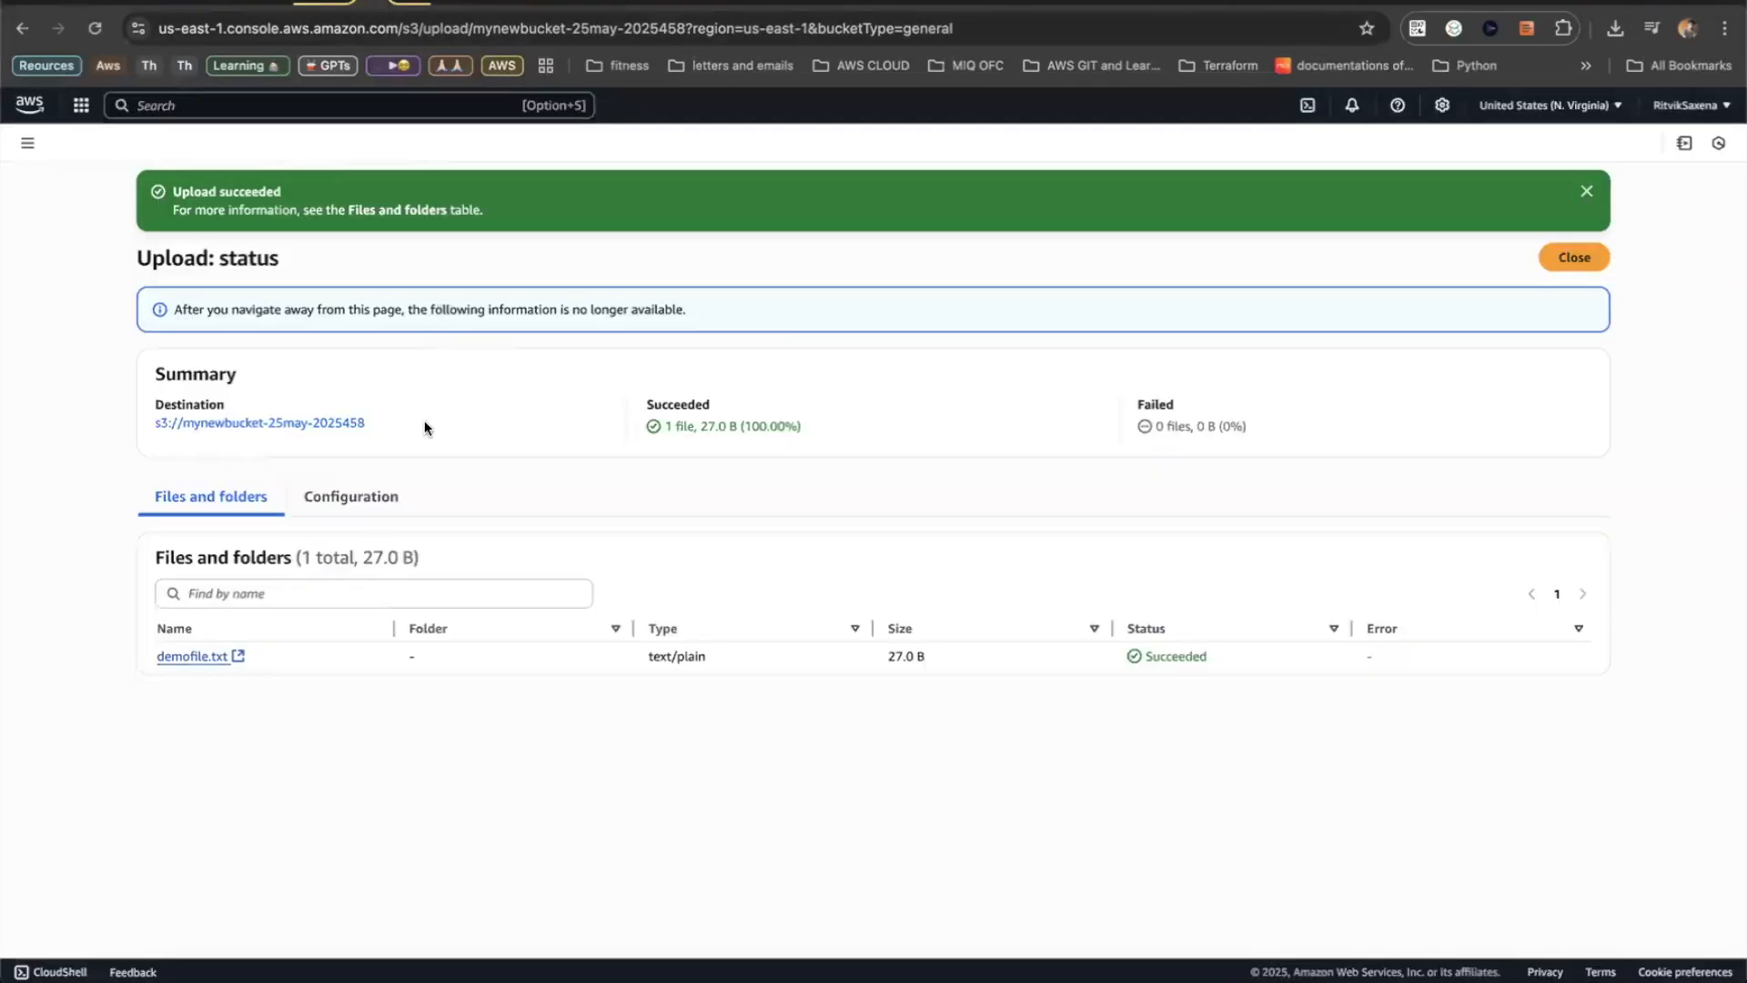
left_click(324, 424)
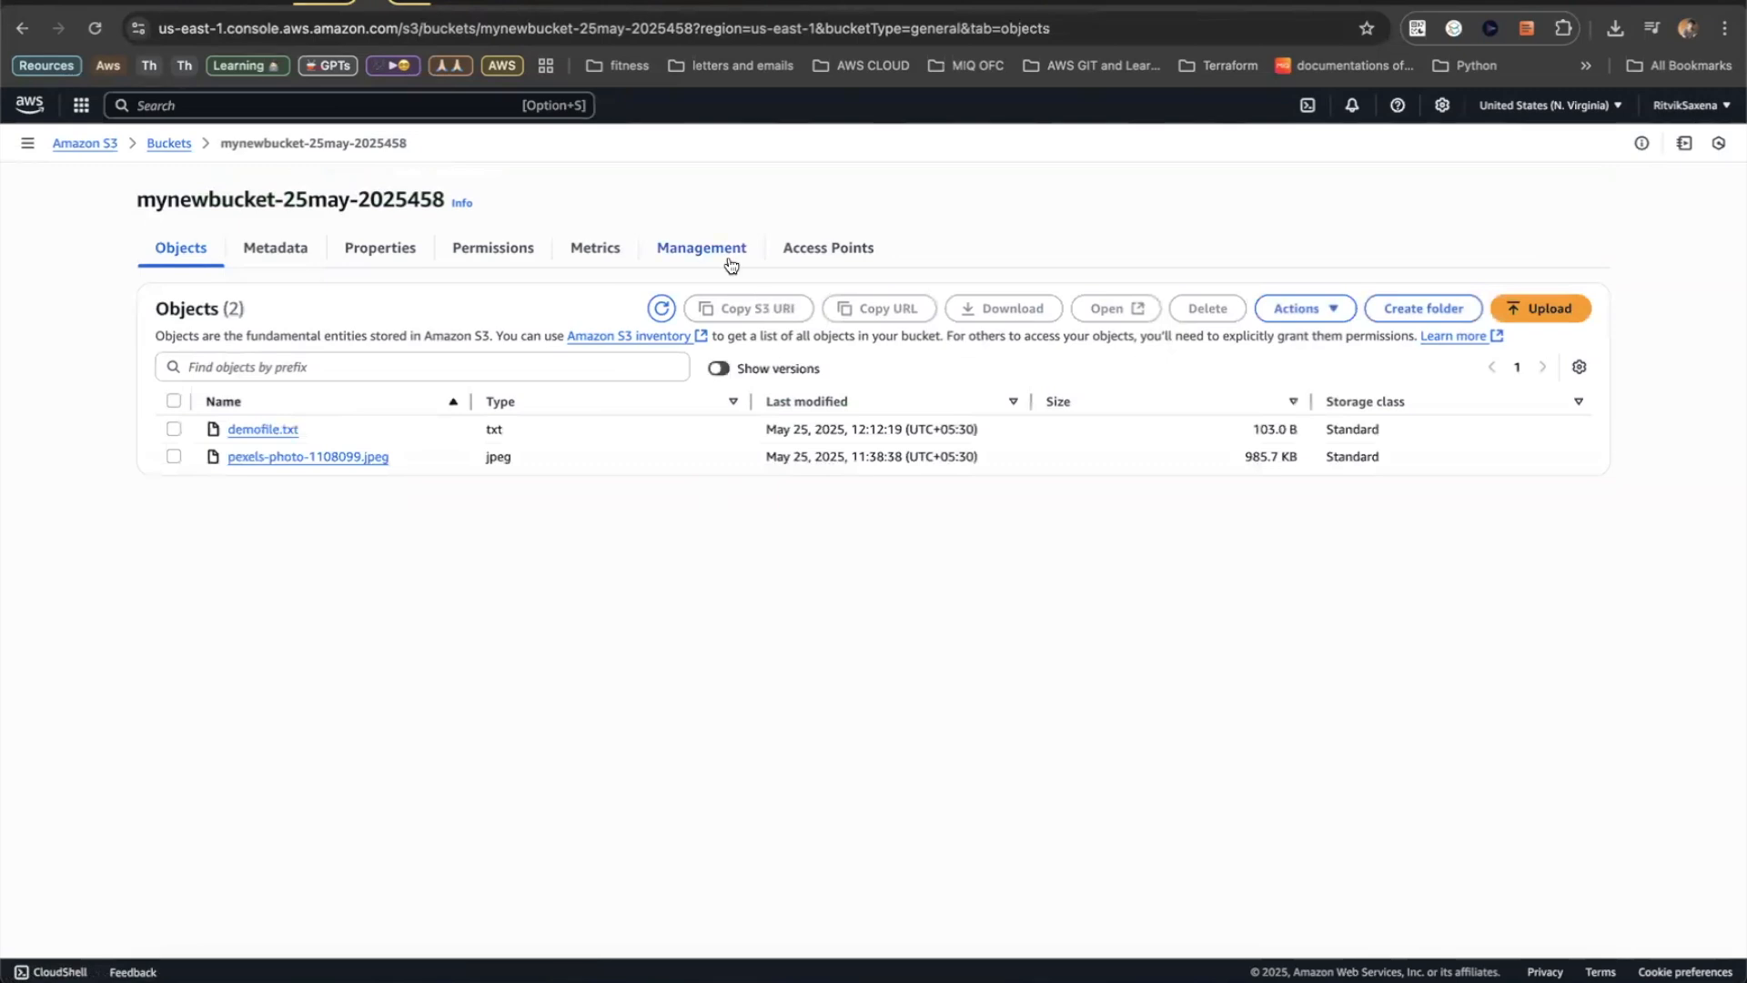
left_click(723, 366)
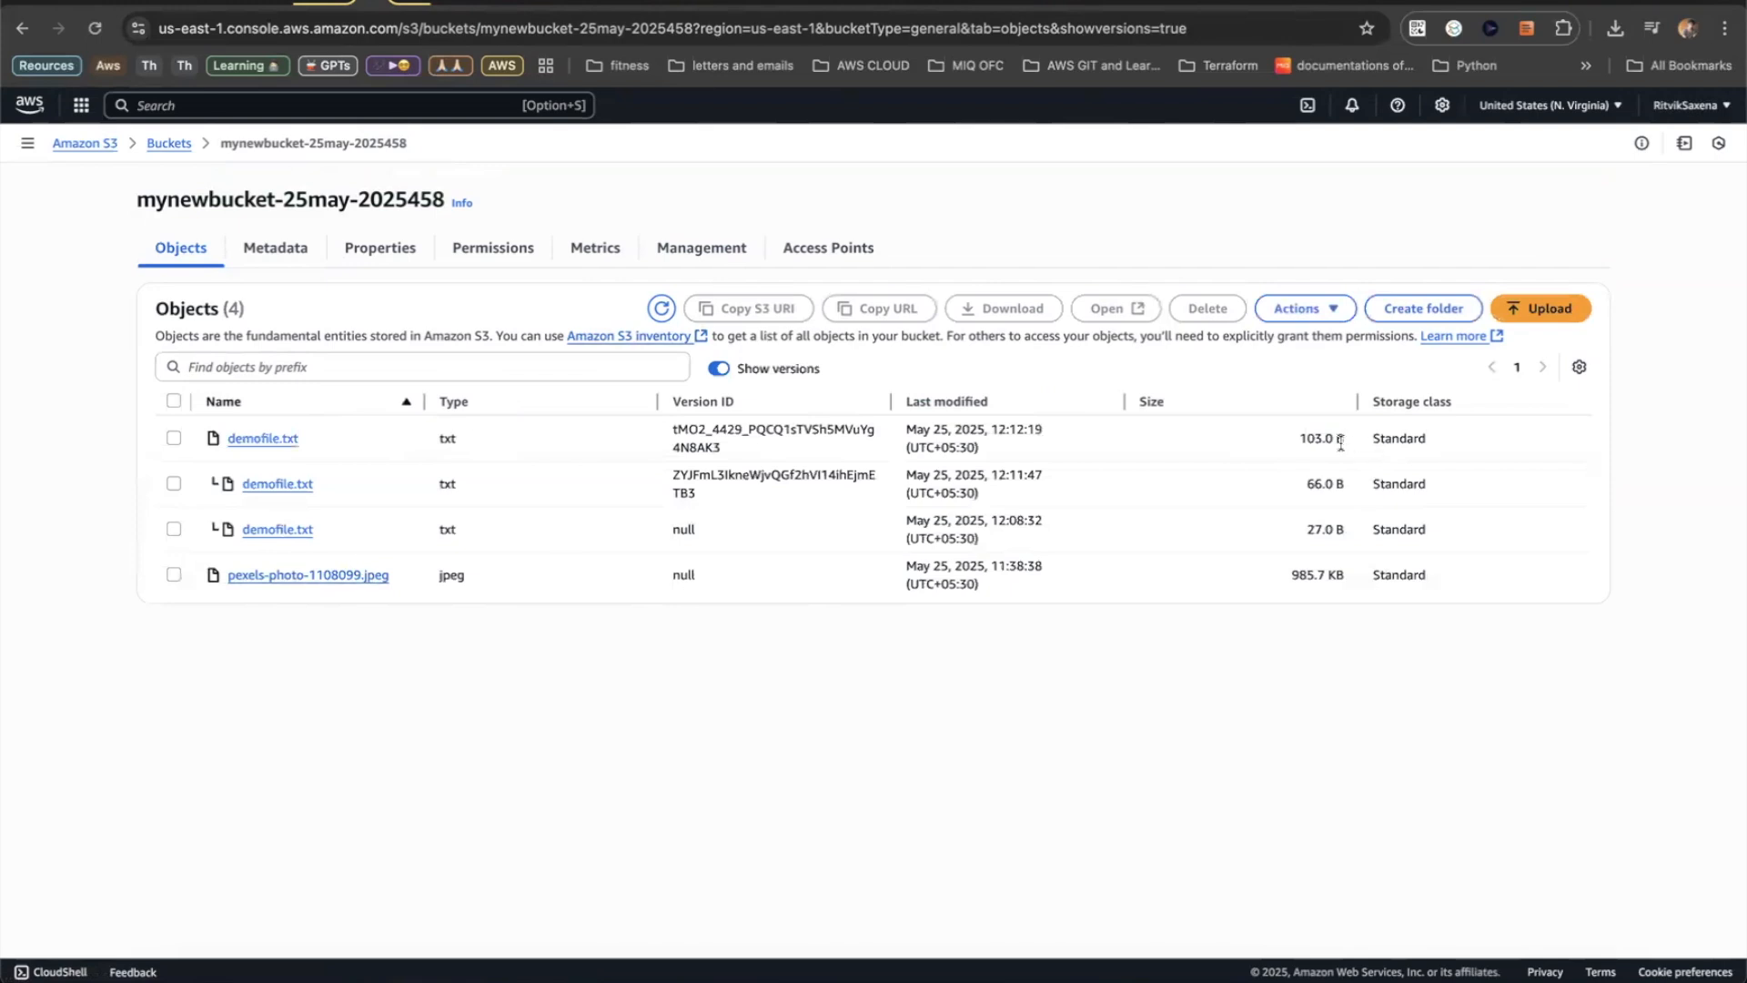
- Compare the version IDs and sizes of the three demofile.txt versions in the object list, leaving no entry selected
left_click_drag(711, 488, 640, 419)
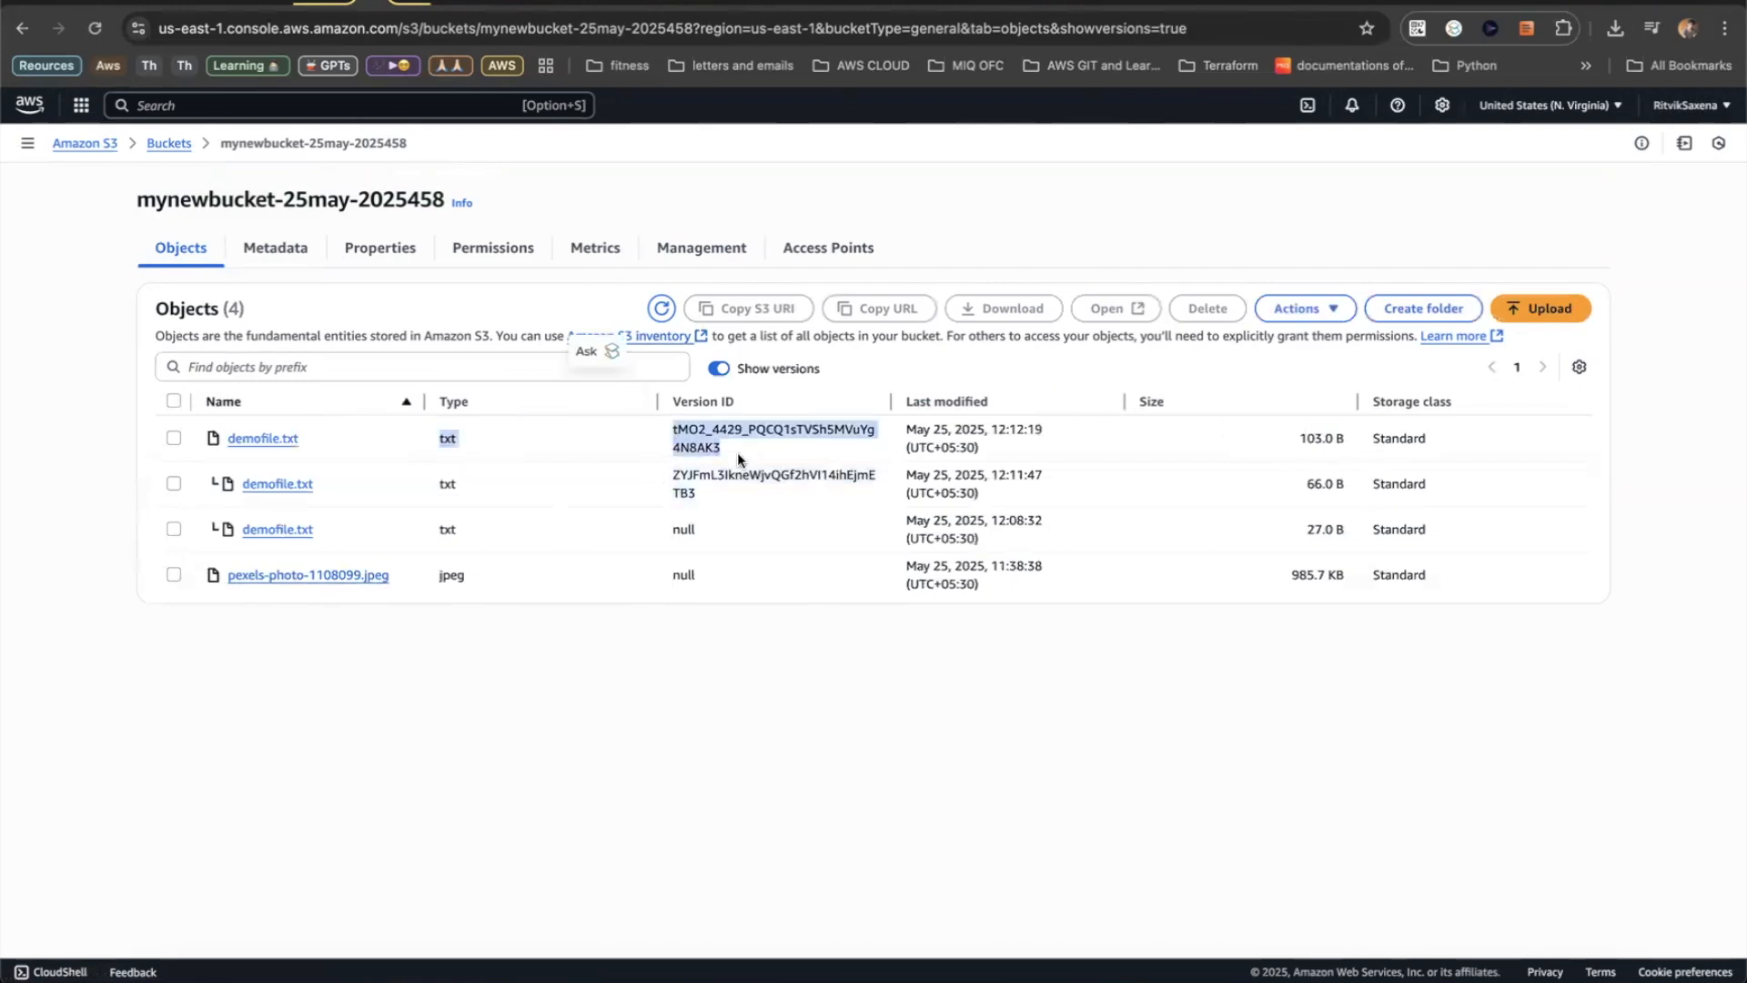
left_click(843, 596)
left_click_drag(1354, 440, 1290, 440)
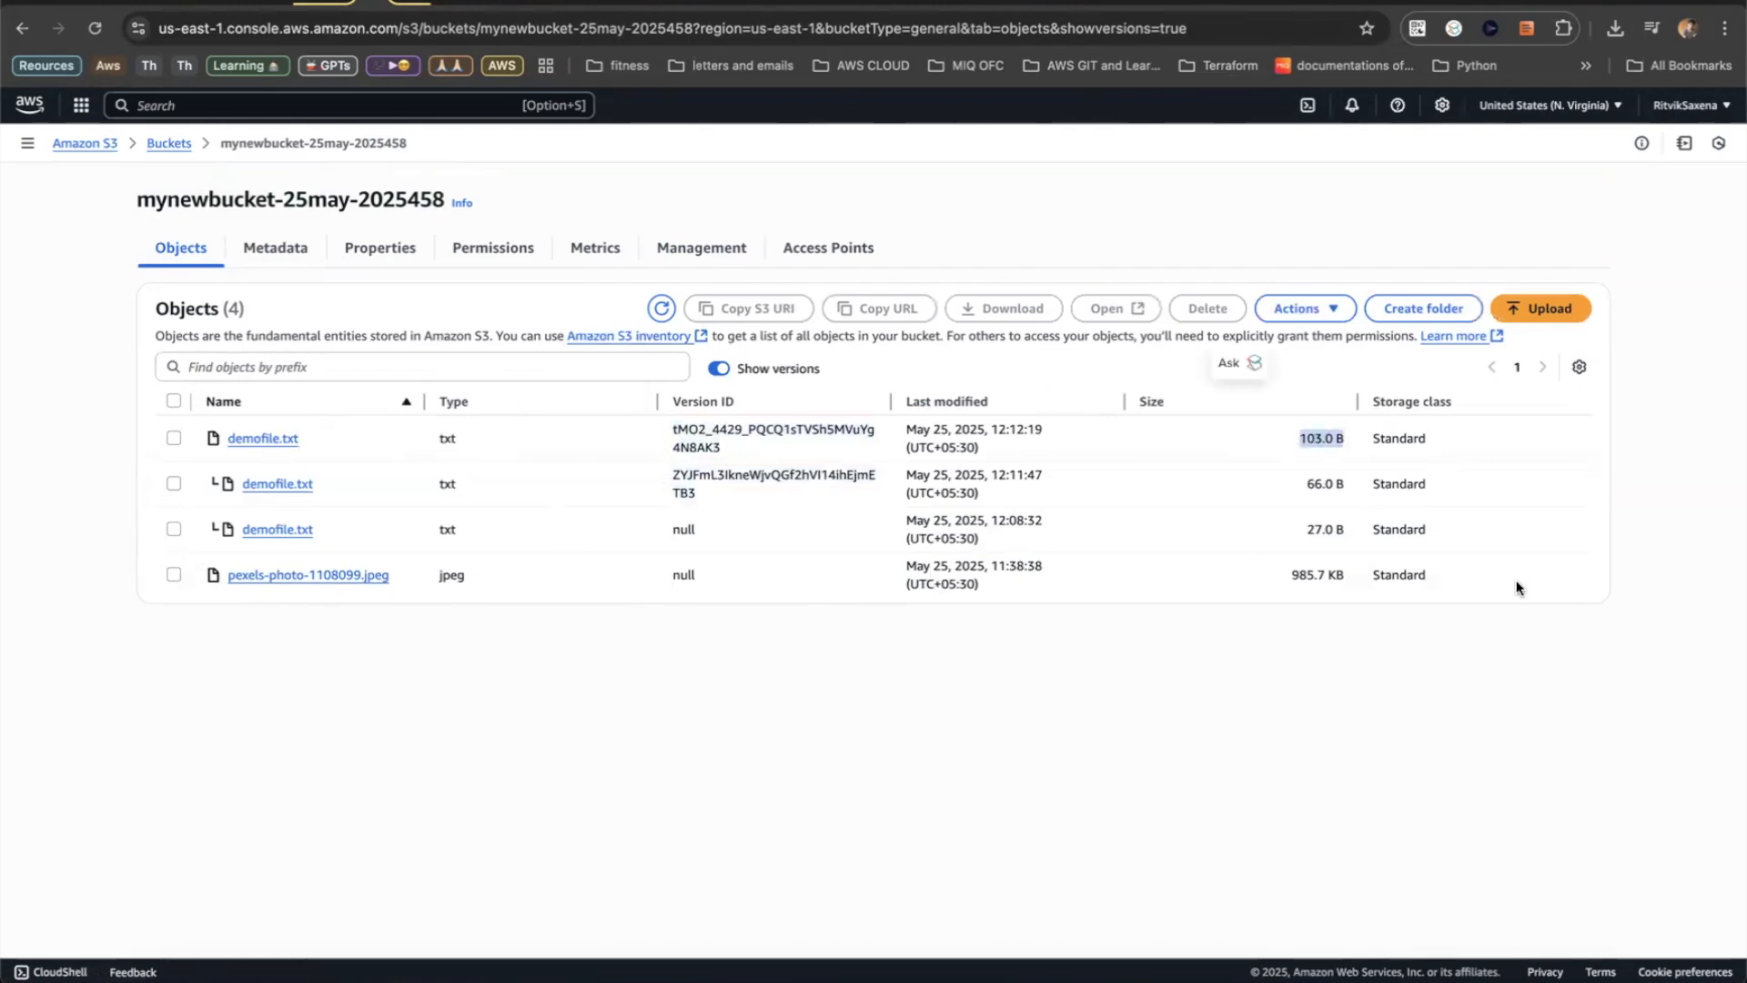
left_click(168, 528)
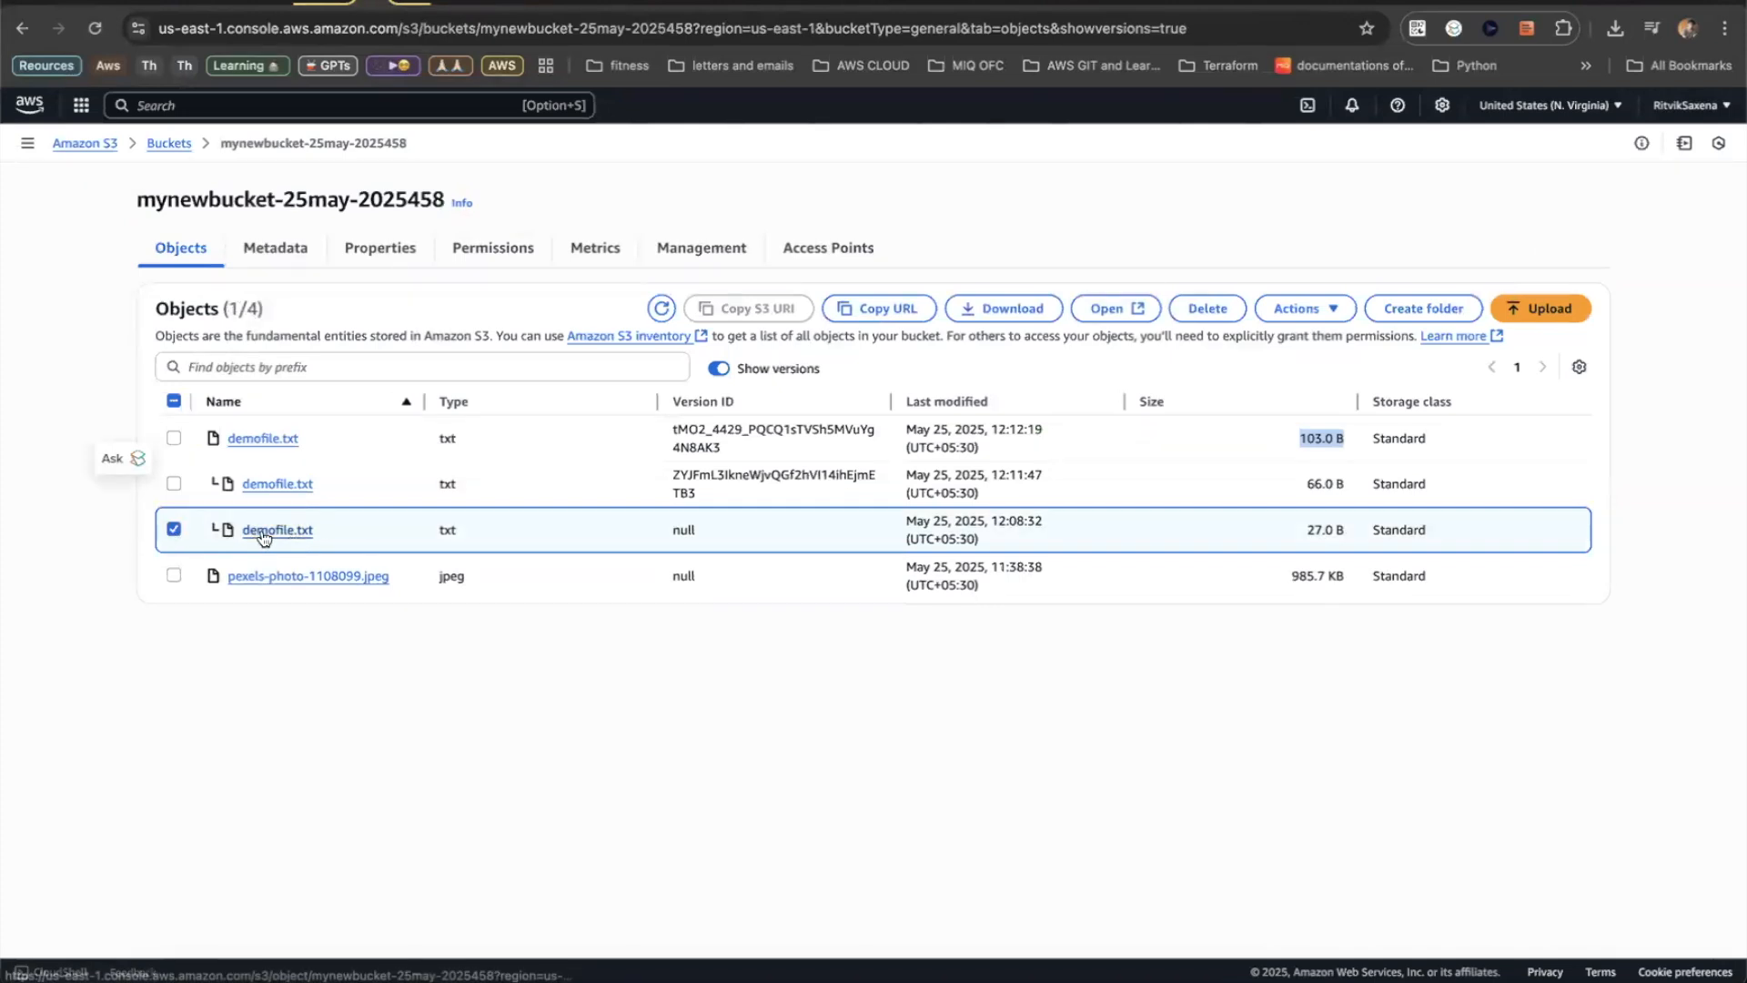
left_click_drag(1365, 543, 1298, 536)
left_click(1328, 532)
double_click(1329, 533)
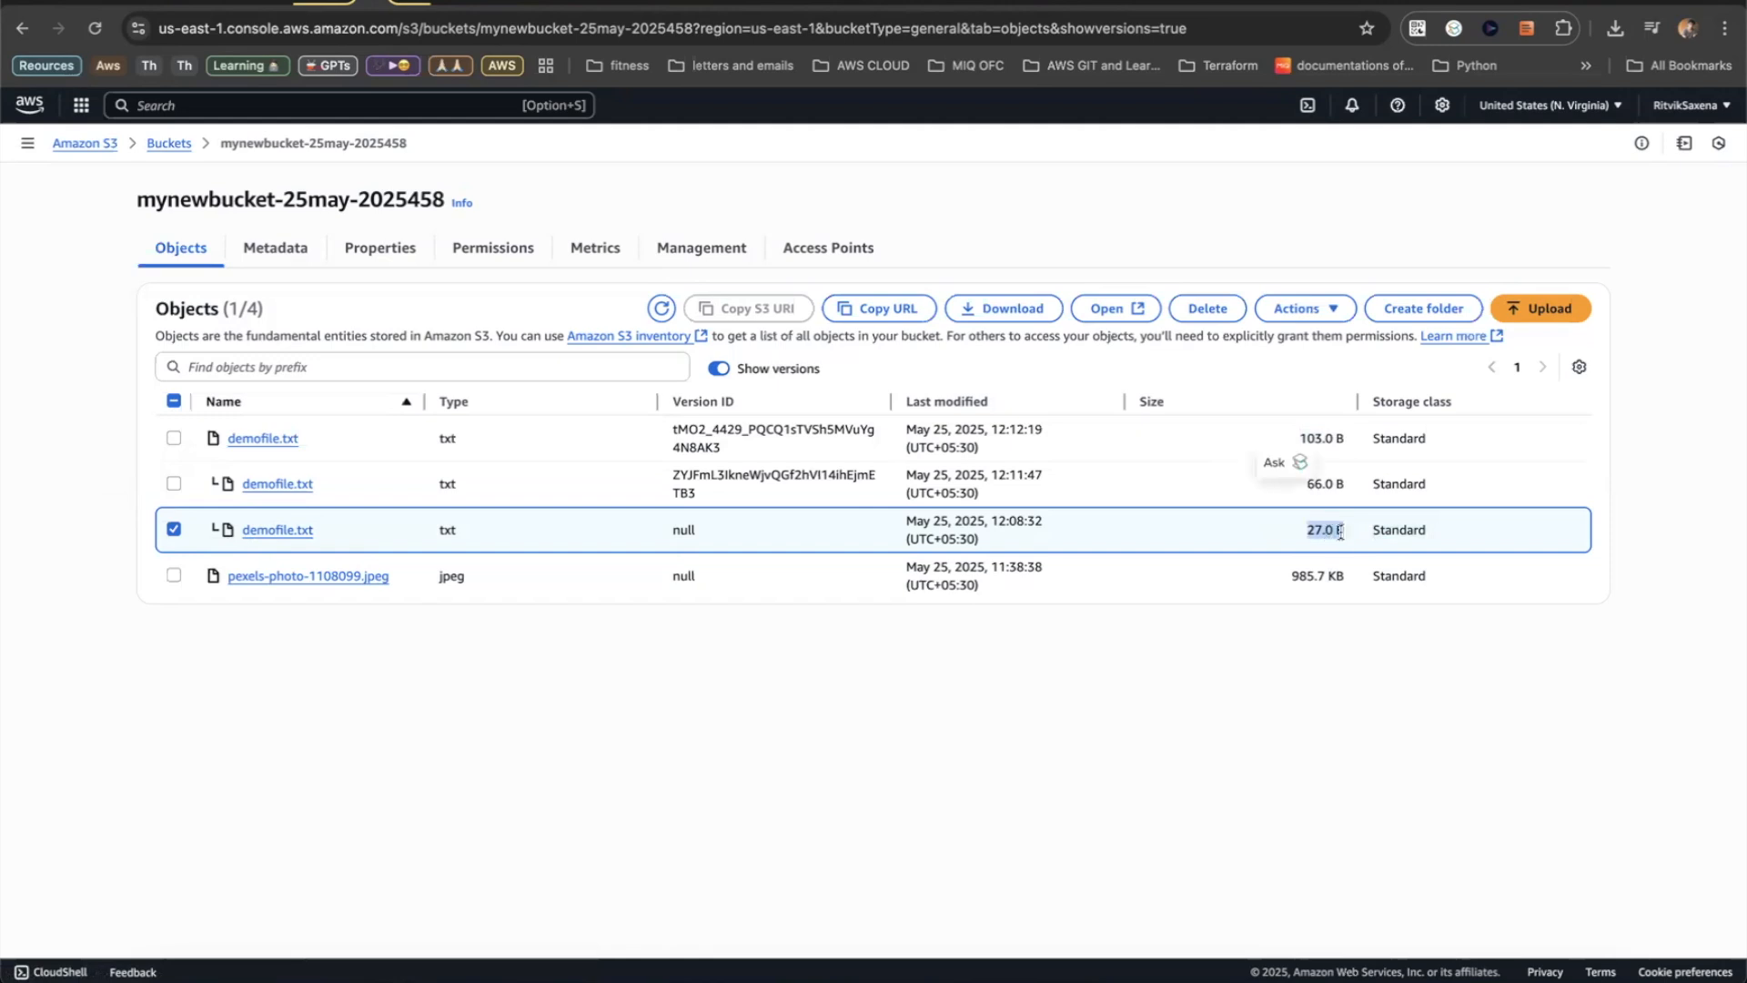
double_click(1315, 532)
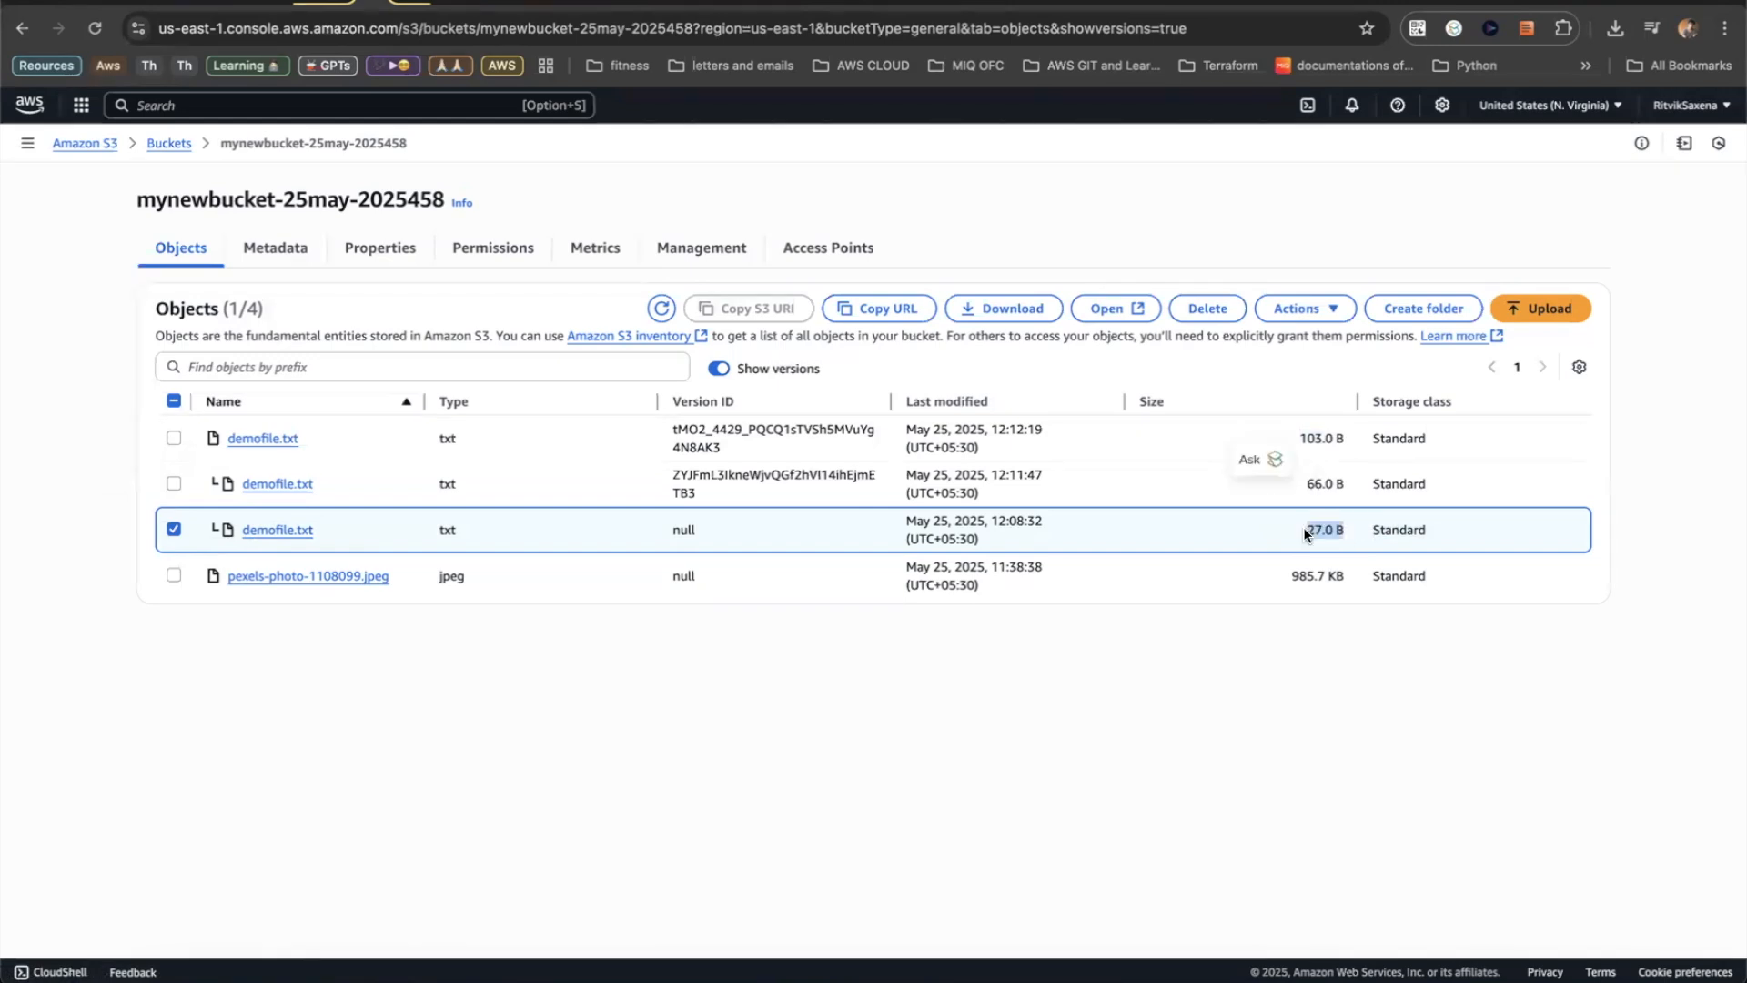
left_click(1303, 528)
left_click_drag(1345, 481, 1298, 491)
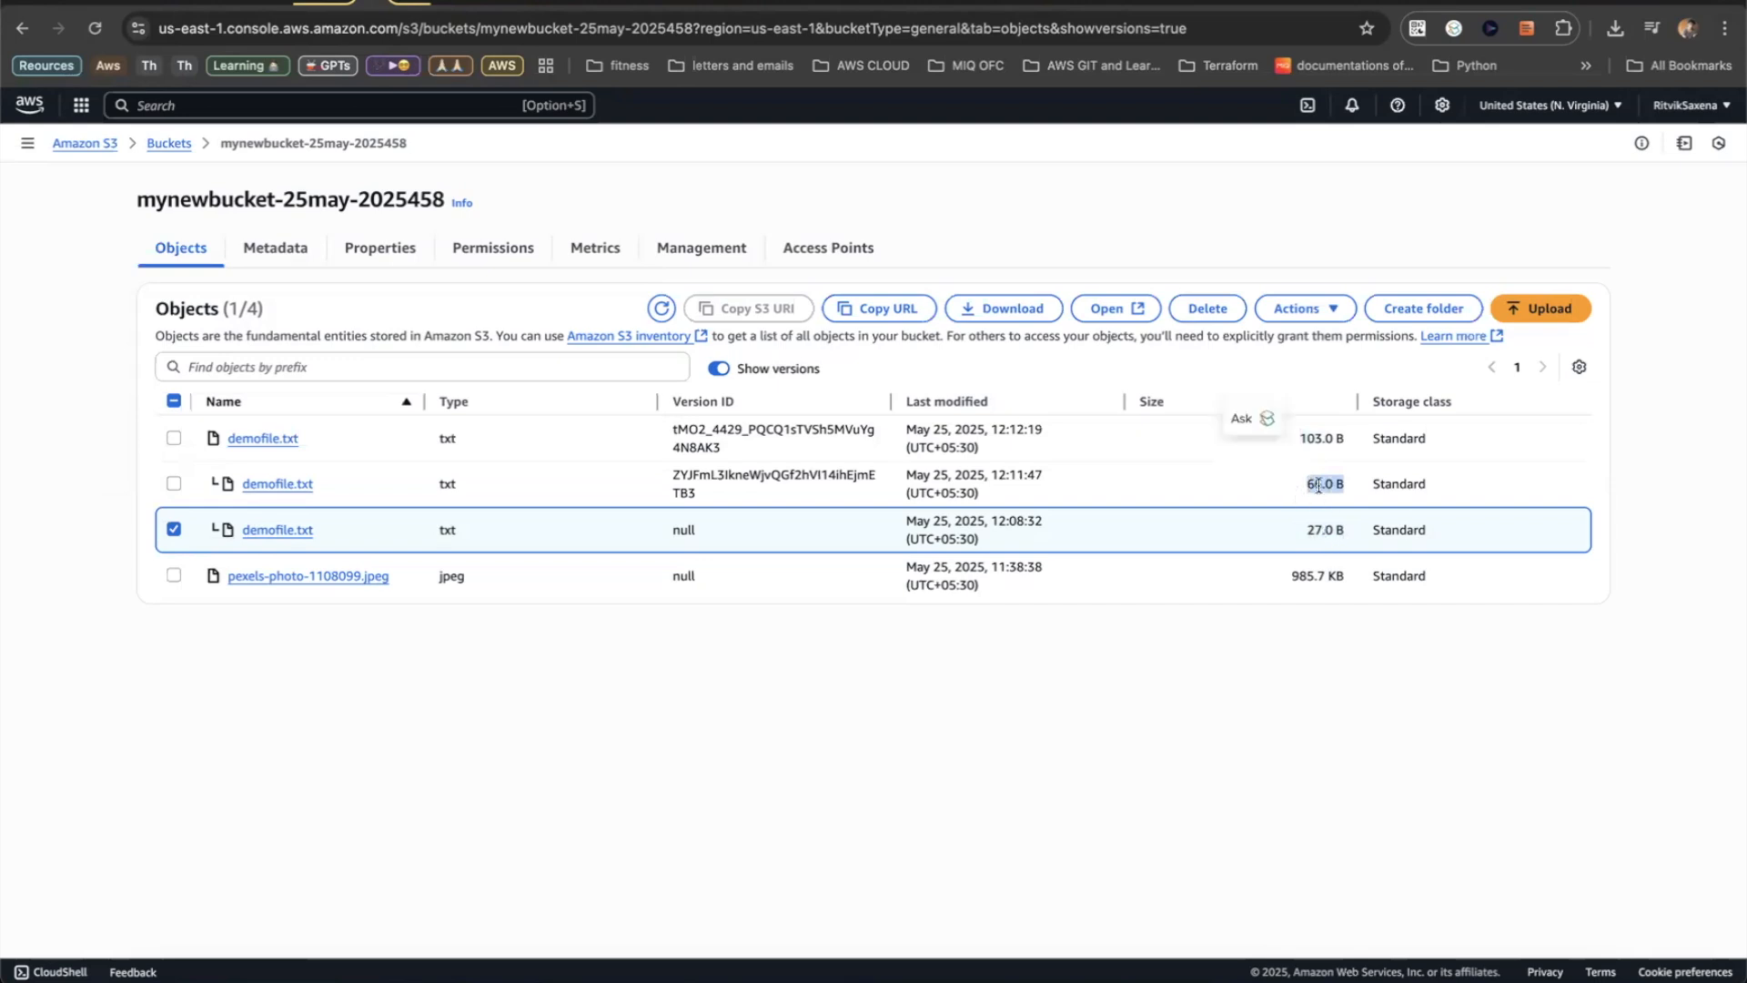
left_click(1324, 485)
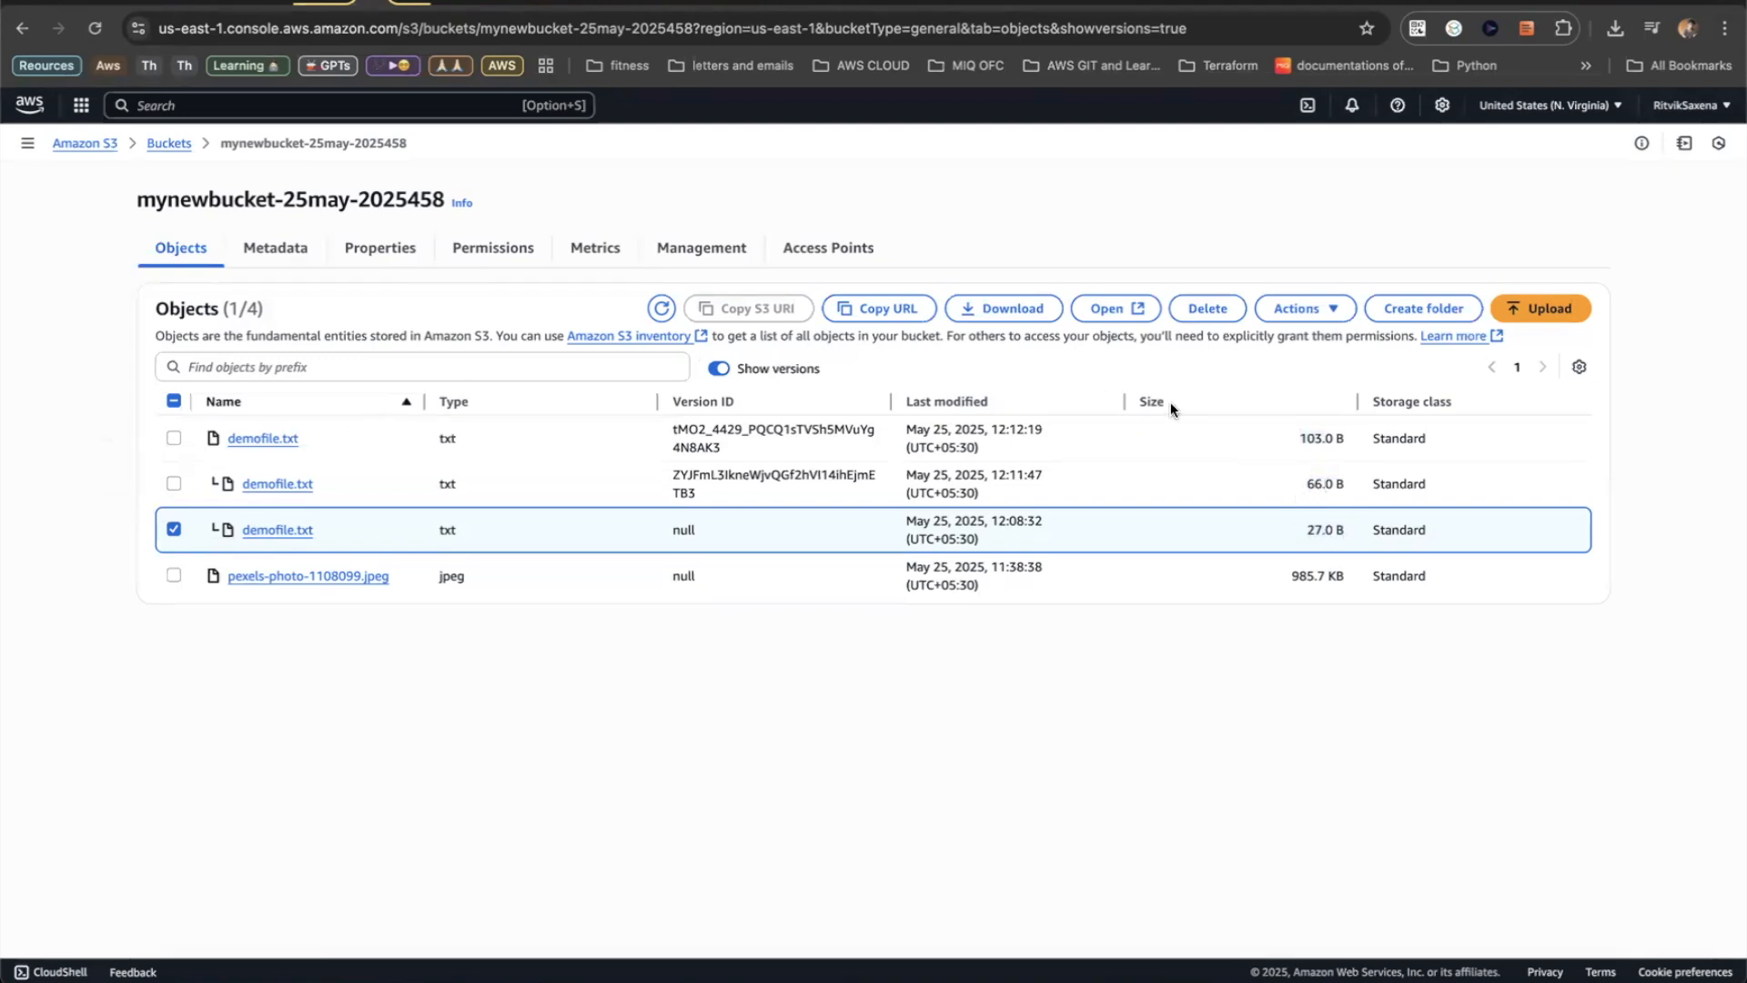
left_click_drag(1349, 438, 1296, 431)
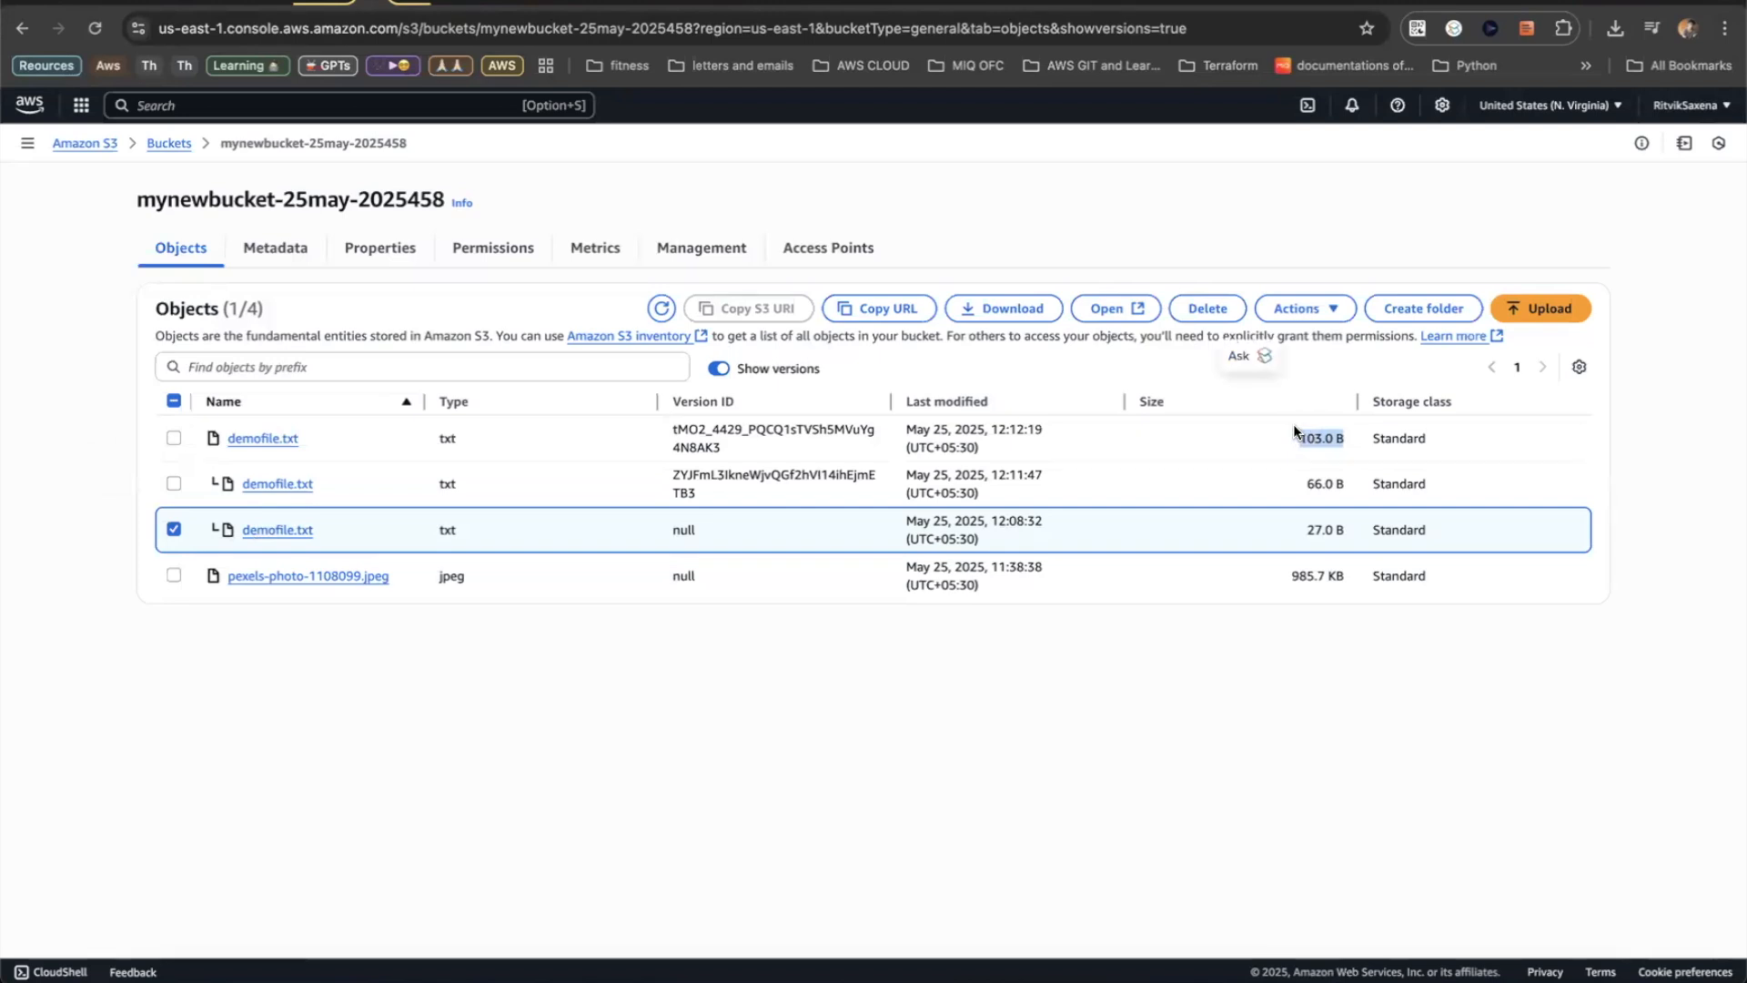
left_click(1327, 435)
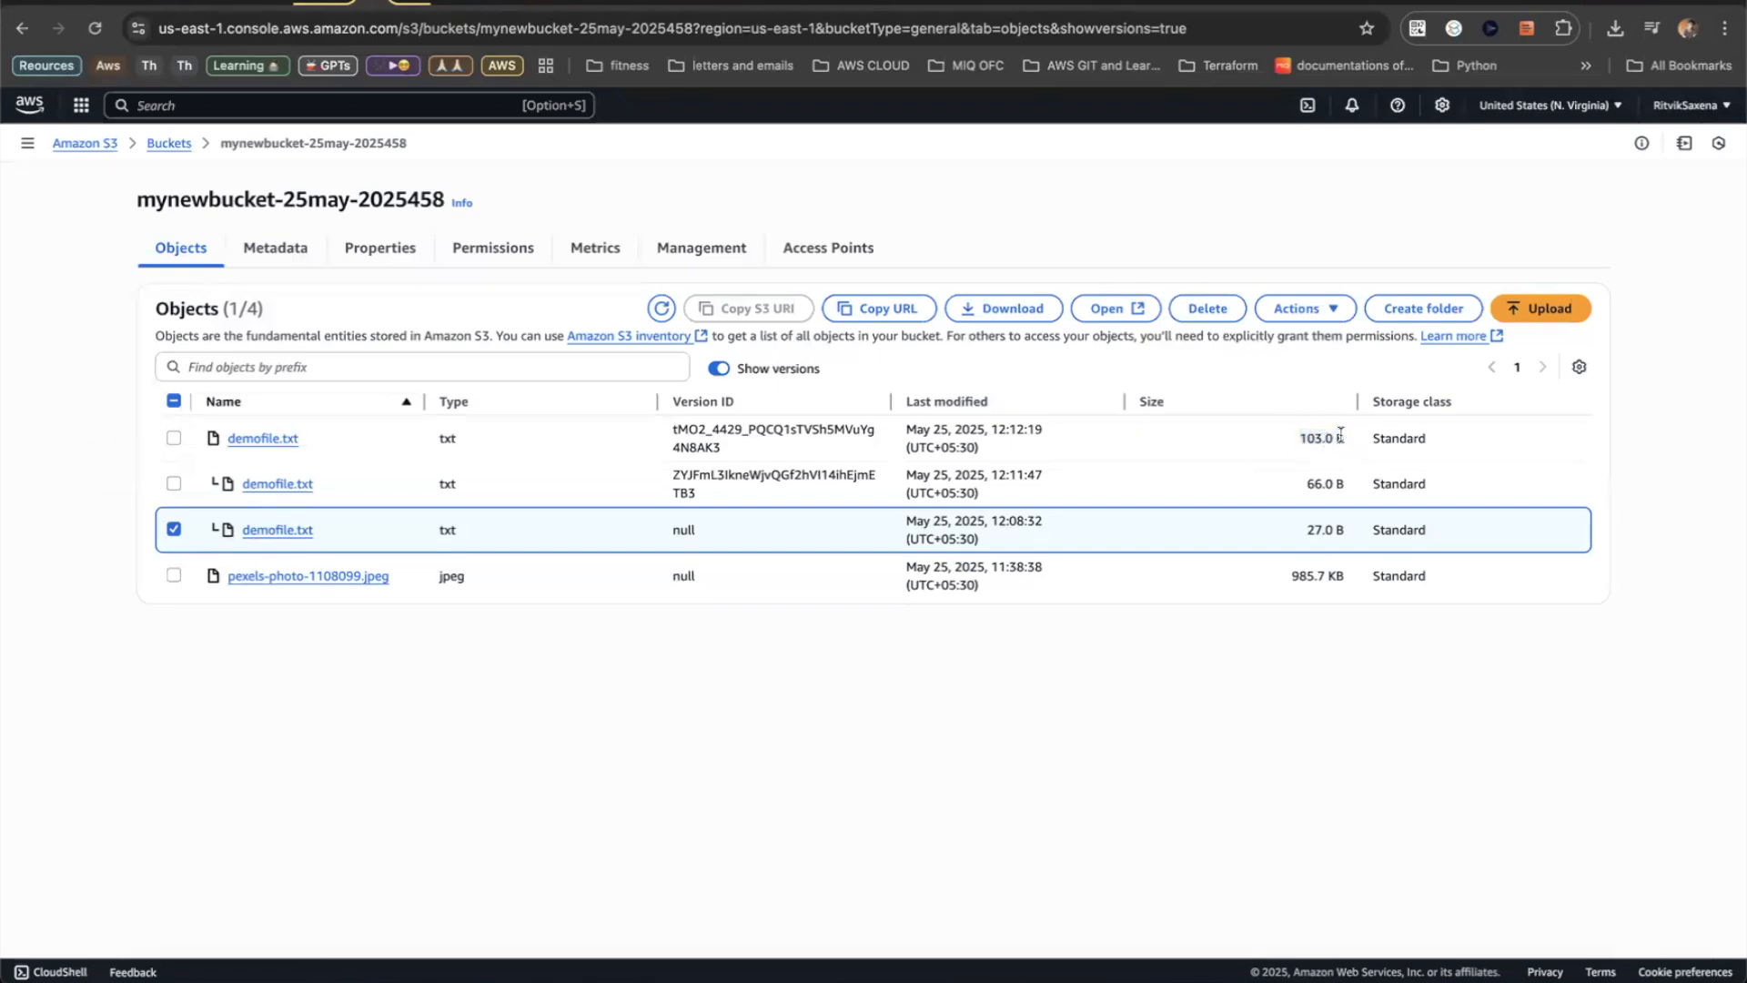
left_click(172, 527)
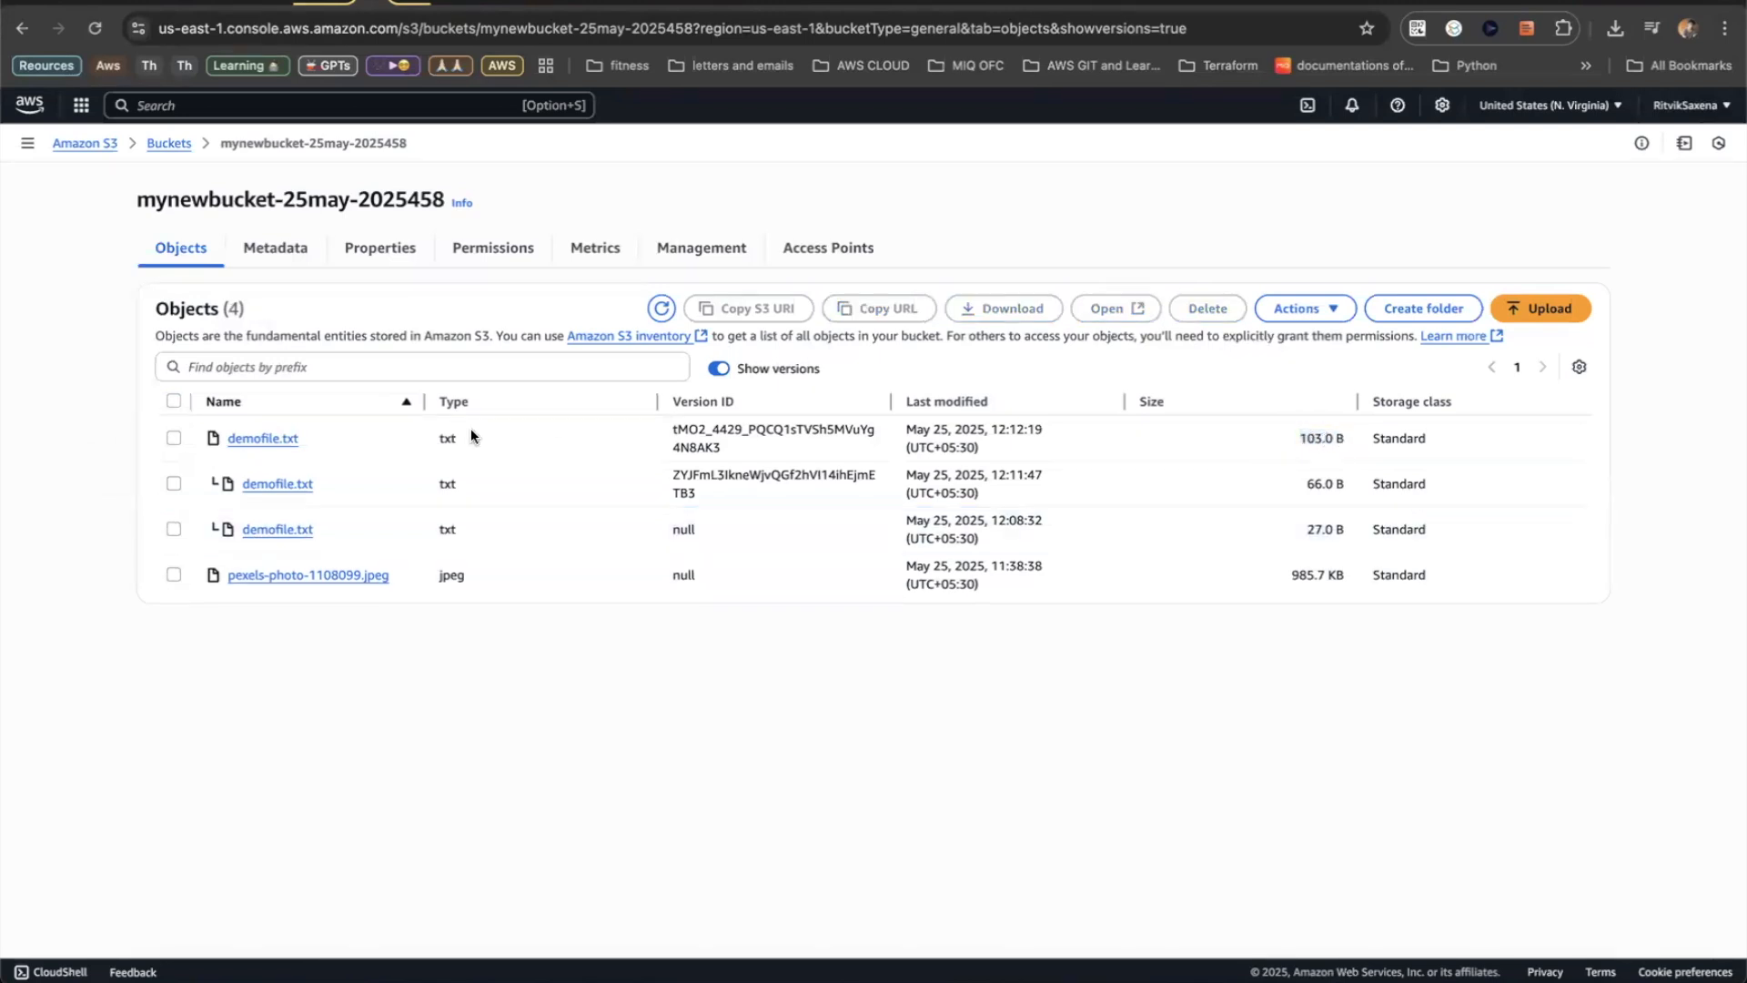
- Examine the current demofile.txt version's ID and open the bucket's properties to review the Bucket Versioning setting
left_click_drag(669, 437, 746, 446)
left_click(746, 446)
left_click(382, 248)
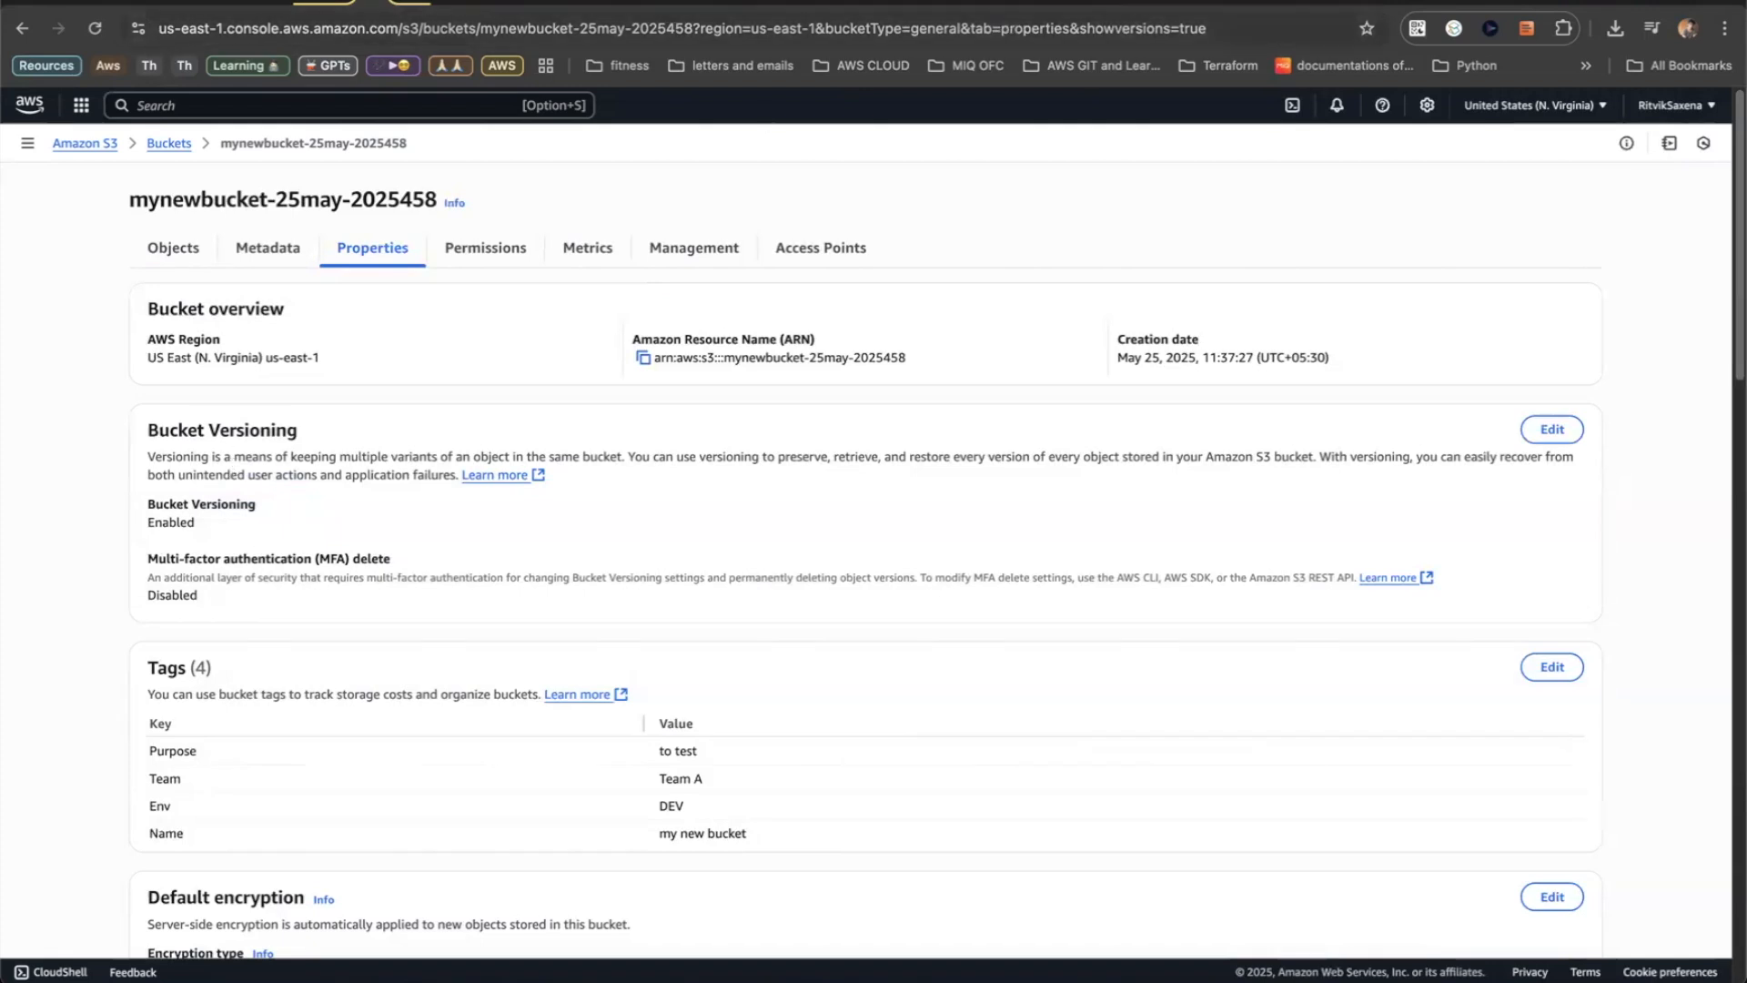
- Switch to Excalidraw and handwrite an underlined blue heading "Versioning" with "enabled / suspended" beneath it in an empty canvas area
left_click(1183, 6)
scroll(918, 457, "down", 8)
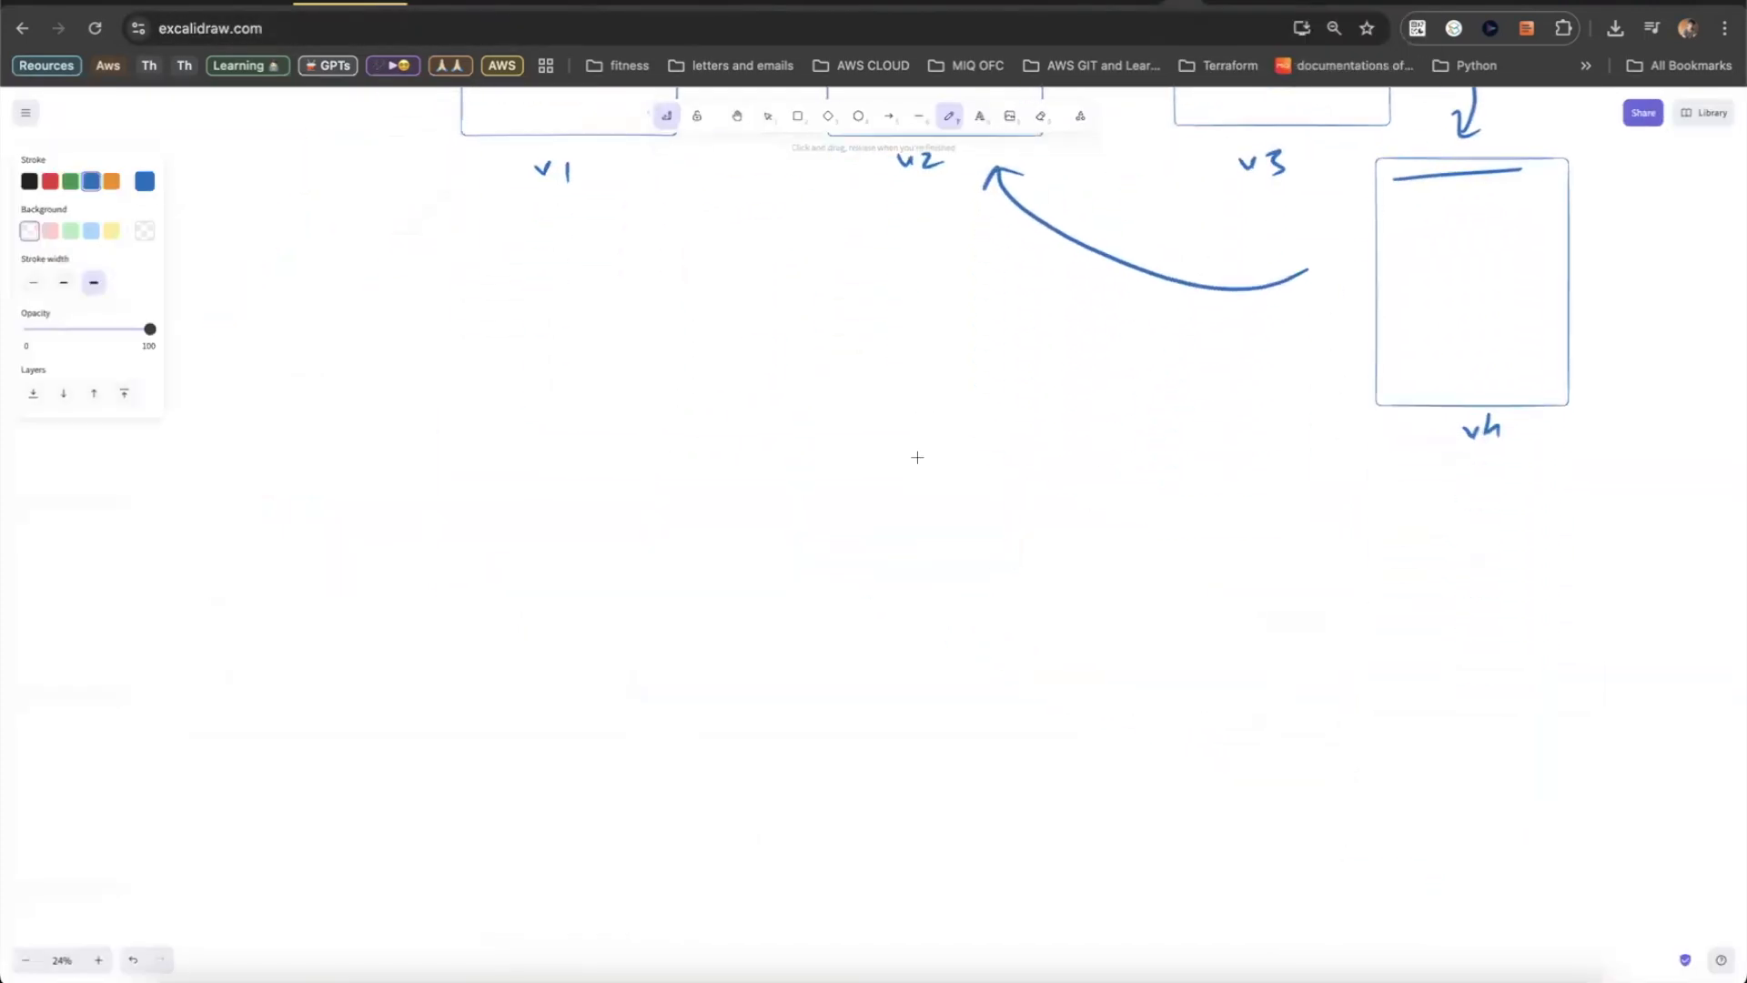
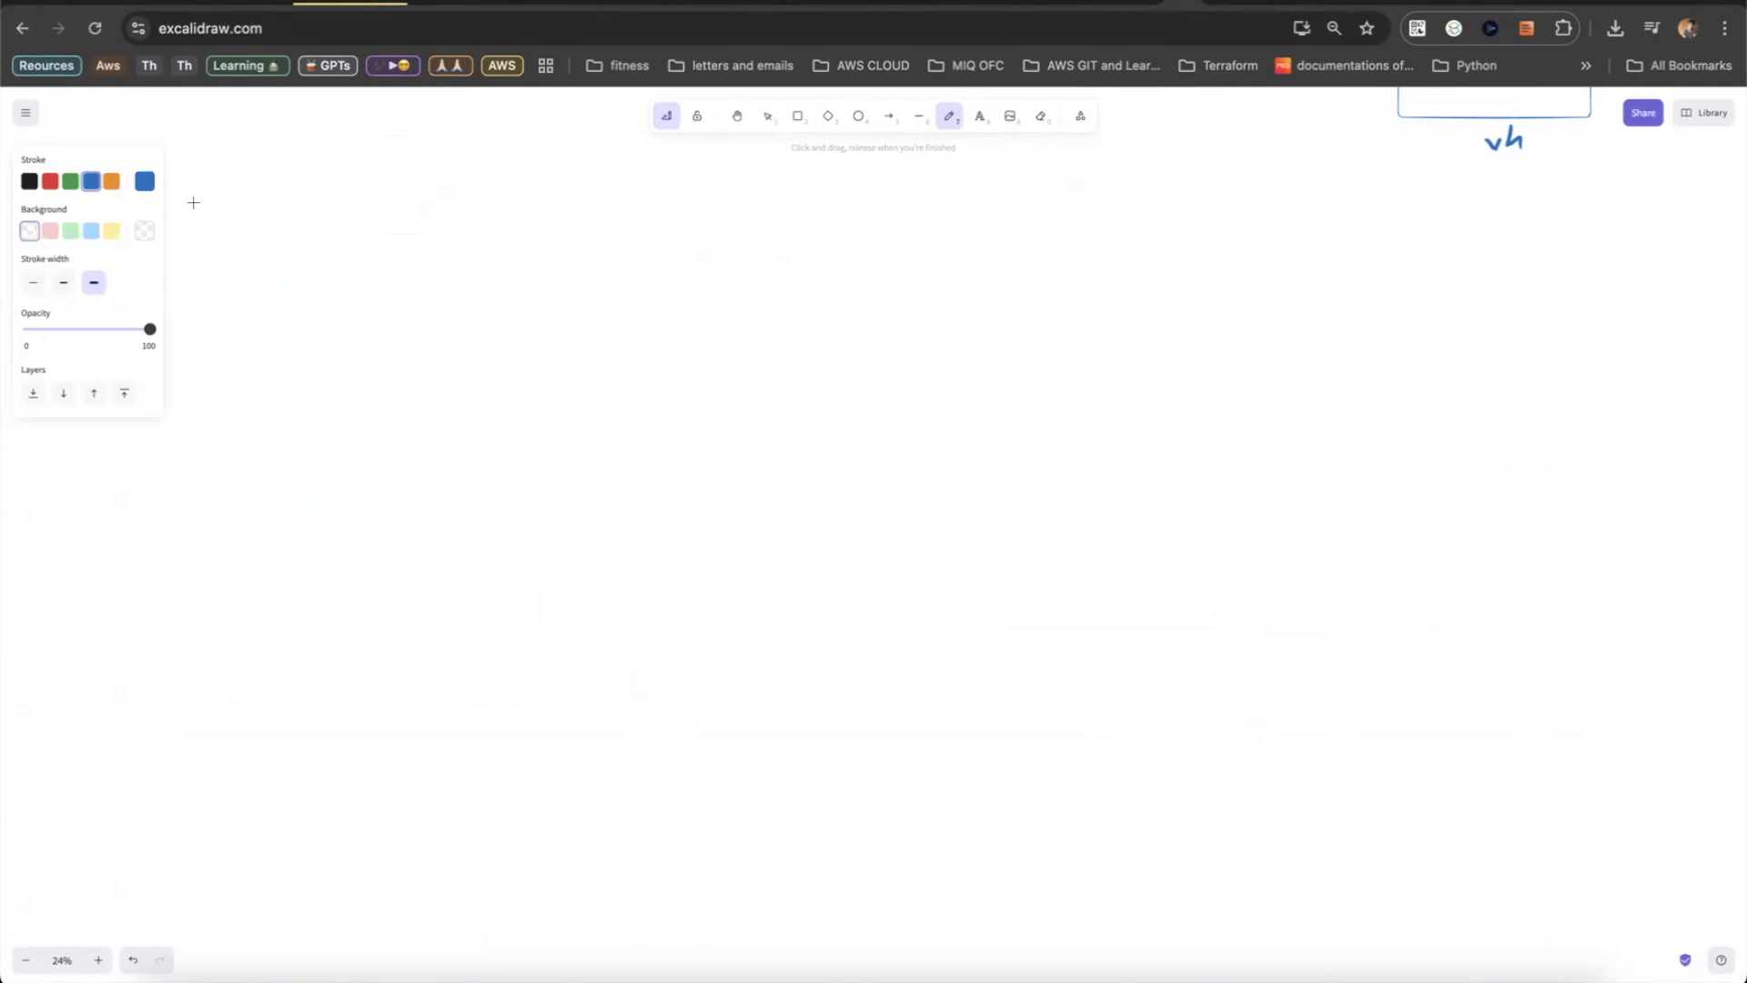
mouse_move(217, 240)
left_mouse_down()
mouse_move(246, 194)
mouse_move(273, 223)
mouse_move(364, 200)
mouse_move(438, 146)
left_mouse_up()
mouse_move(258, 273)
left_mouse_down()
mouse_move(286, 263)
mouse_move(395, 292)
mouse_move(497, 268)
mouse_move(509, 244)
mouse_move(549, 260)
mouse_move(587, 218)
mouse_move(620, 251)
mouse_move(667, 238)
mouse_move(683, 300)
mouse_move(706, 232)
mouse_move(774, 228)
left_mouse_up()
- Handwrite "Disable" beneath "enabled / suspended" with a cross on each side and a double underline
mouse_move(408, 358)
left_mouse_down()
mouse_move(431, 384)
mouse_move(410, 387)
left_mouse_up()
mouse_move(475, 359)
left_mouse_down()
mouse_move(573, 353)
mouse_move(594, 317)
mouse_move(637, 350)
mouse_move(657, 337)
mouse_move(670, 362)
left_mouse_up()
left_click_drag(663, 319, 652, 360)
left_click_drag(469, 409, 637, 368)
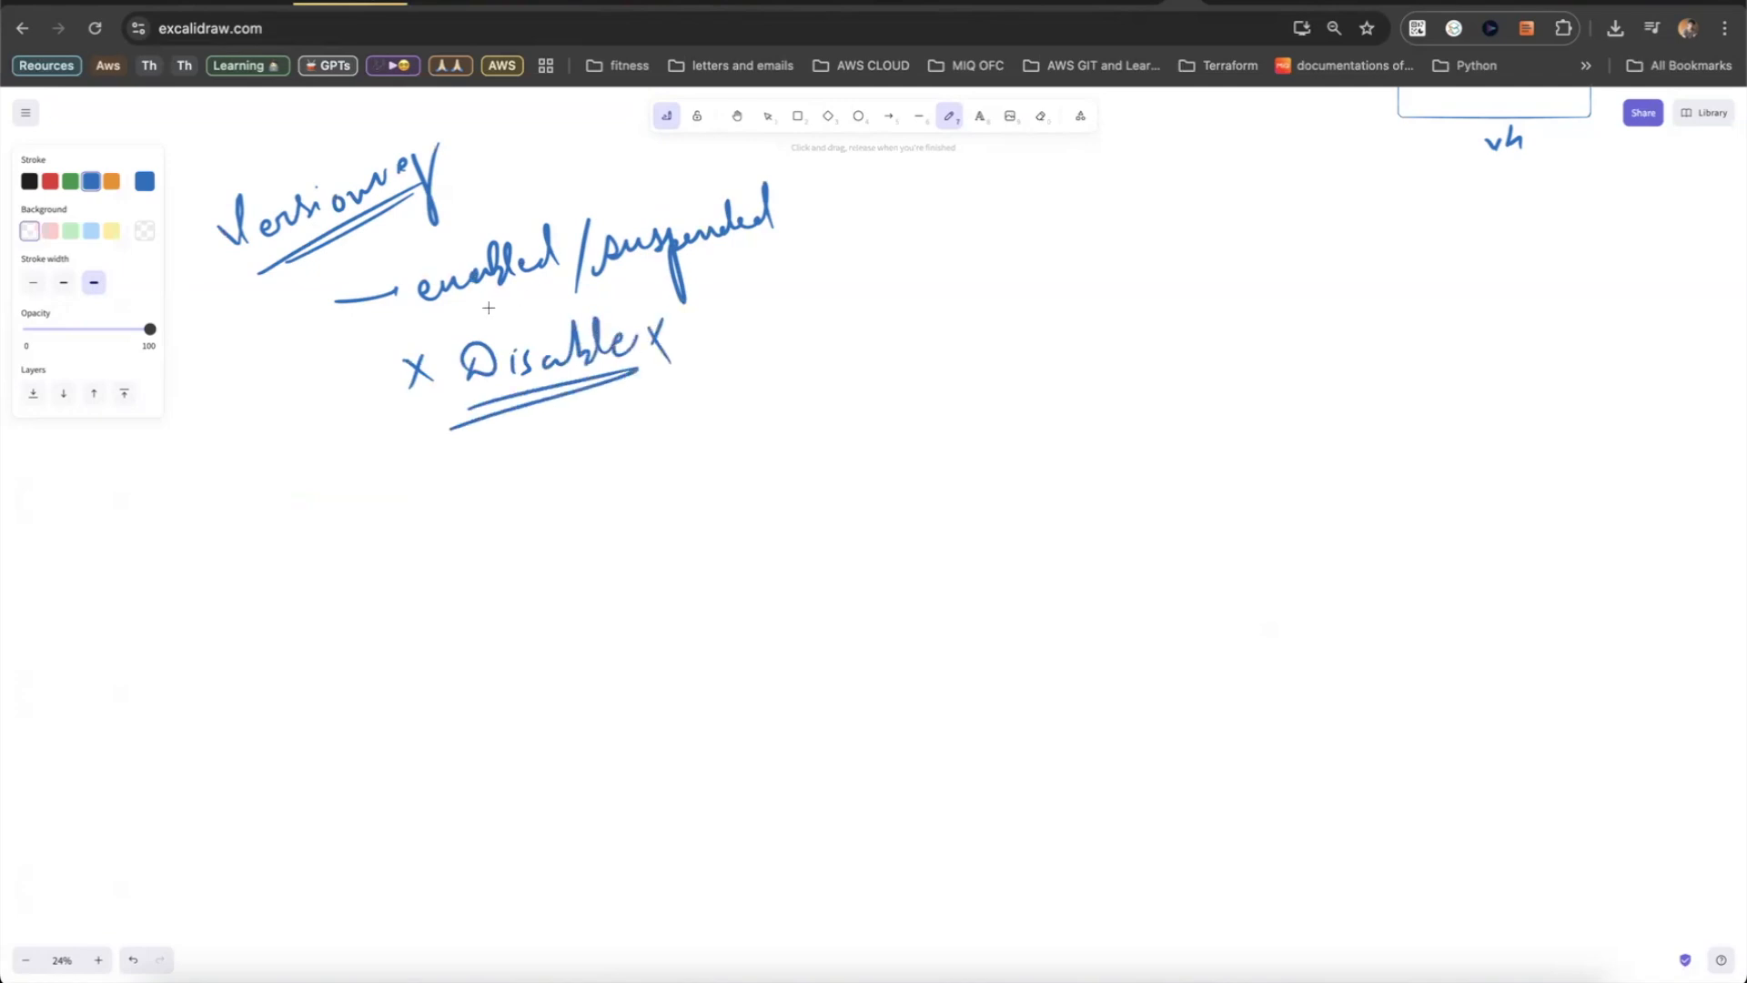
- Underline "suspended" twice and draw a crossed-out arrow from "enabled" down to "Disable" in the versioning notes
mouse_move(629, 281)
left_mouse_down()
mouse_move(691, 262)
mouse_move(606, 292)
left_mouse_up()
mouse_move(495, 281)
left_mouse_down()
mouse_move(497, 319)
mouse_move(535, 332)
left_mouse_up()
left_click_drag(535, 317, 517, 332)
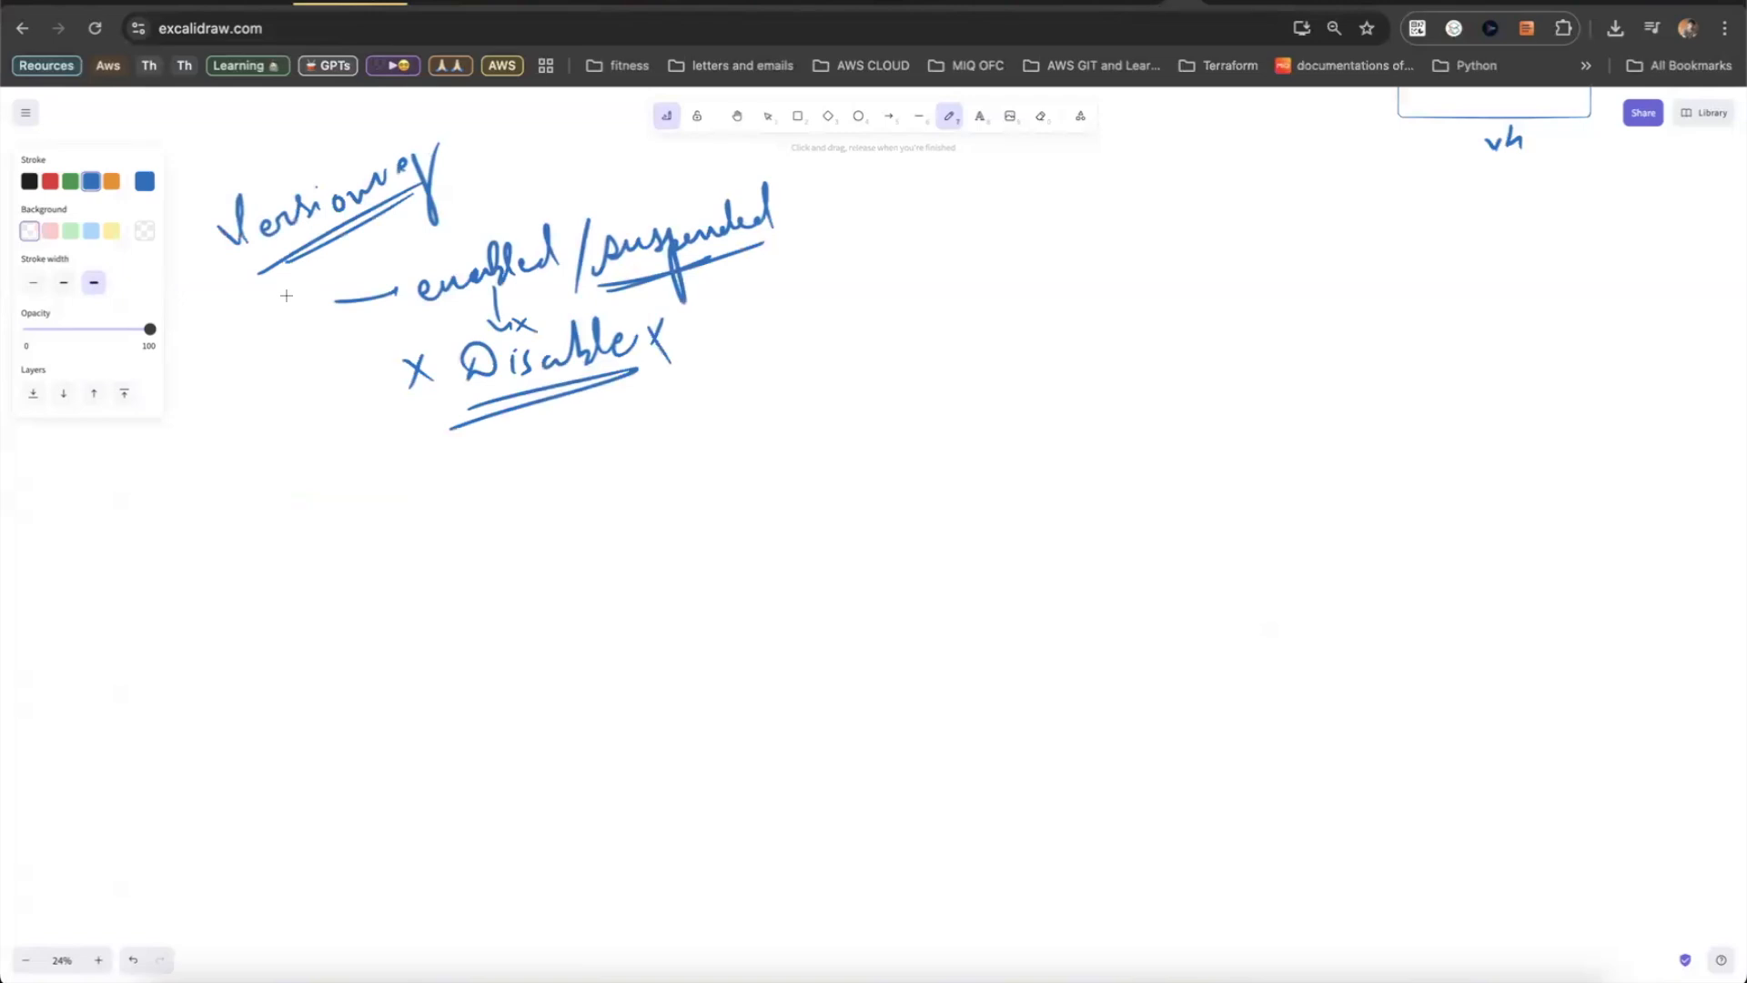
- Draw a small blue square beside the notes, make three copies, and arrange all four in an evenly spaced row
left_click(798, 116)
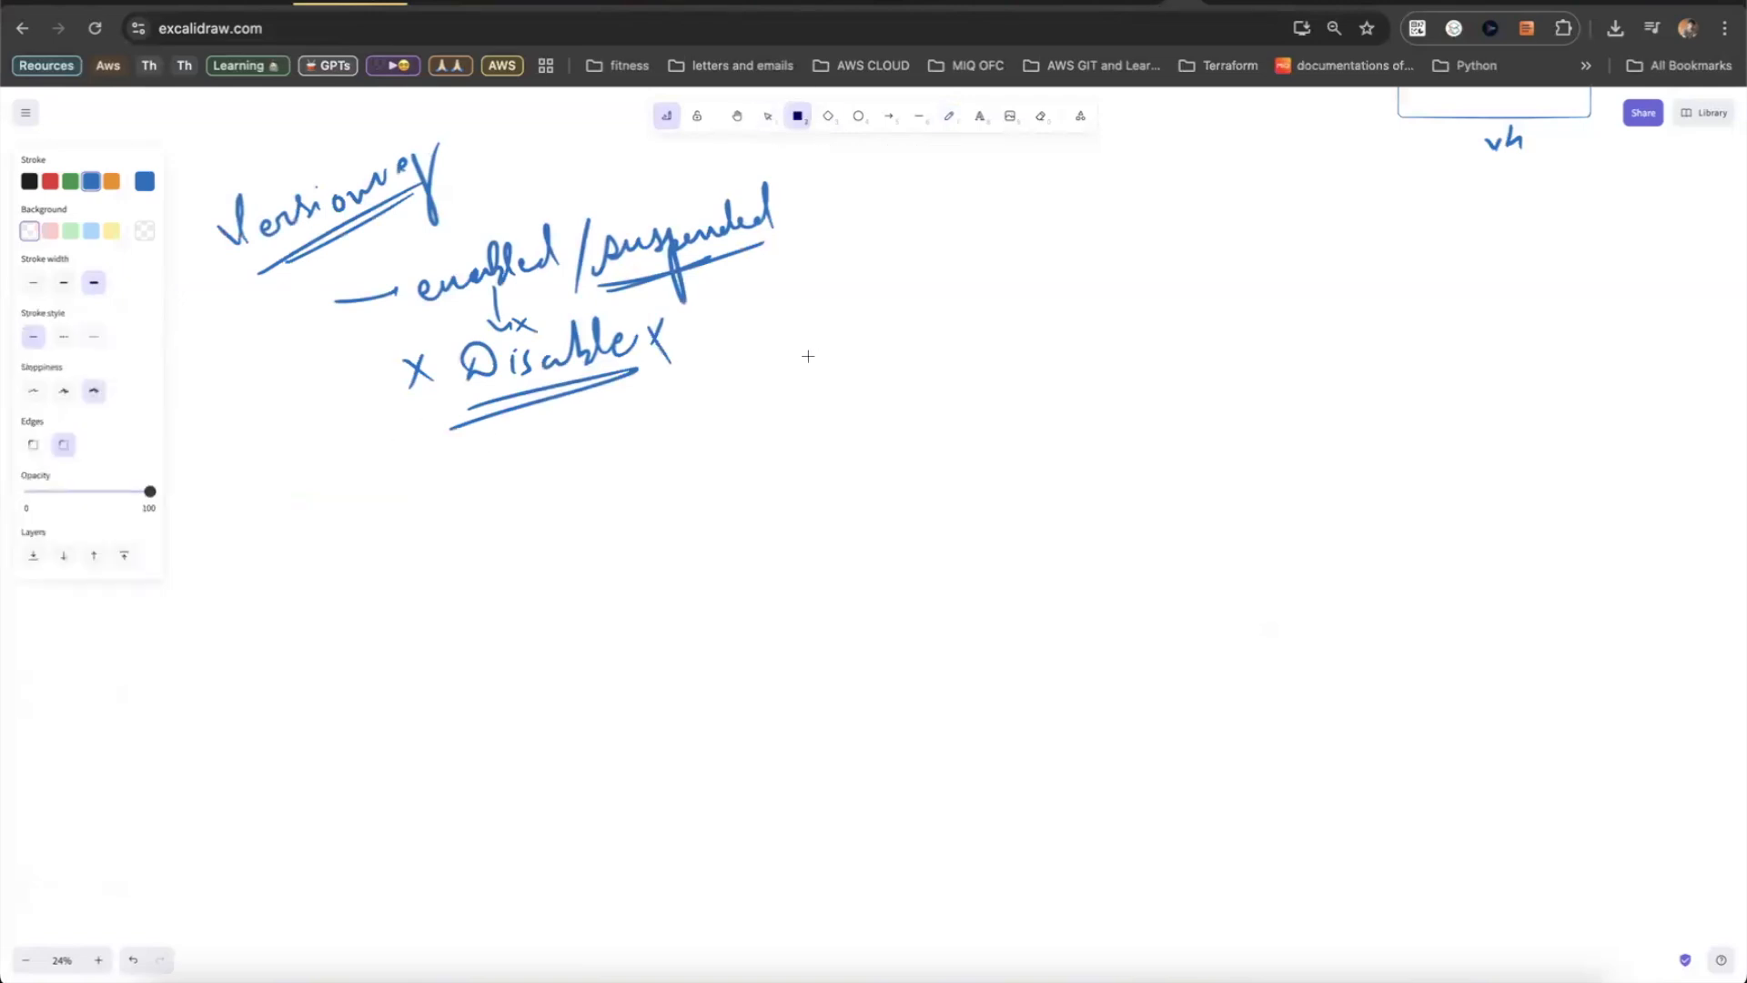
mouse_move(799, 393)
left_mouse_down()
mouse_move(889, 440)
mouse_move(890, 488)
left_mouse_up()
key("super+v")
key("super+v")
key("super+v")
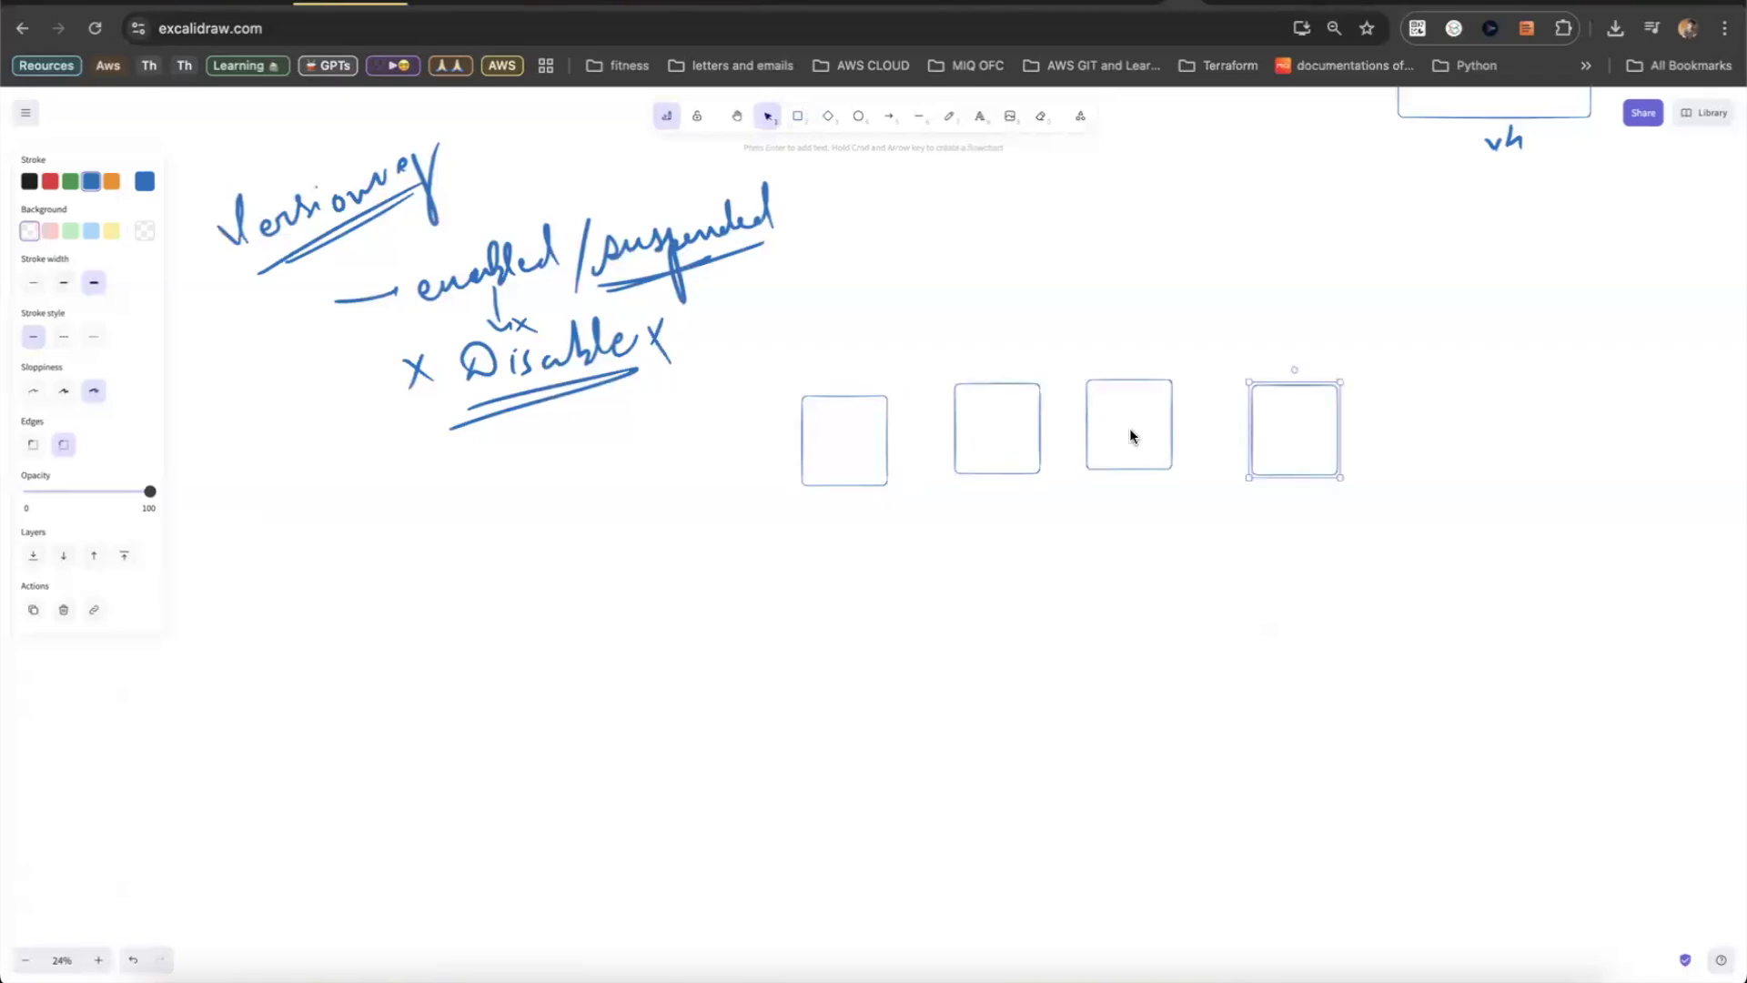
left_click_drag(1024, 474, 996, 488)
left_click_drag(1134, 468, 1094, 493)
left_click_drag(1274, 473, 1180, 482)
key("Escape")
- Handwrite "demofile" with an arrow beside the row of squares and label the squares v1, v2, v3 and v4
left_click(949, 115)
mouse_move(1292, 429)
left_mouse_down()
mouse_move(1445, 400)
mouse_move(1448, 425)
mouse_move(1500, 393)
left_mouse_up()
mouse_move(845, 516)
left_mouse_down()
mouse_move(878, 531)
mouse_move(969, 521)
left_mouse_up()
left_click_drag(979, 507, 1021, 511)
mouse_move(1055, 502)
left_mouse_down()
mouse_move(1102, 525)
mouse_move(1239, 511)
left_mouse_up()
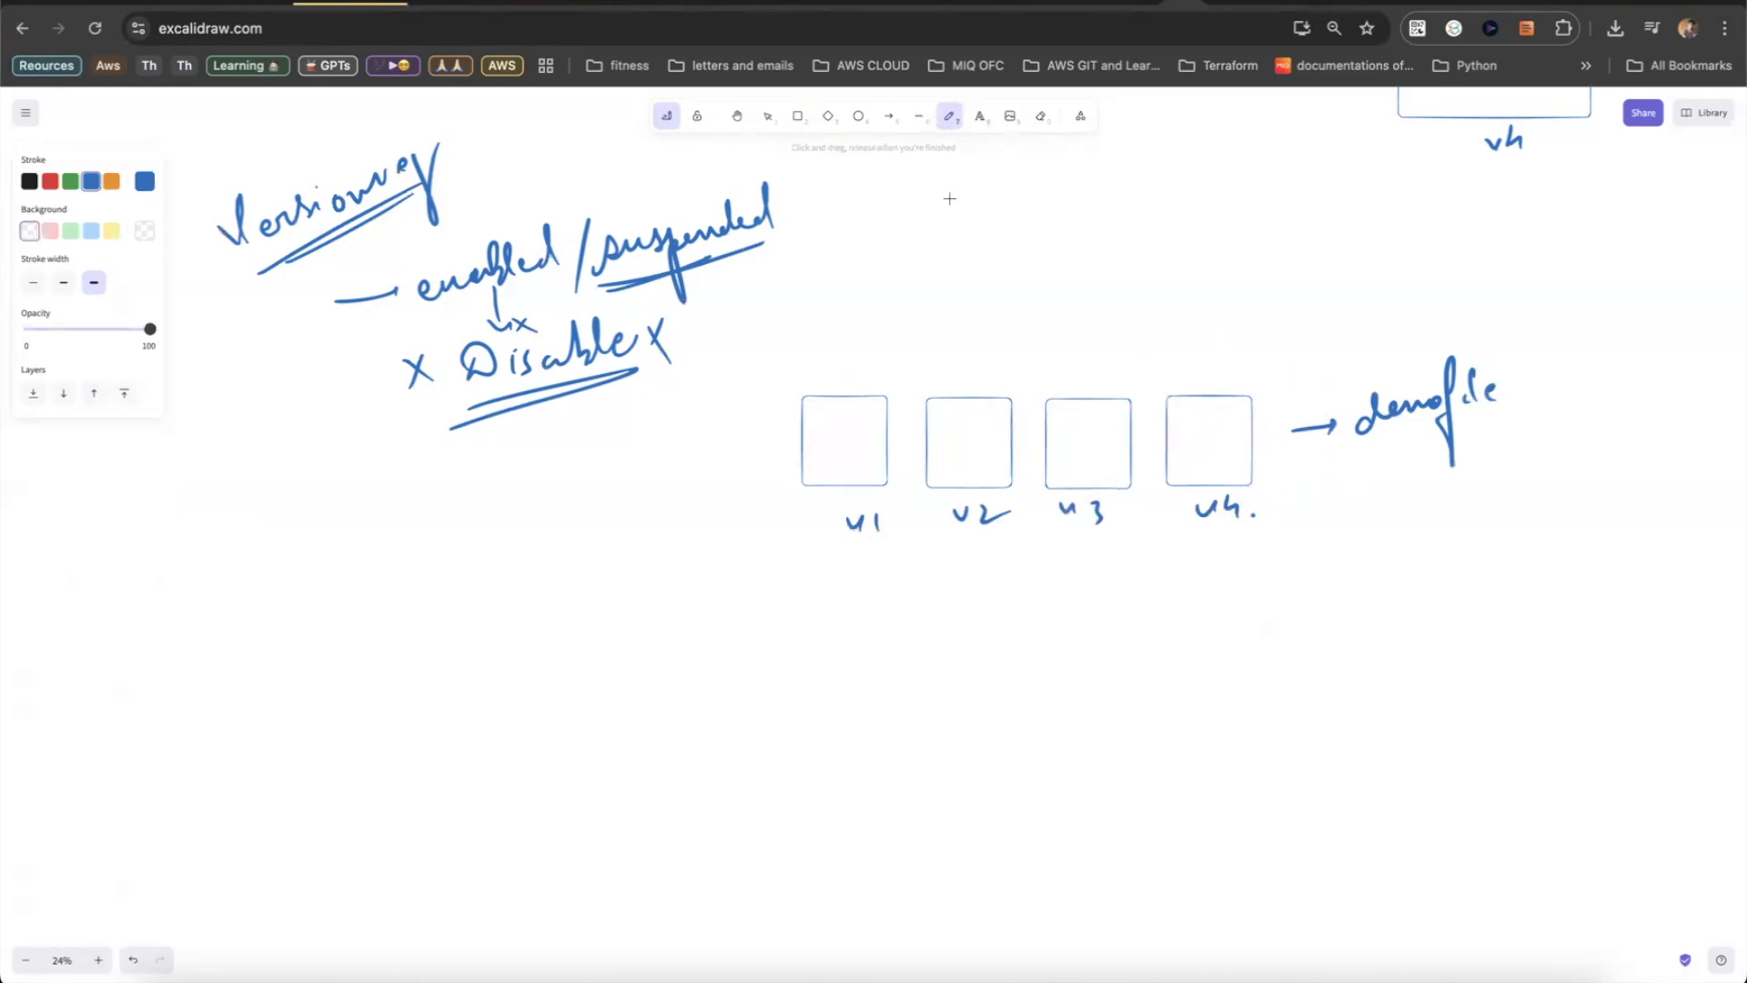
- Handwrite an underlined "Versioning" above the squares, with an arrow to a circled "on" and a double-line arrow down to the row
mouse_move(946, 227)
left_mouse_down()
mouse_move(1136, 211)
mouse_move(1152, 262)
left_mouse_up()
left_click_drag(973, 272, 1160, 221)
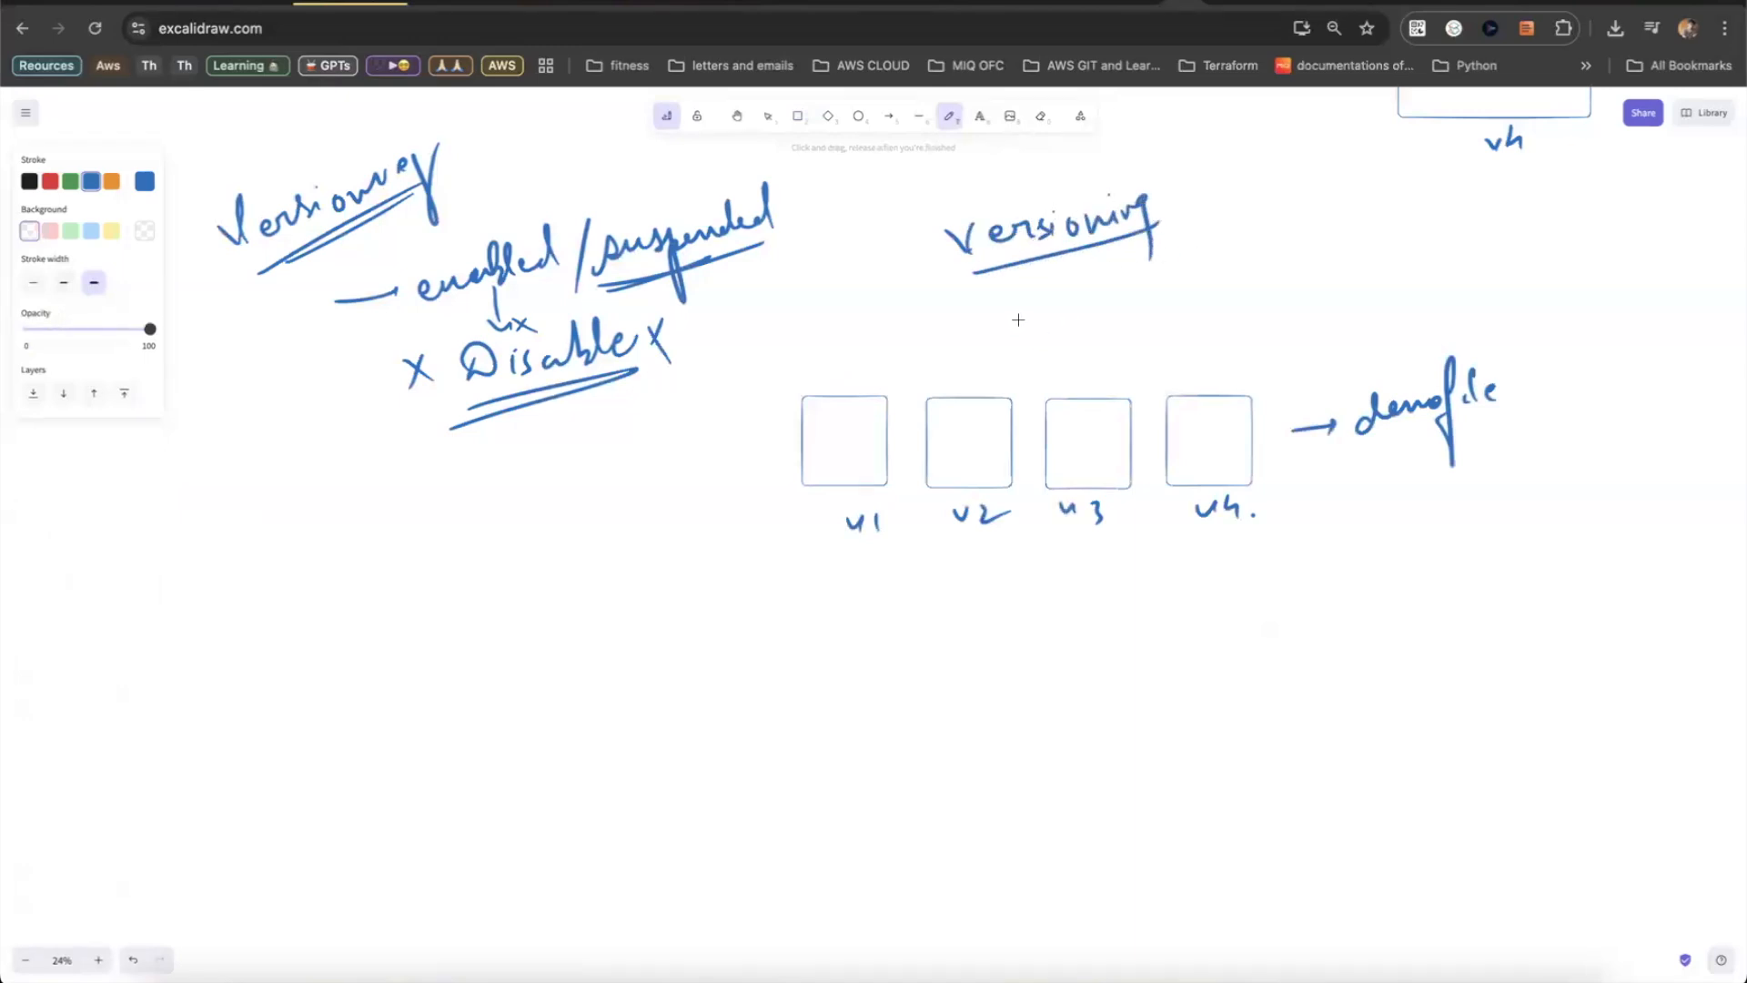
left_click_drag(1038, 277, 1063, 394)
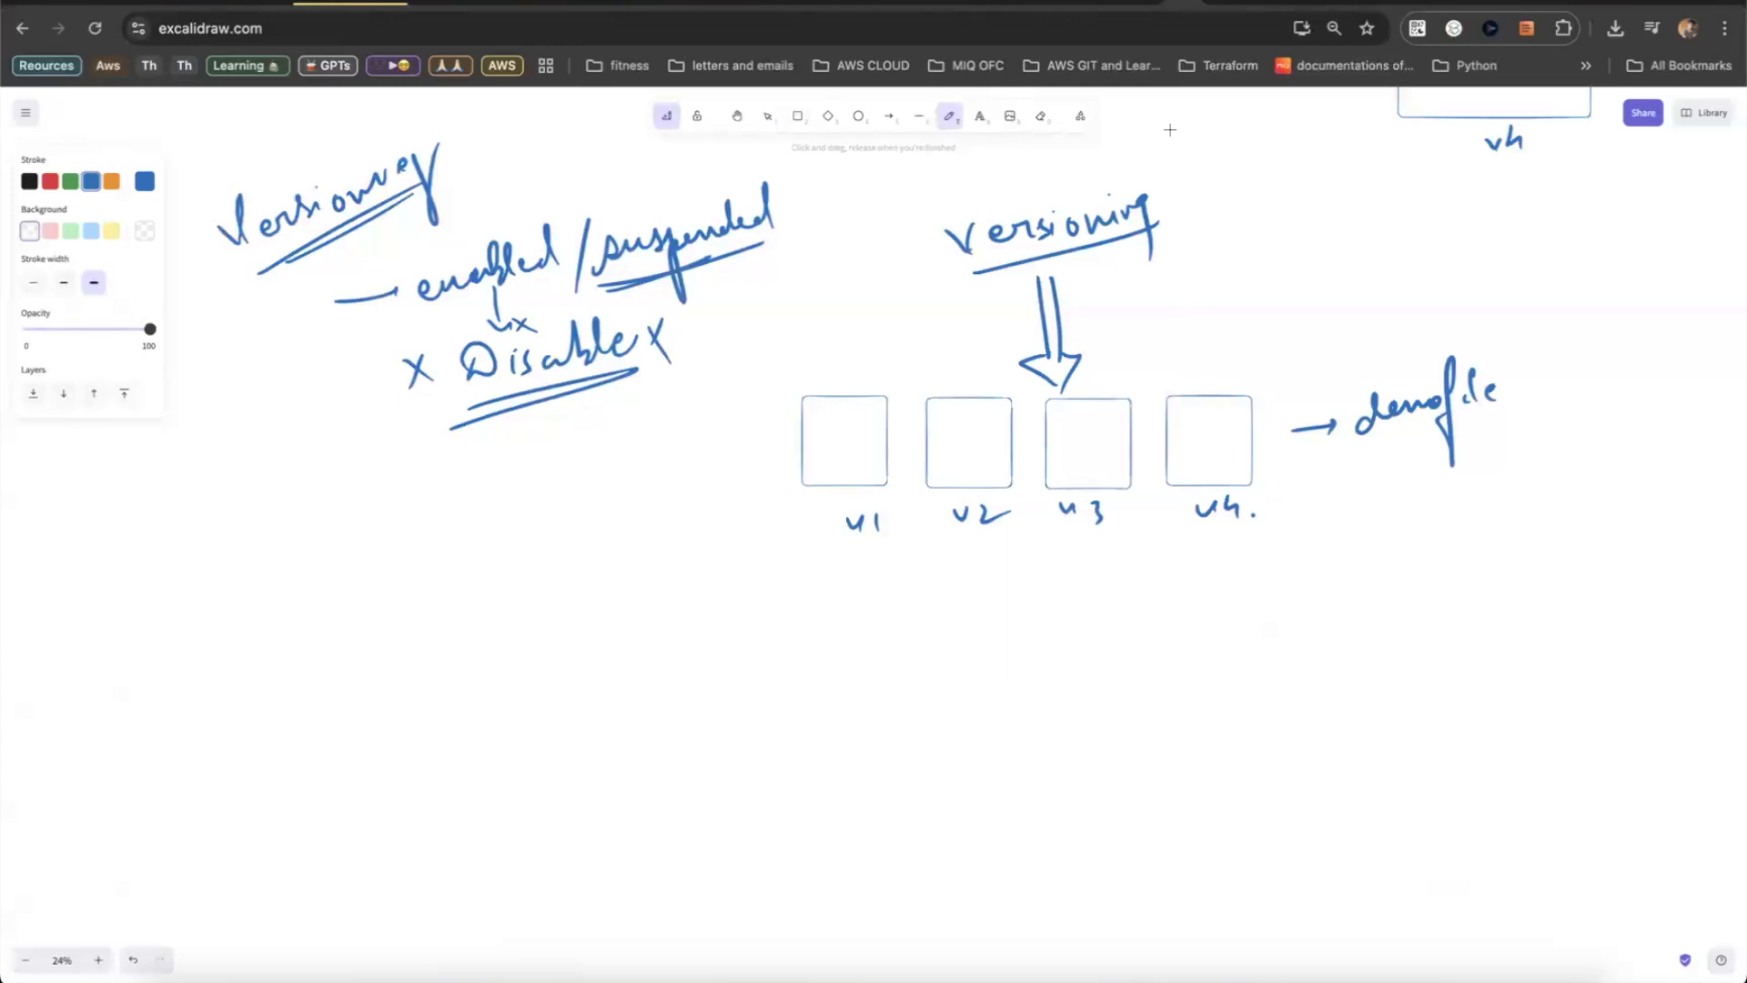
mouse_move(1174, 223)
left_mouse_down()
mouse_move(1283, 202)
mouse_move(1248, 235)
left_mouse_up()
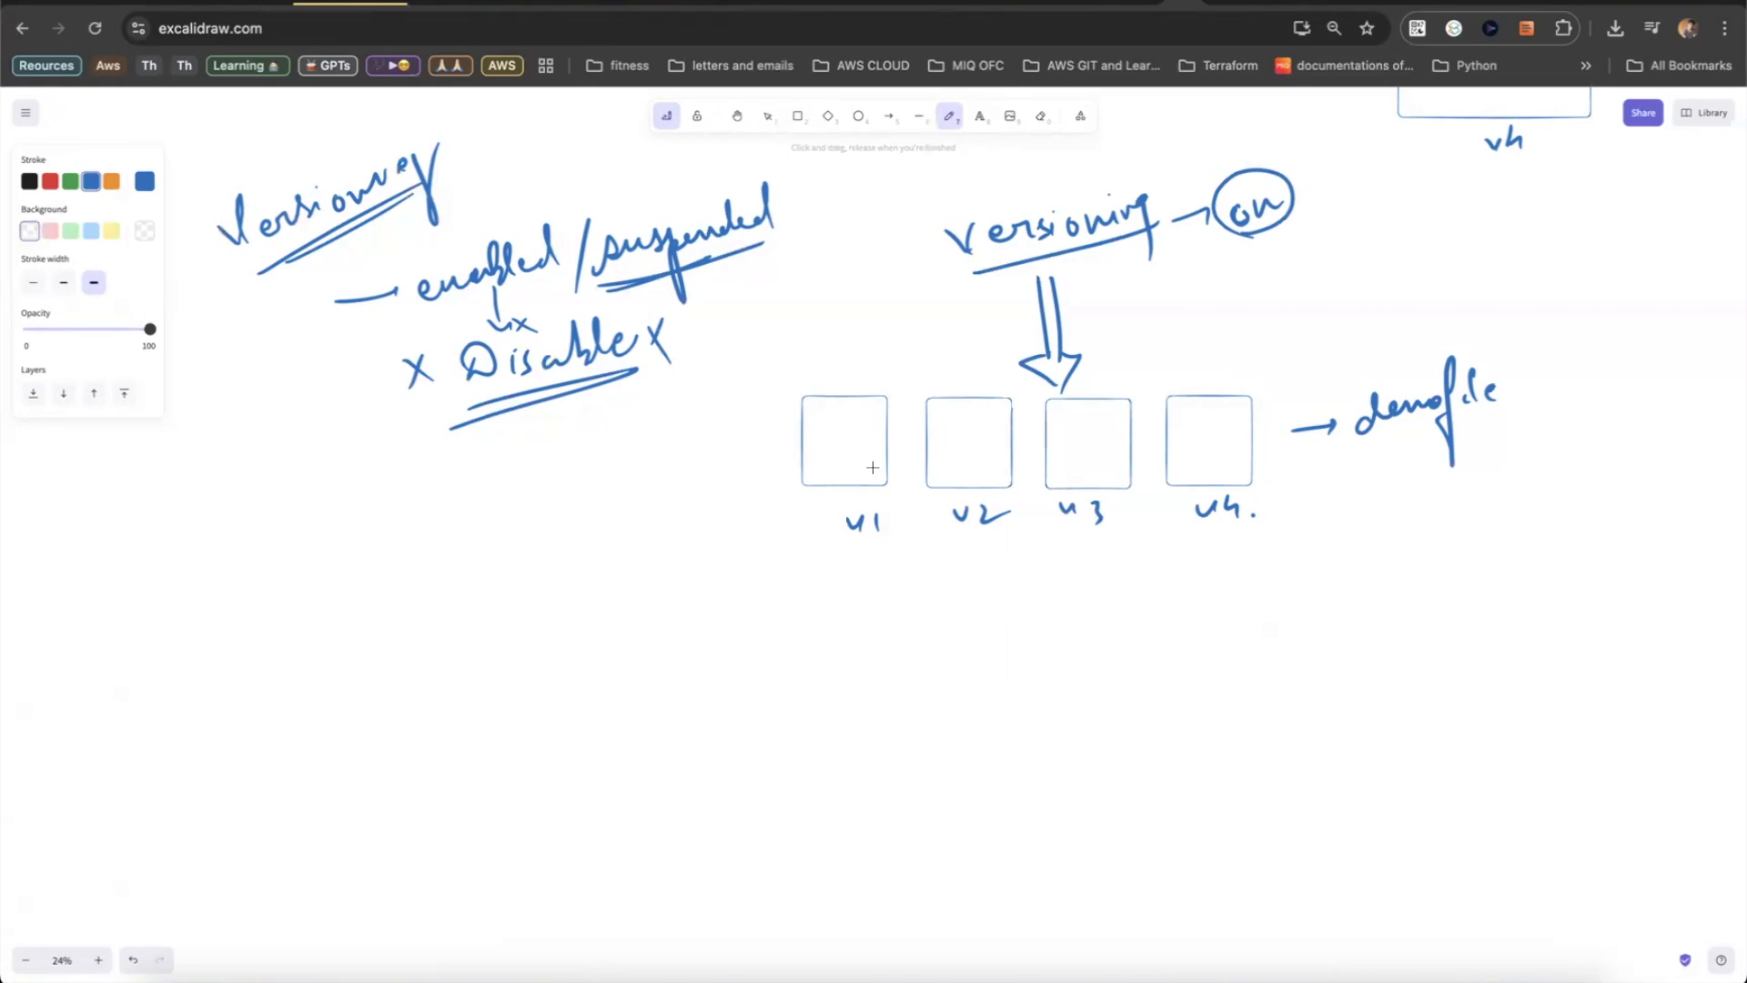
- Draw a long arrow beneath the version labels pointing to an underlined "versioning = suspend", and handwrite an underlined "after 5 mins" before the arrow
mouse_move(839, 573)
left_mouse_down()
mouse_move(1295, 564)
mouse_move(1283, 581)
mouse_move(1356, 566)
mouse_move(1376, 542)
mouse_move(1502, 532)
mouse_move(1515, 626)
mouse_move(1526, 536)
left_mouse_up()
mouse_move(1529, 523)
left_mouse_down()
mouse_move(1633, 546)
mouse_move(1692, 515)
mouse_move(1691, 480)
left_mouse_up()
left_click_drag(1551, 572, 1692, 536)
left_click_drag(1556, 583, 1693, 546)
mouse_move(1362, 586)
left_mouse_down()
mouse_move(1501, 564)
mouse_move(1440, 578)
left_mouse_up()
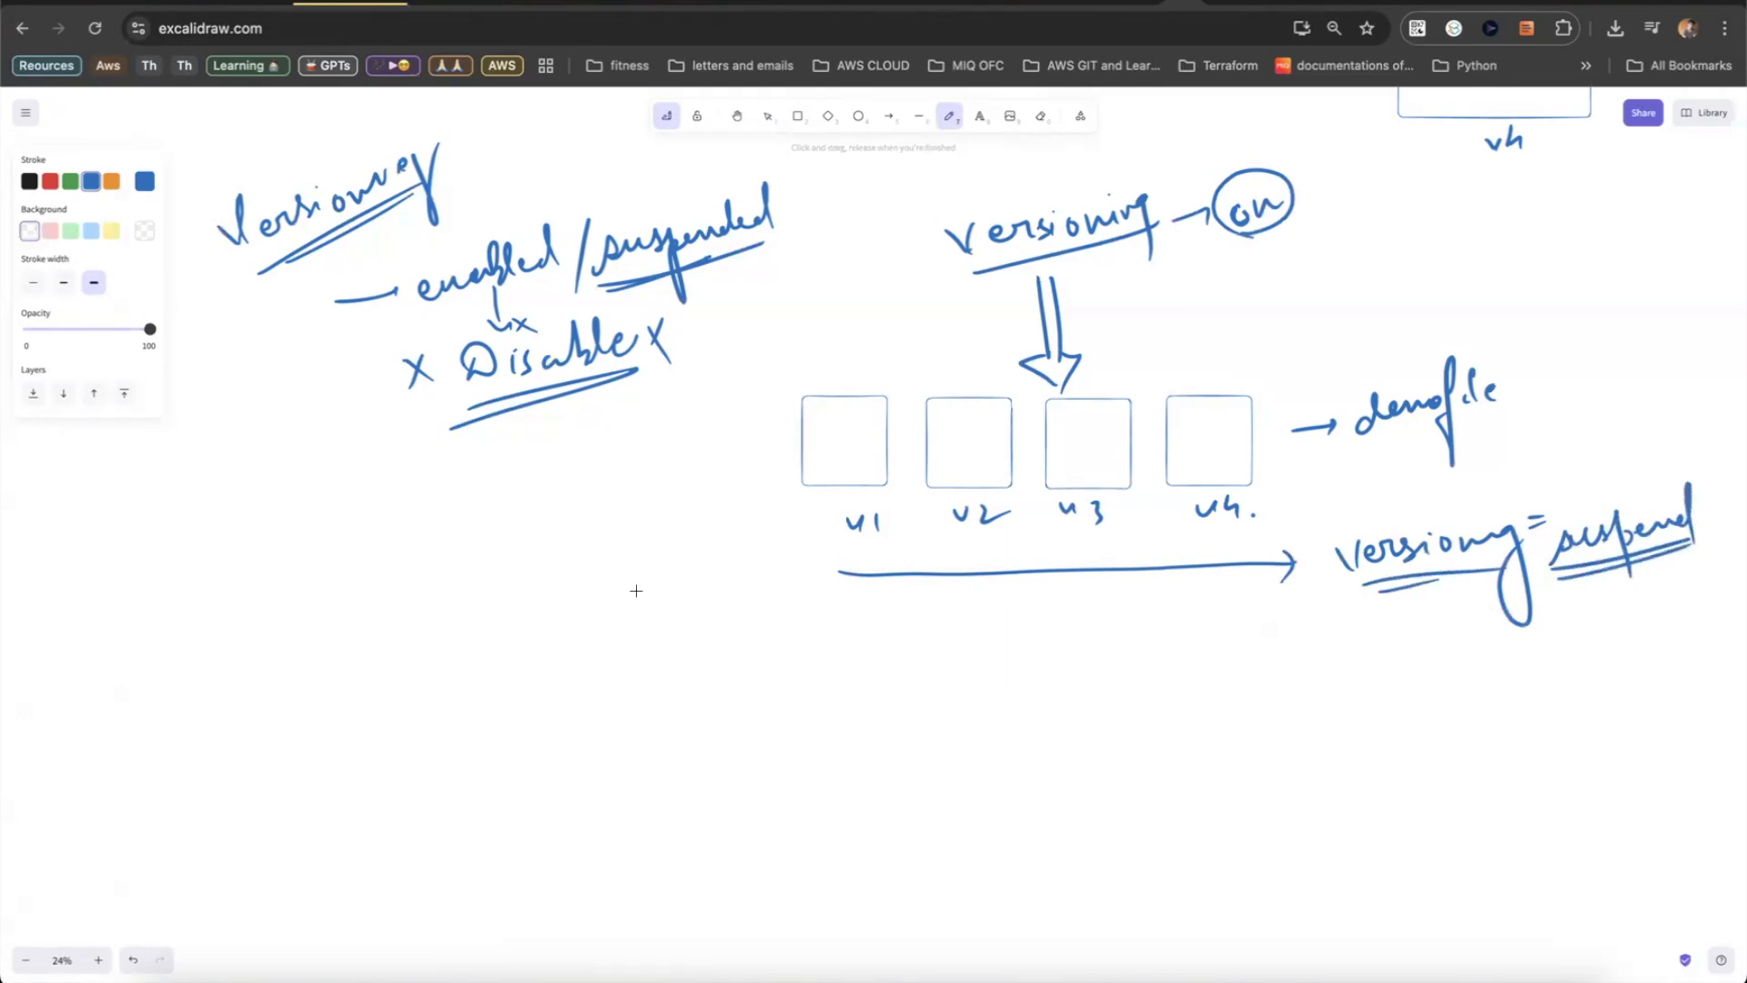
mouse_move(585, 609)
left_mouse_down()
mouse_move(608, 593)
mouse_move(644, 663)
mouse_move(637, 591)
mouse_move(701, 559)
mouse_move(692, 637)
mouse_move(759, 603)
left_mouse_up()
left_click_drag(690, 664, 758, 607)
left_click_drag(592, 638, 703, 595)
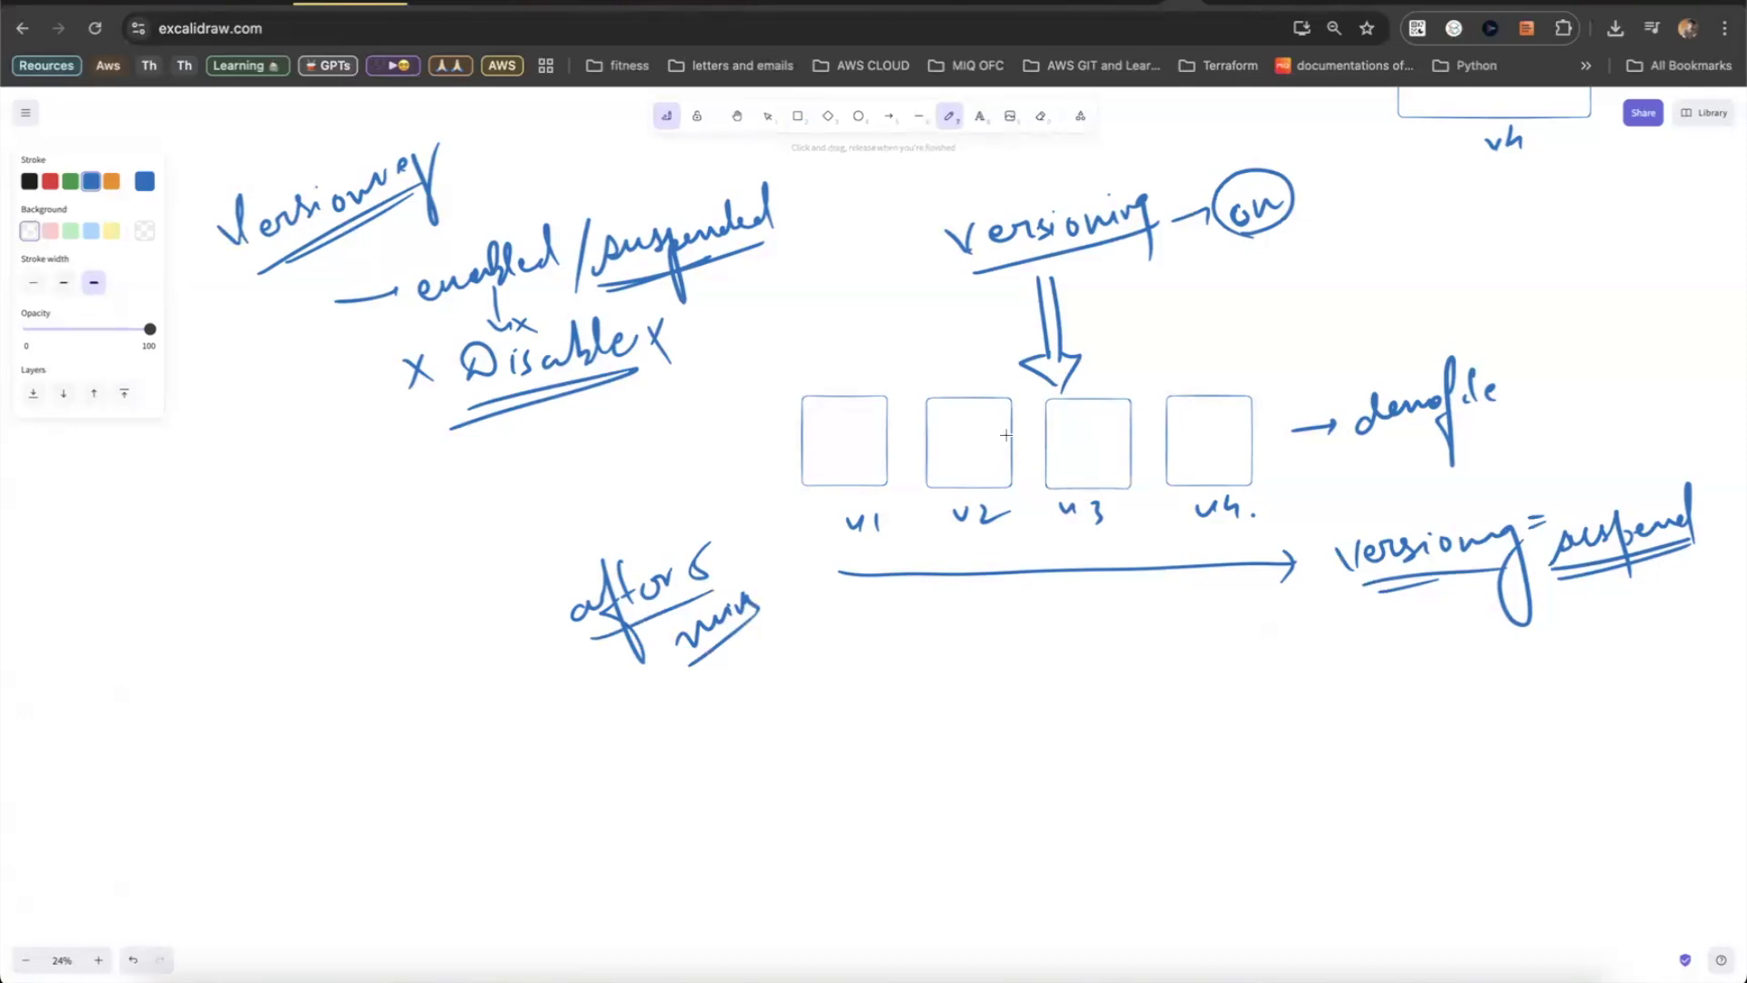
- Draw a square beneath the long arrow and handwrite the label "ob1" with a connecting line
left_click(798, 116)
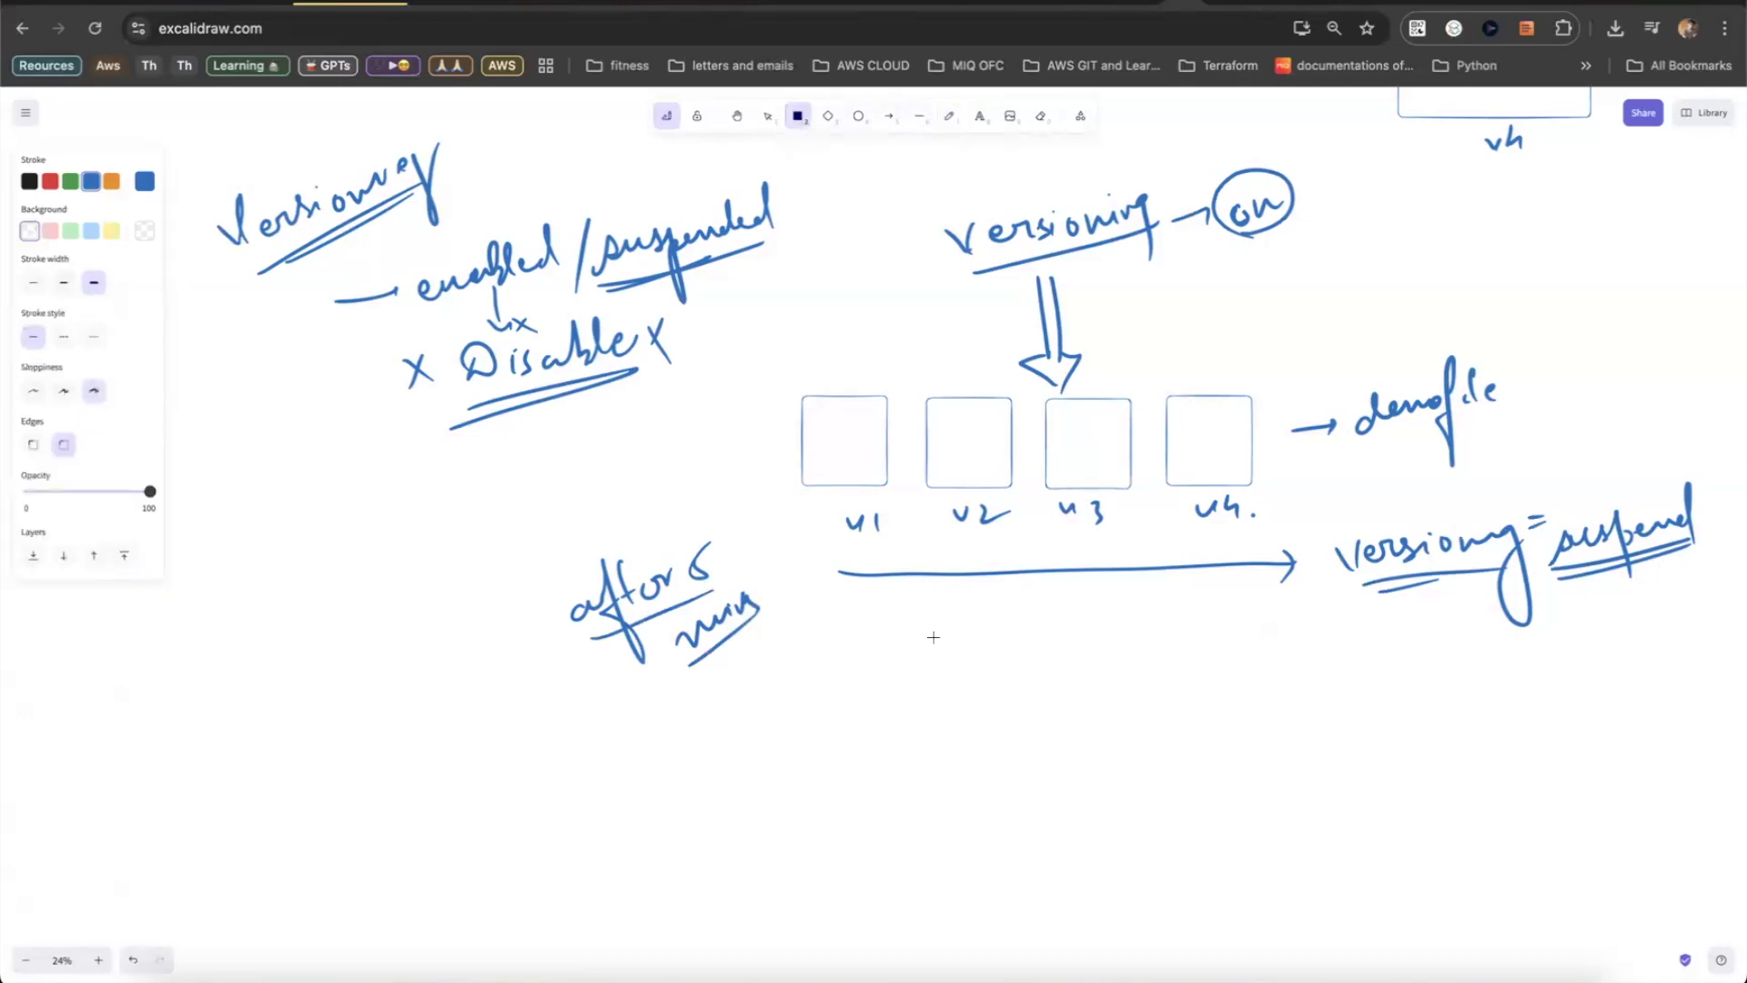
left_click_drag(889, 636, 977, 734)
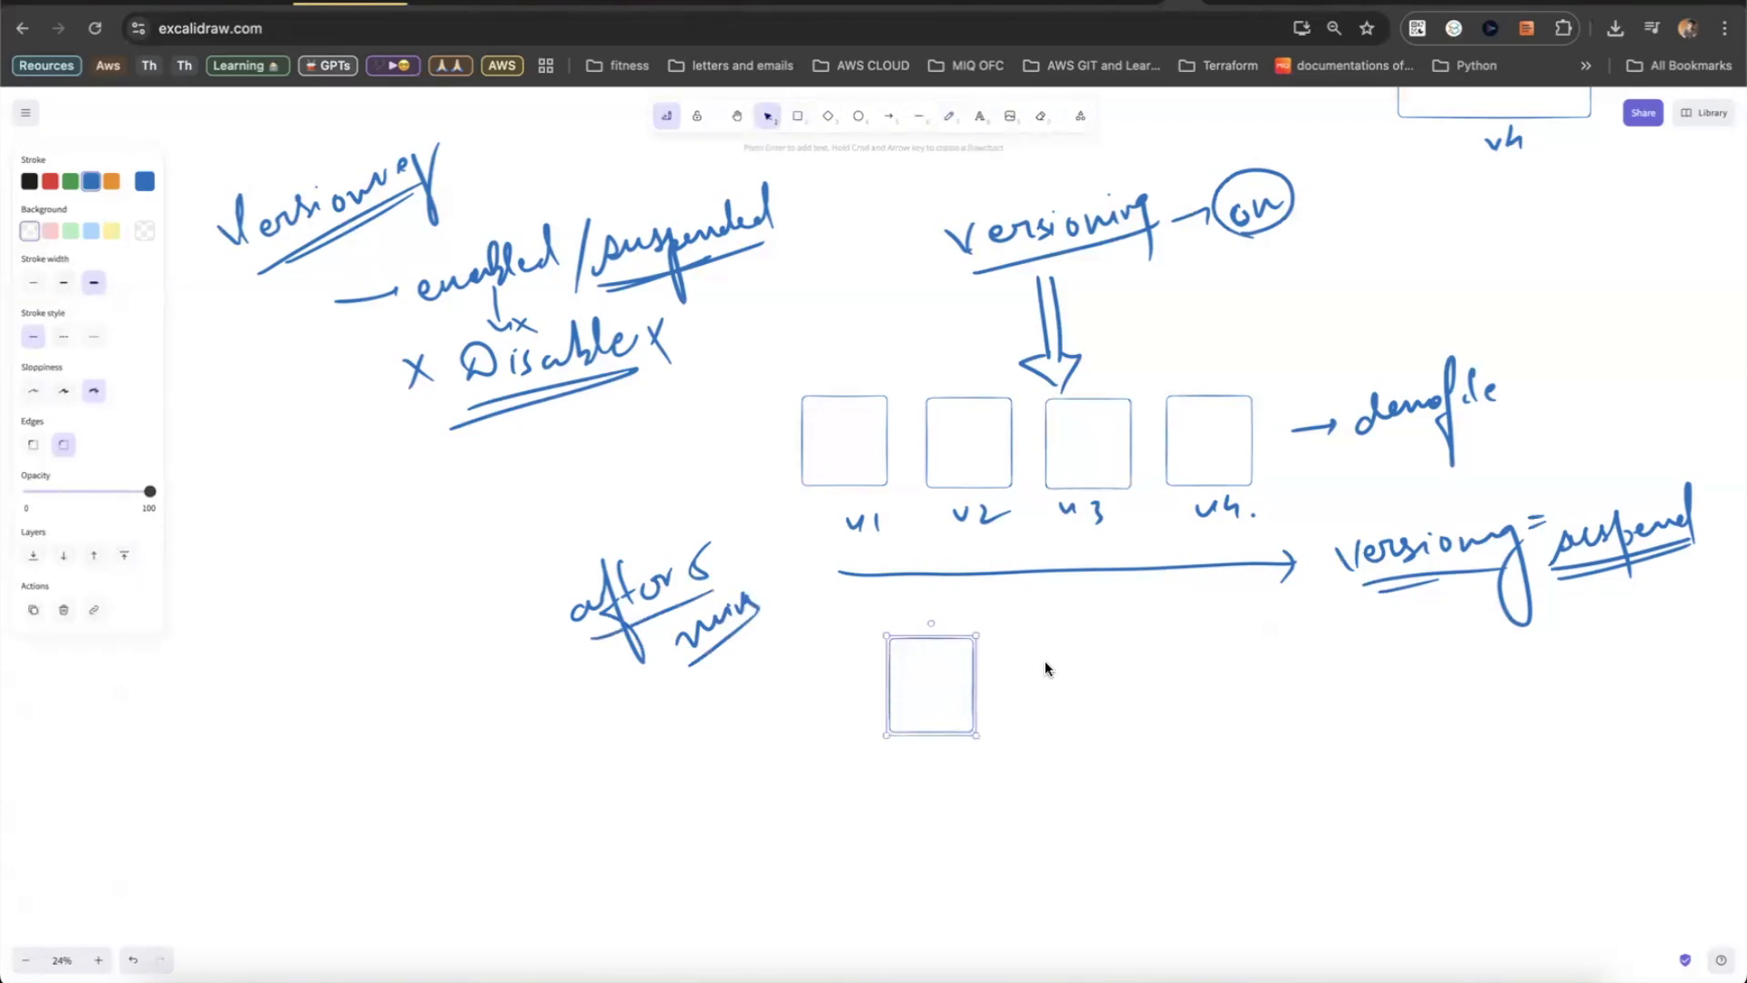
mouse_move(950, 643)
left_mouse_down()
mouse_move(1041, 604)
mouse_move(1101, 654)
mouse_move(1168, 661)
left_mouse_up()
left_click(1120, 609)
left_click(951, 119)
- Place two copies of the ob1 square below it and label them "ob2" and "ob3" with connecting lines
key("v")
left_click(1058, 696)
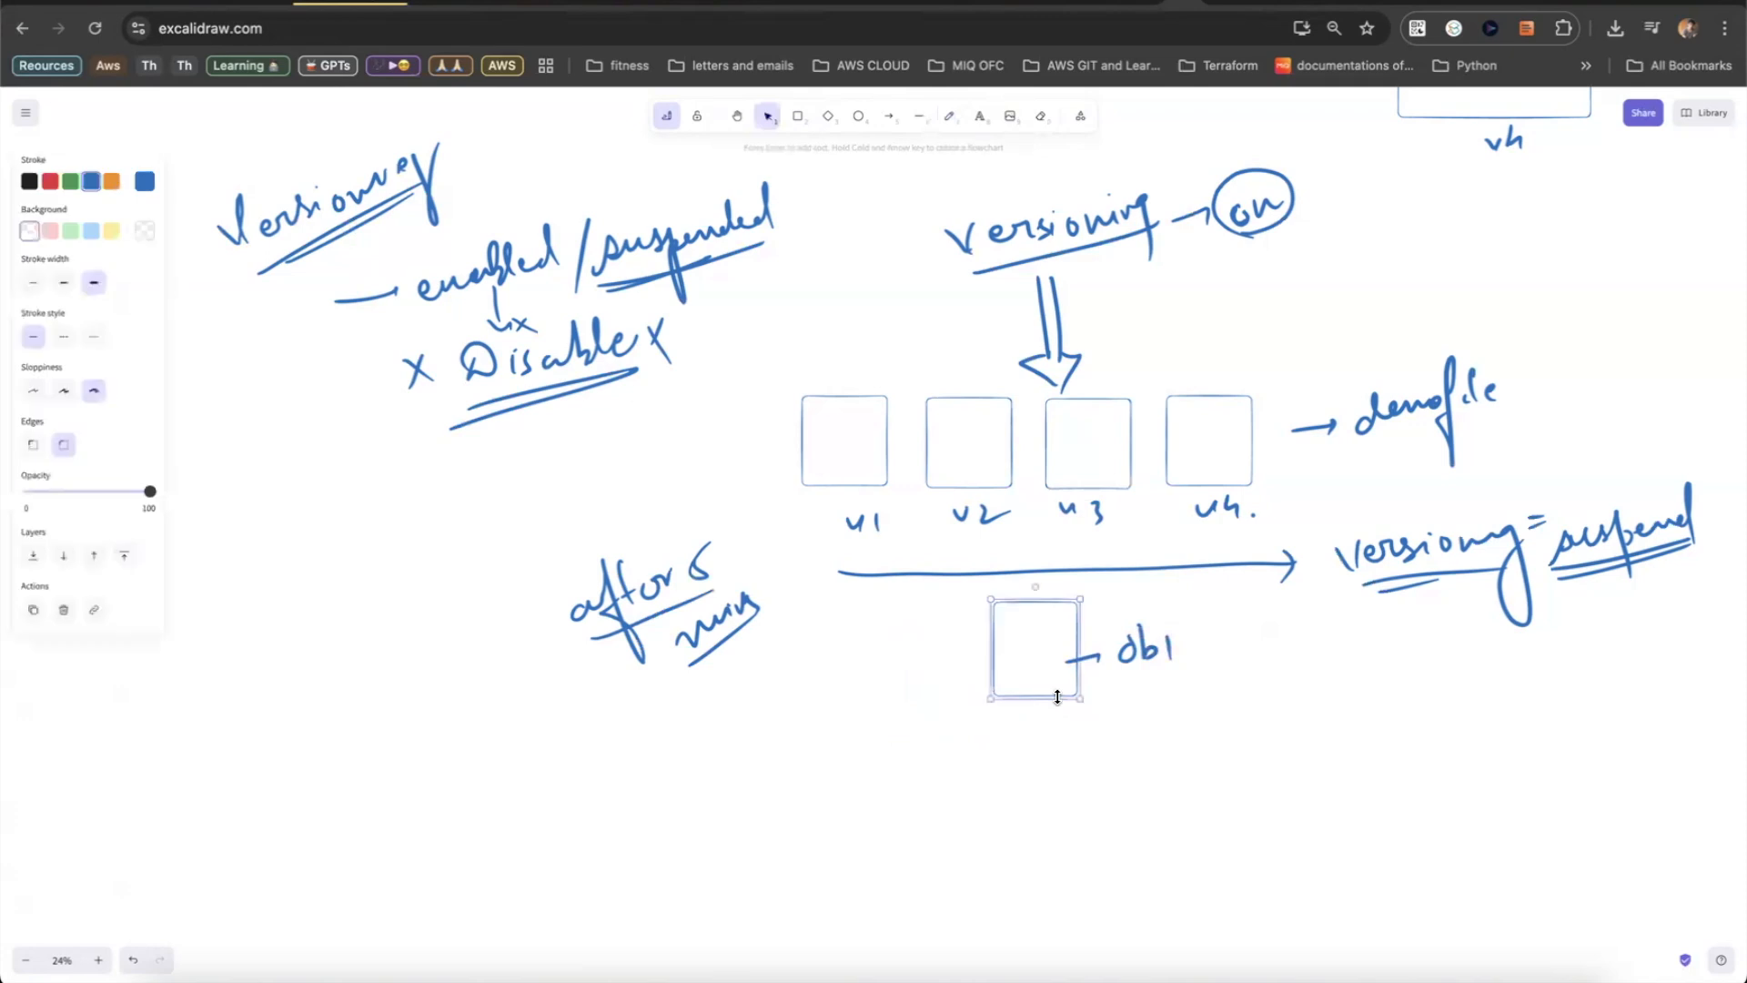
key("ctrl+c")
key("ctrl+v")
key("ctrl+v")
left_click(1290, 739)
left_click(949, 116)
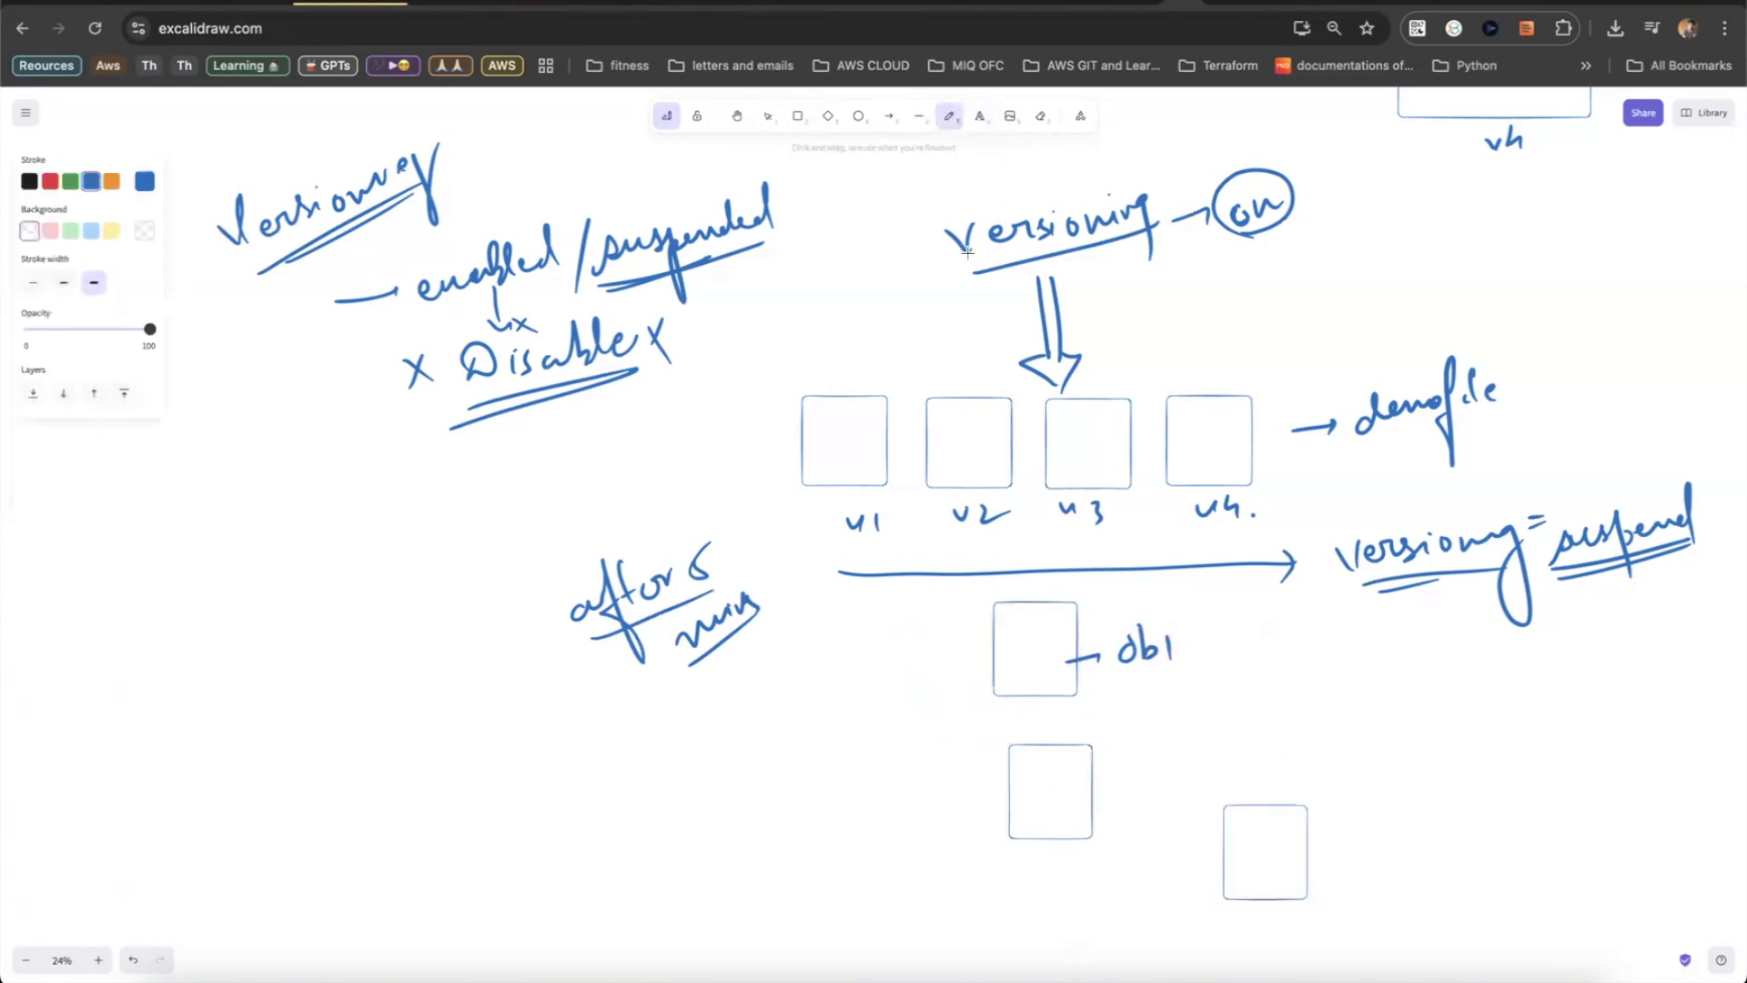
left_click_drag(1084, 785, 1180, 755)
mouse_move(1308, 858)
left_mouse_down()
mouse_move(1340, 848)
mouse_move(1332, 864)
left_mouse_up()
left_click_drag(1372, 828, 1409, 846)
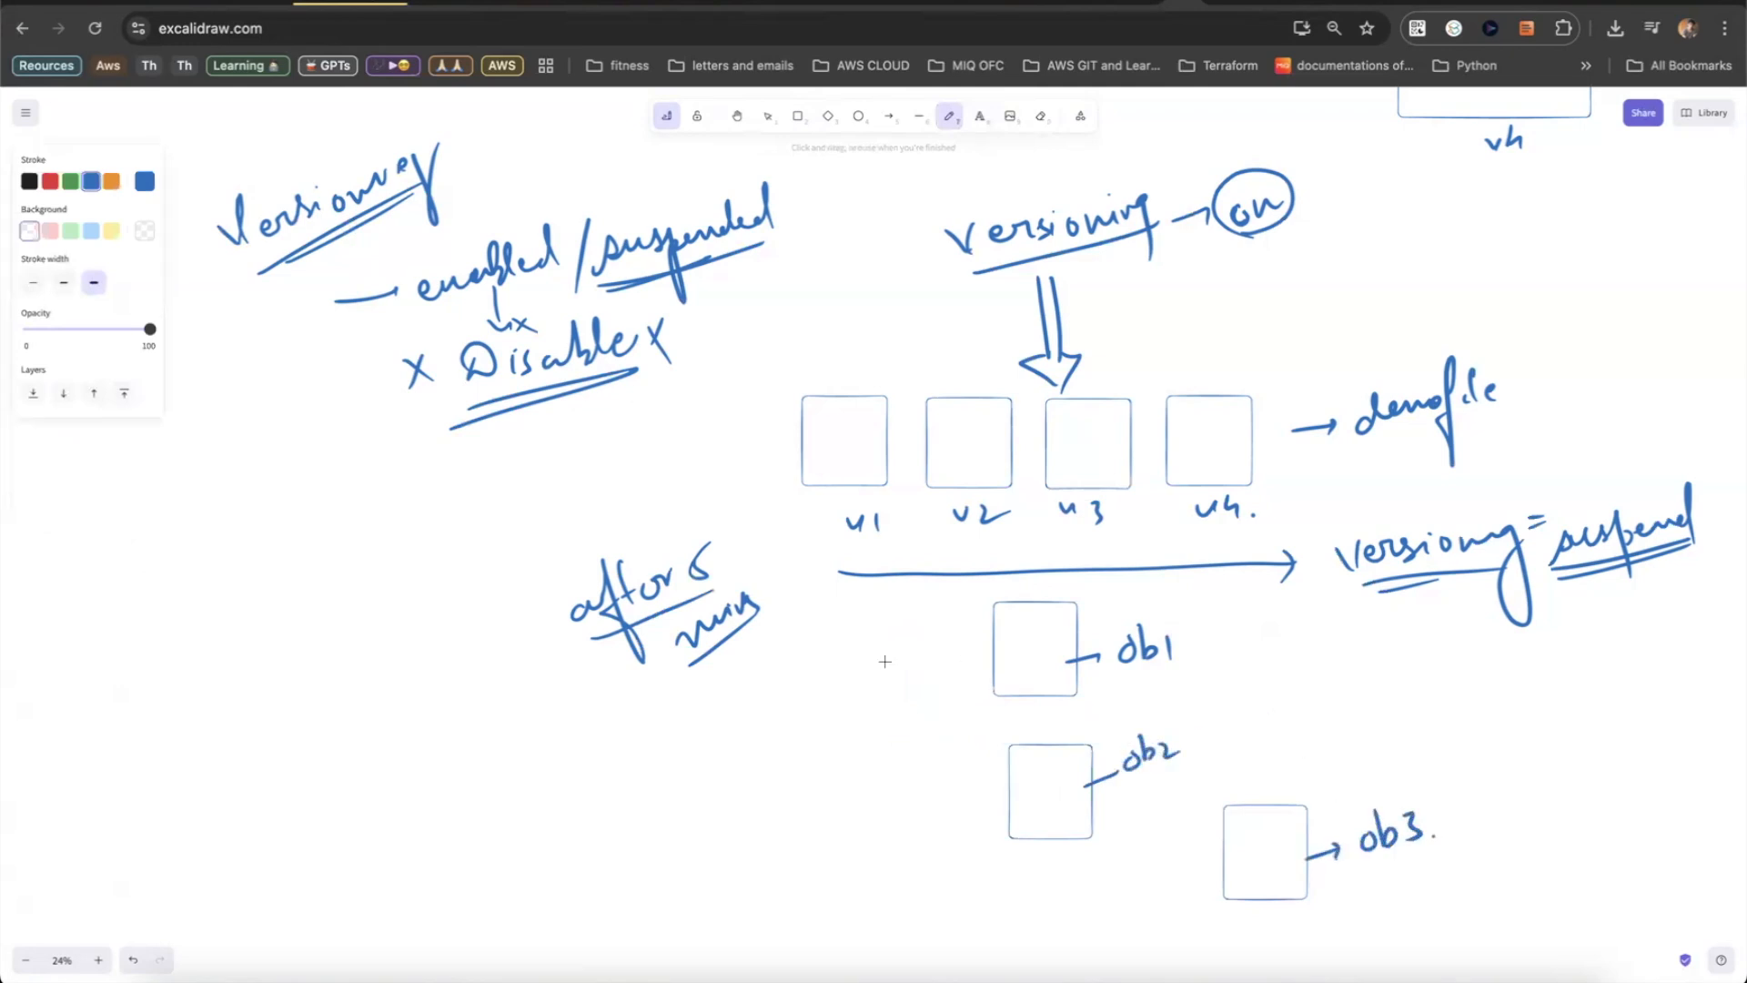
- Add emphasis underlines to "suspend" and "demofile", and draw a cross beside each of ob1, ob2 and ob3
left_click_drag(1542, 579, 1734, 546)
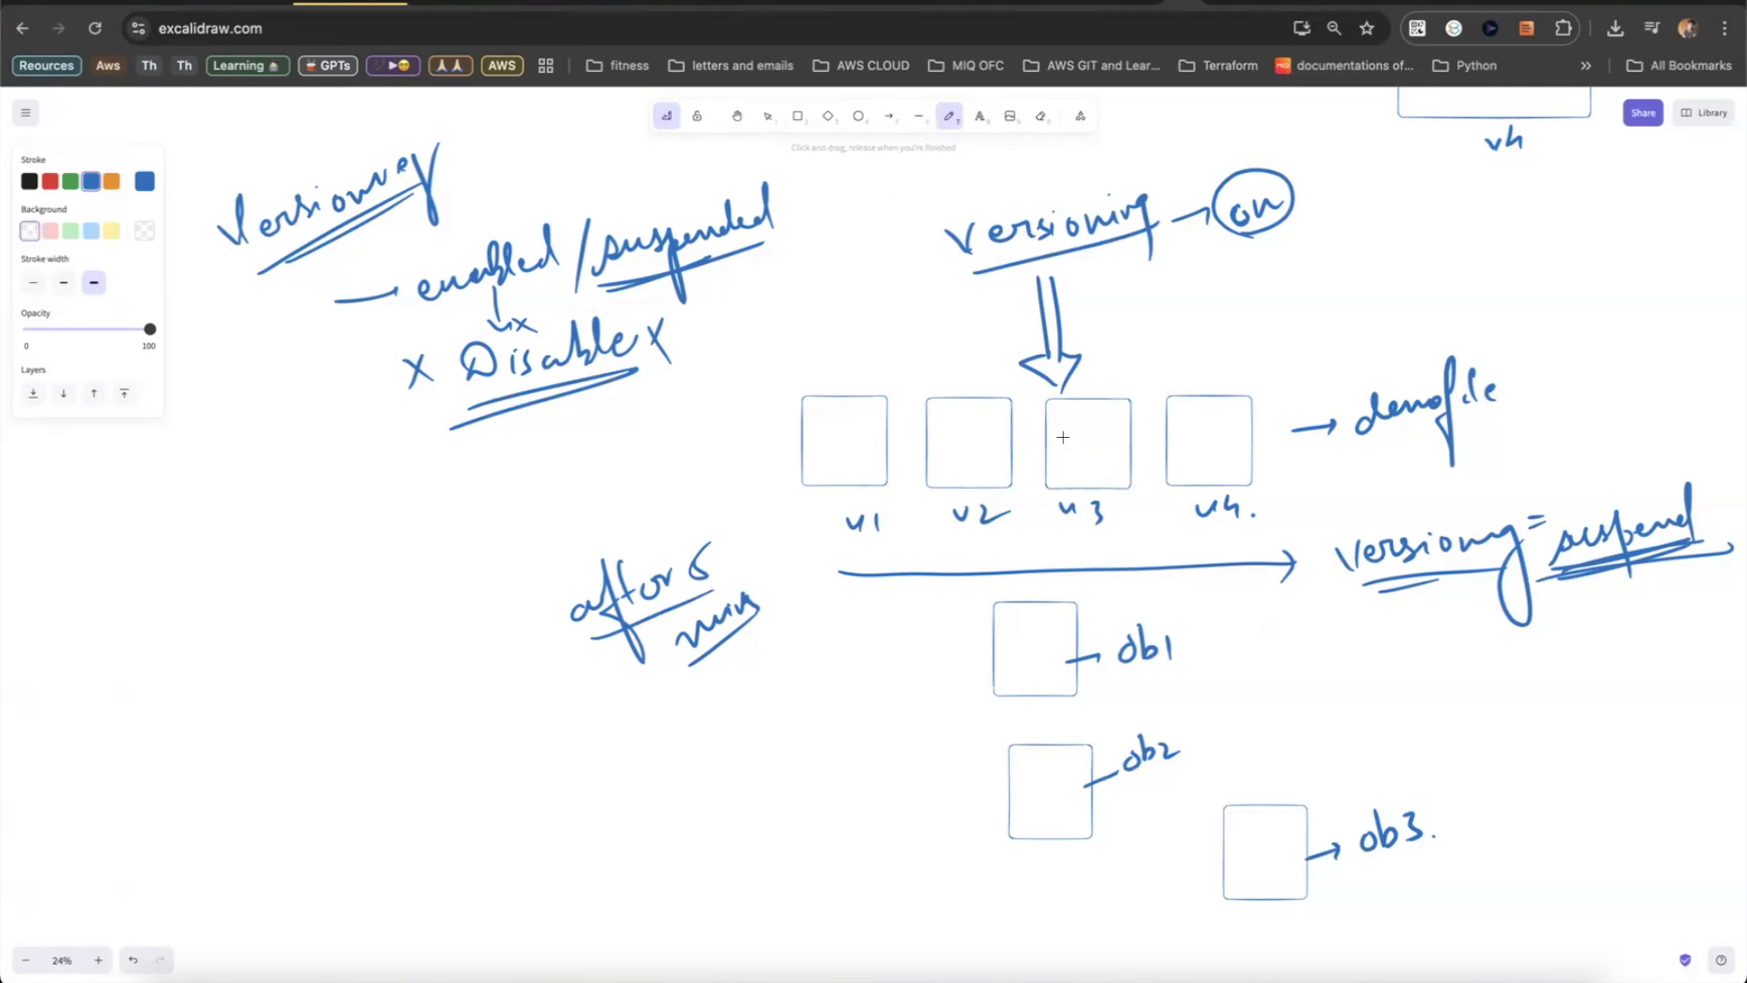
mouse_move(1365, 458)
left_mouse_down()
mouse_move(1499, 434)
mouse_move(1447, 452)
left_mouse_up()
mouse_move(1242, 644)
left_mouse_down()
mouse_move(1219, 678)
mouse_move(1250, 679)
left_mouse_up()
mouse_move(1210, 750)
left_mouse_down()
mouse_move(1197, 776)
mouse_move(1236, 778)
left_mouse_up()
left_click_drag(1490, 810, 1465, 841)
left_click_drag(1459, 819, 1498, 842)
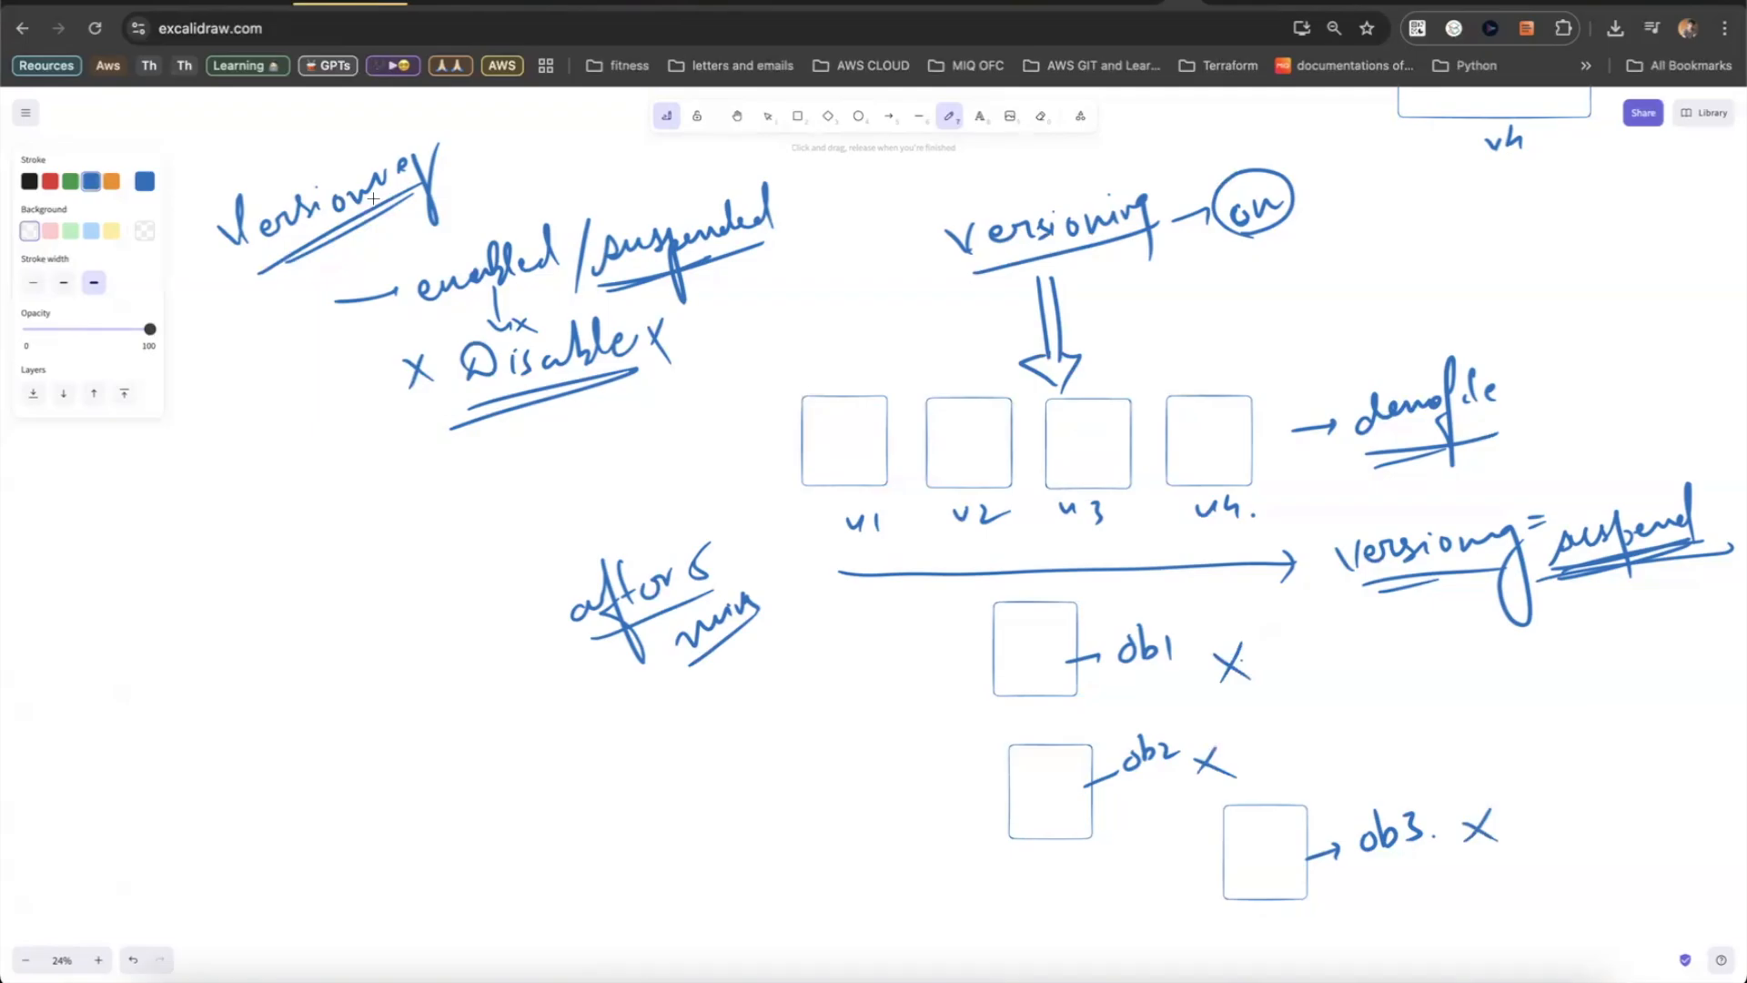
left_click_drag(769, 241, 792, 229)
- Switch to the AWS S3 console and set Bucket Versioning to Suspend, acknowledging the outcomes and saving the change
left_click(371, 4)
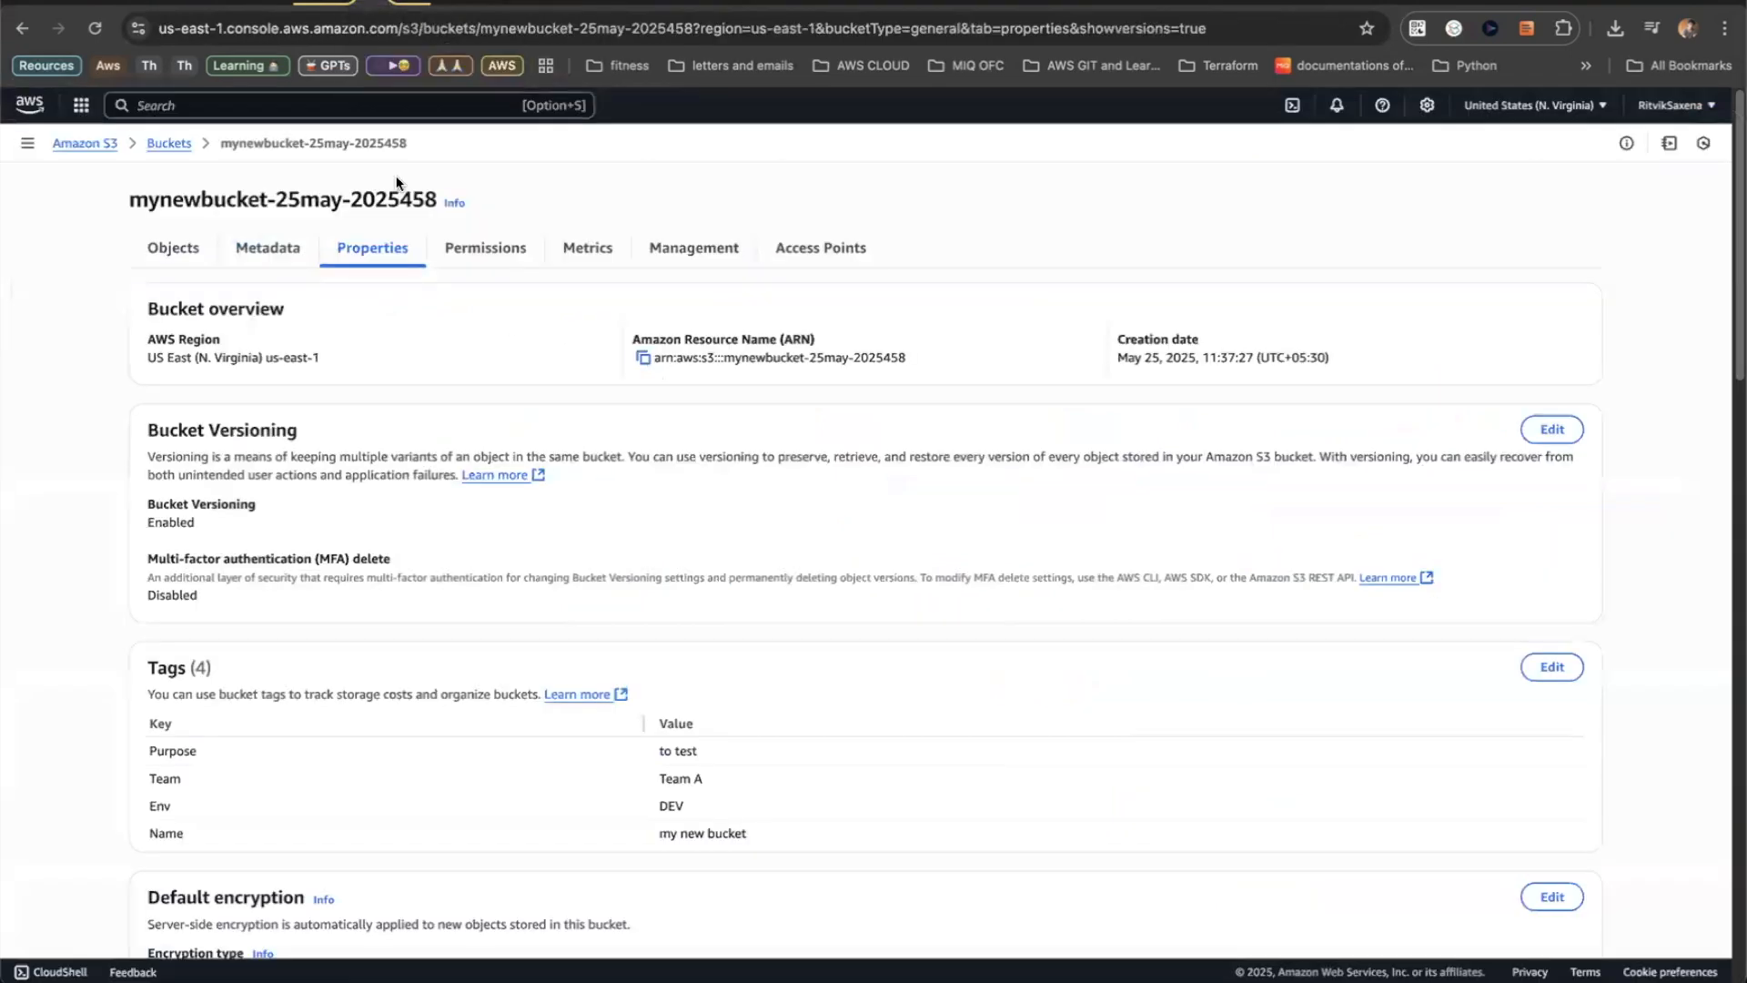
left_click(1558, 432)
left_click(202, 344)
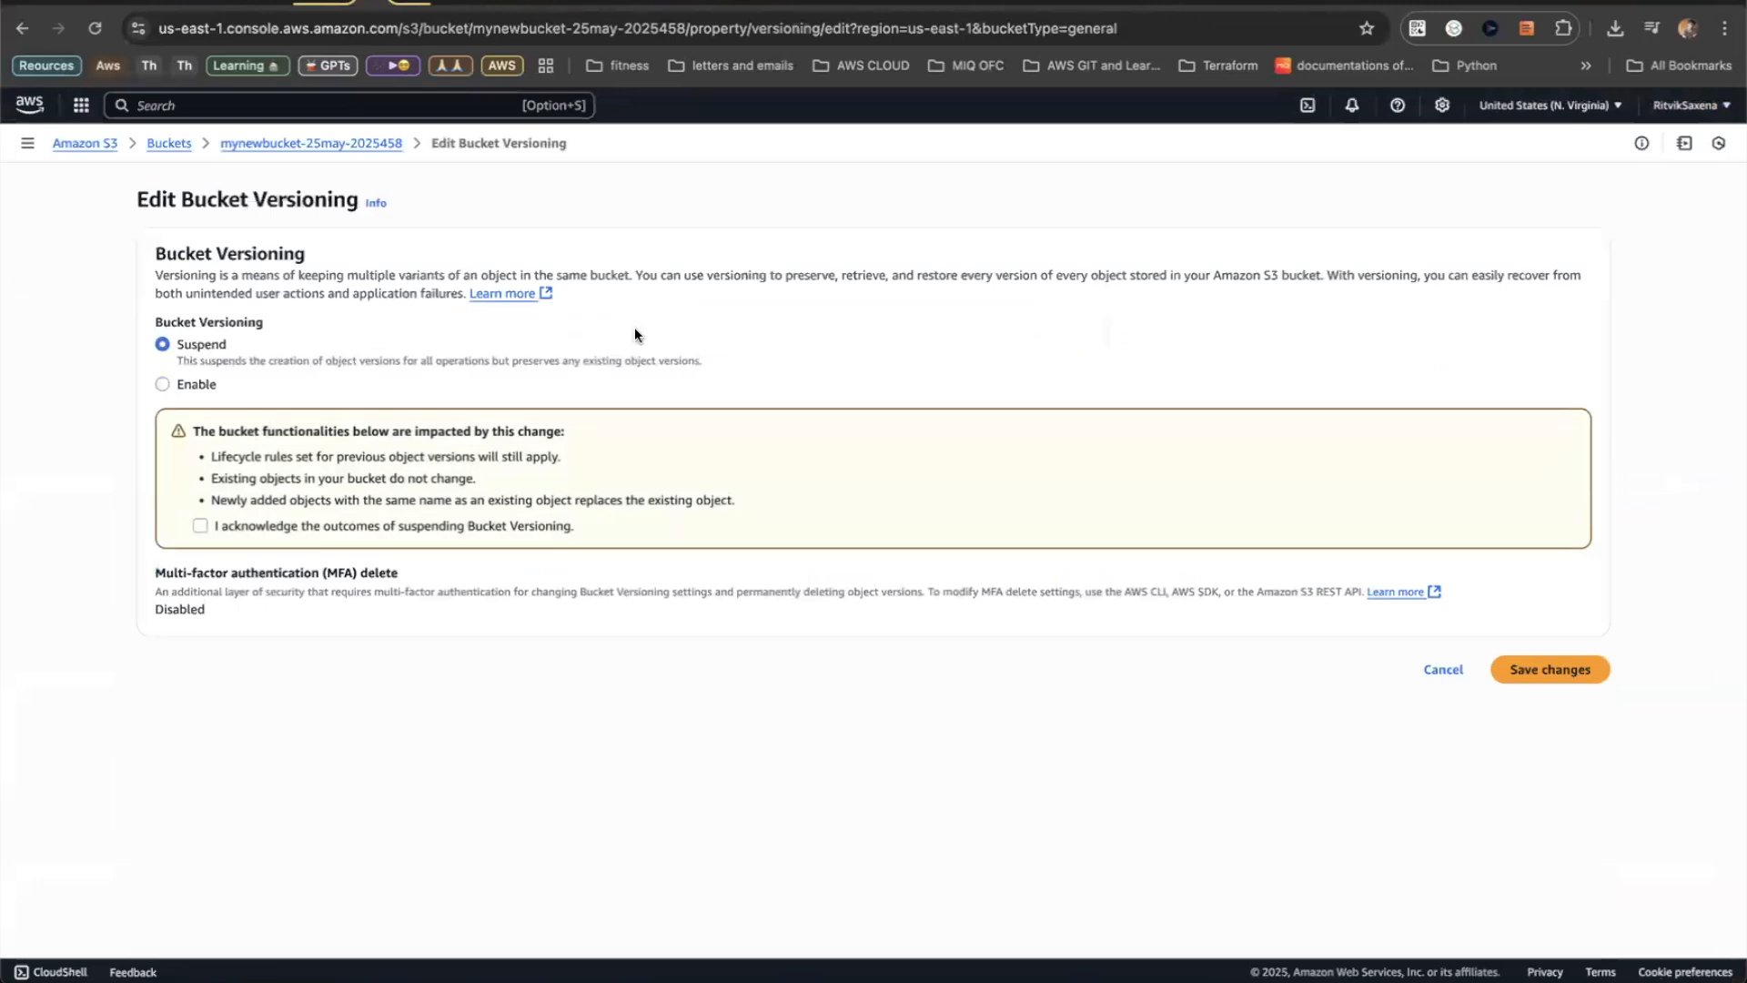
left_click(444, 525)
left_click(1510, 674)
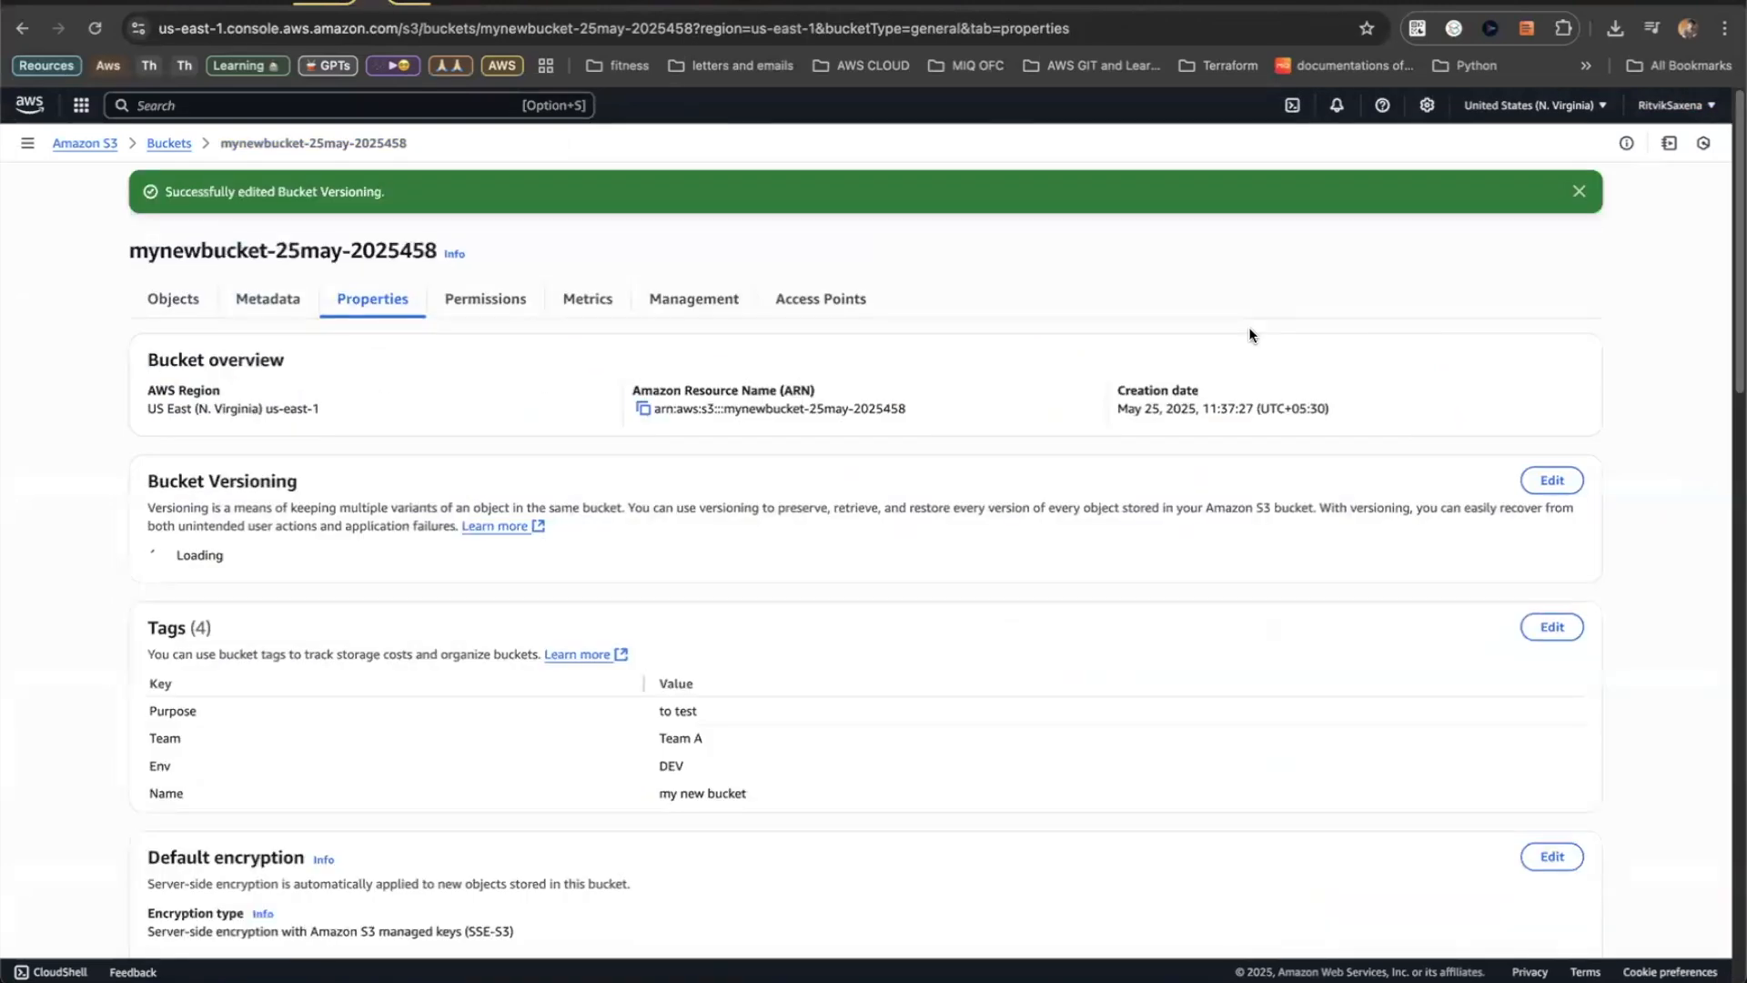
- Show the object versions in the bucket's object list, and upload index1.html from the Downloads folder
left_click(166, 300)
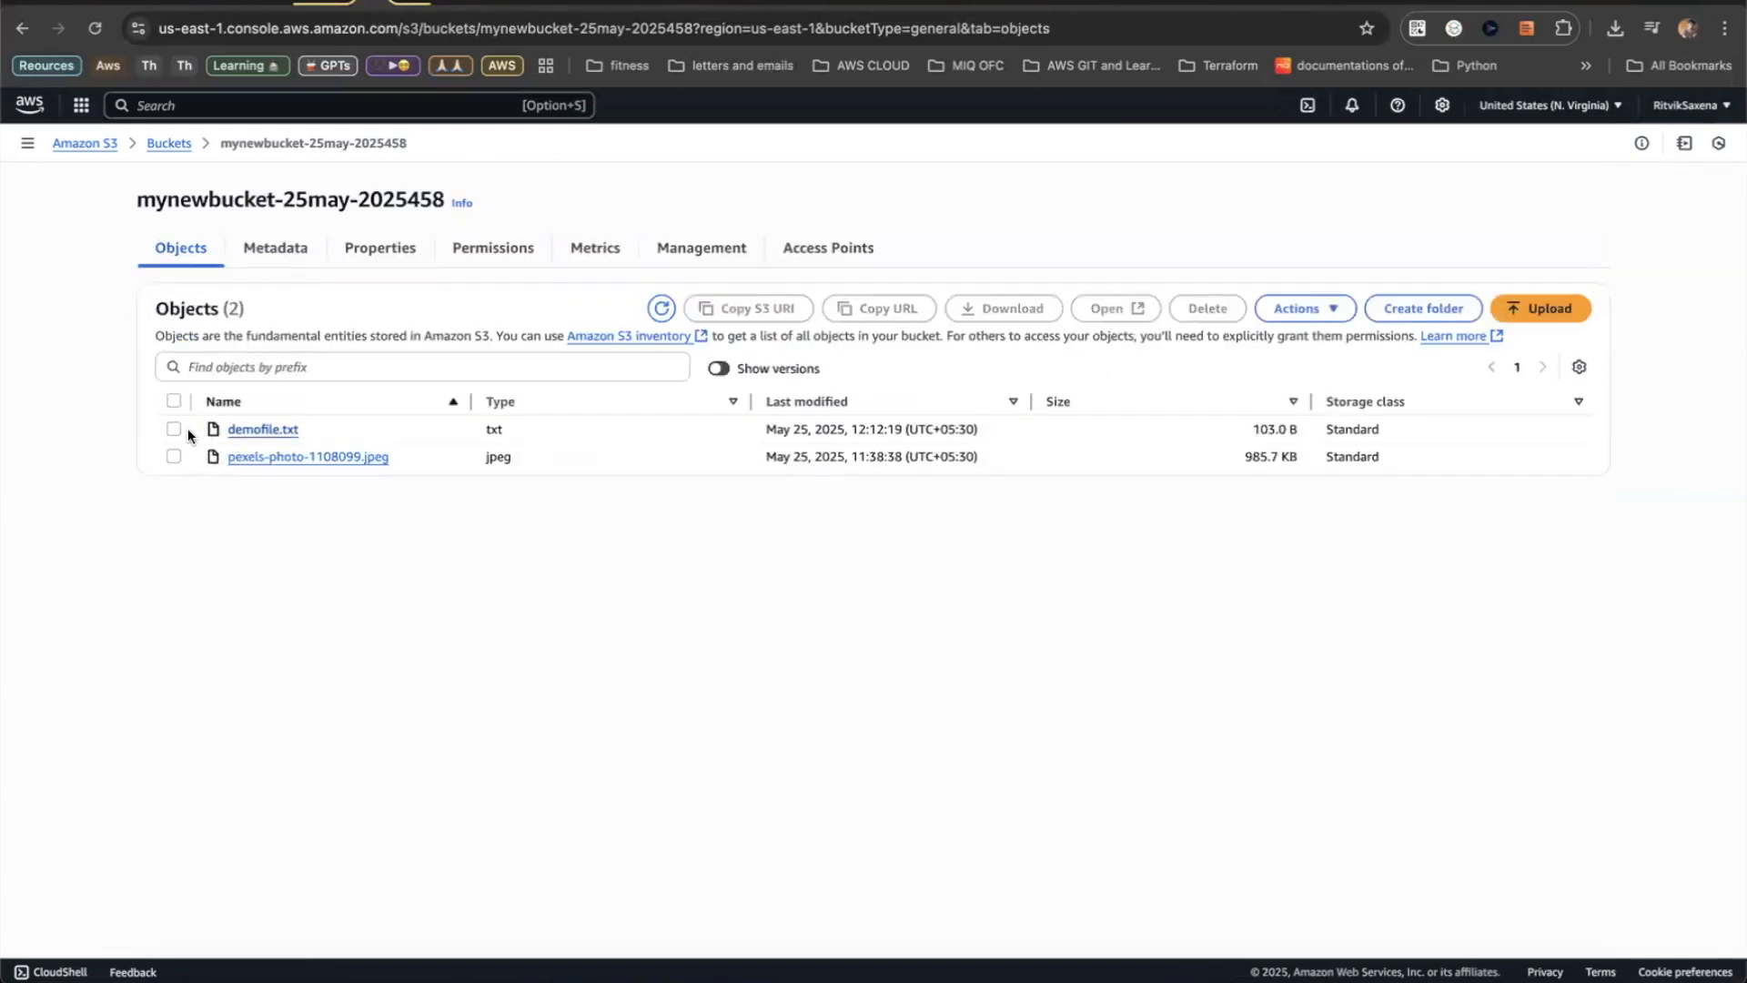
left_click(721, 369)
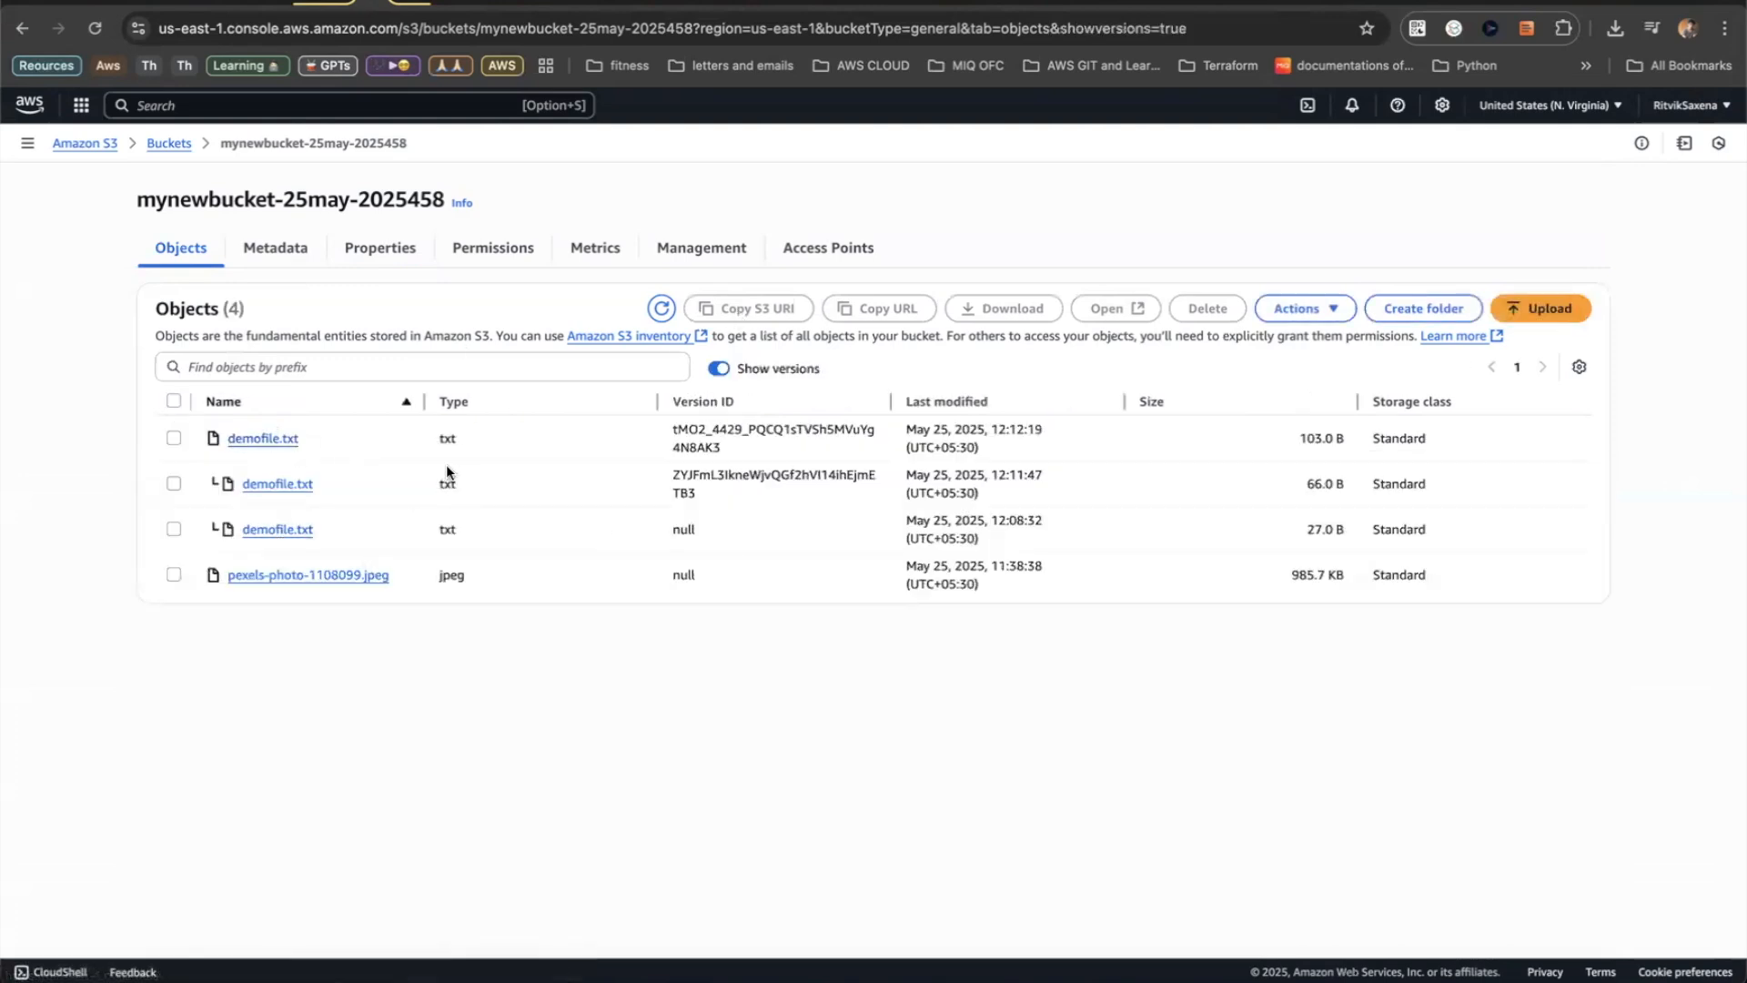
left_click(153, 953)
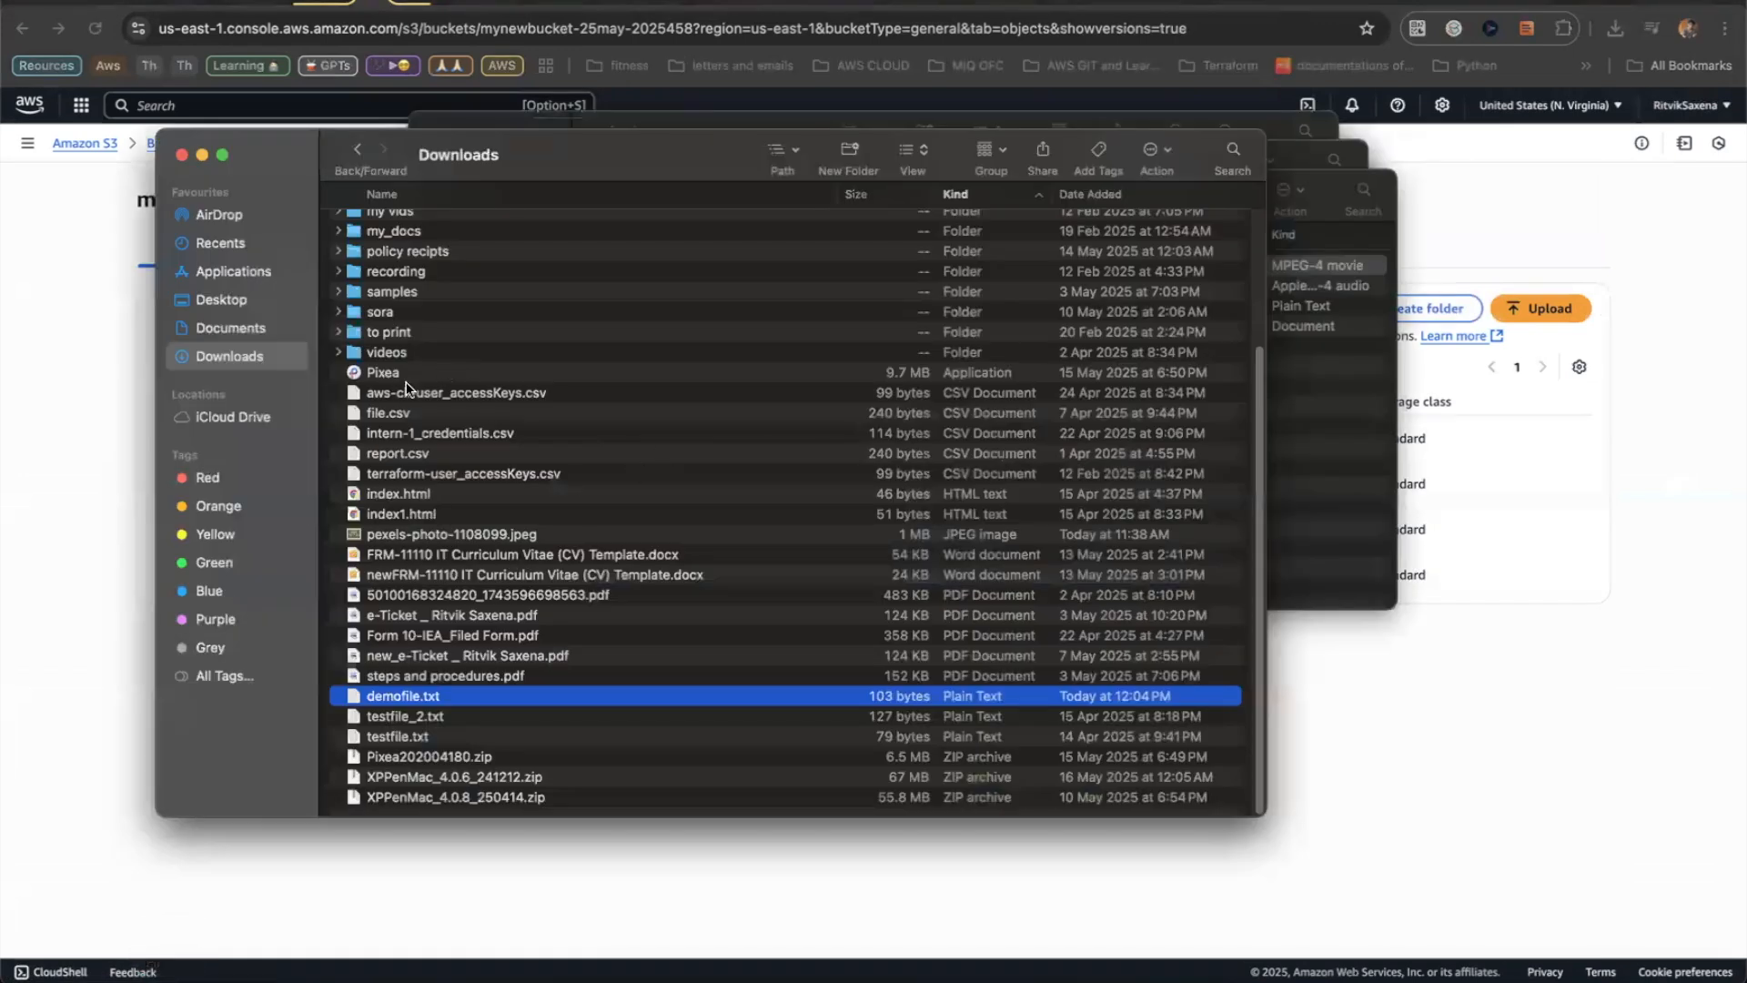
left_click_drag(414, 515, 1479, 715)
left_click(1569, 819)
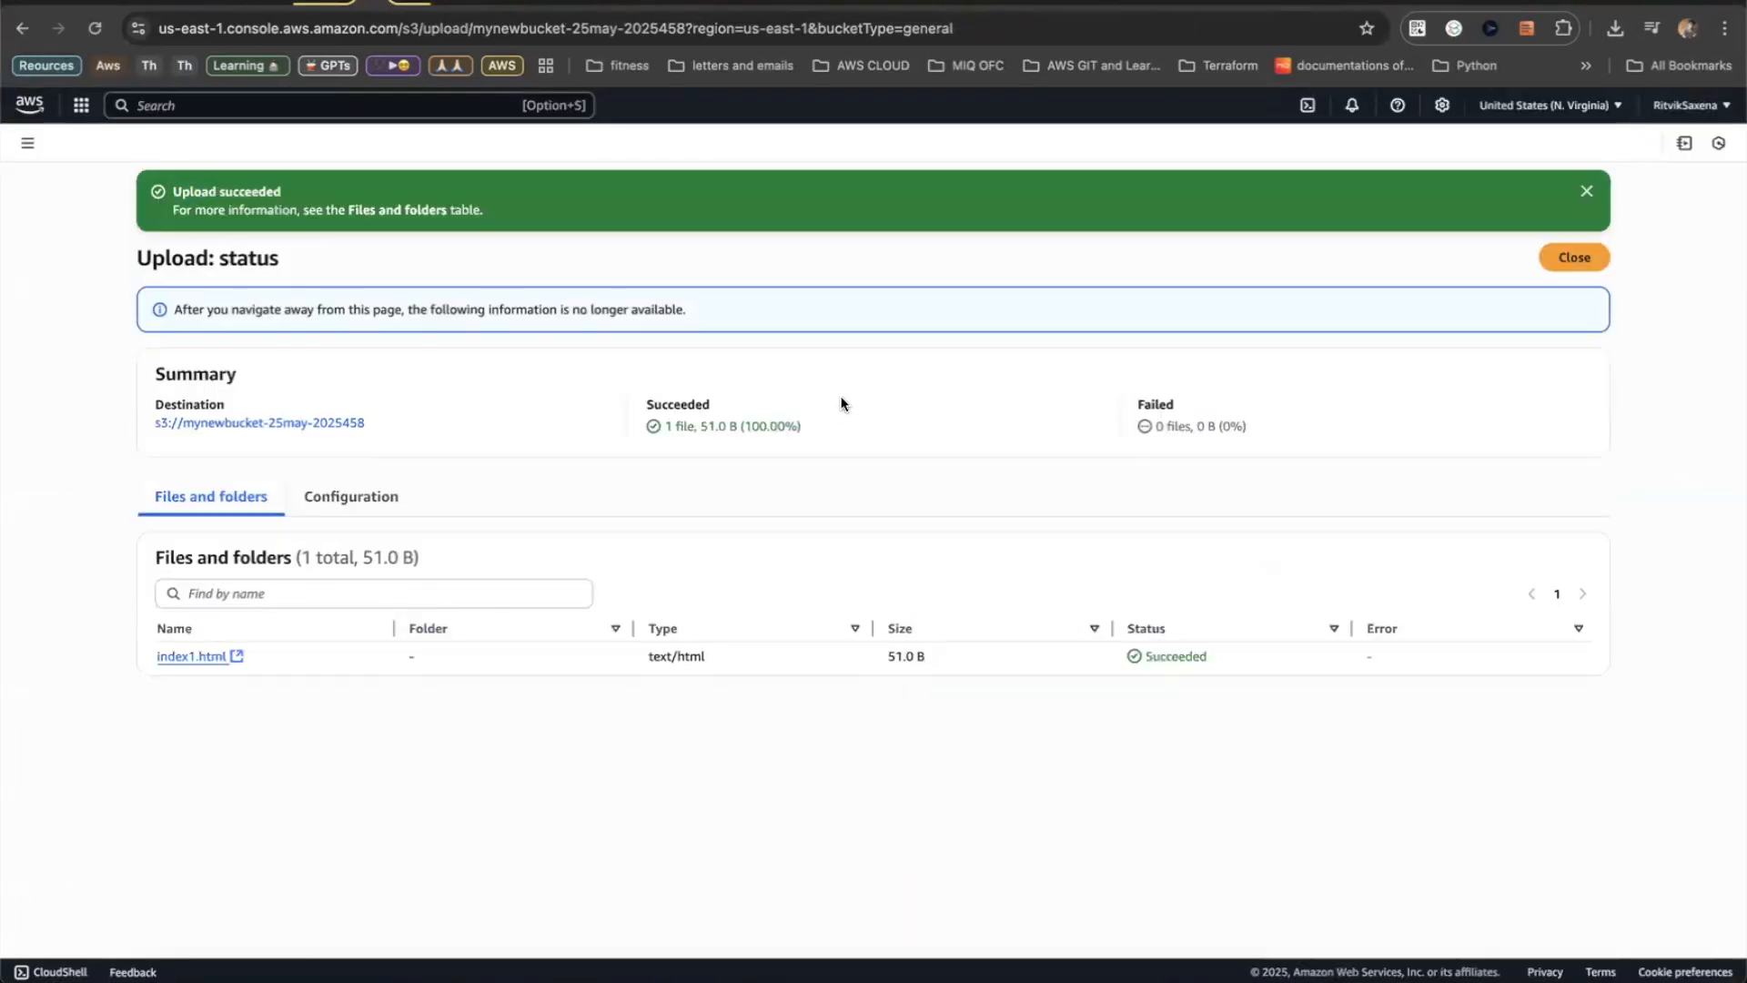
left_click(1593, 256)
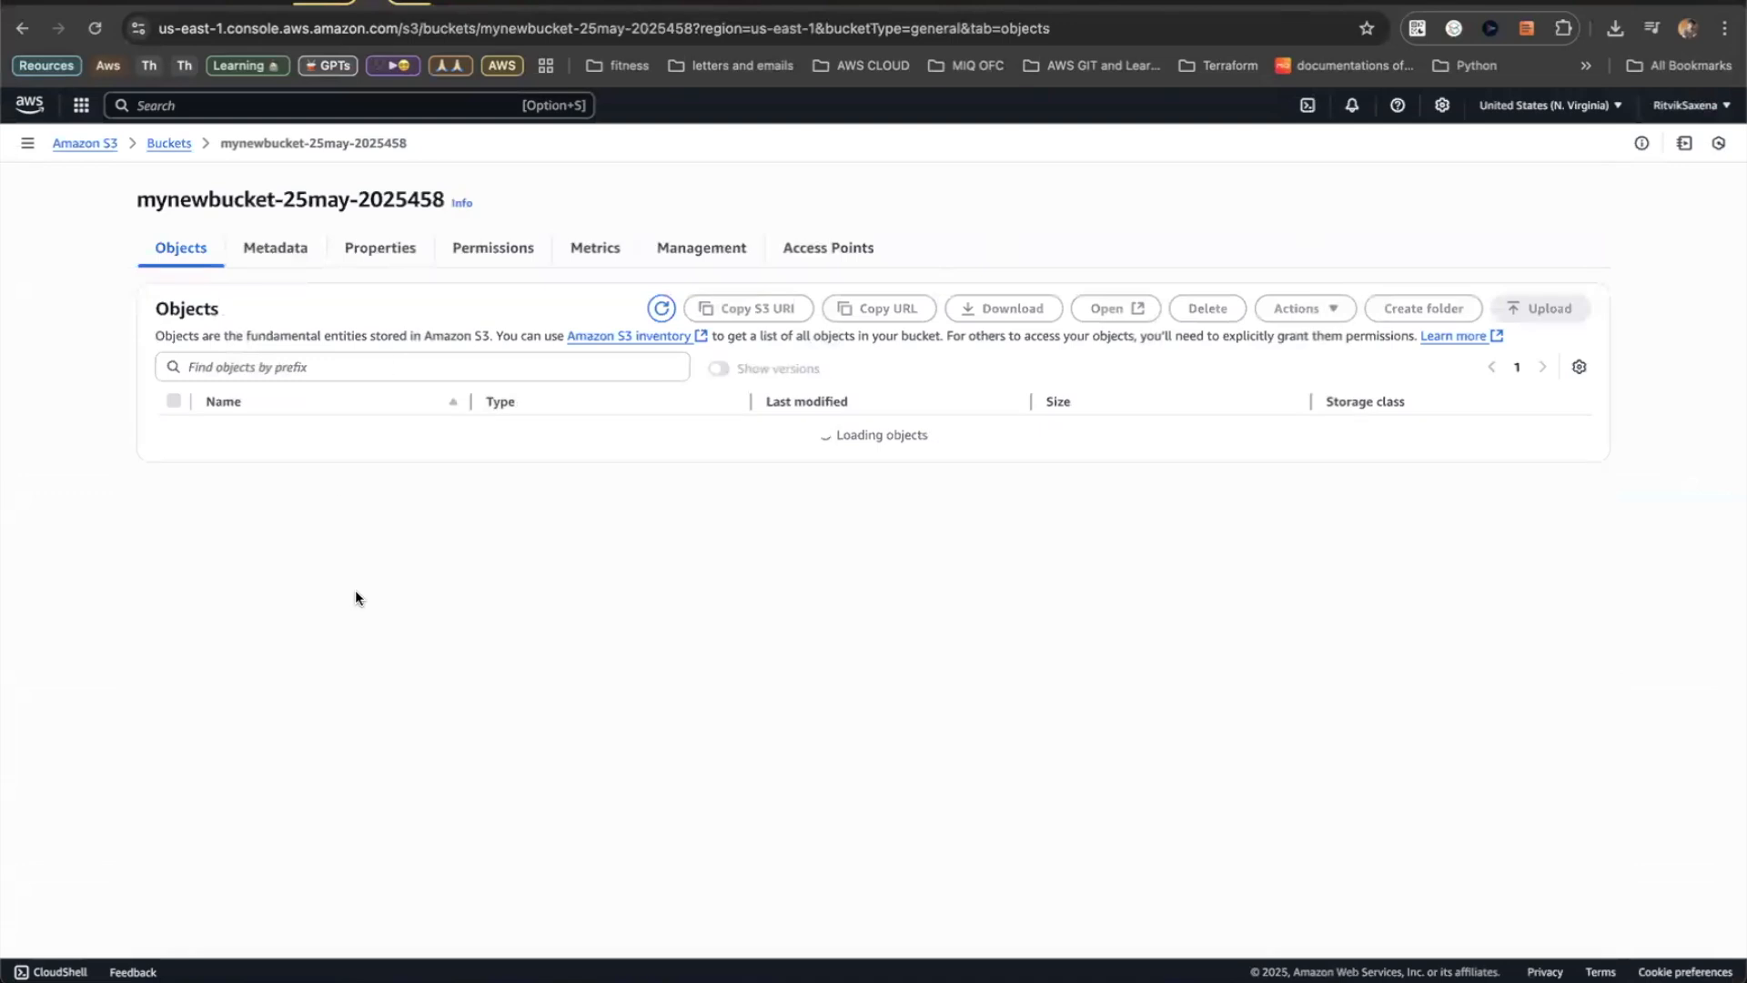
left_click_drag(298, 457, 118, 438)
left_click(282, 584)
- Switch to Finder and open index1.html from Downloads in Sublime Text, dismissing the update prompt
key("super+Tab")
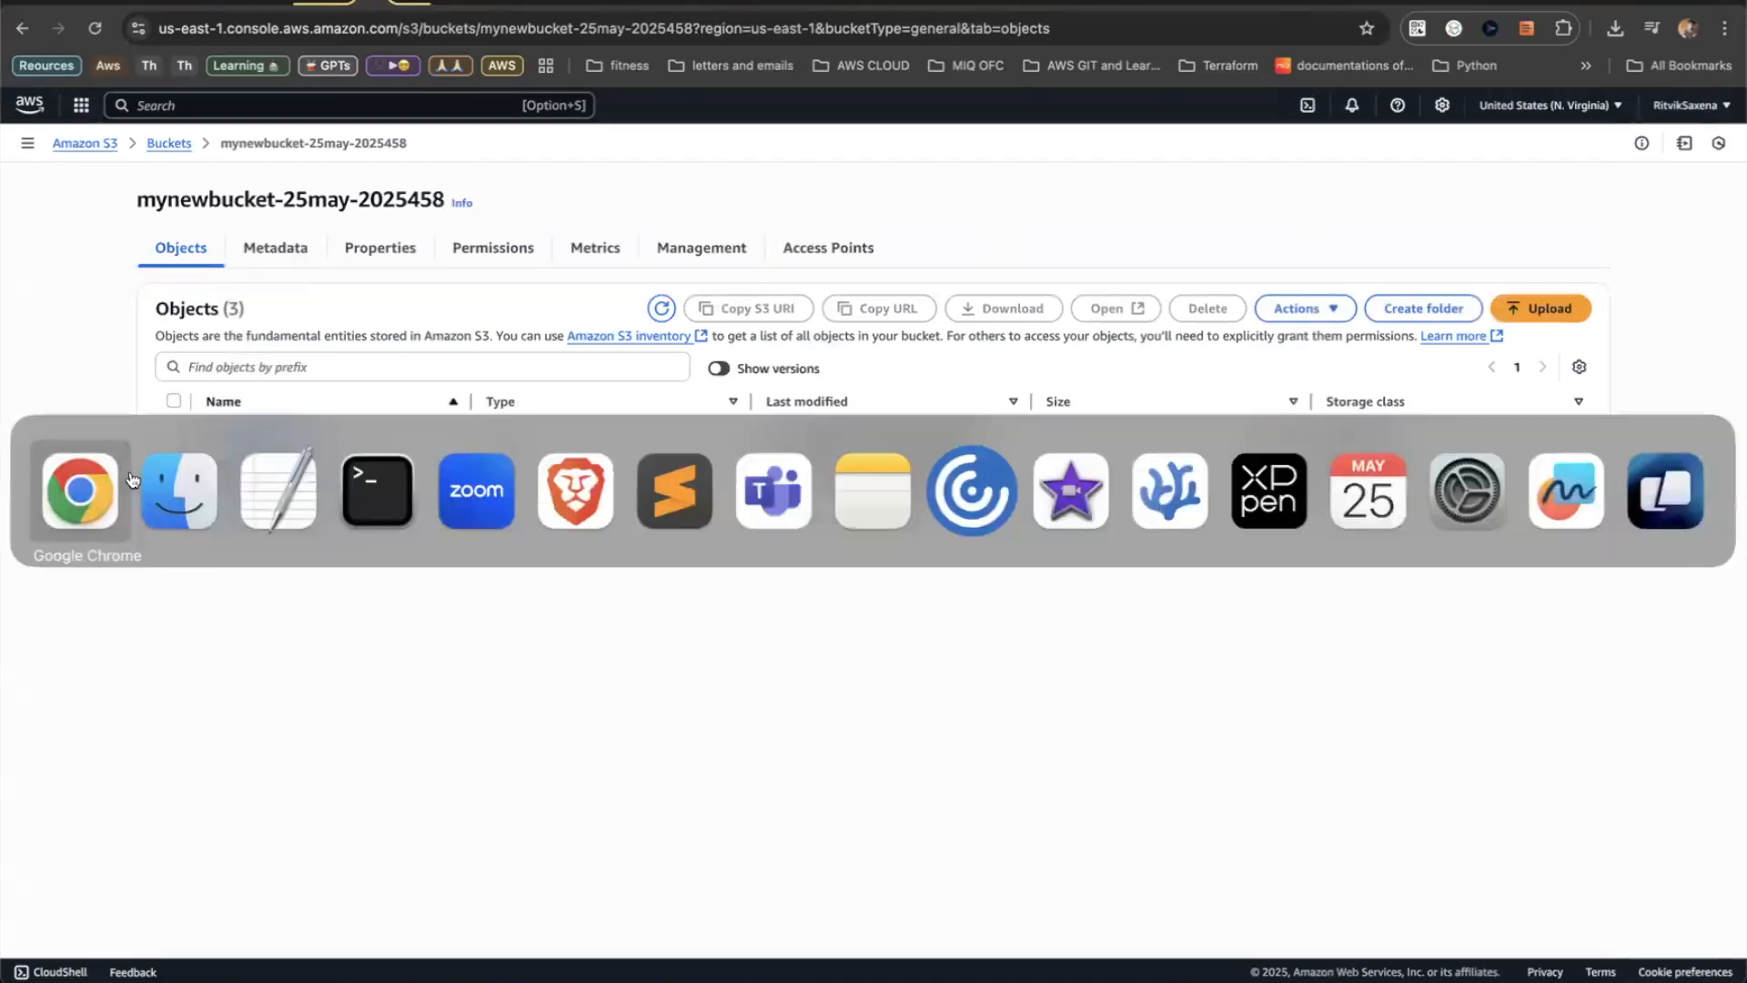
left_click(179, 512)
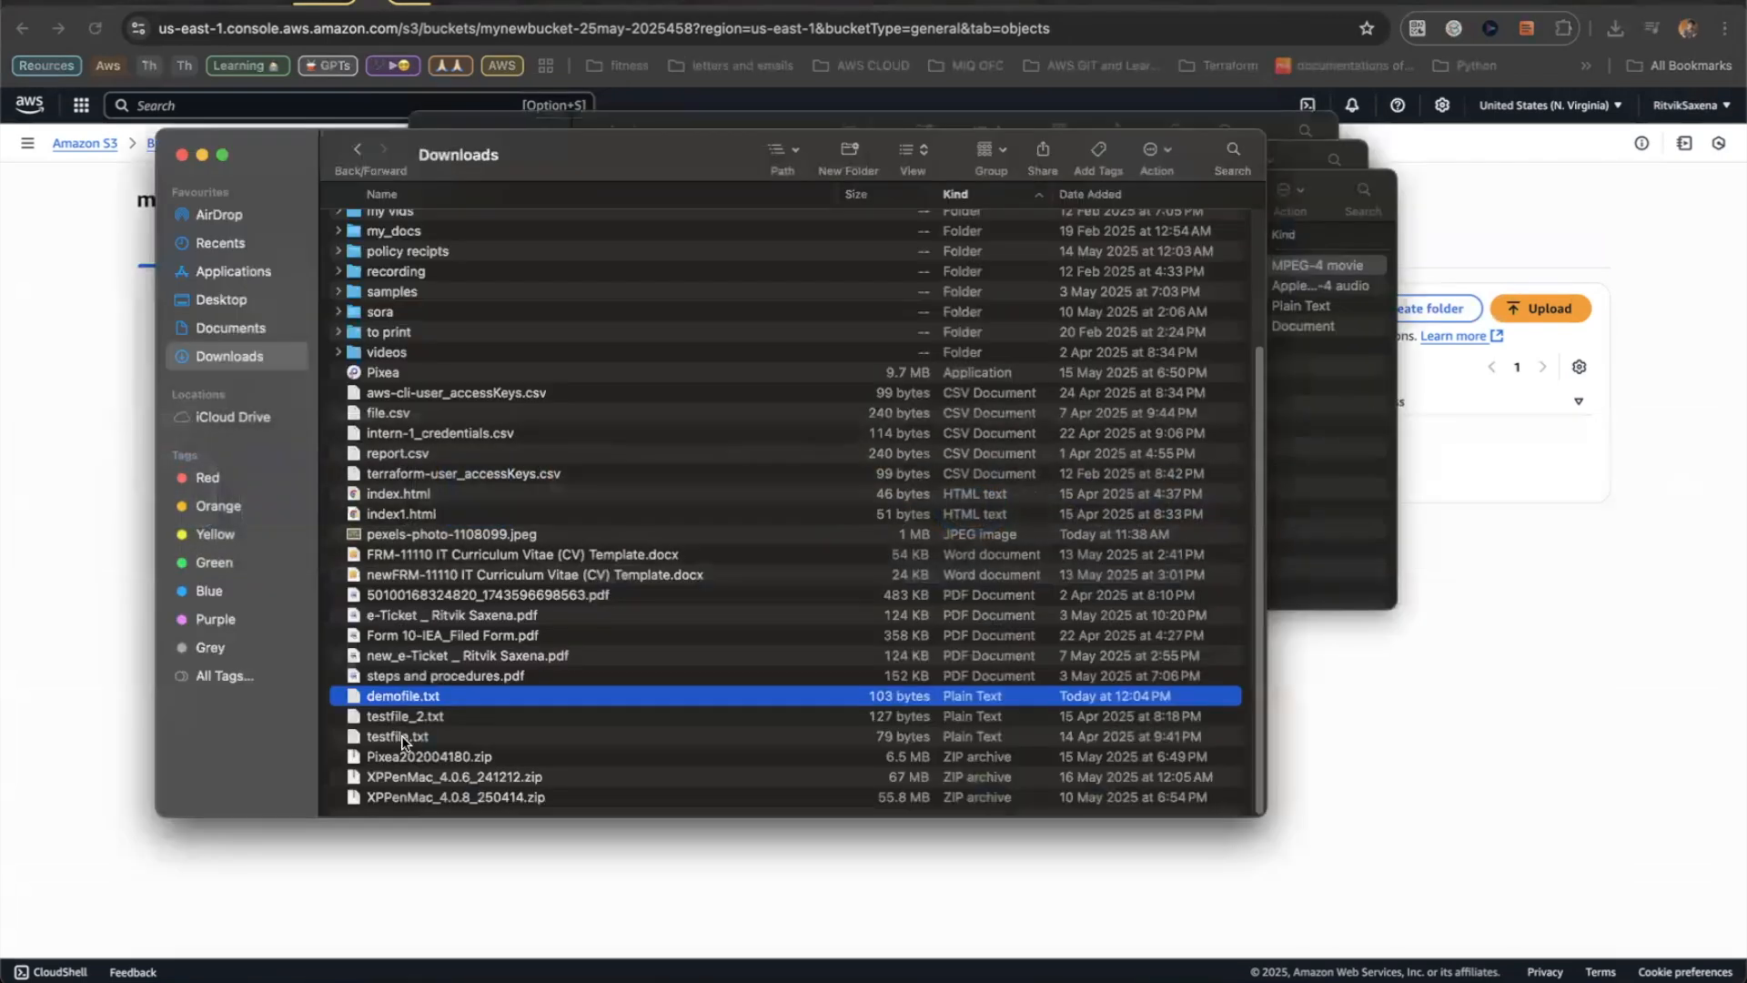
left_click(400, 514)
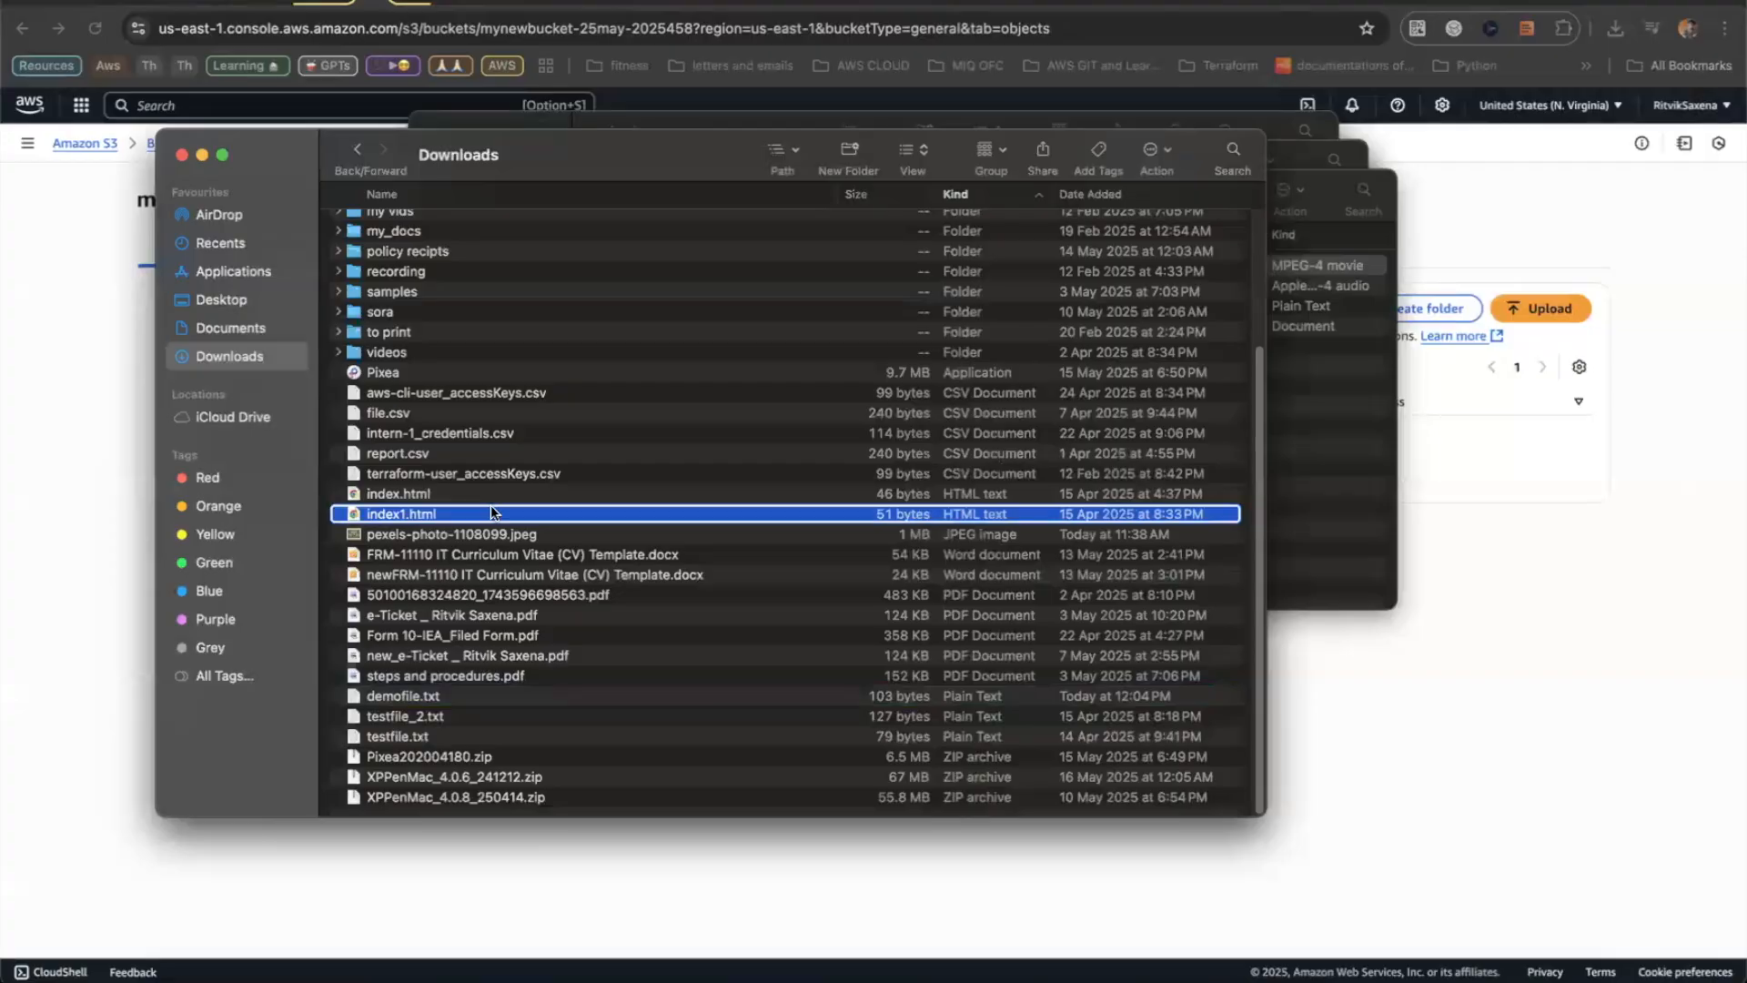
right_click(411, 509)
mouse_move(555, 542)
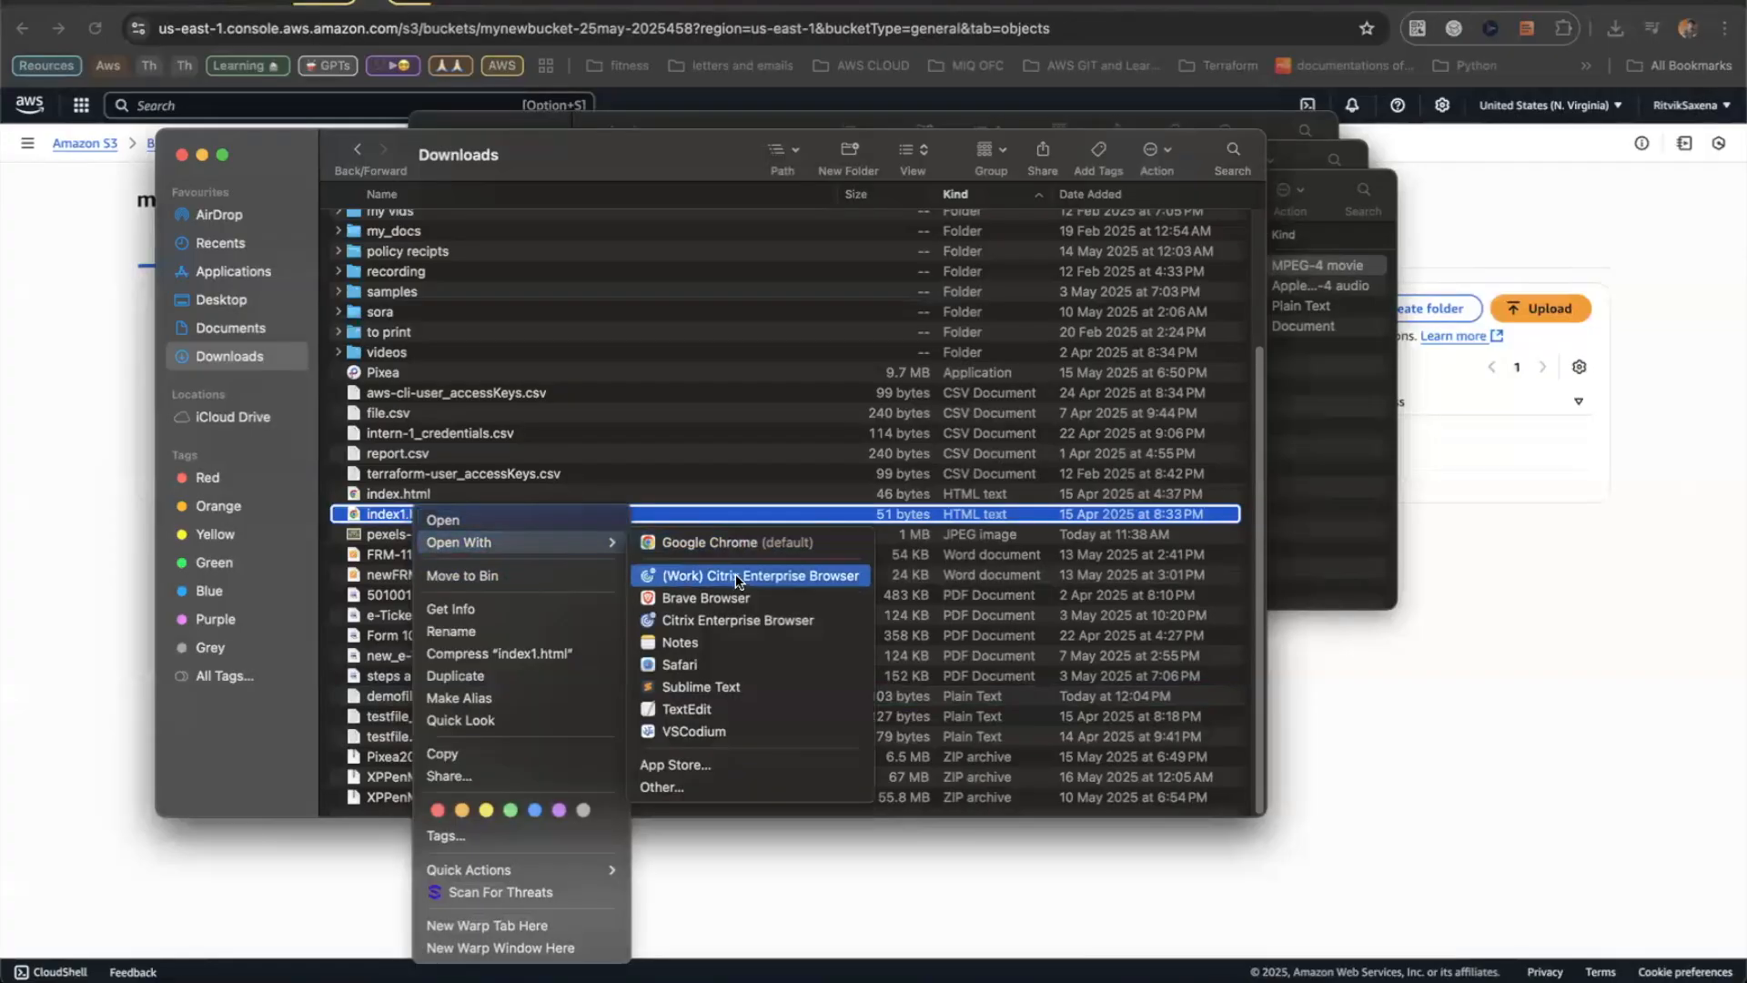
left_click(719, 686)
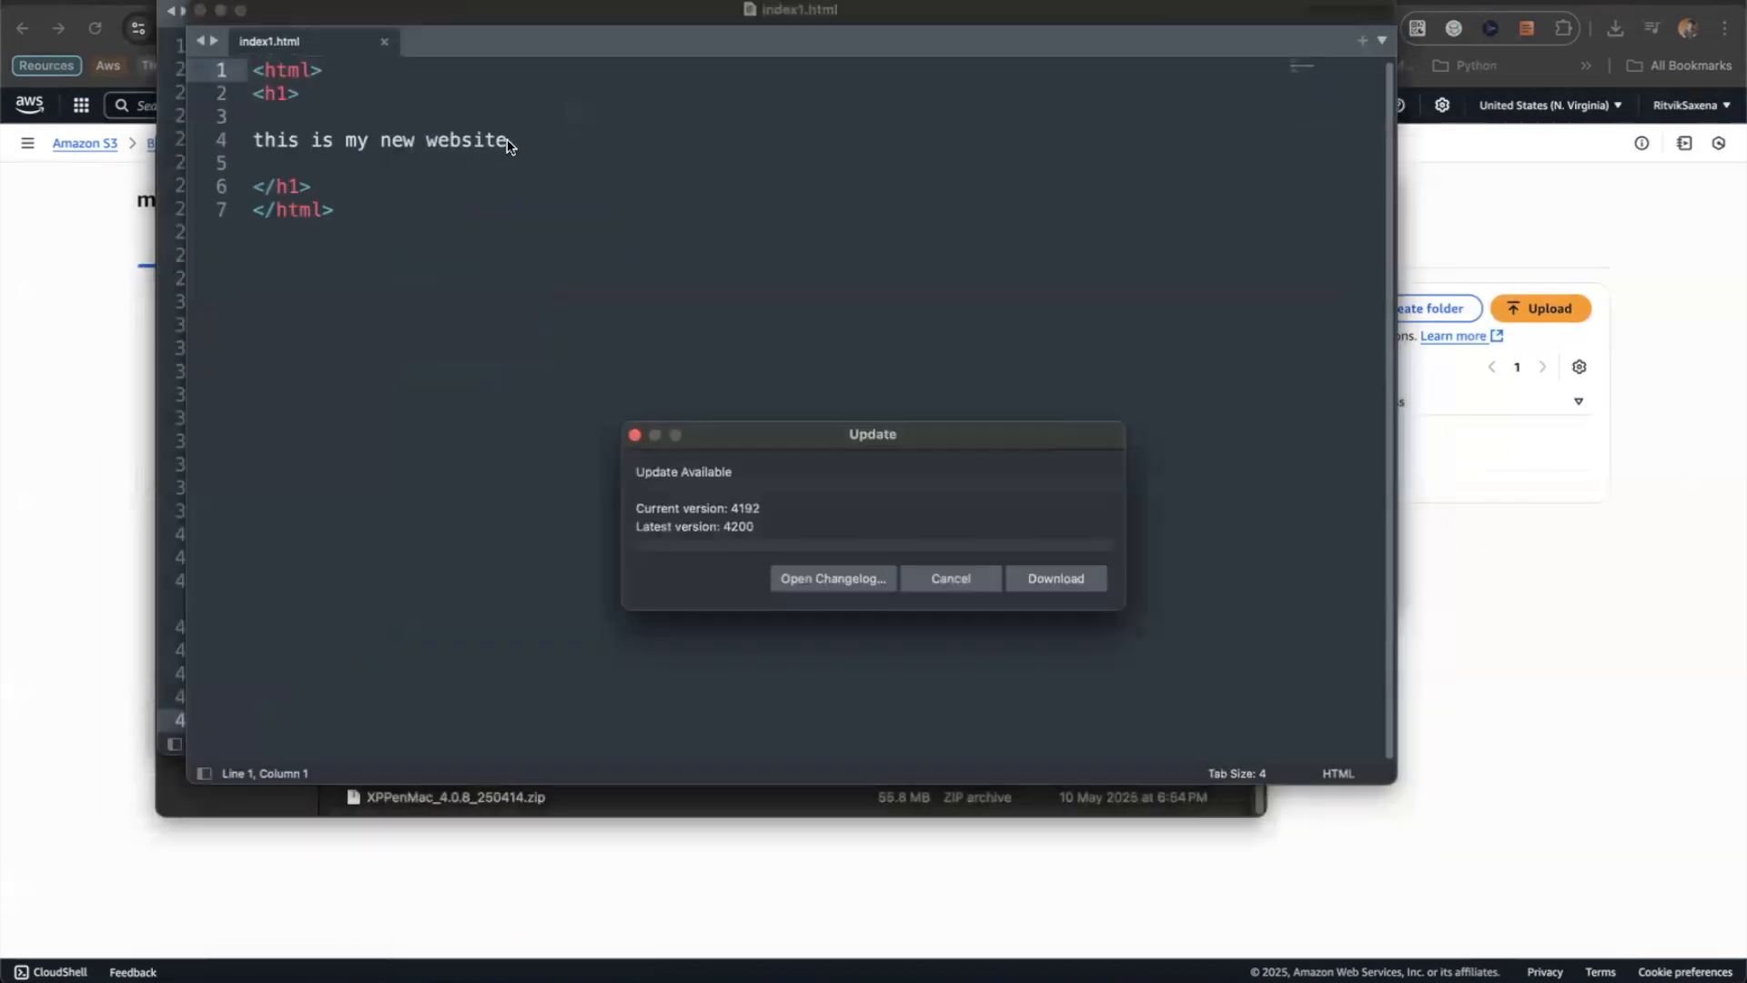
left_click(1080, 580)
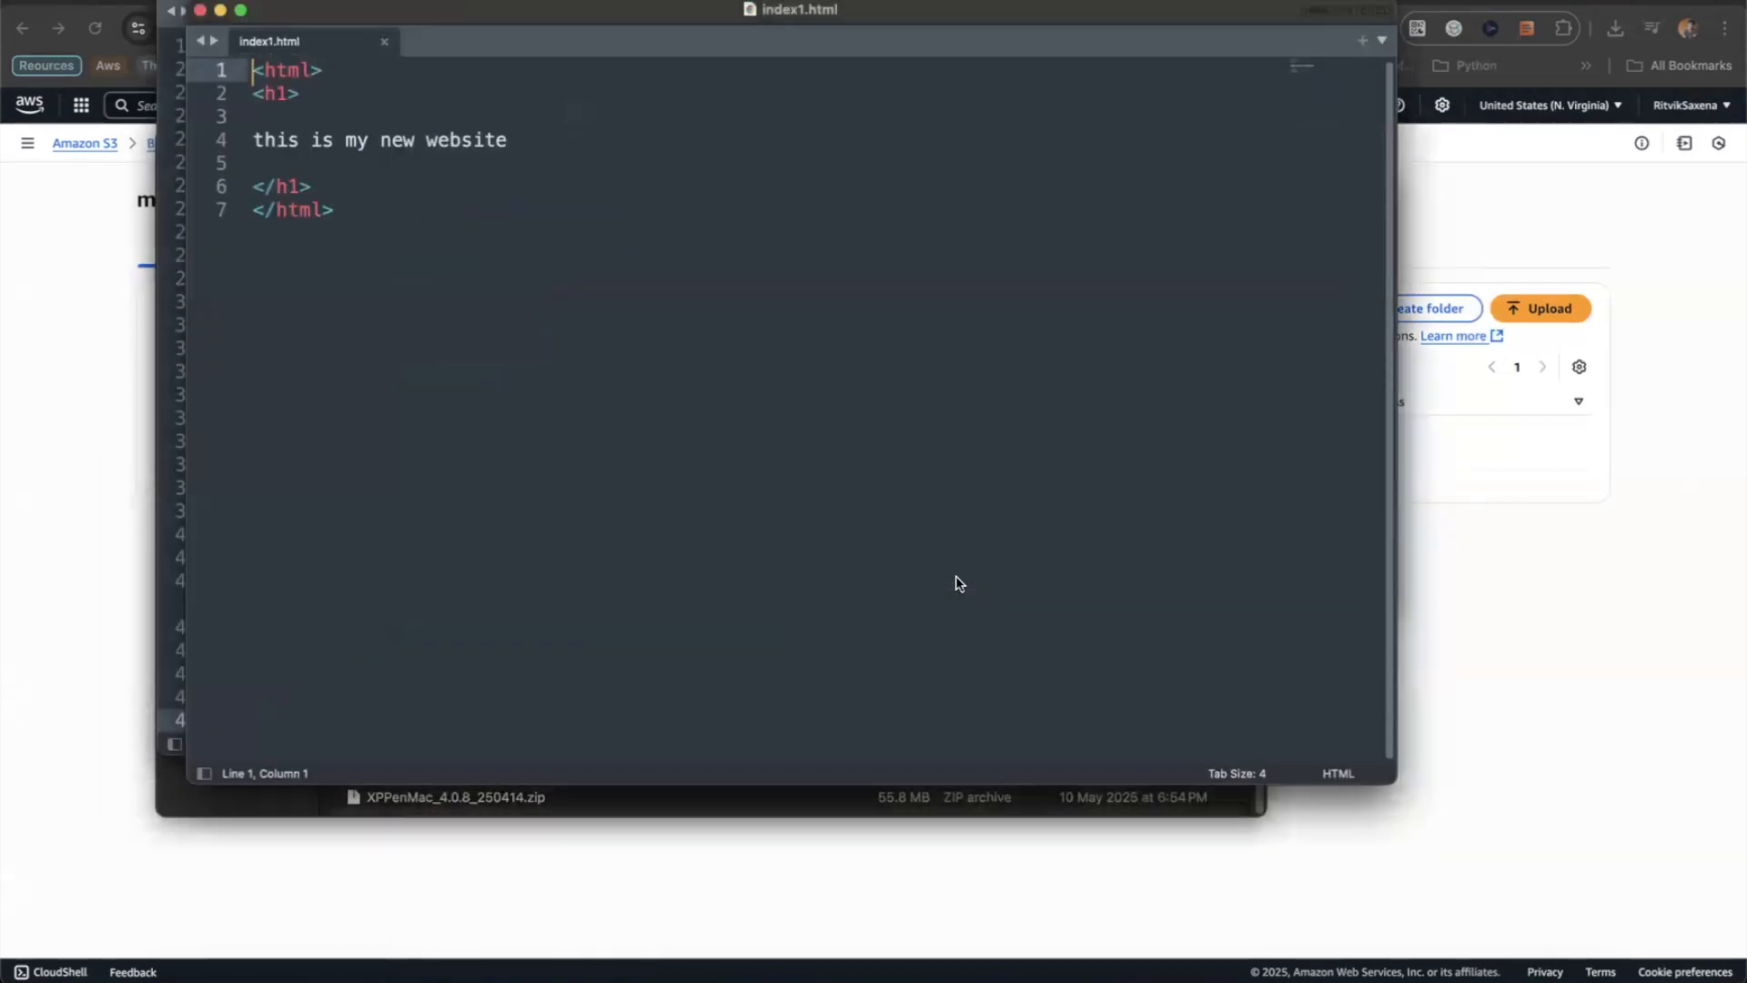
- Add a line "hello hello" beneath "this is my new website" in index1.html and save the file
left_click(550, 142)
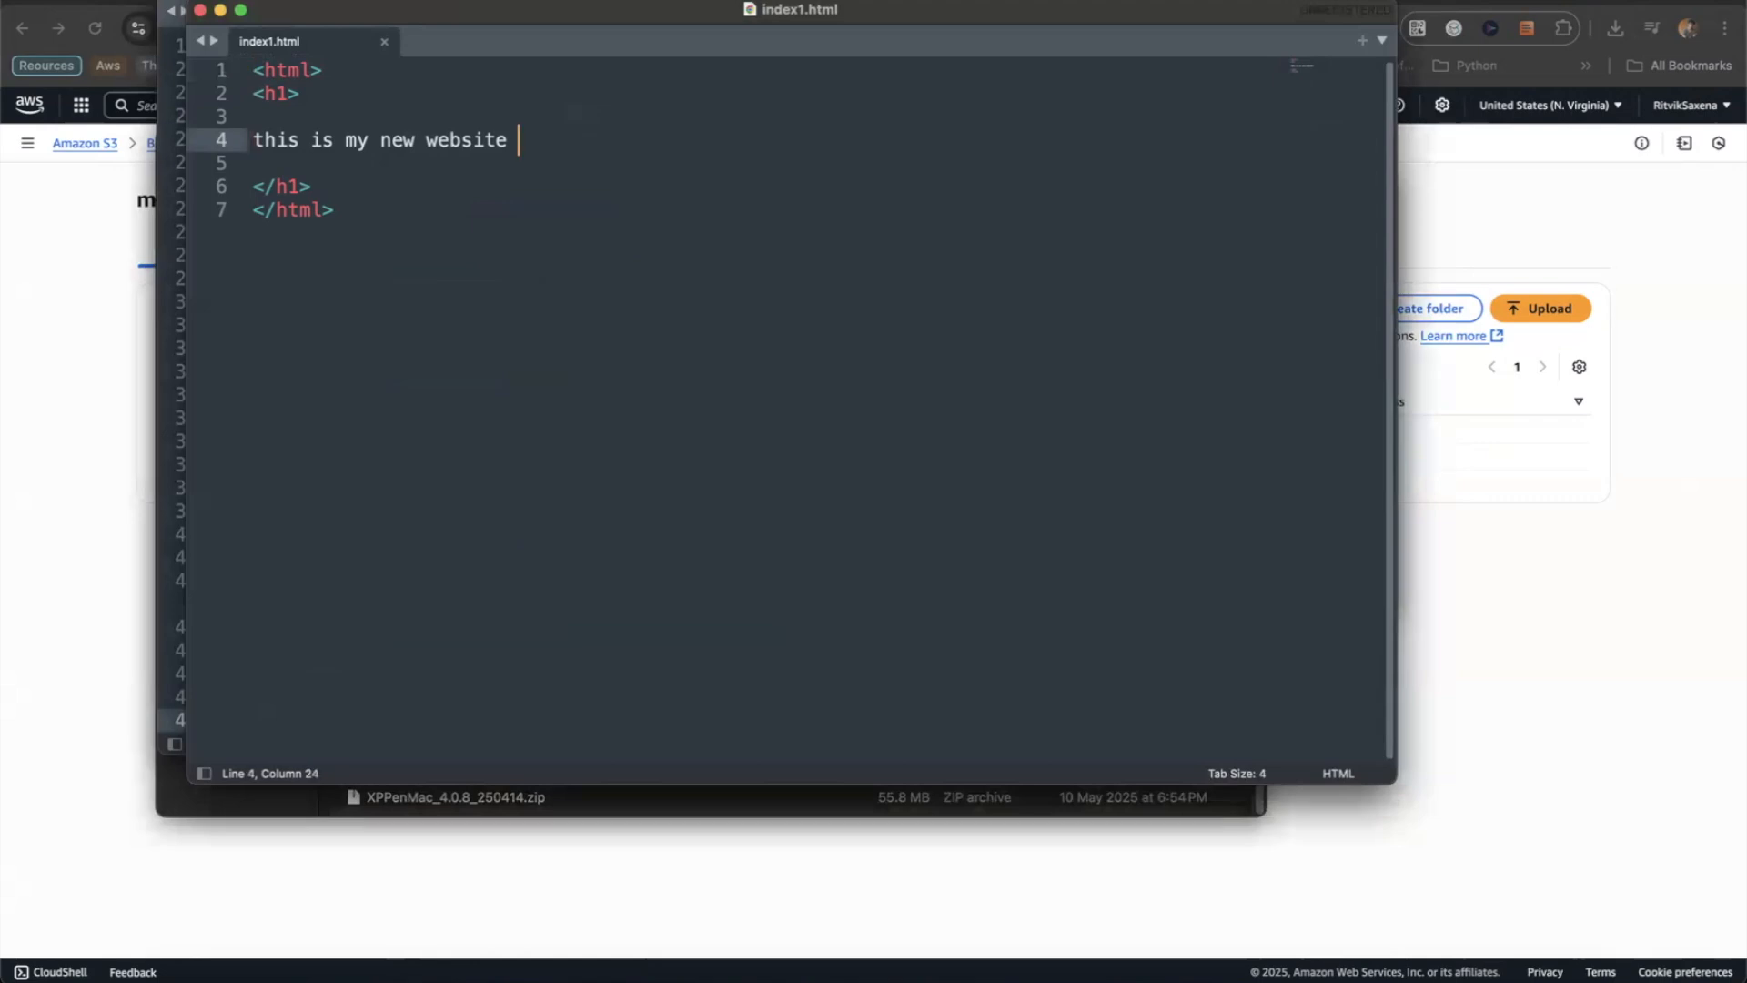
key("Return")
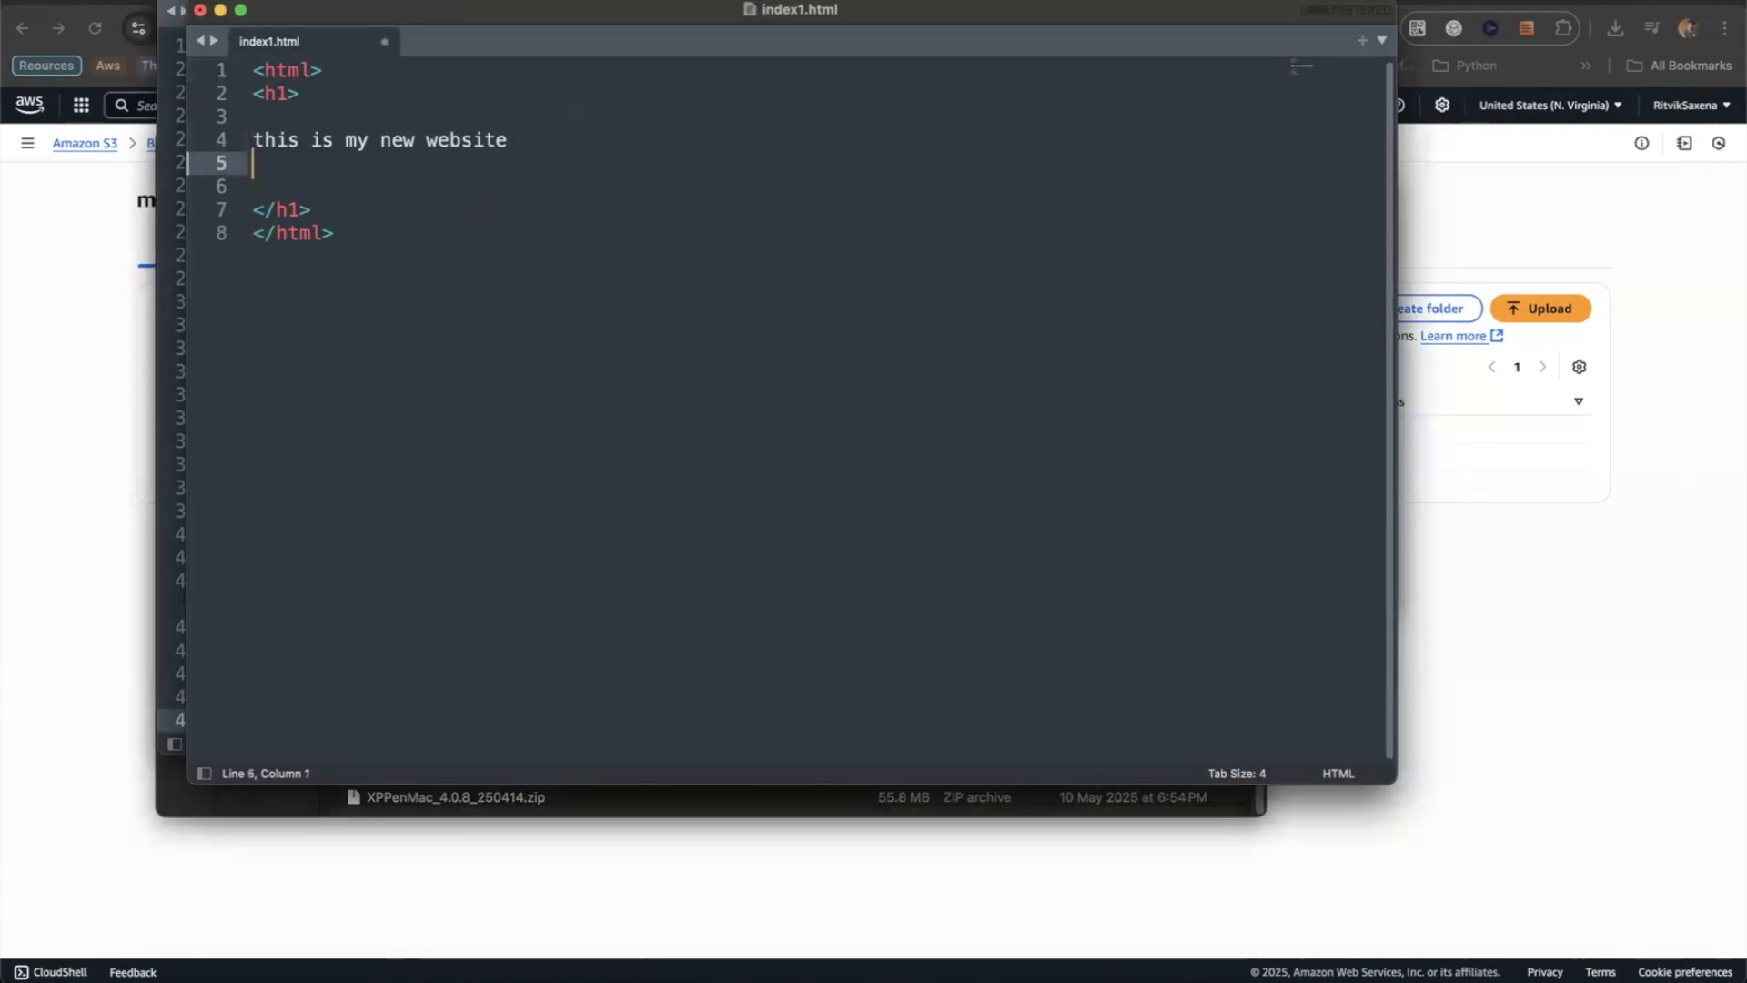
type("hello hello")
key("BackSpace")
key("super+s")
left_click(566, 349)
- Switch back to the S3 console in Chrome, view the details of the index1.html object, and open its content
key("super+Tab")
left_click(91, 555)
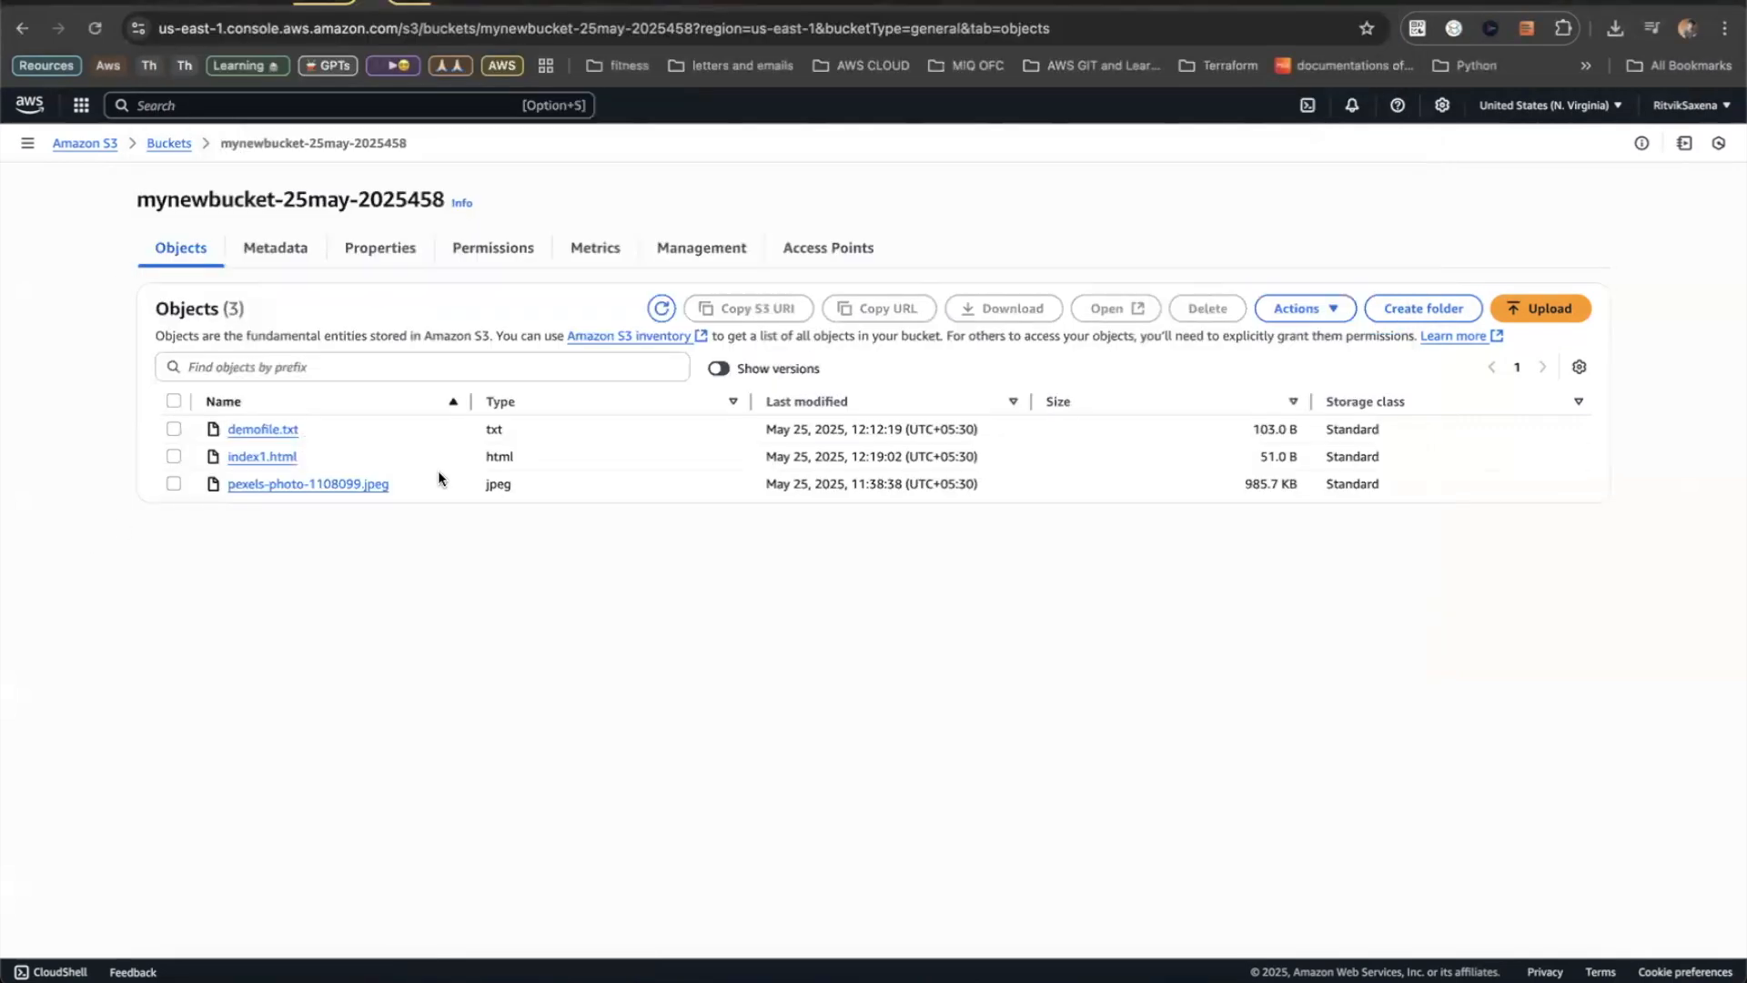
left_click(261, 457)
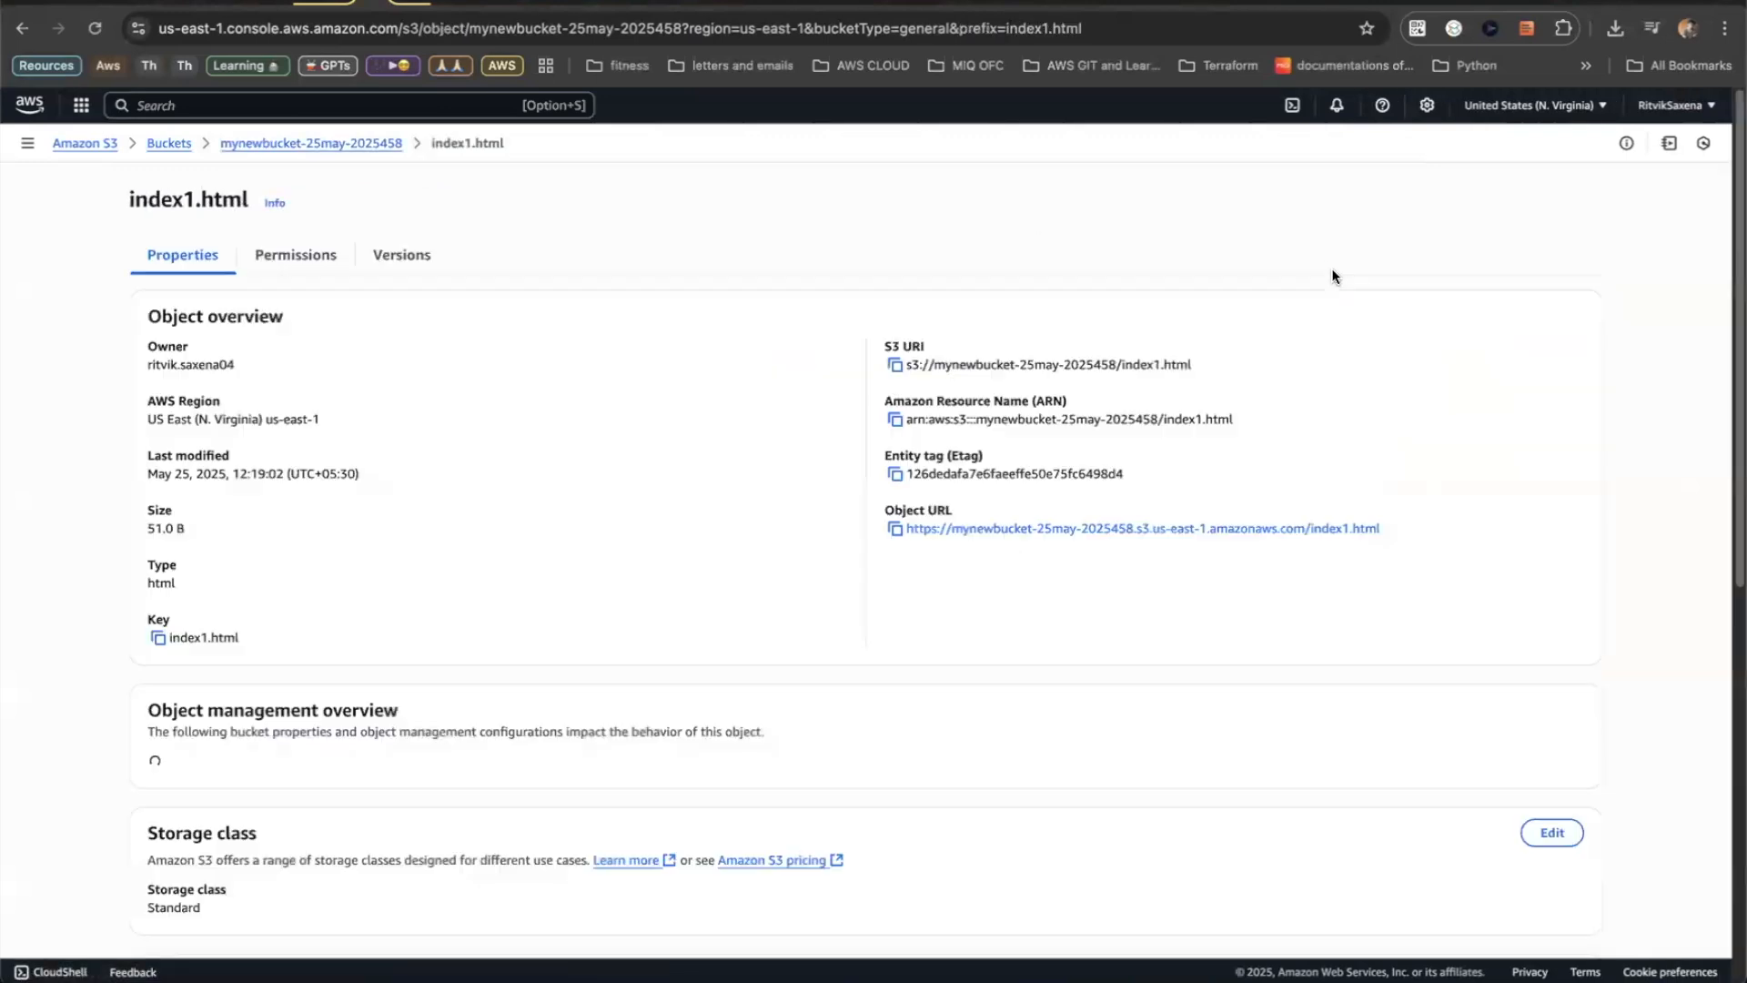
left_click(1396, 198)
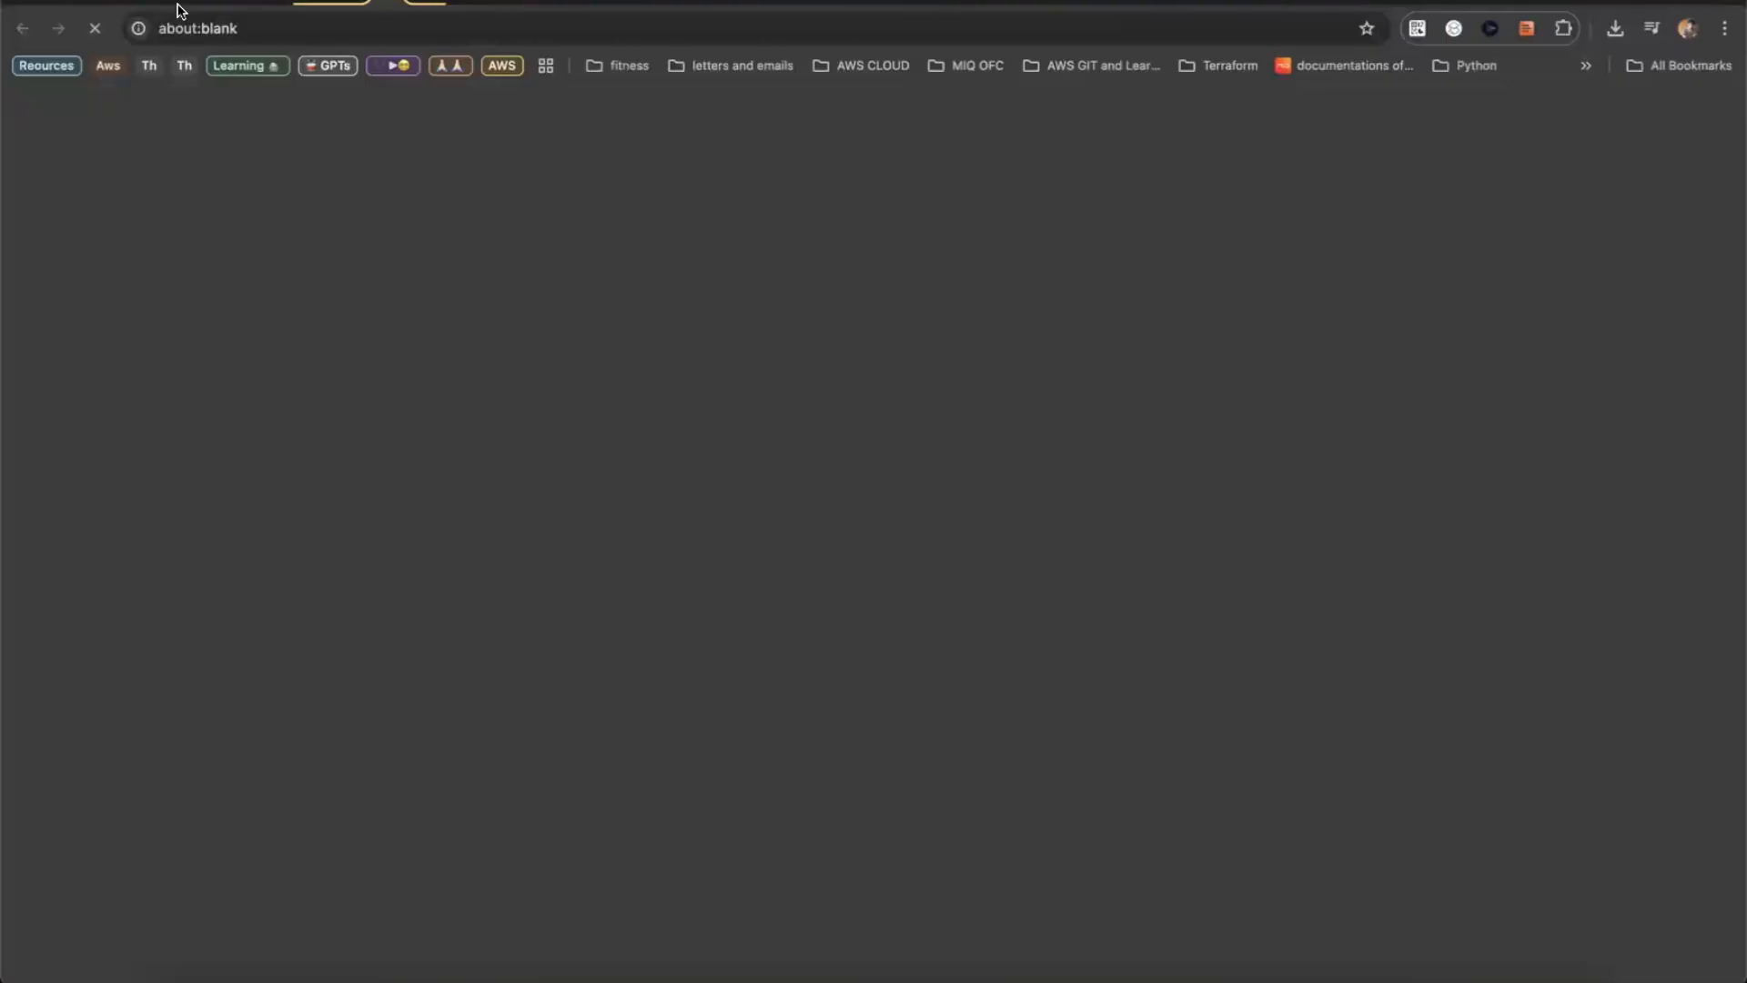
- Examine the text on the opened index1.html page, and return to the object's details in the S3 console
left_click_drag(291, 112, 7, 110)
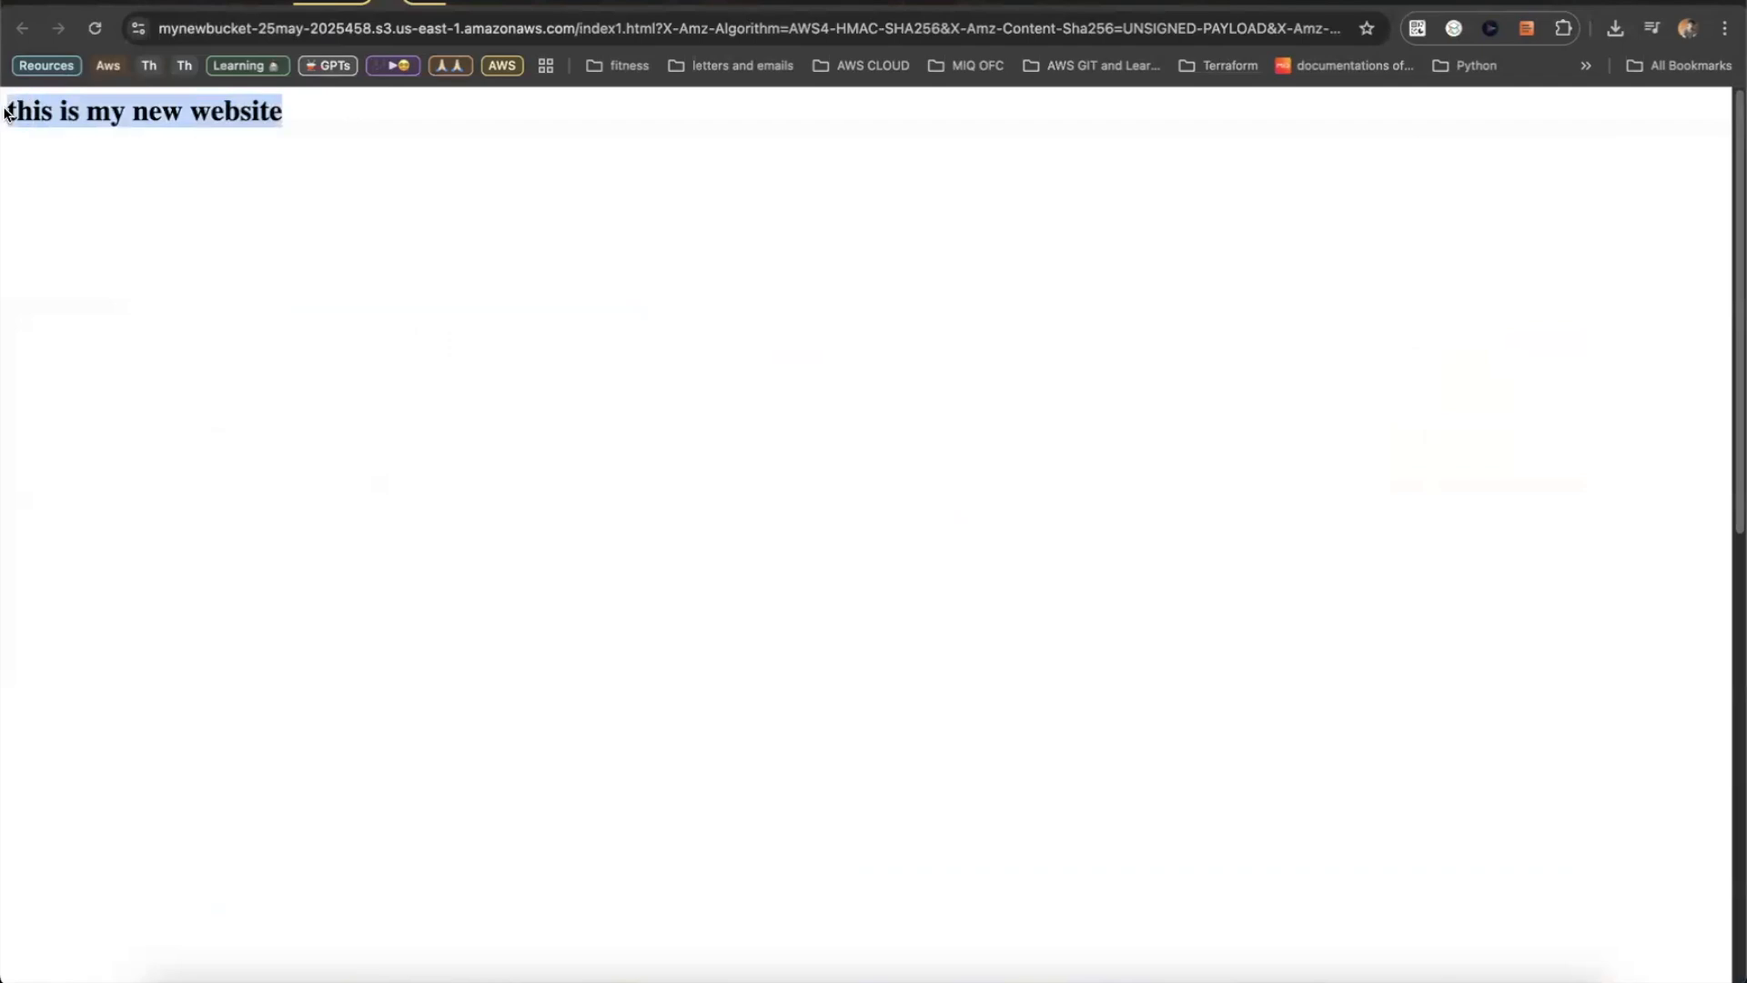
left_click(228, 159)
triple_click(264, 109)
left_click(325, 95)
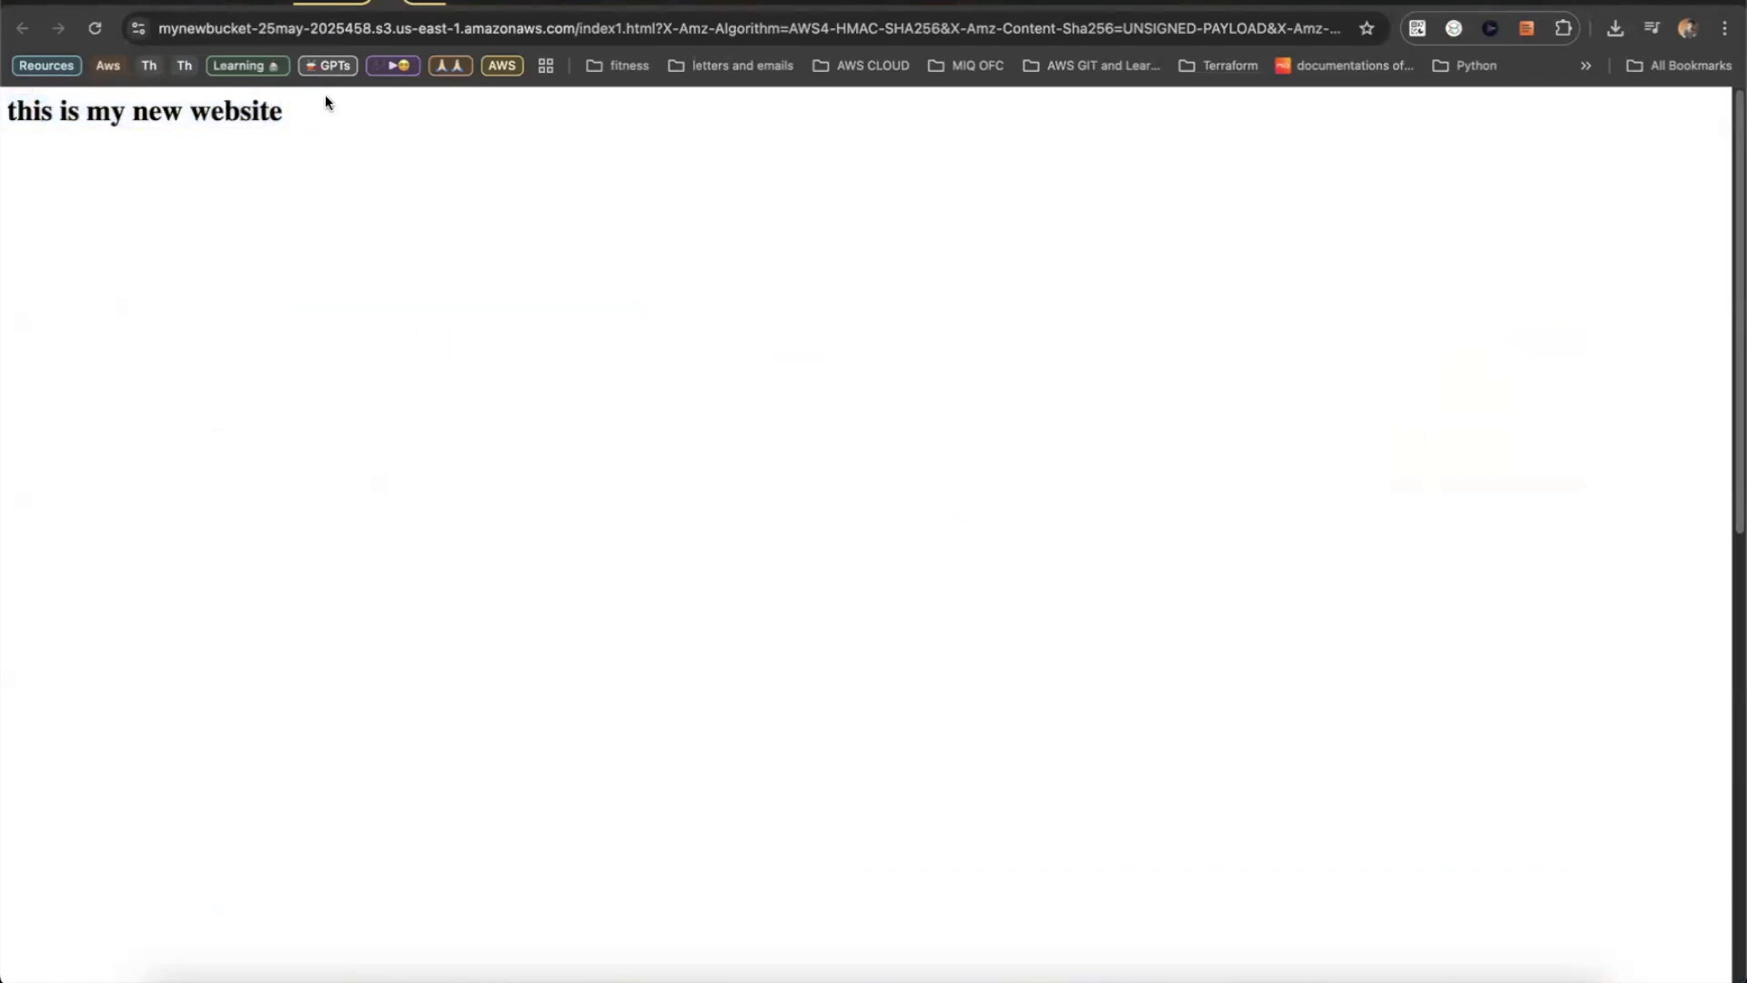
left_click(387, 3)
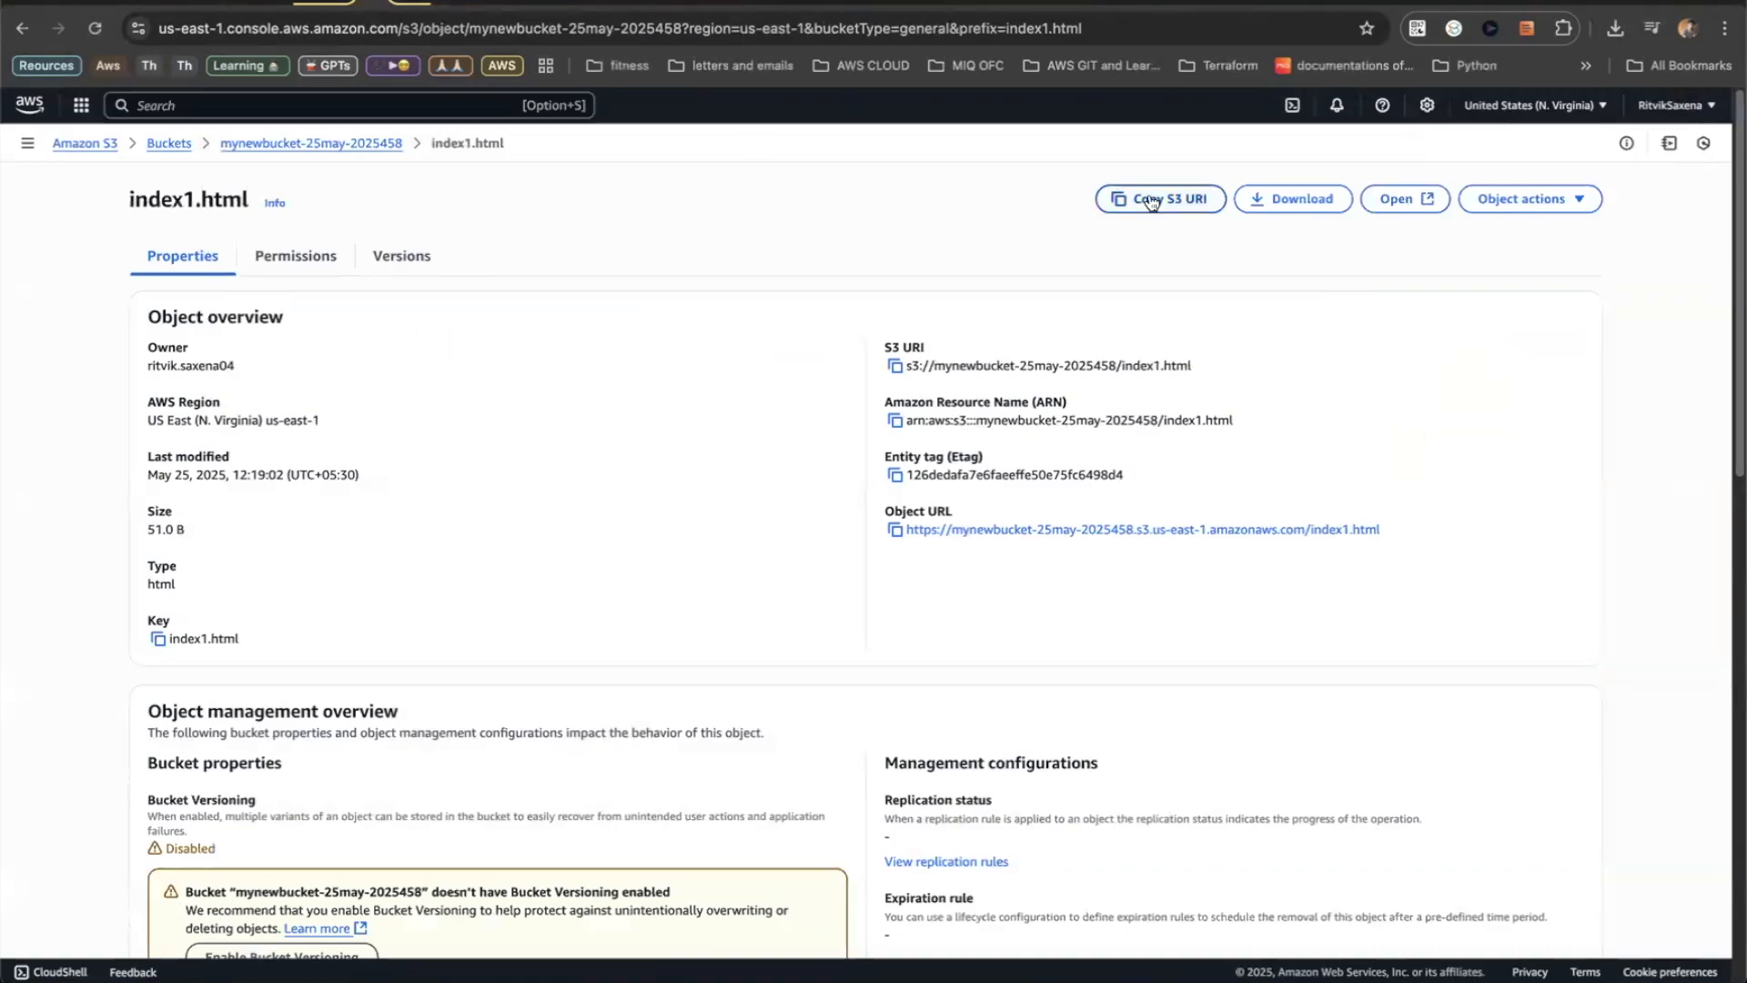
- Return to the mynewbucket-25may-2025458 bucket, upload the edited index1.html from Downloads, and close the upload status
left_click(264, 143)
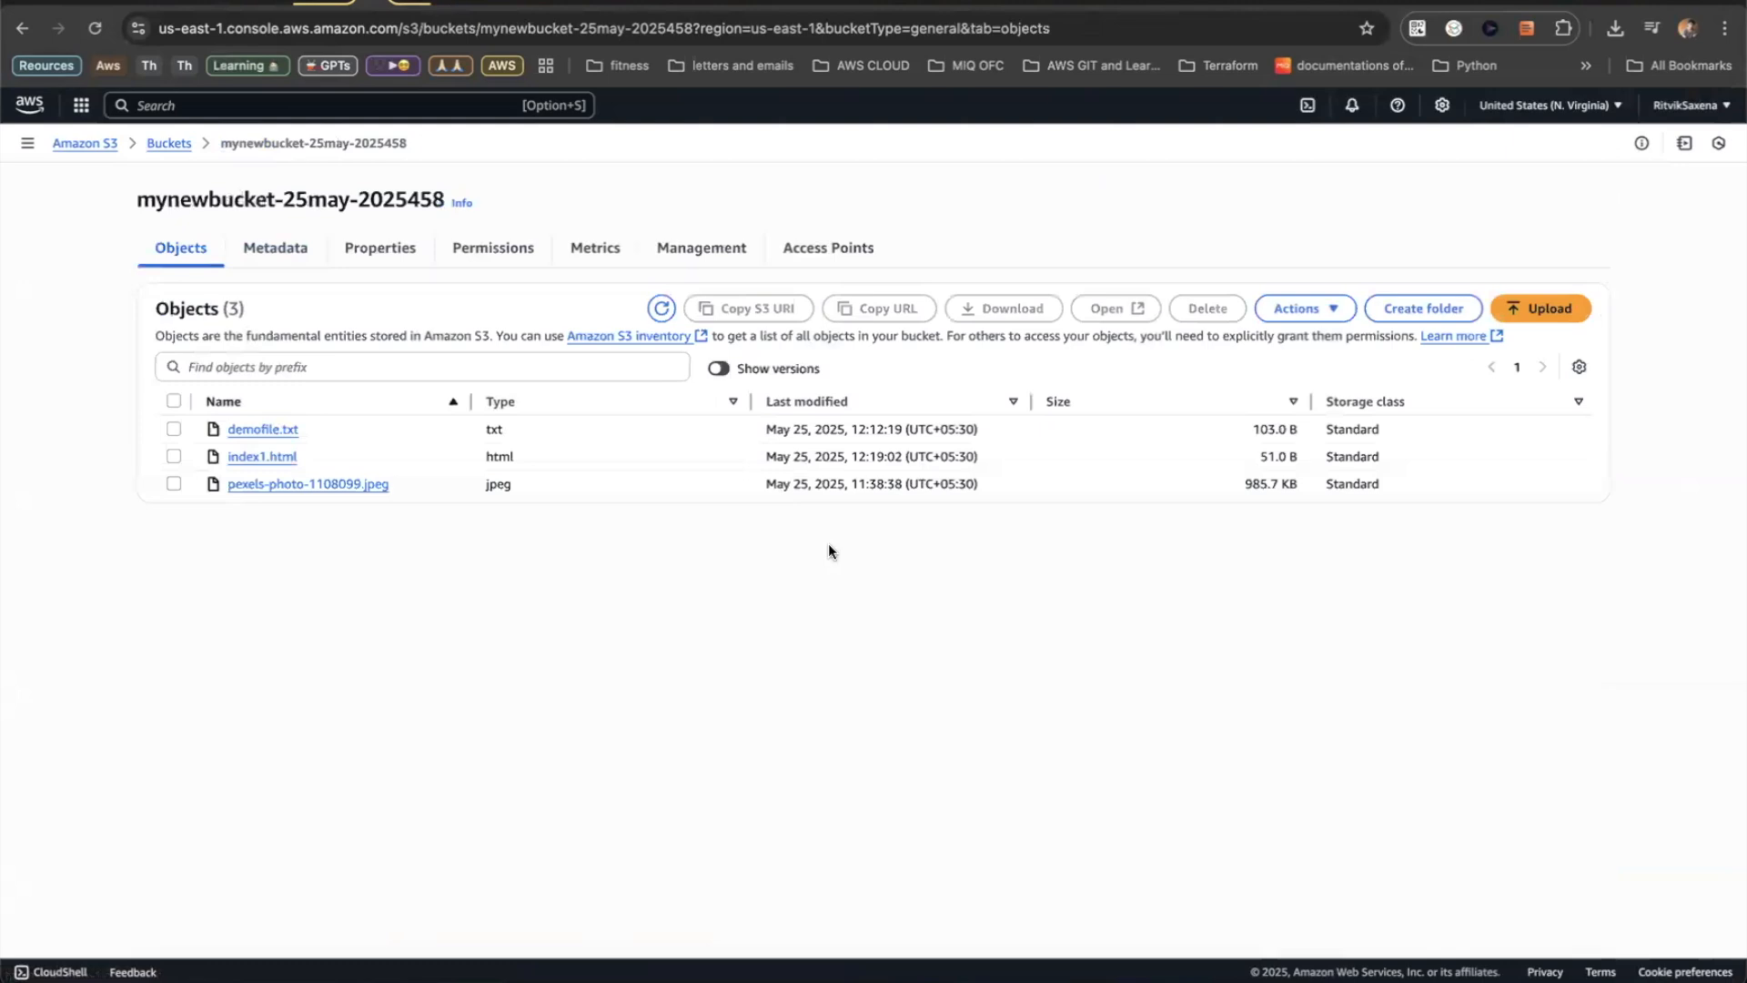
key("super+Tab")
left_click_drag(397, 517, 89, 464)
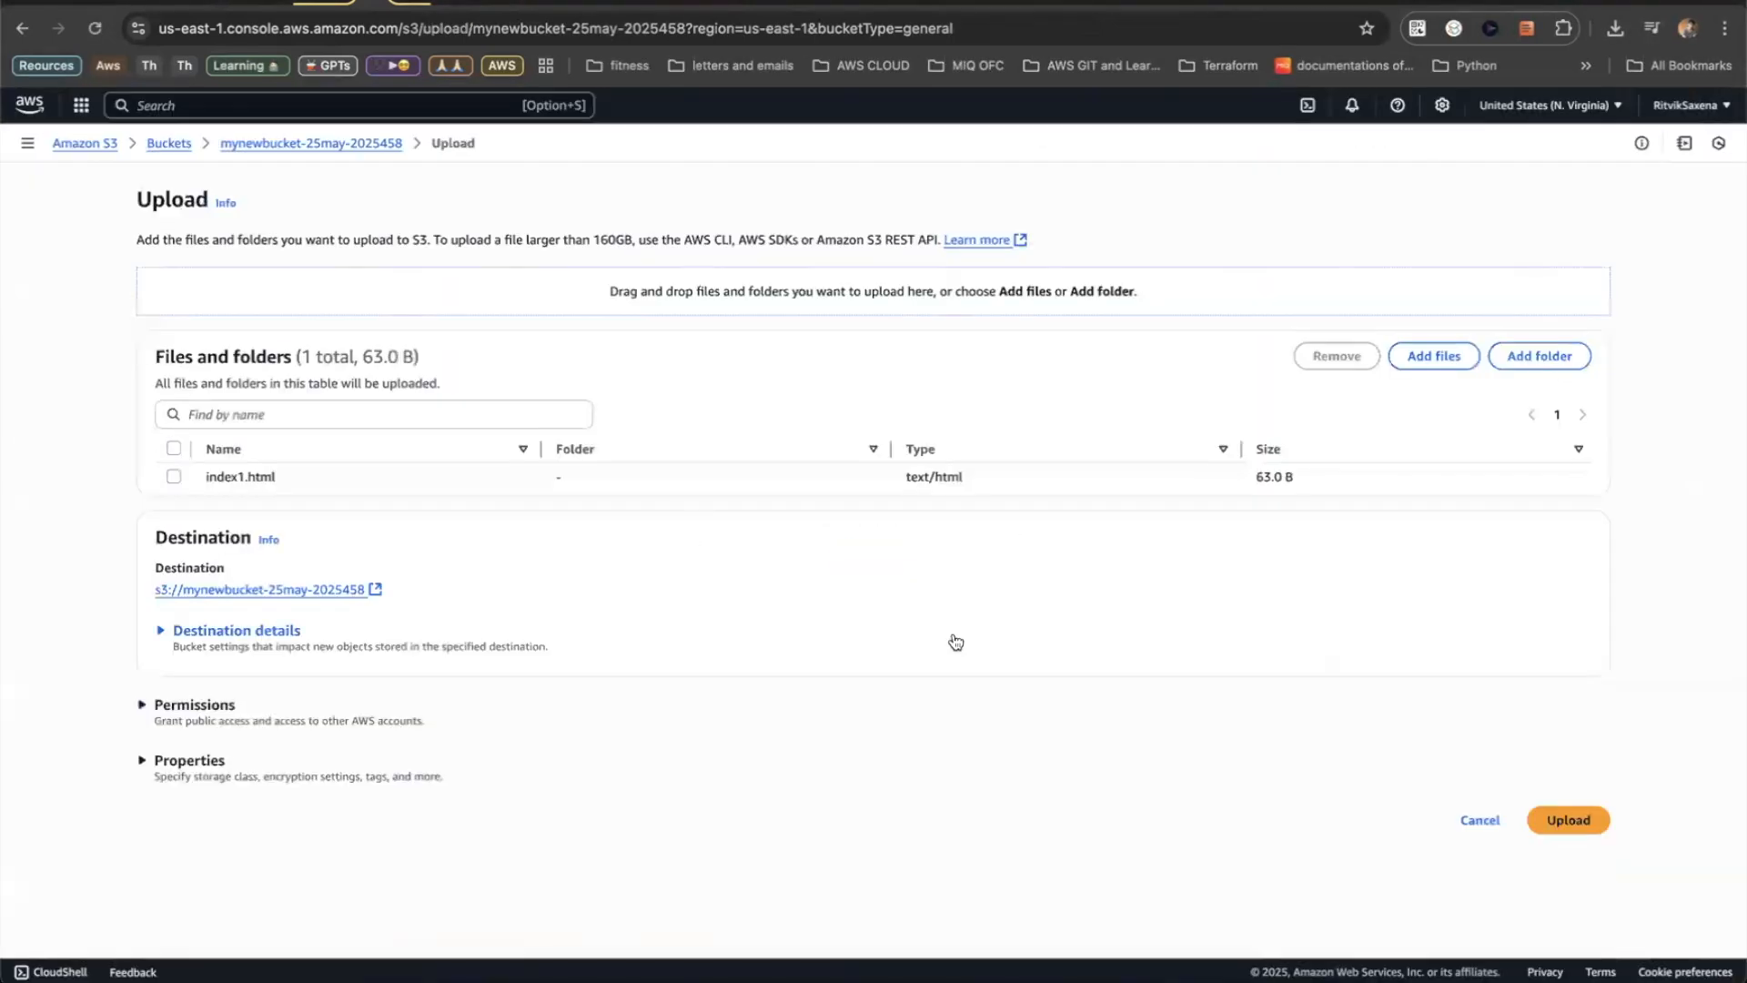
left_click(1569, 820)
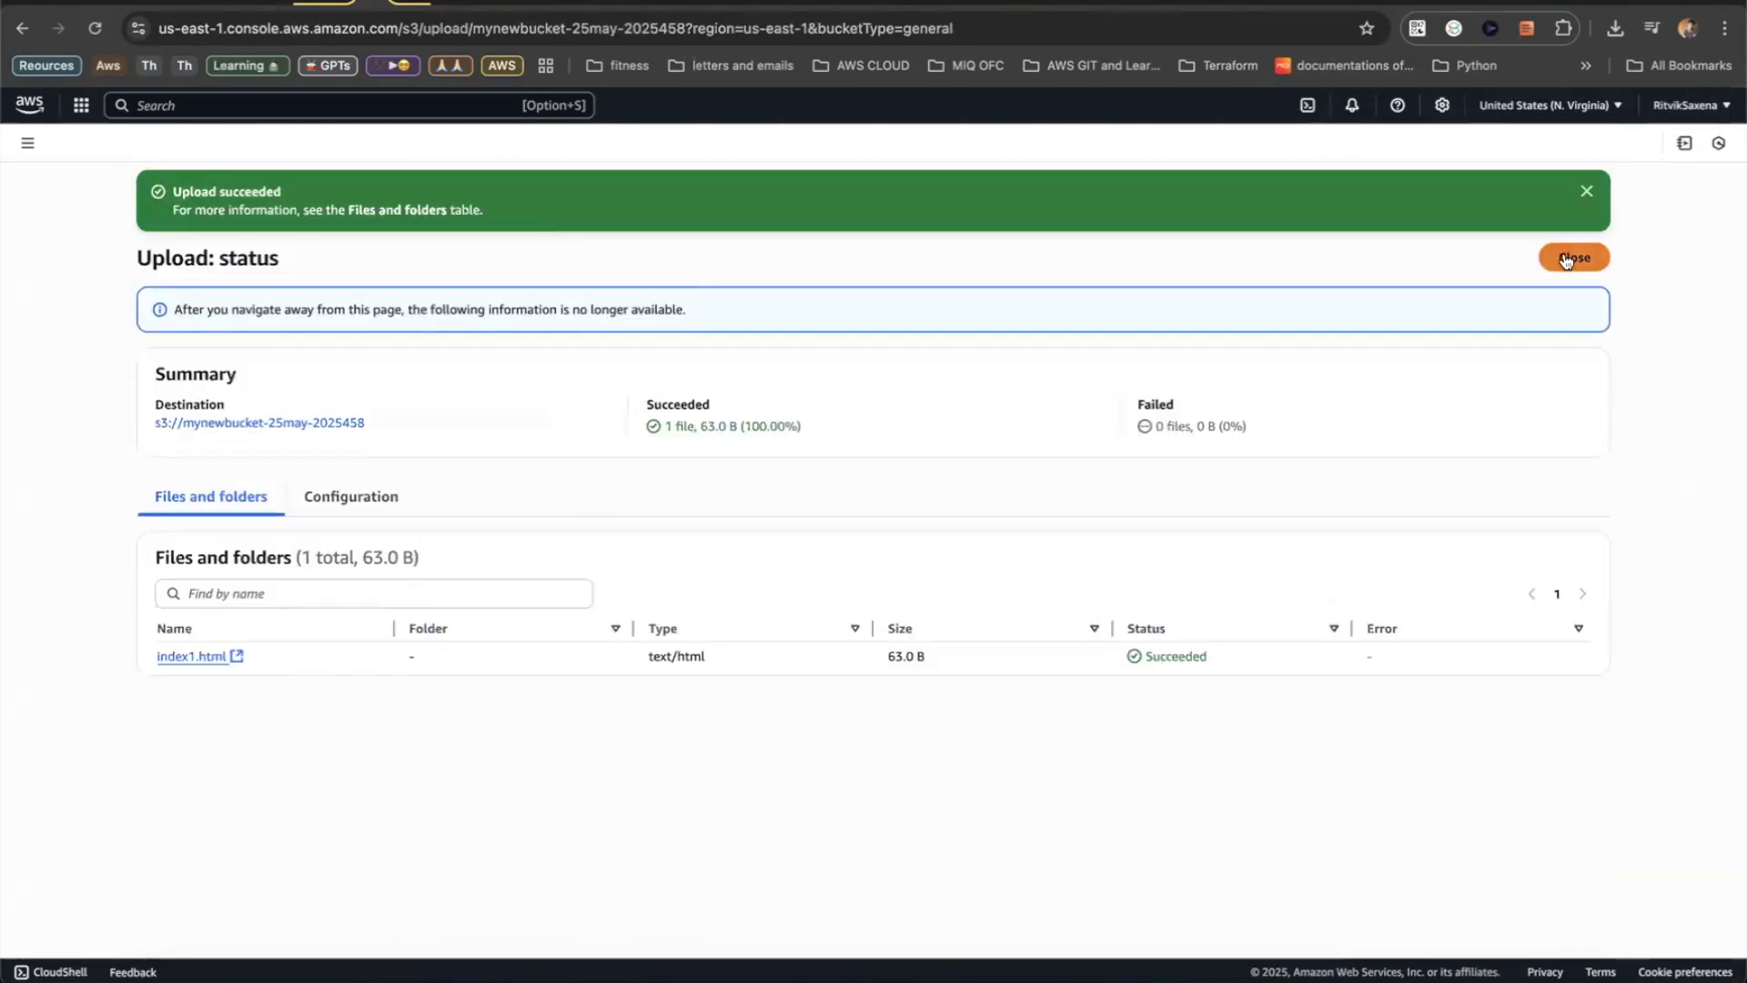
left_click(1567, 261)
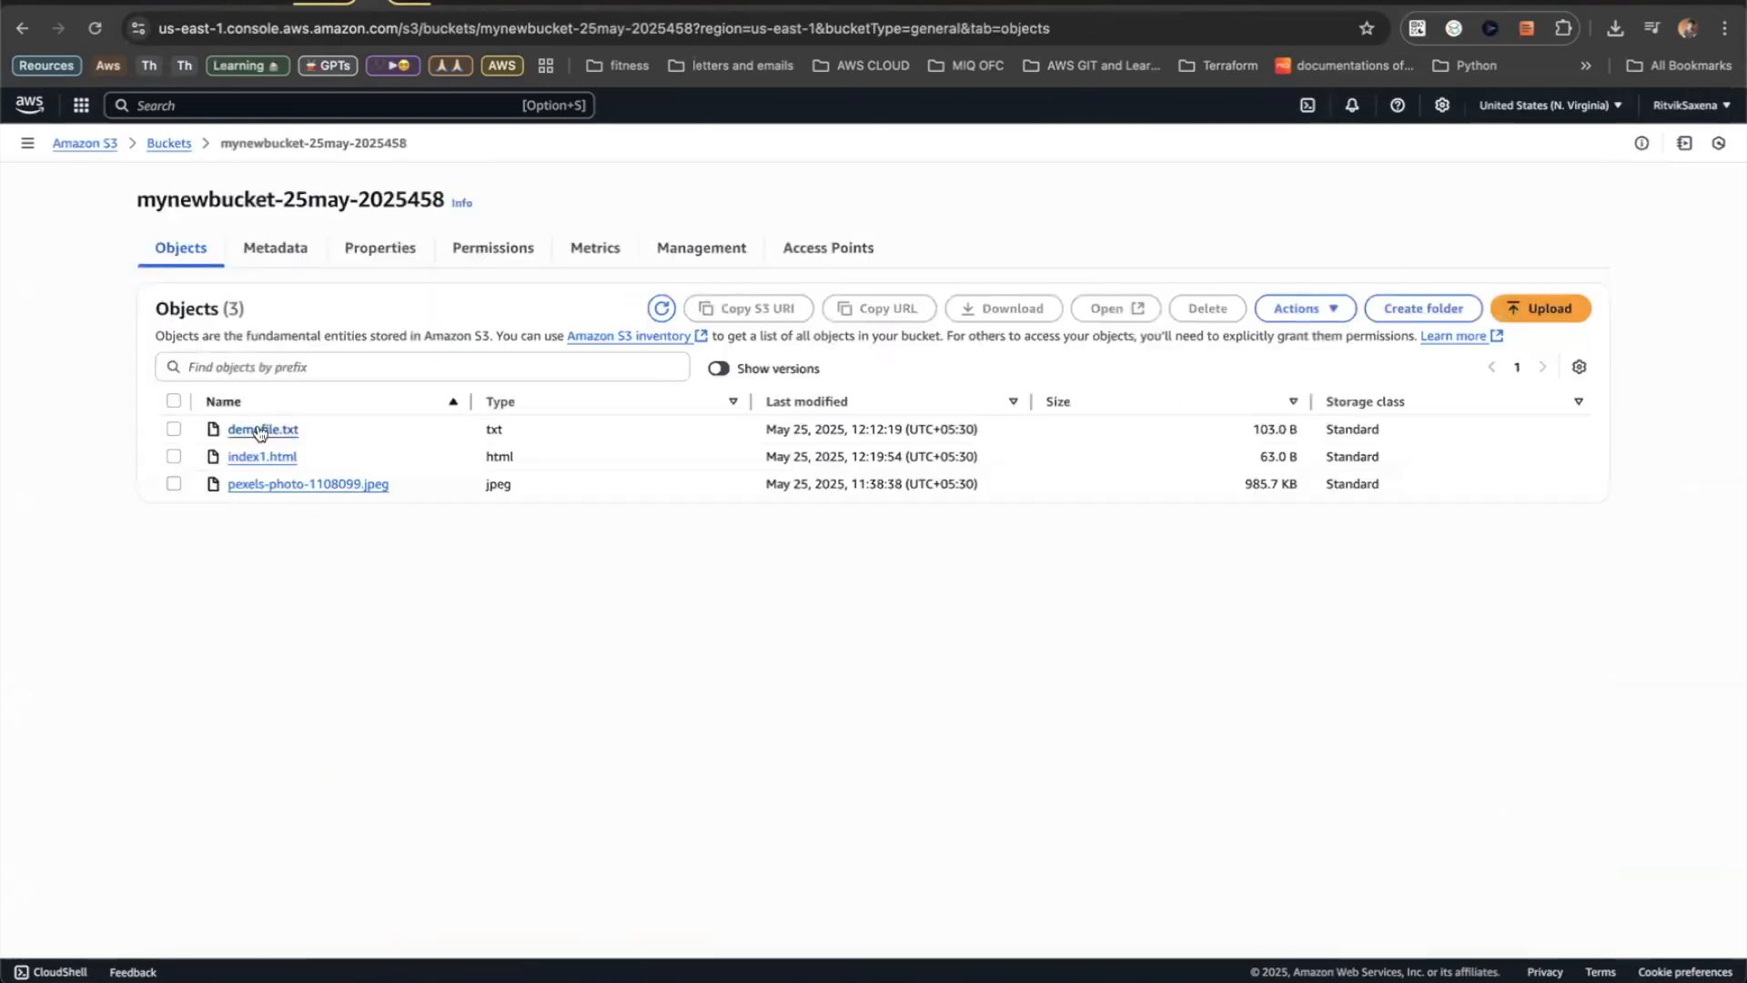
left_click(260, 430)
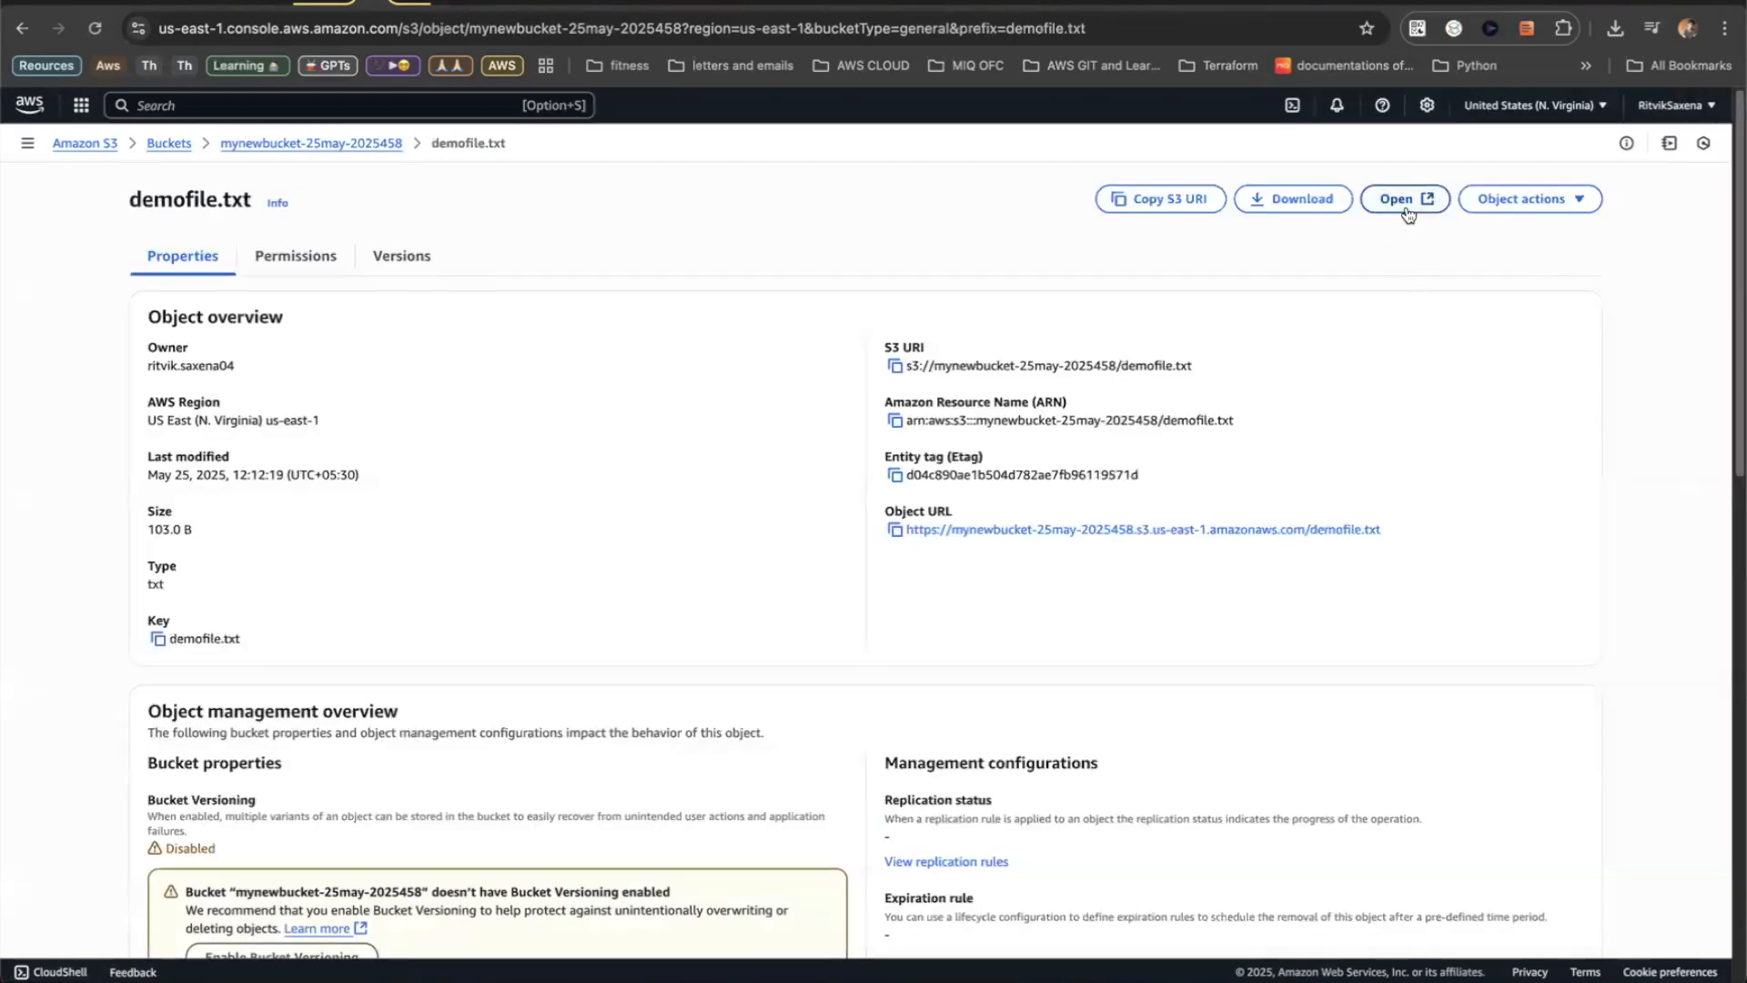
left_click(1408, 215)
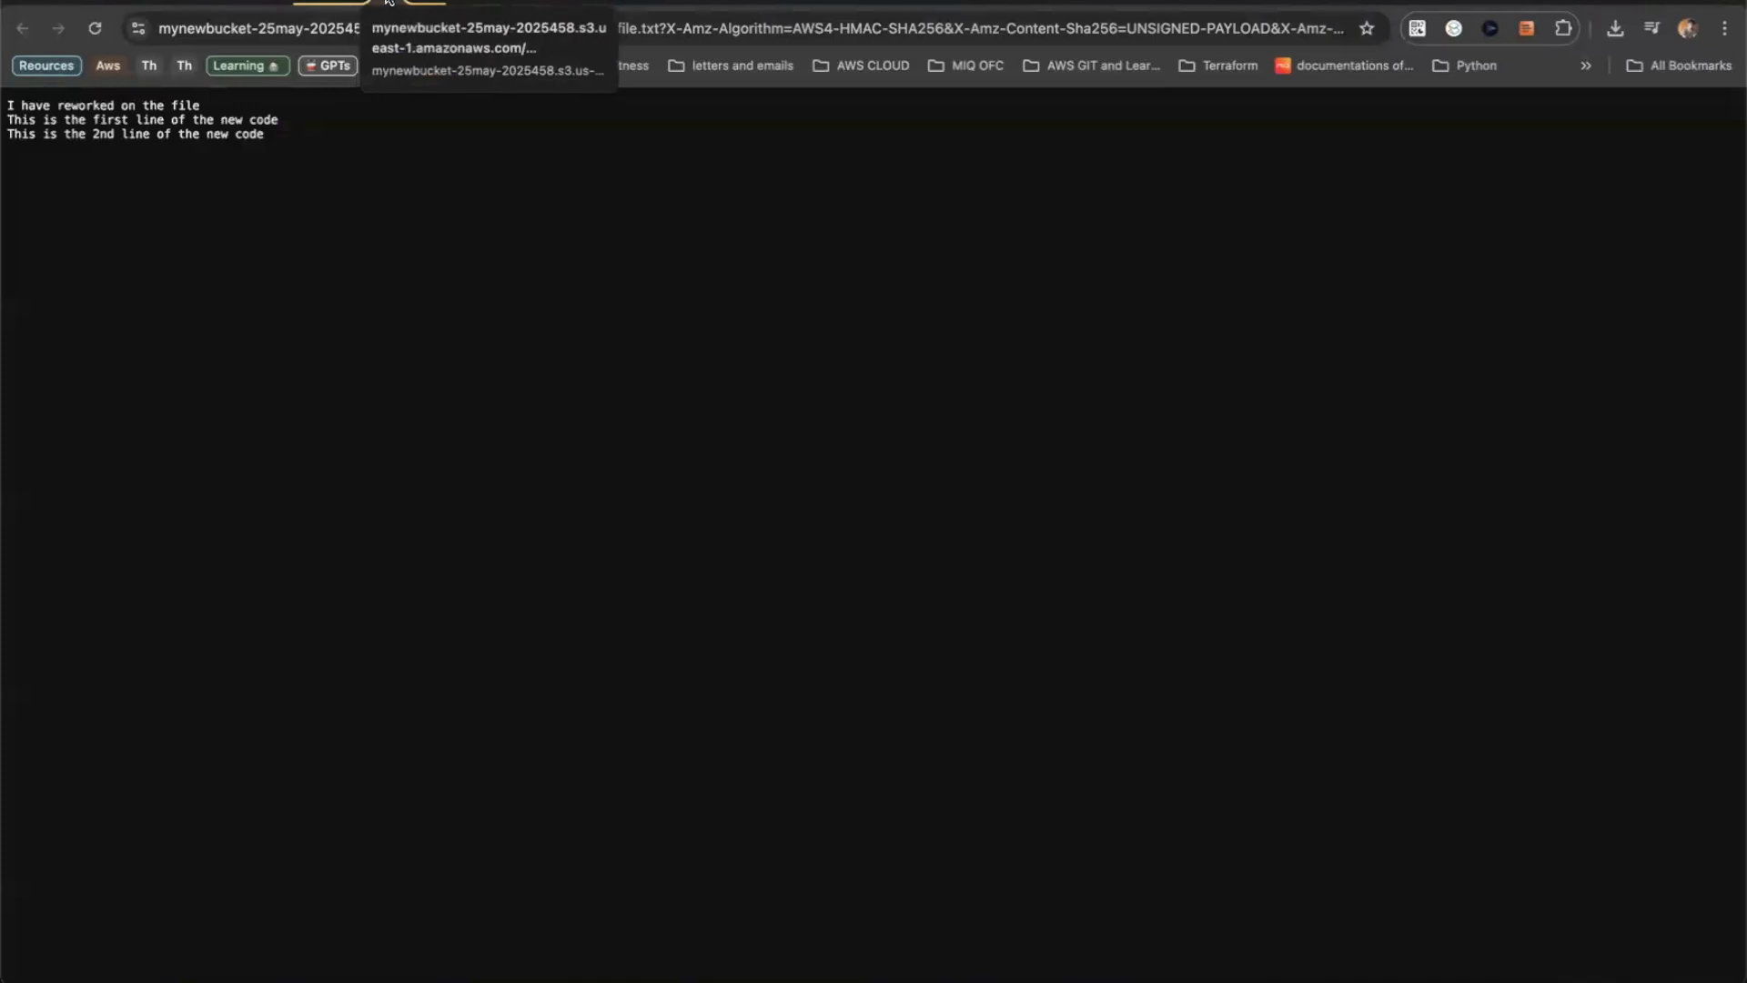
left_click(332, 10)
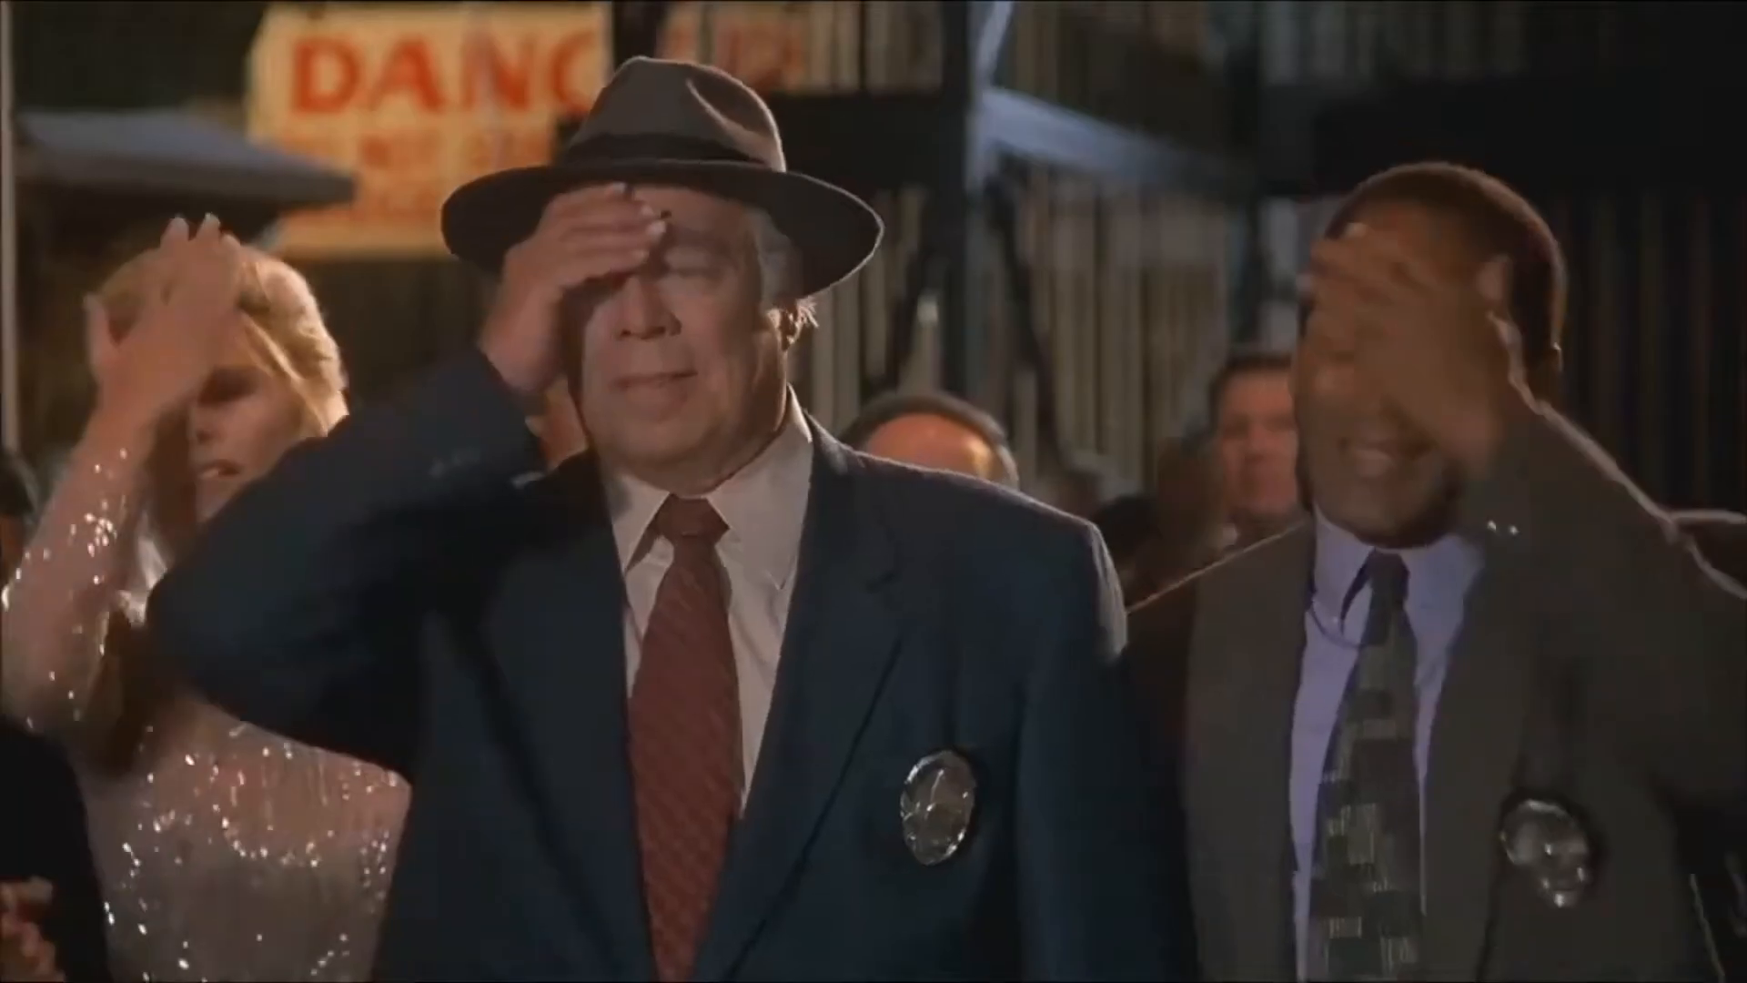
scroll(346, 364, "left", 3)
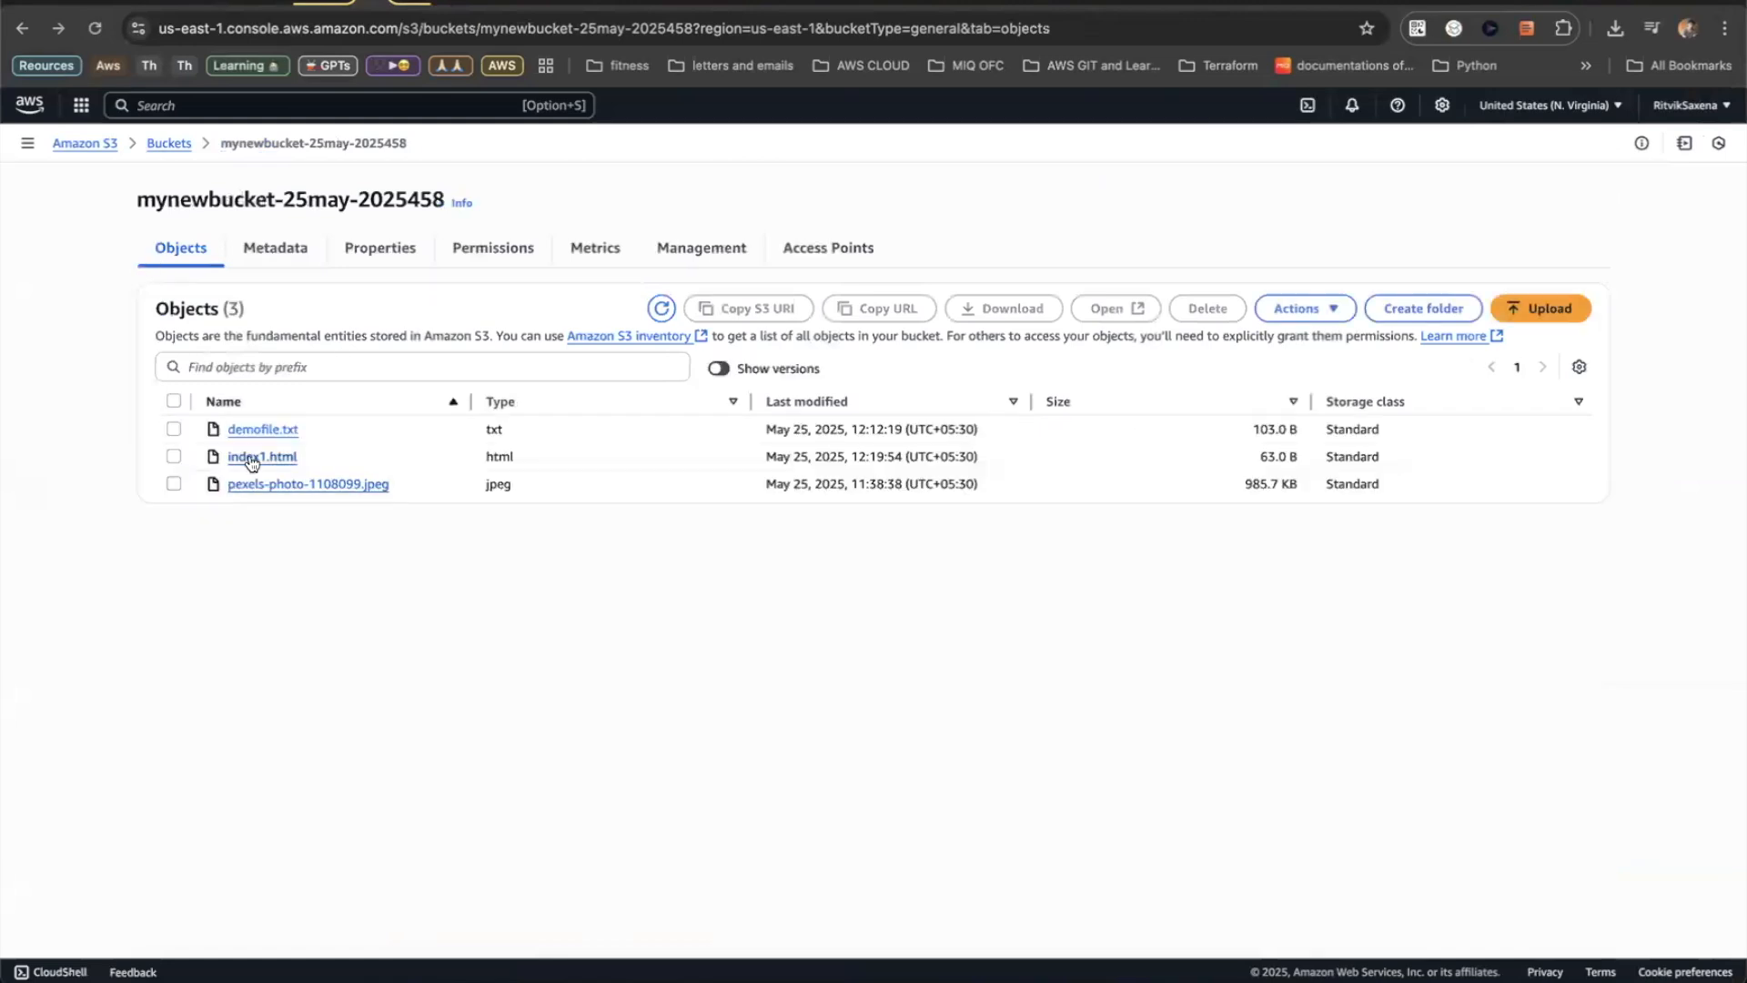
- Open the content of the index1.html object, examine its text for the added "hello hello", and return to the object's details
left_click(252, 458)
left_click(1407, 197)
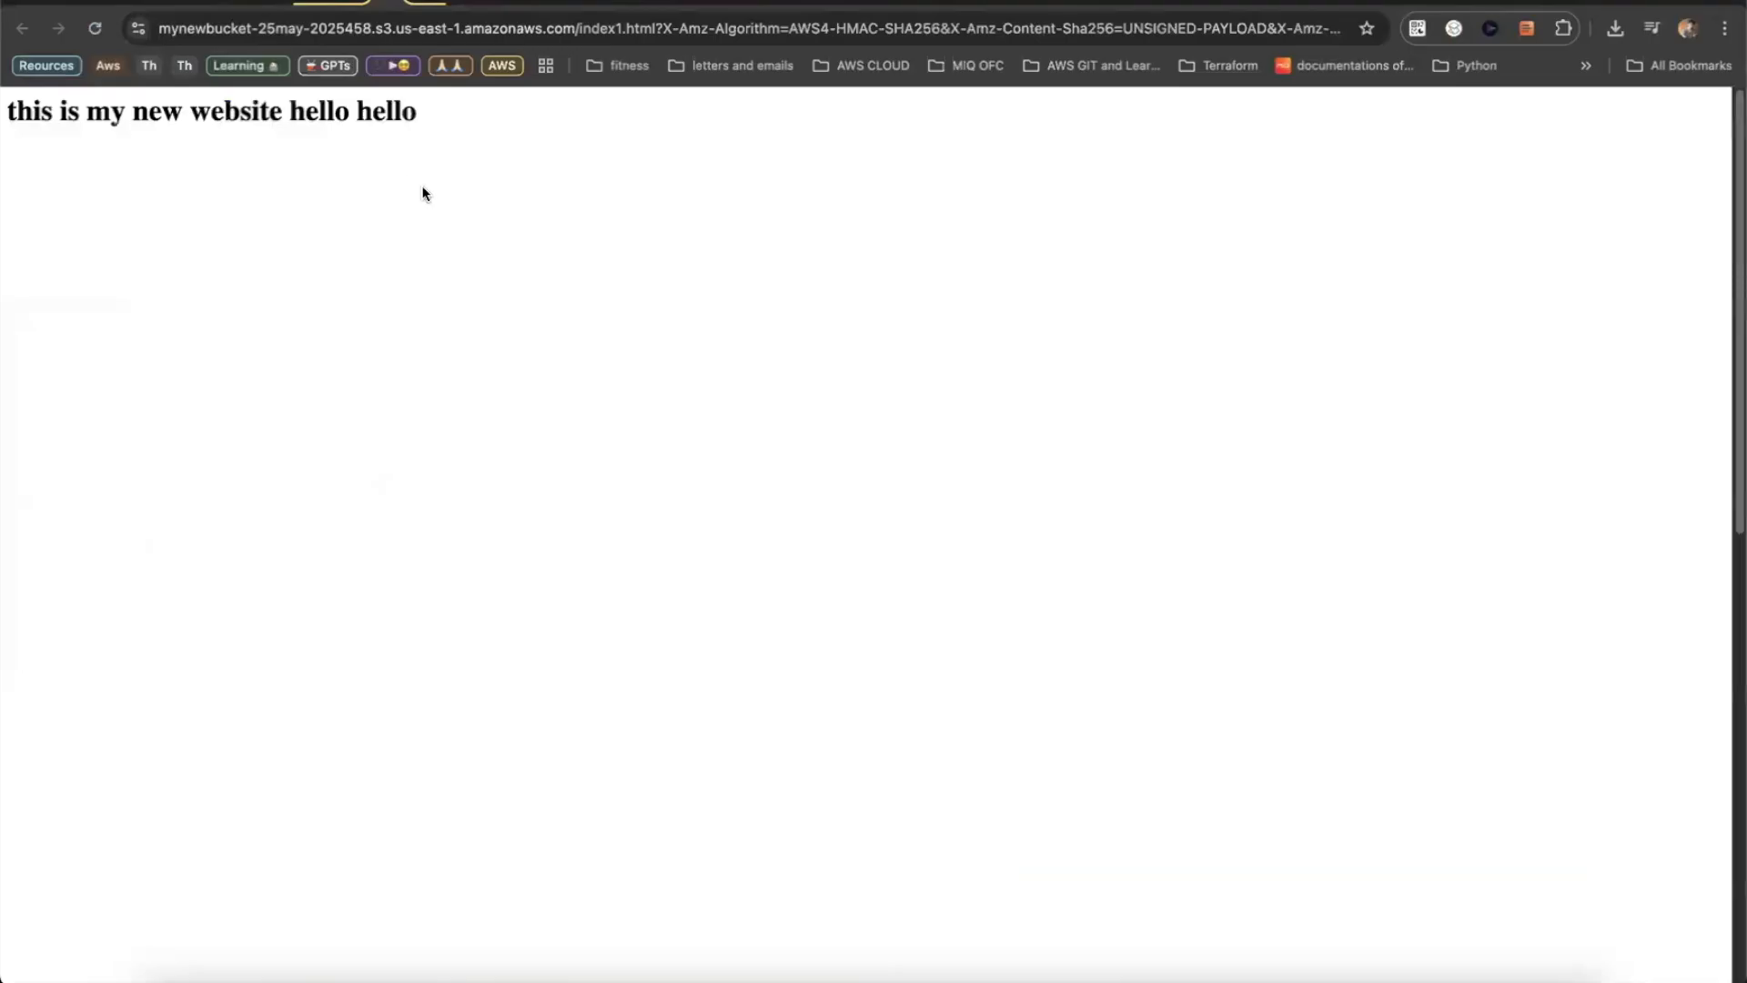
triple_click(418, 109)
left_click_drag(420, 110, 280, 110)
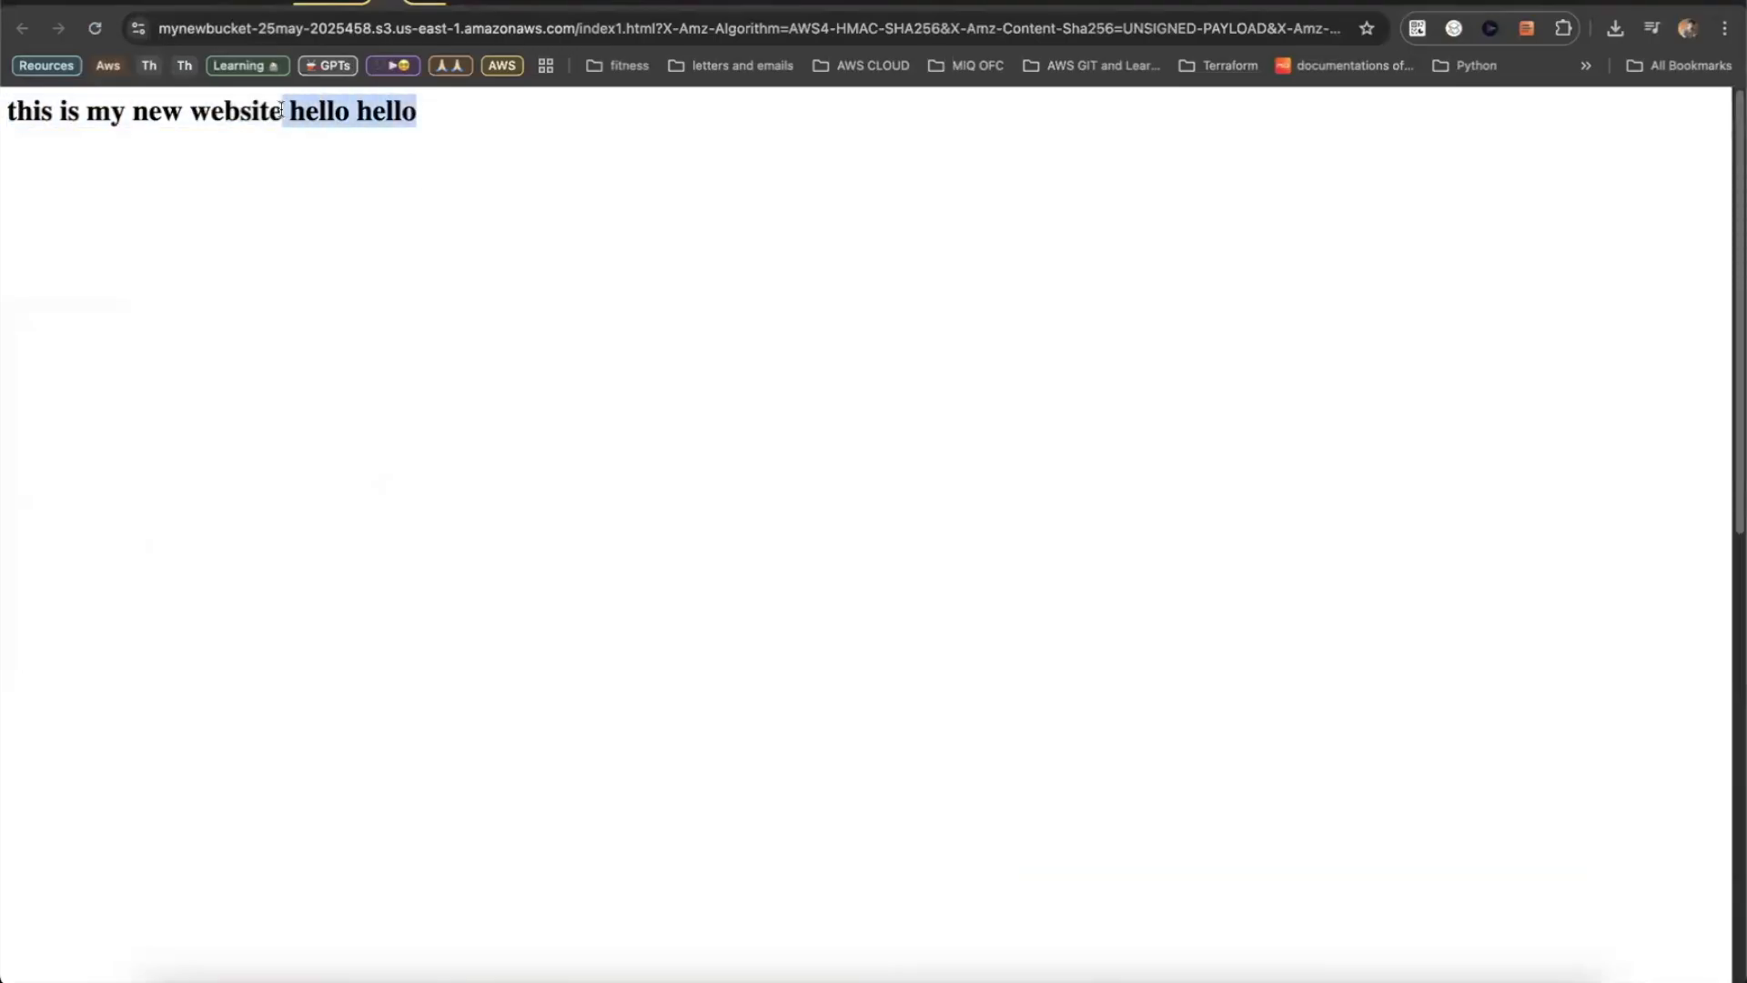
left_click(346, 215)
left_click(364, 5)
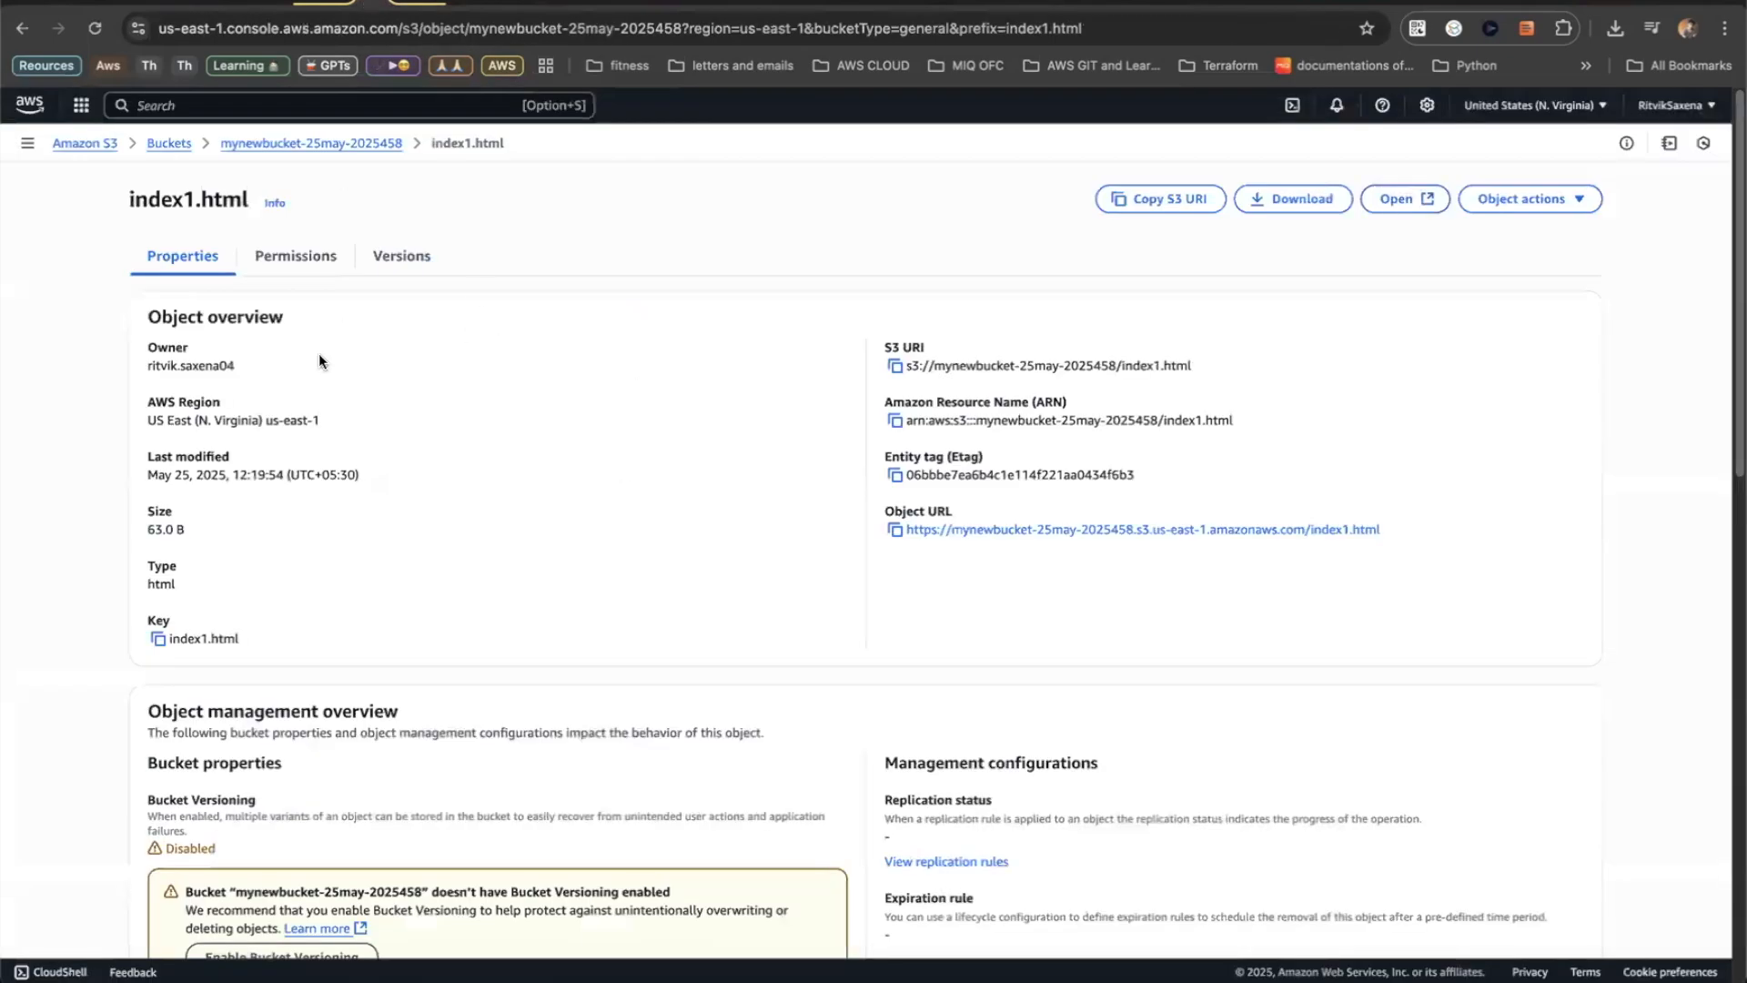
- Show the object versions in the bucket's object list and compare the entries of index1.html with those of demofile.txt
left_click(285, 151)
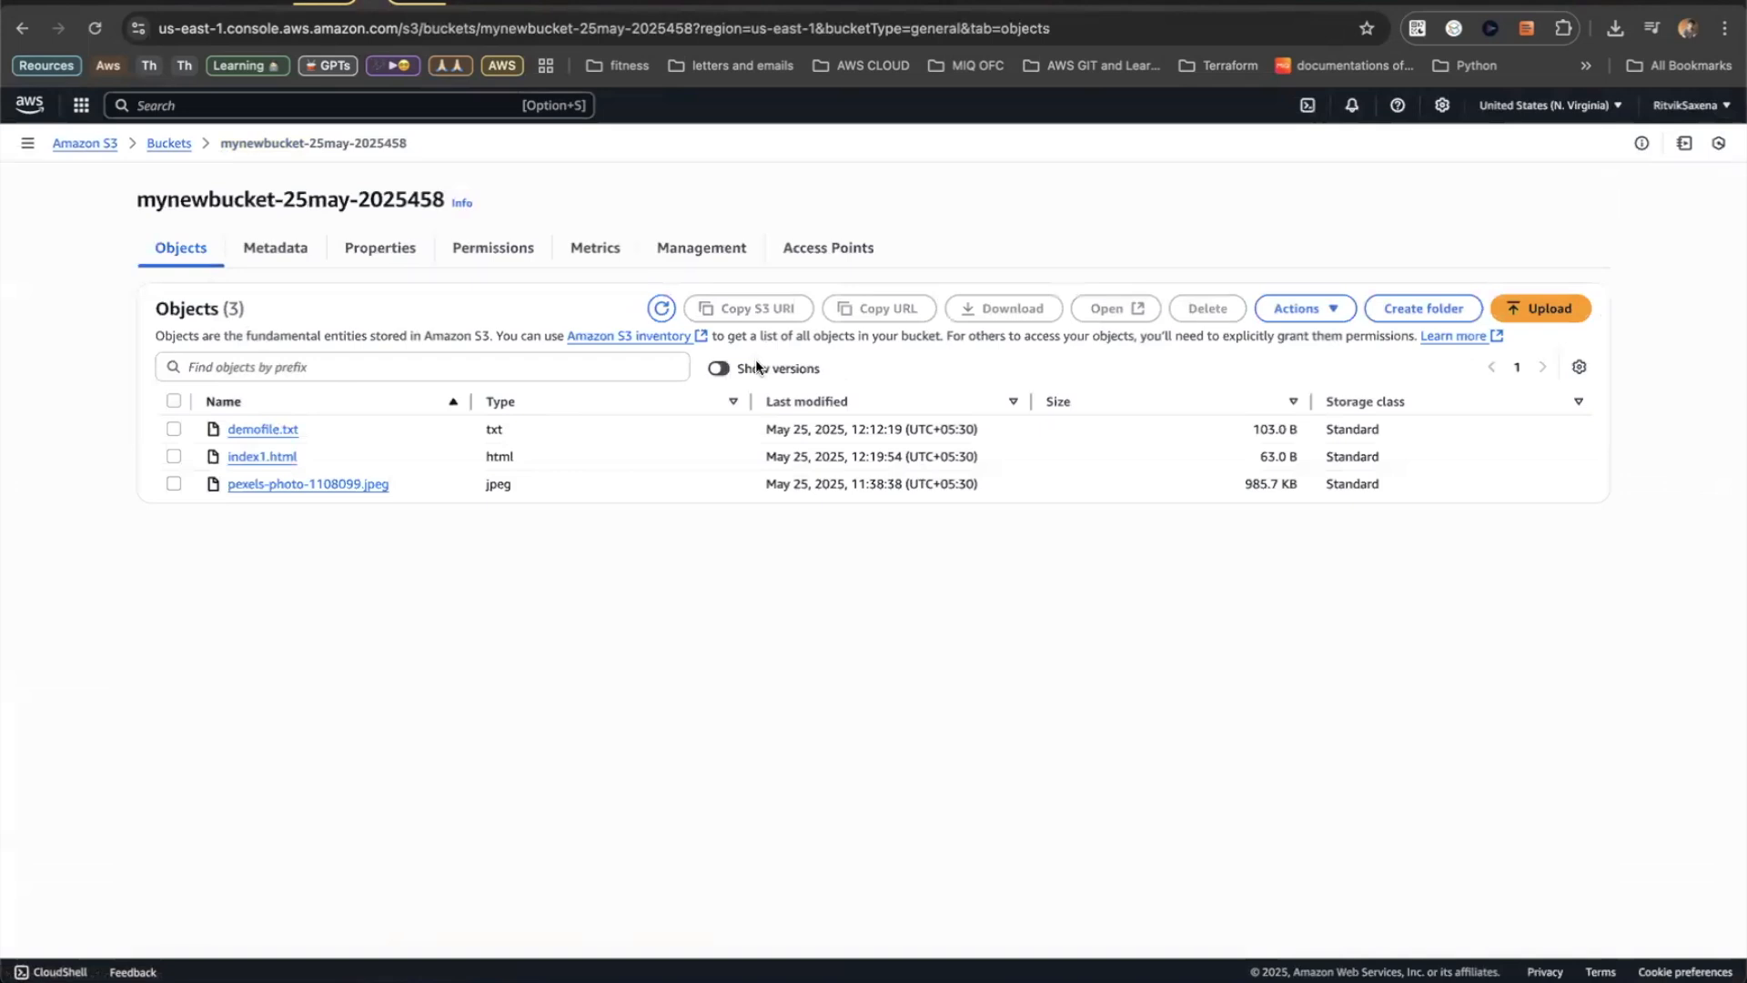
left_click(718, 369)
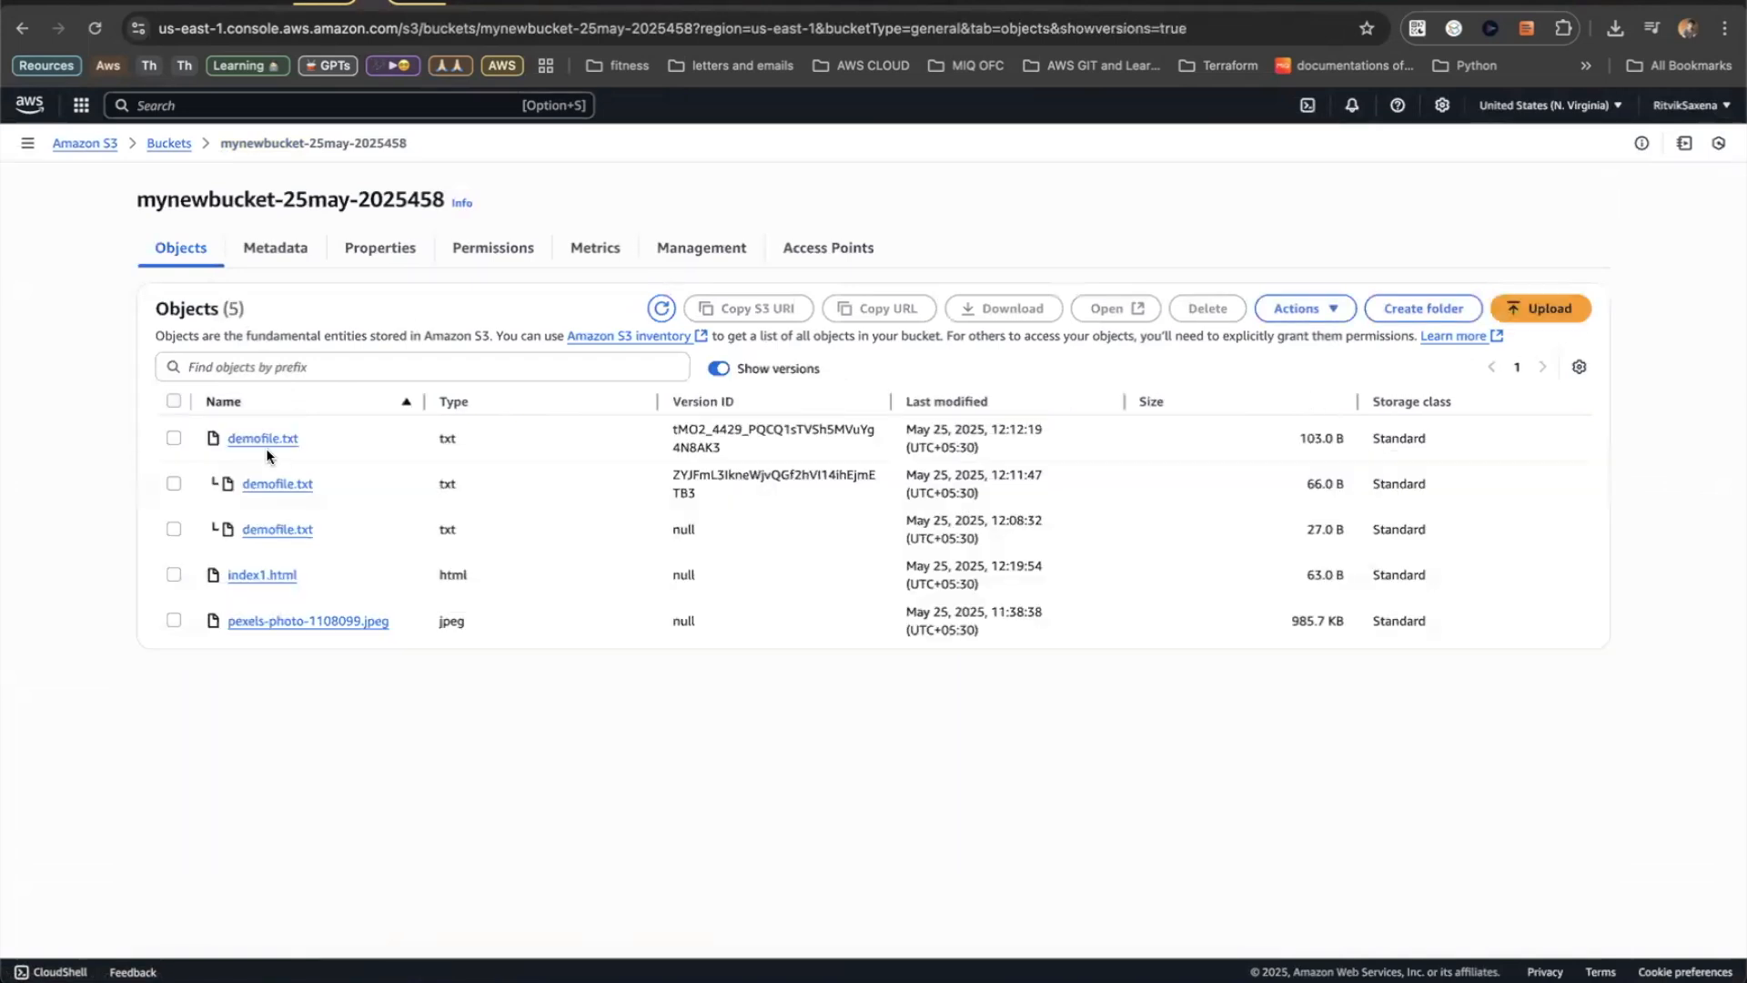
left_click_drag(306, 577, 199, 573)
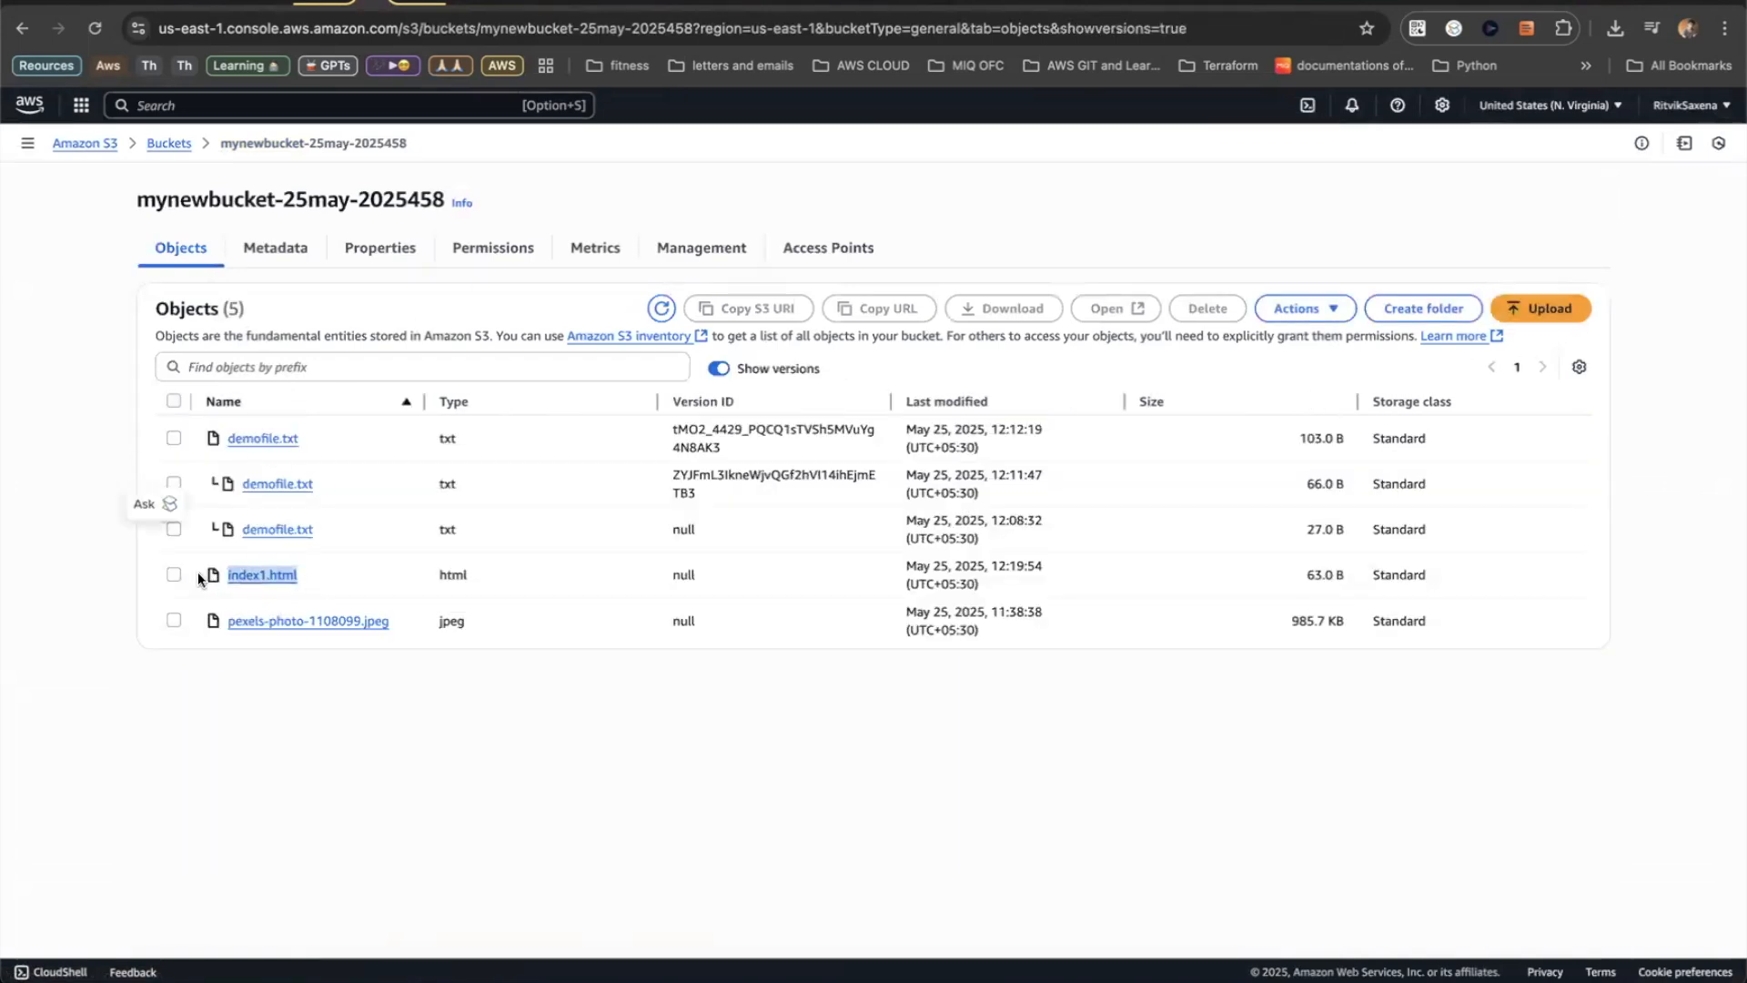
left_click(342, 681)
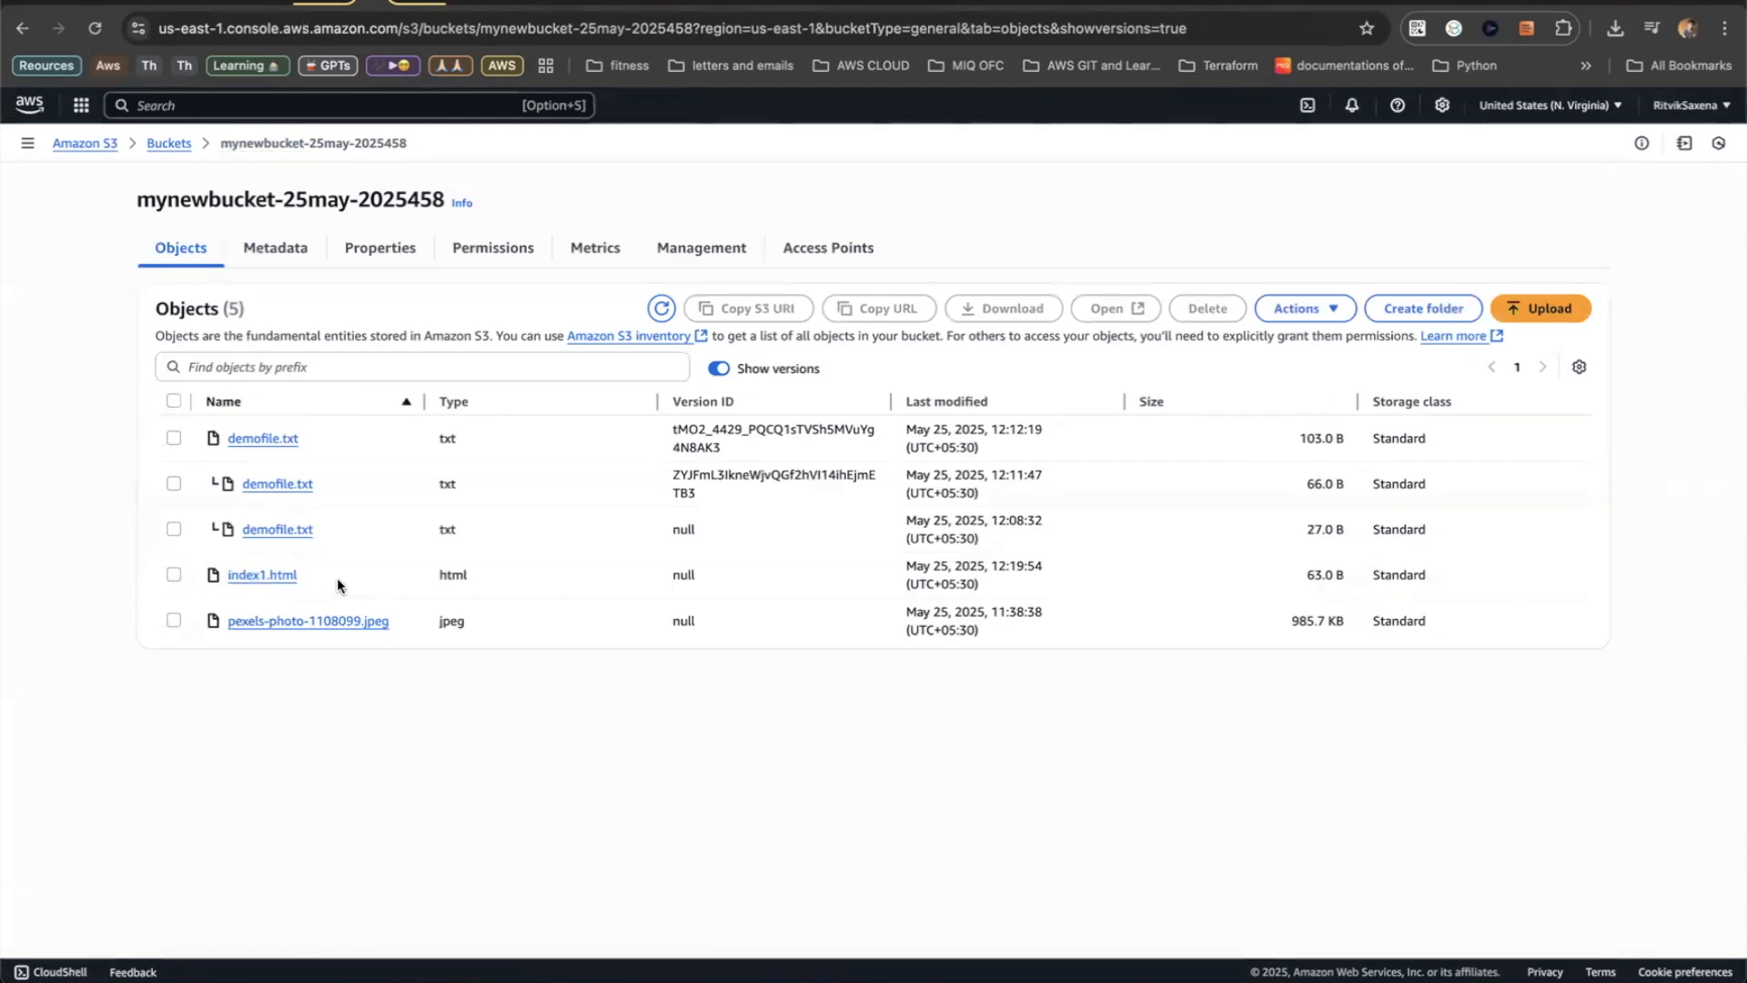
left_click_drag(321, 526, 198, 438)
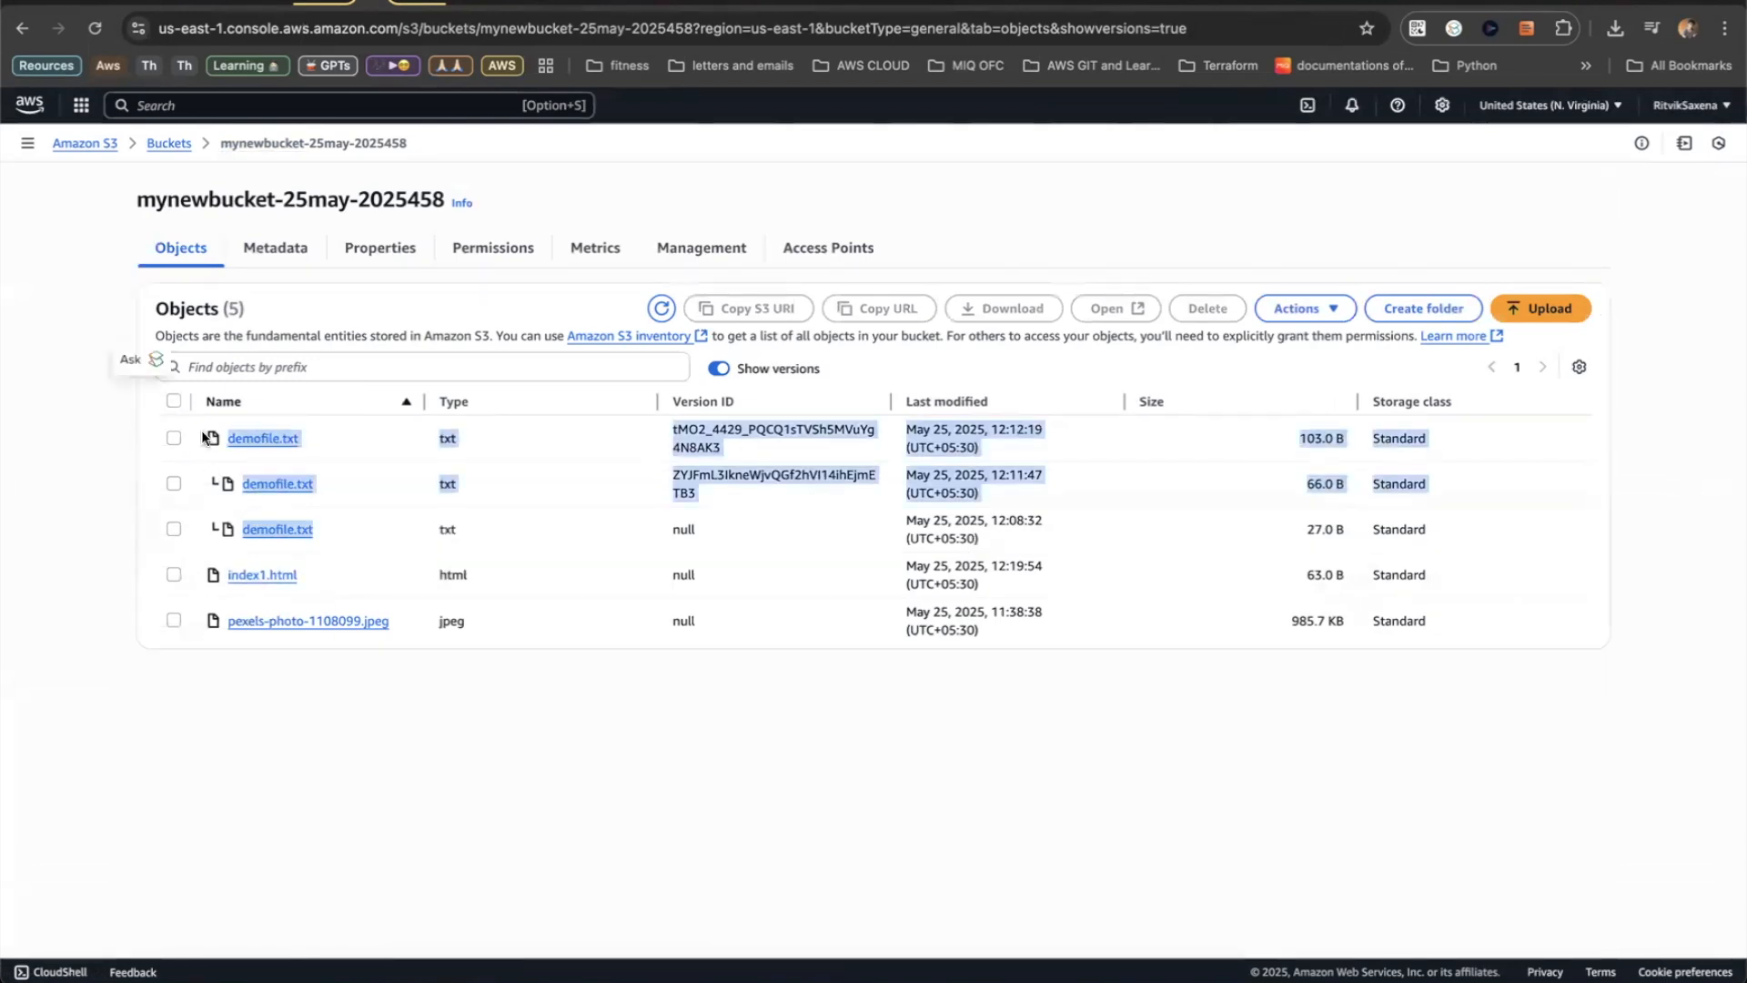
left_click(452, 729)
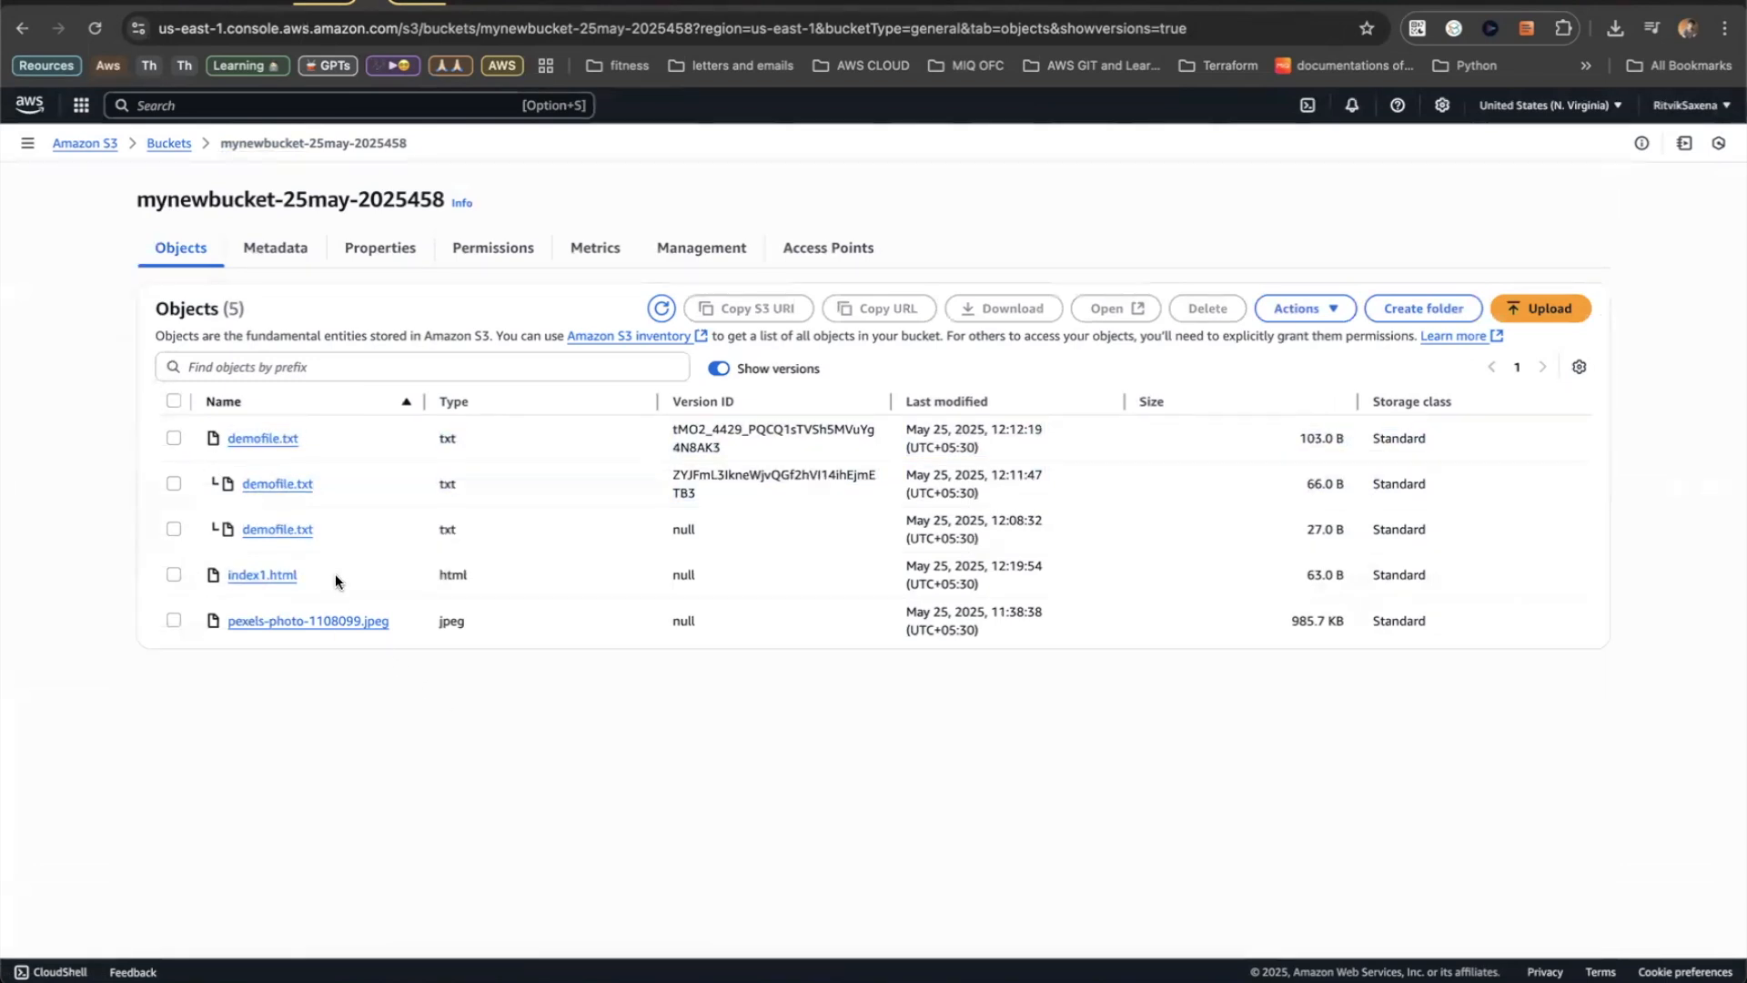
left_click_drag(318, 572, 164, 577)
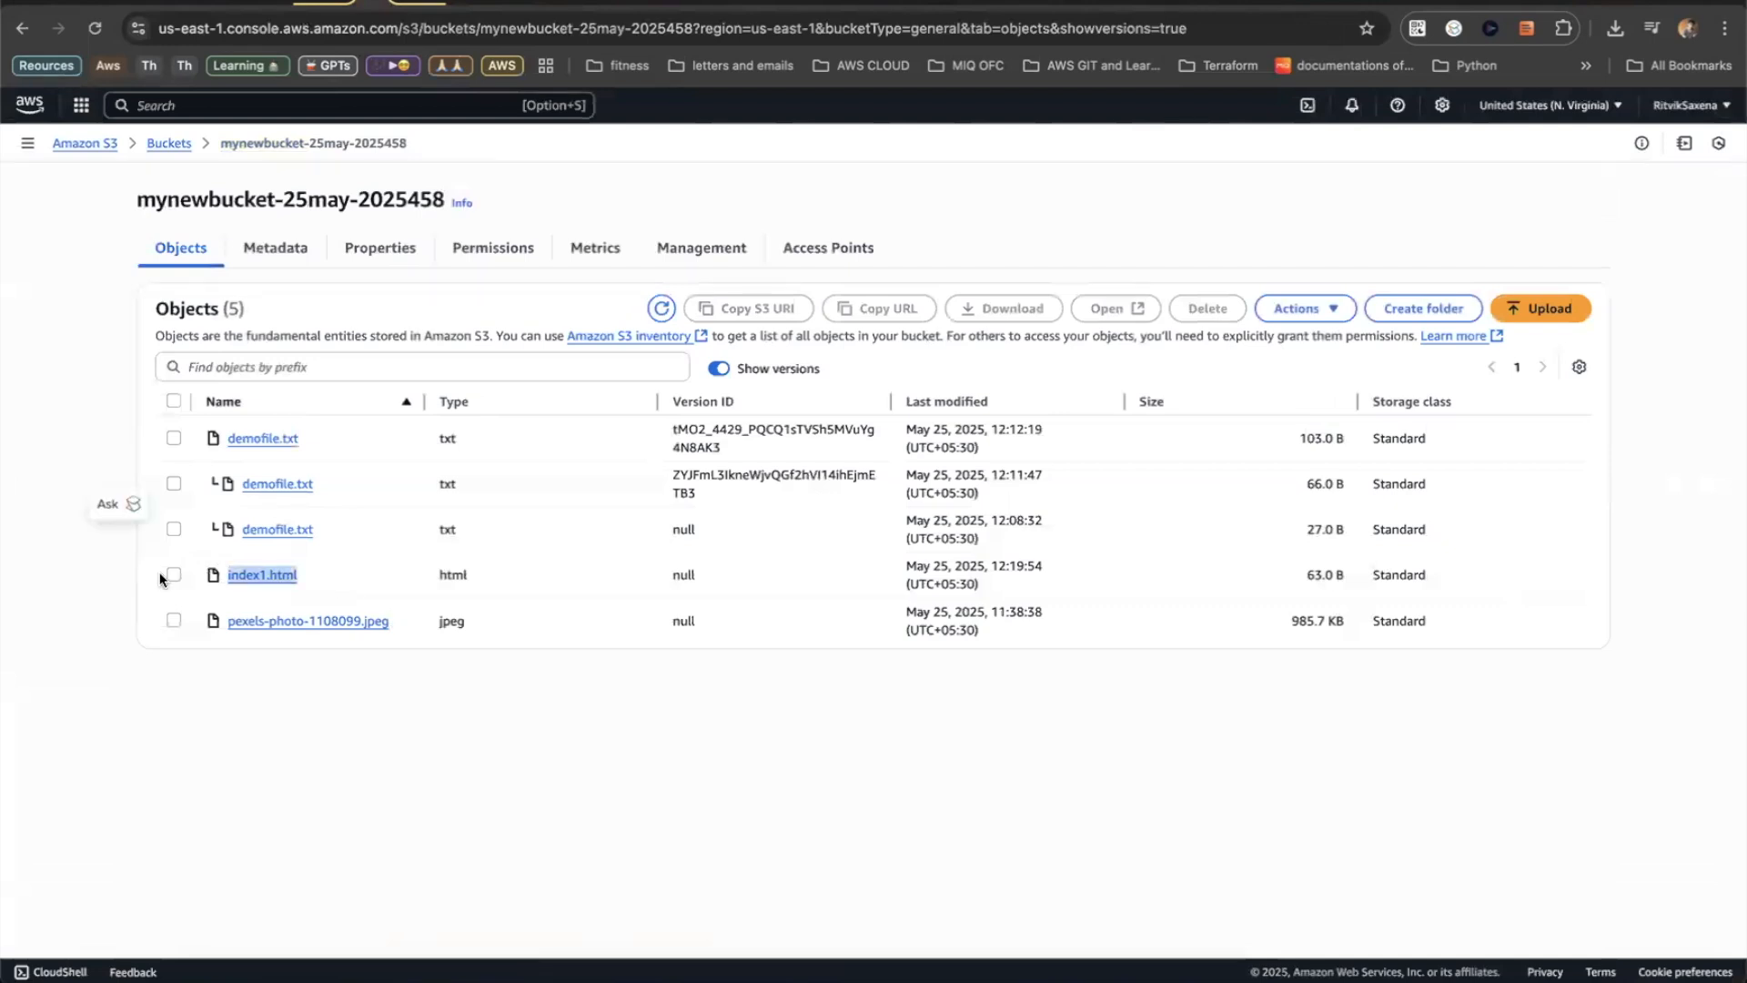
left_click(483, 754)
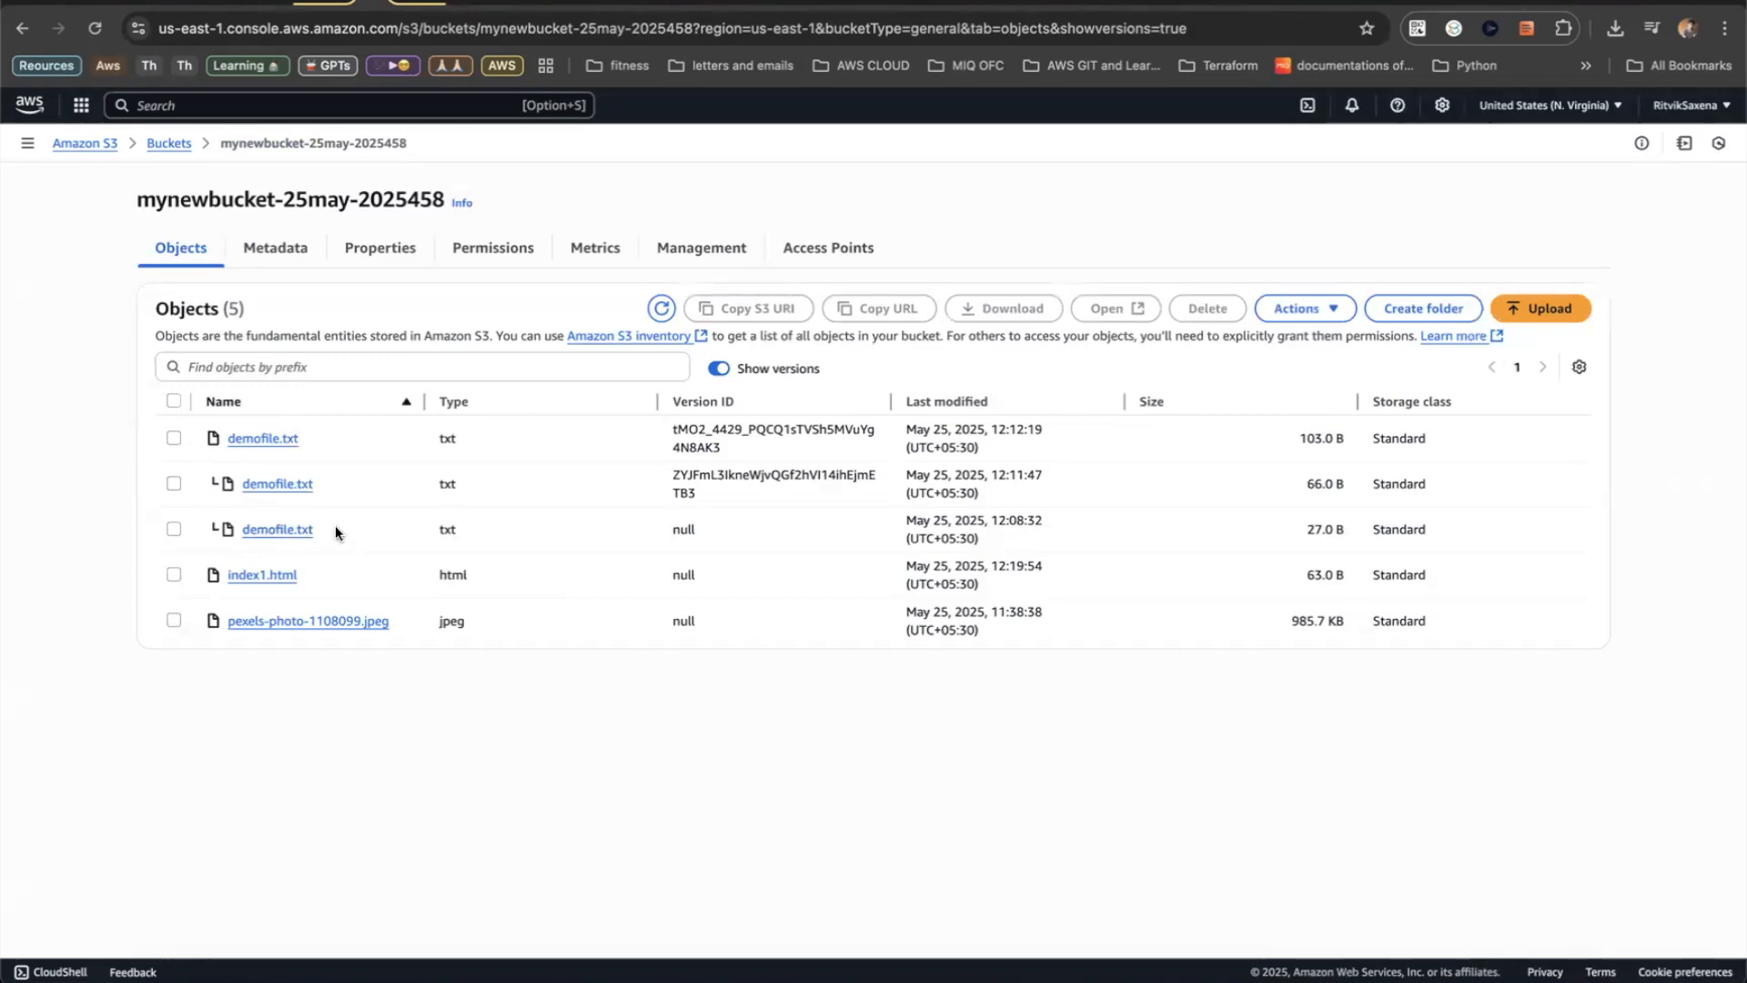
left_click_drag(283, 504, 191, 420)
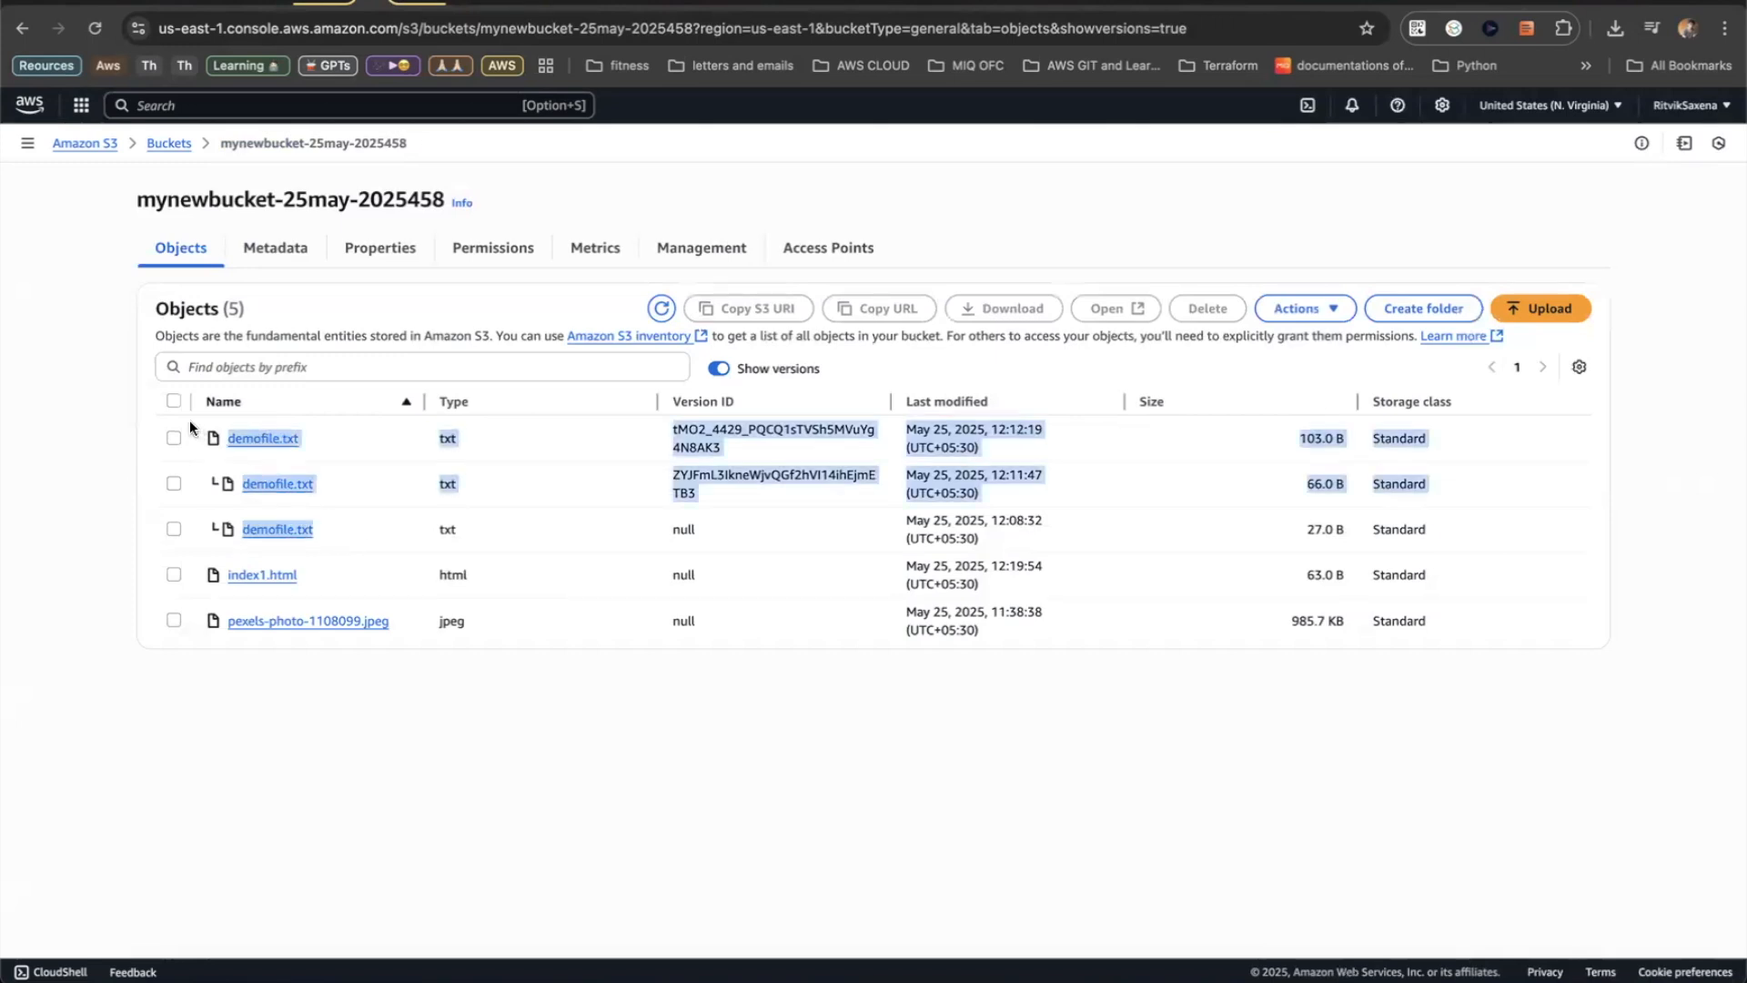
left_click(71, 479)
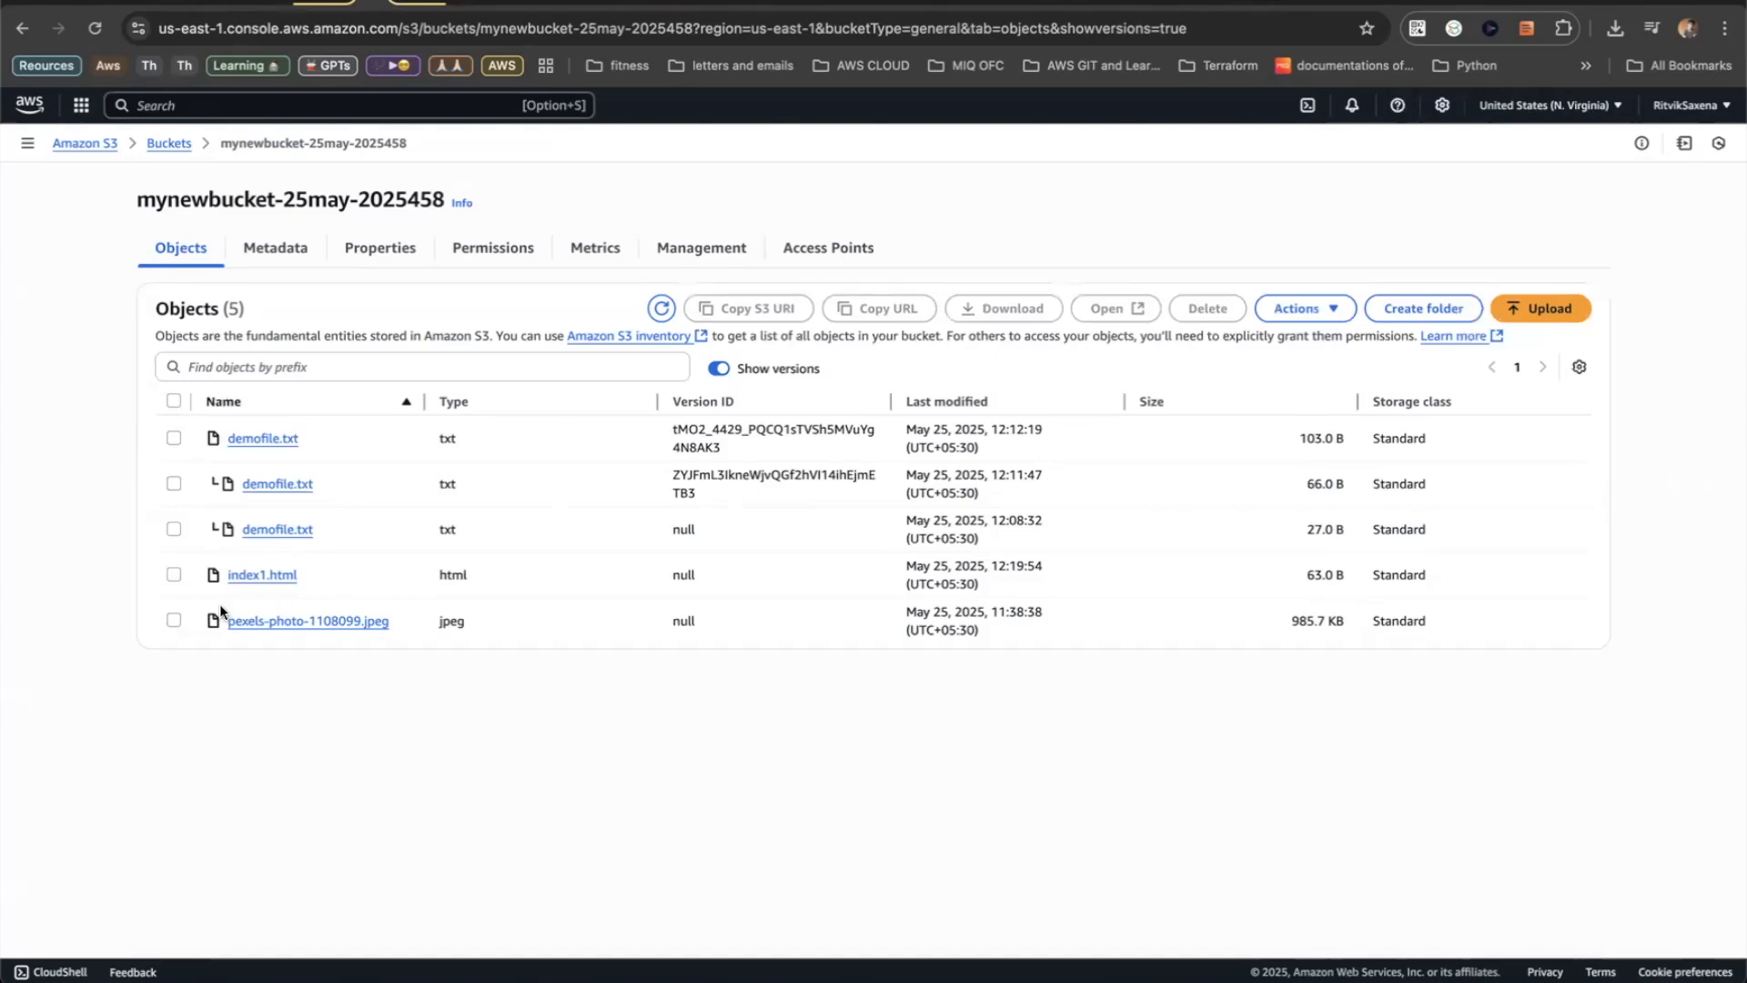
- Delete the index1.html object from the versions list, confirming with "permanently delete", and close the deletion status
left_click(173, 574)
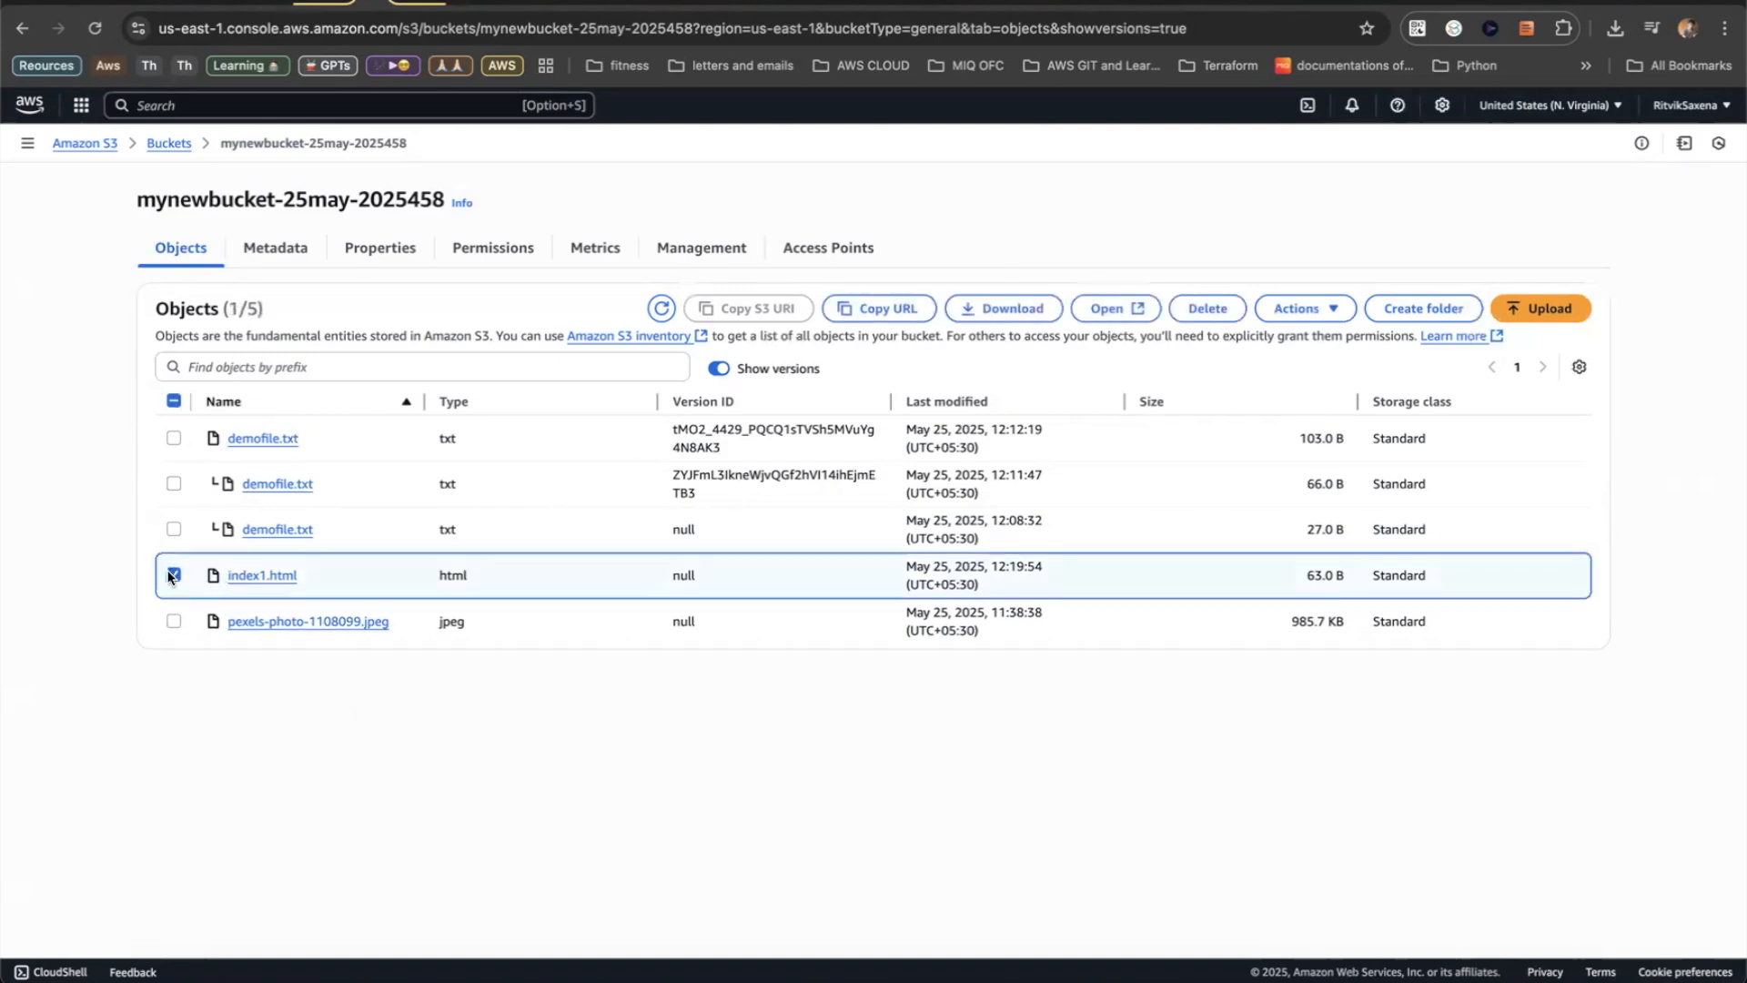
left_click(1208, 309)
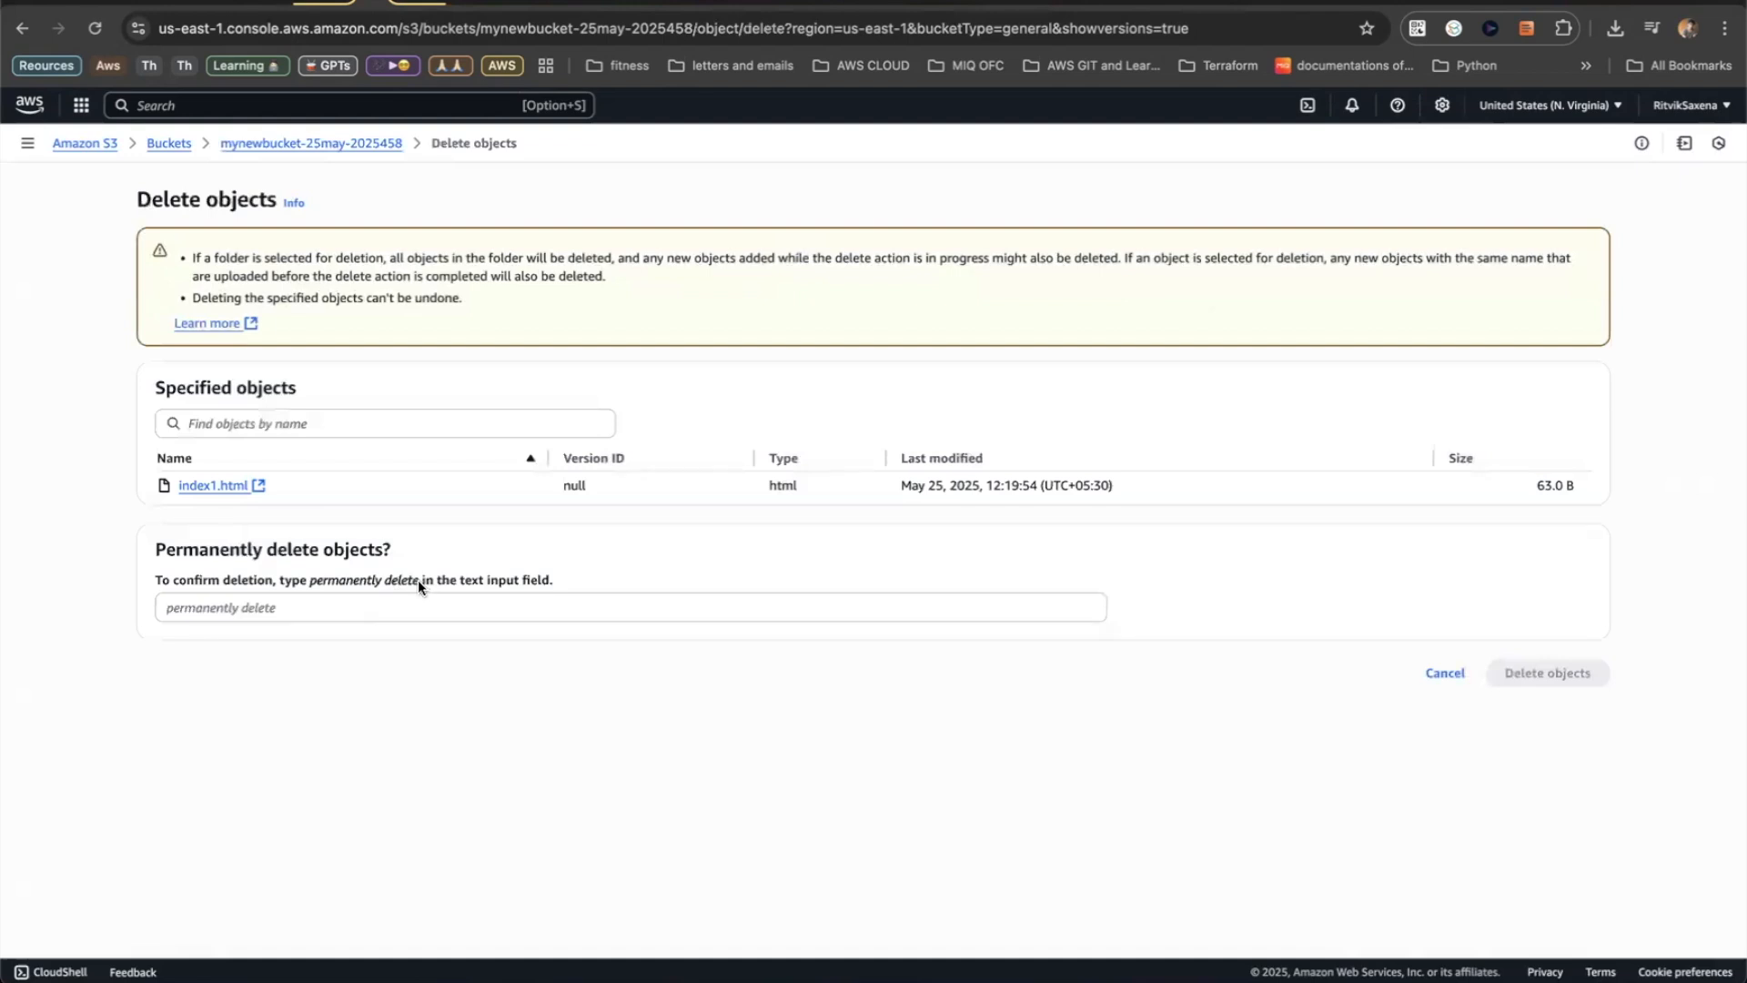
left_click_drag(418, 580, 336, 580)
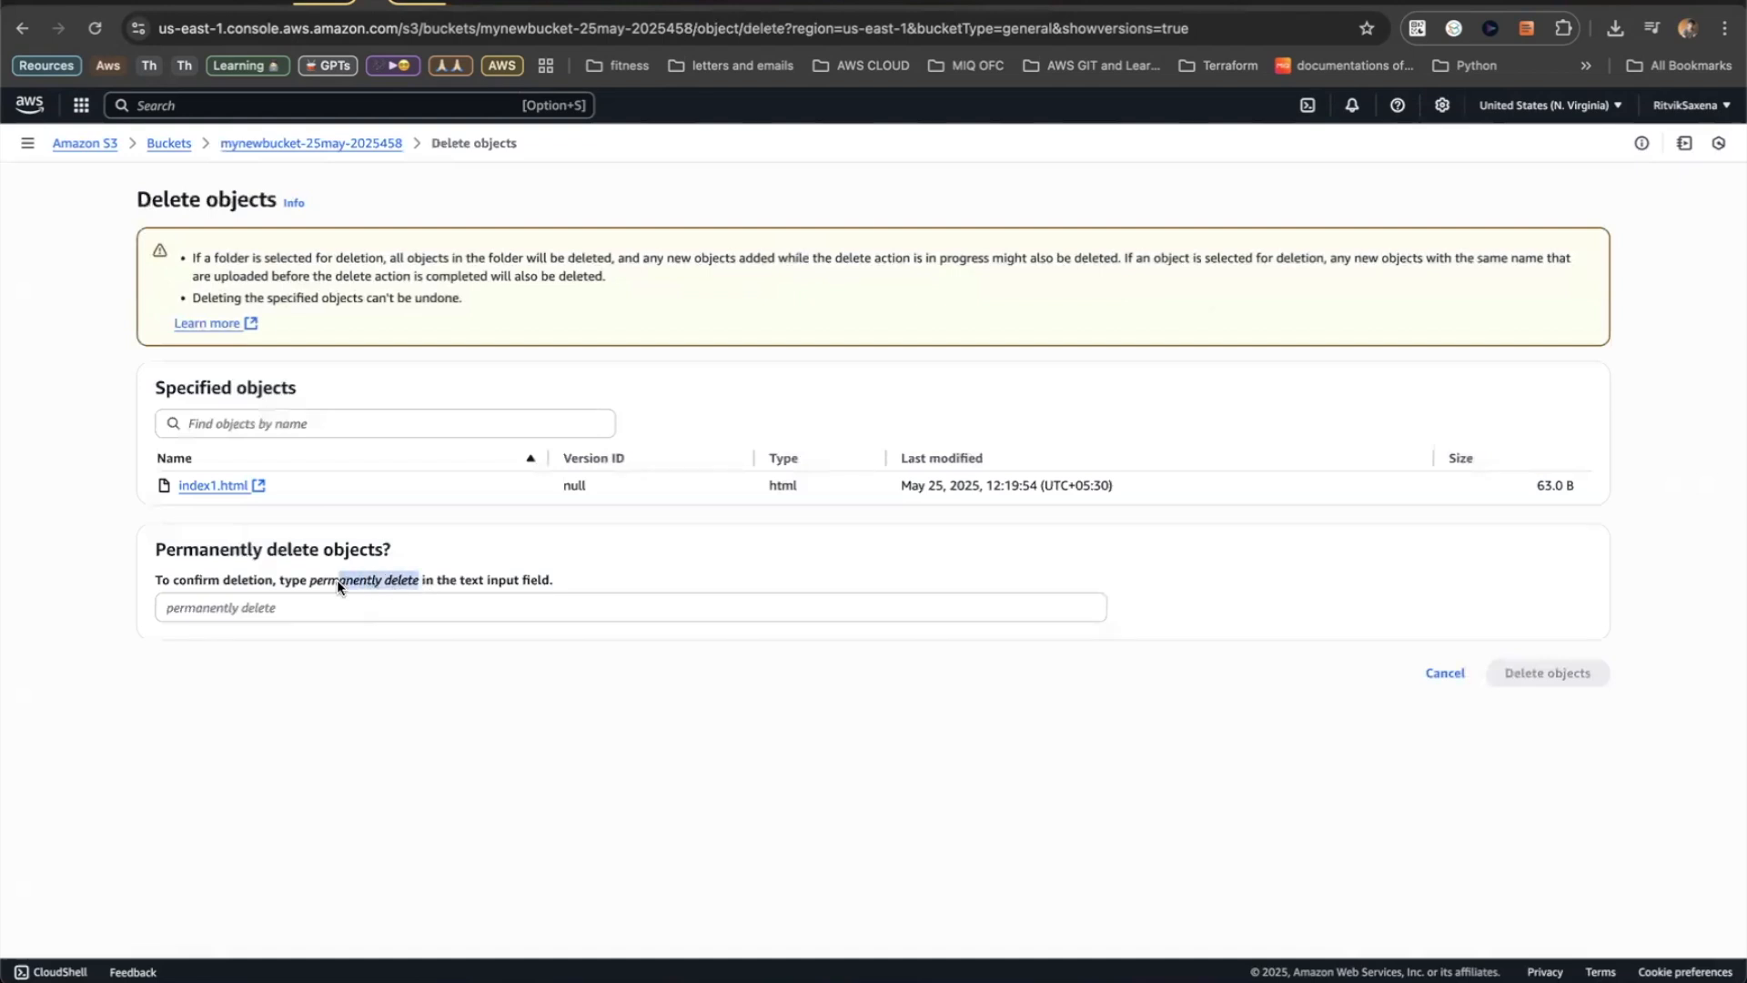
left_click(297, 606)
type("permanently delete")
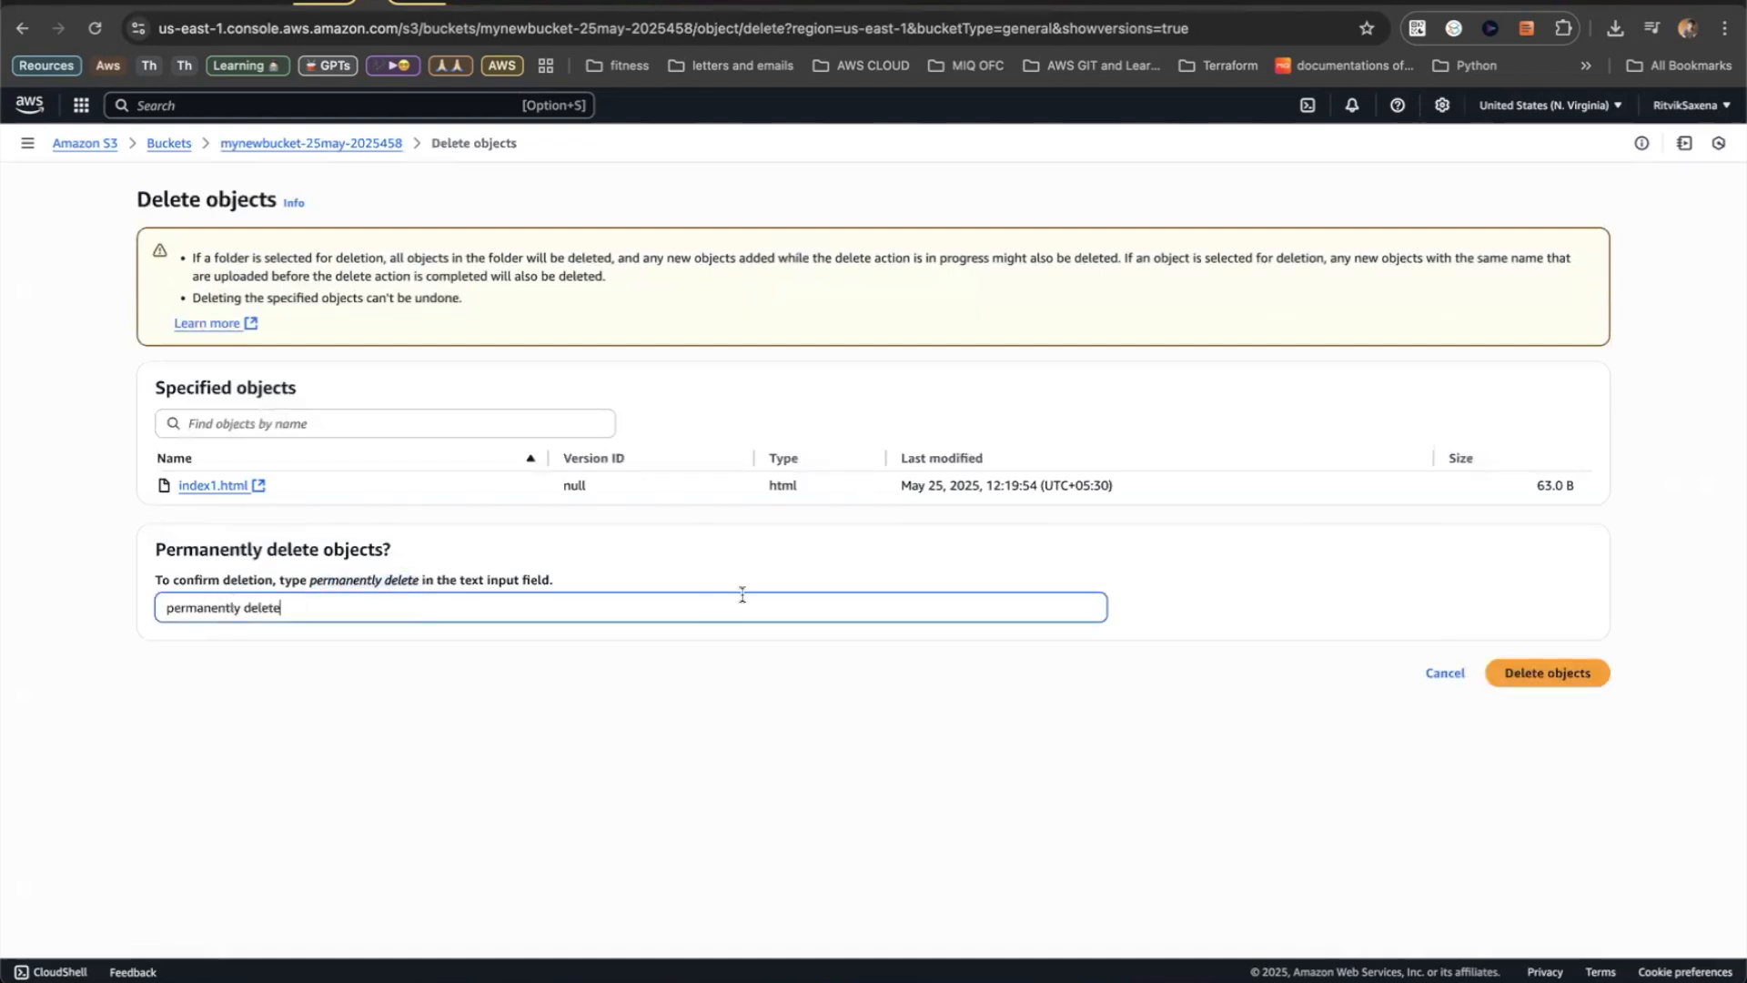
left_click(1566, 674)
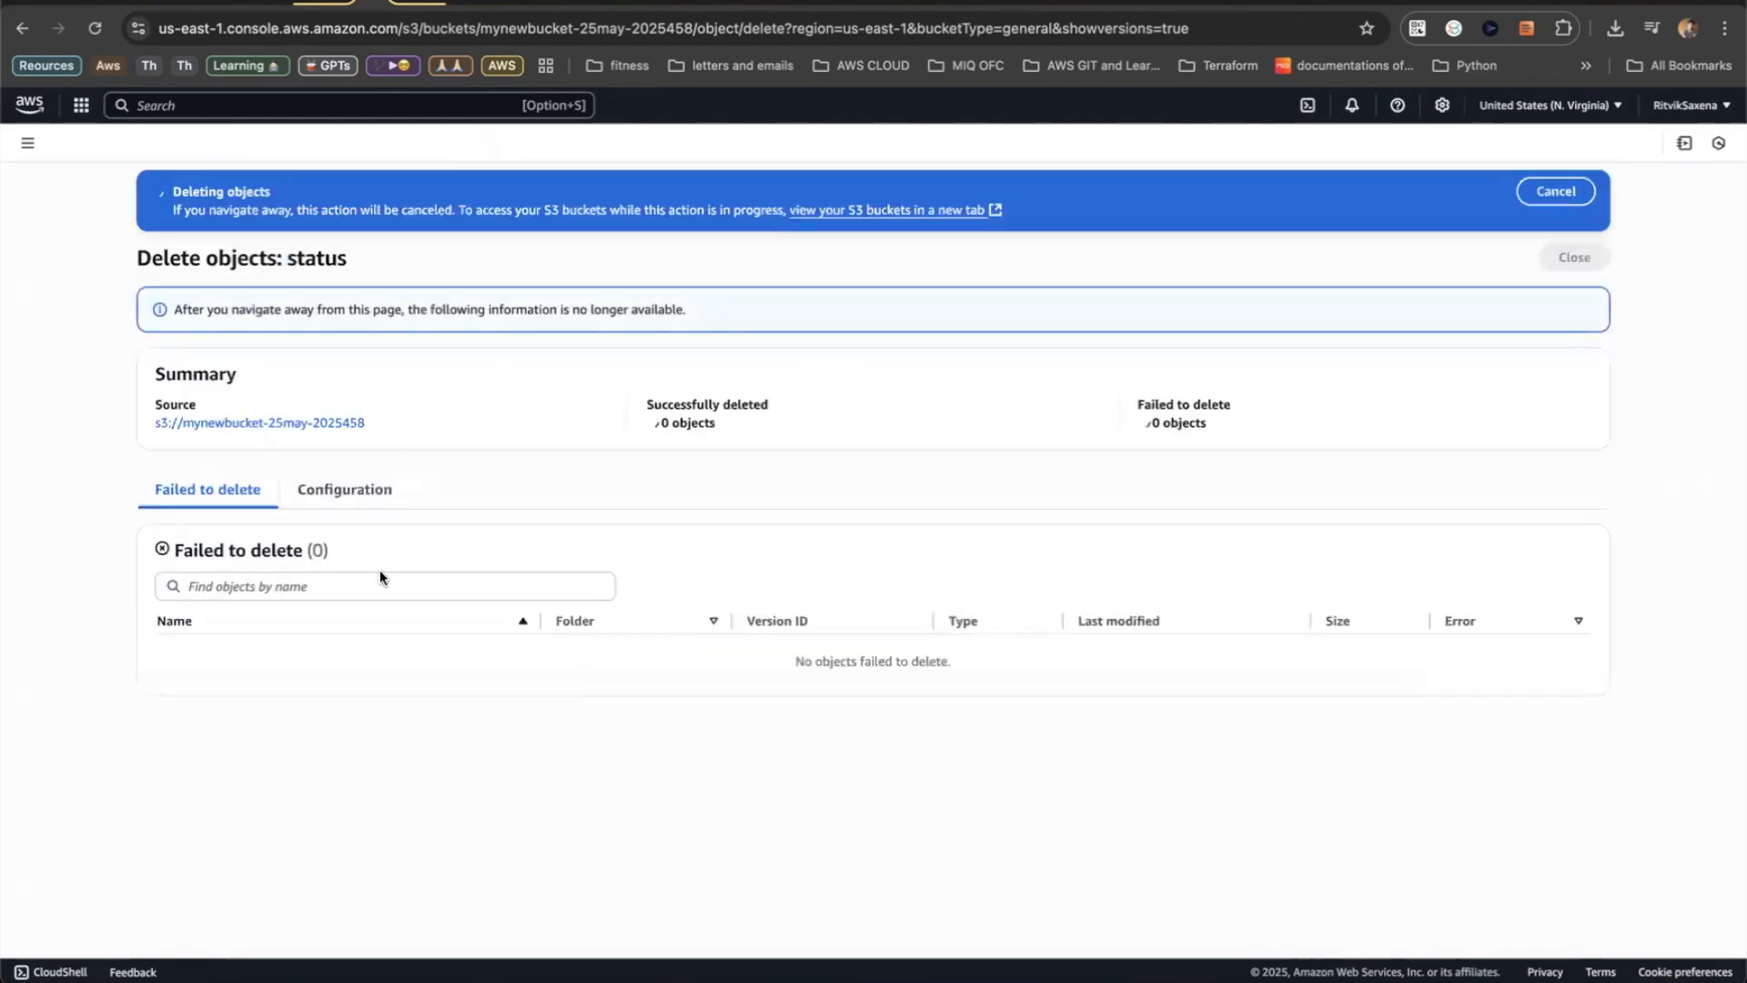
left_click(1564, 258)
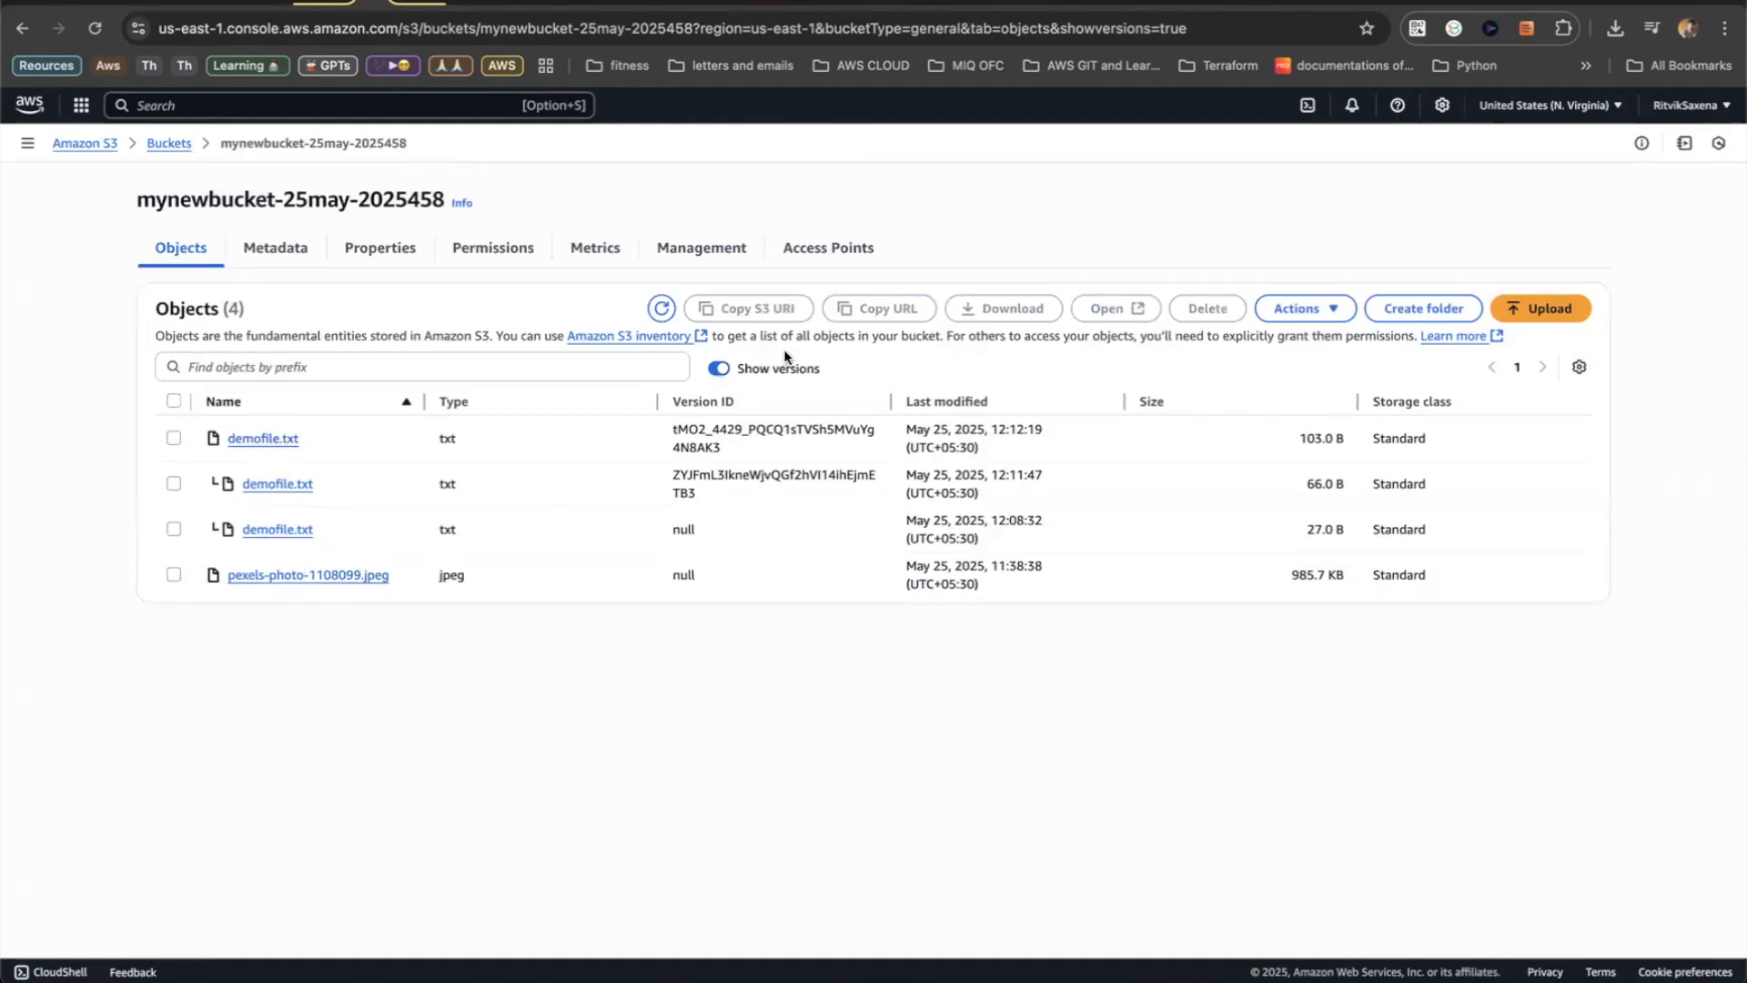
- Hide the object versions, delete demofile.txt from the bucket, confirming with "permanently delete", and close the deletion status
left_click(718, 369)
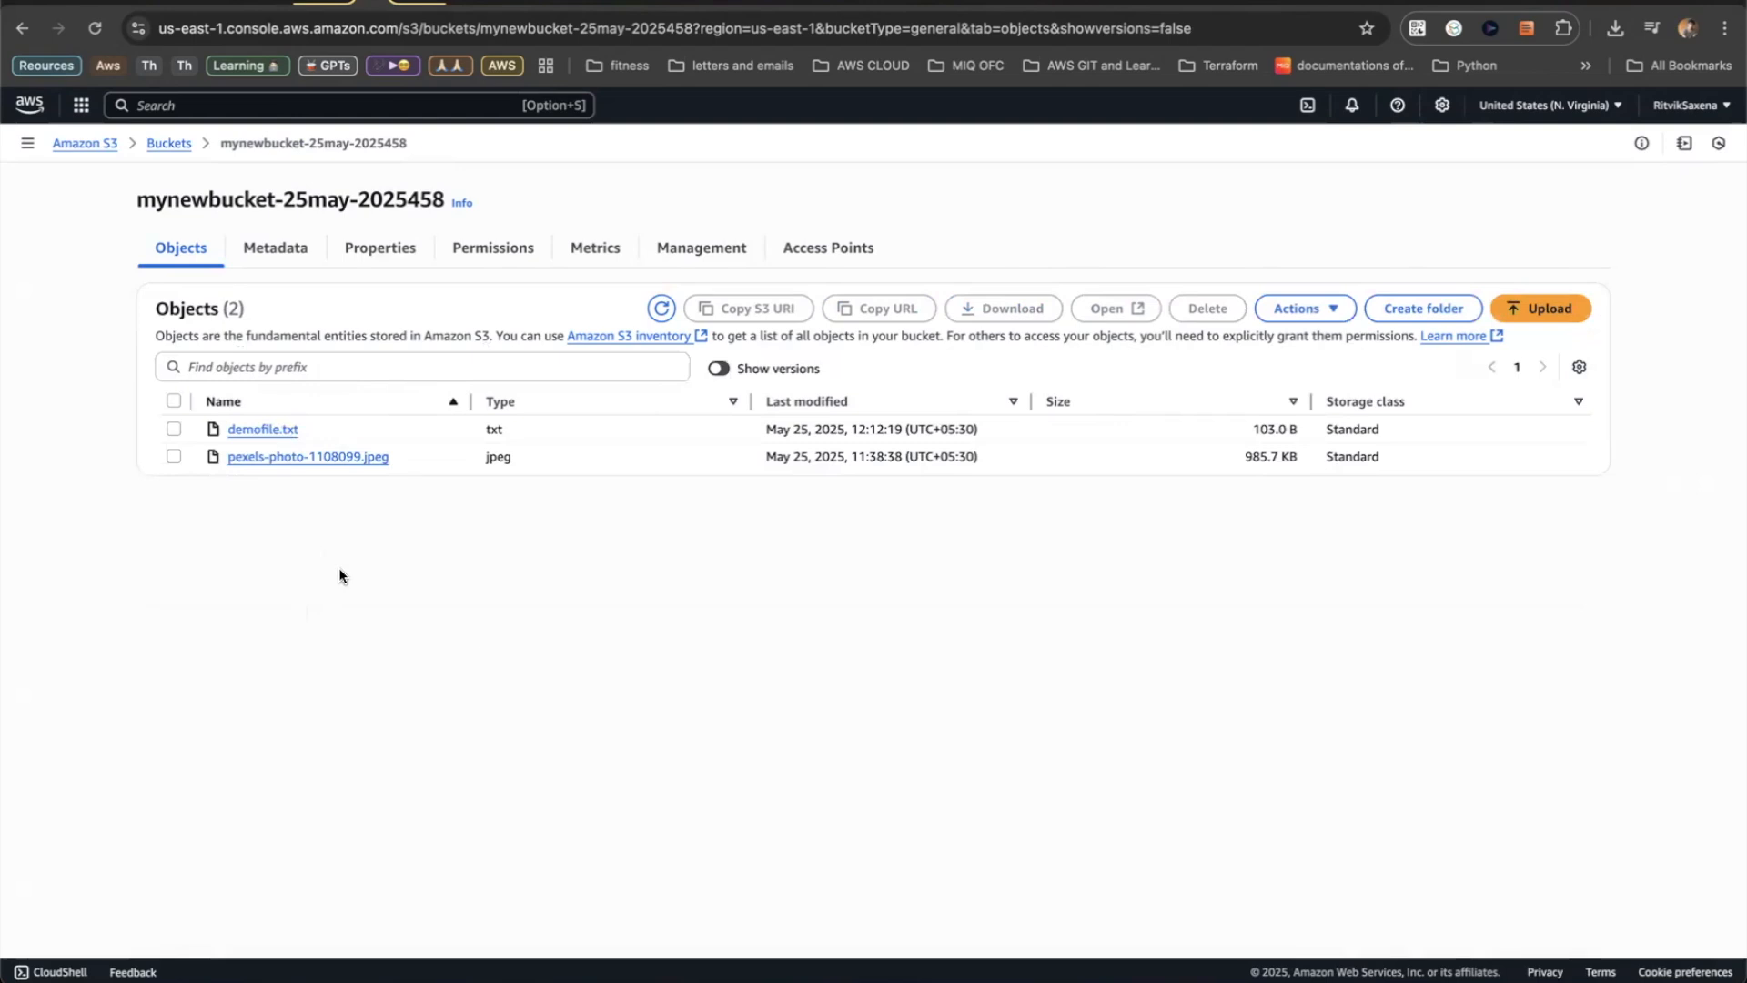
left_click(174, 456)
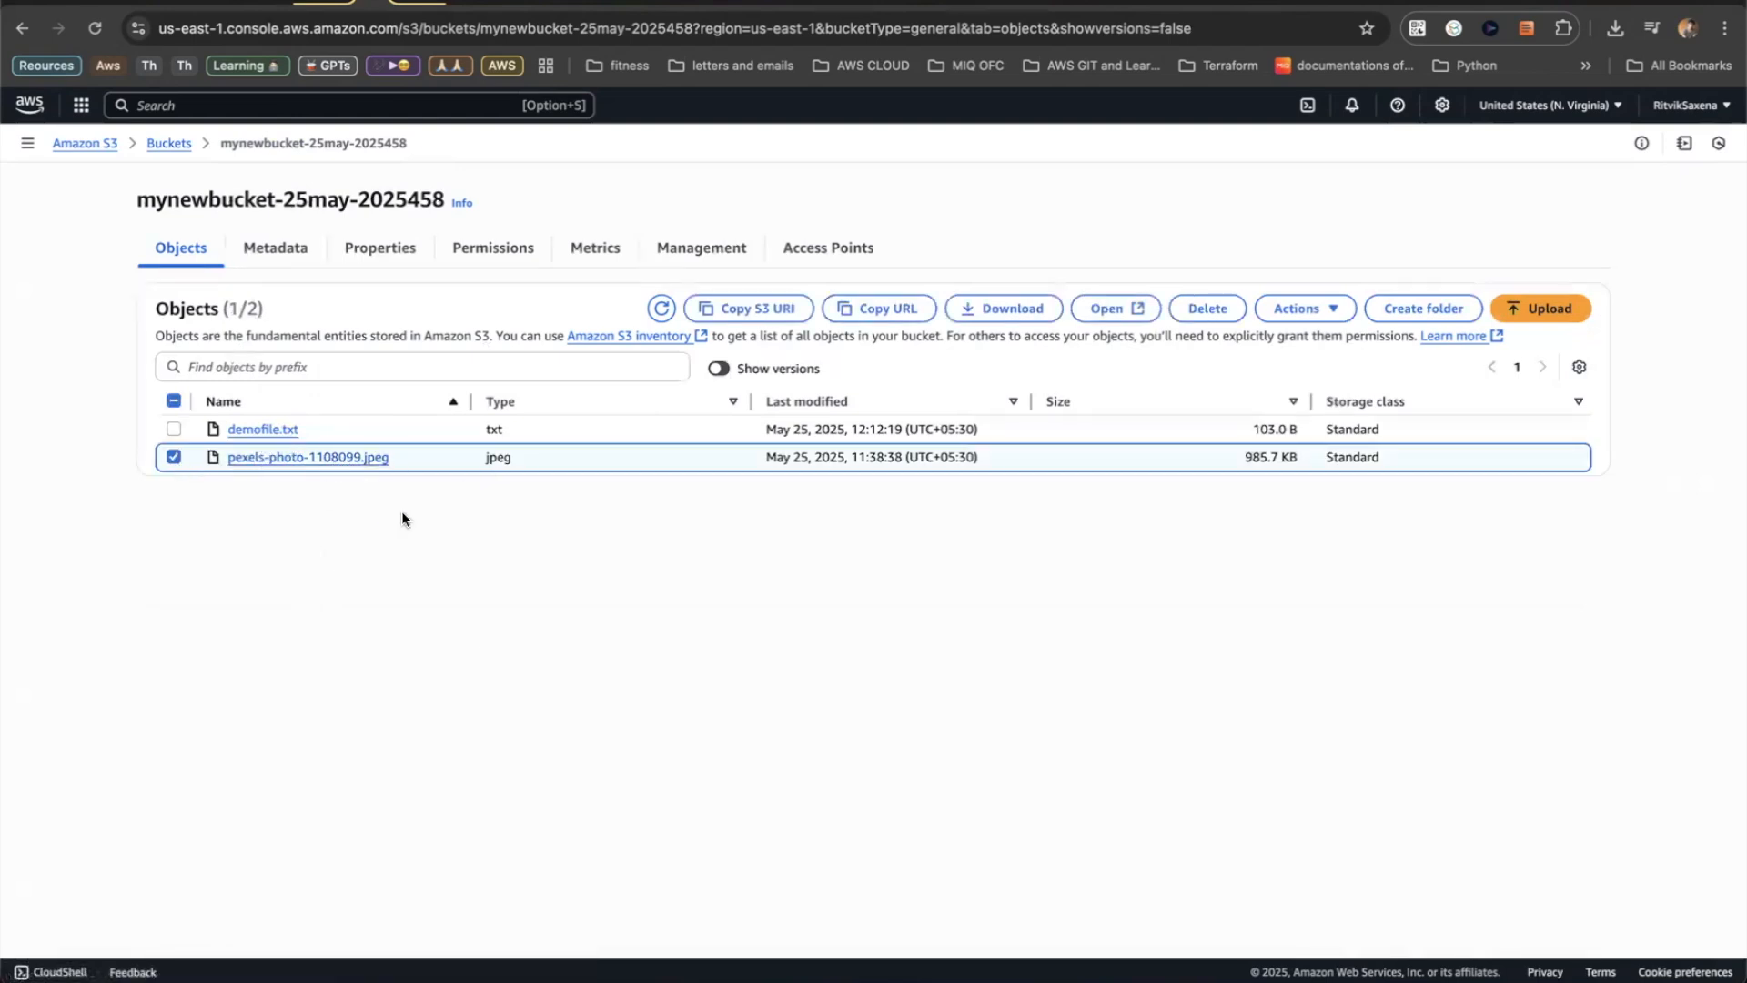
left_click(173, 456)
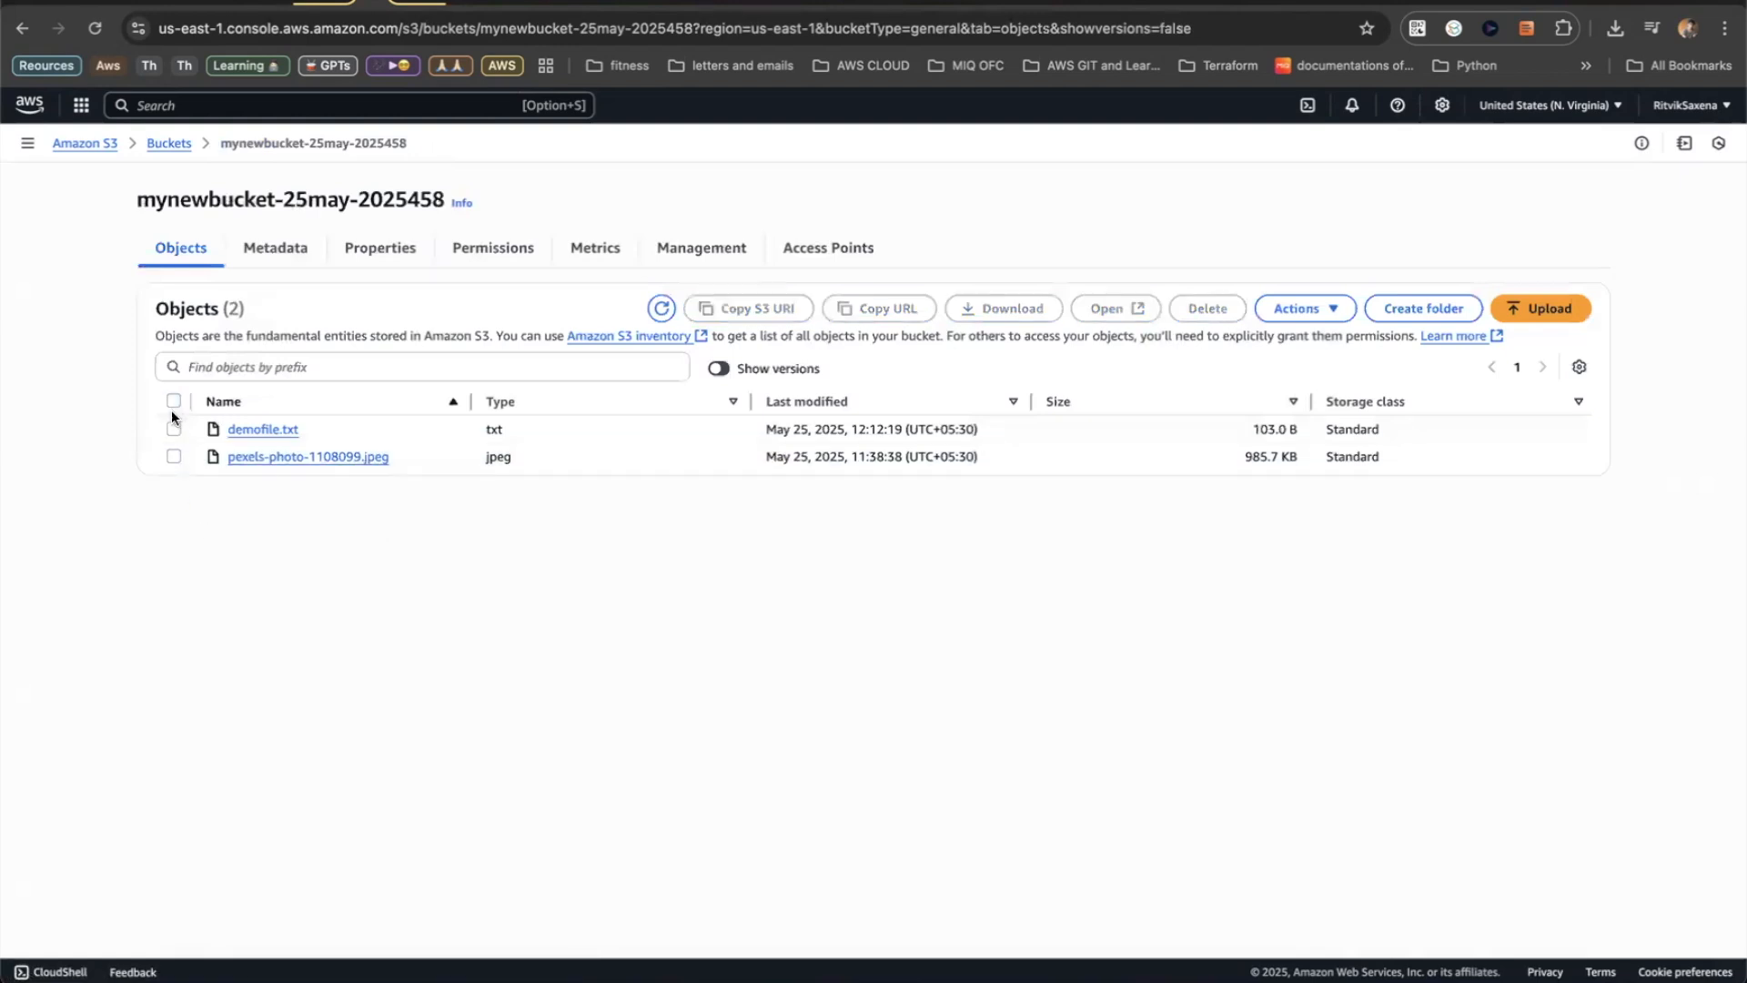
left_click(173, 428)
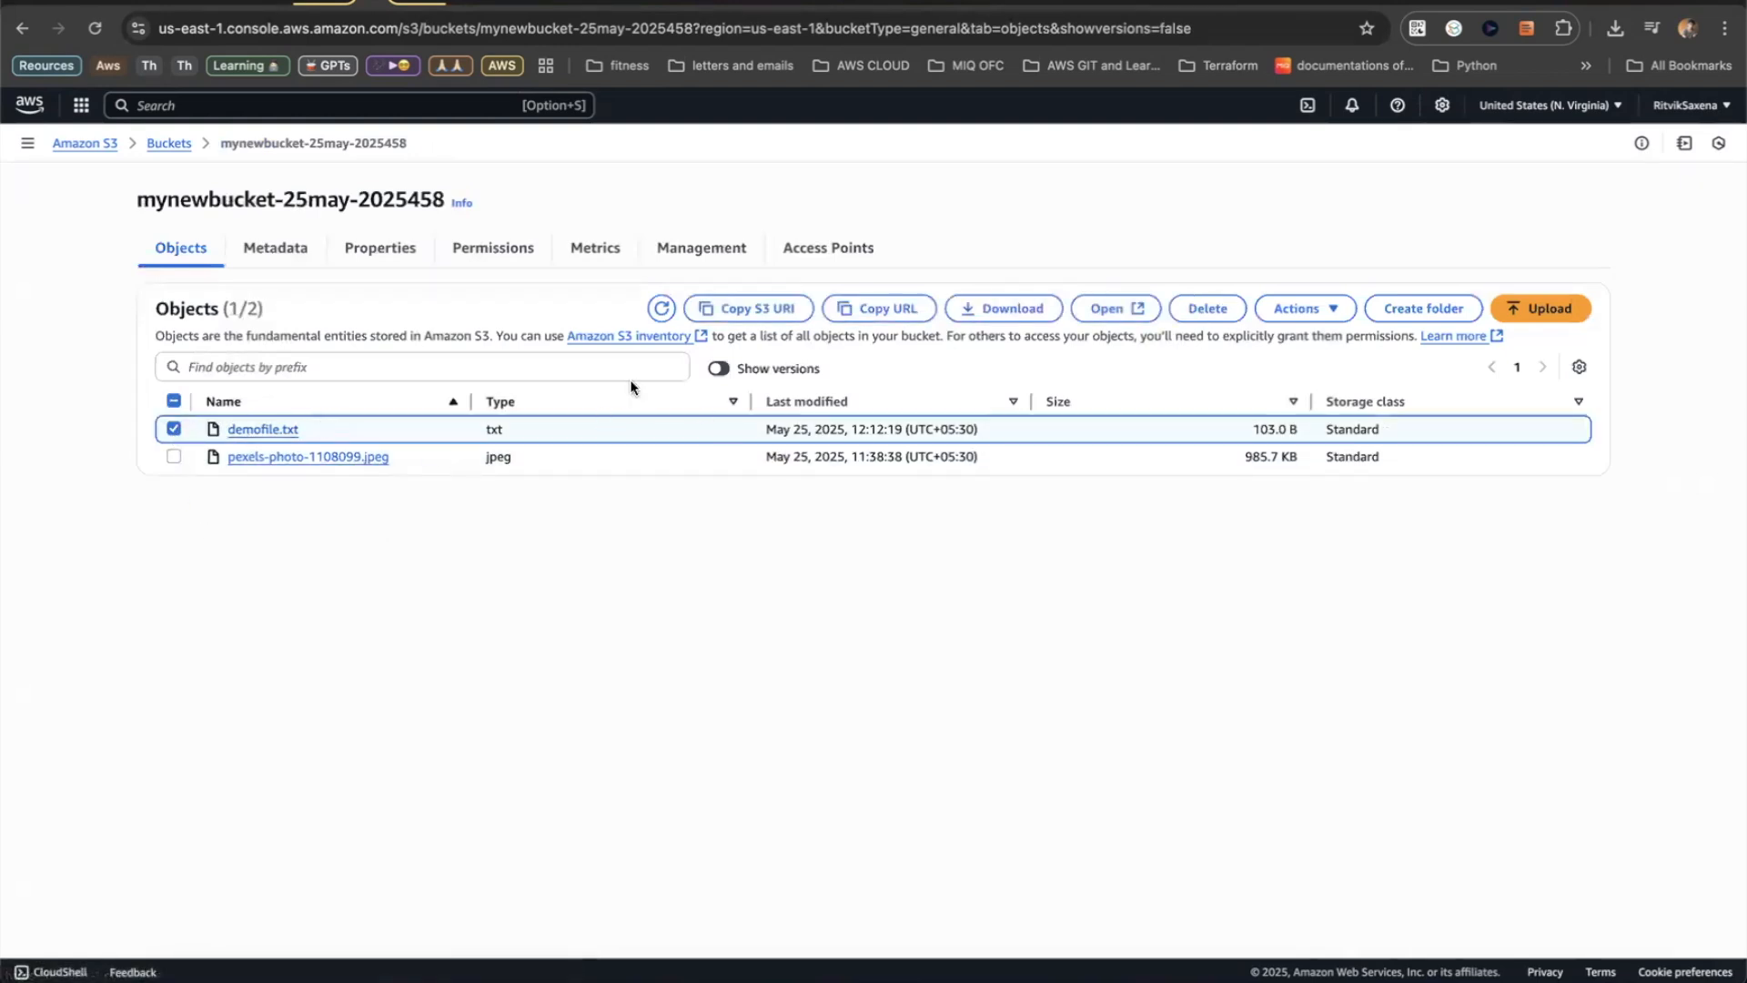
left_click(1205, 309)
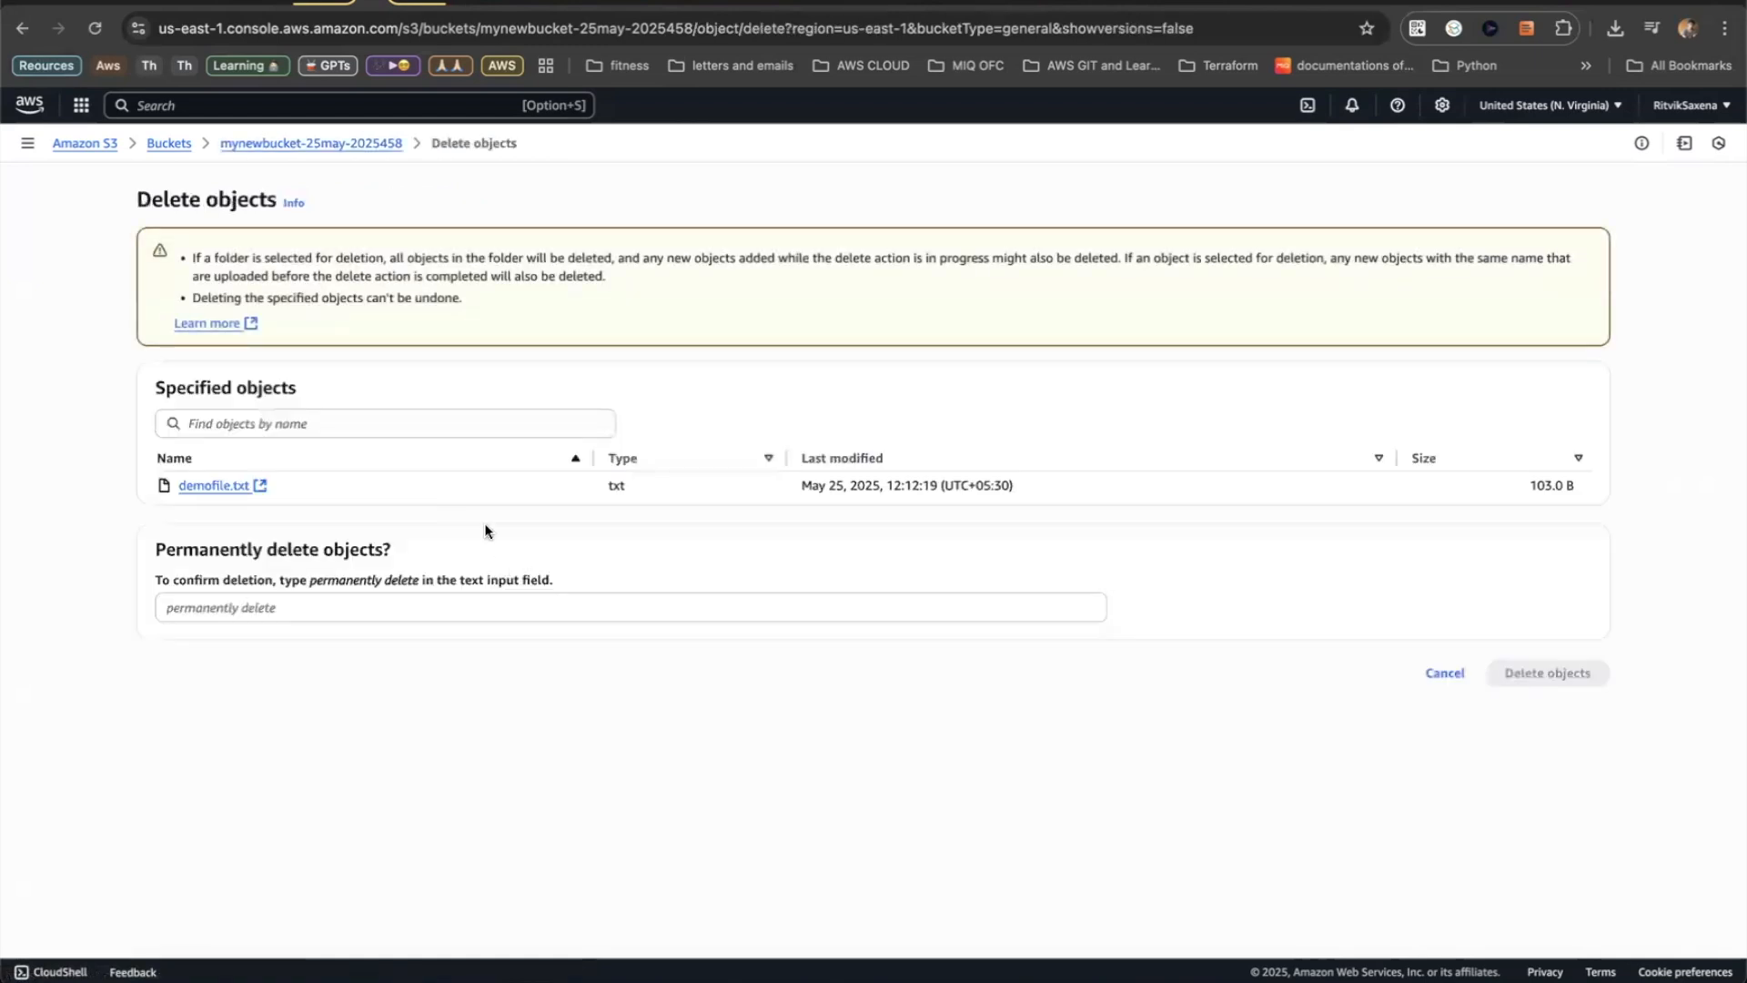
left_click(469, 607)
type("permanently delete")
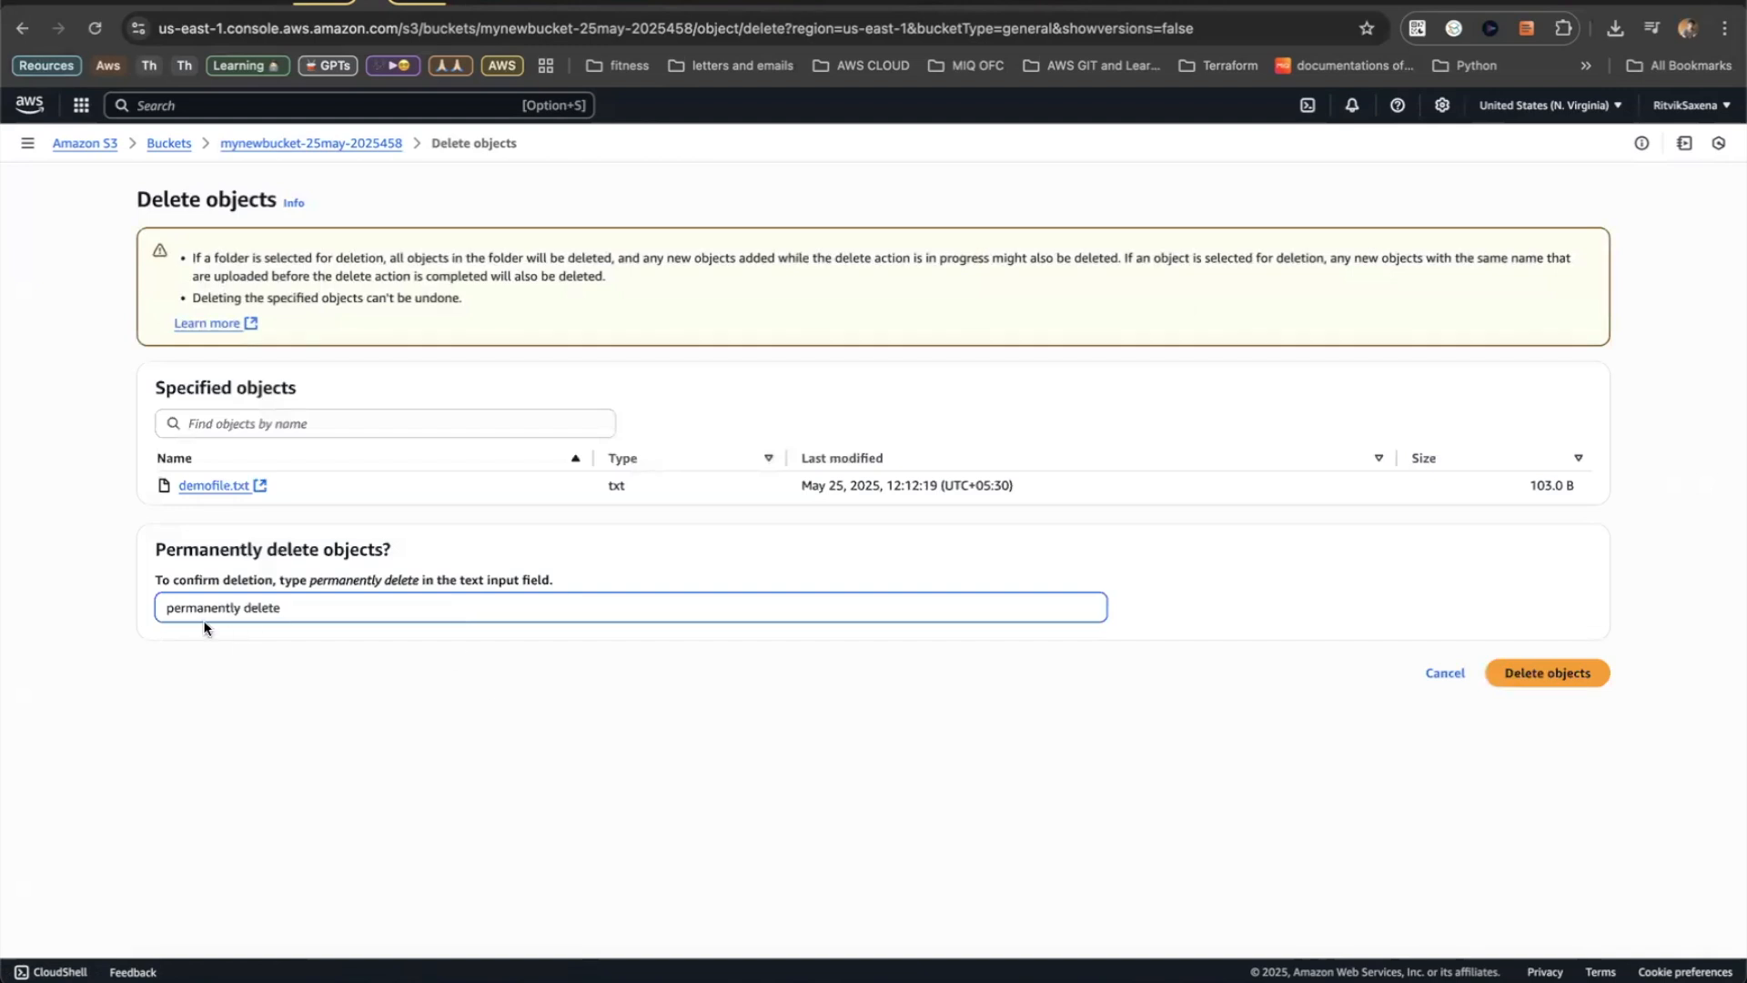
left_click(1558, 672)
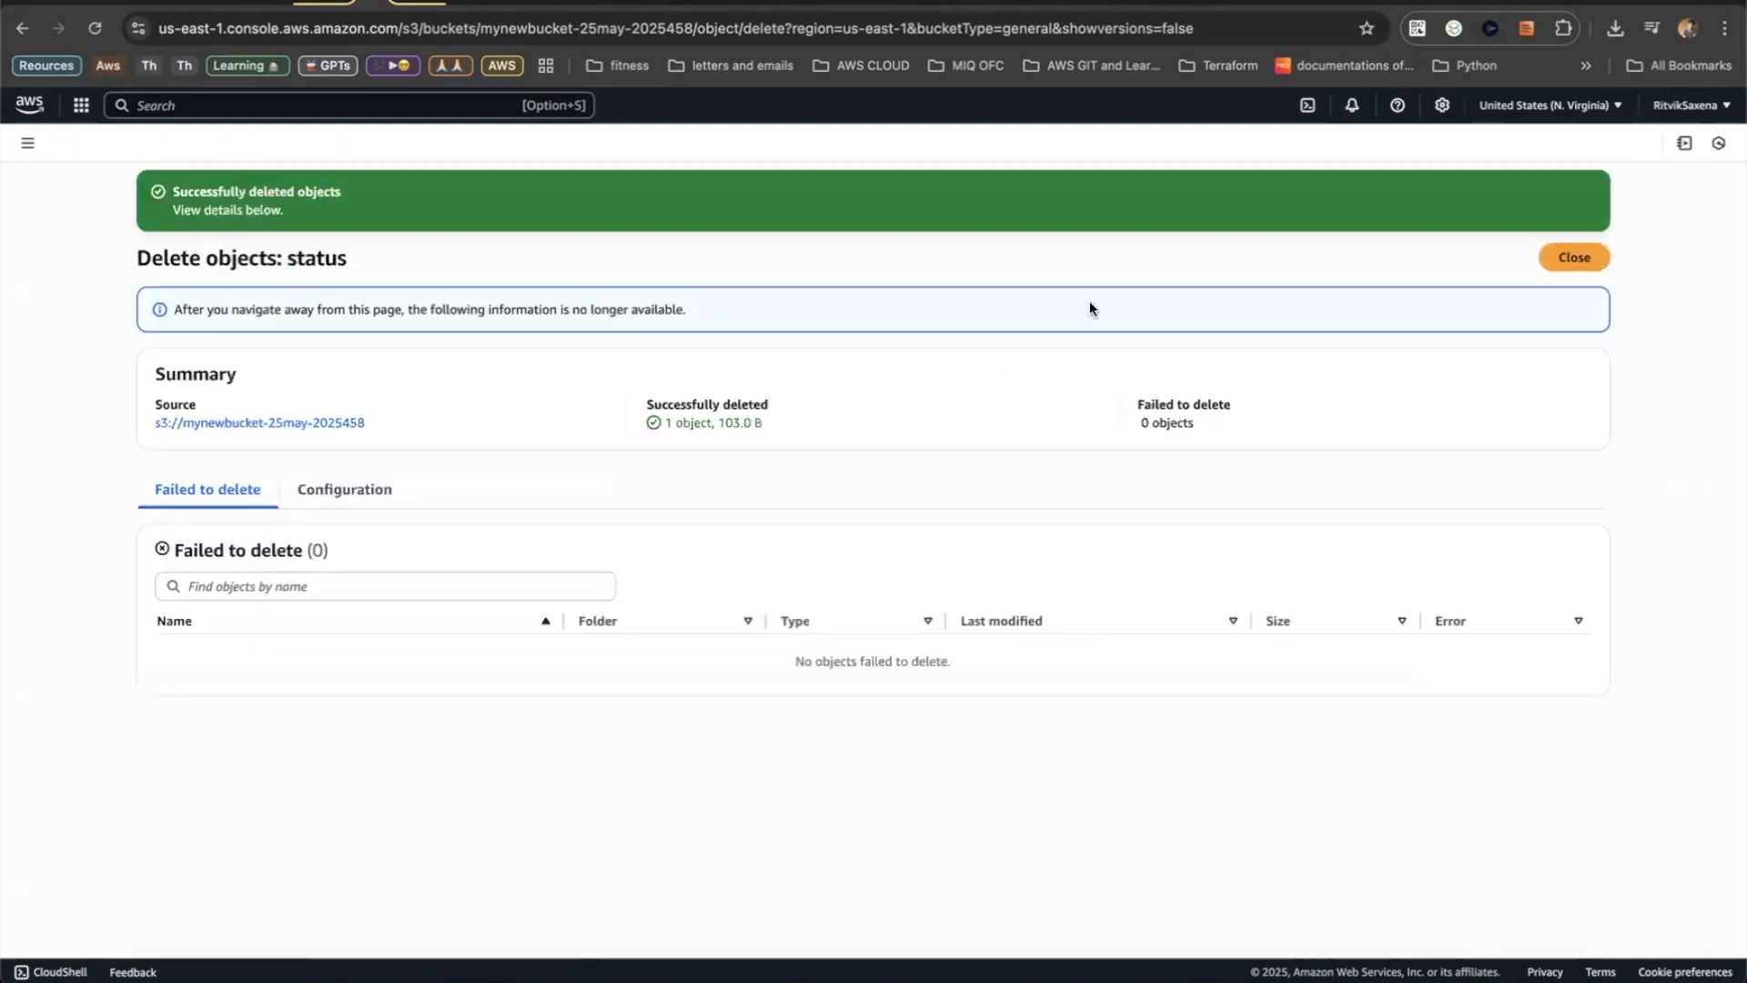
left_click(1557, 255)
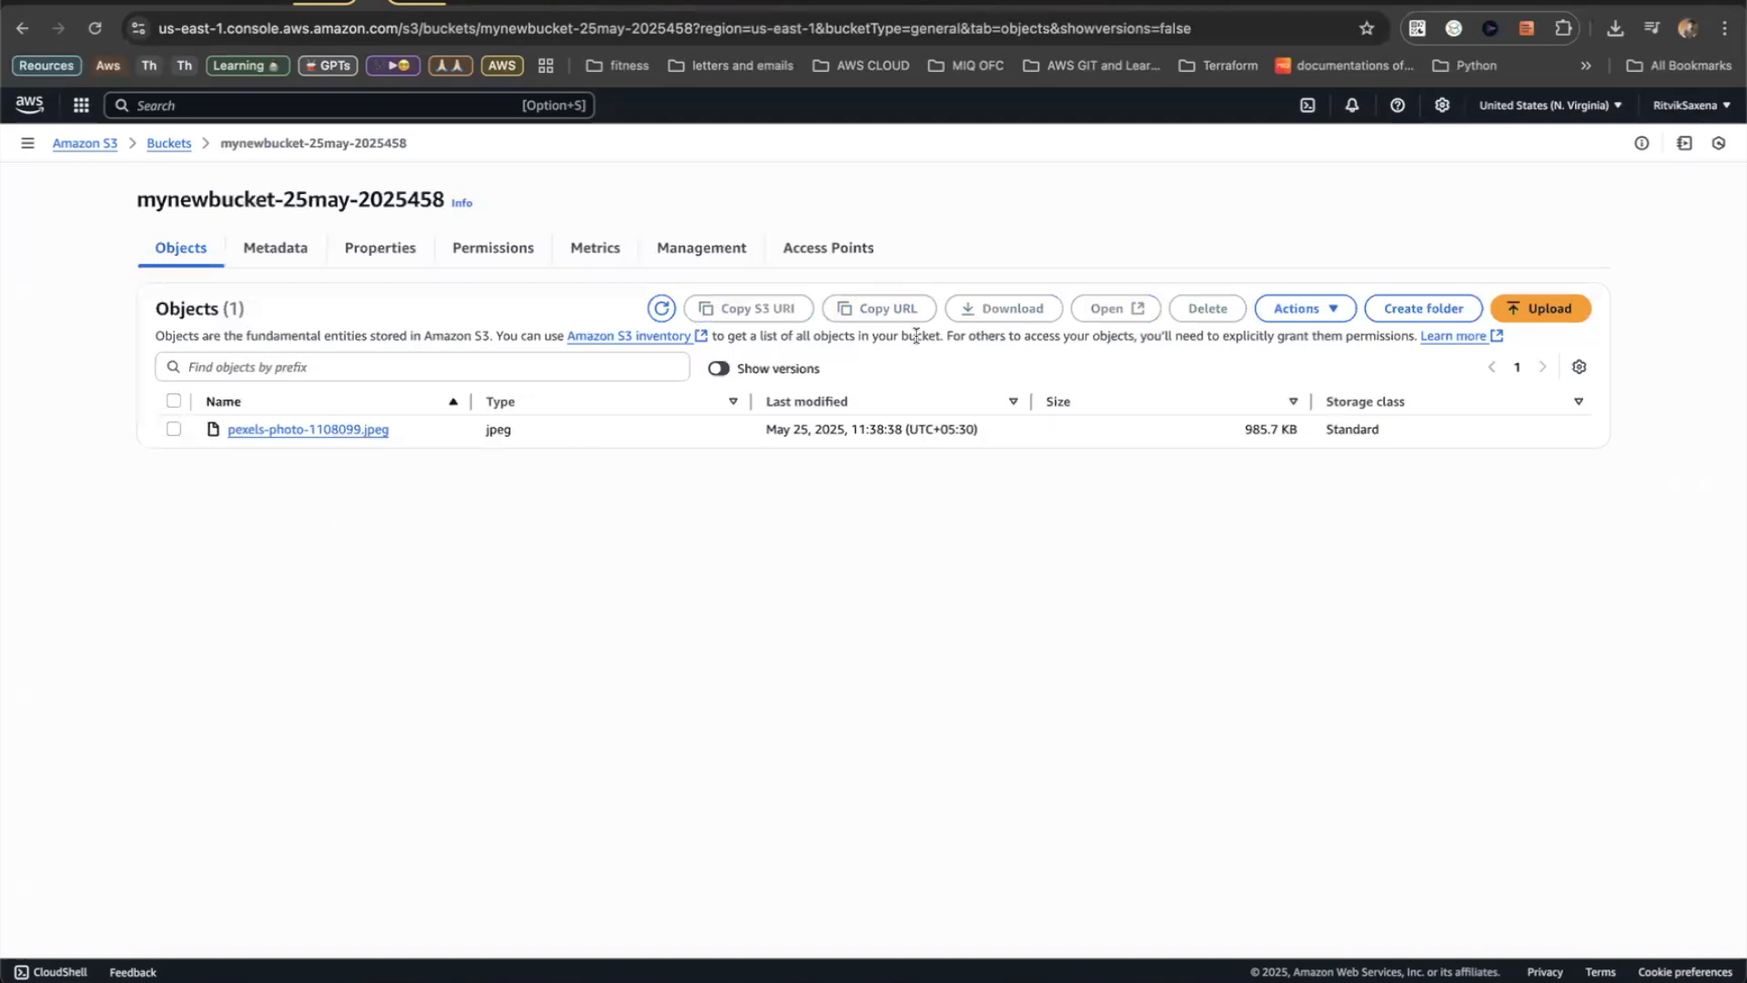
- Show the object versions, open the content of the oldest remaining demofile.txt version to read its text, and return to the bucket's object list
left_click(724, 371)
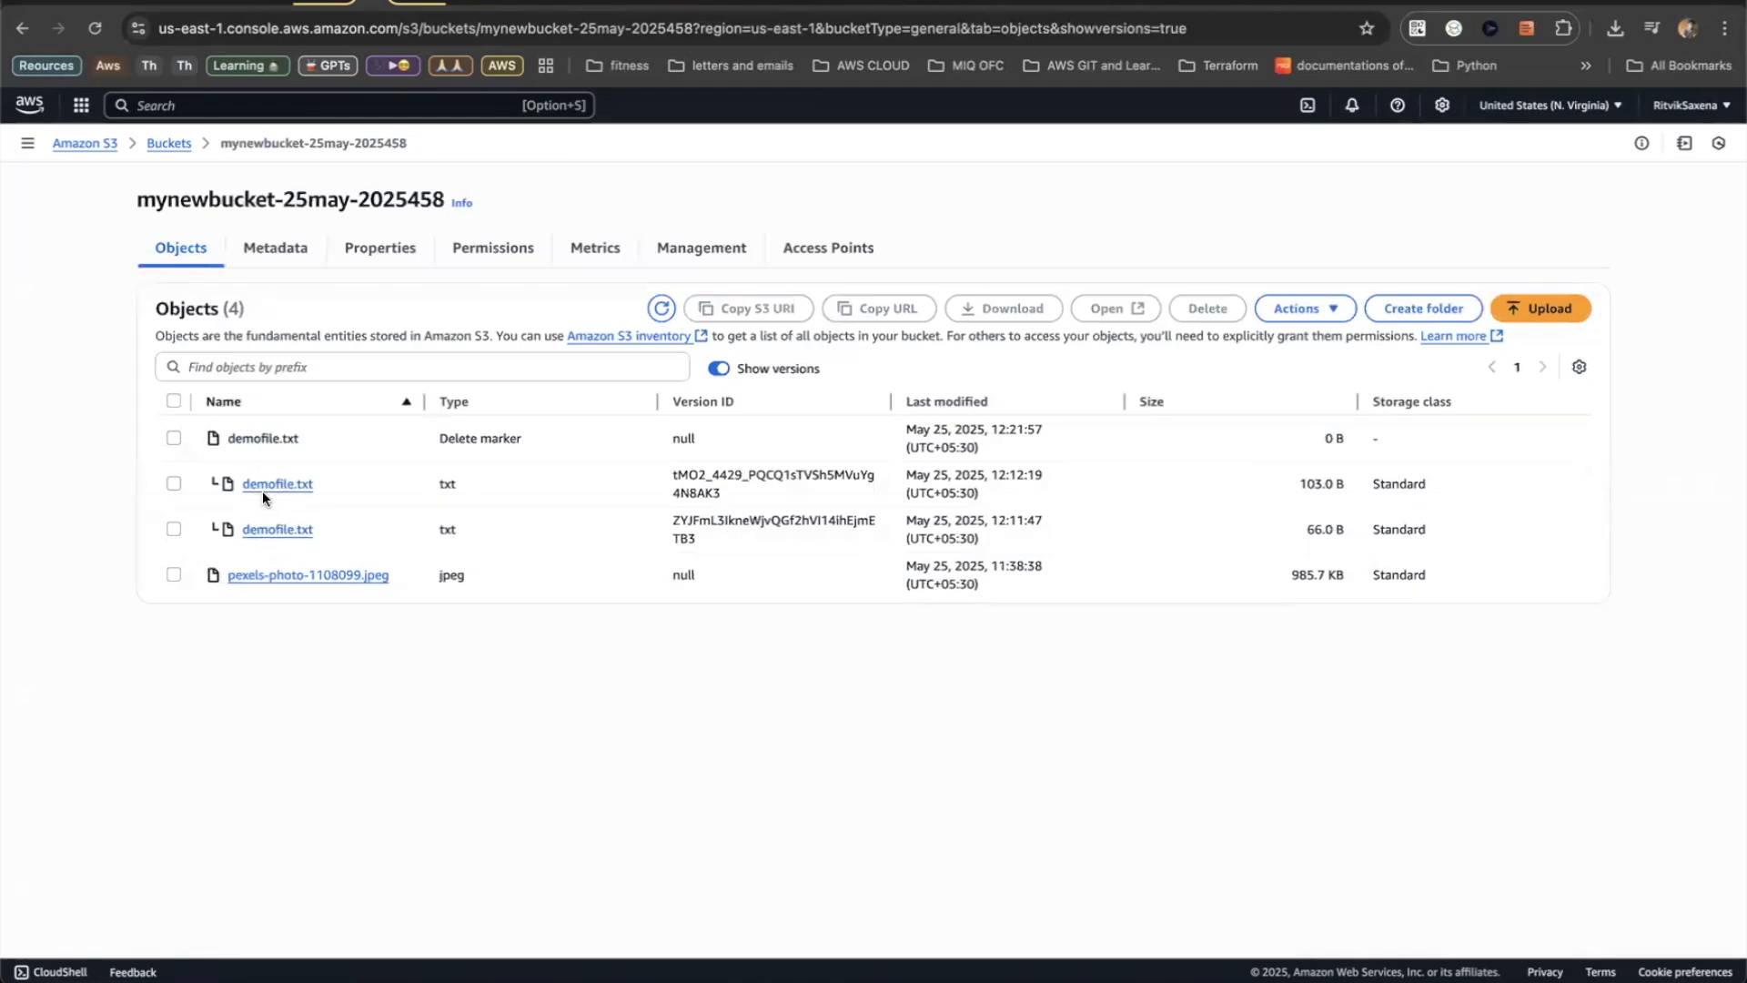
left_click(279, 532)
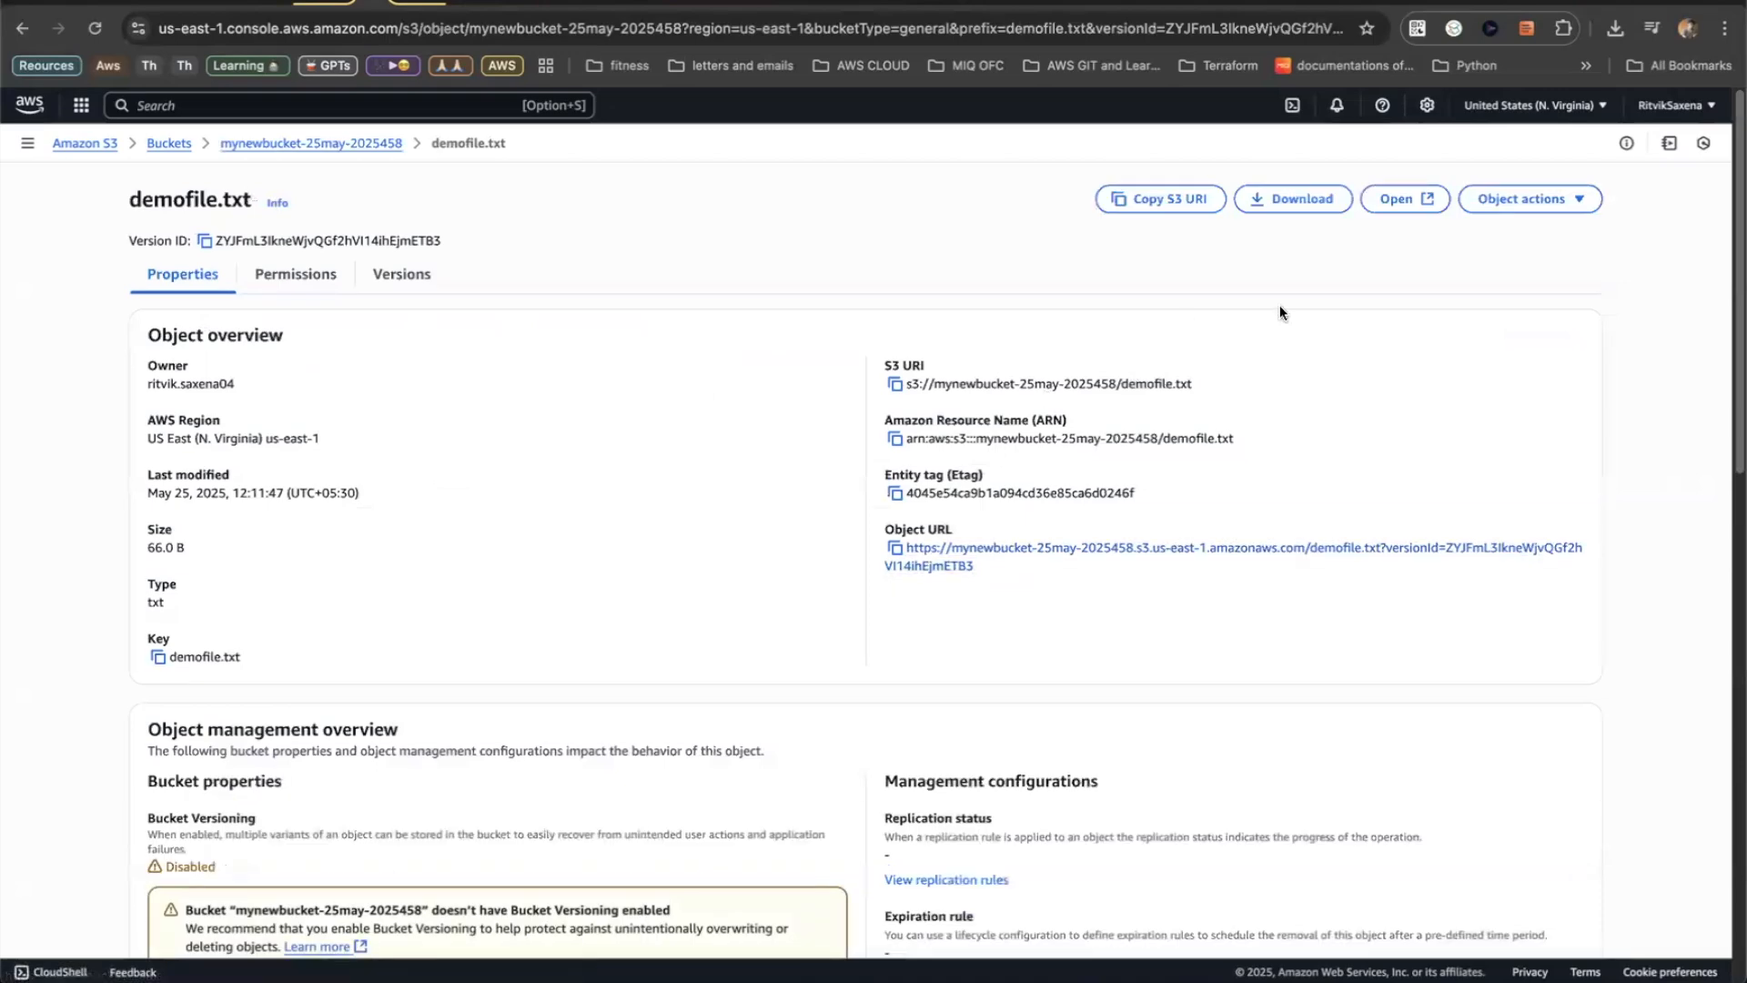
left_click(1395, 199)
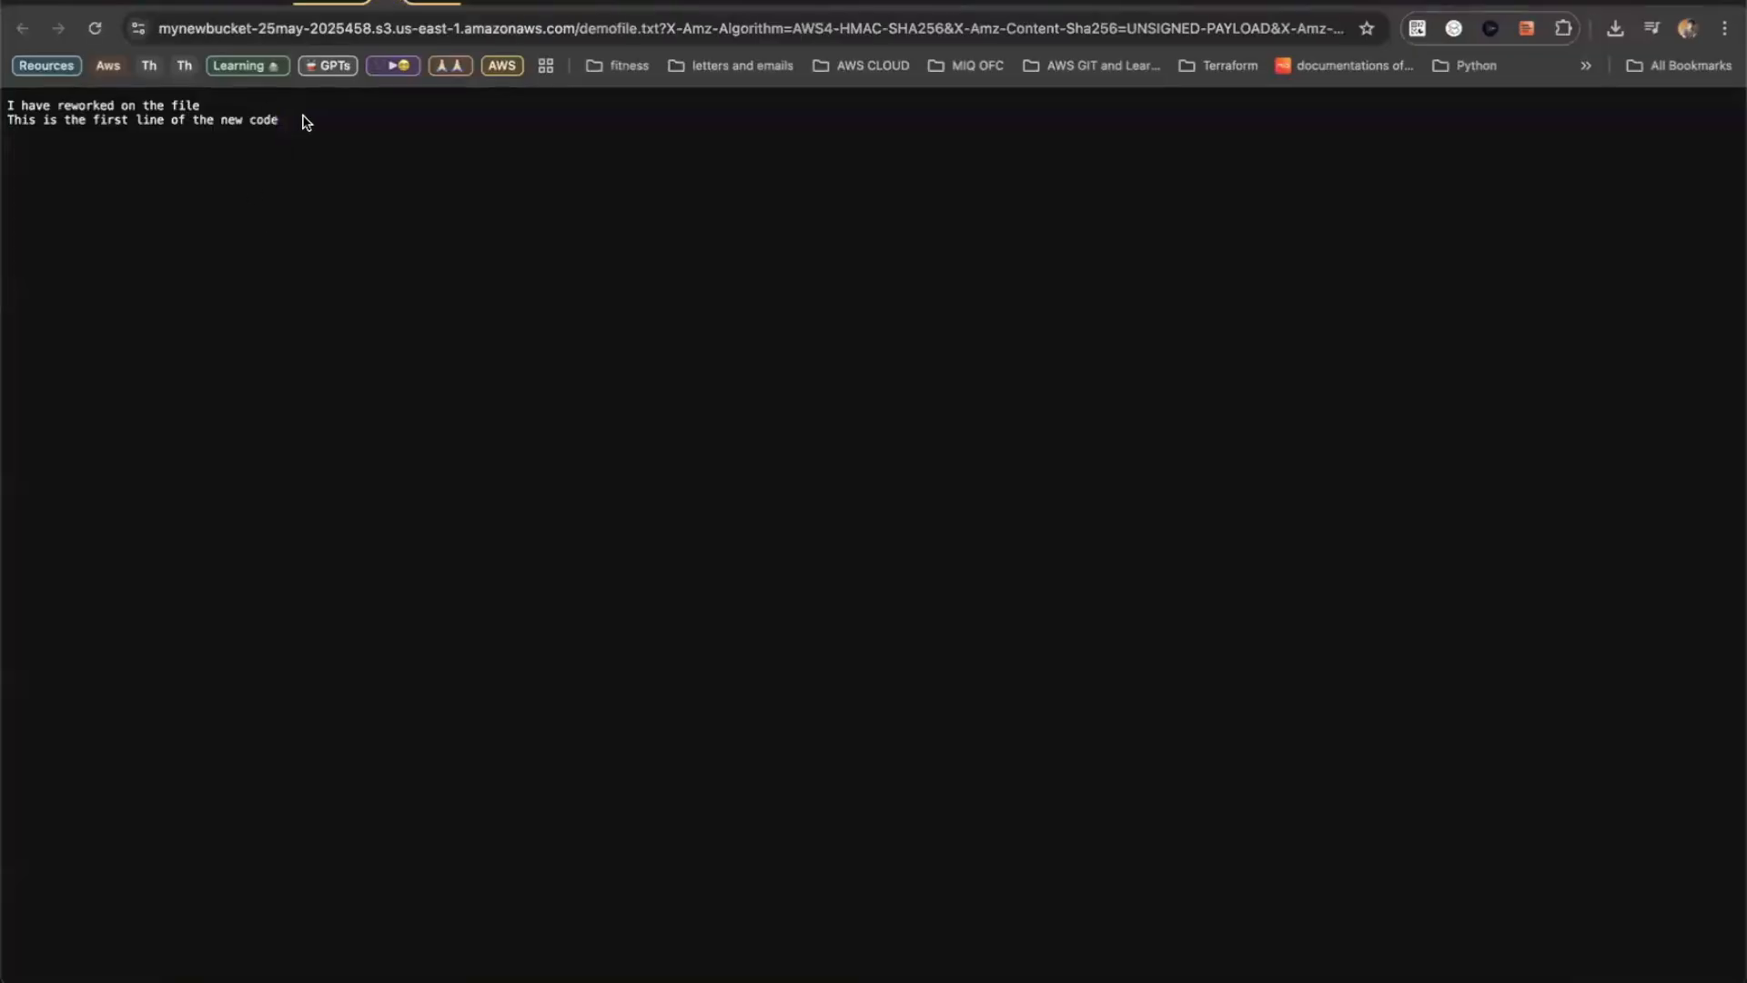
left_click_drag(305, 121, 4, 50)
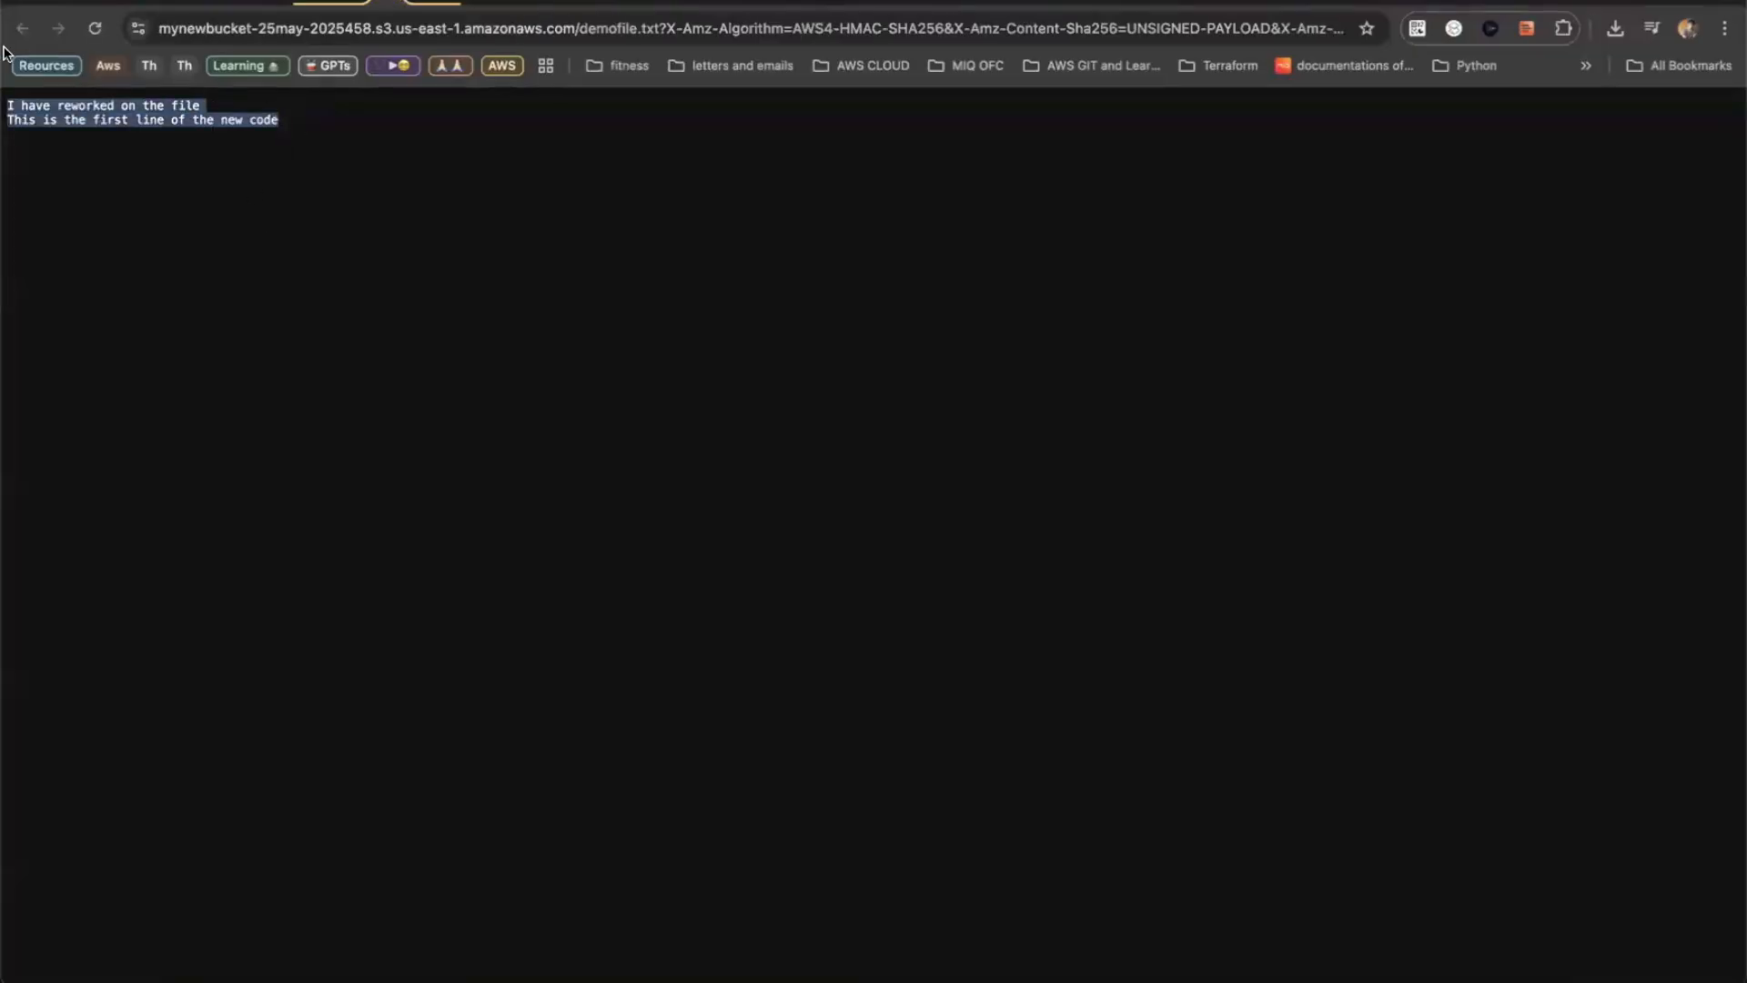
left_click(183, 215)
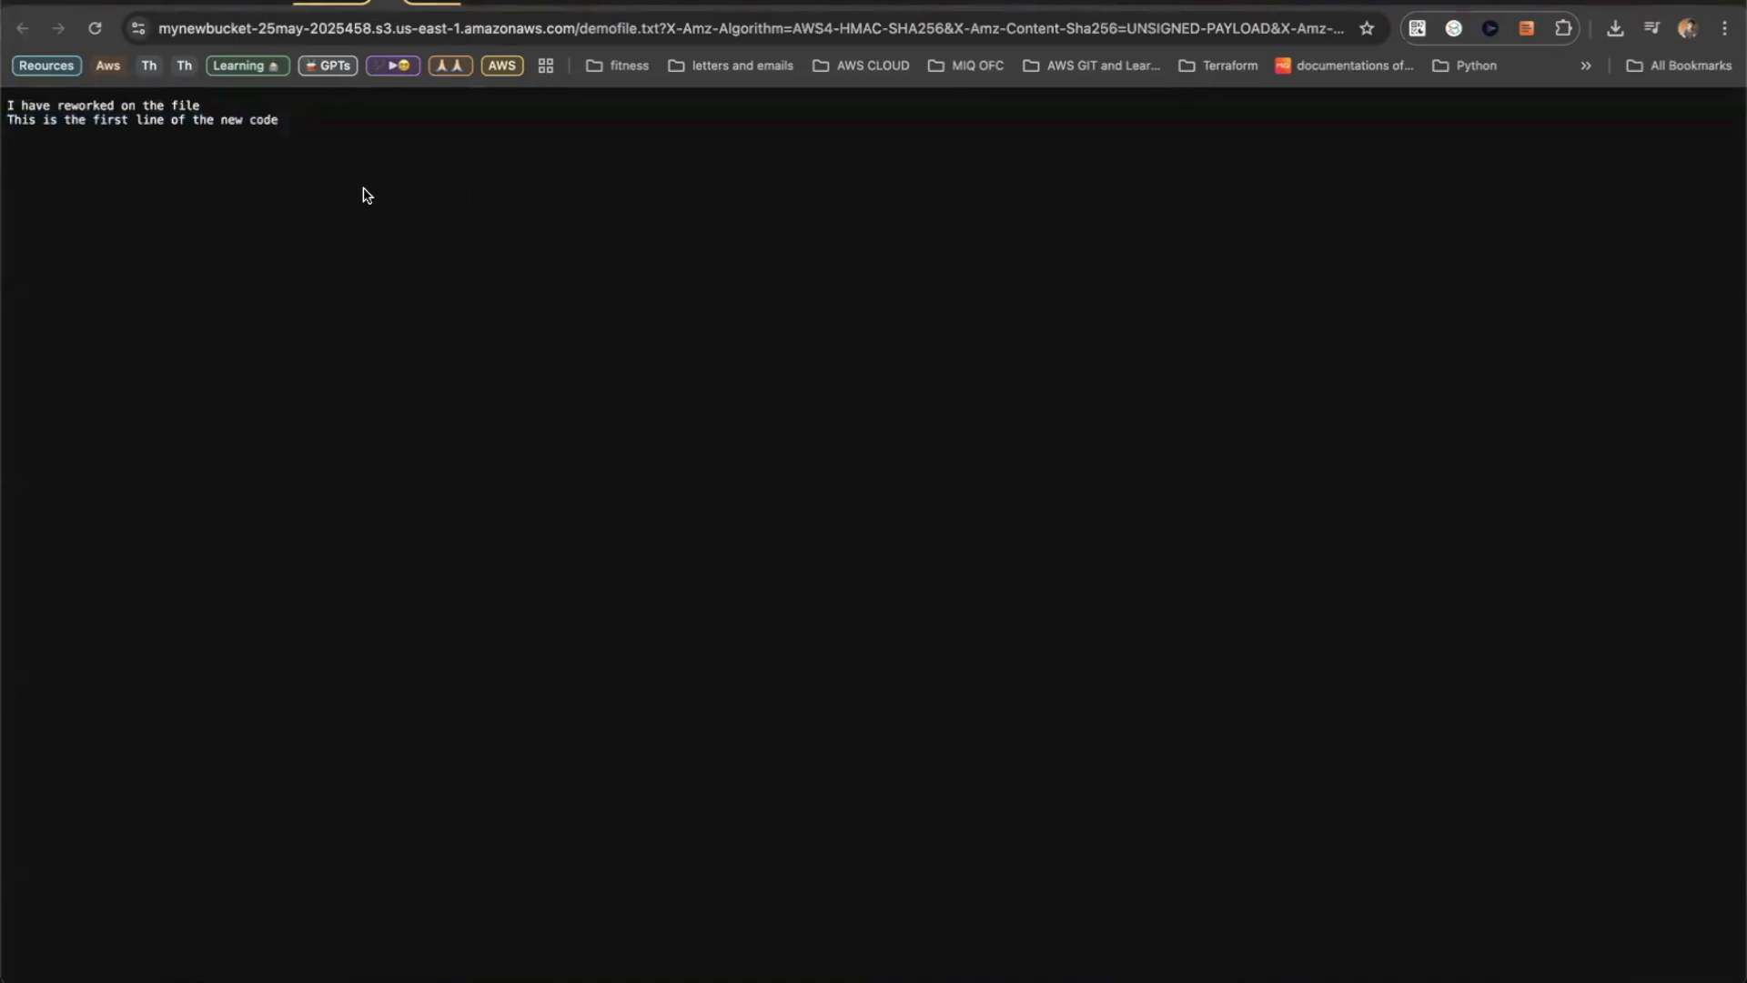
left_click(361, 5)
scroll(515, 397, "left", 5)
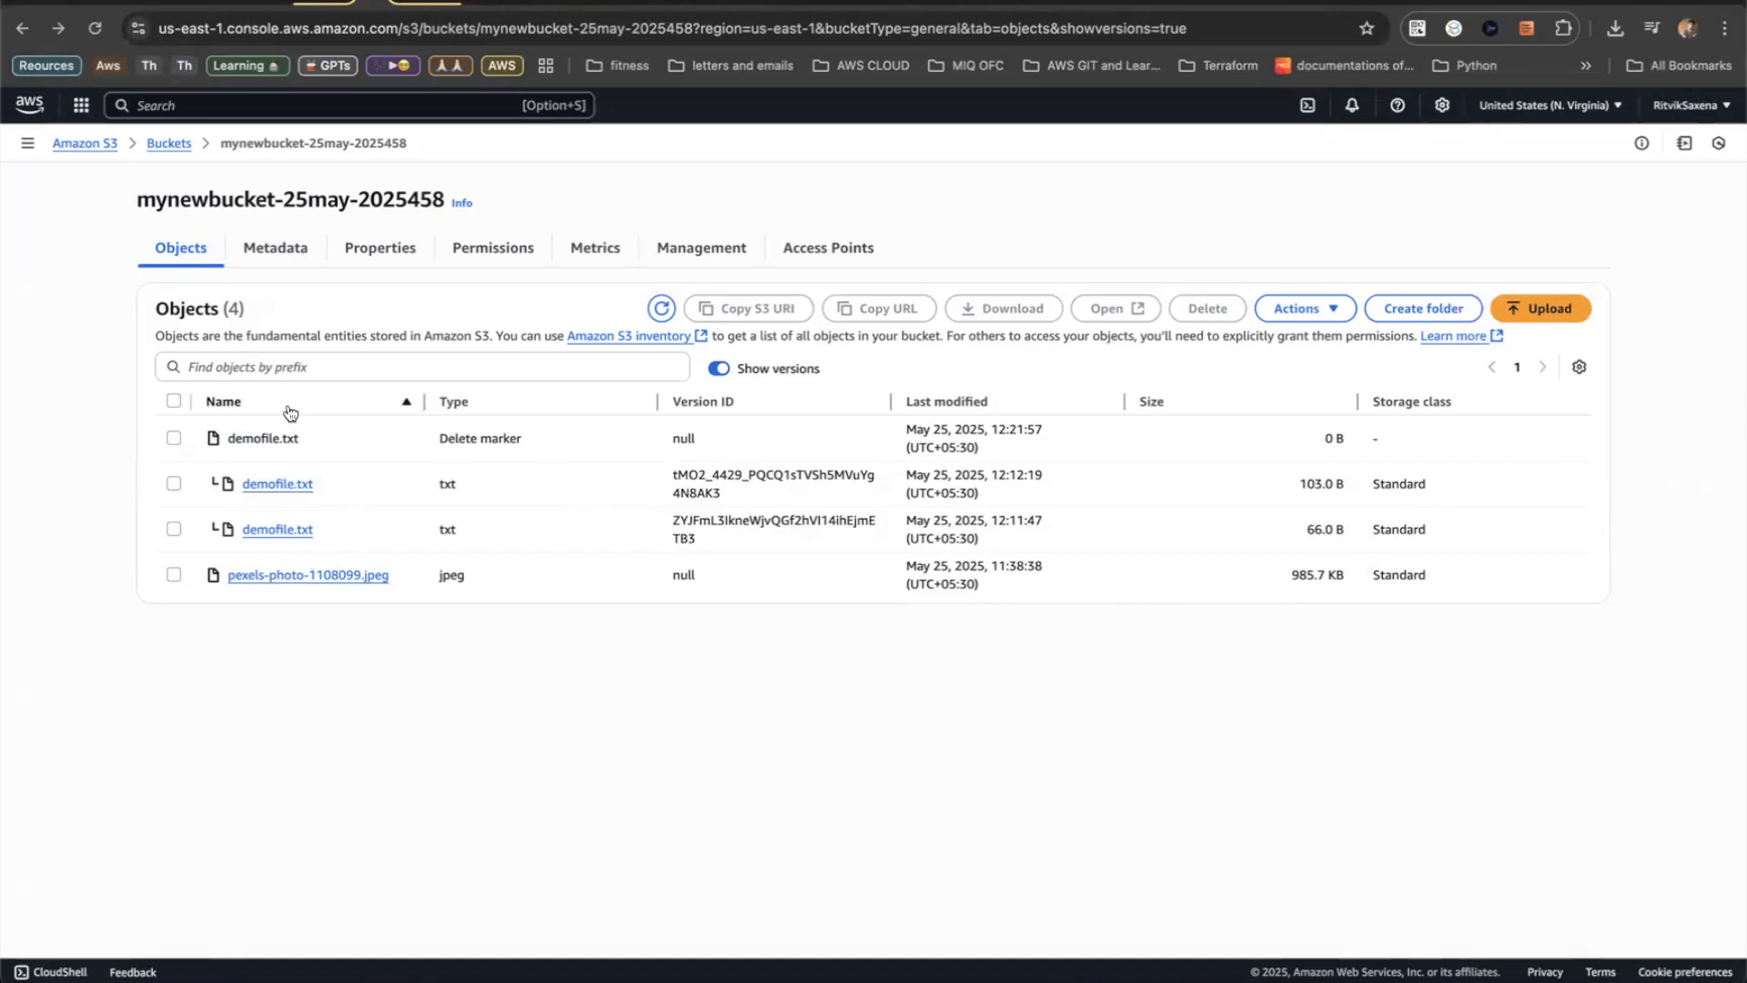
- Compare the object list with versions hidden and shown, and examine the "Delete marker" entry of demofile.txt
left_click(719, 369)
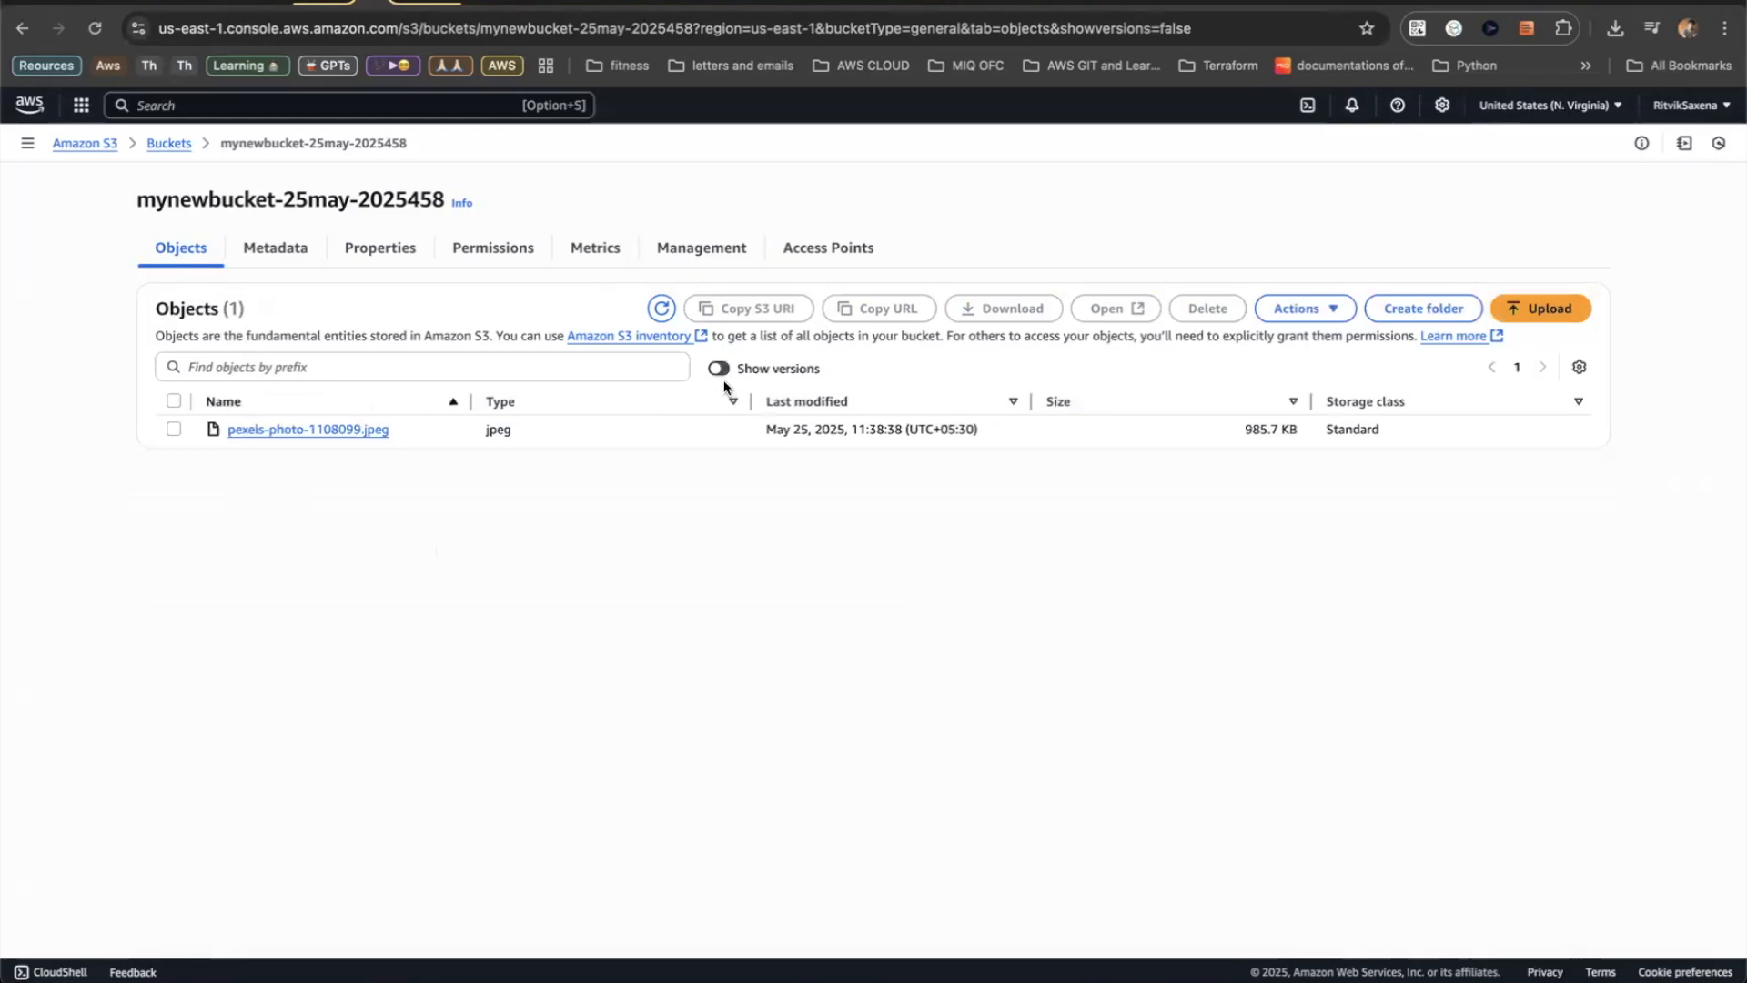
left_click(721, 370)
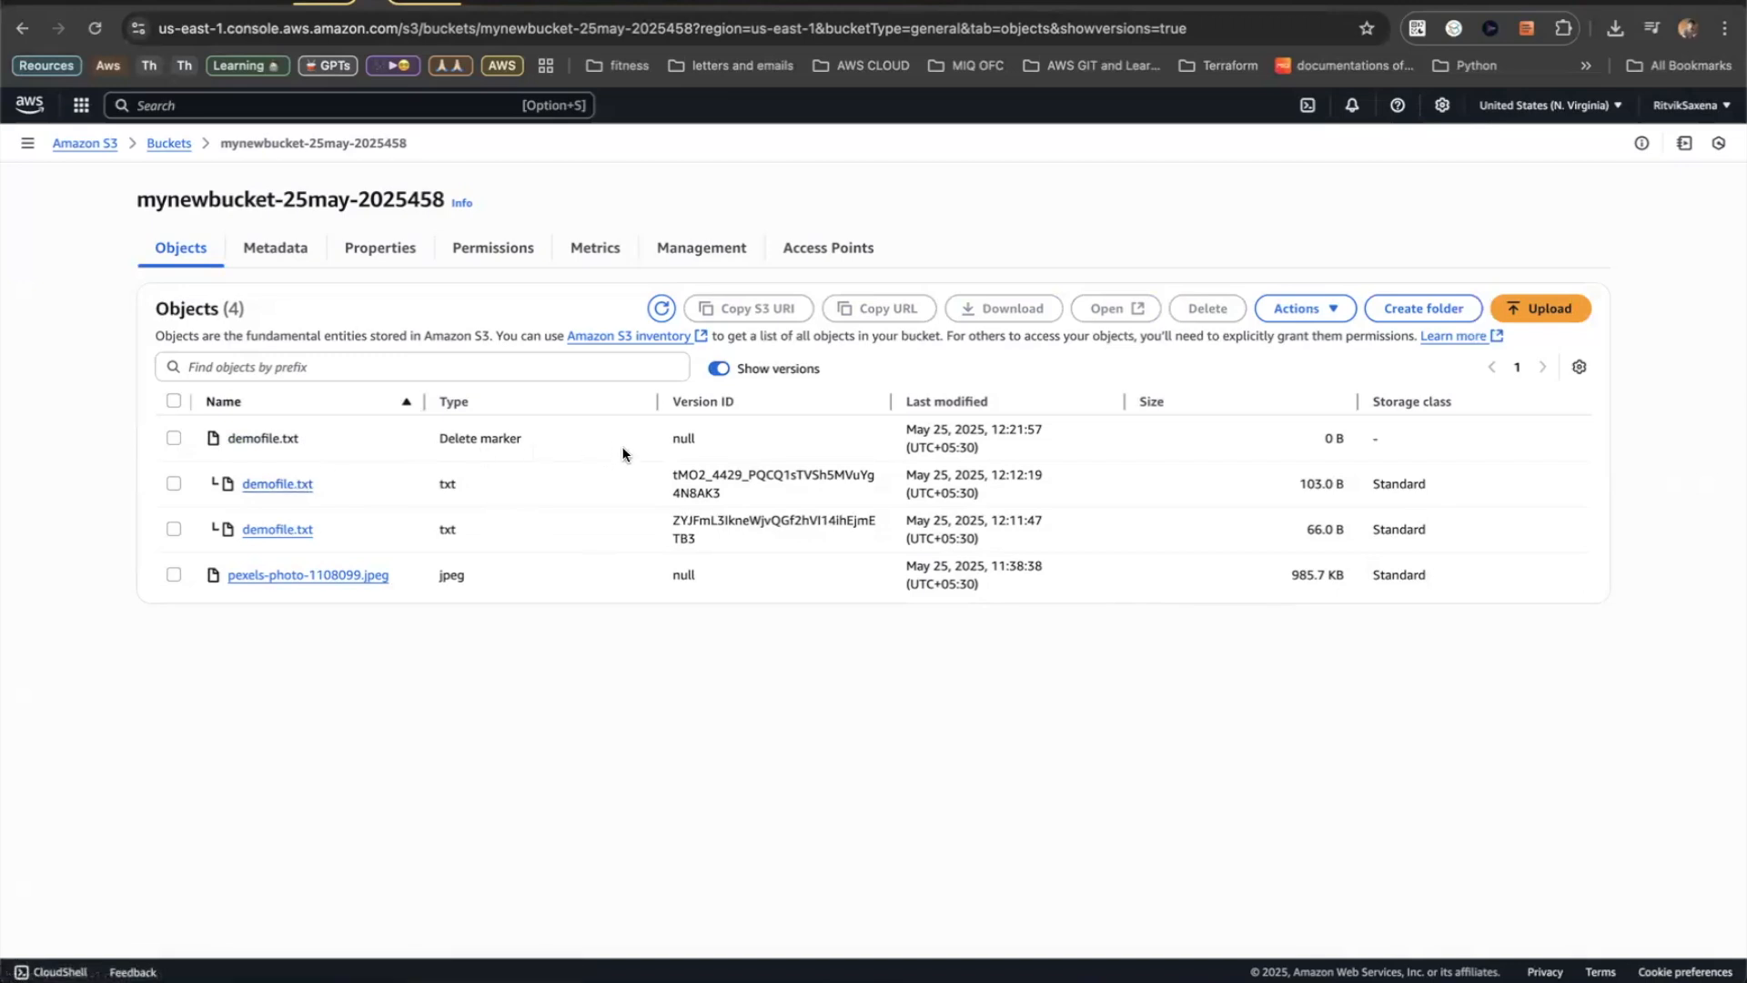
left_click_drag(522, 441, 425, 443)
left_click(537, 431)
left_click_drag(525, 446, 433, 441)
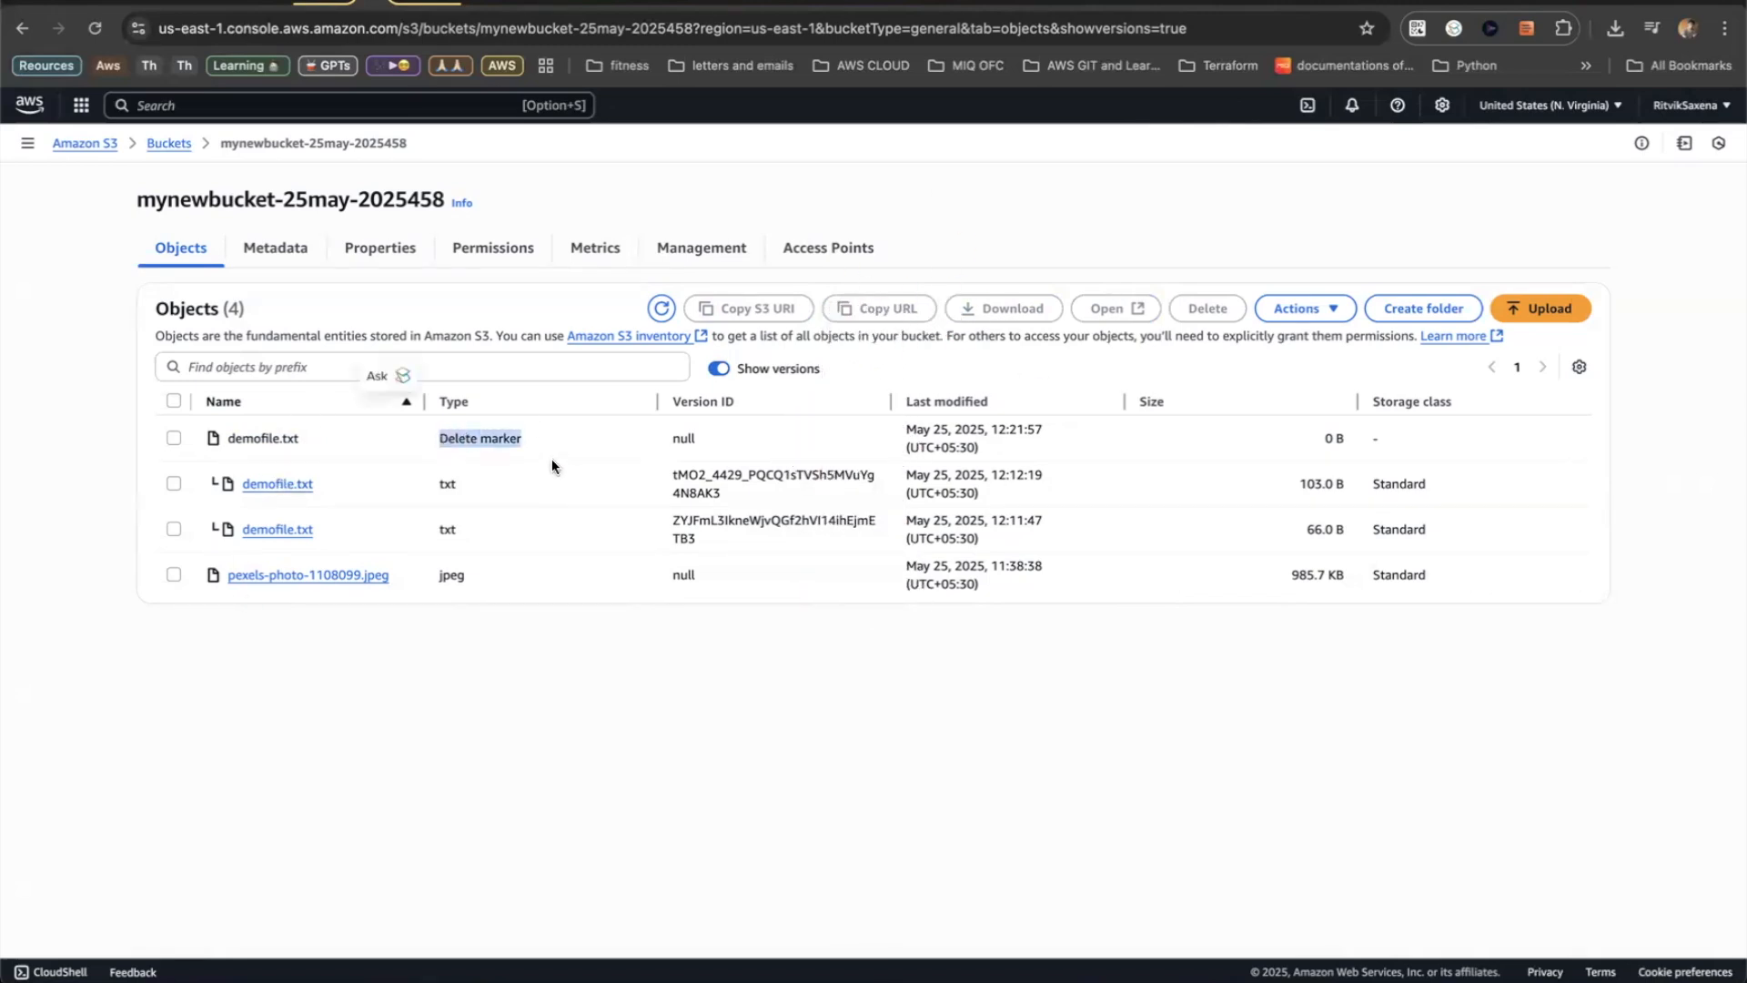
left_click(628, 444)
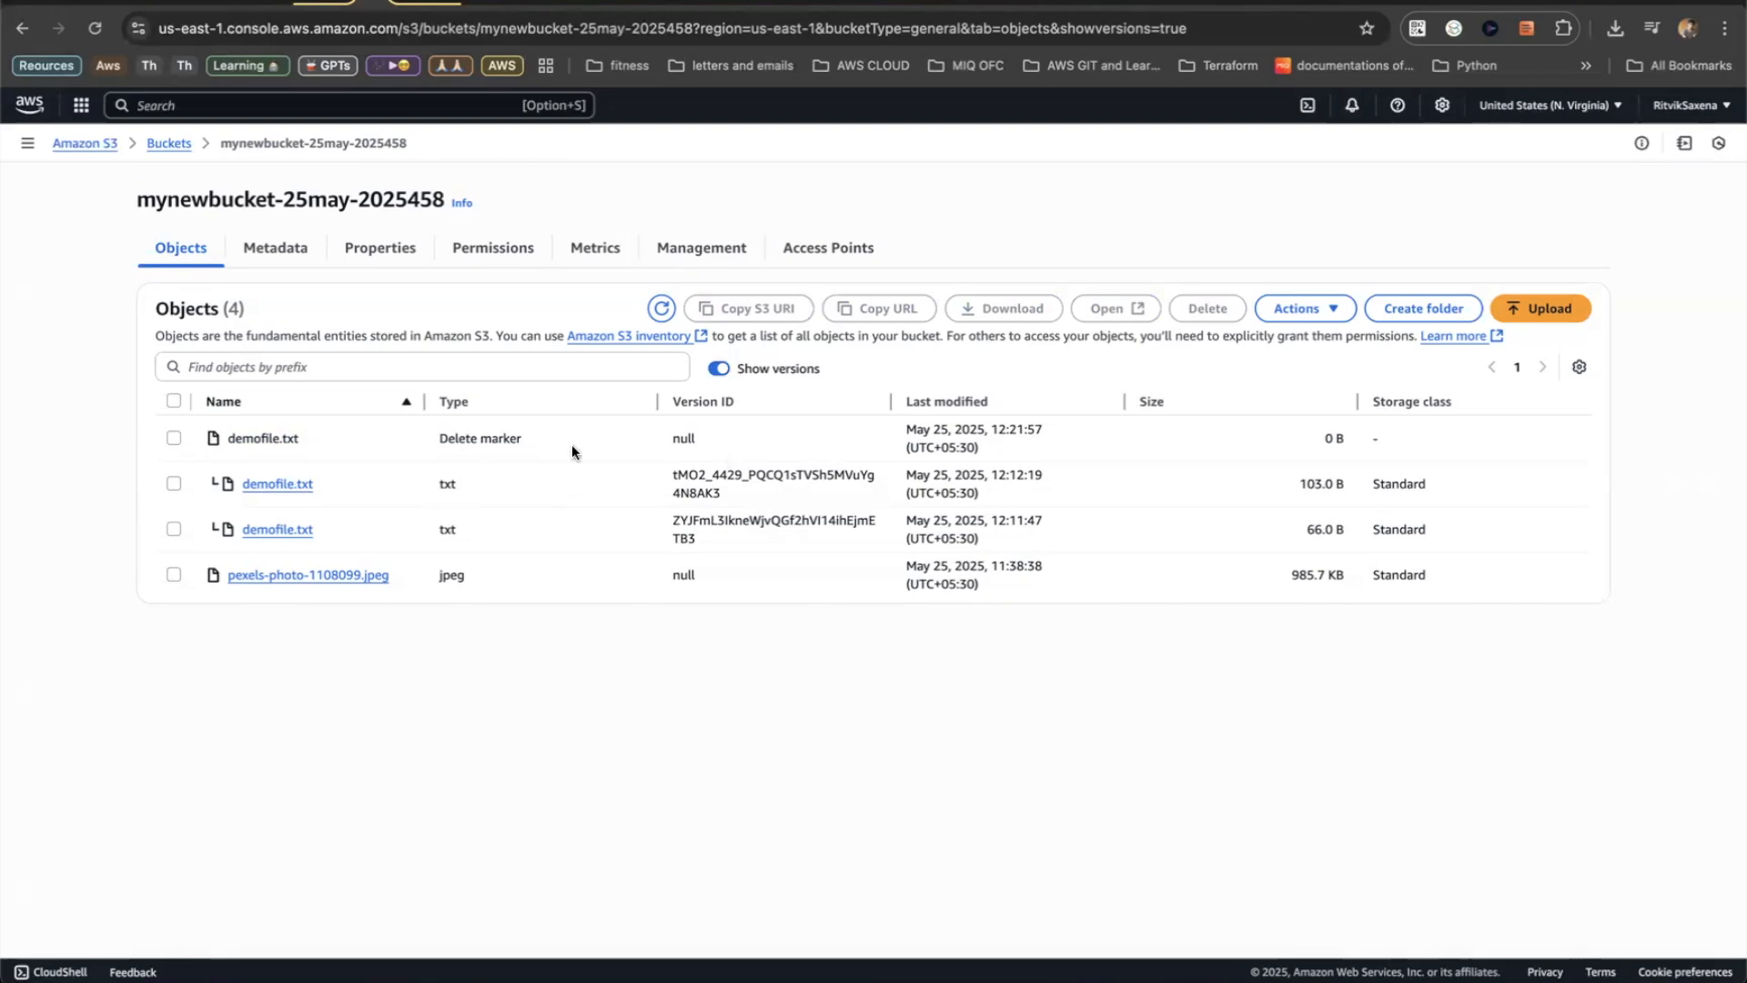
left_click_drag(548, 452, 418, 444)
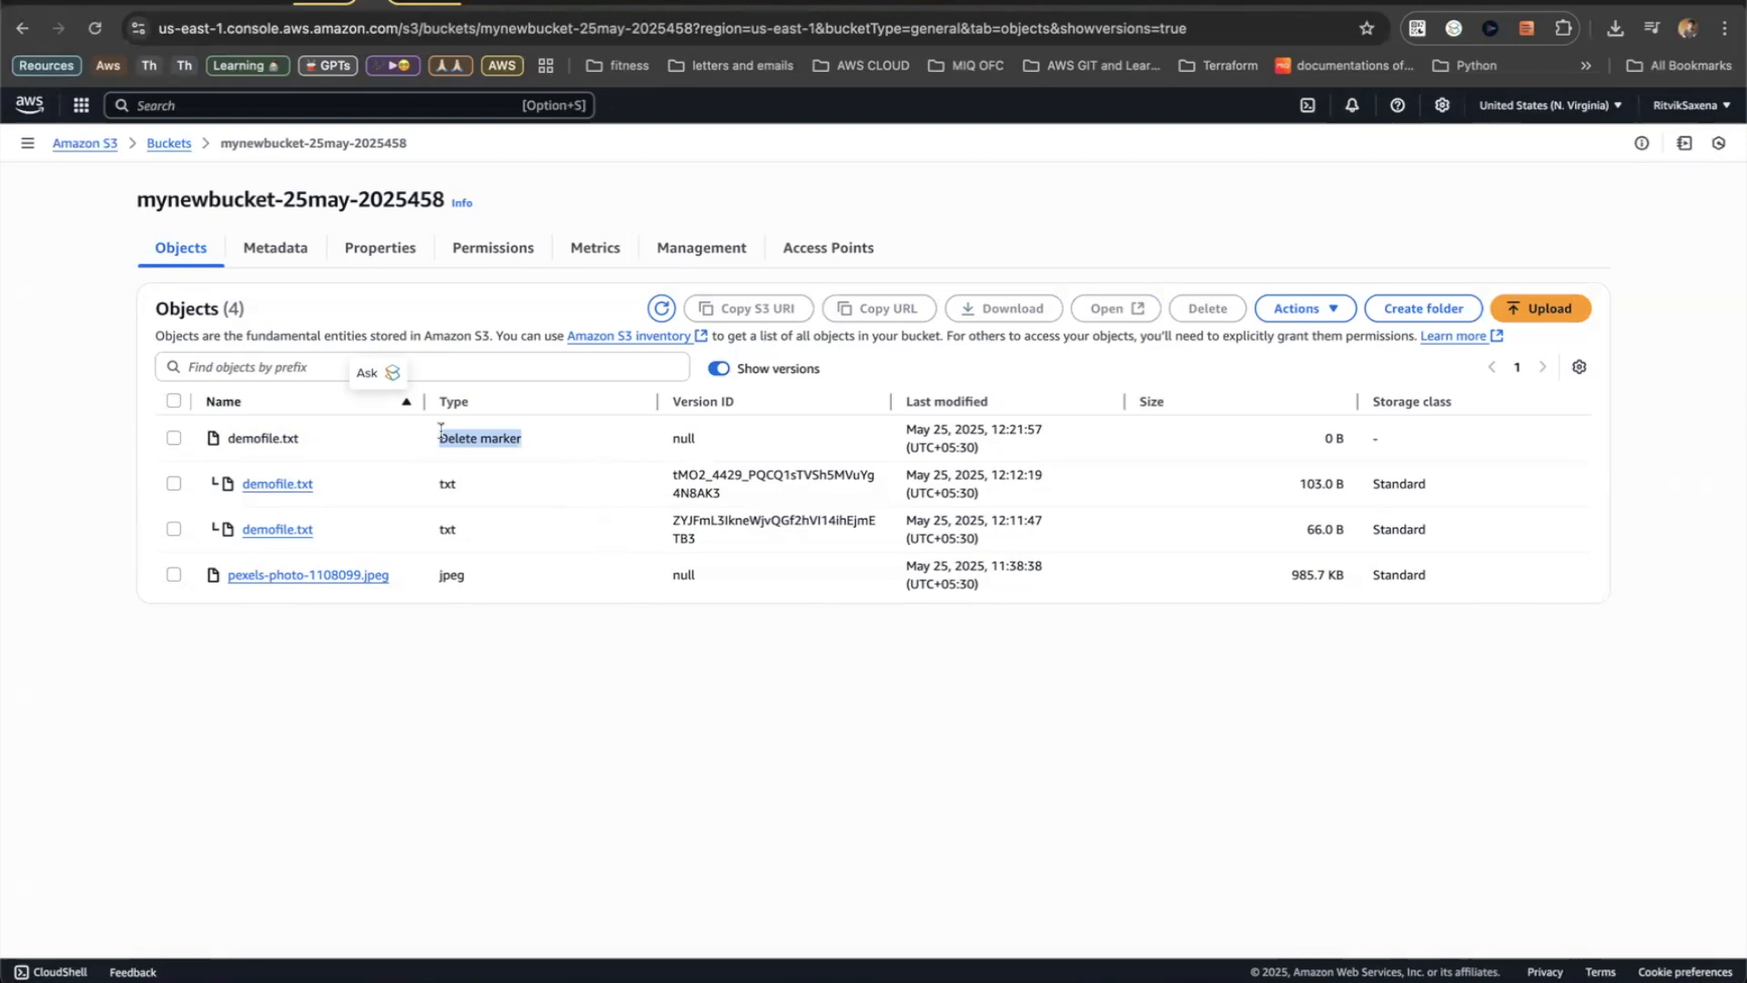
left_click(380, 426)
- Select the demofile.txt delete marker together with both of the file's remaining versions
left_click(173, 484)
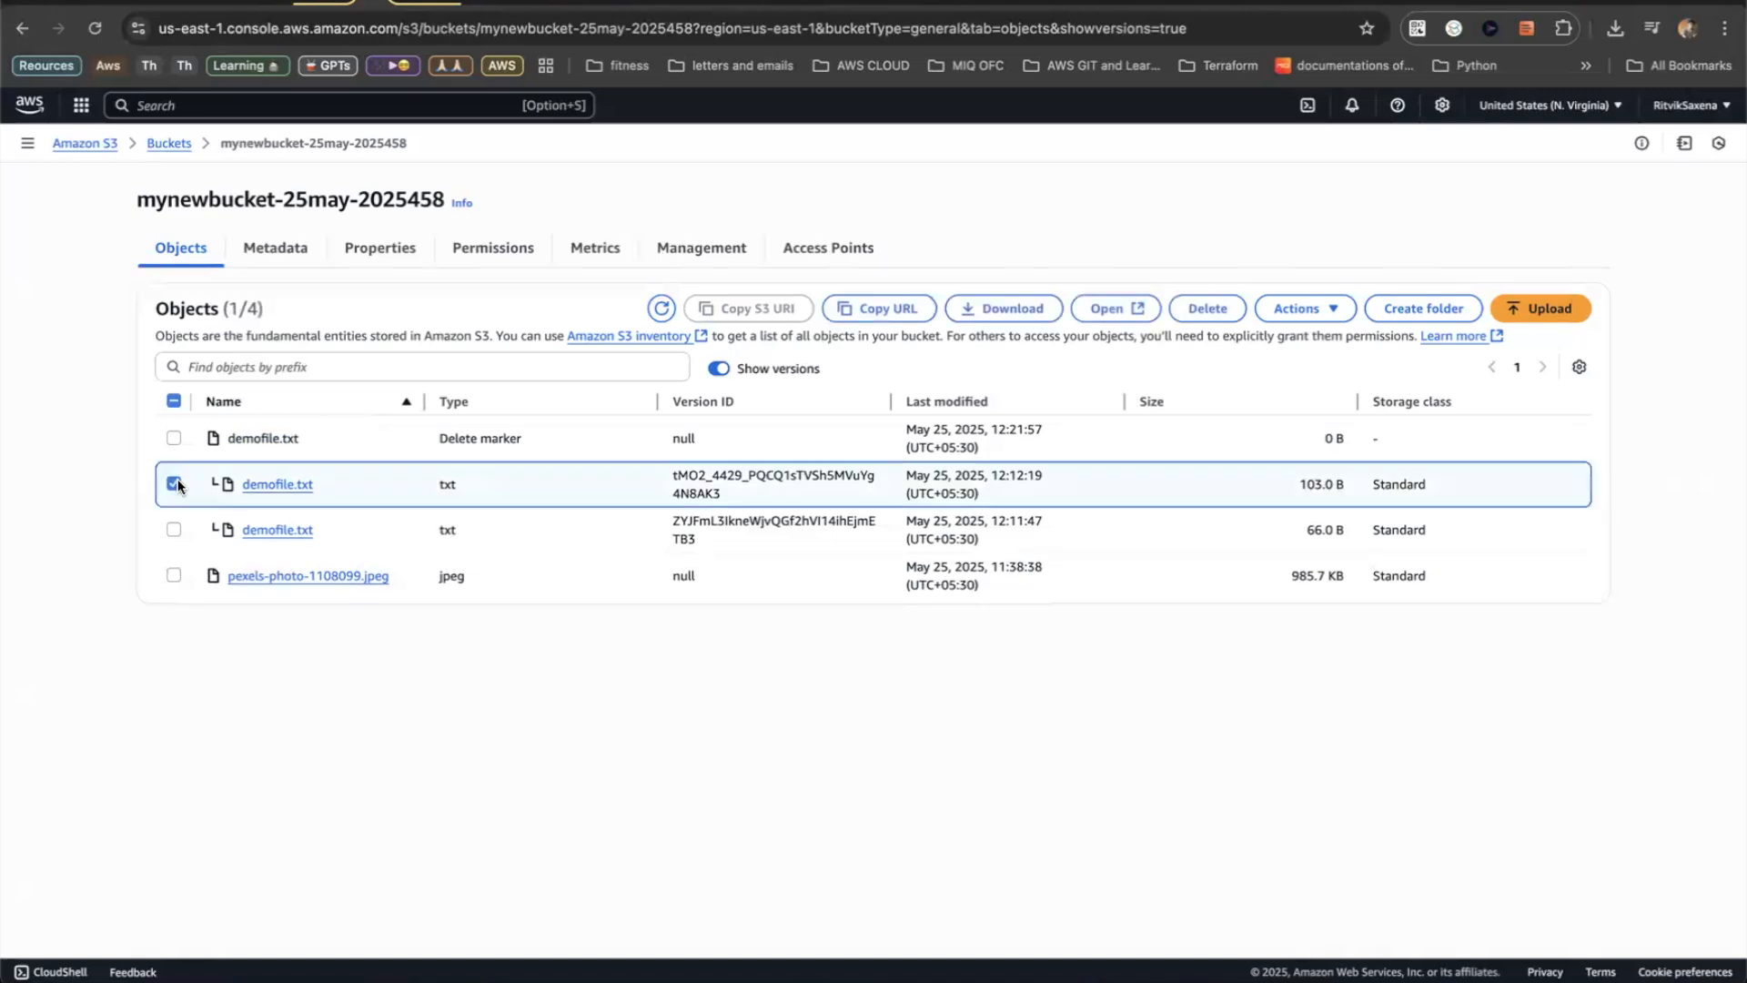
left_click(173, 529)
left_click(172, 440)
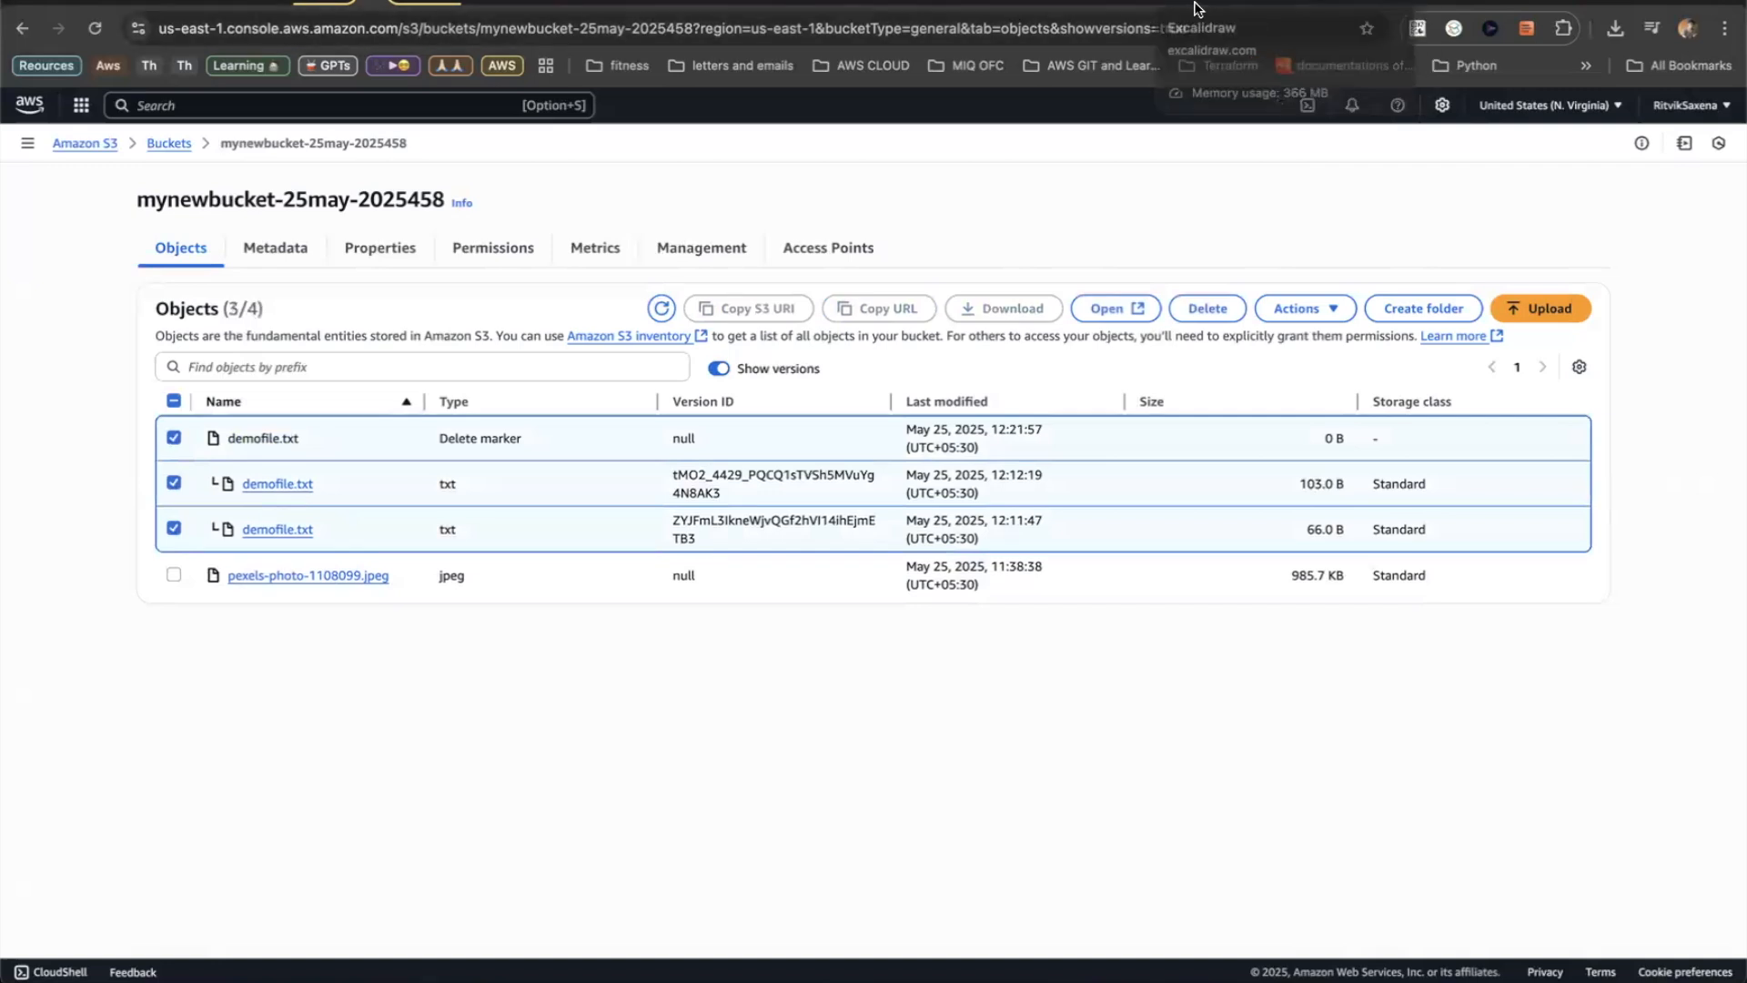
- Switch to the Excalidraw board and handwrite an underlined "versioning" with an arrowed, underlined "Delete Marker" beneath it
left_click(1195, 9)
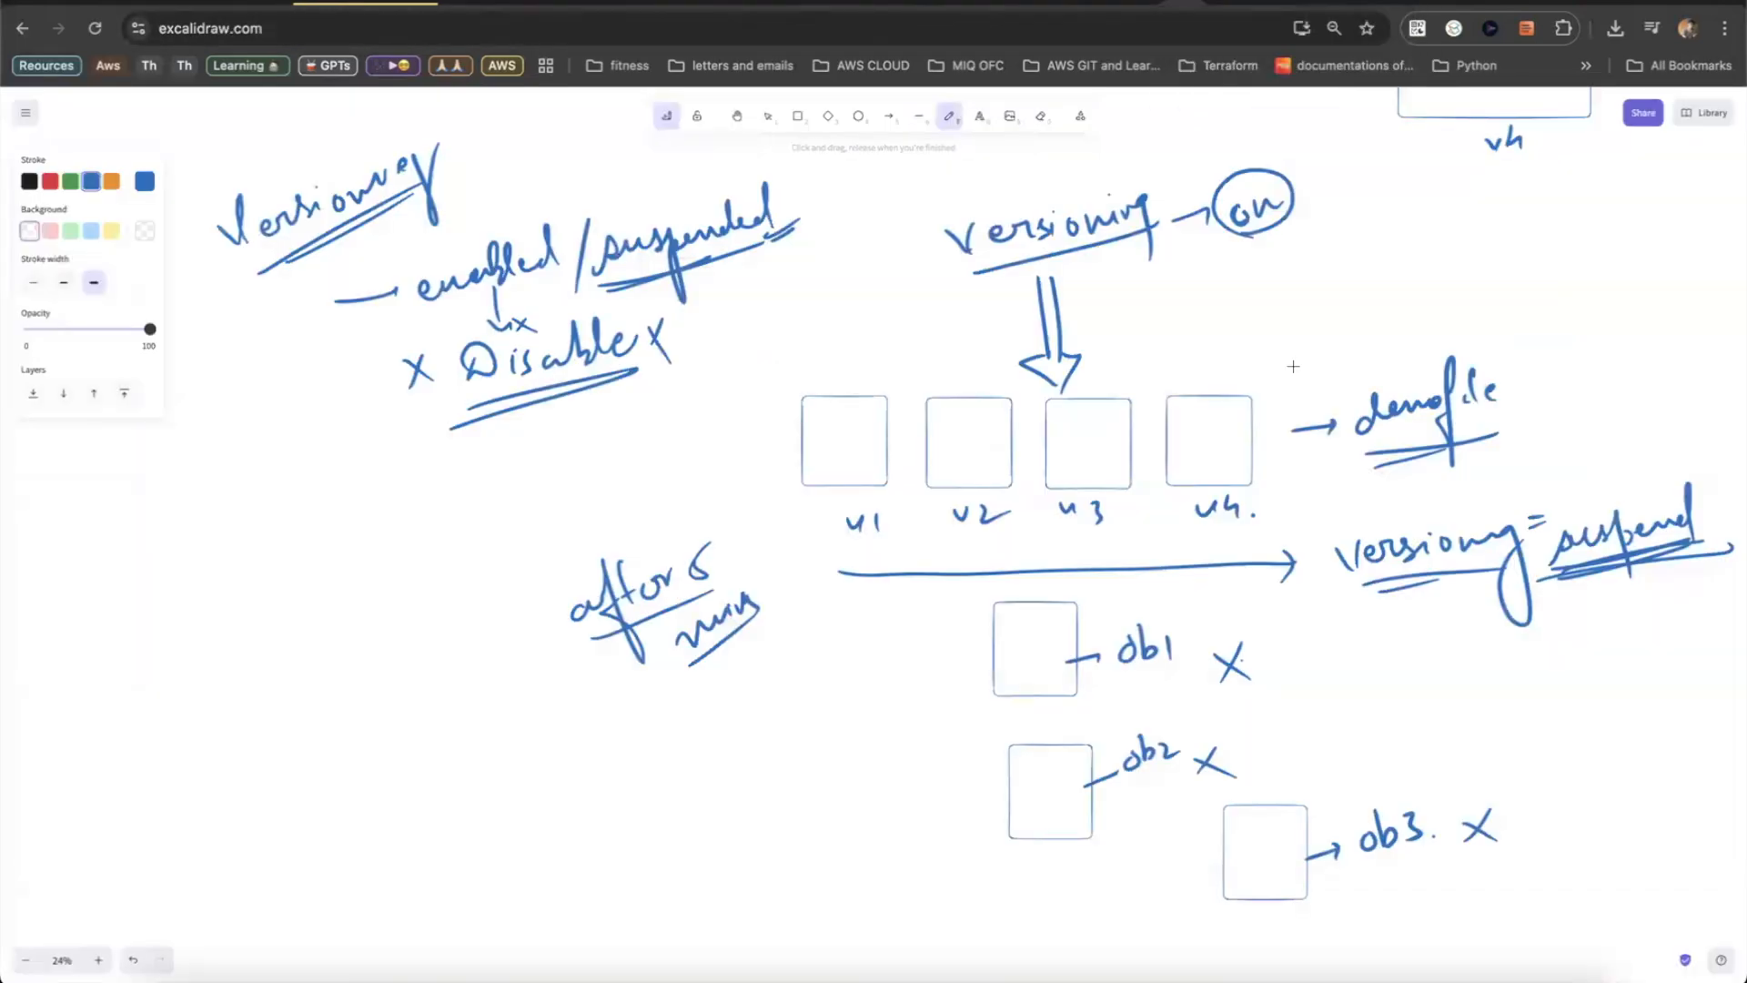
mouse_move(254, 609)
left_mouse_down()
mouse_move(333, 602)
mouse_move(432, 539)
mouse_move(469, 582)
mouse_move(302, 662)
left_mouse_up()
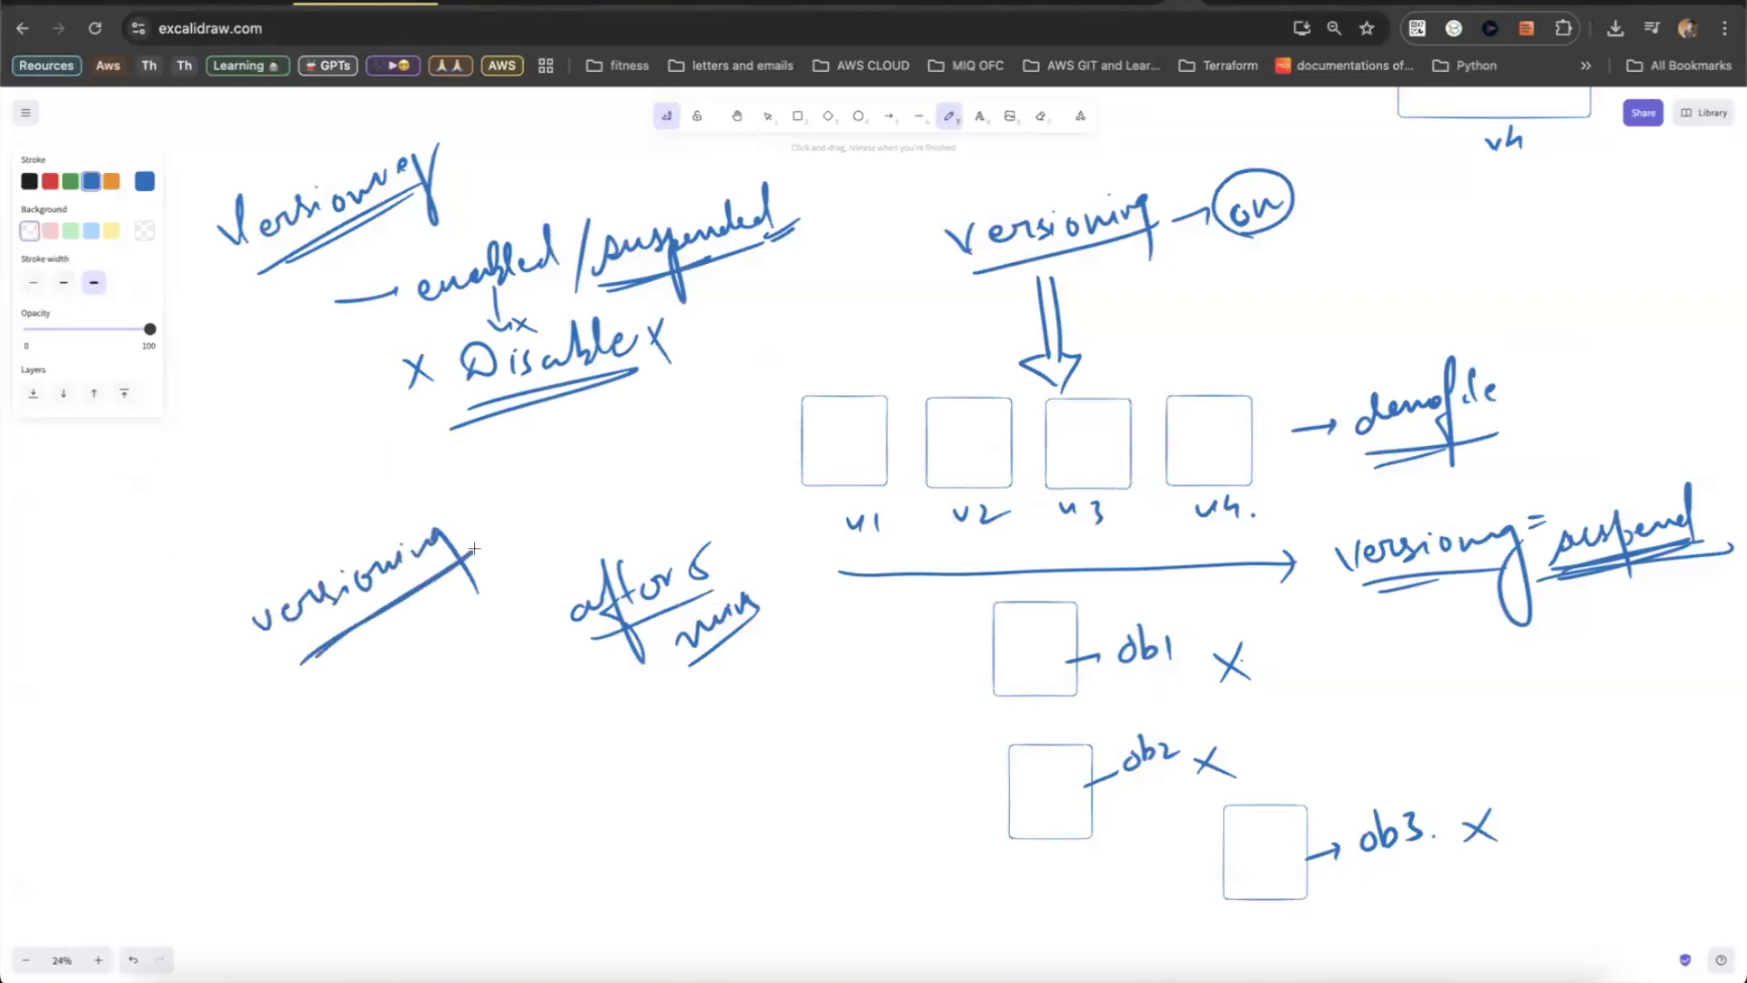
left_click_drag(249, 763, 277, 751)
mouse_move(266, 746)
left_mouse_down()
mouse_move(274, 761)
mouse_move(293, 749)
left_mouse_up()
mouse_move(333, 719)
left_mouse_down()
mouse_move(423, 645)
mouse_move(462, 647)
mouse_move(478, 611)
mouse_move(532, 603)
left_mouse_up()
left_click_drag(308, 775, 544, 616)
- Draw three arrowed rows of paired crosses under "Delete Marker", bracketed together with an arrow to an underlined row of four crosses
left_click_drag(448, 757, 518, 720)
left_click_drag(515, 698, 499, 731)
mouse_move(528, 696)
left_mouse_down()
mouse_move(546, 706)
mouse_move(533, 715)
left_mouse_up()
left_click_drag(481, 806, 526, 764)
mouse_move(511, 769)
left_mouse_down()
mouse_move(523, 788)
mouse_move(579, 735)
left_mouse_up()
left_click_drag(502, 835, 551, 796)
left_click_drag(563, 805, 582, 803)
left_click_drag(608, 770, 587, 790)
mouse_move(547, 664)
left_mouse_down()
mouse_move(593, 712)
mouse_move(624, 799)
left_mouse_up()
mouse_move(608, 784)
left_mouse_down()
mouse_move(643, 726)
mouse_move(651, 749)
mouse_move(689, 726)
mouse_move(699, 748)
left_mouse_up()
left_click_drag(700, 725, 676, 749)
mouse_move(721, 705)
left_mouse_down()
mouse_move(739, 726)
mouse_move(721, 728)
left_mouse_up()
mouse_move(752, 693)
left_mouse_down()
mouse_move(770, 718)
mouse_move(799, 708)
left_mouse_up()
left_click_drag(799, 679, 778, 712)
left_click_drag(677, 776, 828, 684)
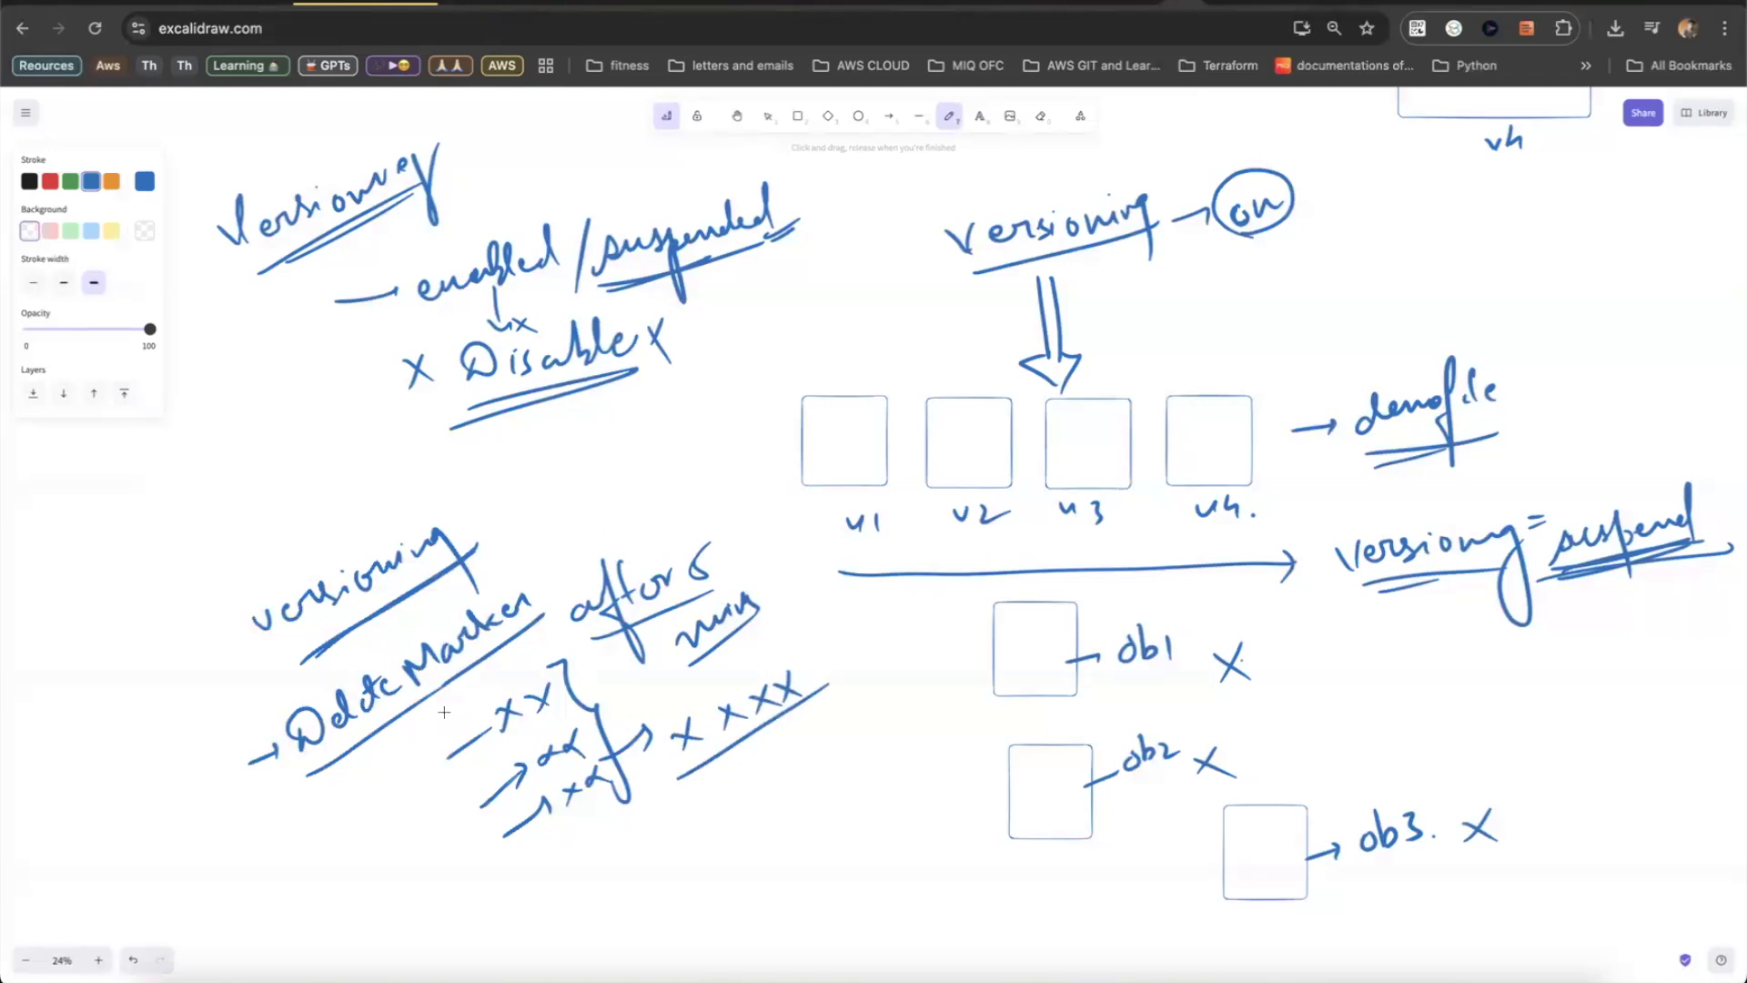
- Return to the S3 bucket, delete the selected demofile.txt delete marker and versions, confirming with "permanently delete", and close the deletion status
left_click(363, 5)
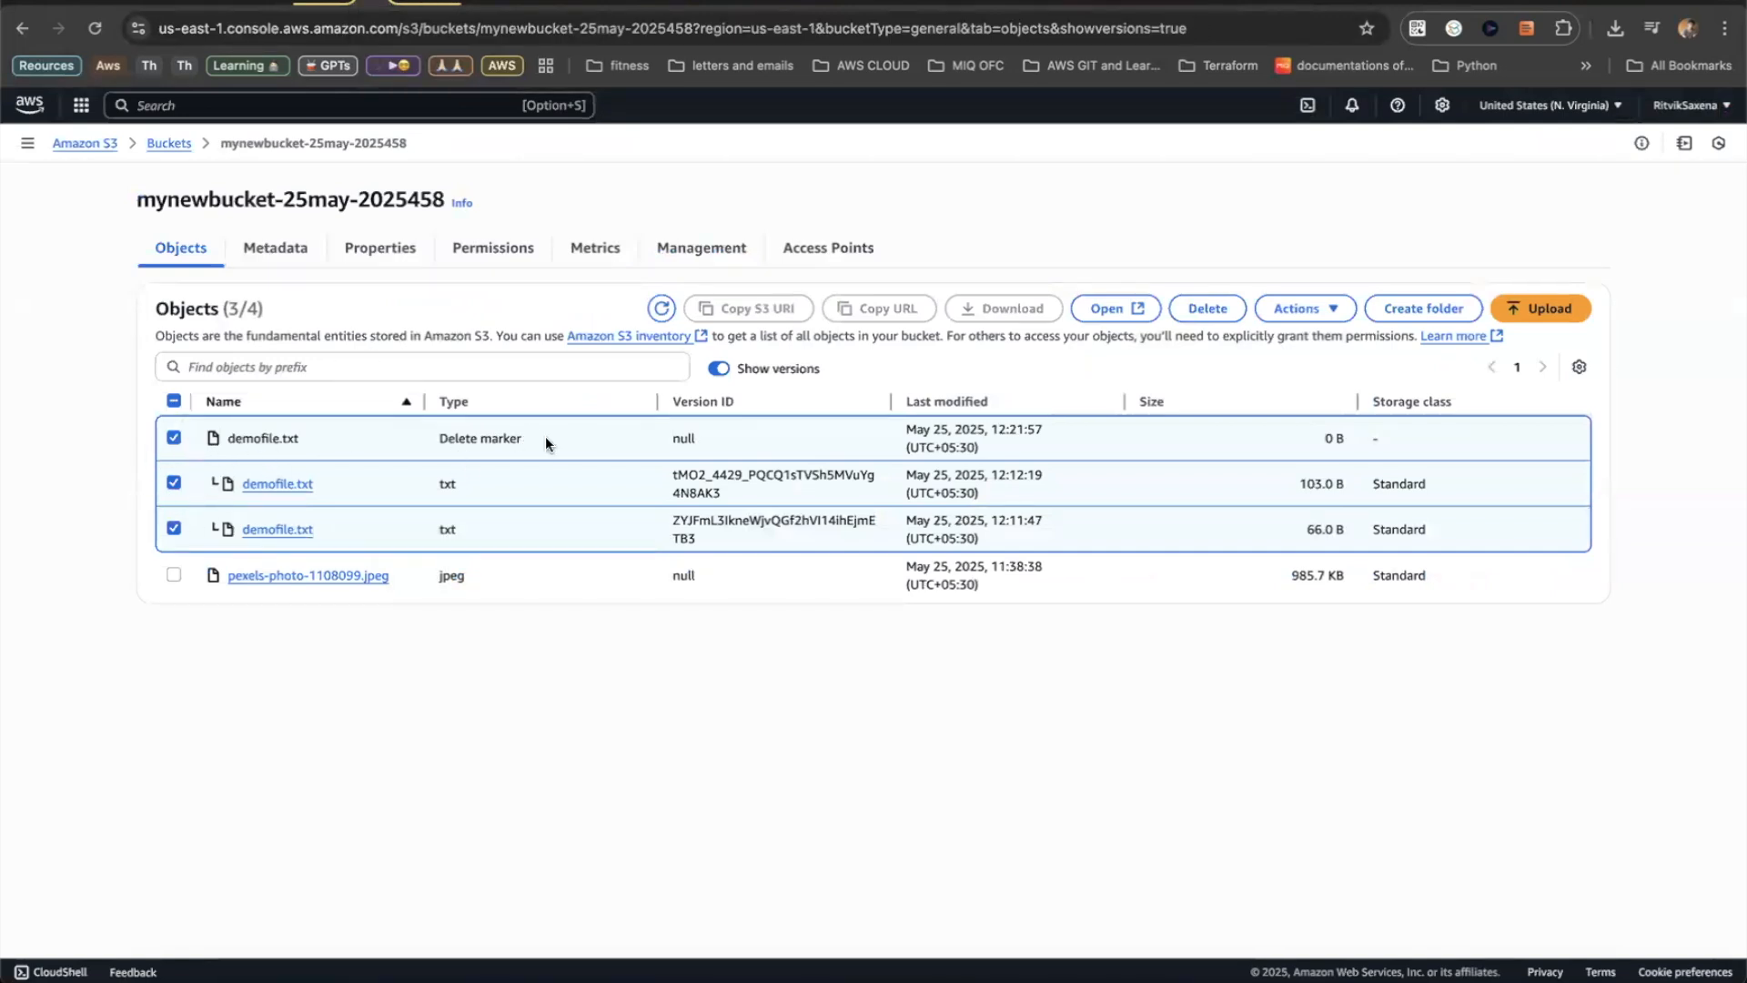
left_click_drag(542, 435, 441, 436)
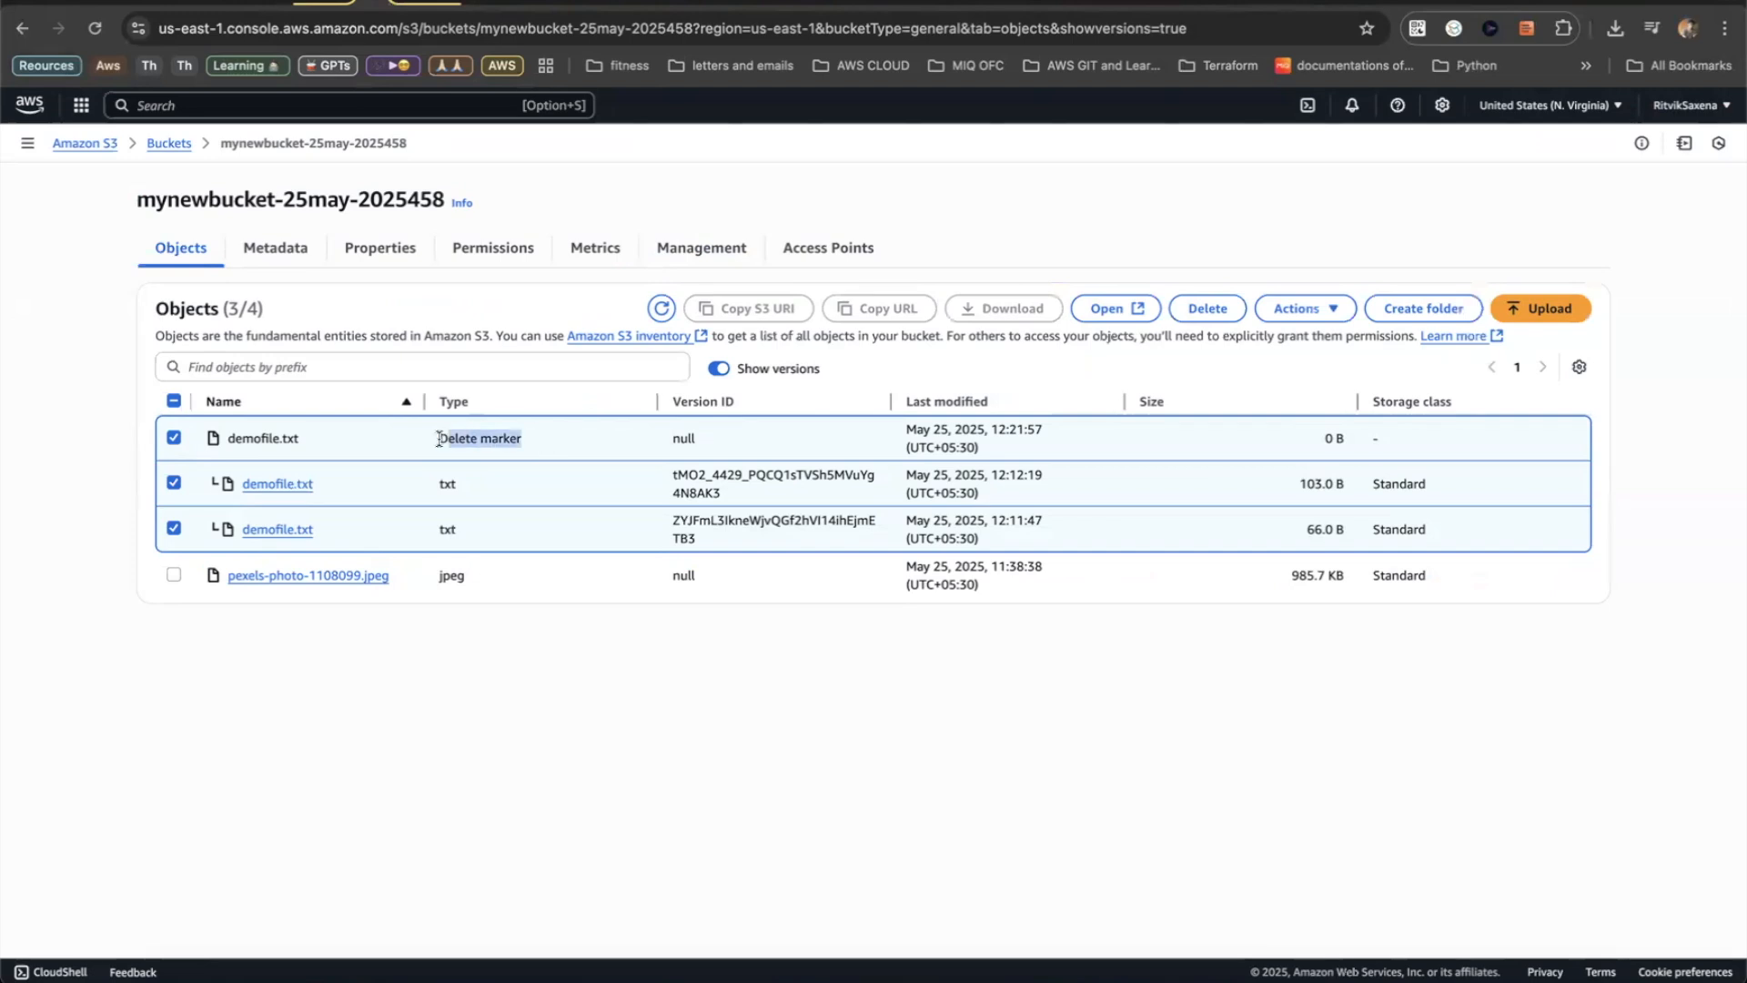
left_click(611, 389)
left_click(1214, 308)
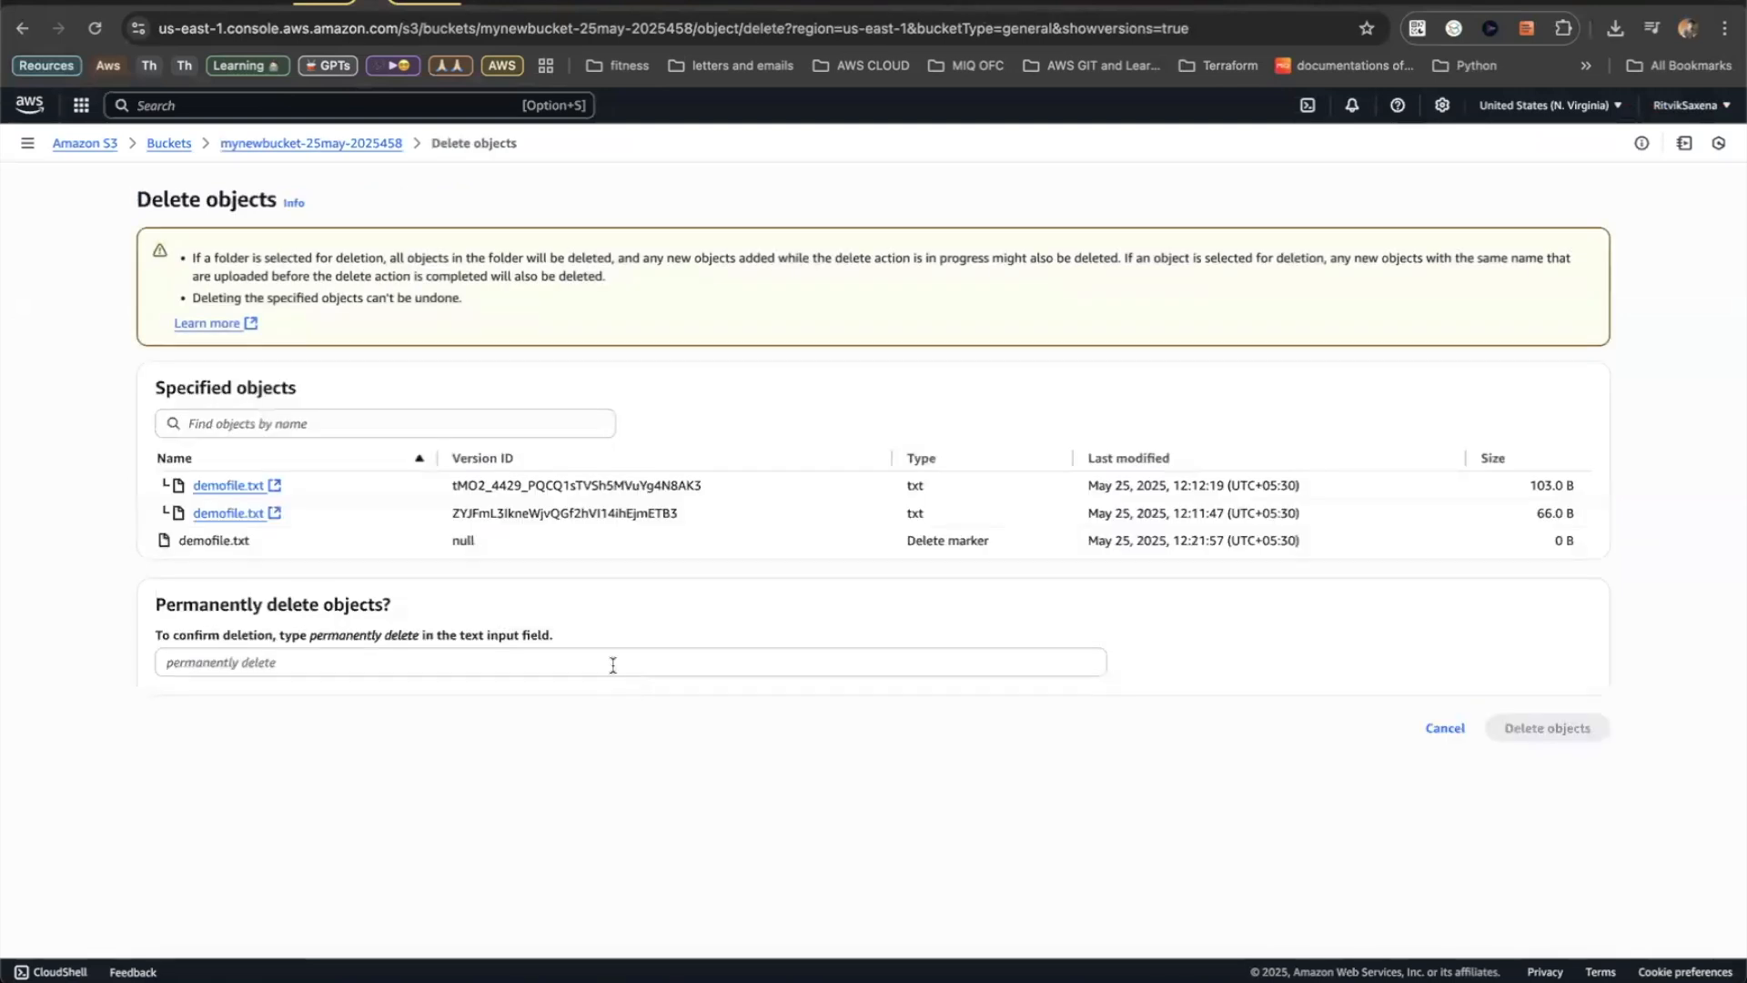
left_click(506, 662)
type("permanently delete")
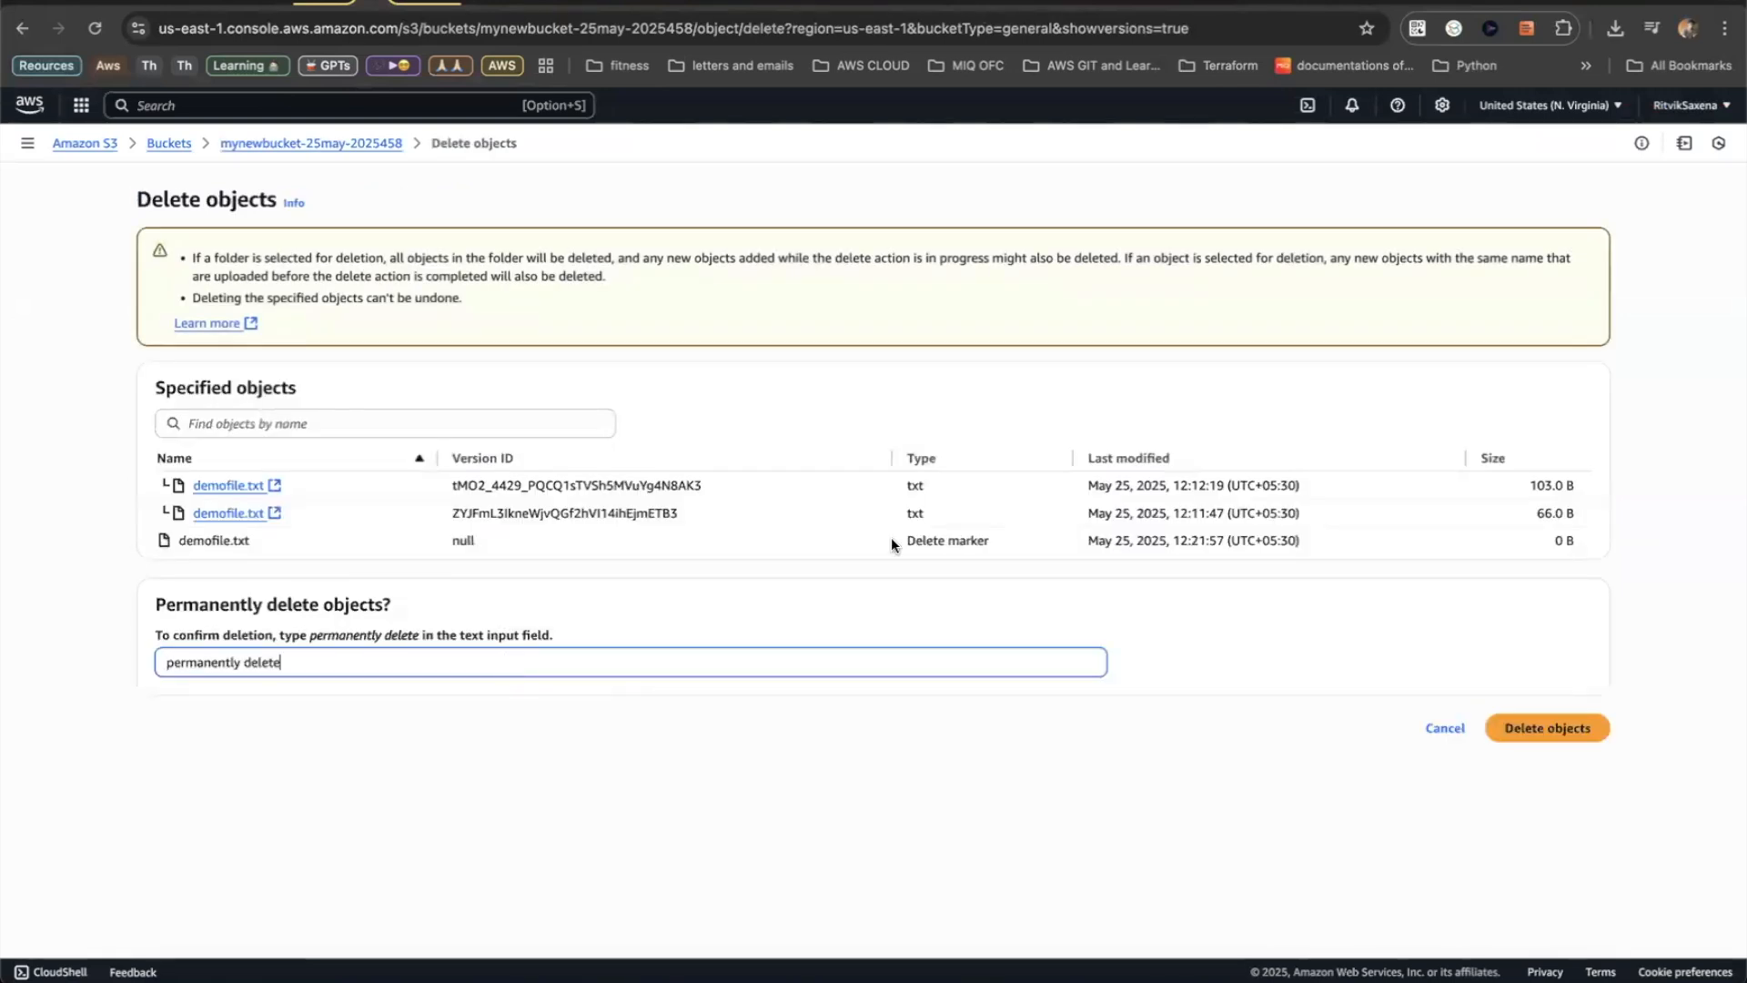
left_click(1548, 728)
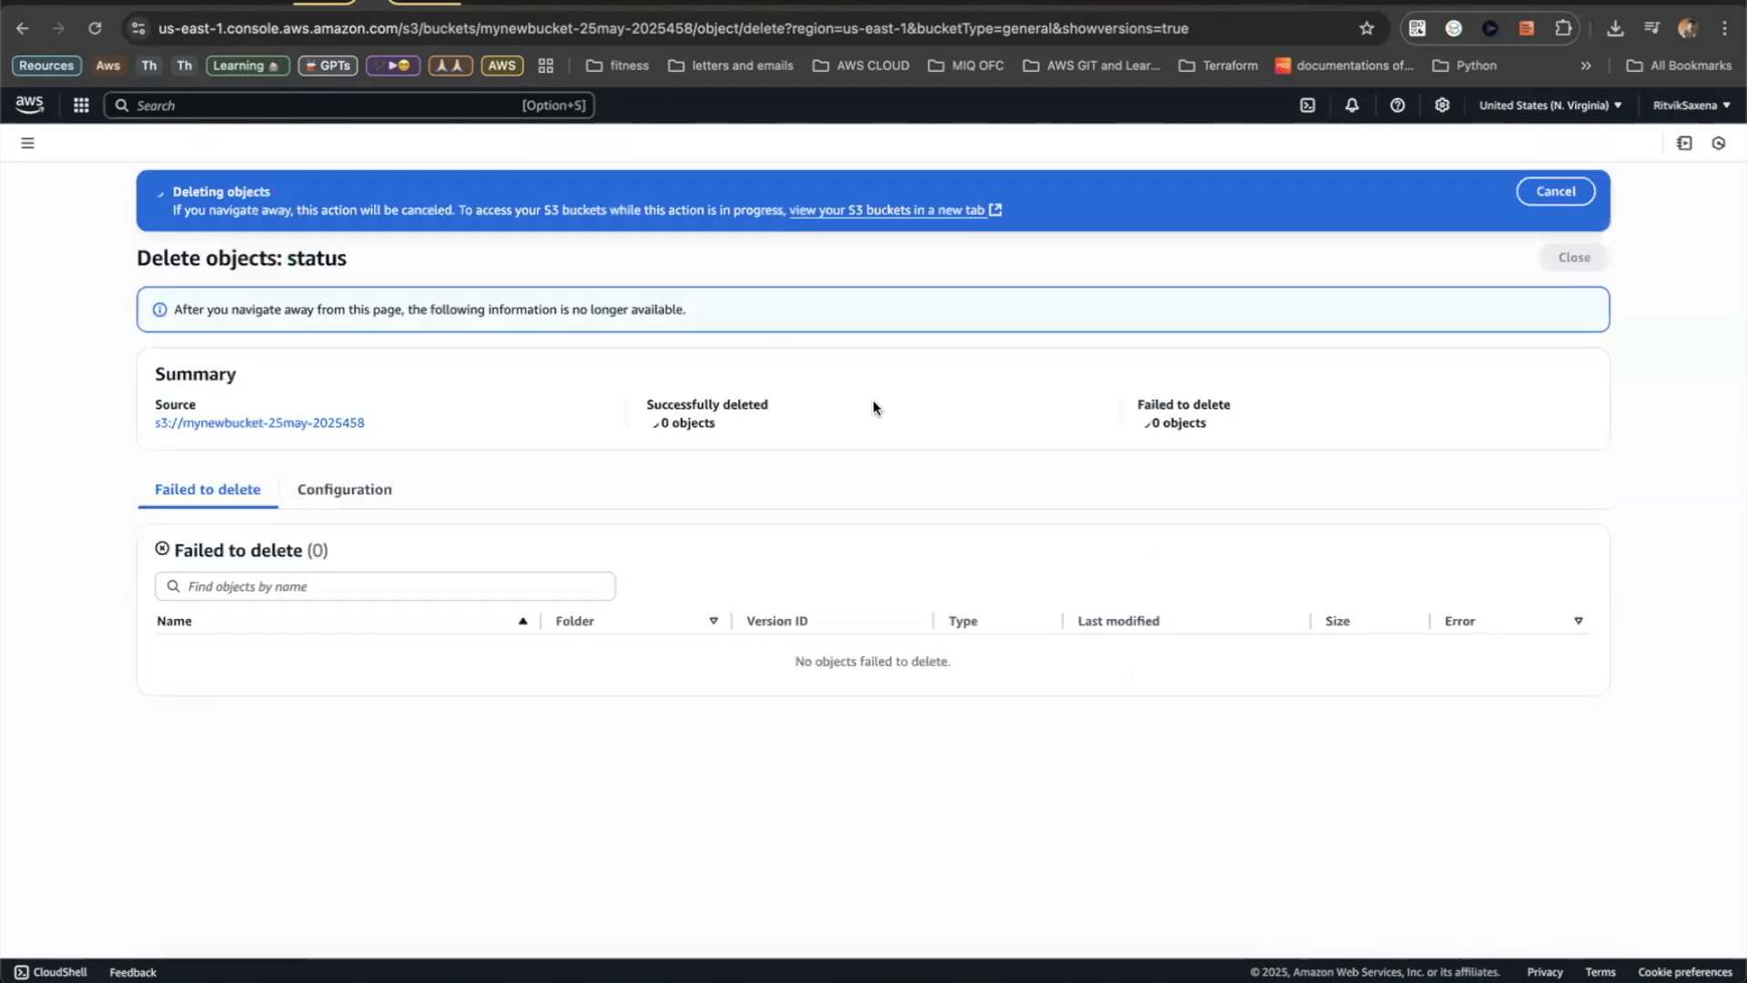
left_click(1574, 264)
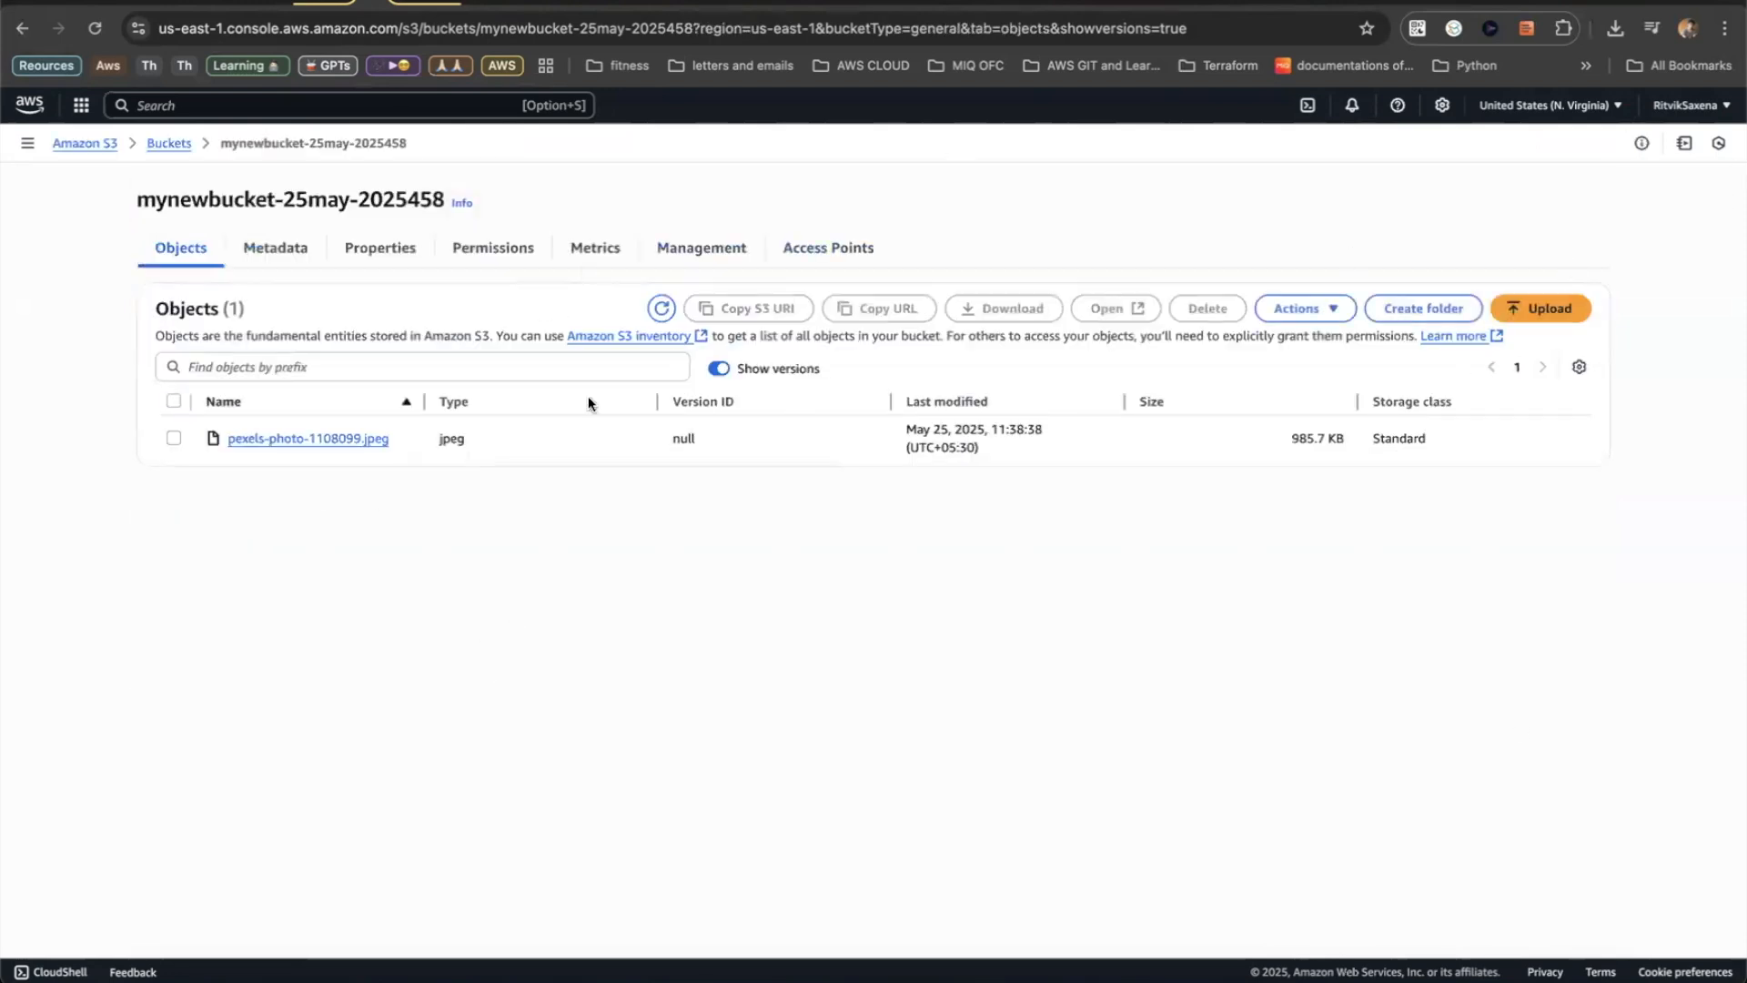
- Check which objects remain in the bucket with versions hidden and shown, glancing back at the Excalidraw notes
left_click(718, 367)
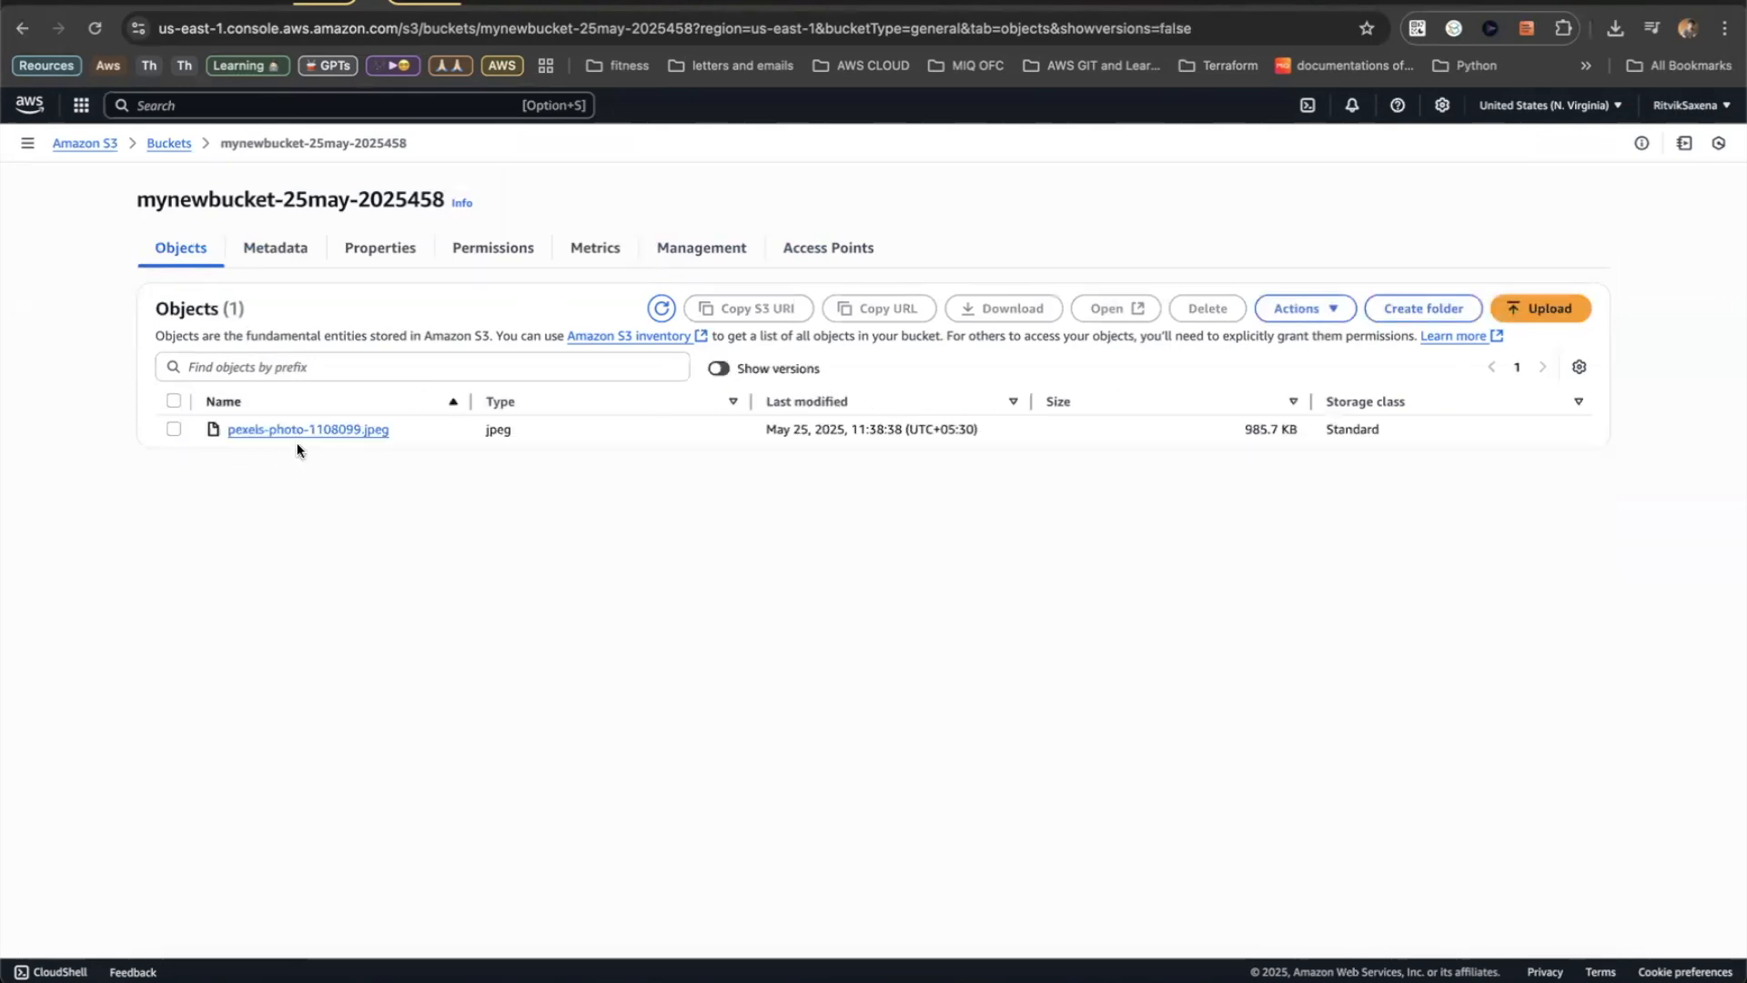
left_click(722, 369)
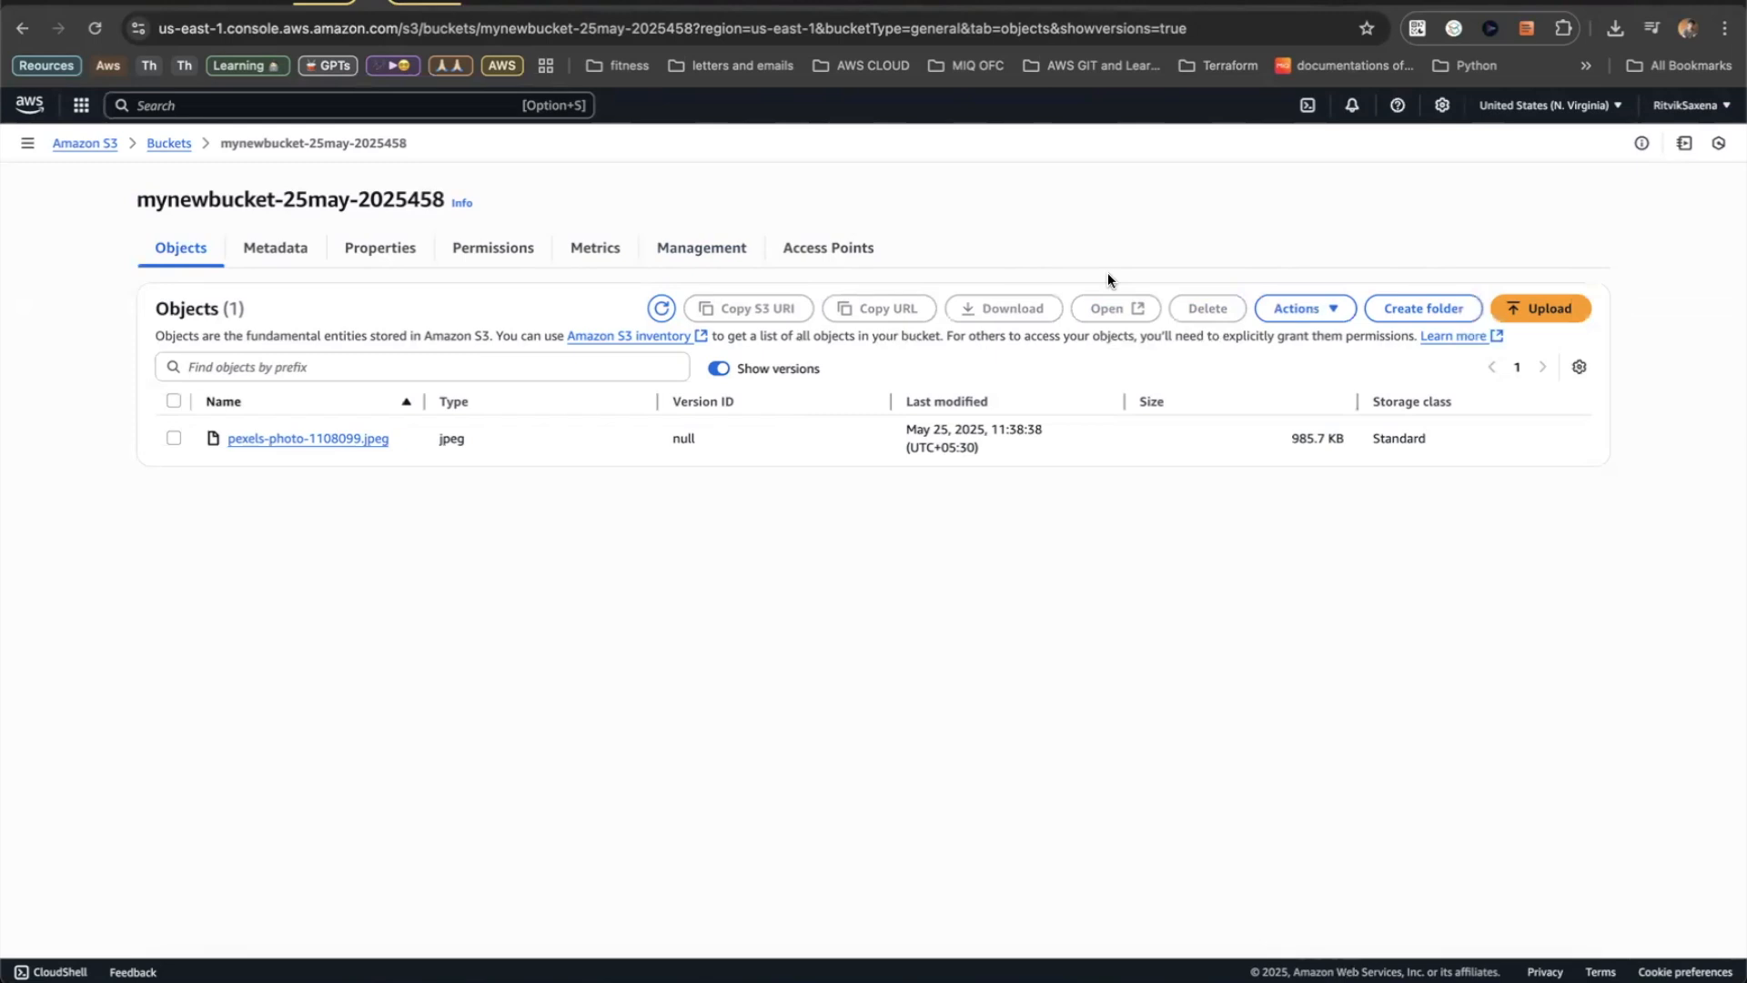
left_click(1200, 5)
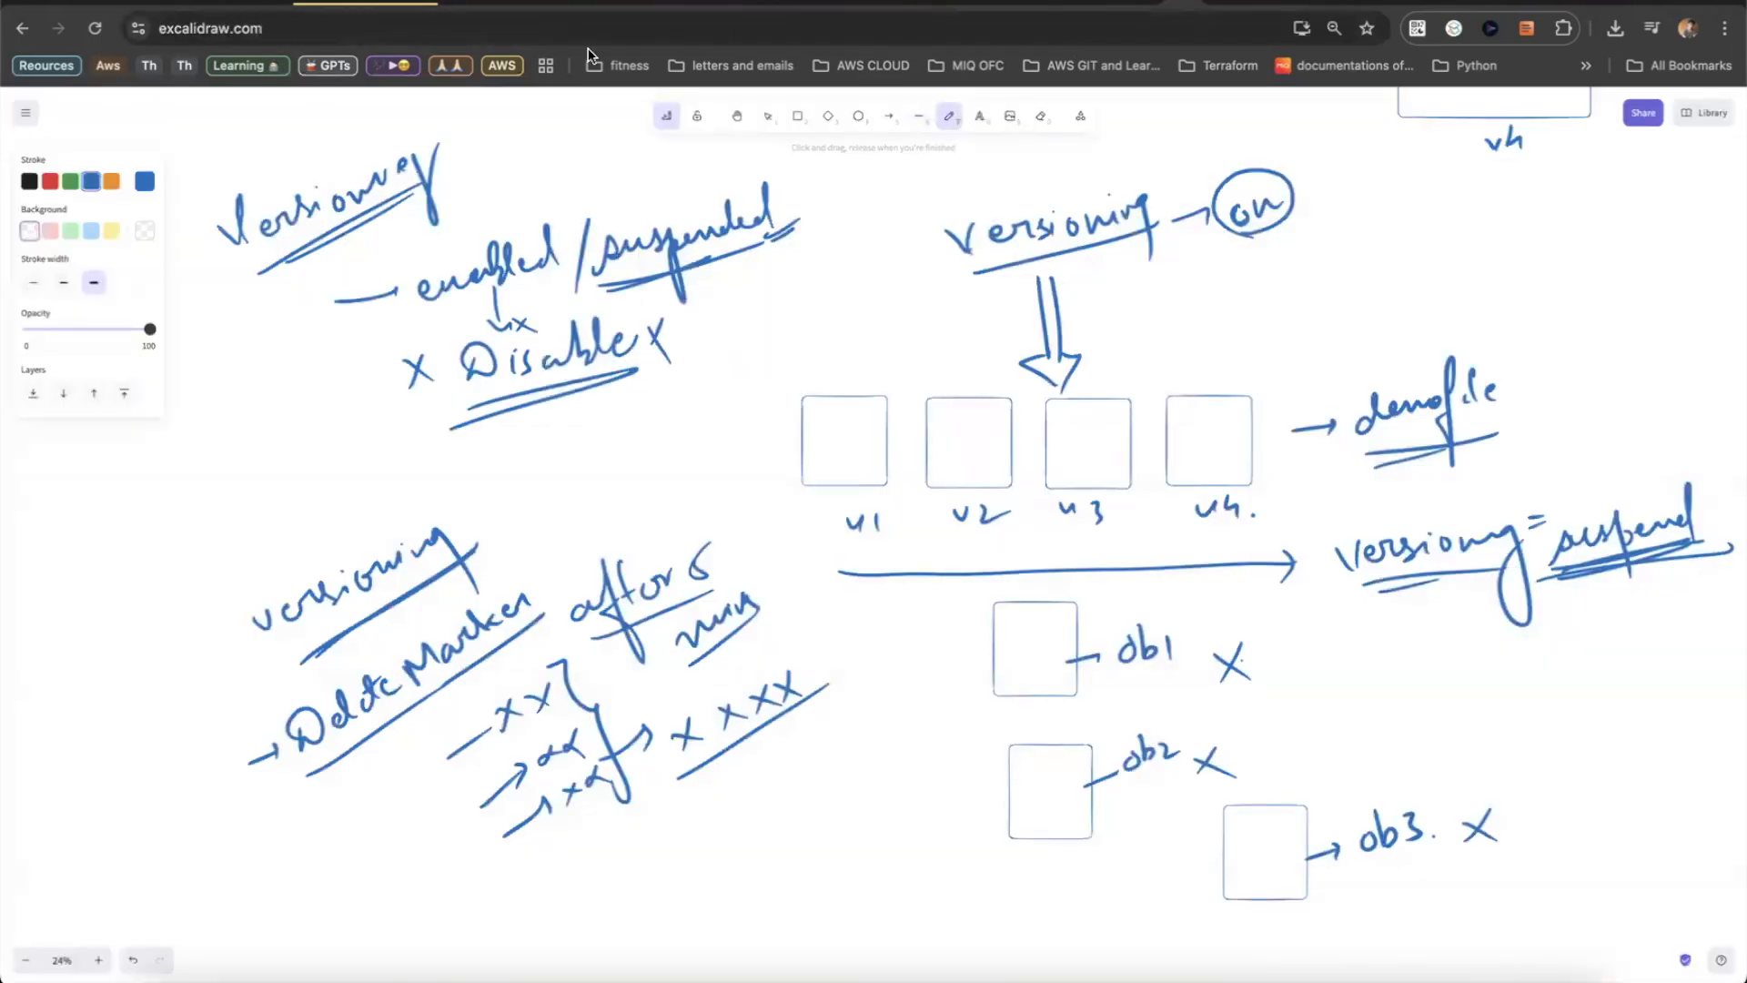
left_click(362, 4)
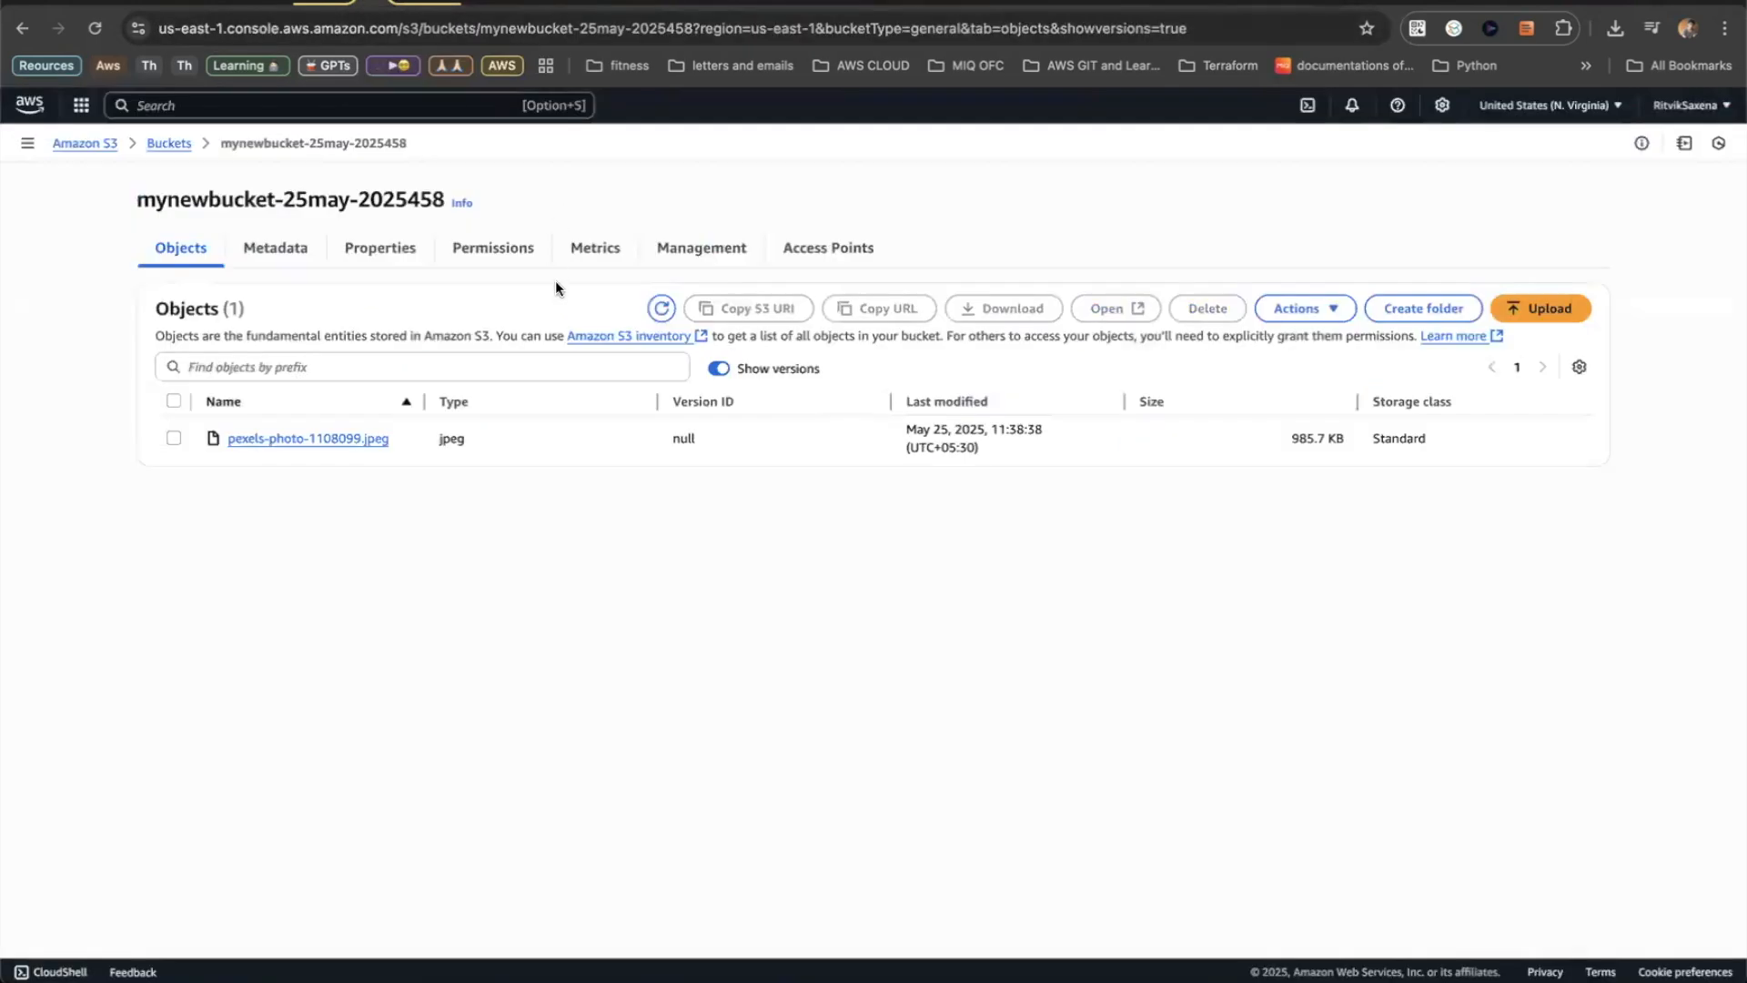
- Open the properties of mynewbucket-25may-2025458 and review its Bucket Versioning and tag settings
left_click(380, 247)
scroll(539, 510, "down", 2)
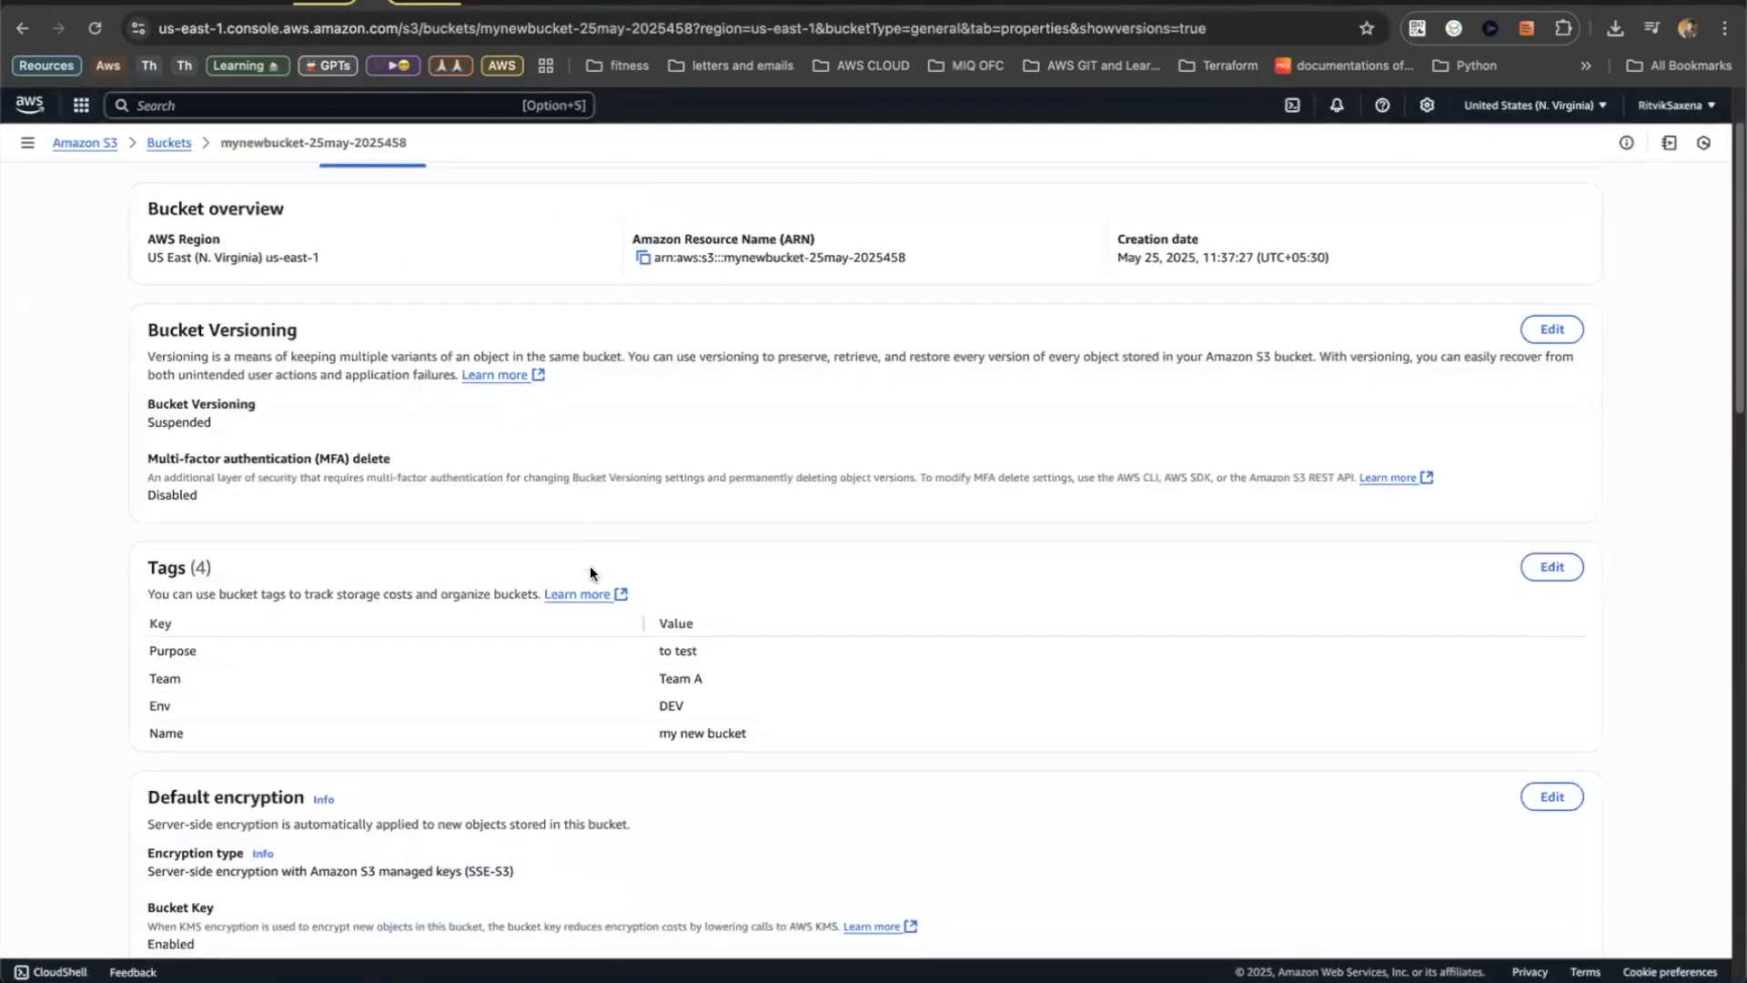
scroll(590, 573, "down", 1)
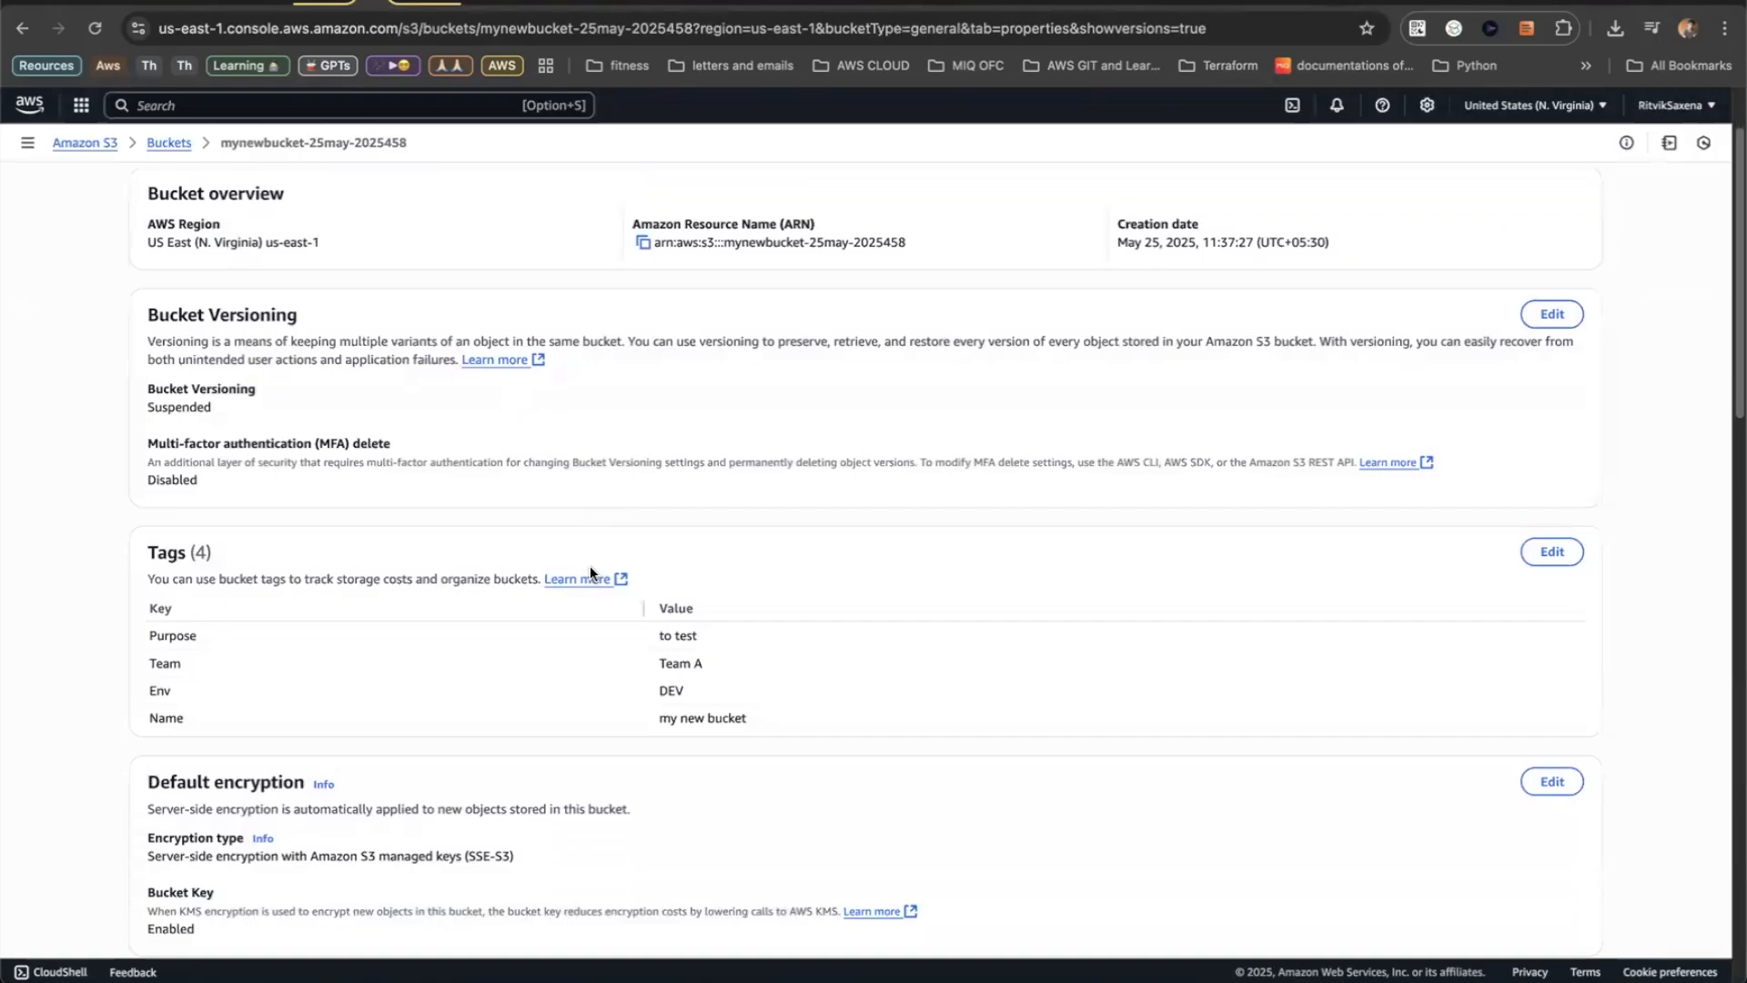